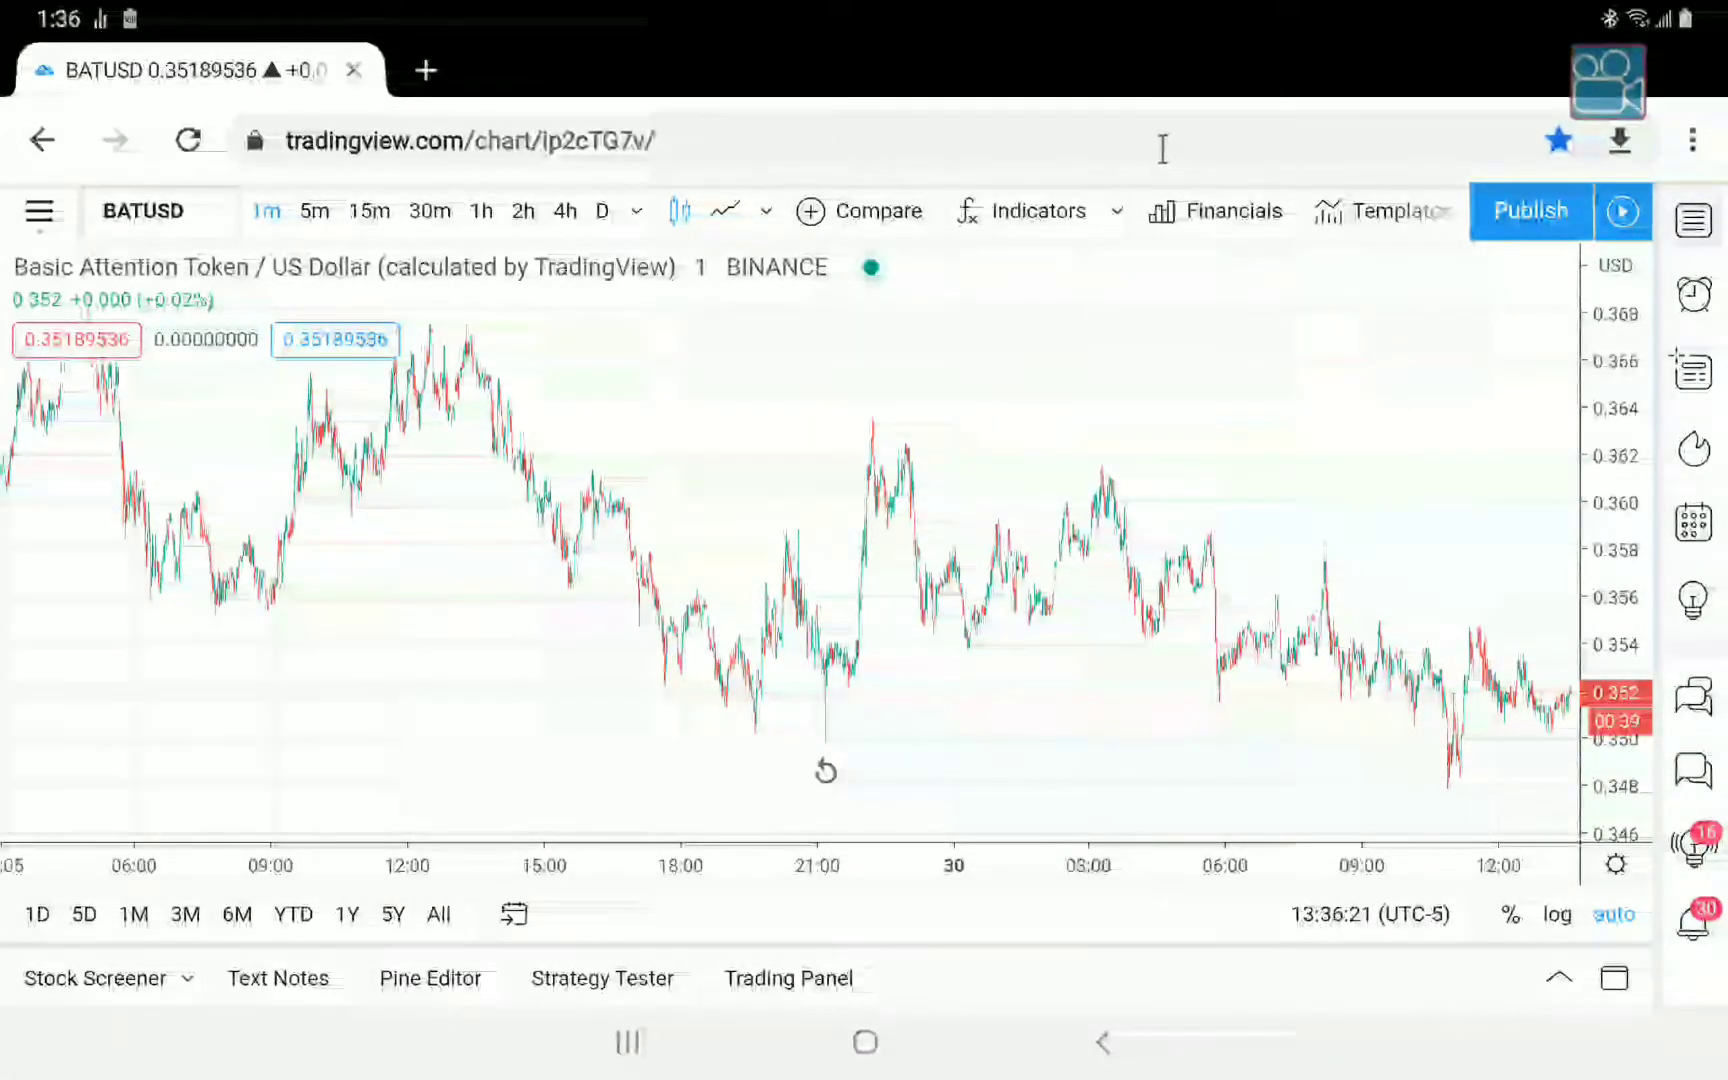
# Add the Jackrabbit.SavingsAccount indicator from the favorite indicators to the BATUSD chart.
pyautogui.click(1117, 216)
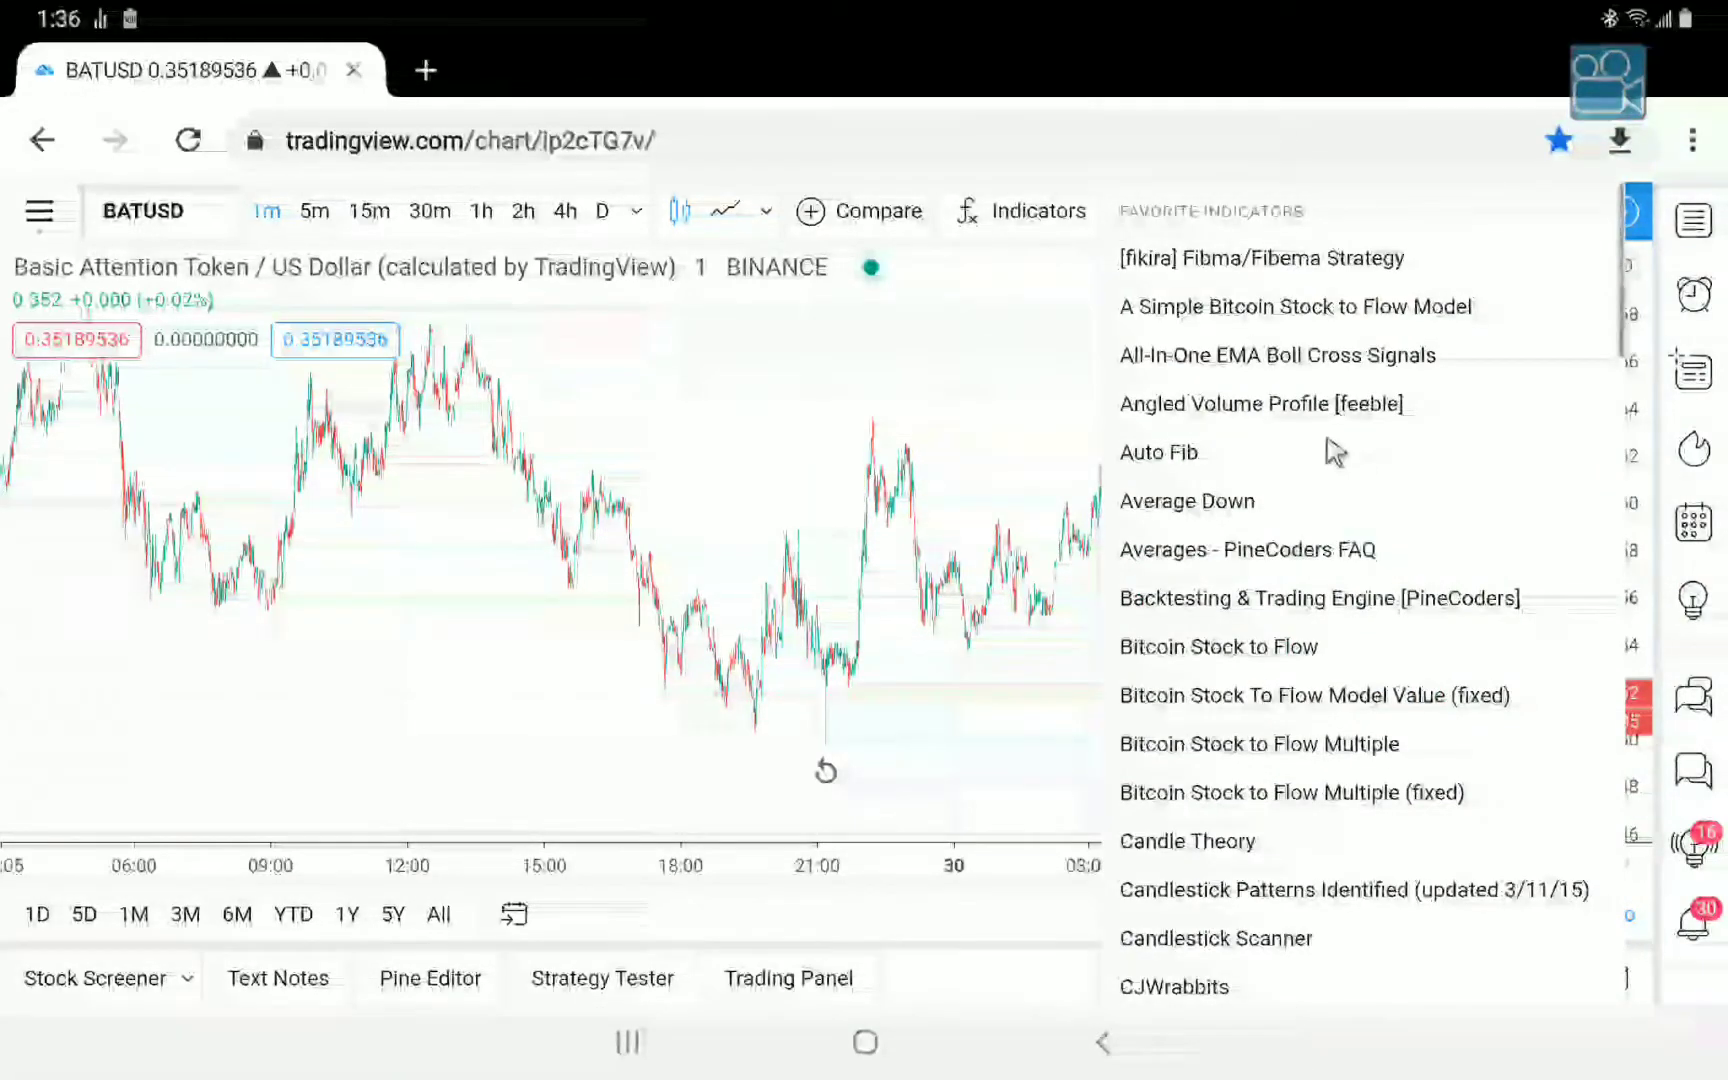
pyautogui.scroll(-7, 1320, 495)
pyautogui.scroll(-7, 1318, 495)
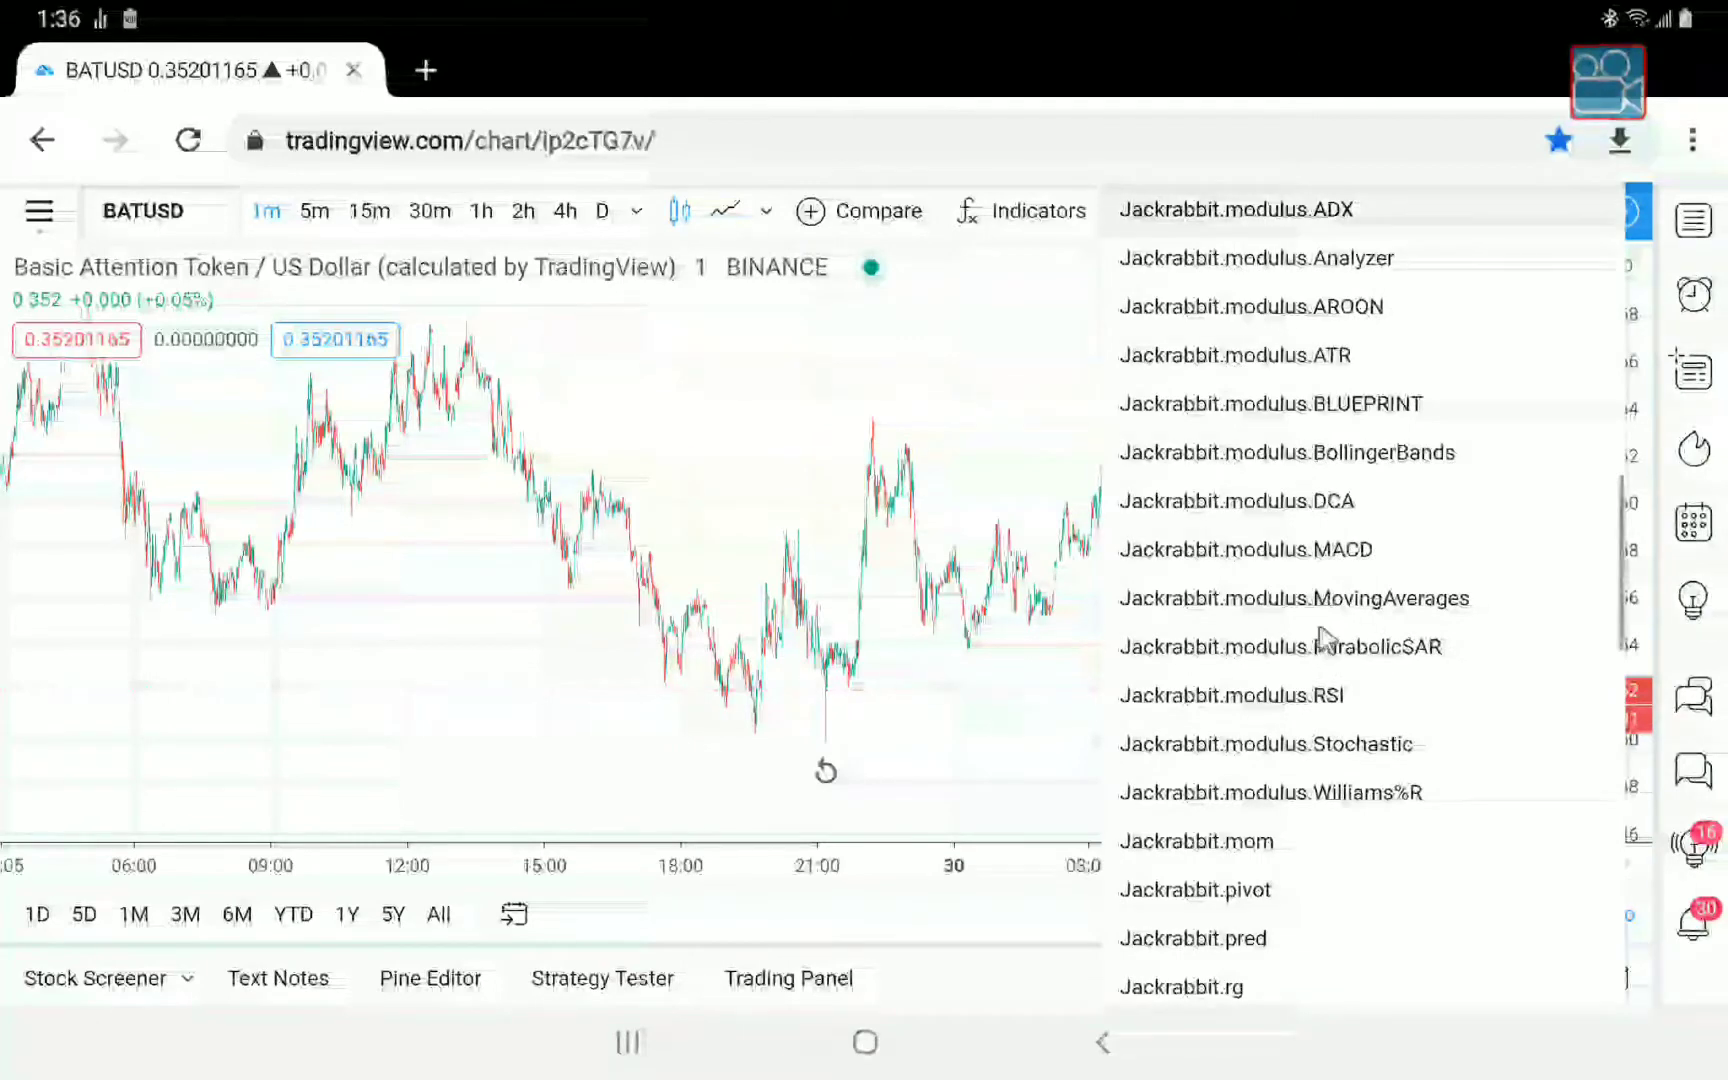
pyautogui.scroll(-1, 1330, 708)
pyautogui.scroll(-3, 1325, 708)
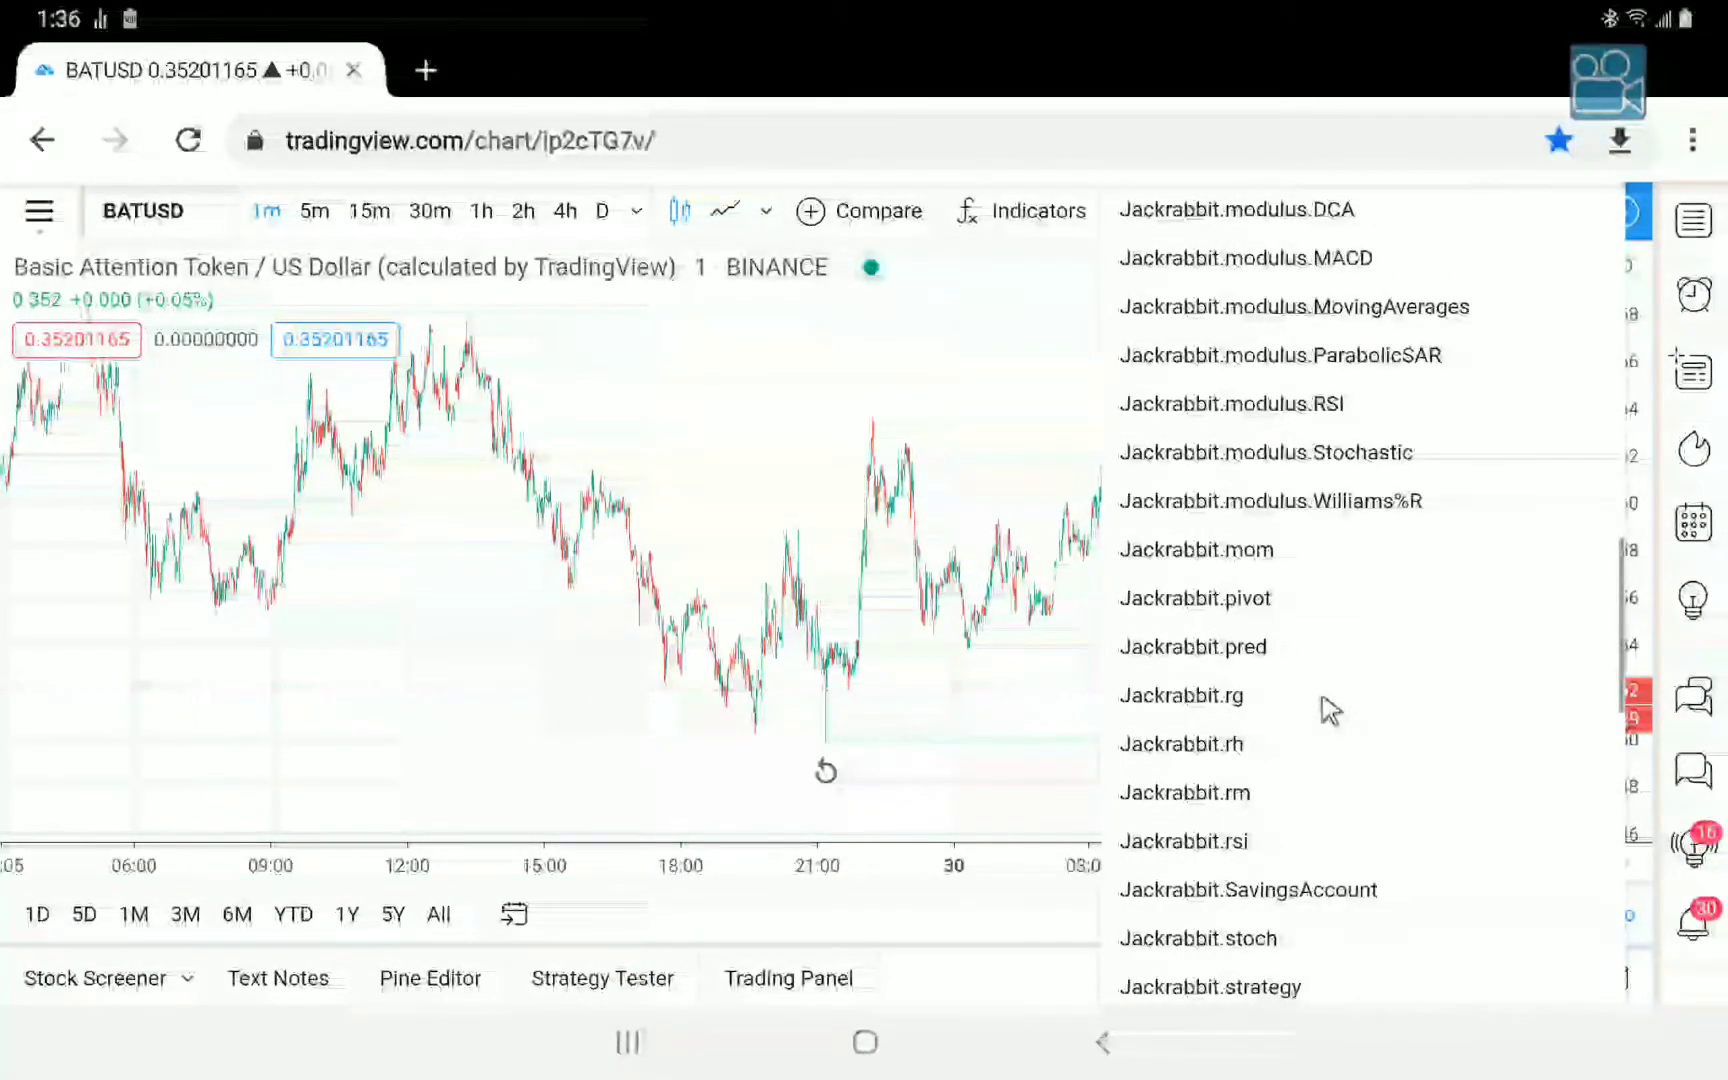
pyautogui.click(1323, 792)
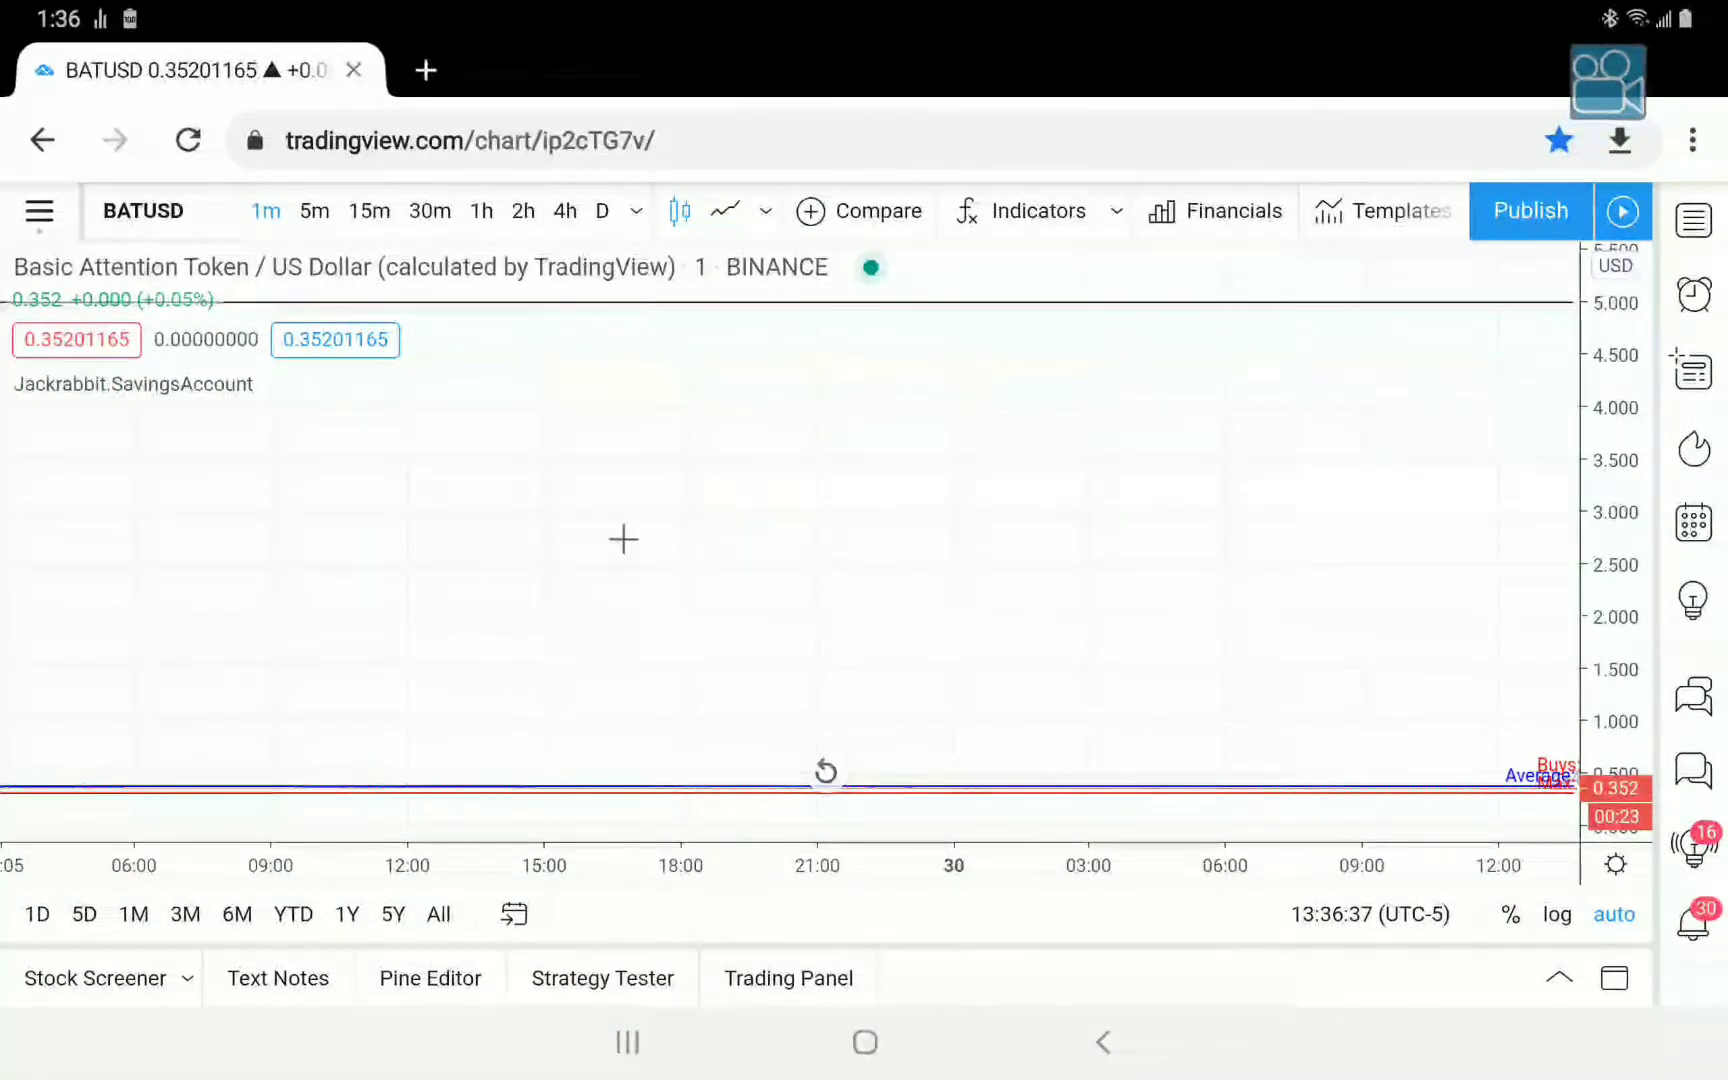
# Hide the Signal Line in the Jackrabbit.SavingsAccount style settings, check its inputs and apply the change.
pyautogui.click(206, 390)
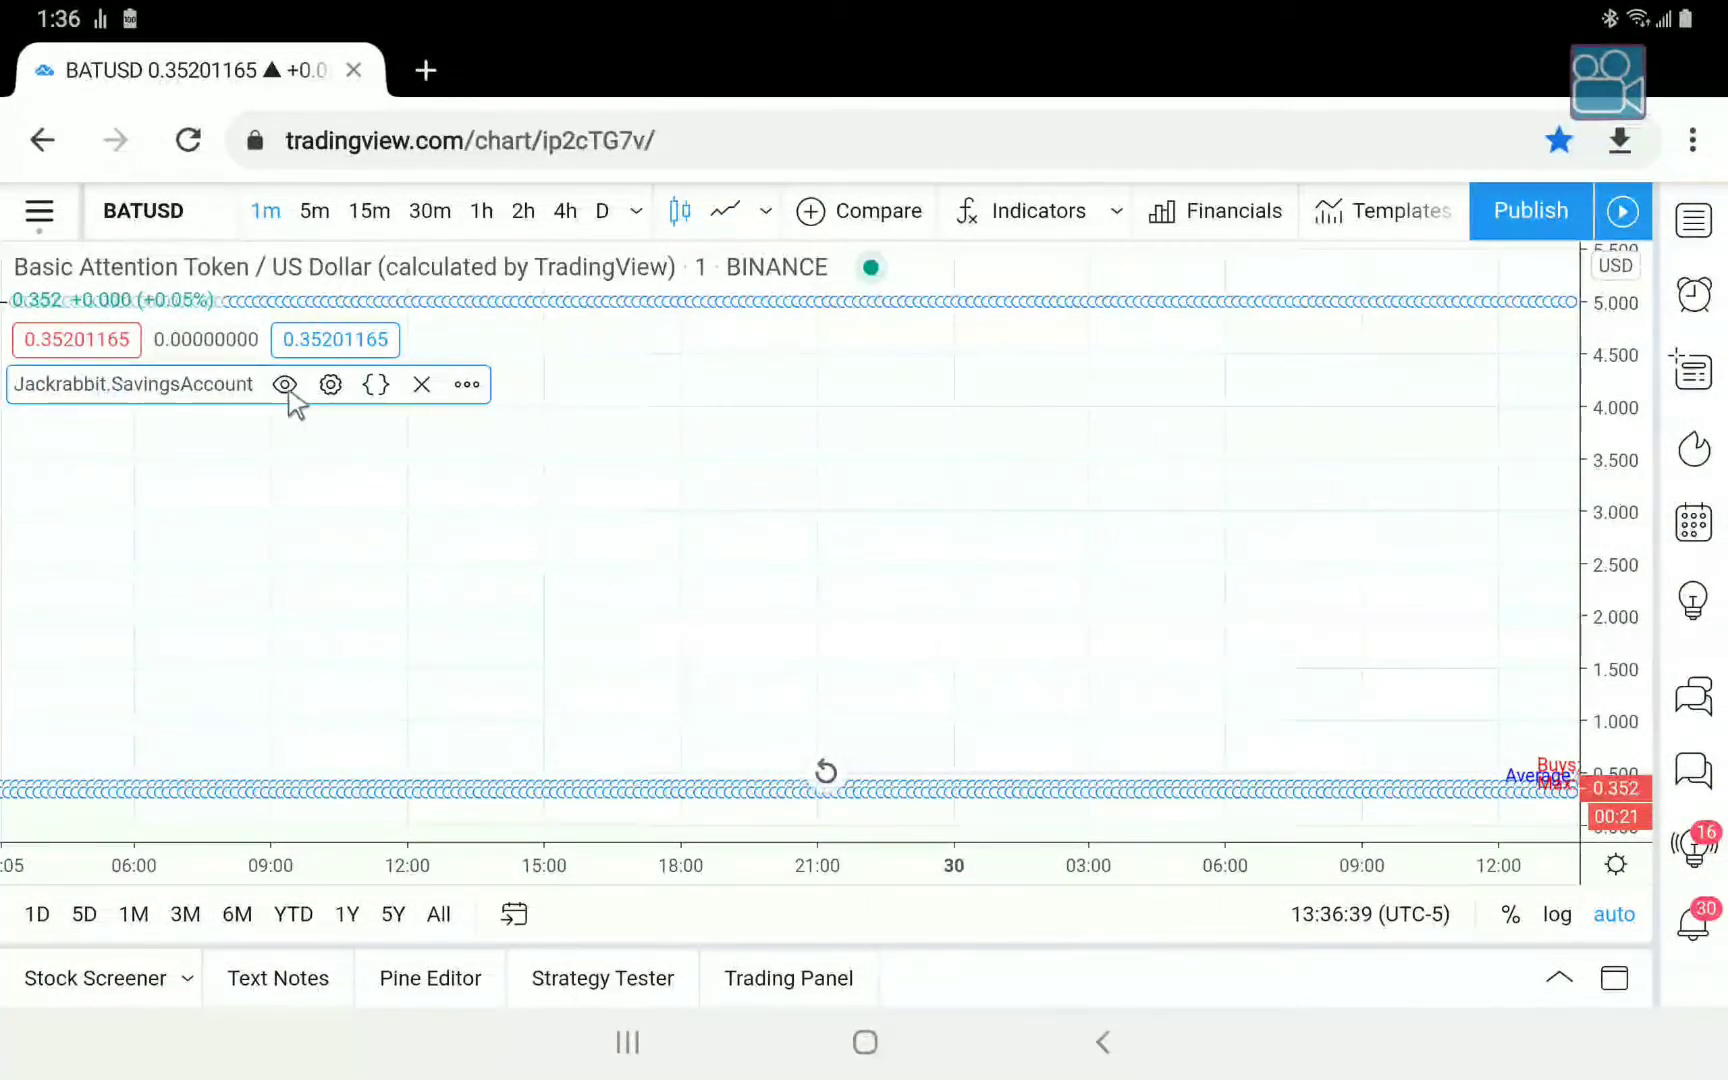
pyautogui.click(331, 386)
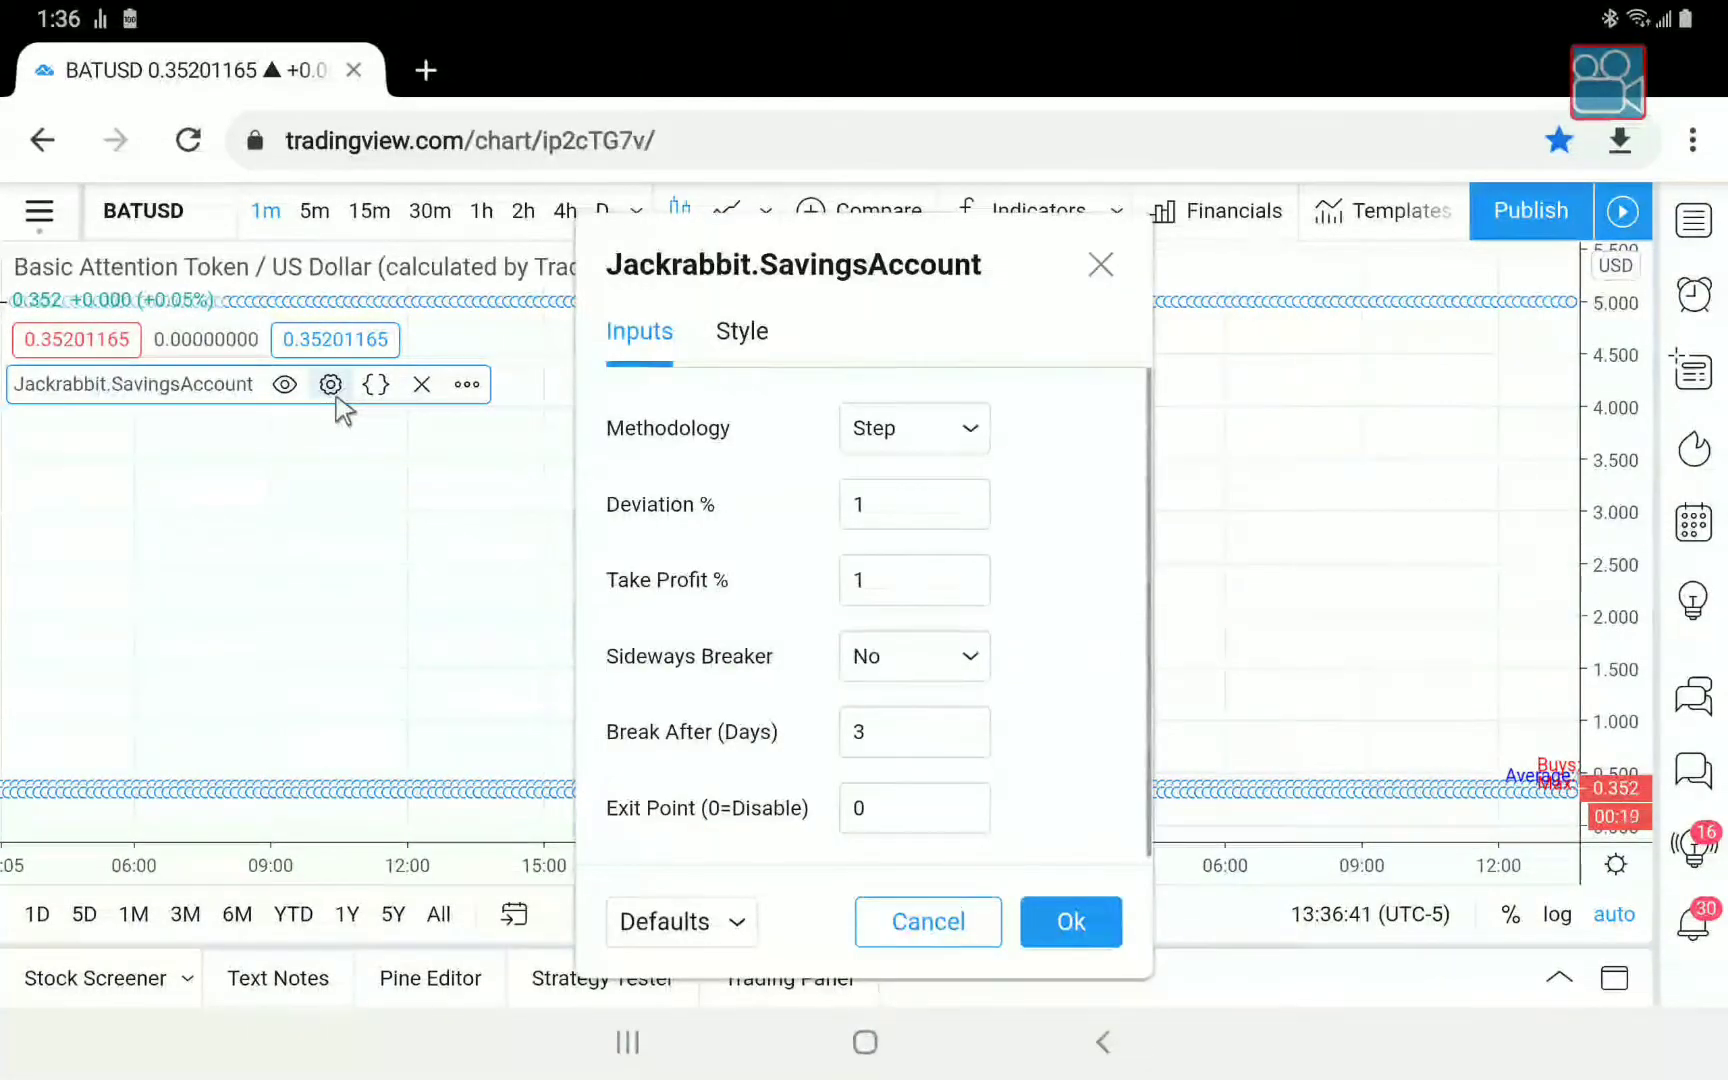
pyautogui.click(768, 347)
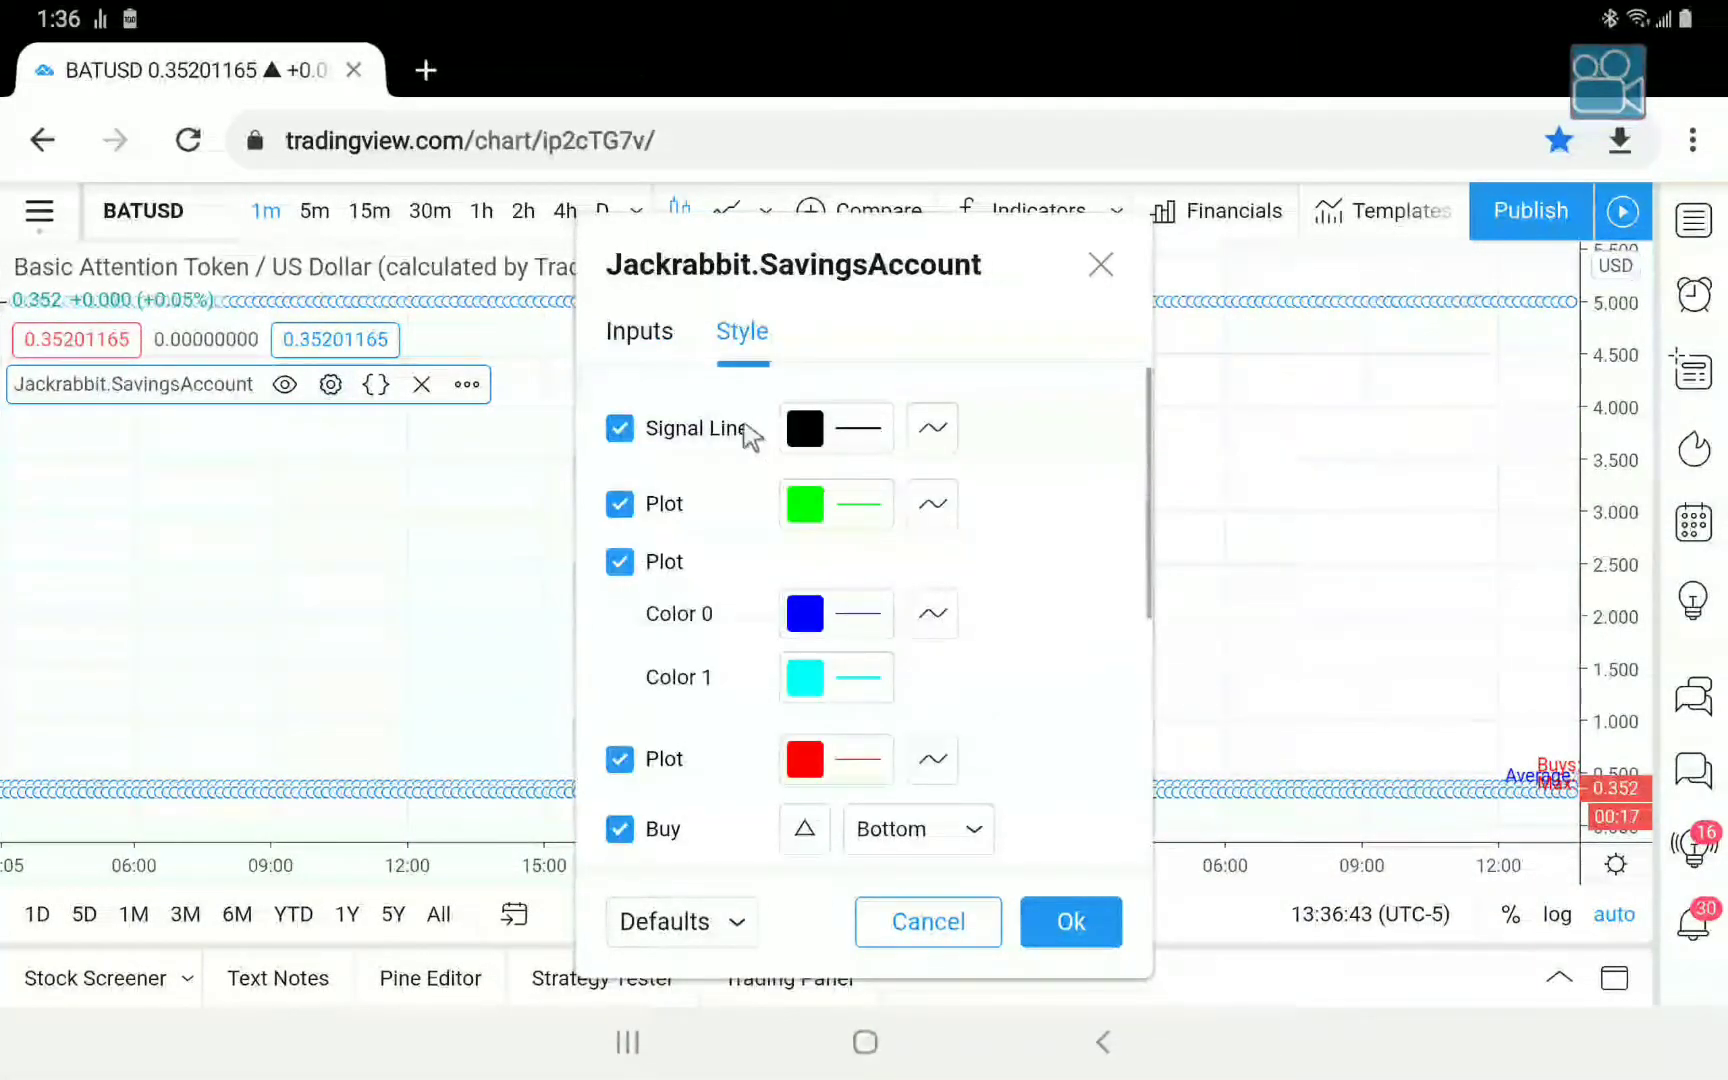
pyautogui.click(620, 428)
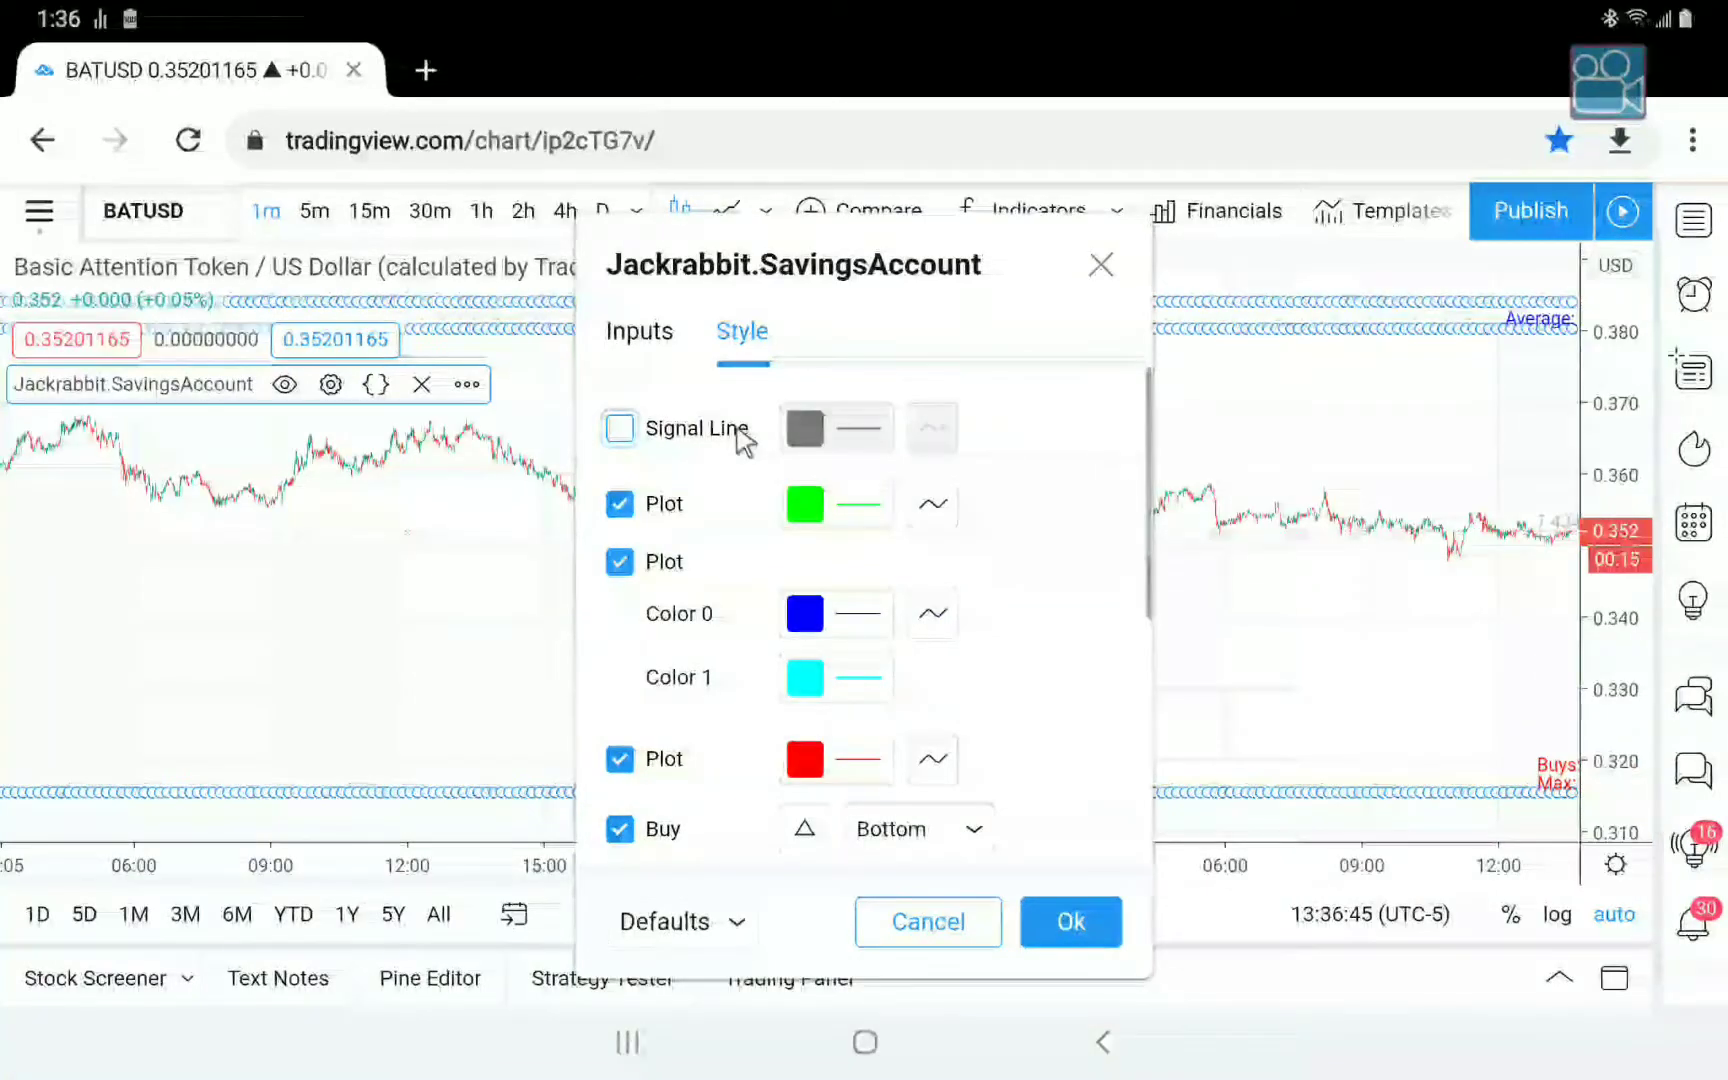
pyautogui.click(622, 333)
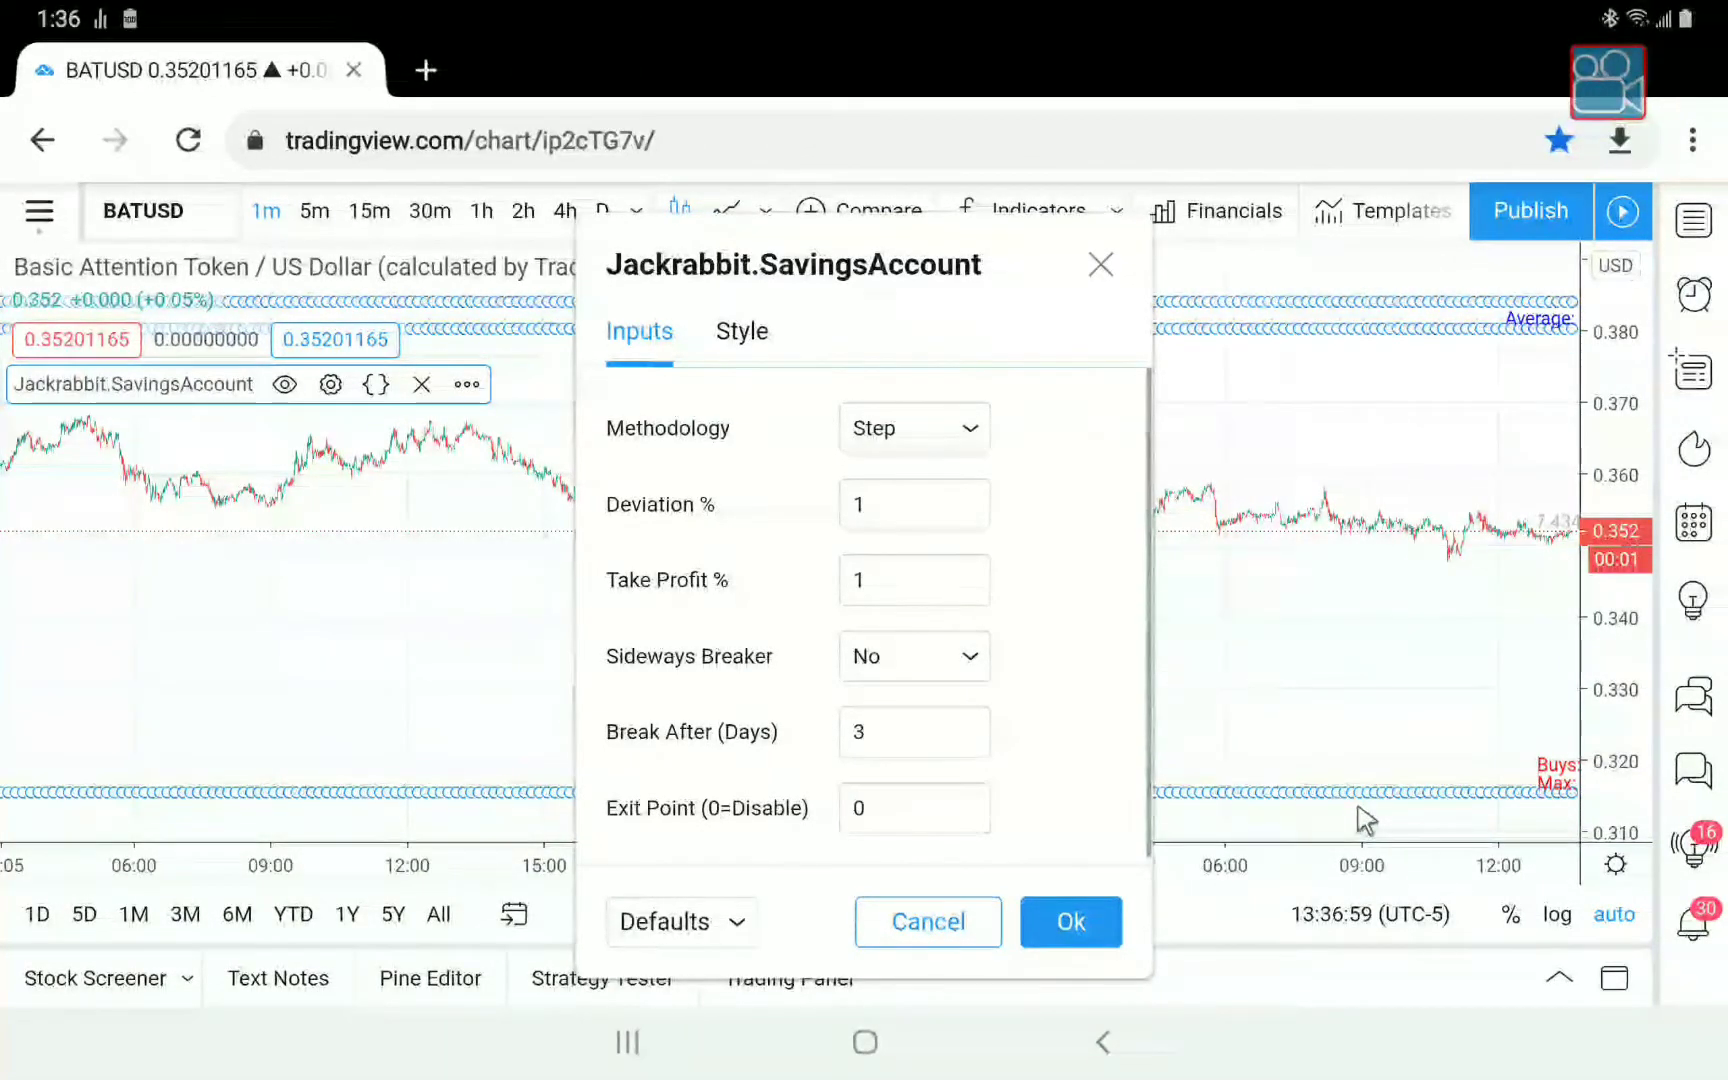
pyautogui.click(1093, 938)
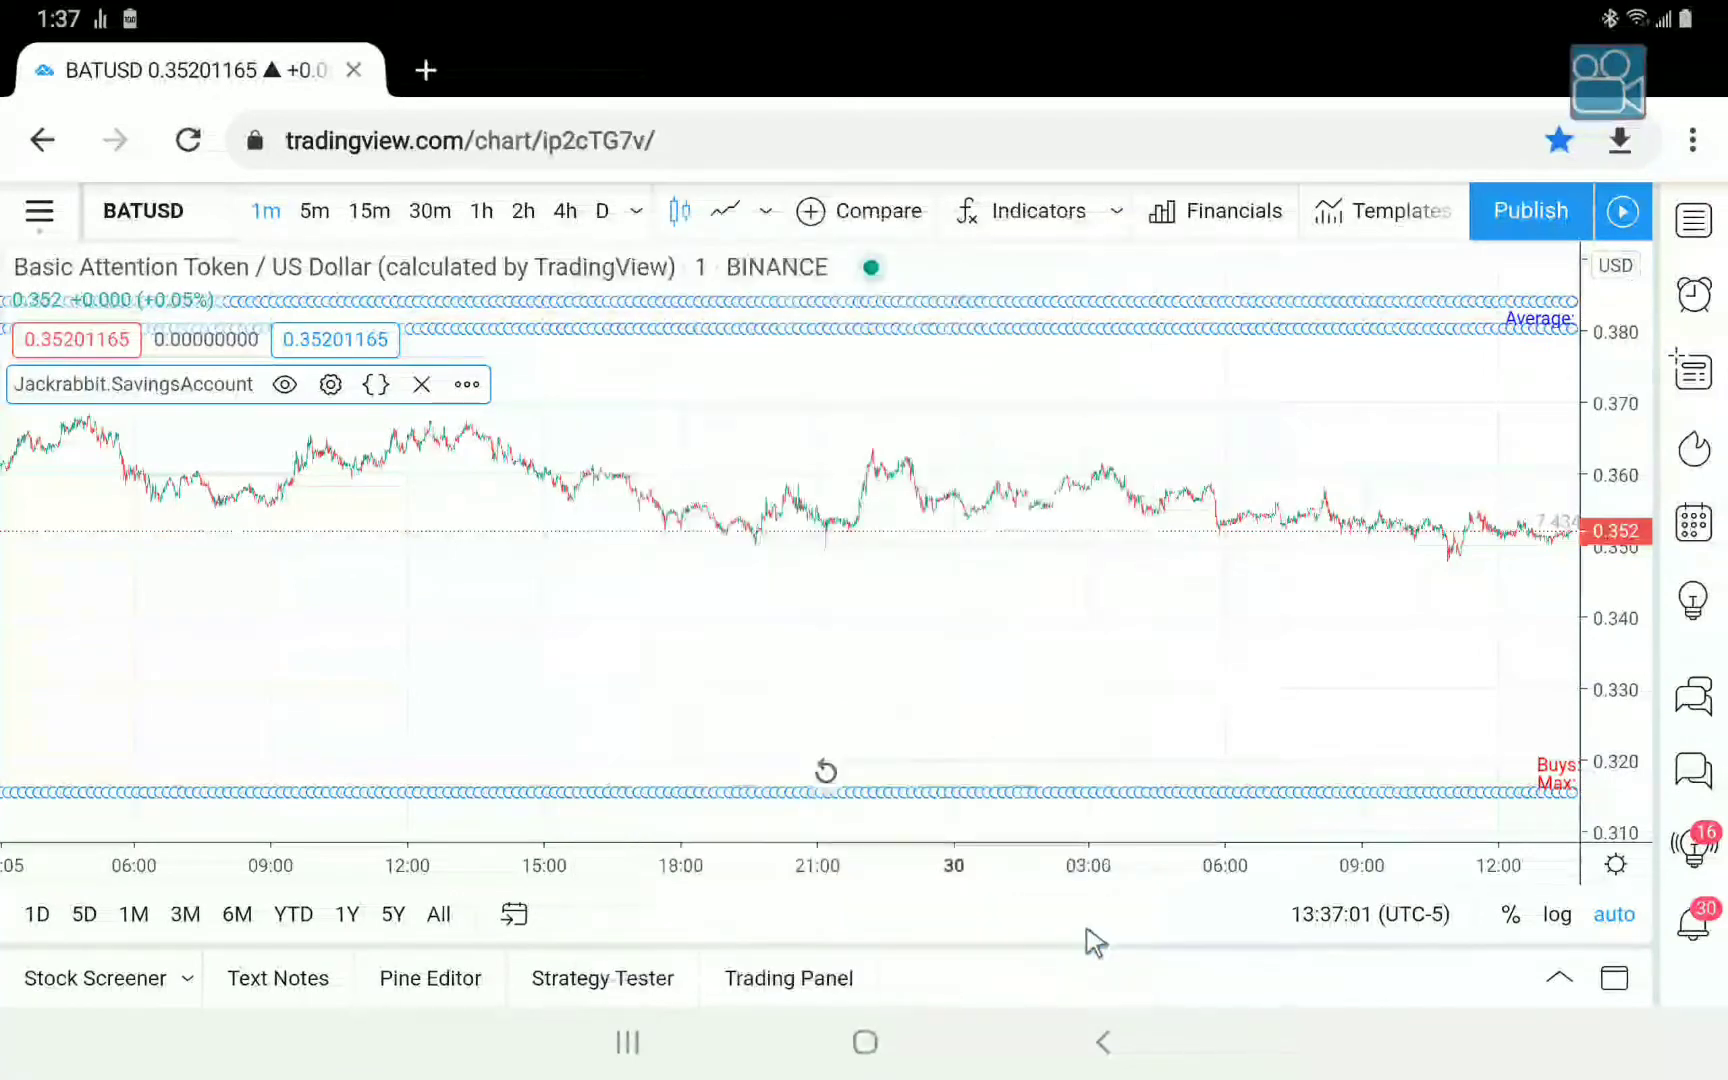
# Review the indicator's lines and its buy and sell markers over the previous days, back to the evening before the 24th.
pyautogui.click(965, 647)
pyautogui.hscroll(-8, 790, 550)
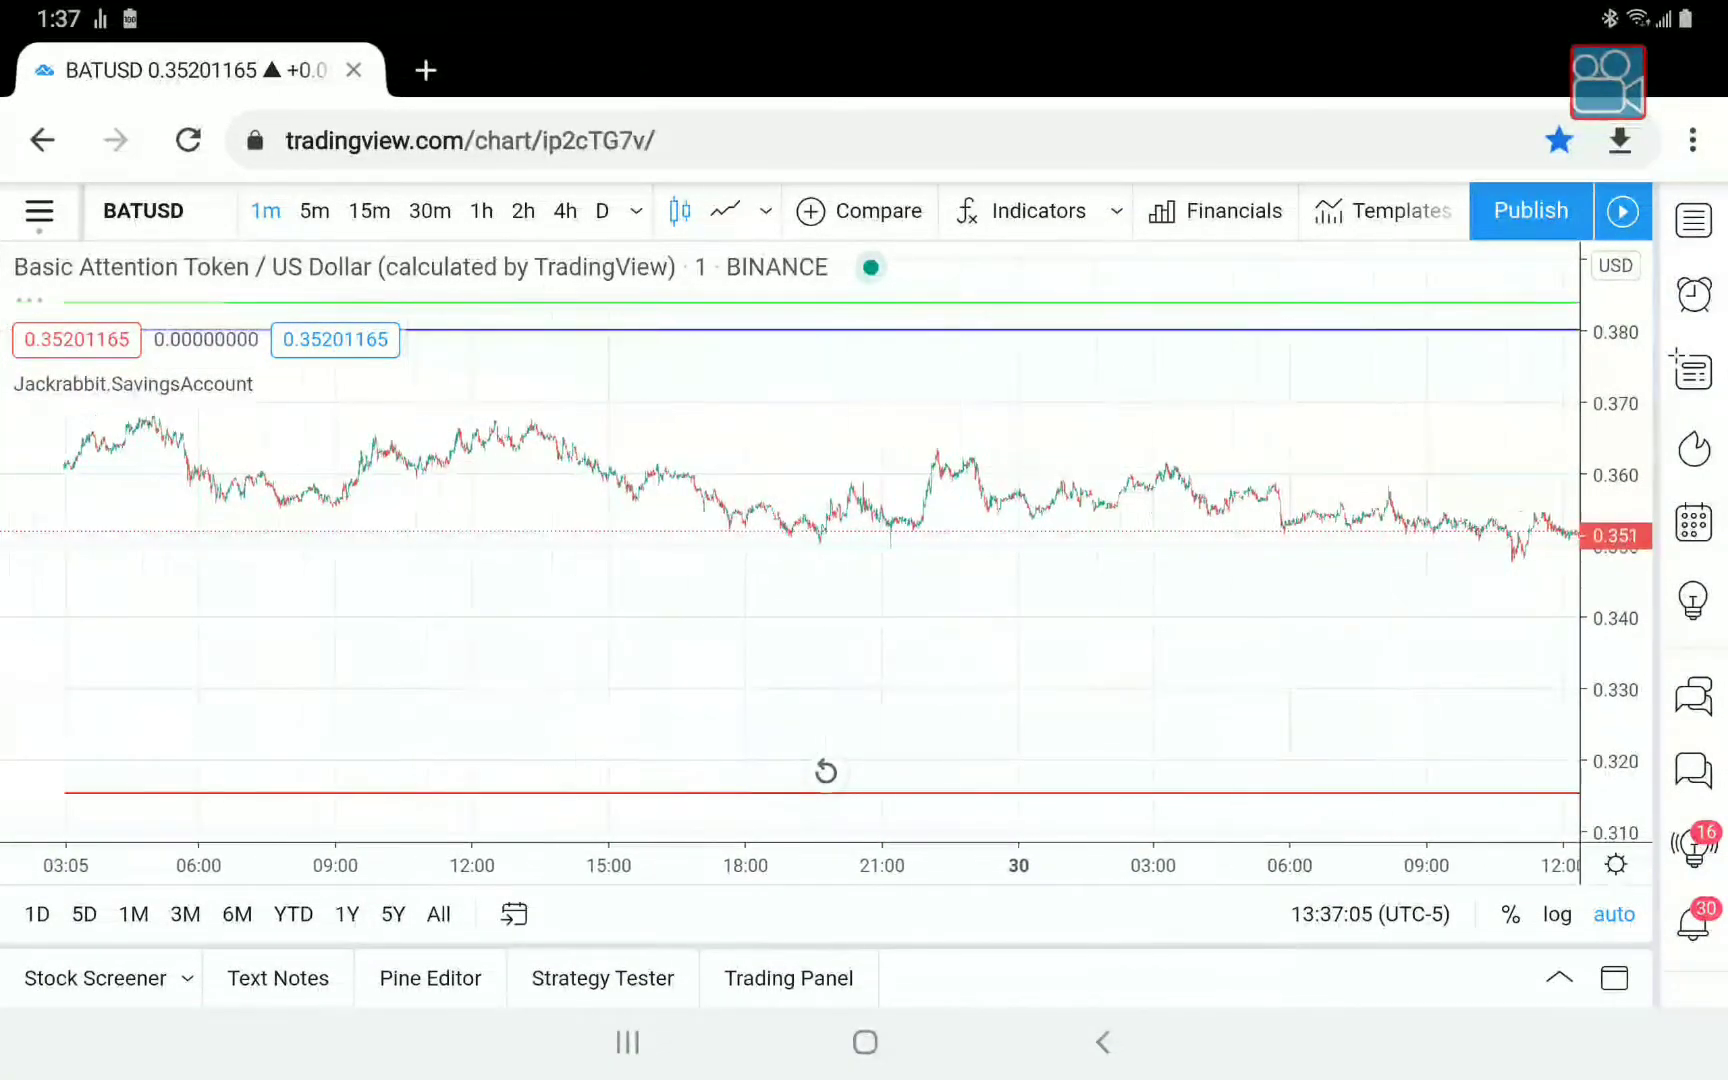
pyautogui.hscroll(-8, 790, 550)
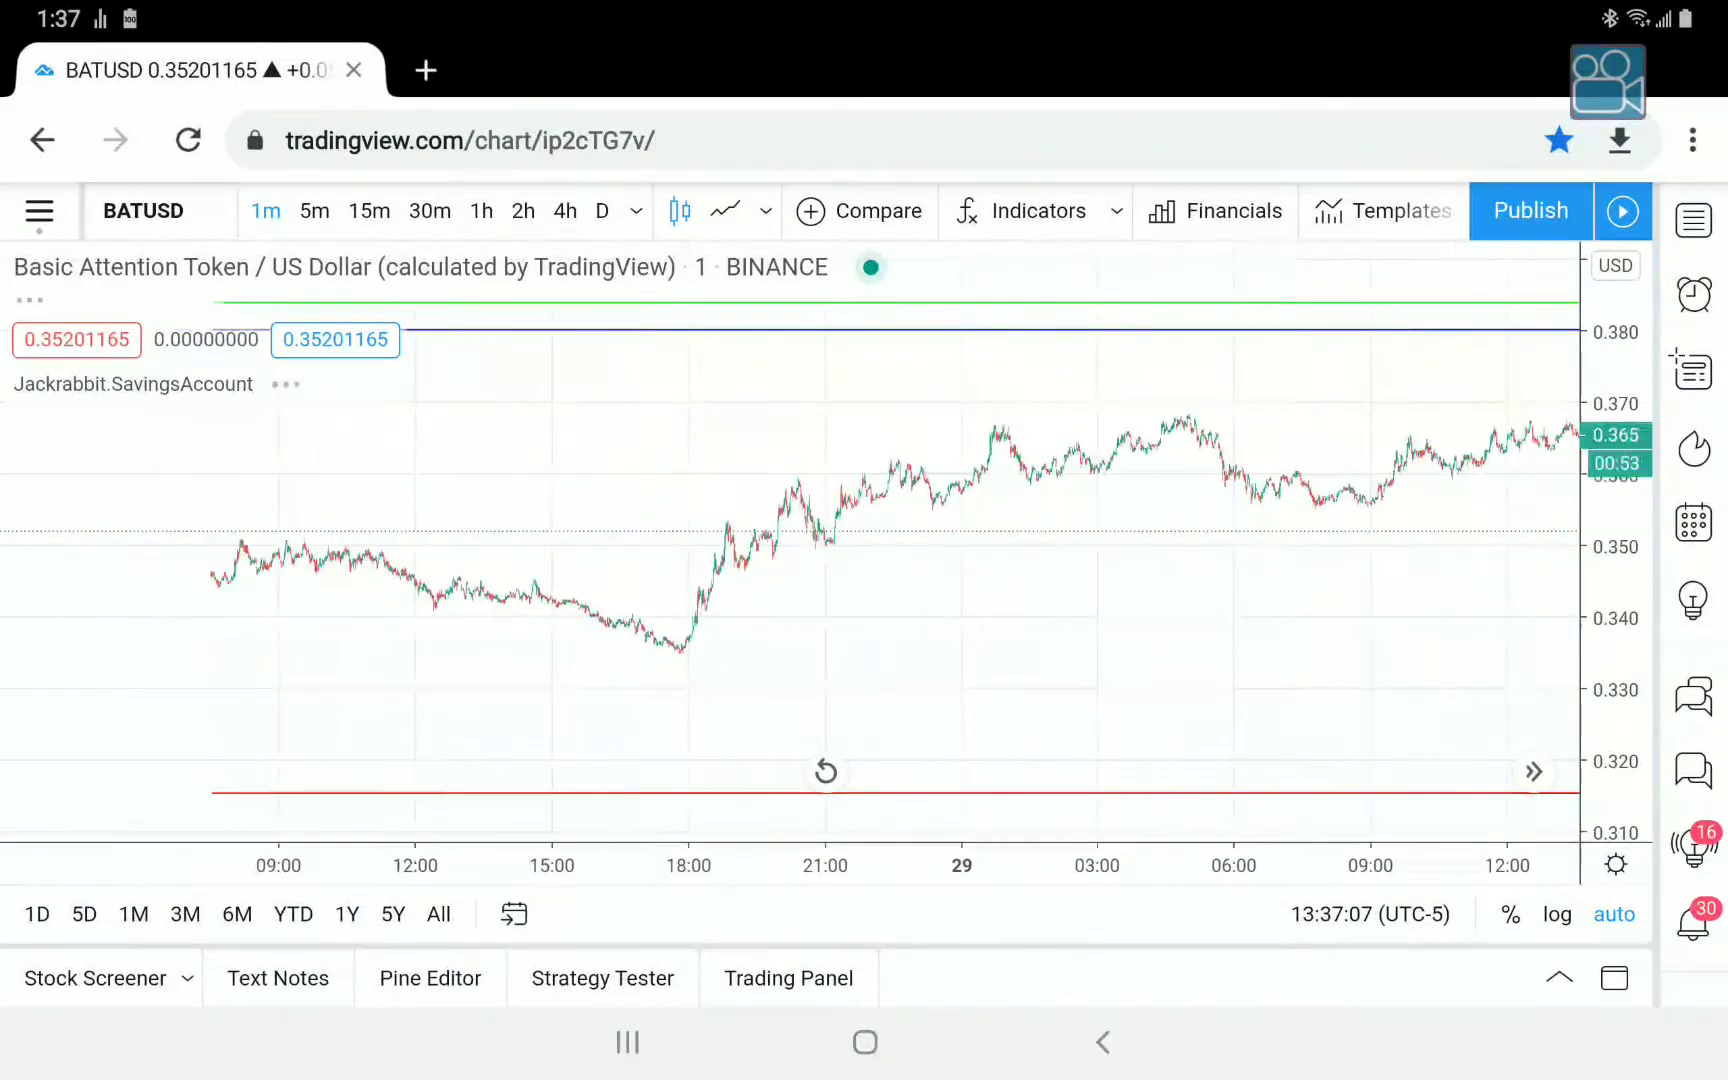
pyautogui.hscroll(-8, 790, 550)
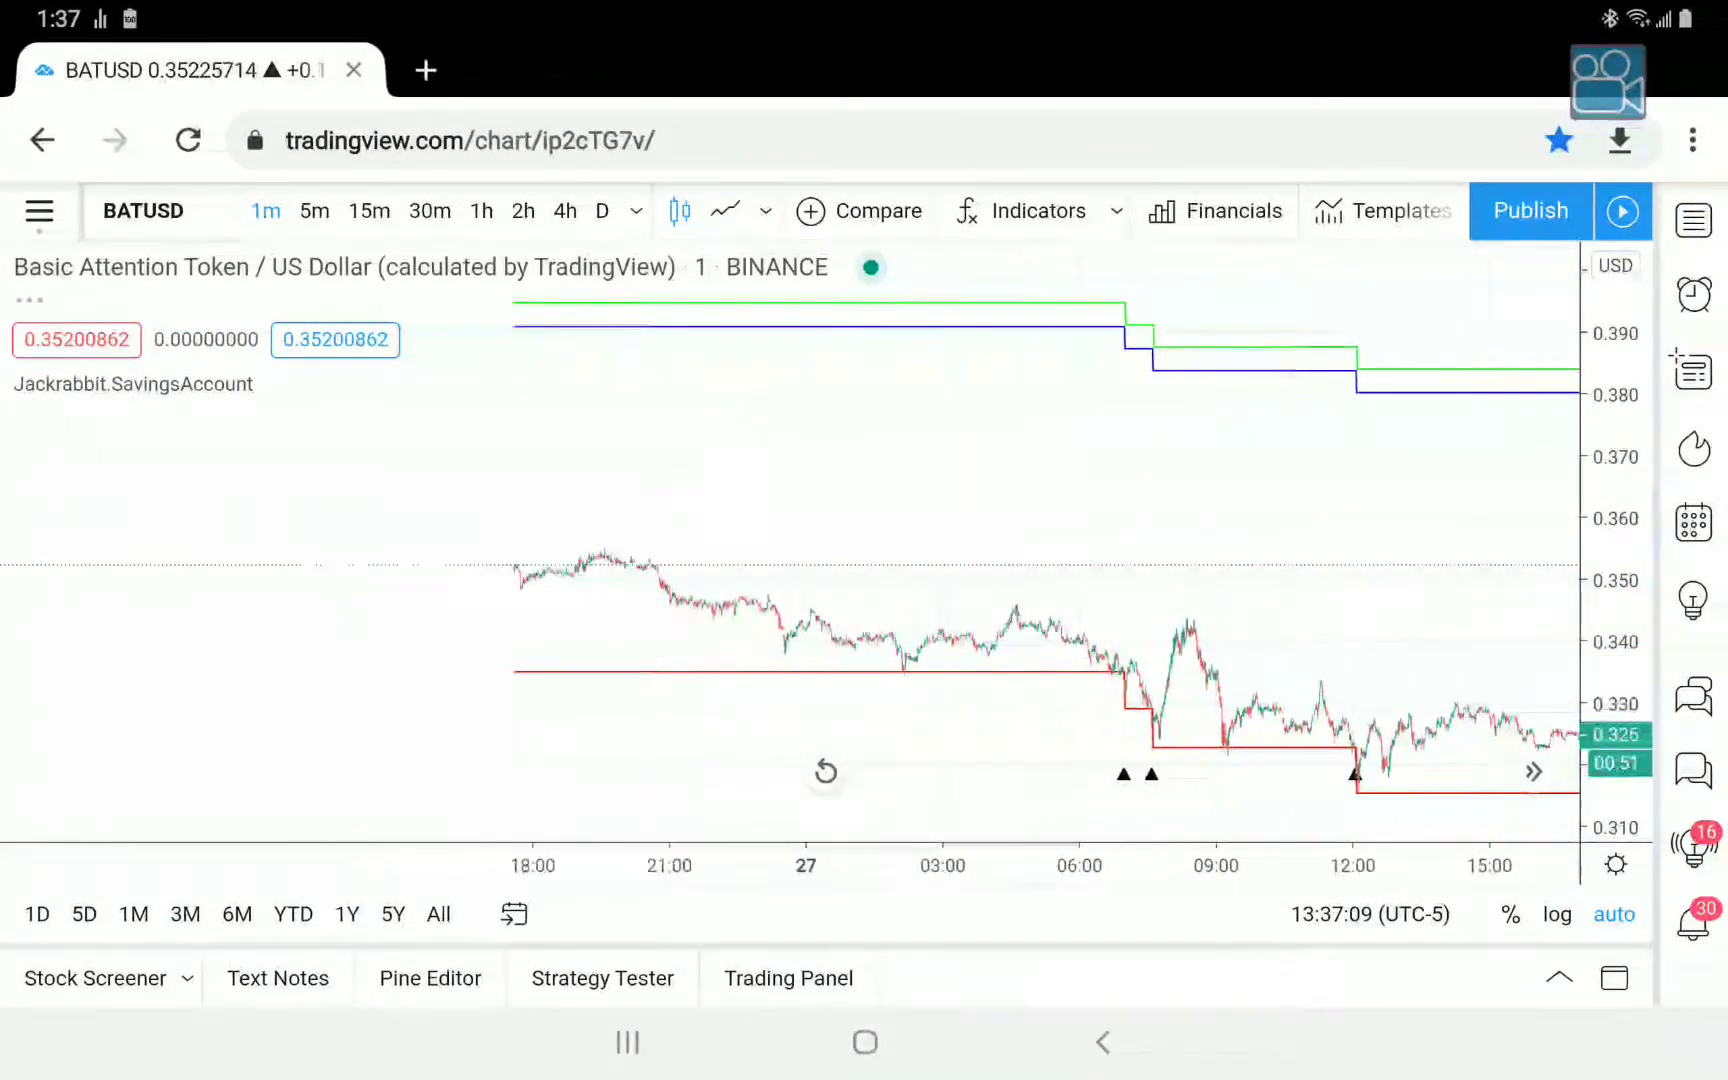
pyautogui.hscroll(-10, 790, 550)
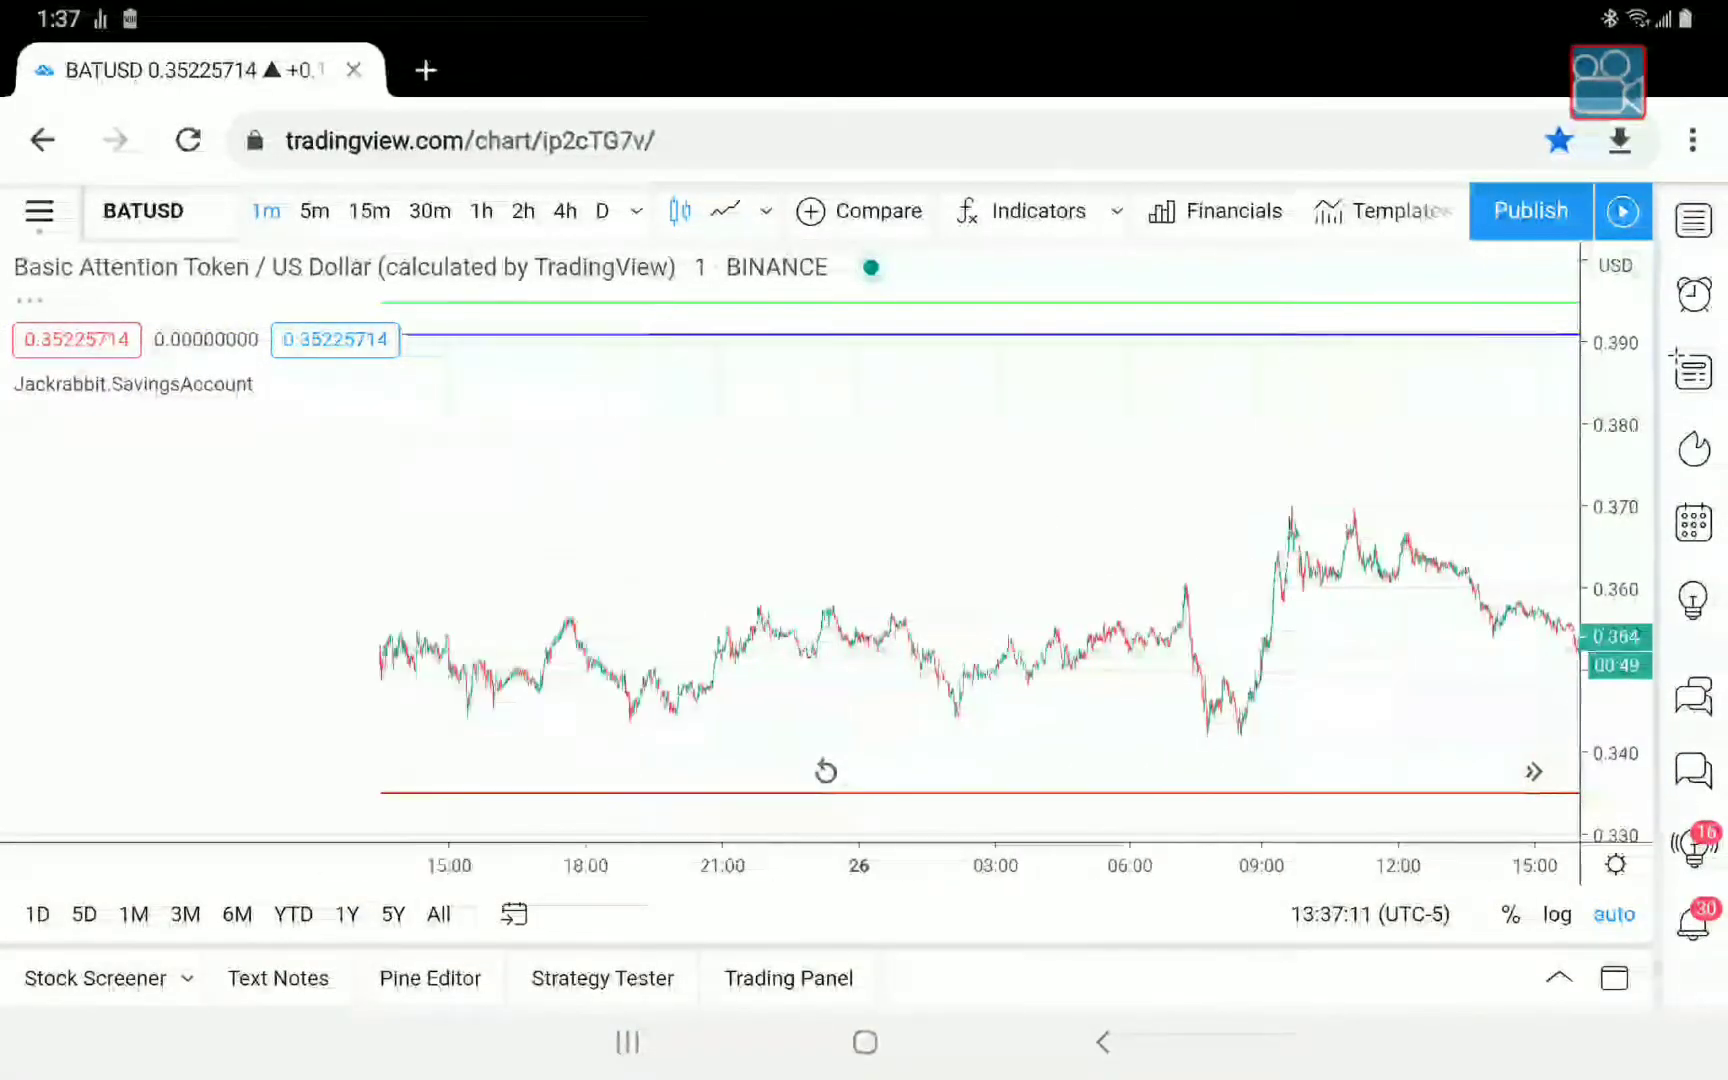
pyautogui.hscroll(-6, 790, 550)
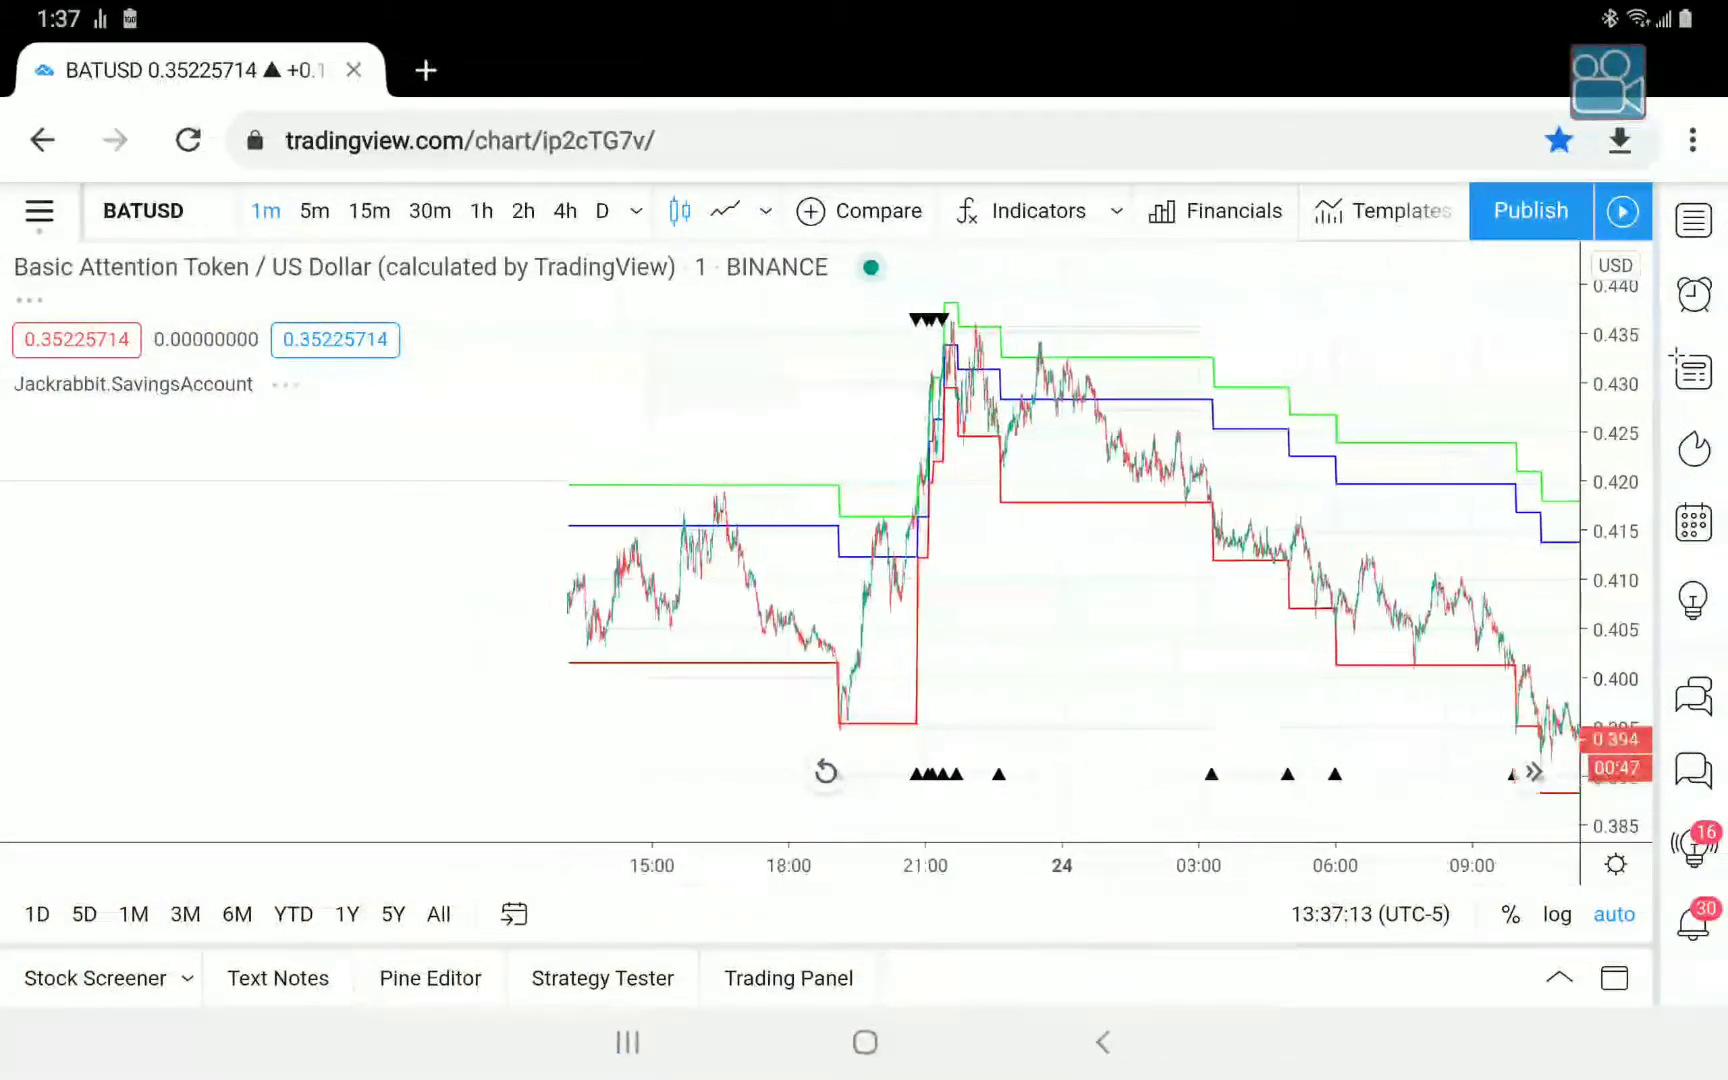
pyautogui.hscroll(3, 790, 550)
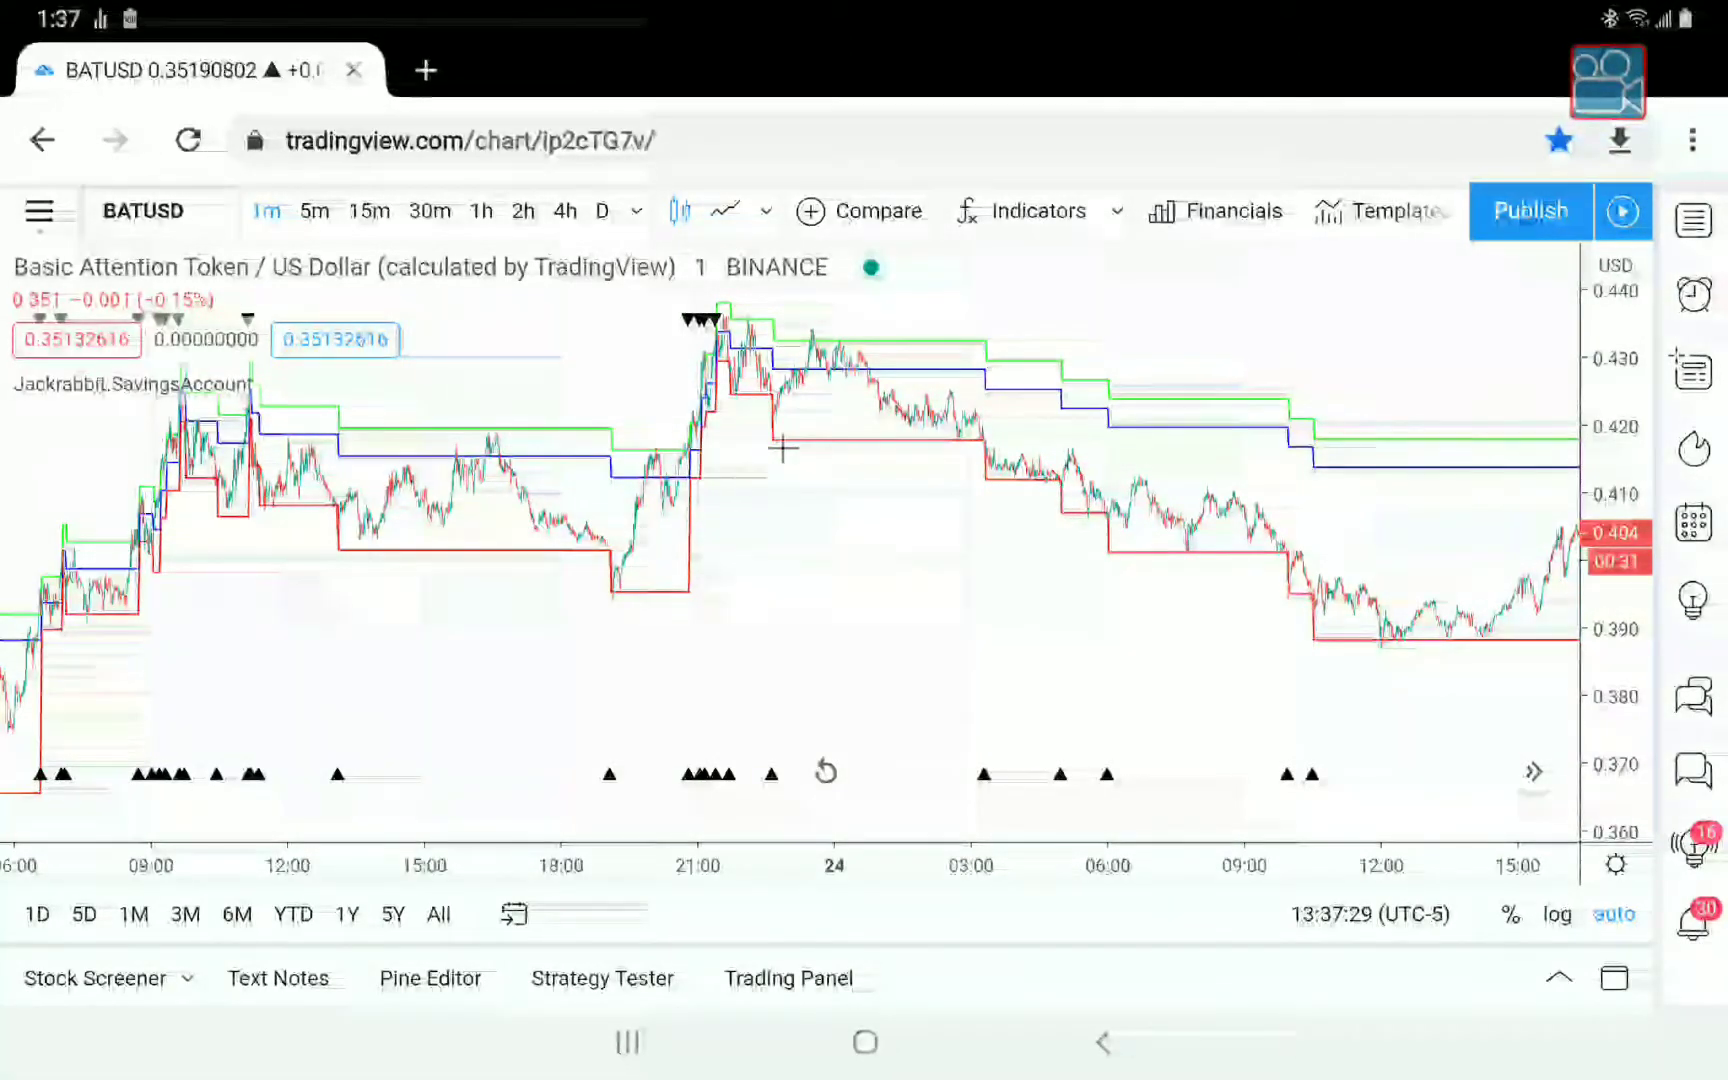
# Examine closely how the green, blue and red lines step with each buy and sell marker between about 21:00 and 22:00.
pyautogui.scroll(2, 795, 449)
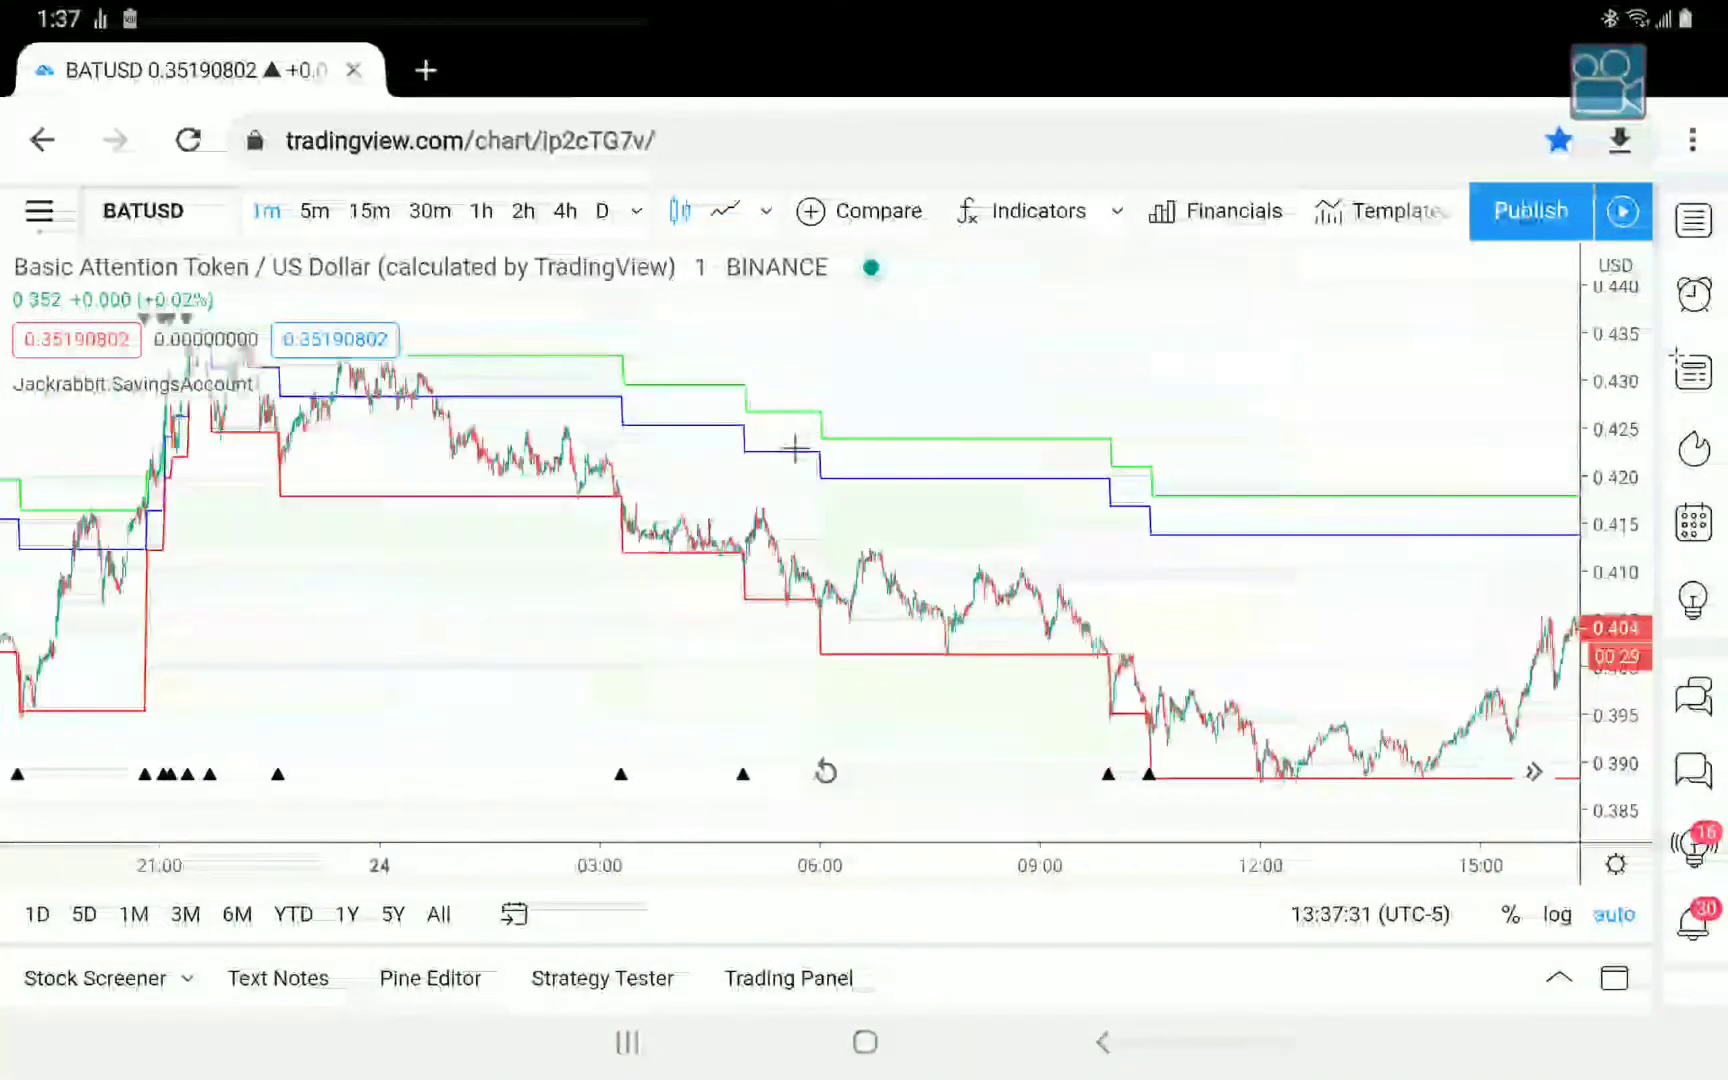
pyautogui.scroll(1, 795, 449)
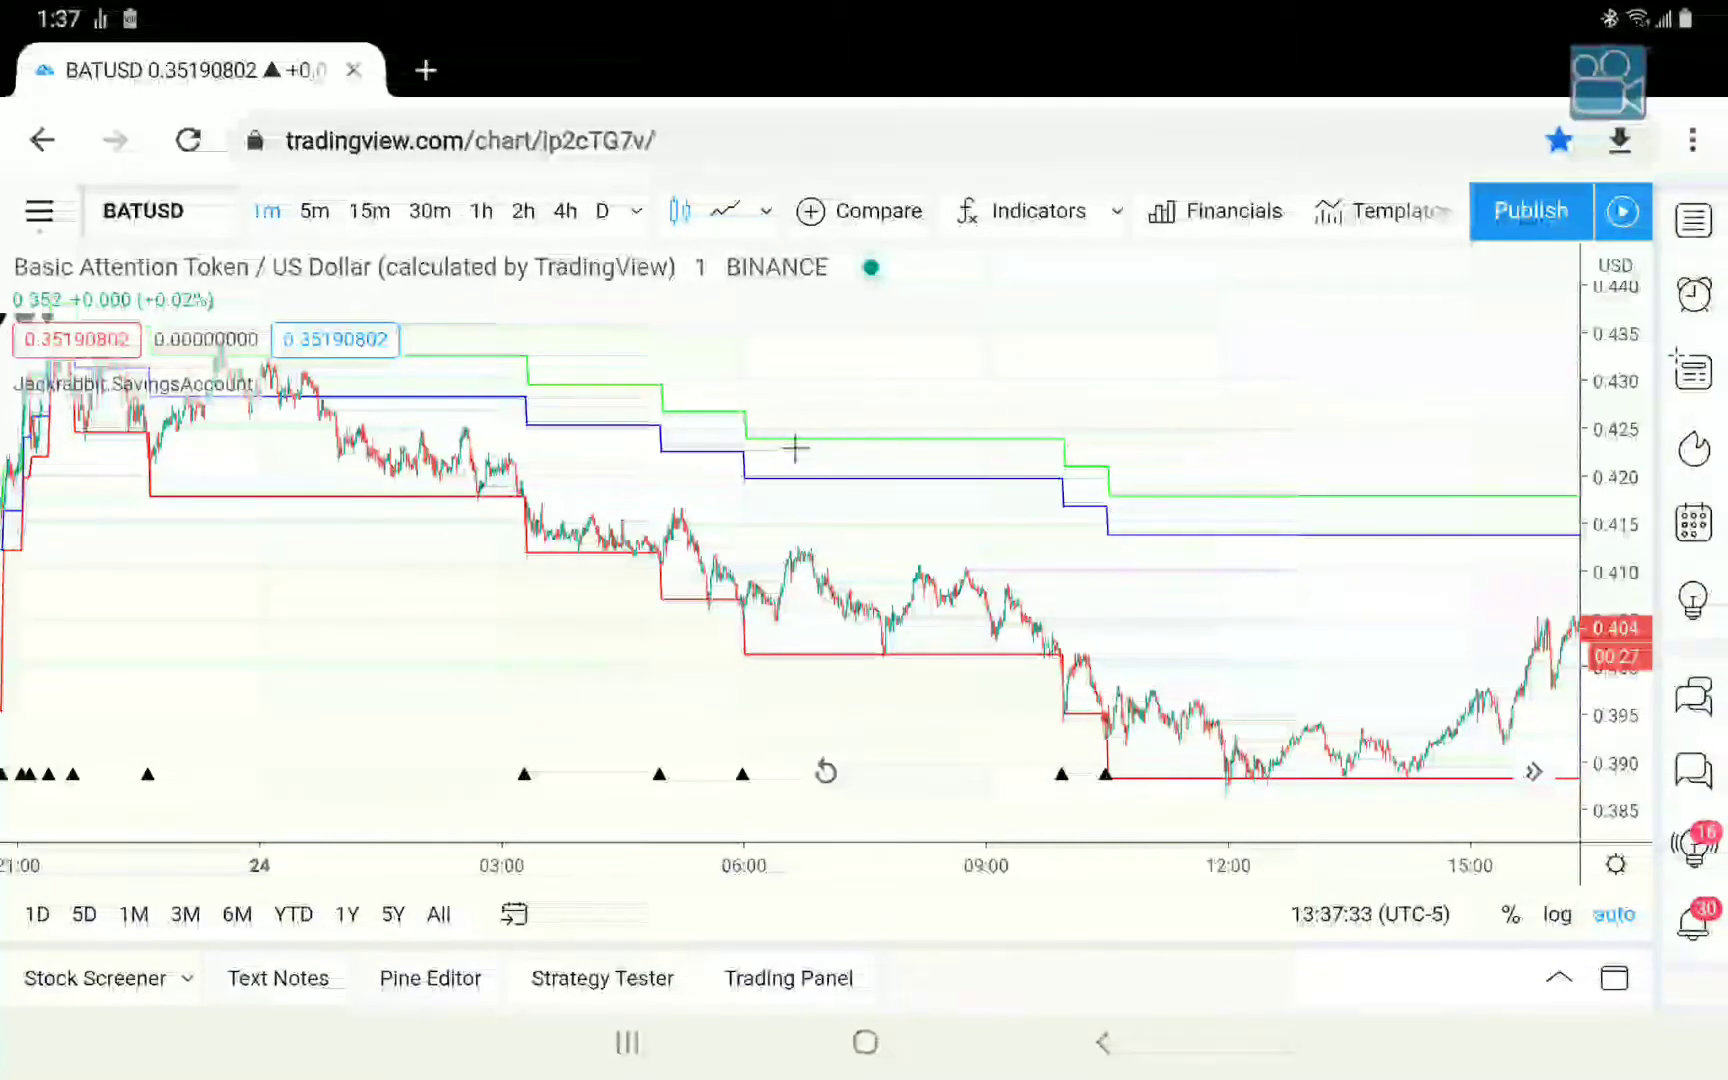
pyautogui.moveTo(795, 449); pyautogui.dragTo(1175, 449)
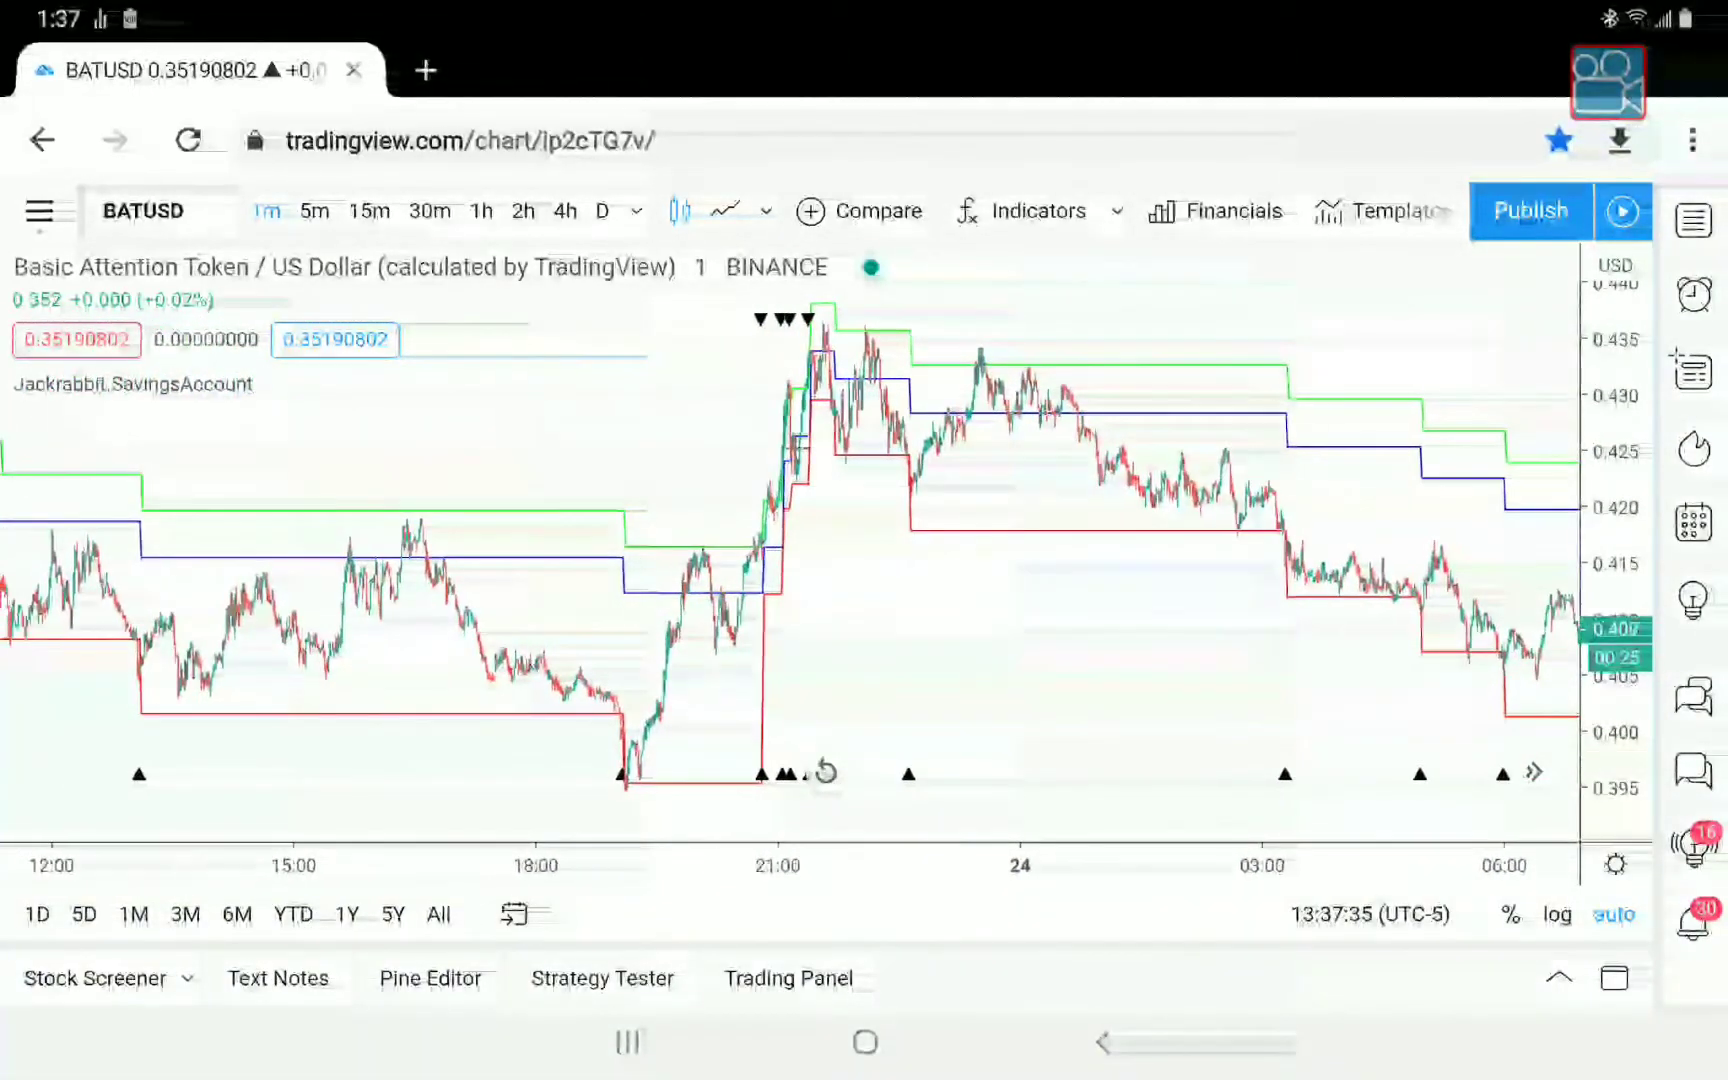
pyautogui.scroll(3, 795, 449)
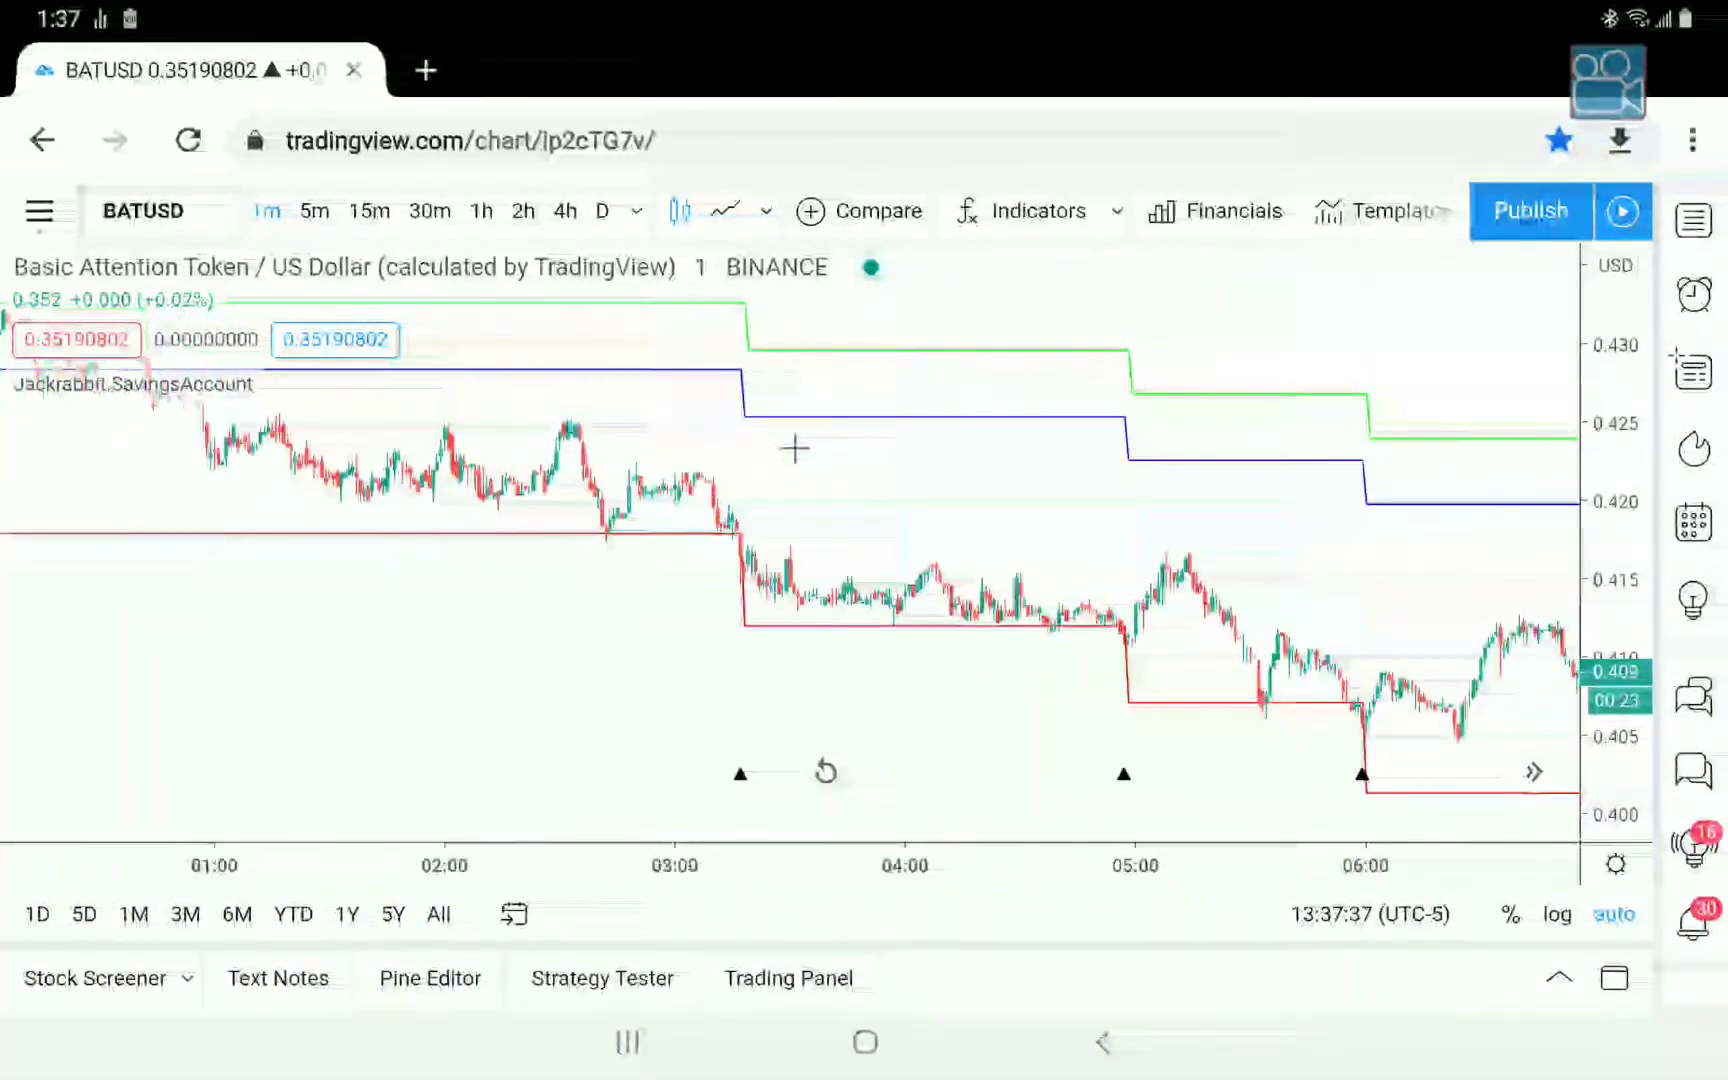
pyautogui.hscroll(-5, 795, 449)
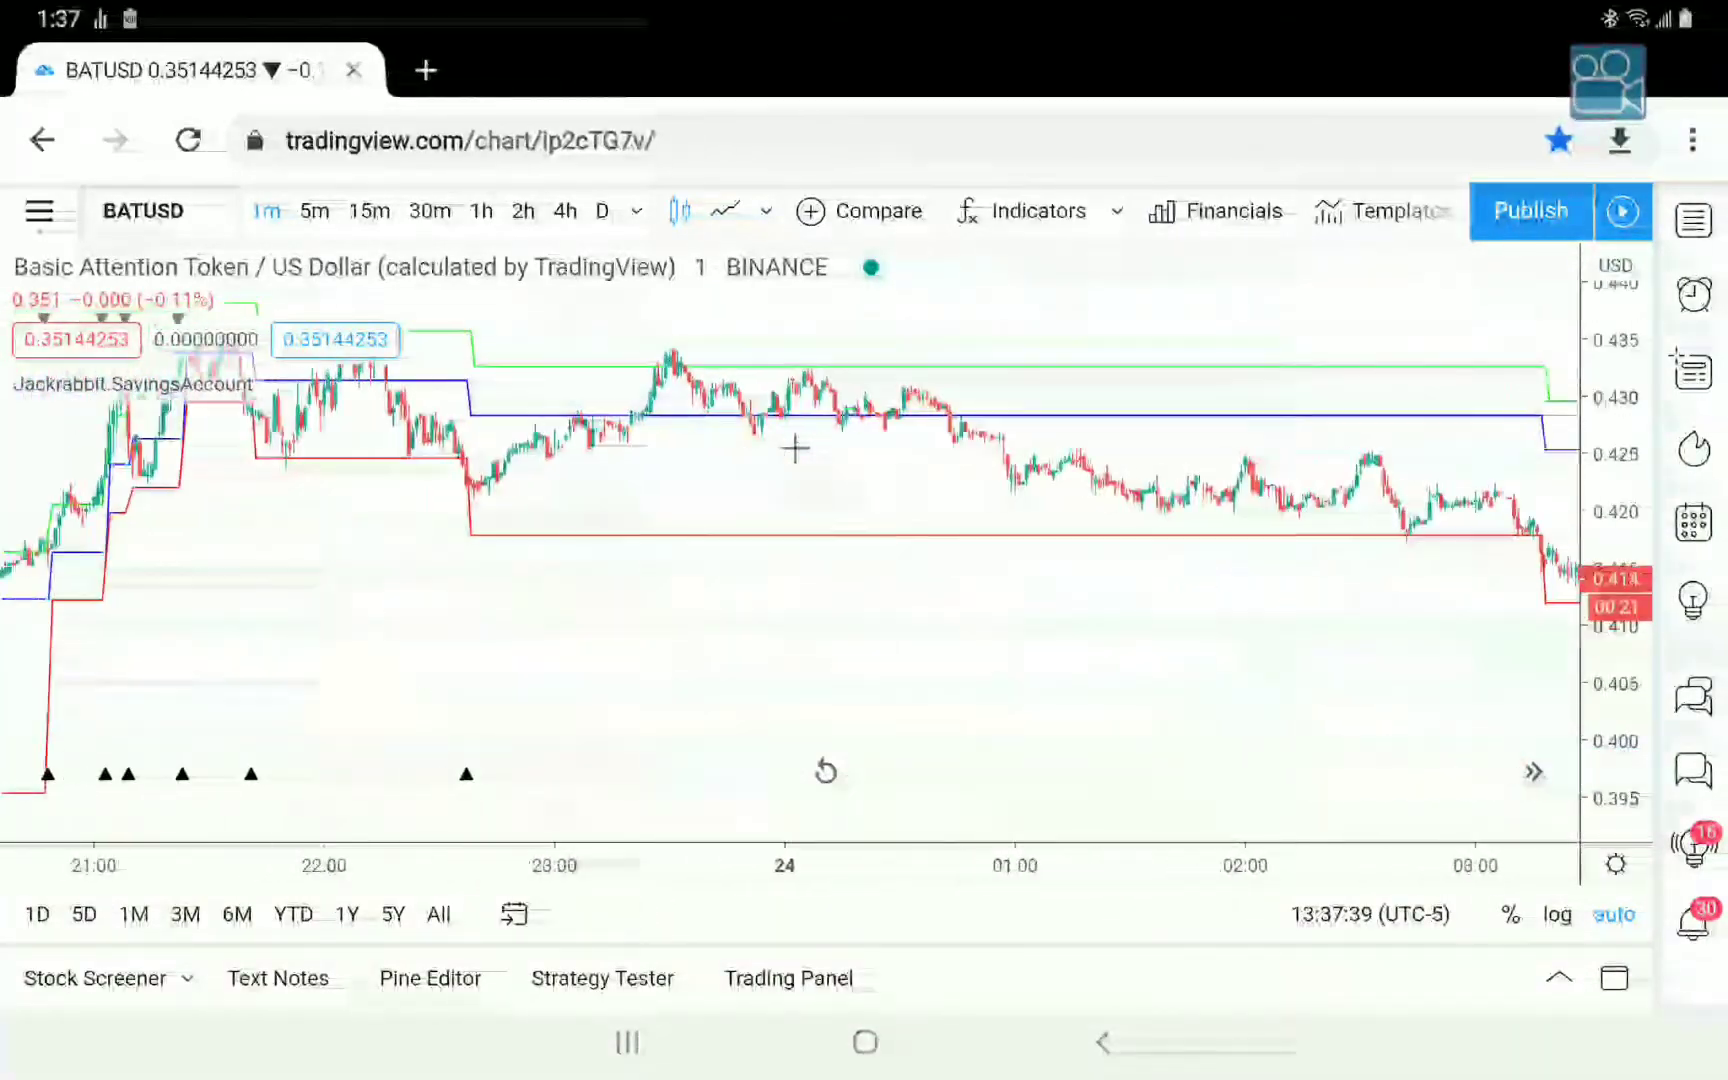
pyautogui.hscroll(-5, 795, 449)
pyautogui.scroll(2, 795, 449)
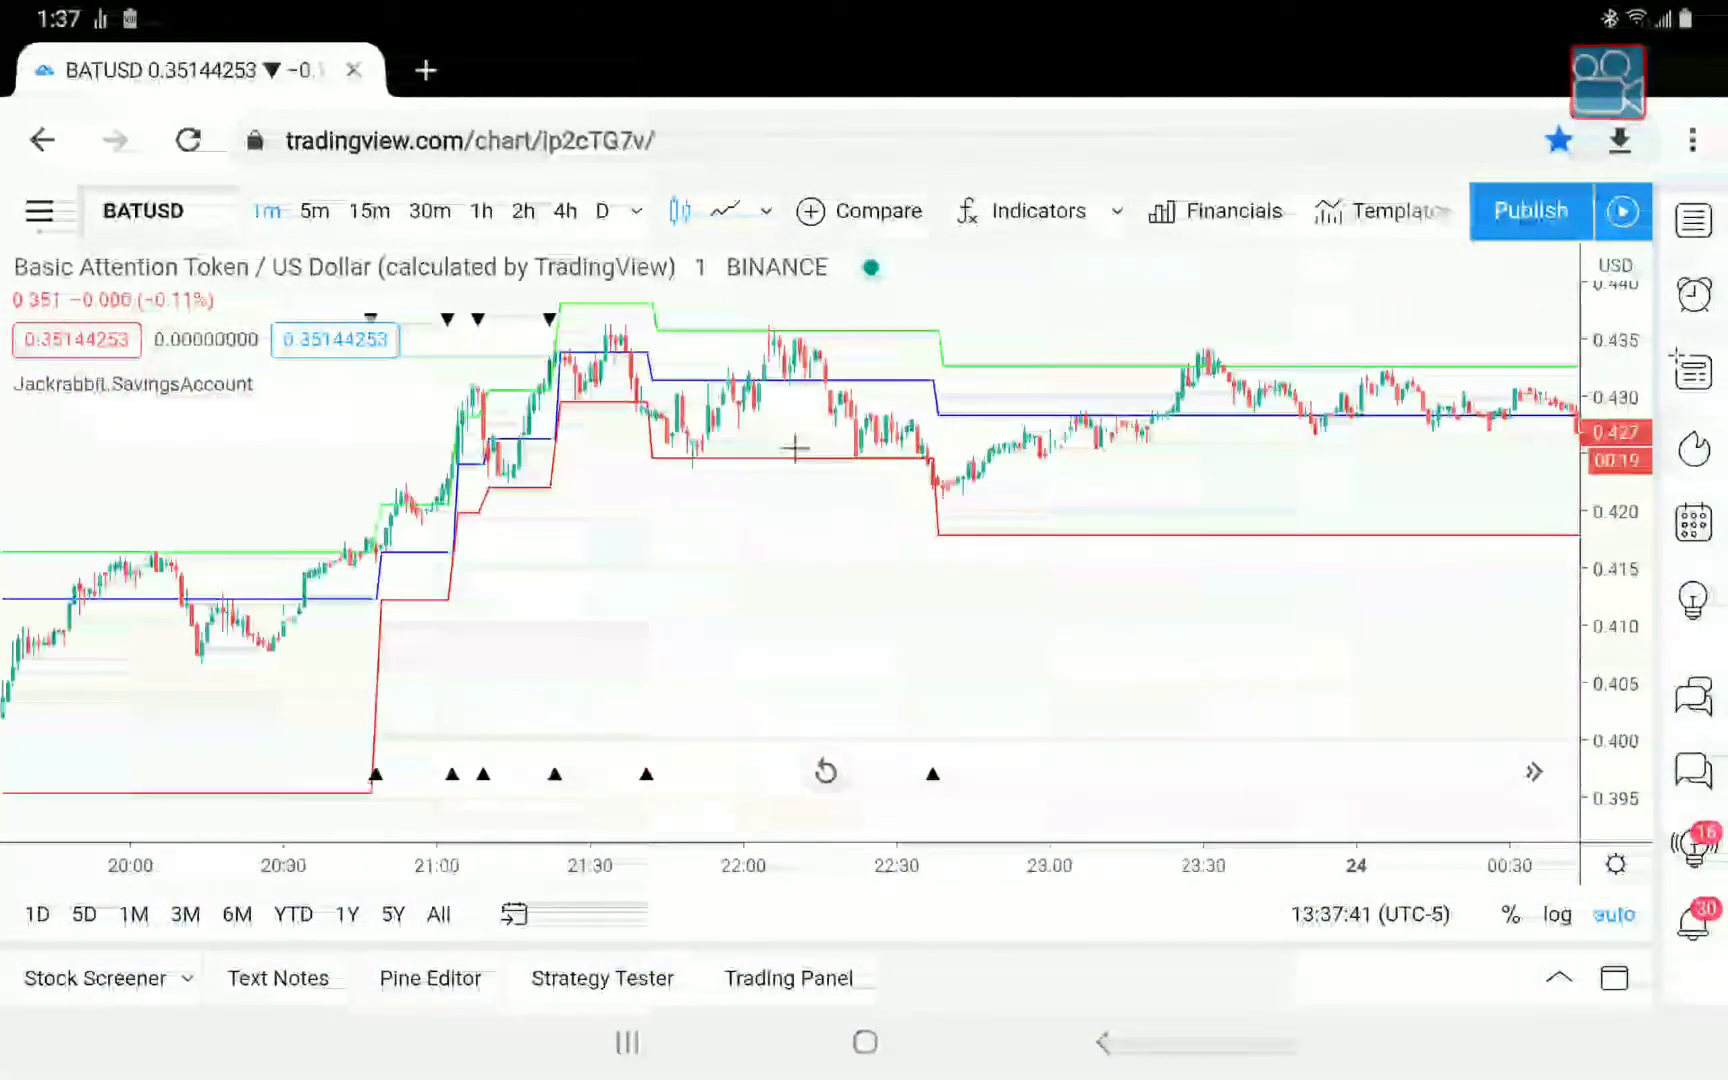
pyautogui.scroll(2, 795, 449)
pyautogui.hscroll(-5, 795, 449)
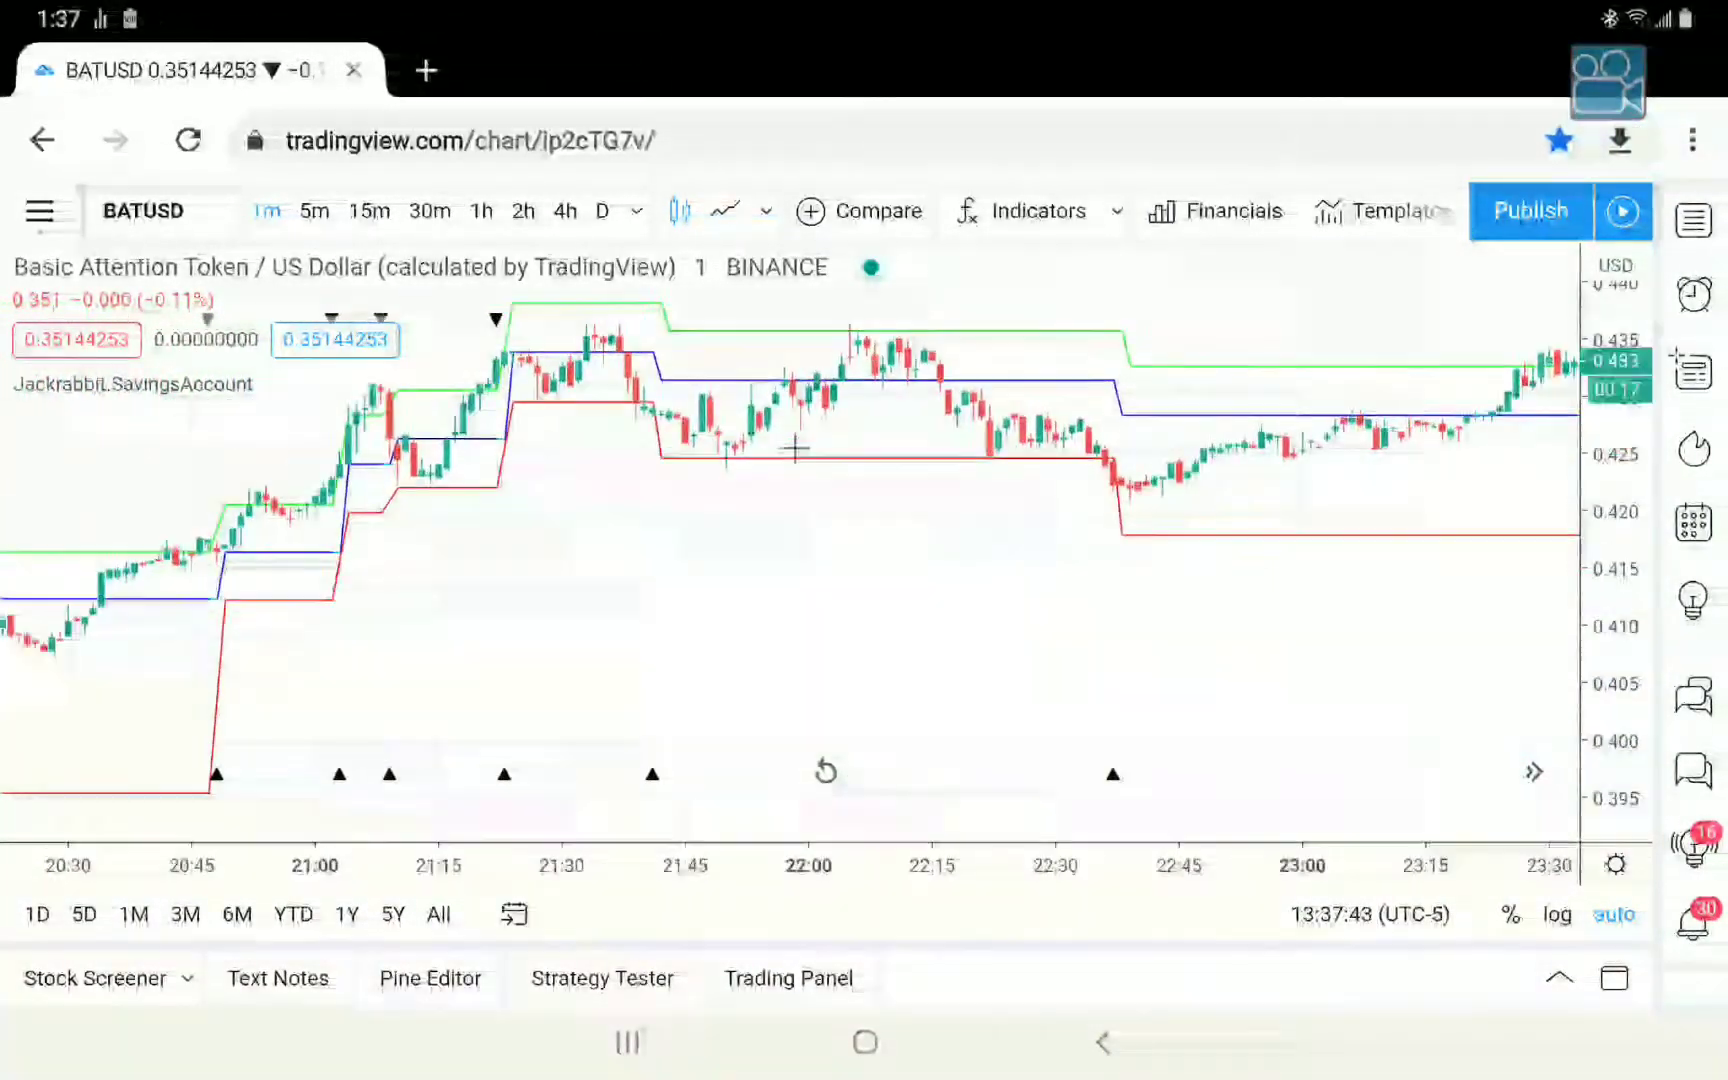
pyautogui.hscroll(-2, 795, 449)
pyautogui.scroll(3, 795, 449)
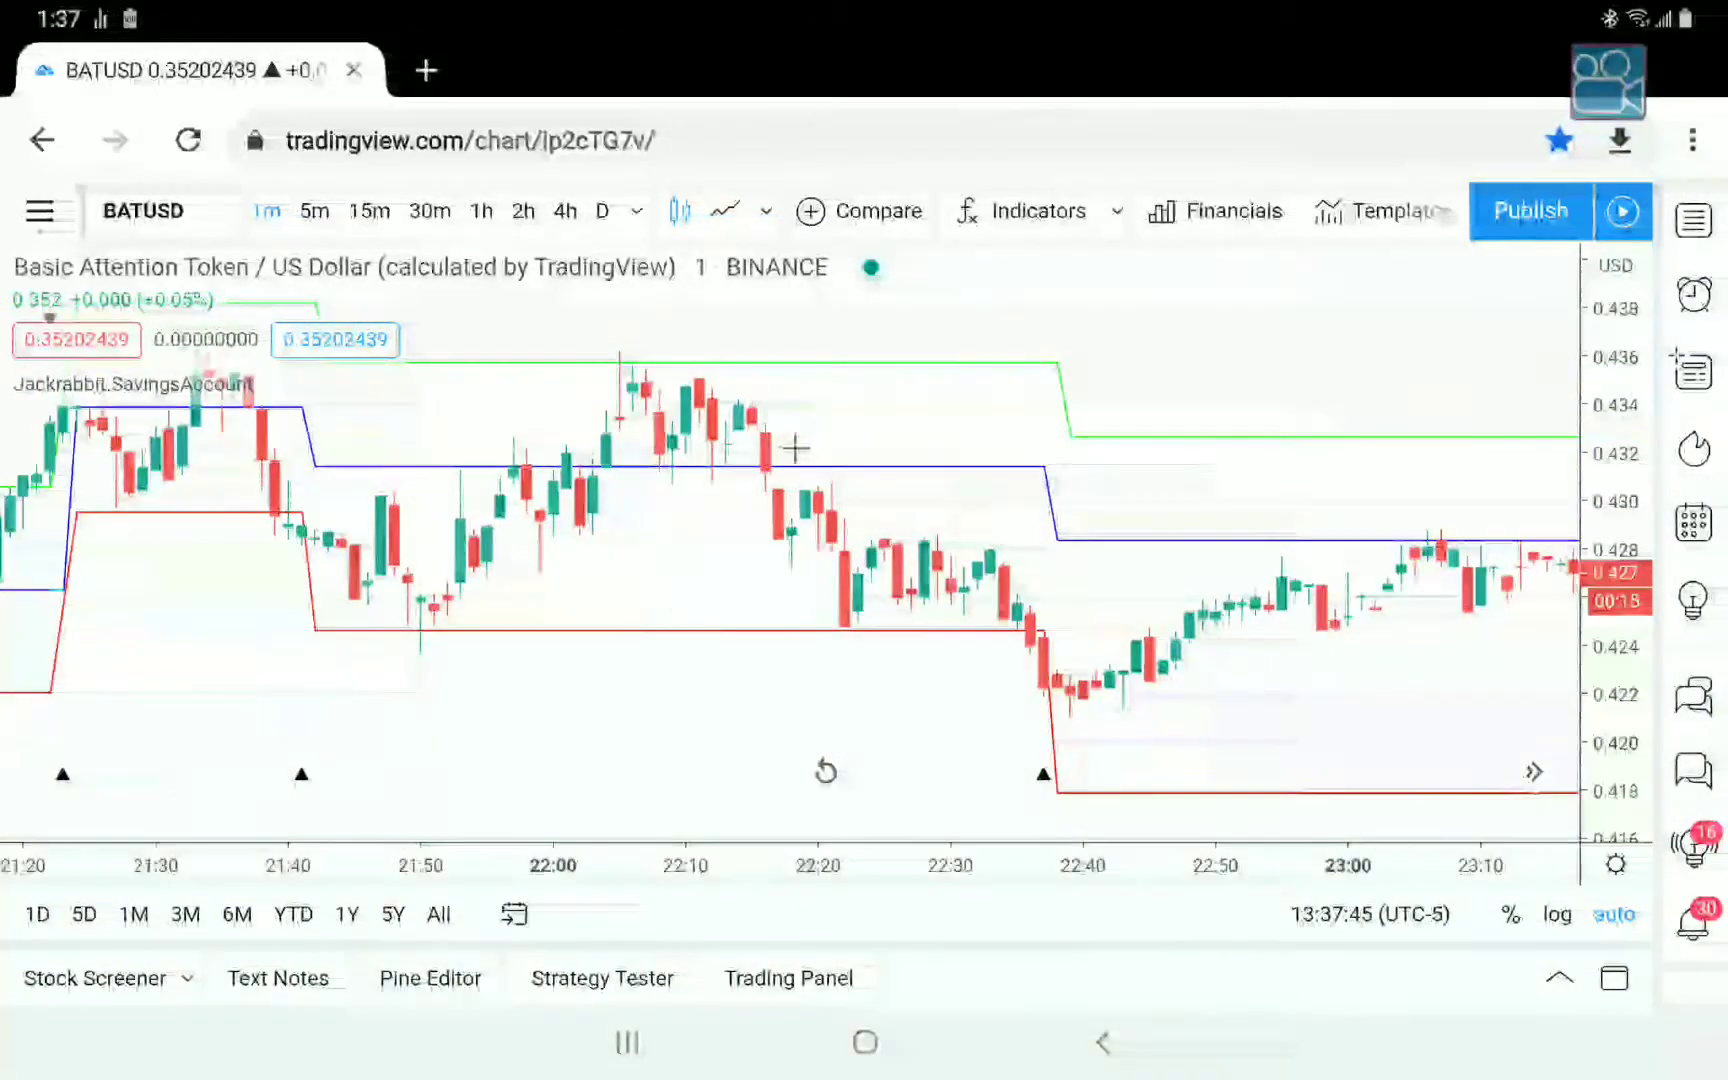
pyautogui.scroll(2, 795, 449)
pyautogui.hscroll(-5, 795, 449)
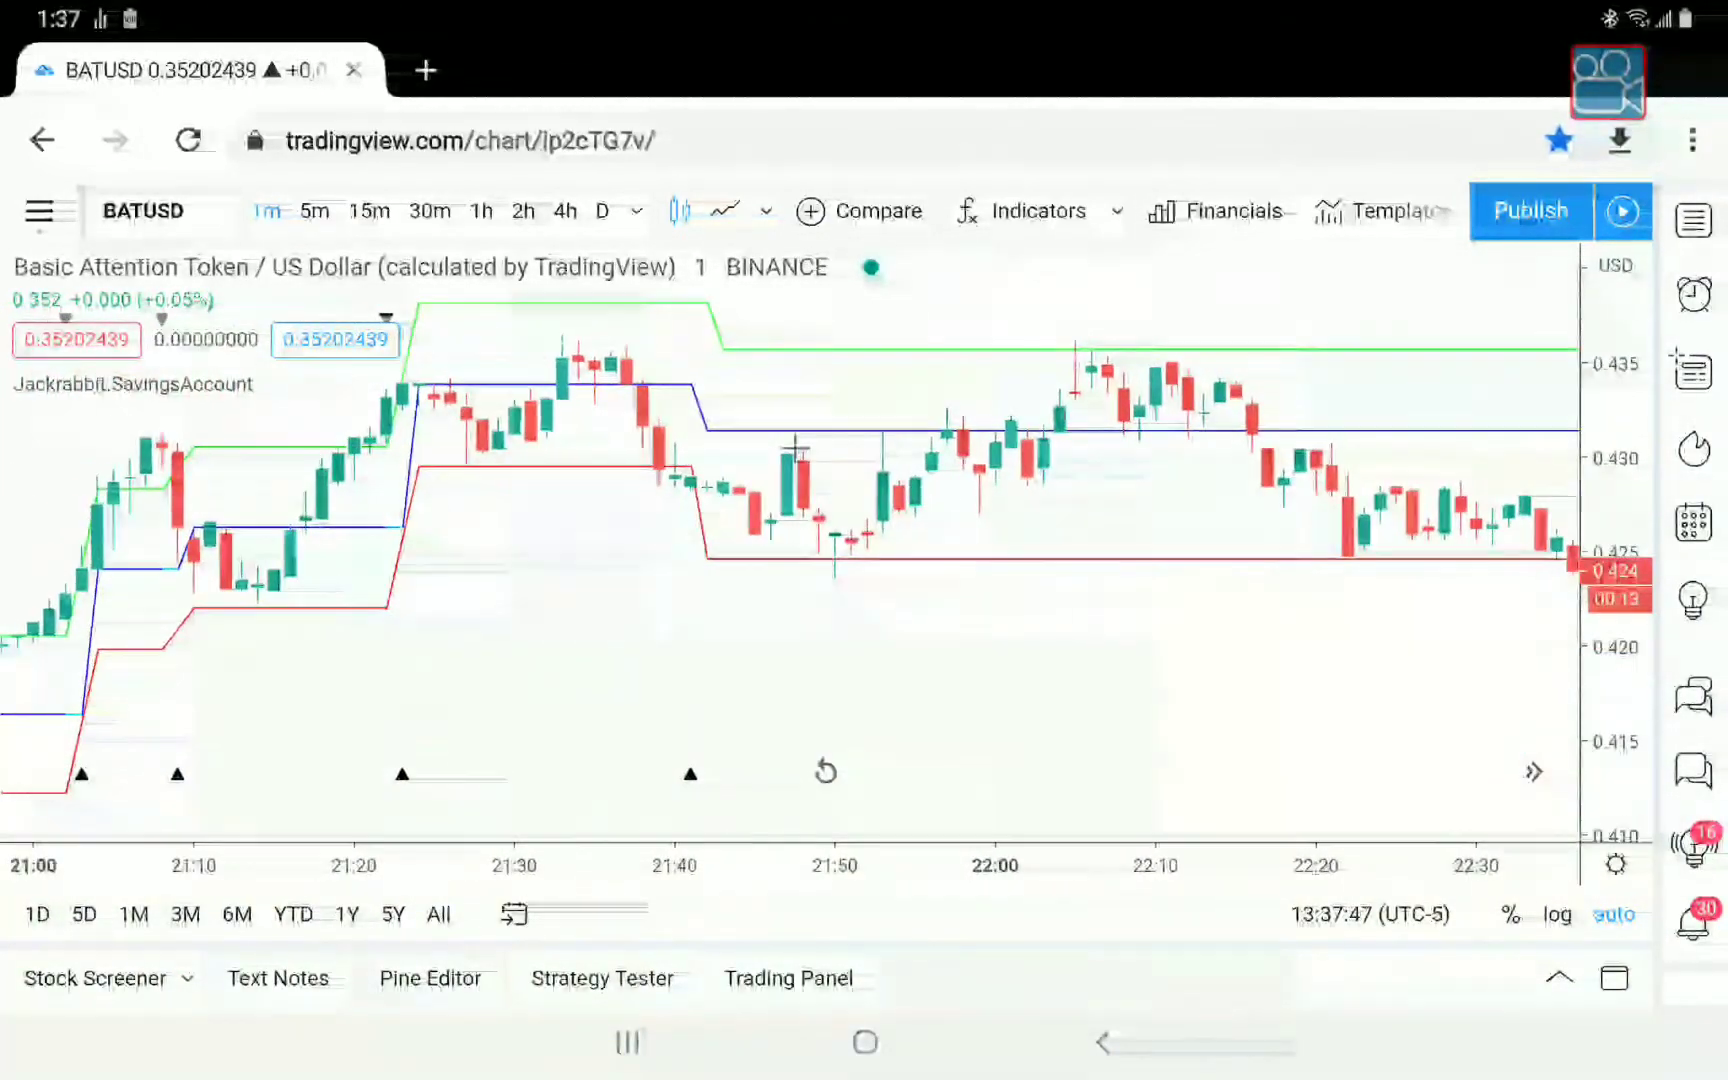
pyautogui.scroll(3, 795, 449)
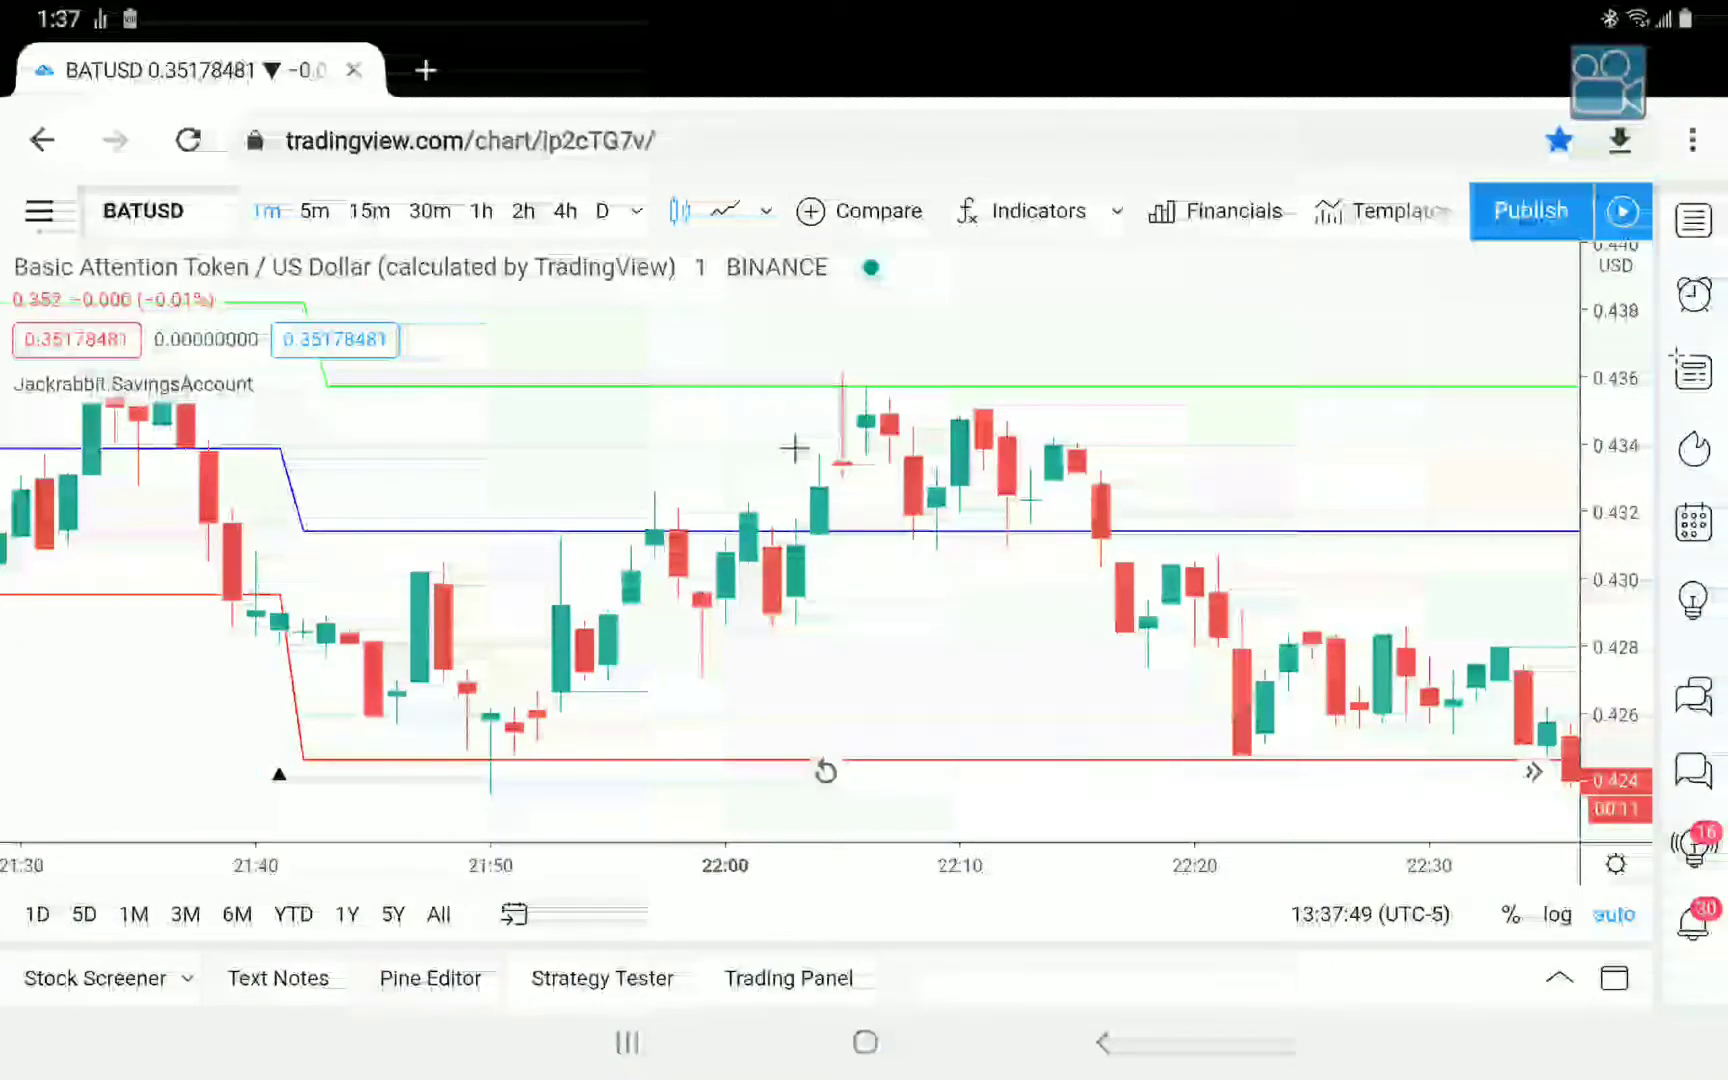
pyautogui.hscroll(-6, 795, 449)
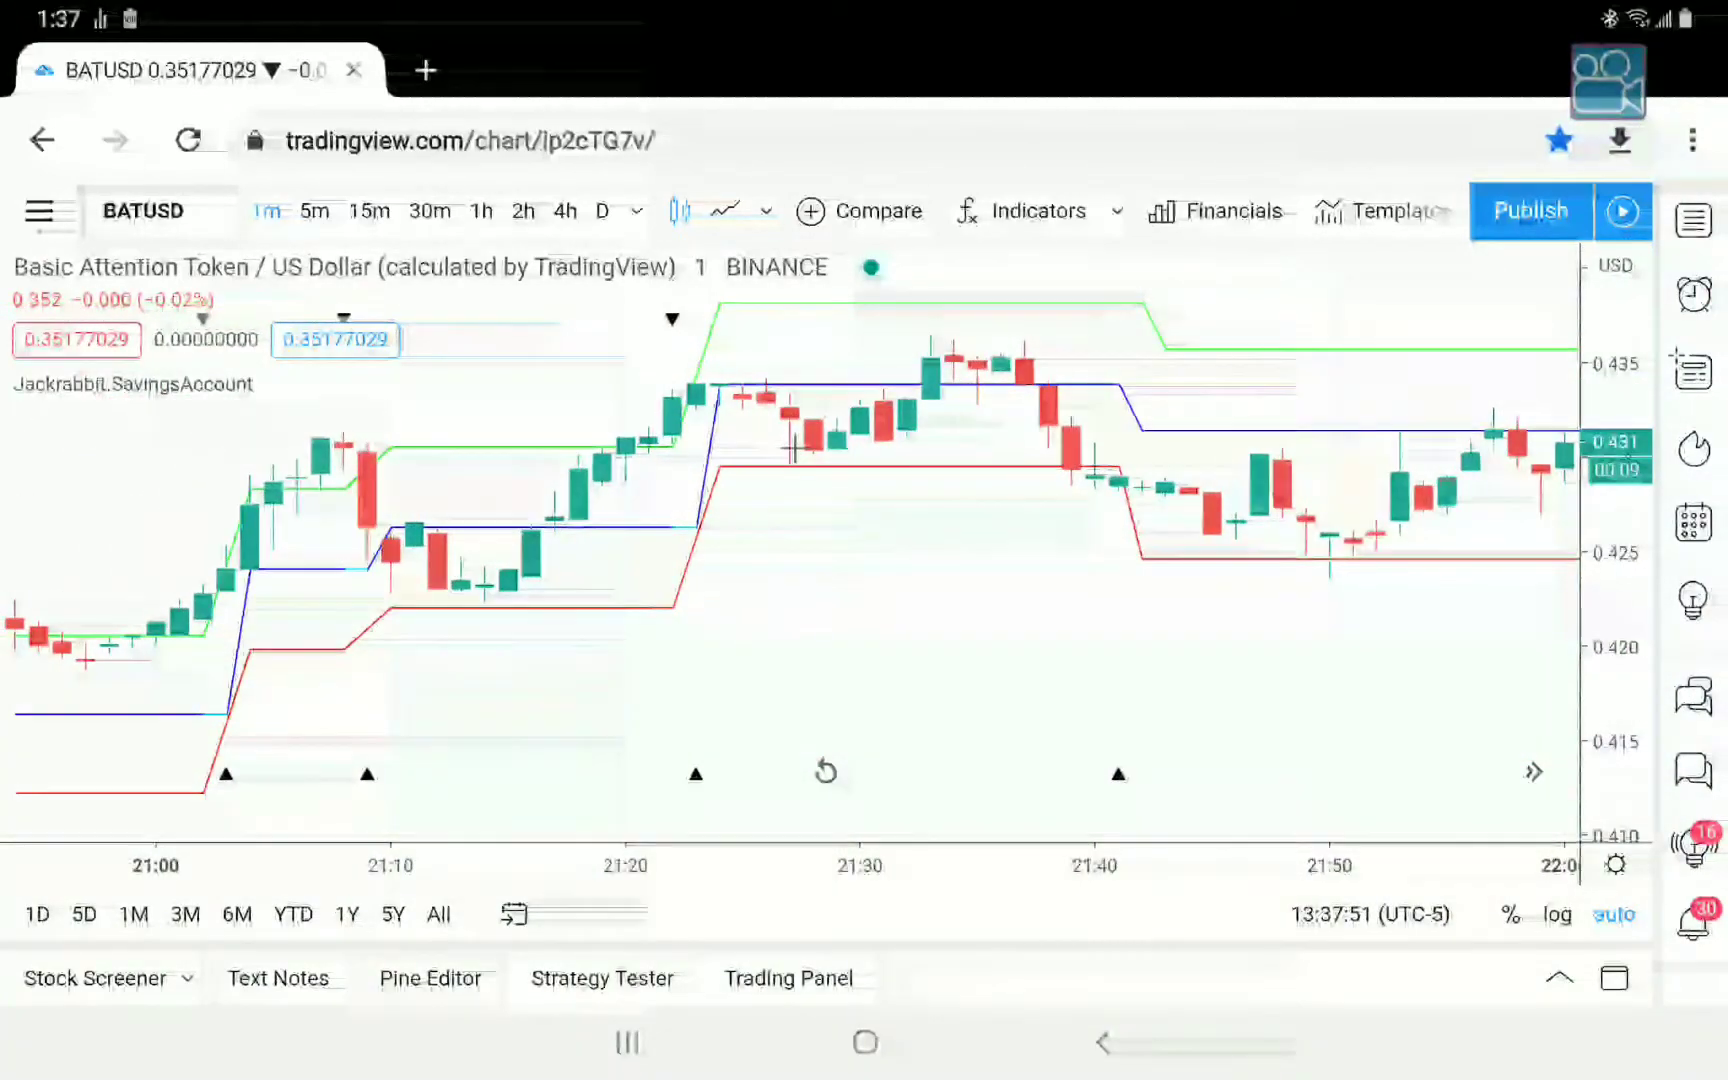
pyautogui.scroll(3, 795, 449)
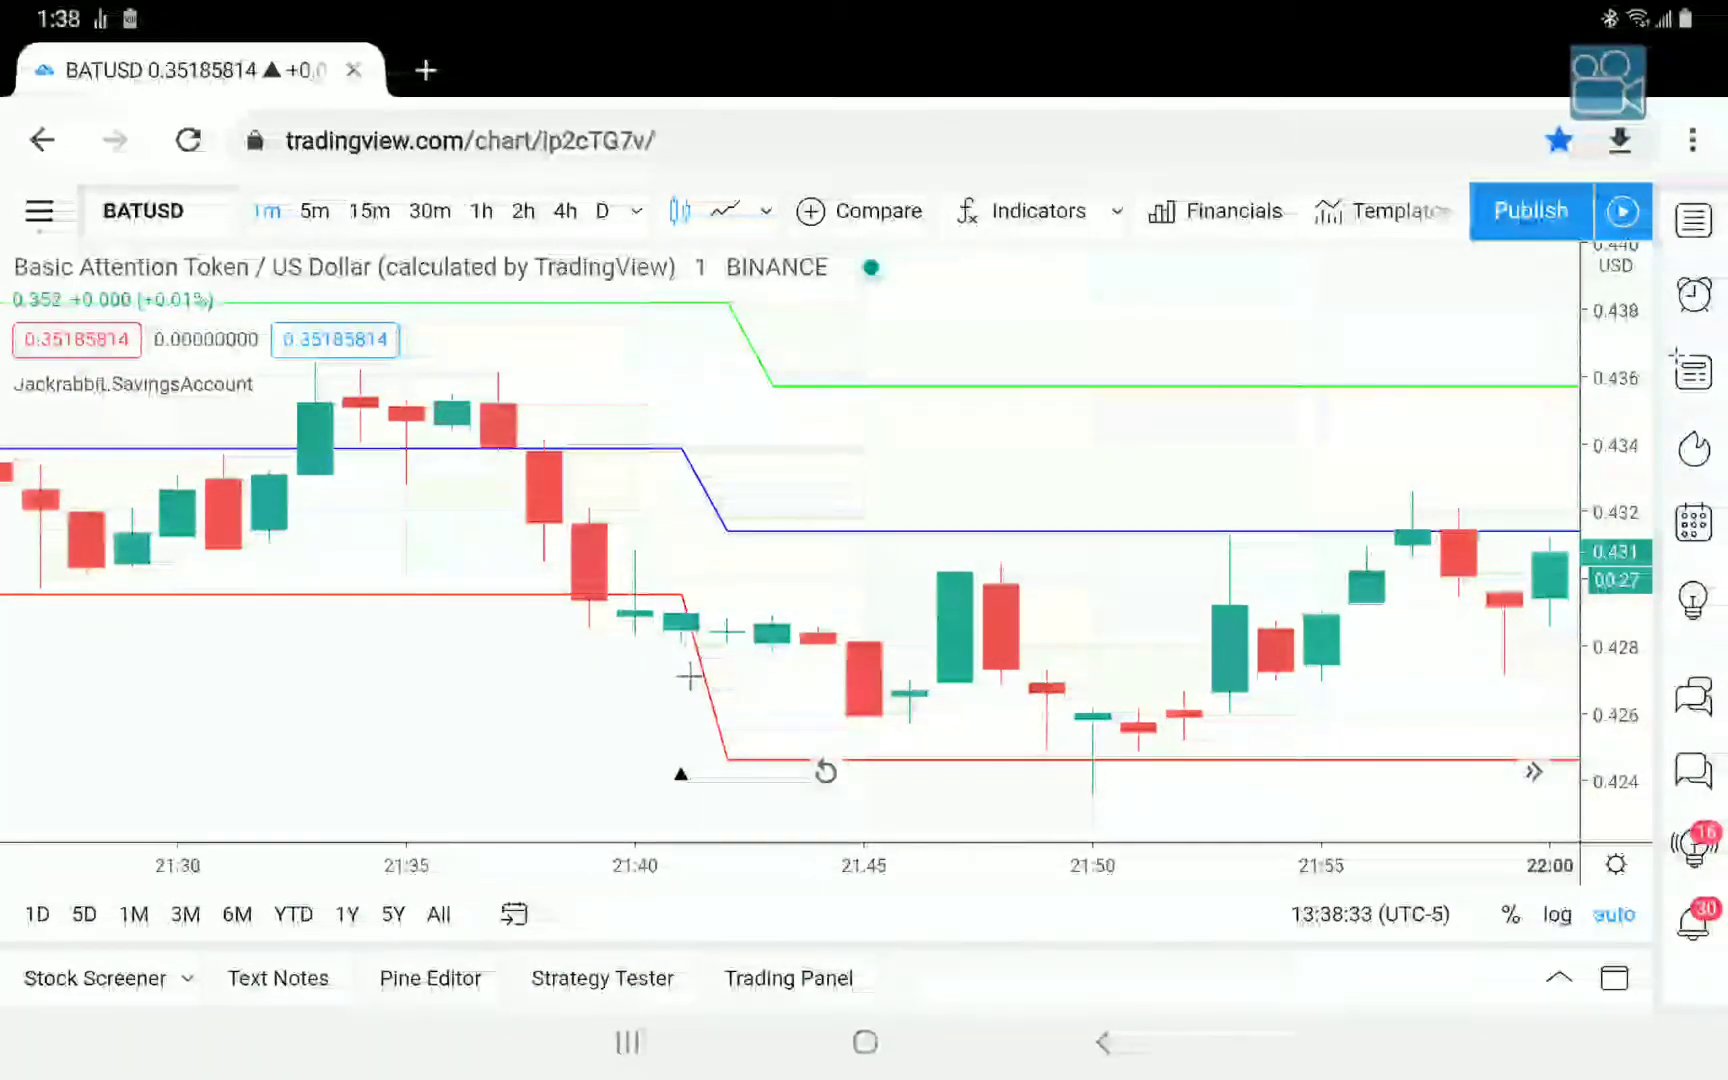
# Examine the 21:41 buy marker and compare it with the following buy near 22:40 and the price movement after it.
pyautogui.click(678, 628)
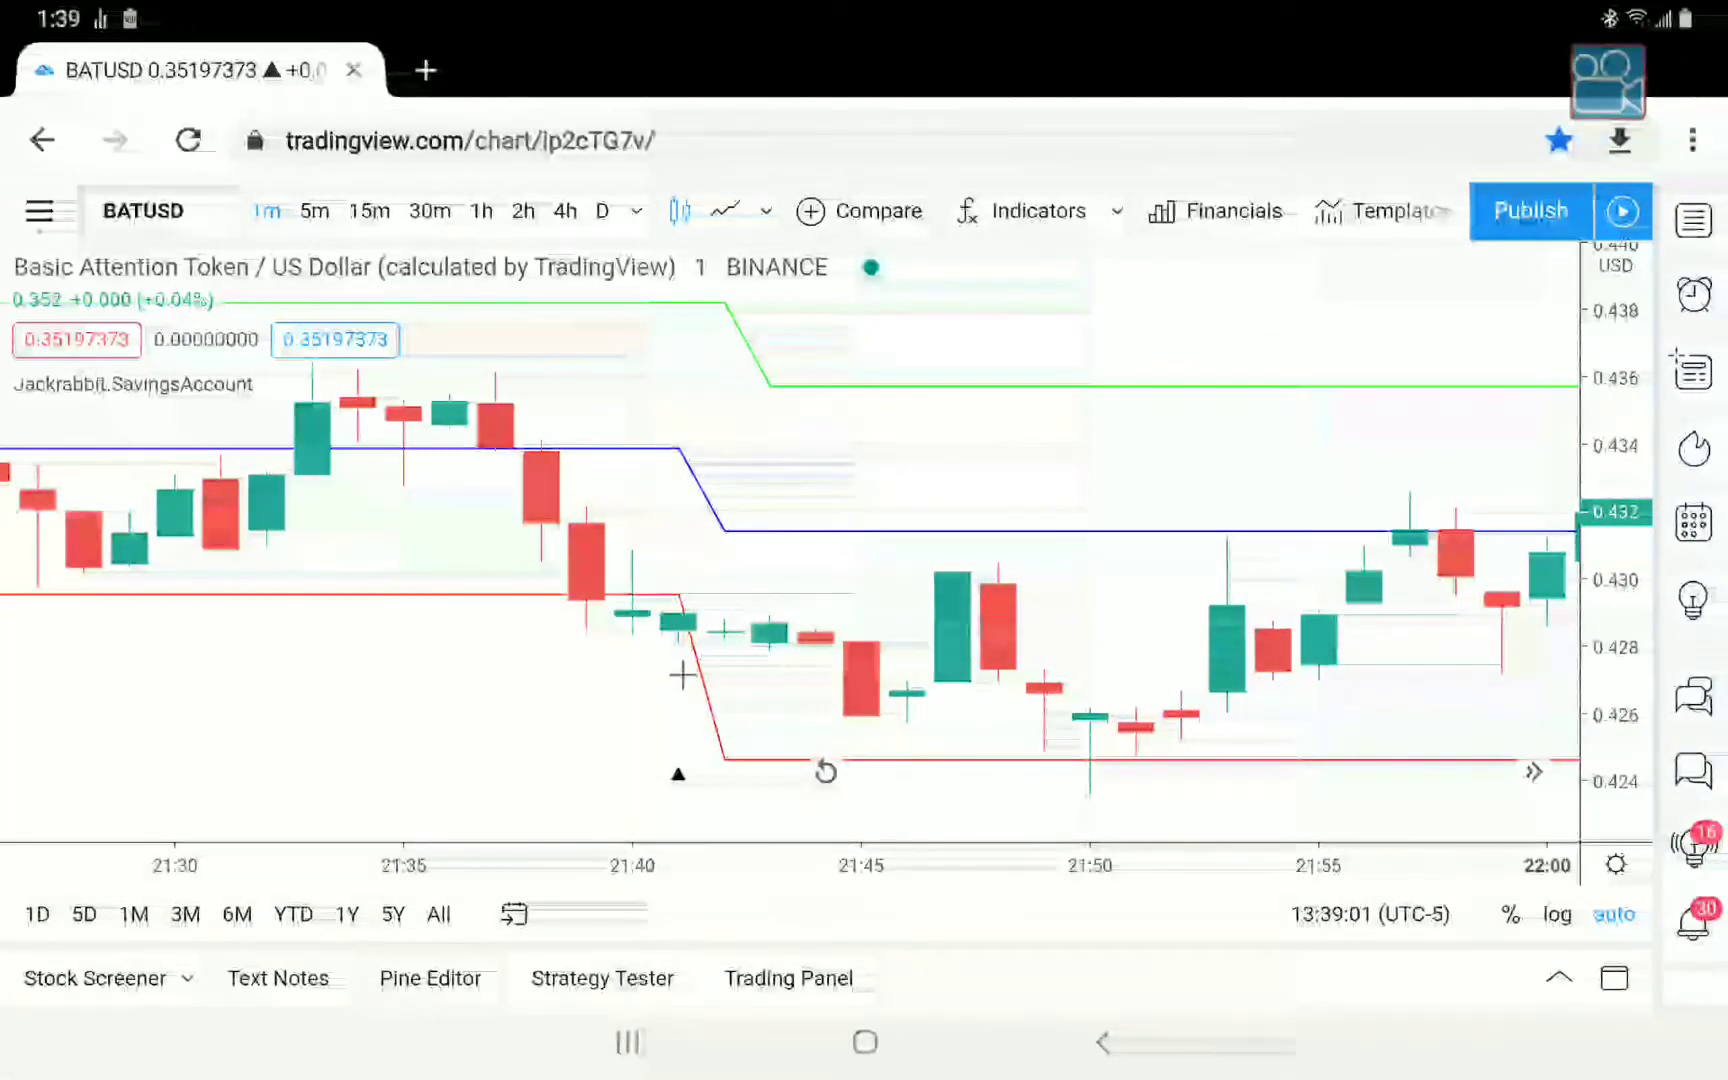
pyautogui.scroll(-2, 673, 640)
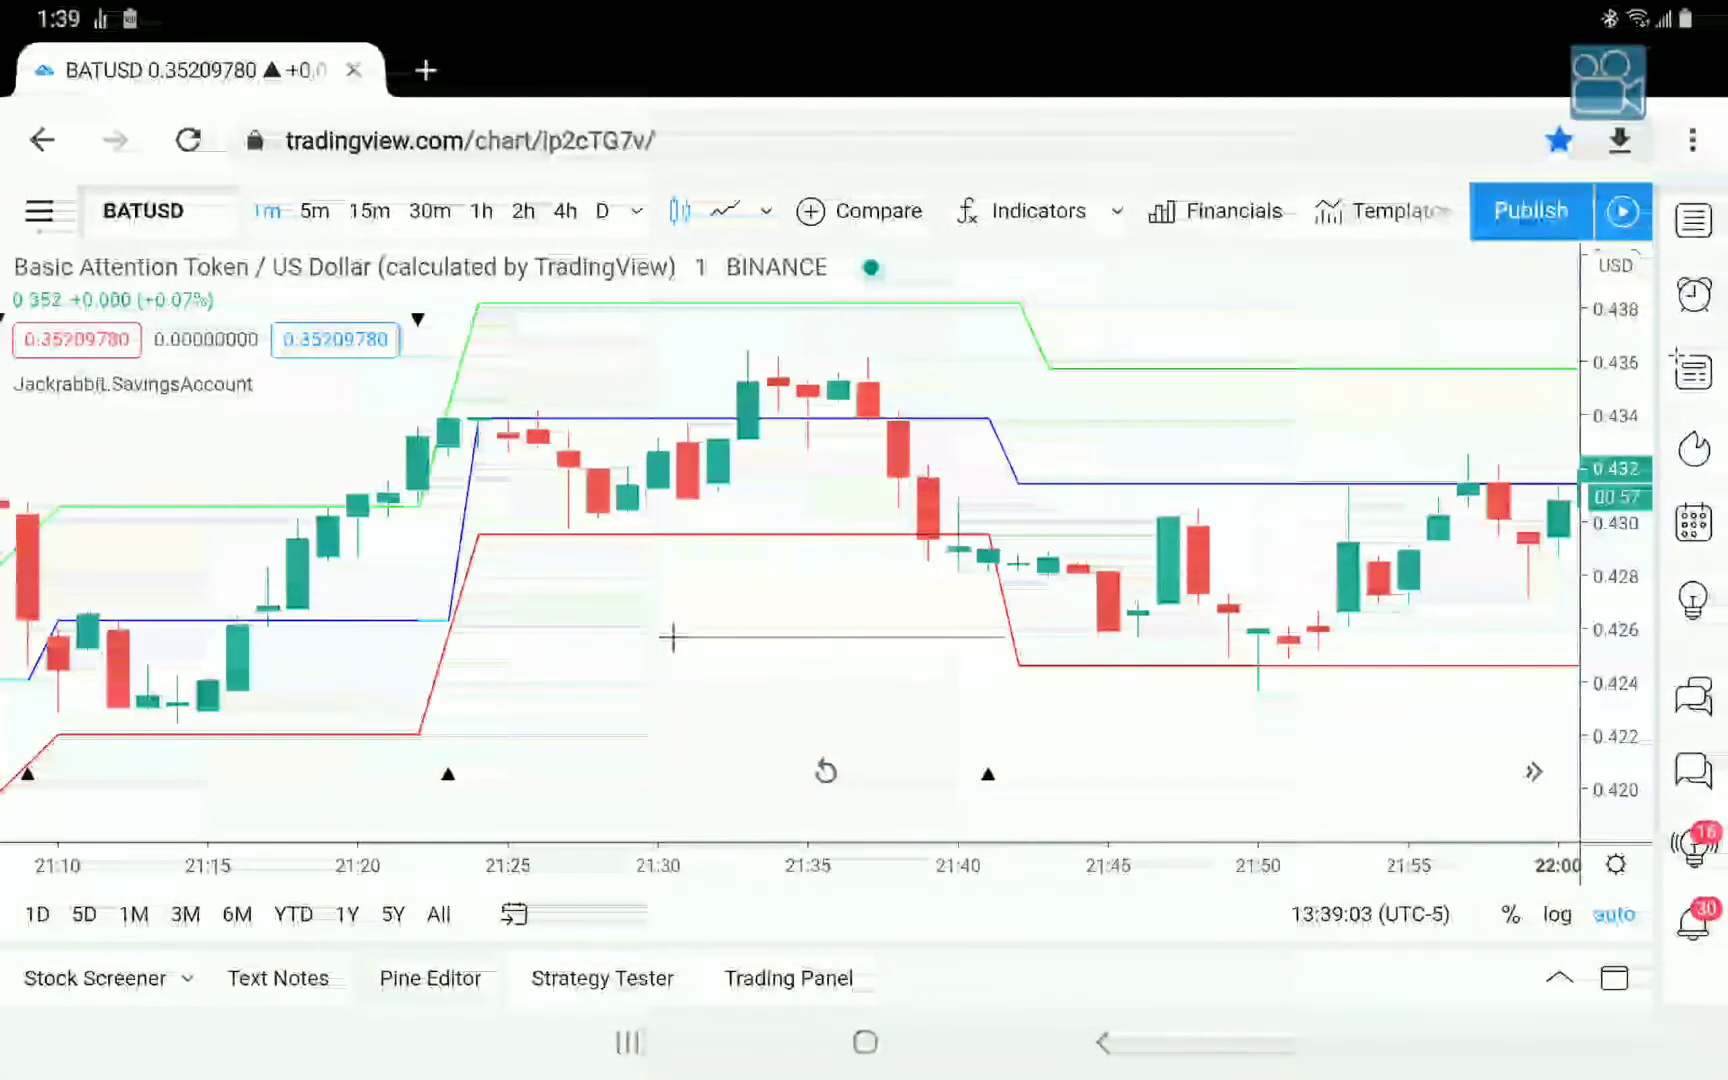
pyautogui.scroll(-1, 673, 640)
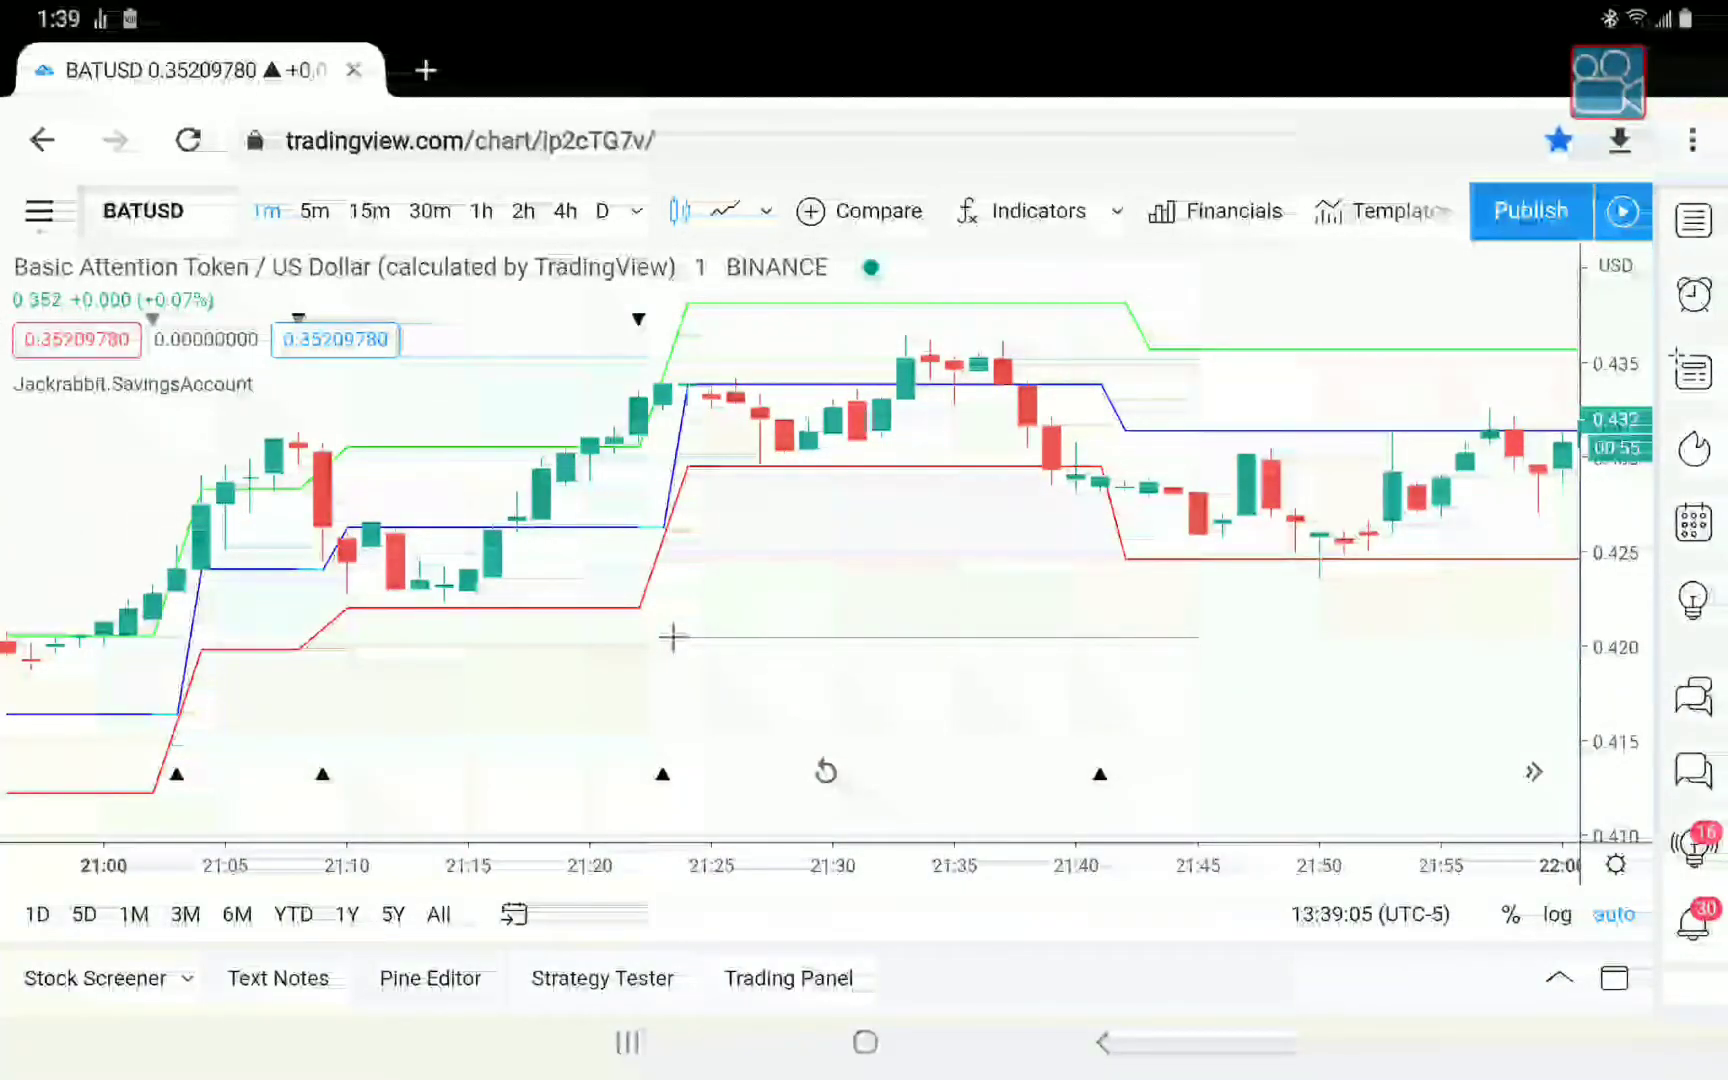
pyautogui.hscroll(10, 673, 637)
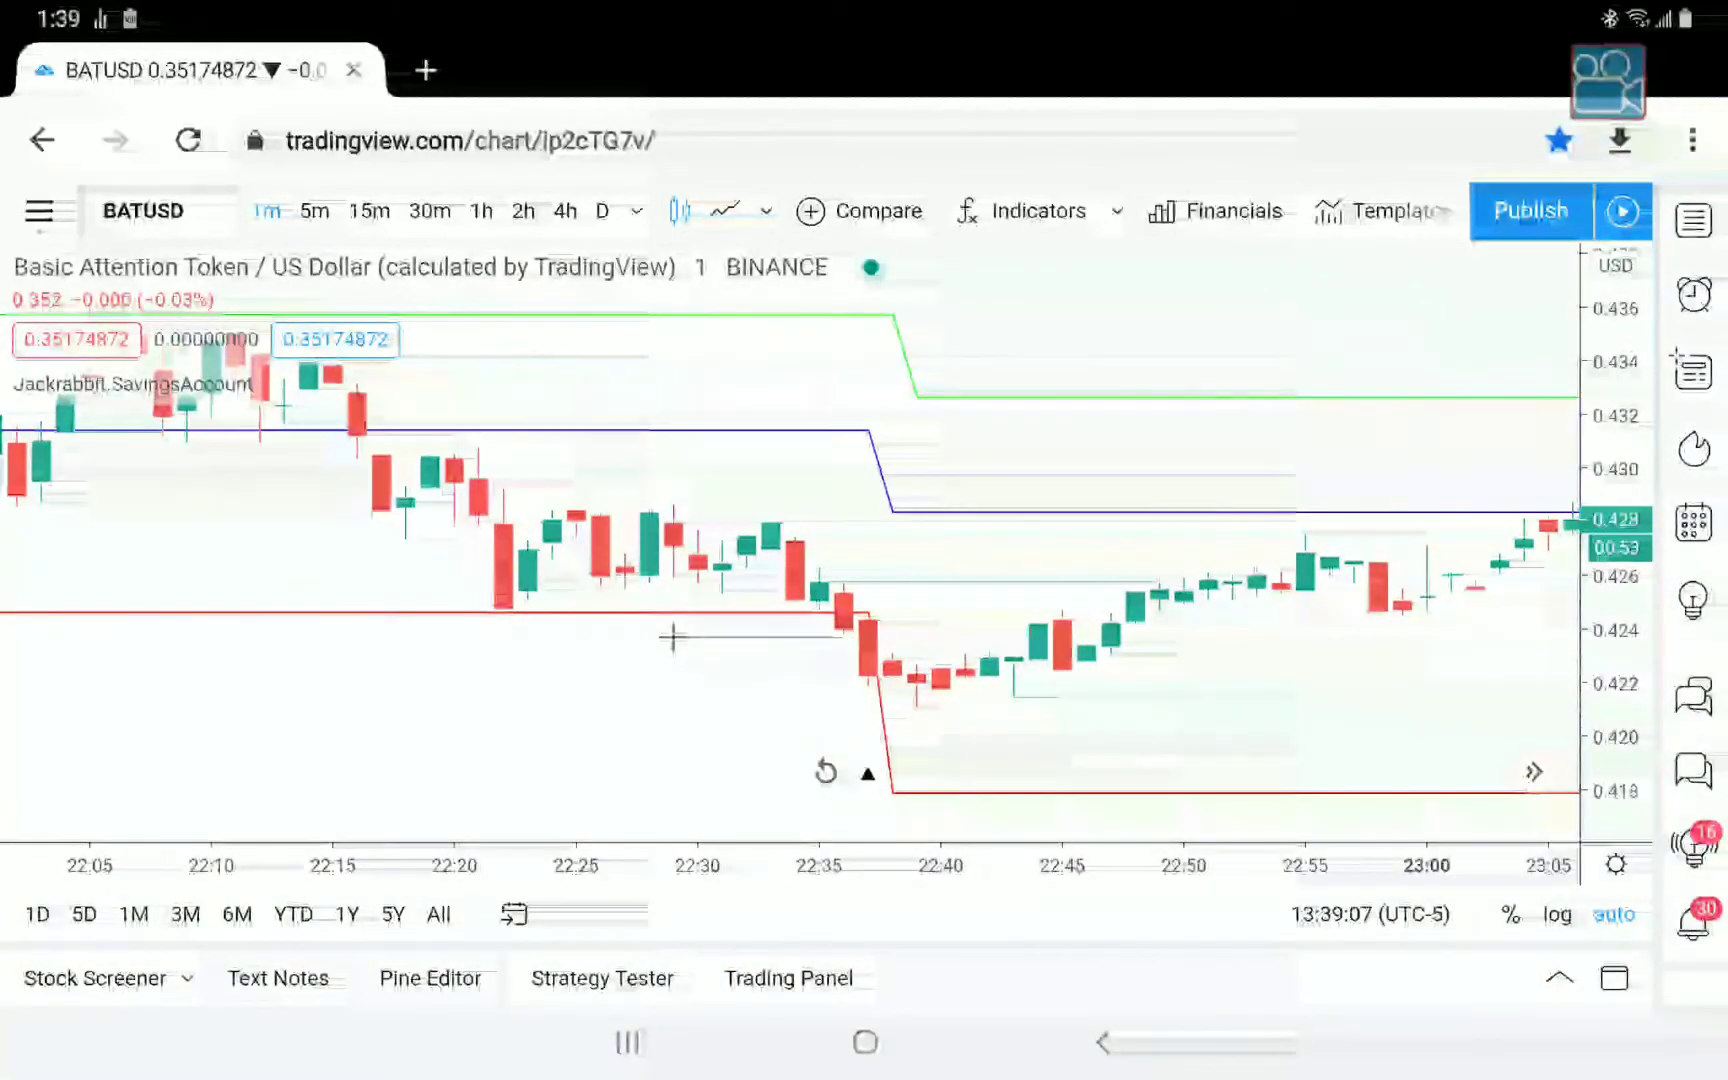
pyautogui.scroll(-3, 673, 637)
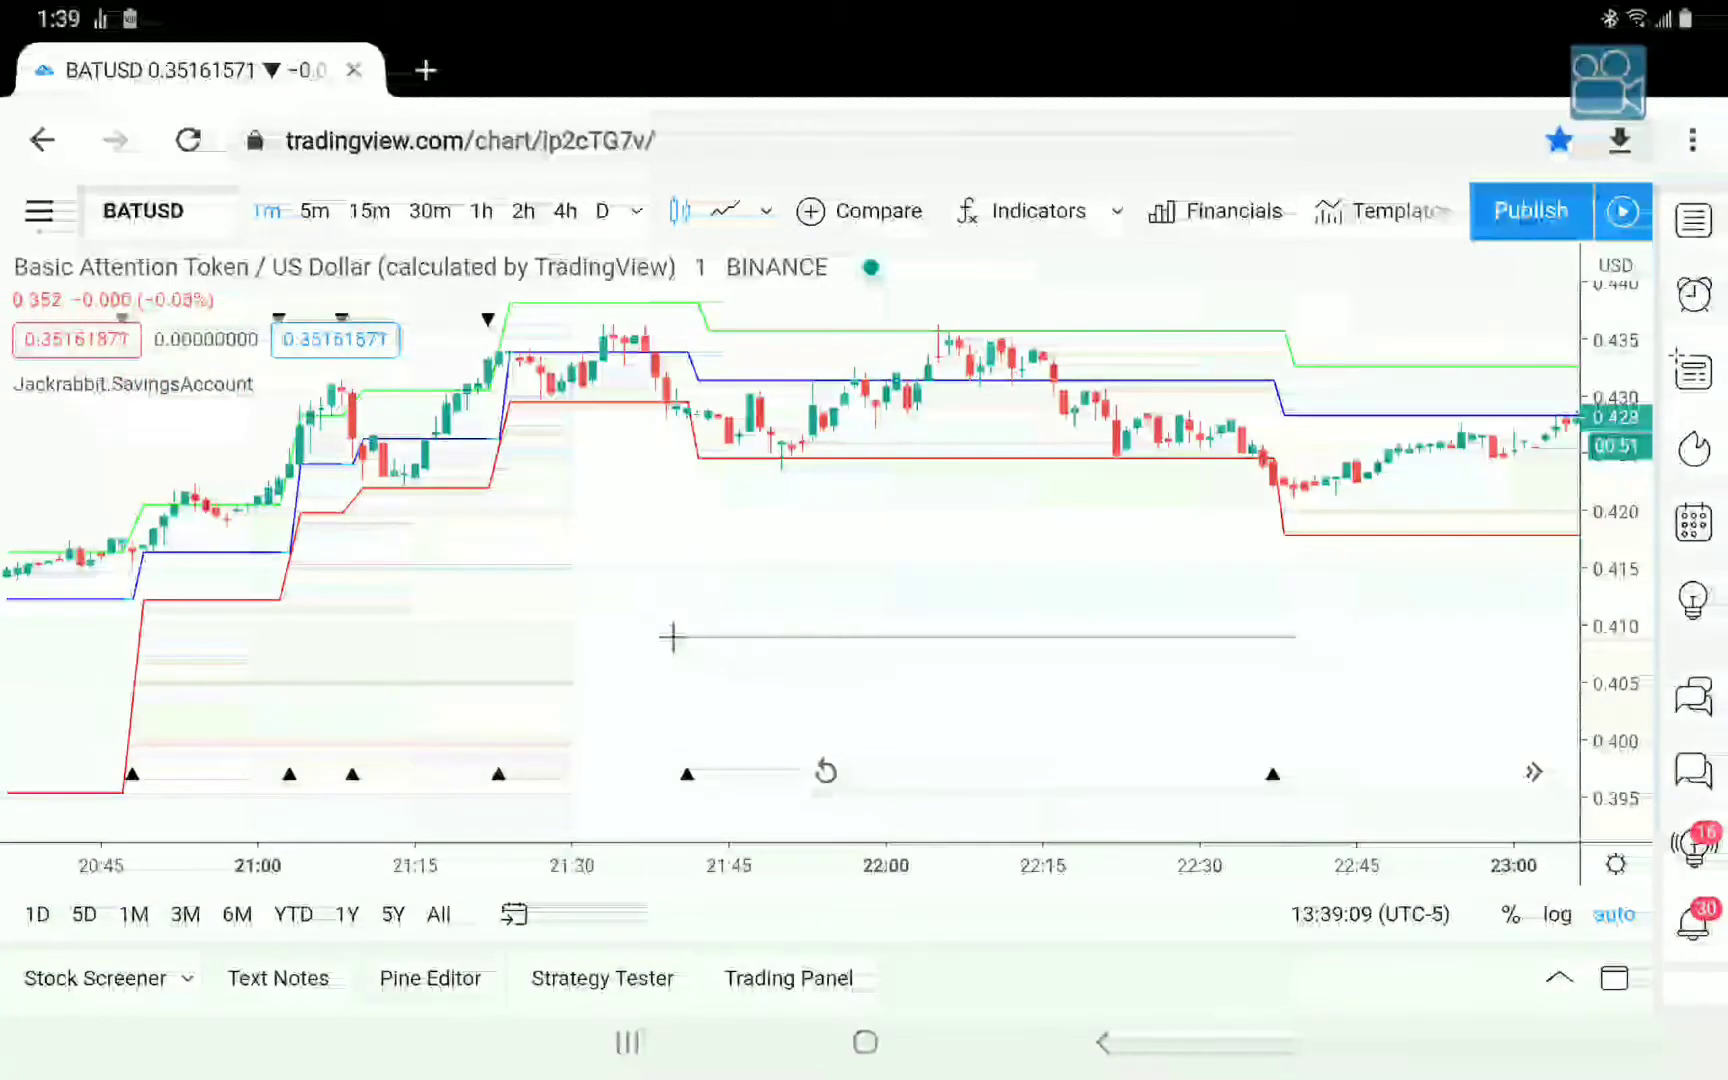
pyautogui.hscroll(10, 673, 637)
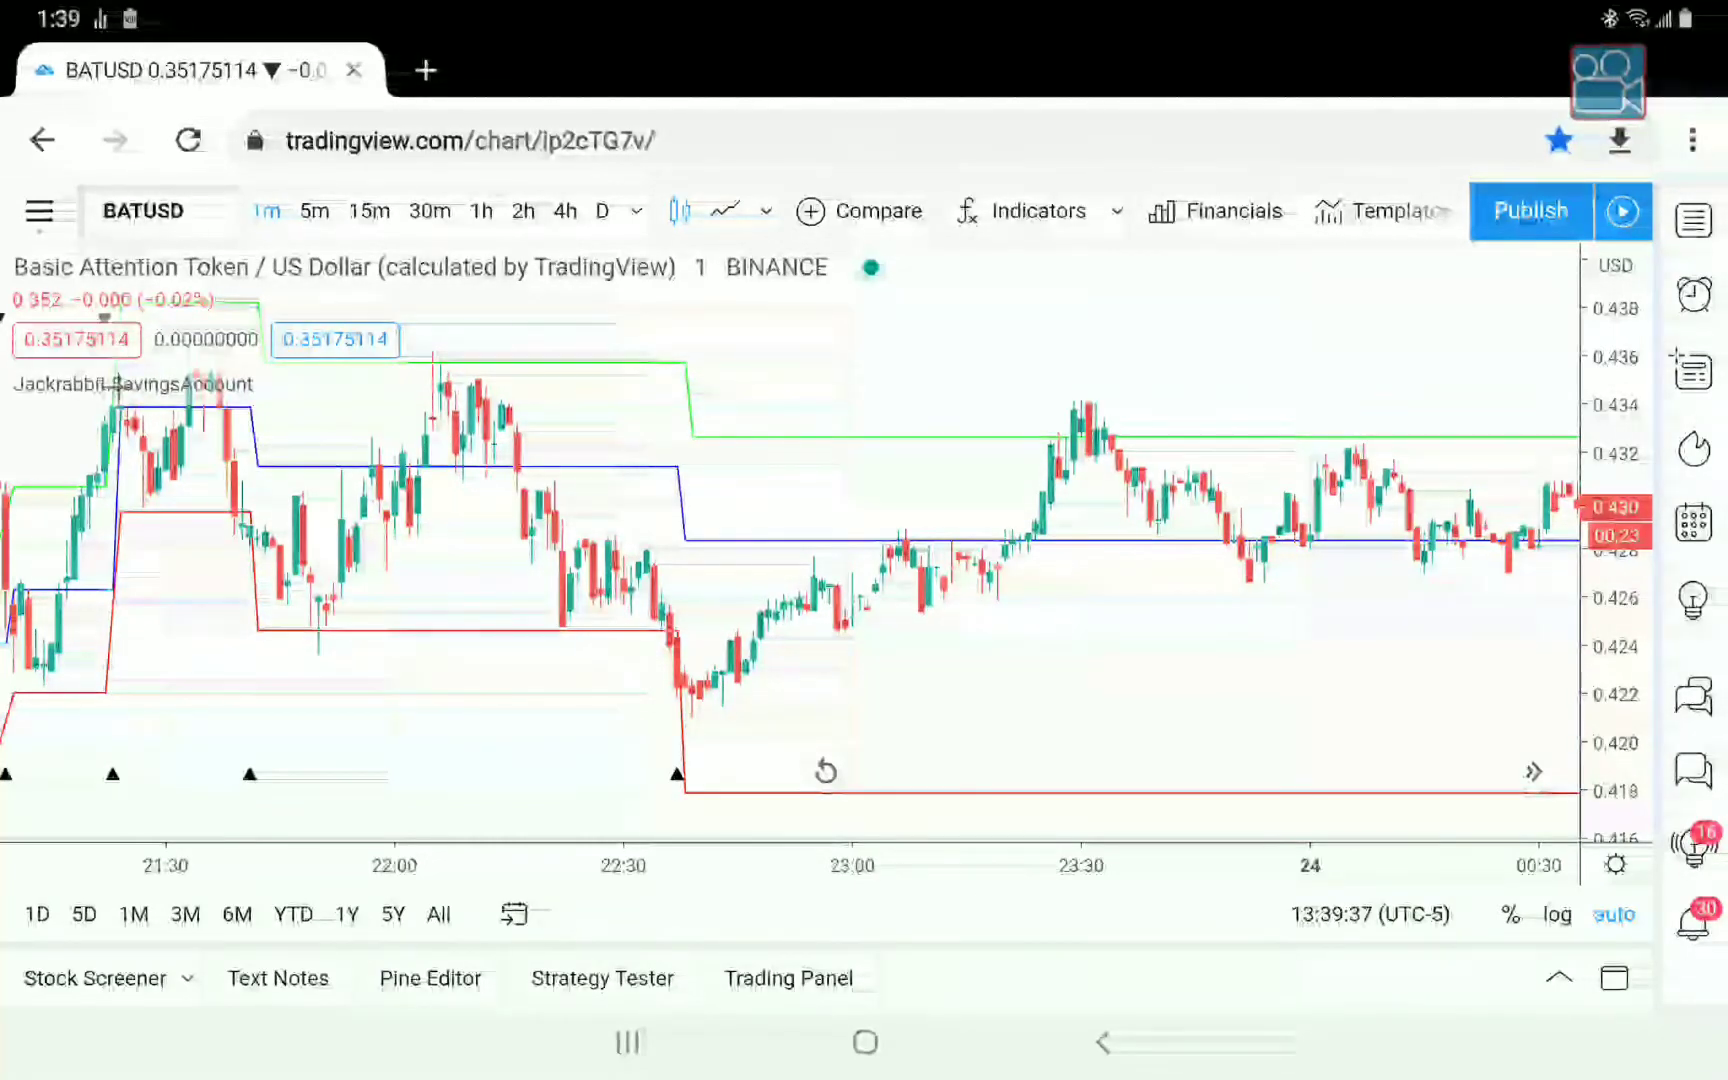
# Check the Jackrabbit.SavingsAccount input settings, including Deviation % and Take Profit %, and close them without changes.
pyautogui.click(258, 408)
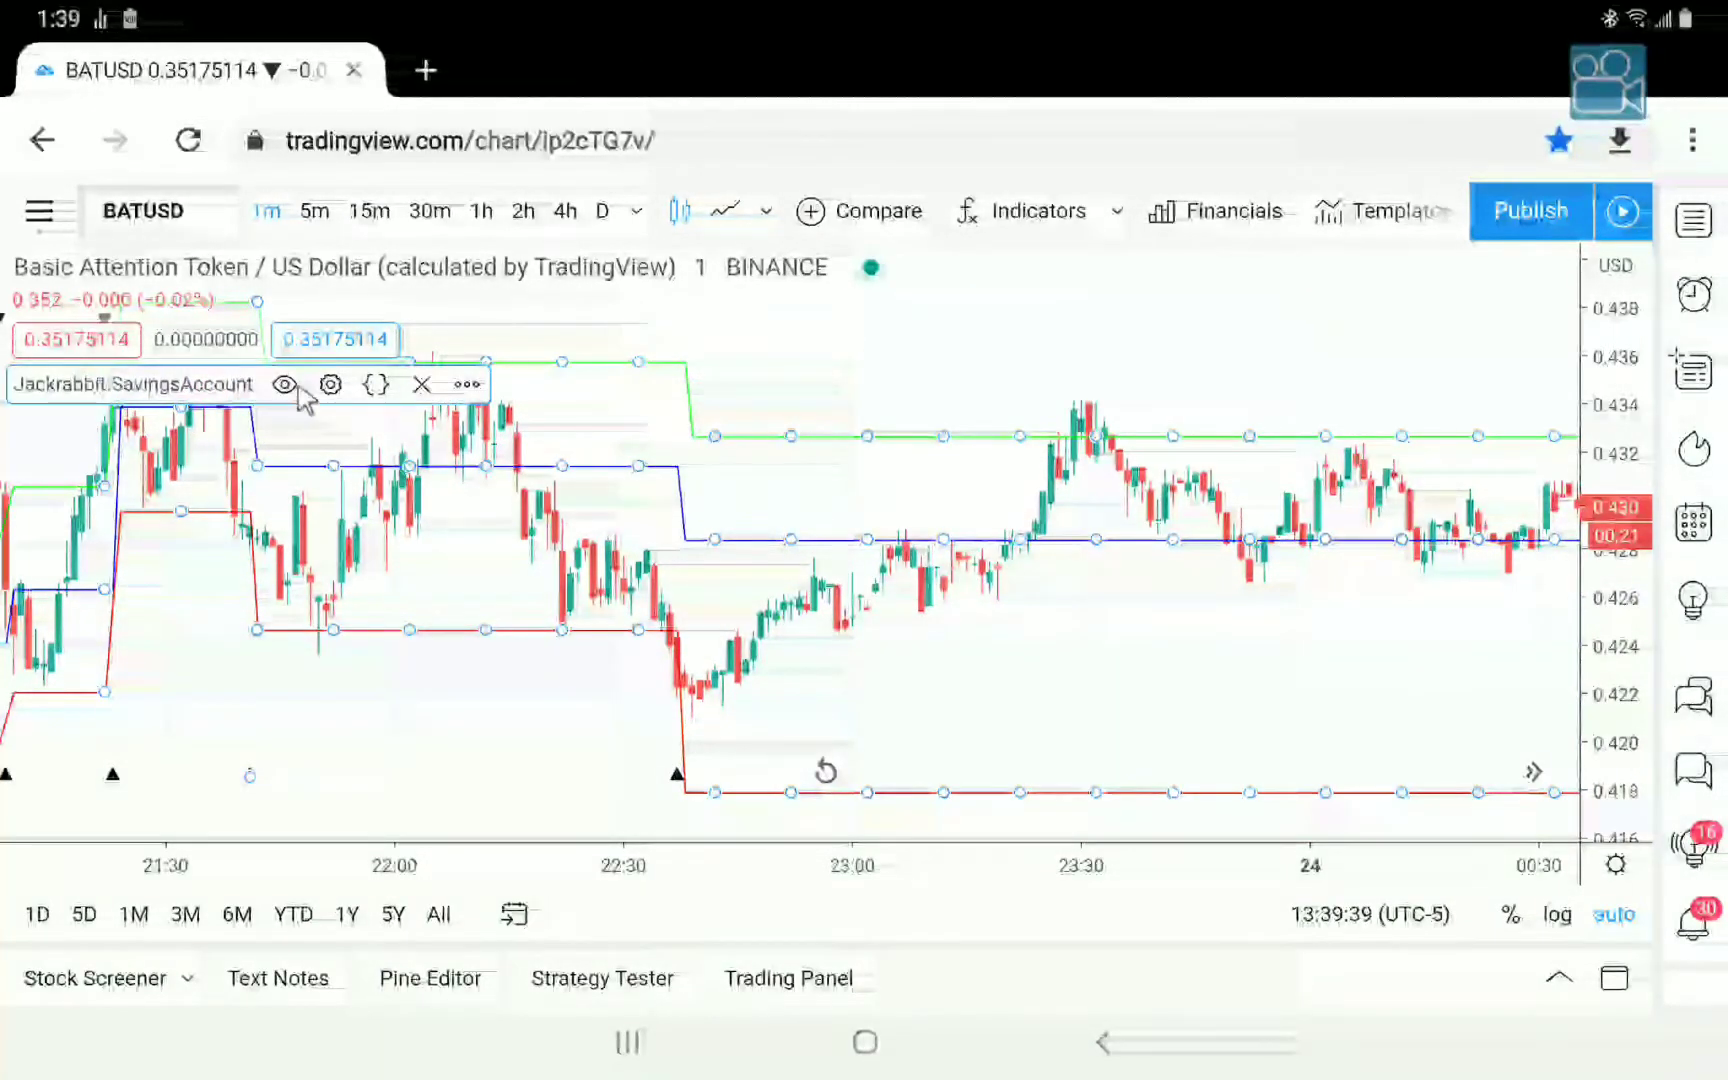
pyautogui.click(331, 385)
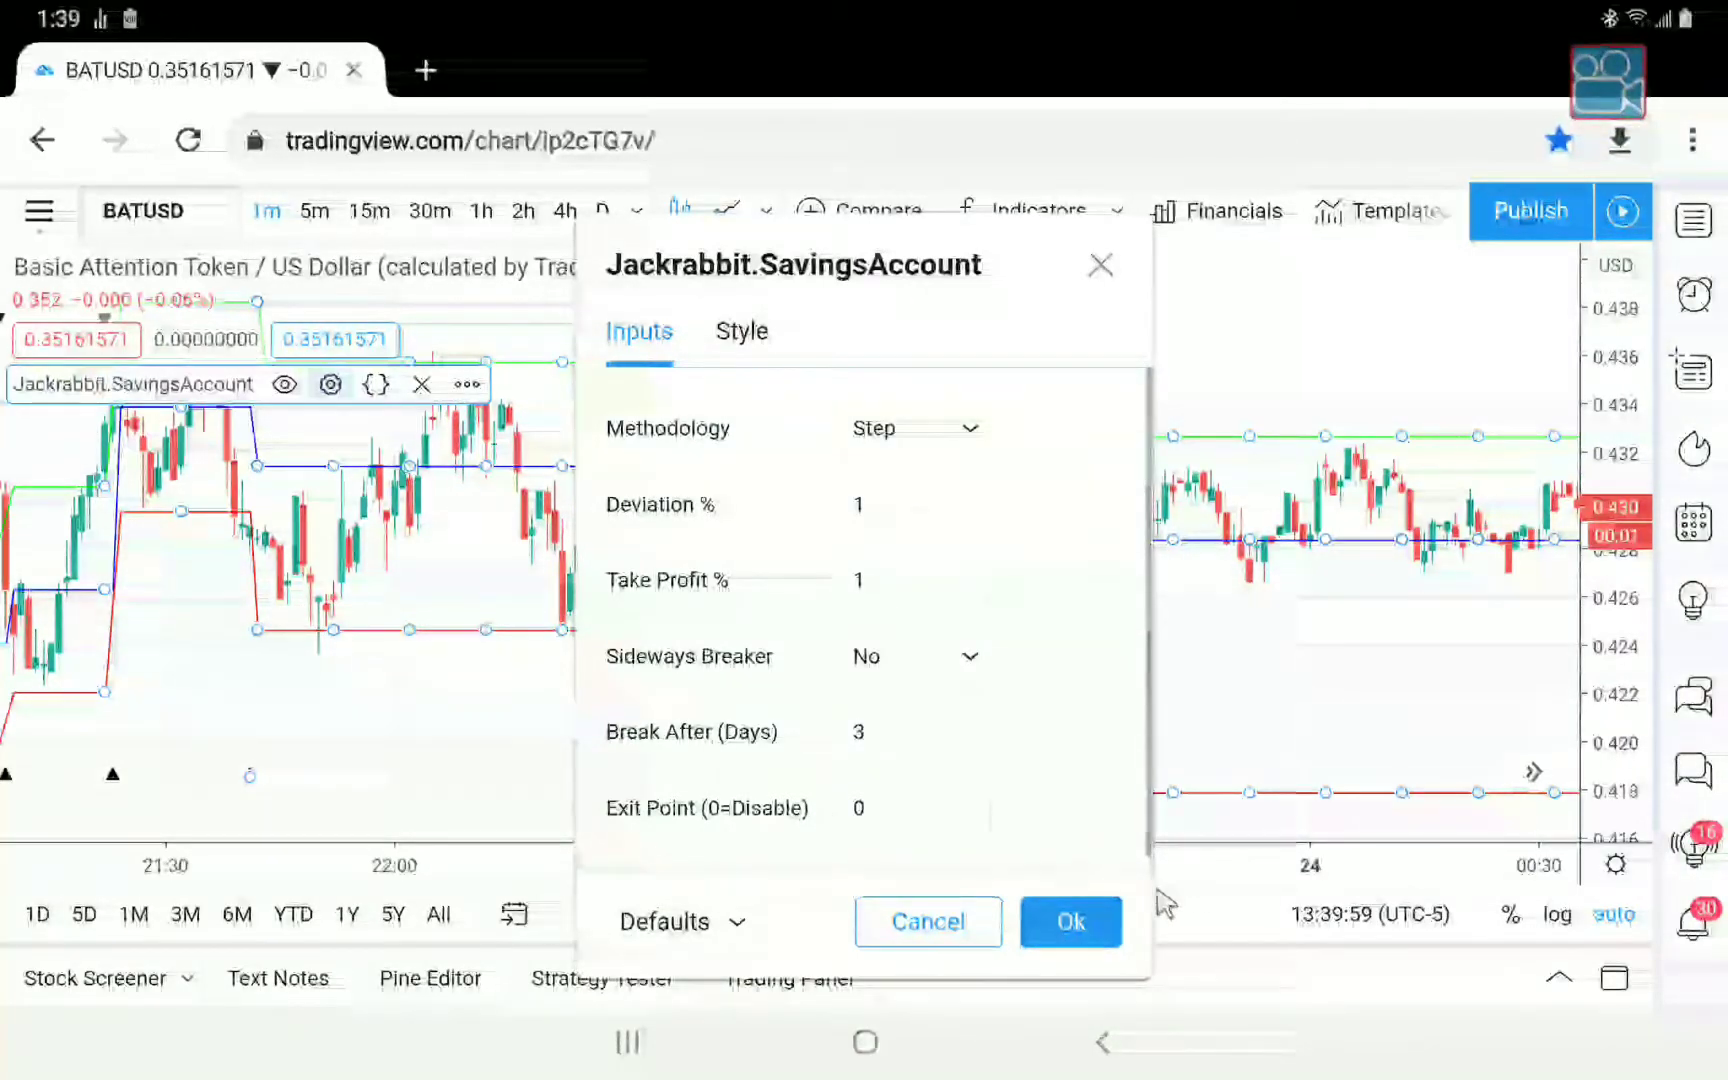
pyautogui.click(1105, 924)
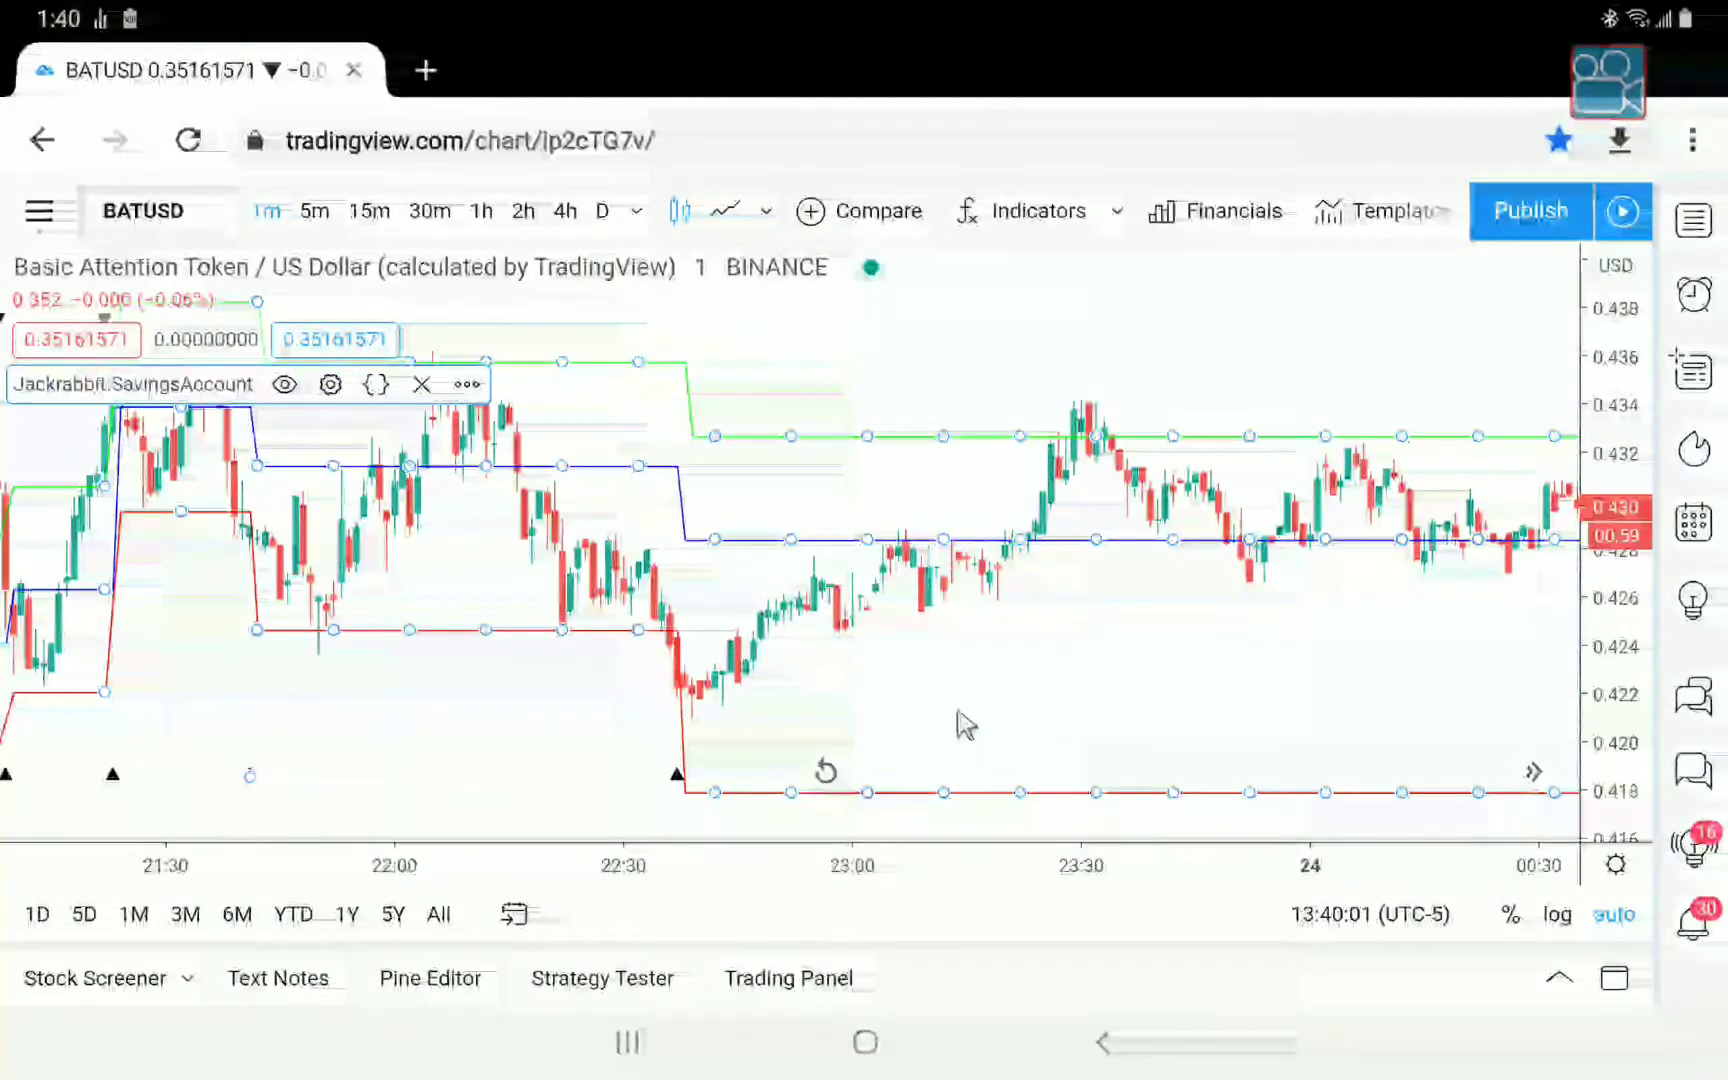
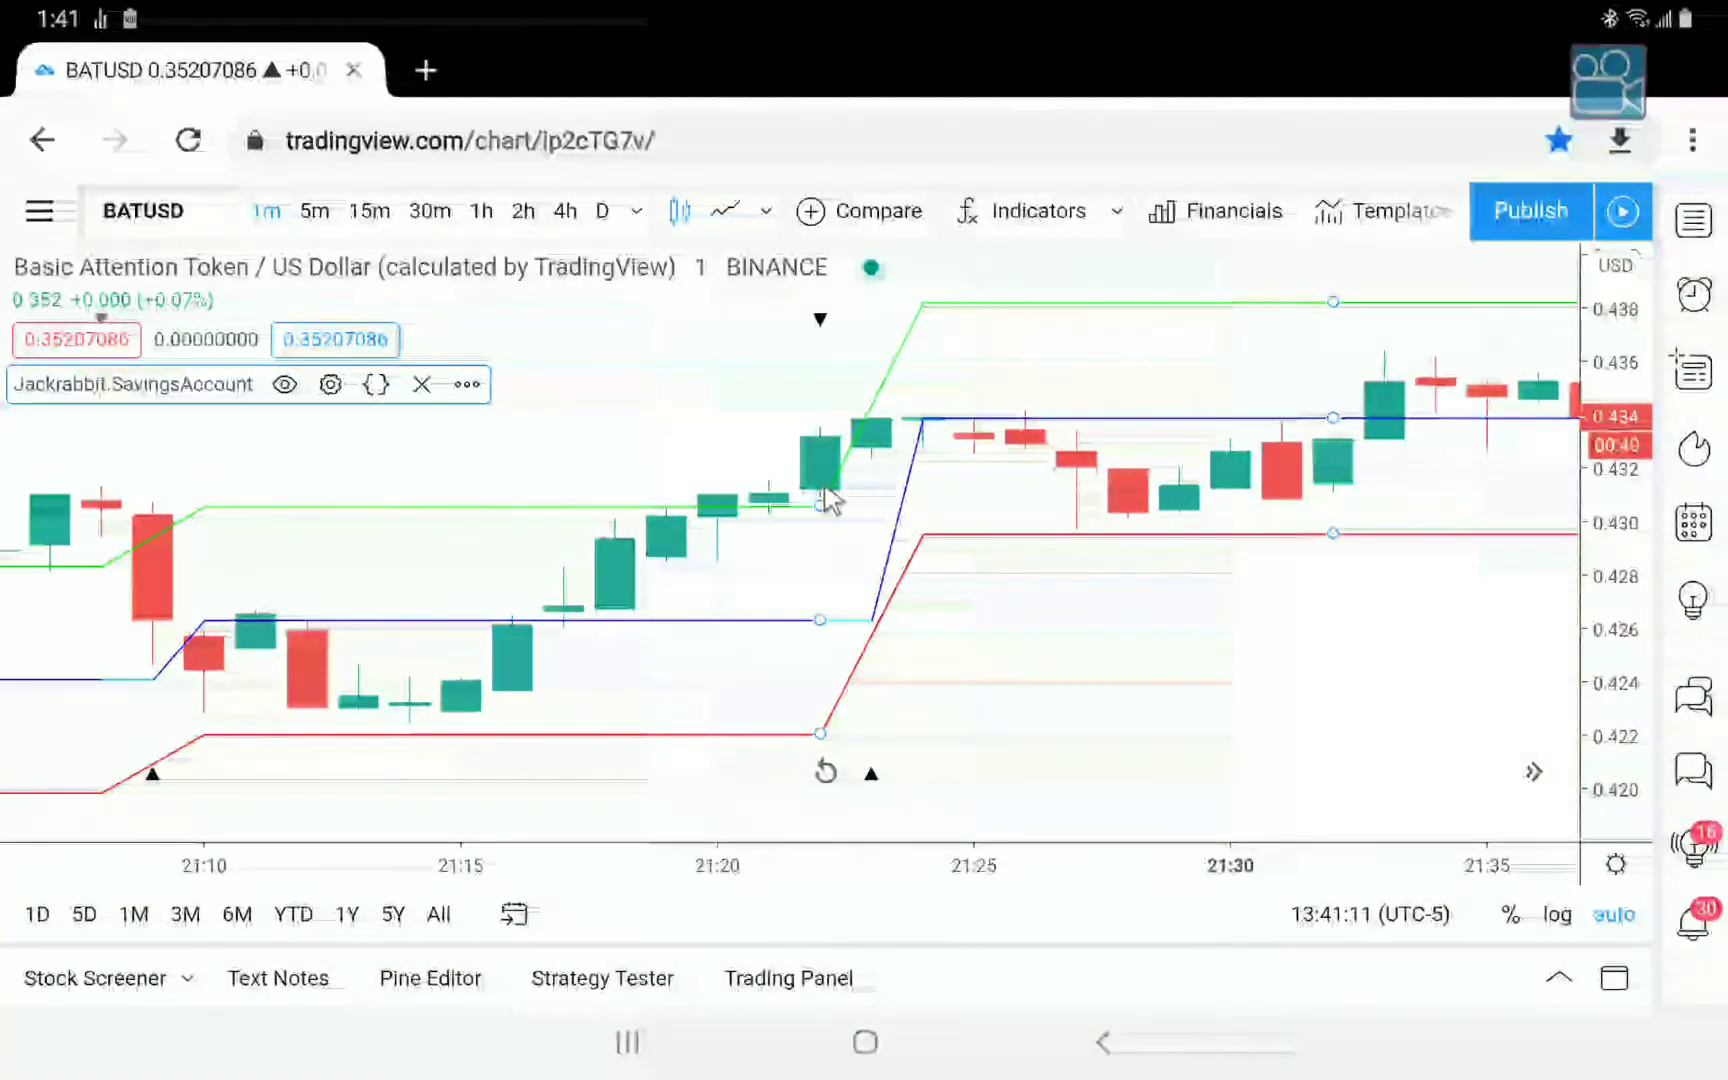
# Examine how the levels and buy markers follow the price from about 21:00 on the 23rd through to the 28th.
pyautogui.scroll(-3, 826, 500)
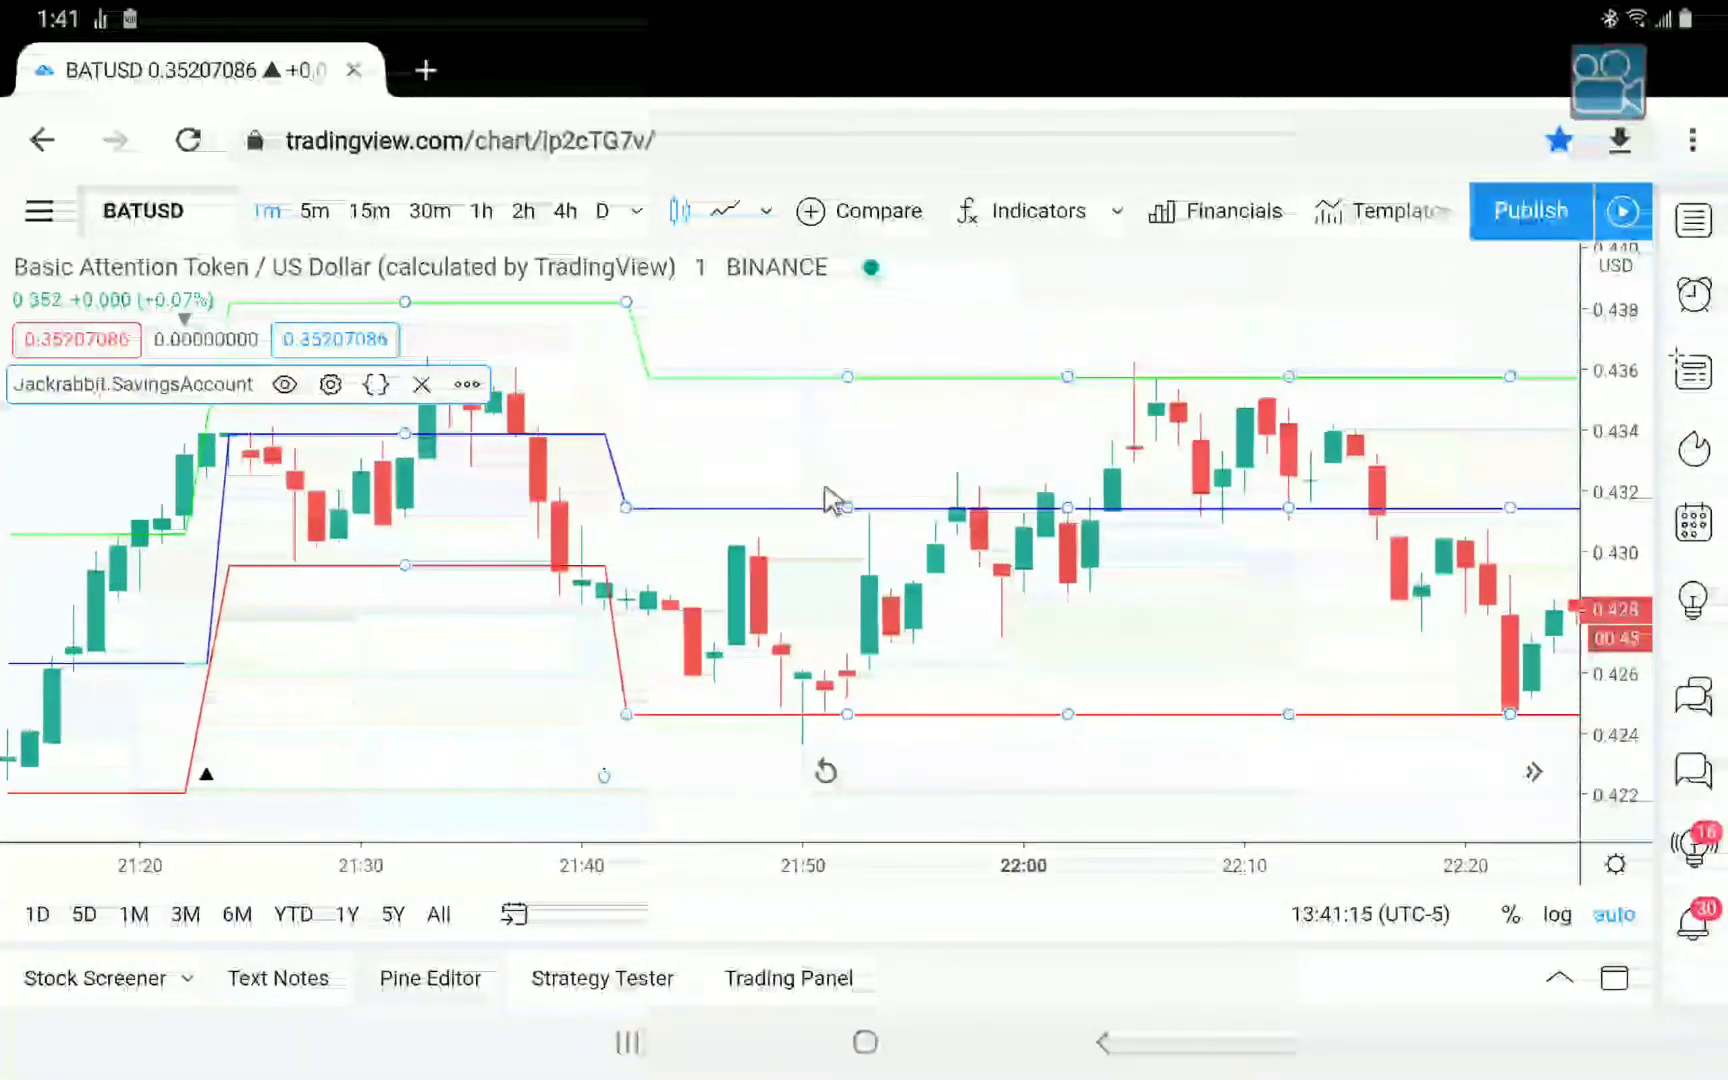
pyautogui.scroll(-5, 826, 500)
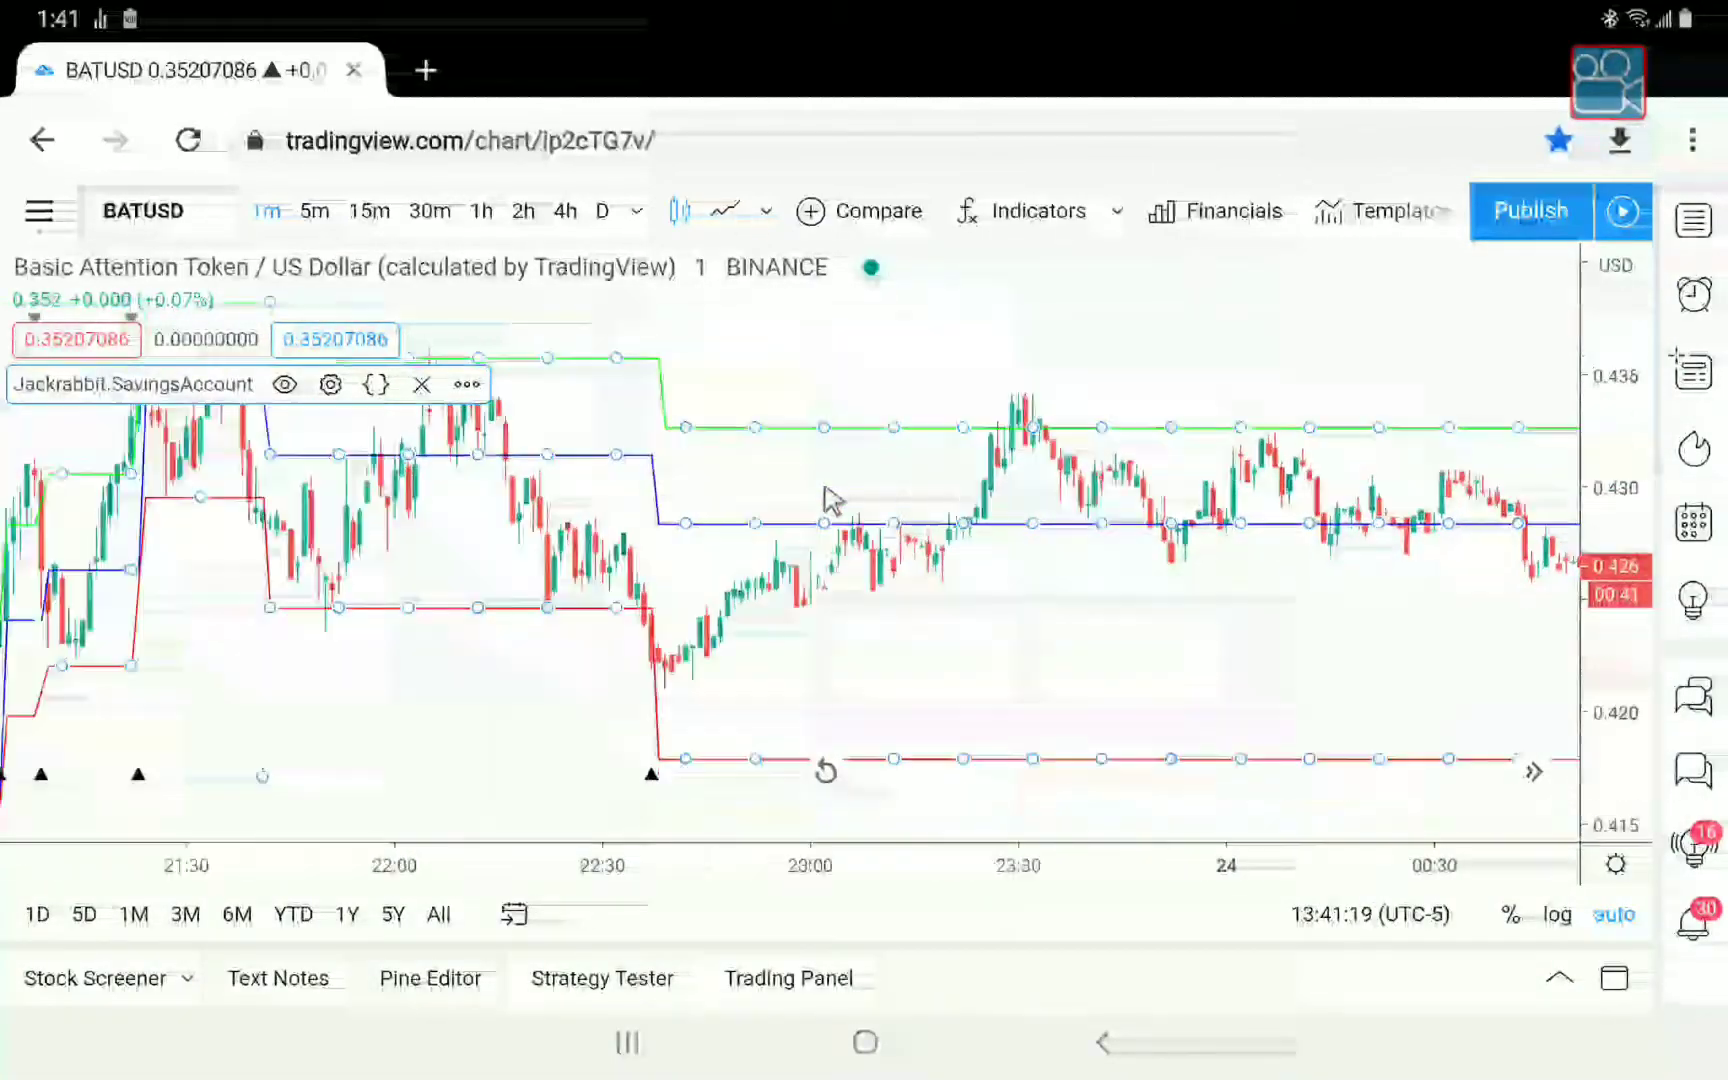
pyautogui.scroll(-6, 826, 500)
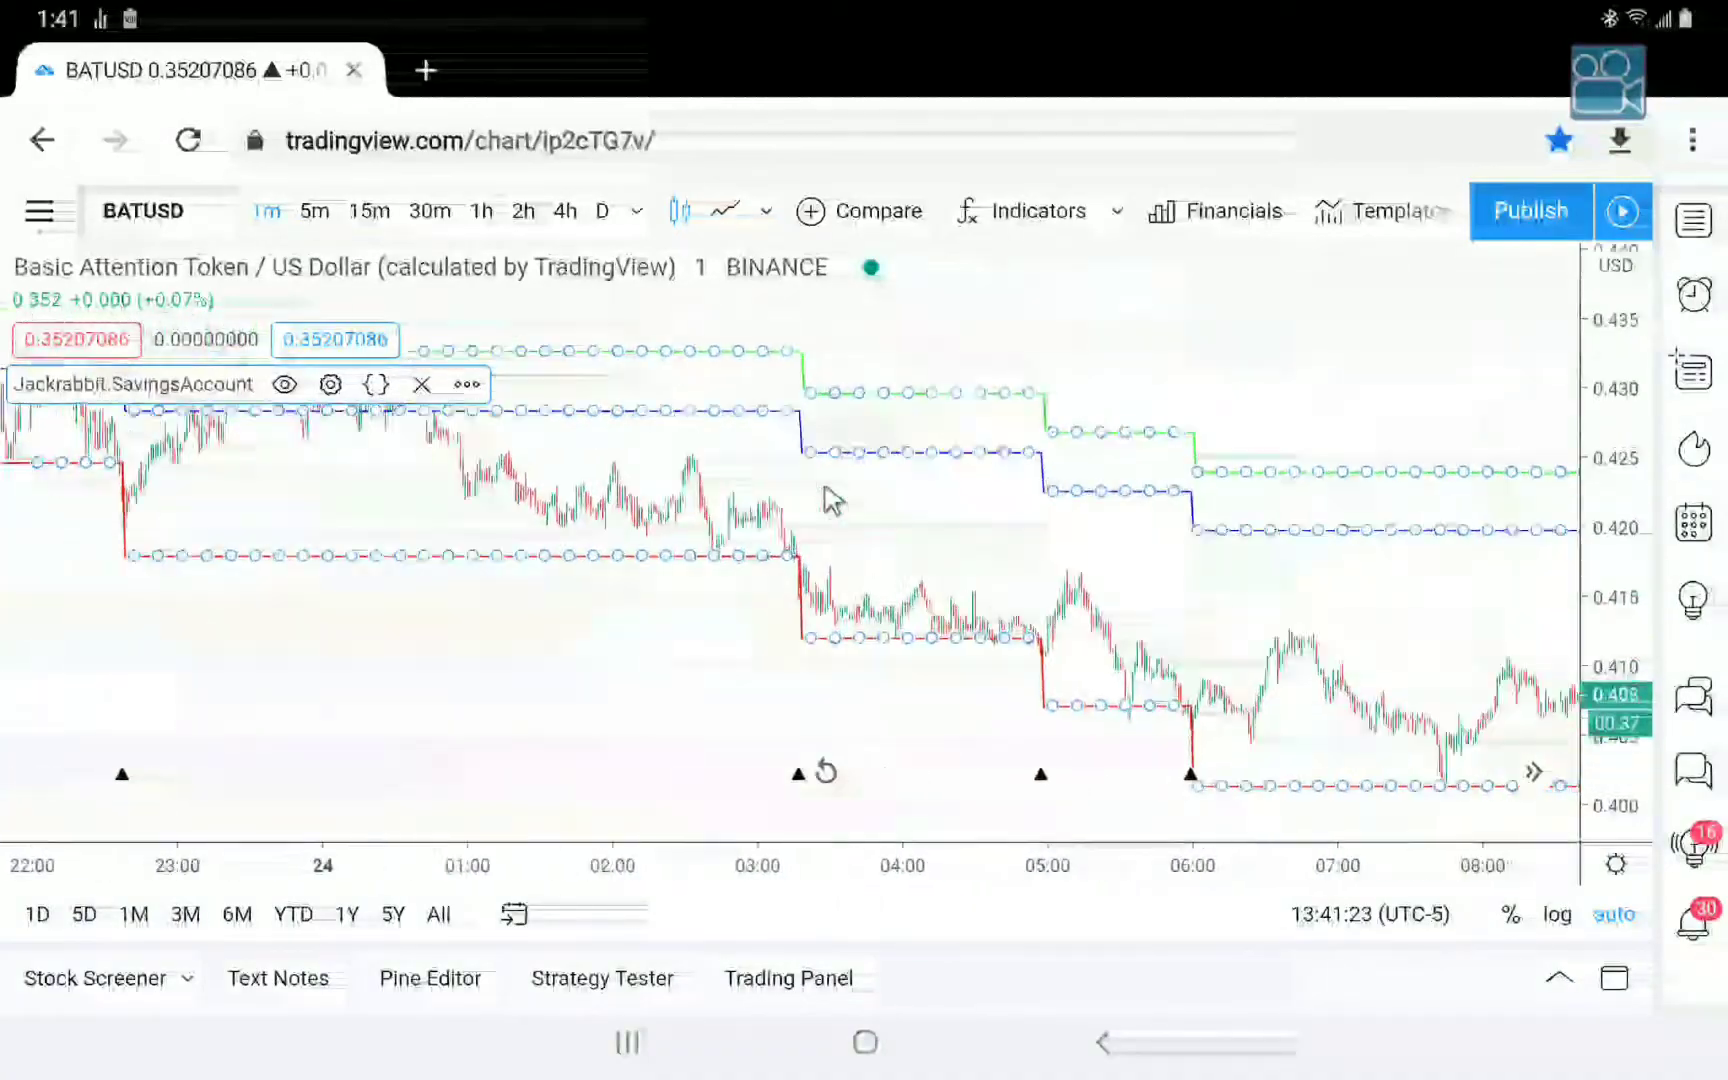
pyautogui.scroll(-5, 833, 500)
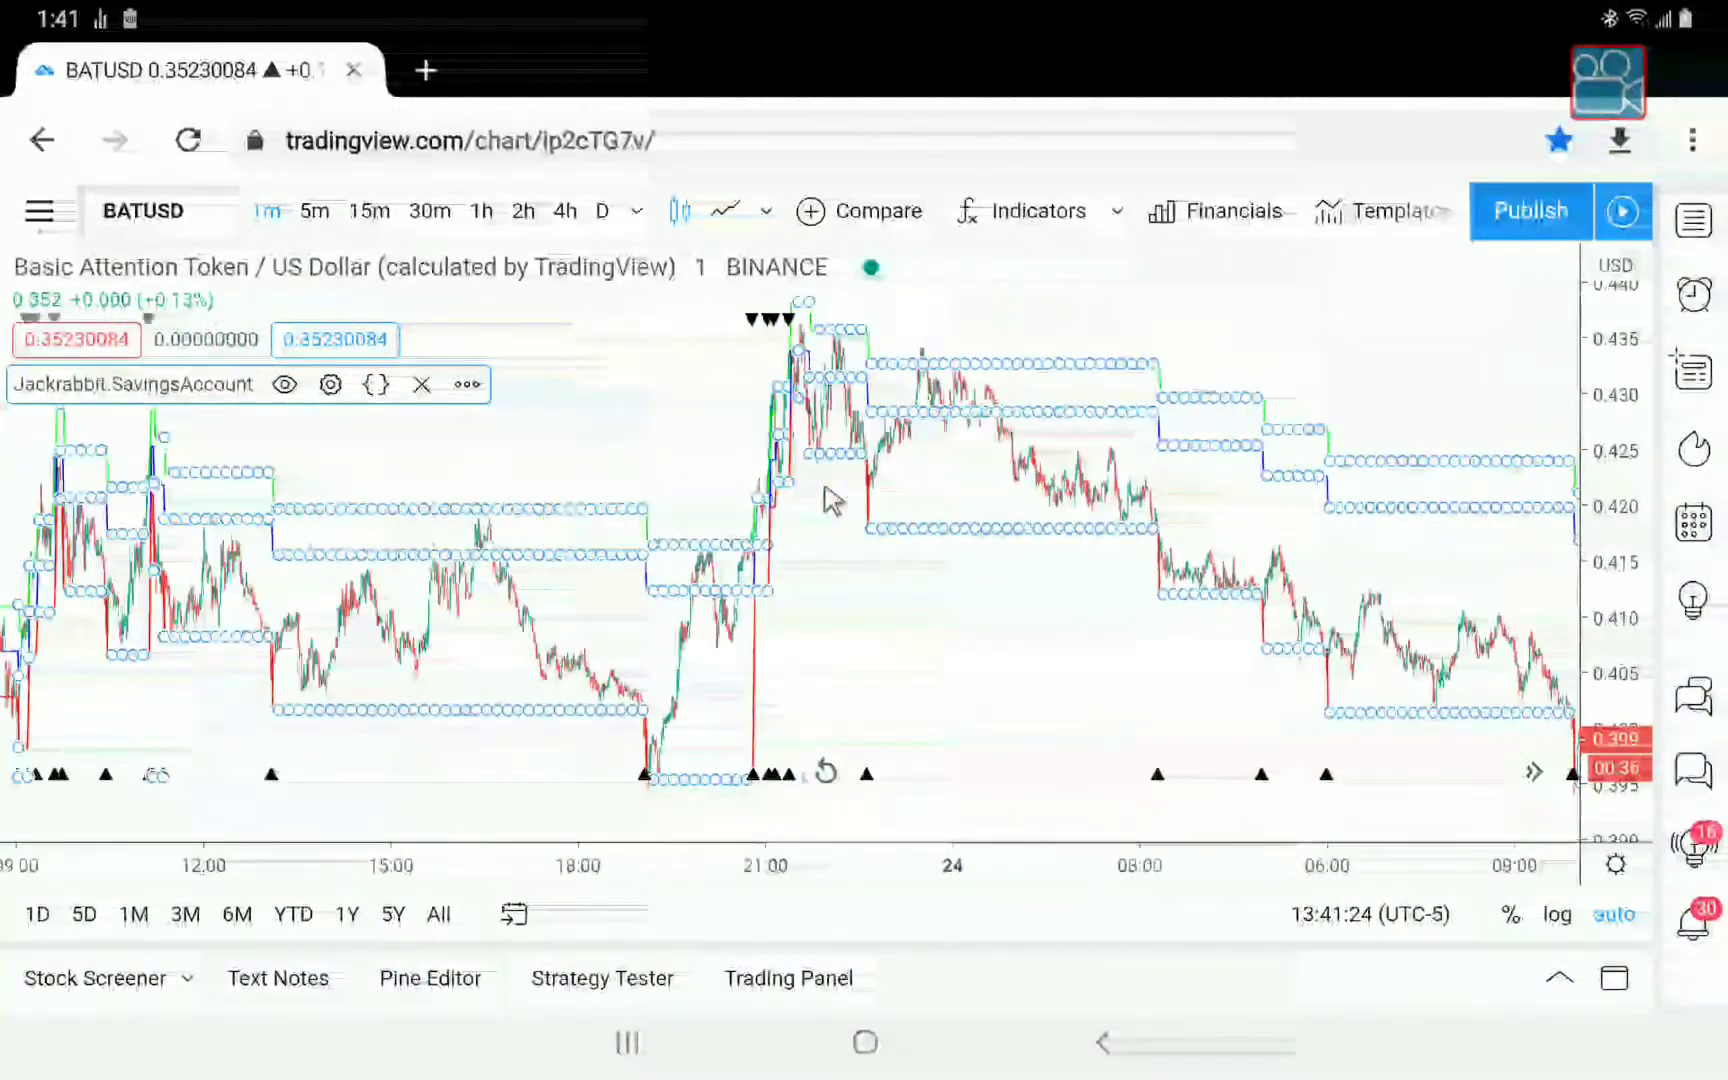
pyautogui.scroll(-3, 833, 500)
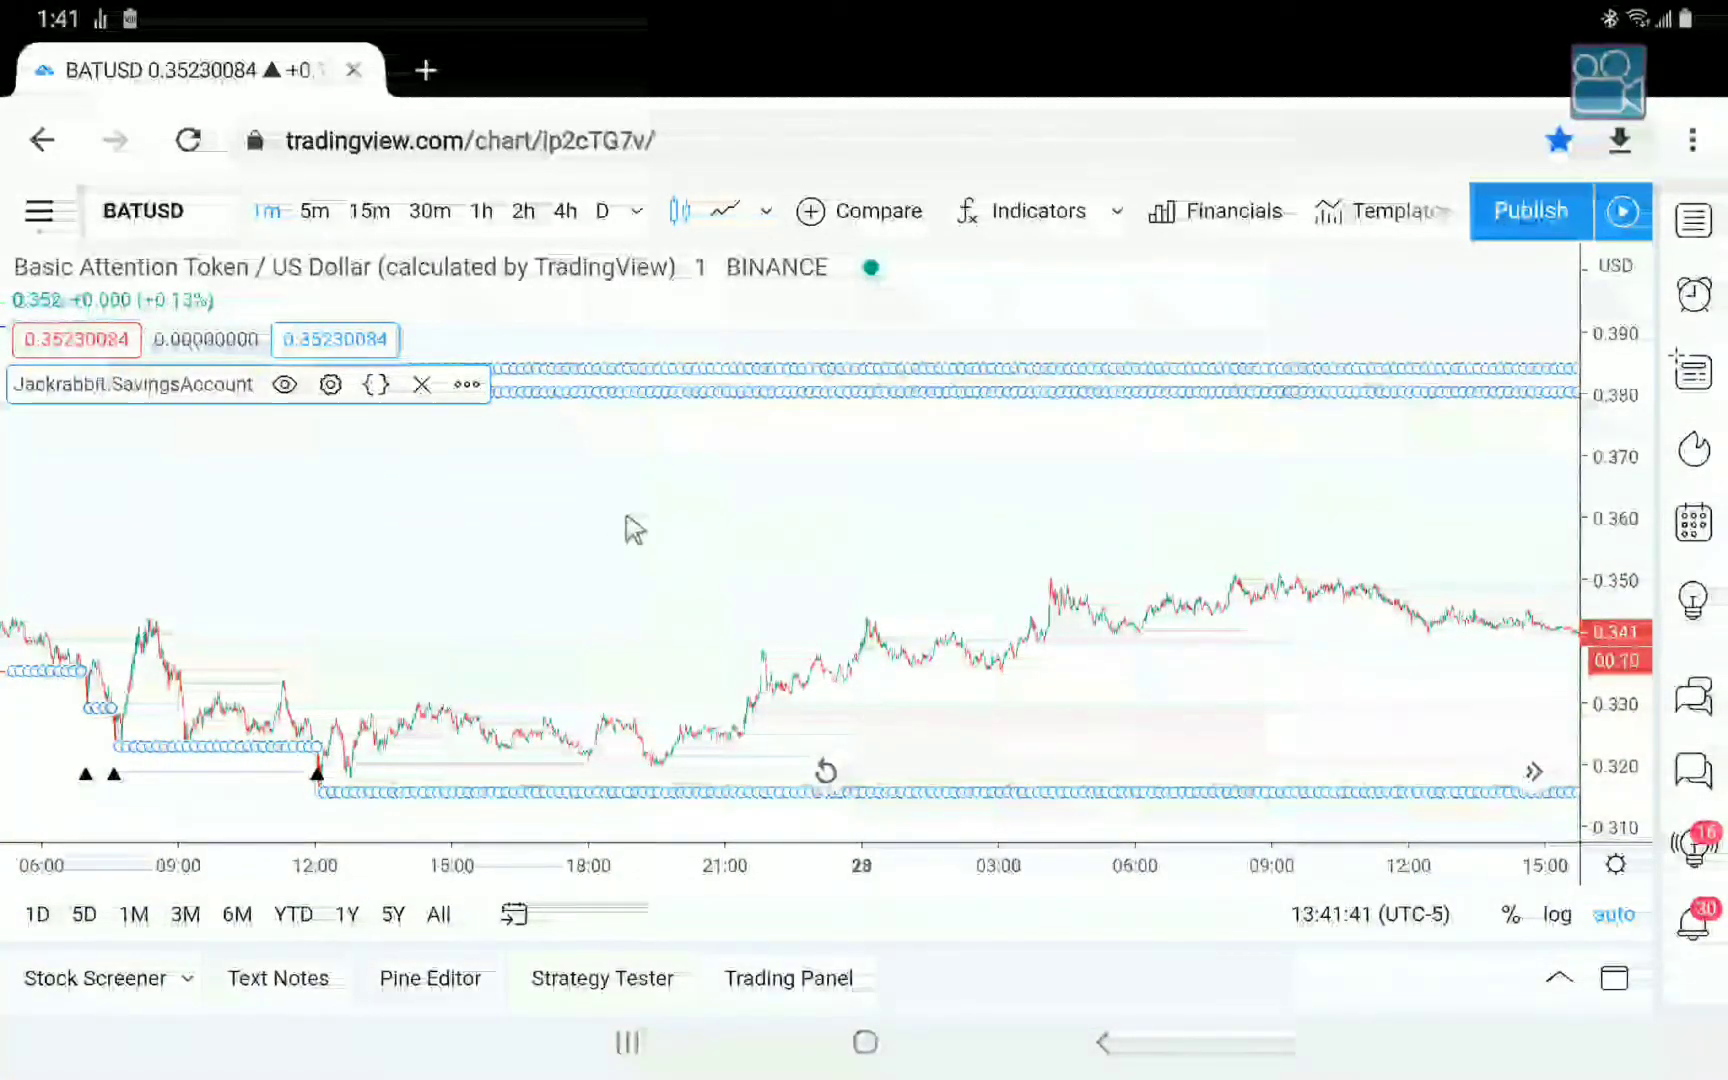
# Set Jackrabbit.SavingsAccount's Sideways Breaker to Yes with Break After at 1 day and apply the change.
pyautogui.click(330, 384)
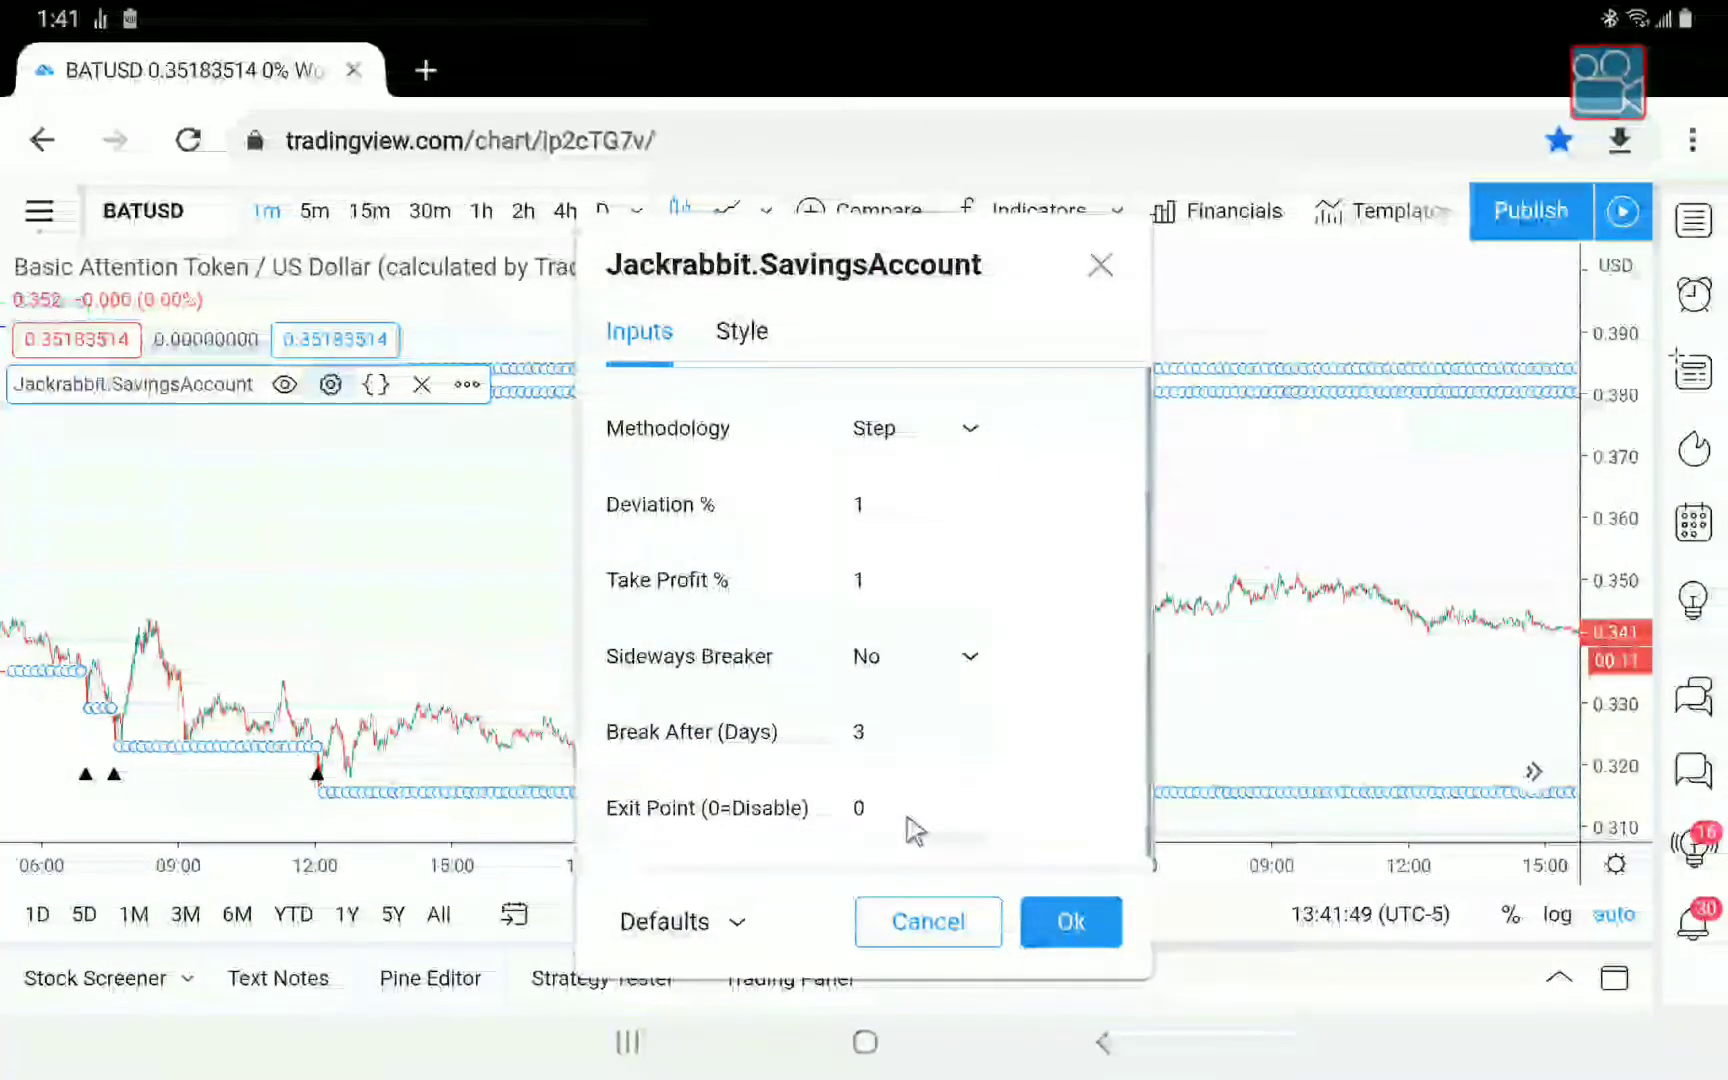
pyautogui.moveTo(686, 262); pyautogui.dragTo(35, 246)
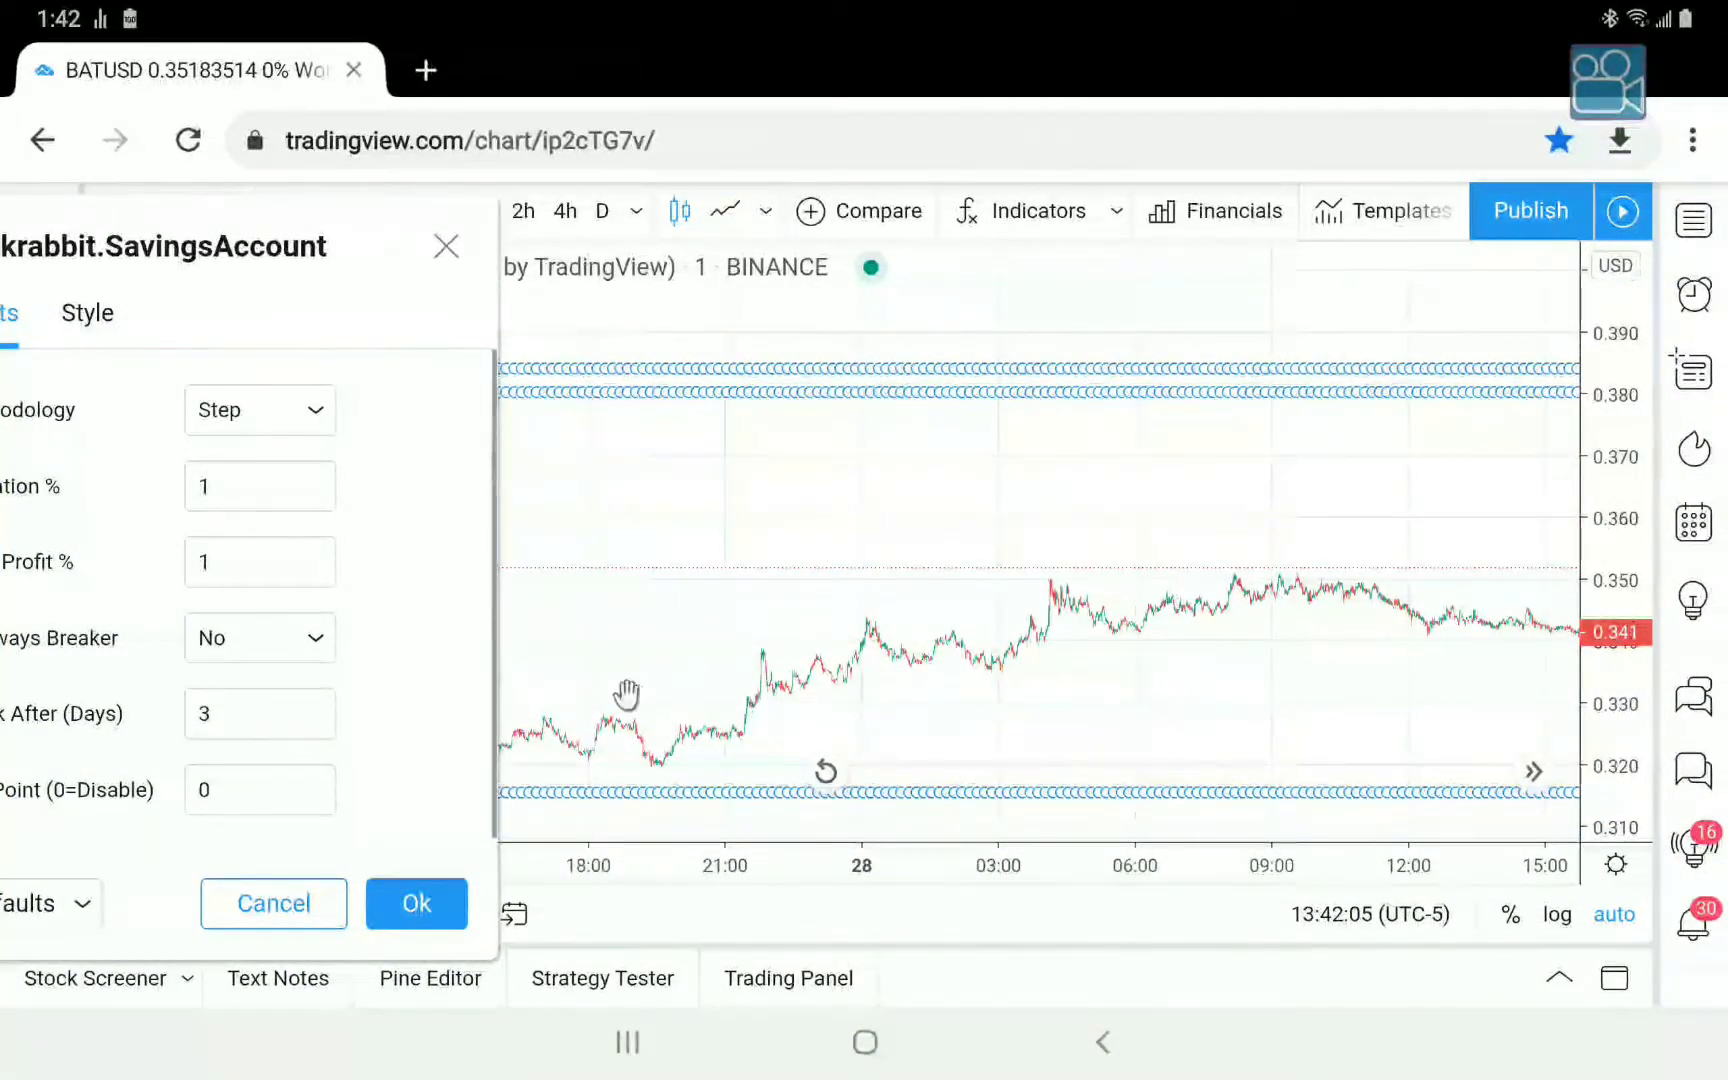
pyautogui.click(217, 645)
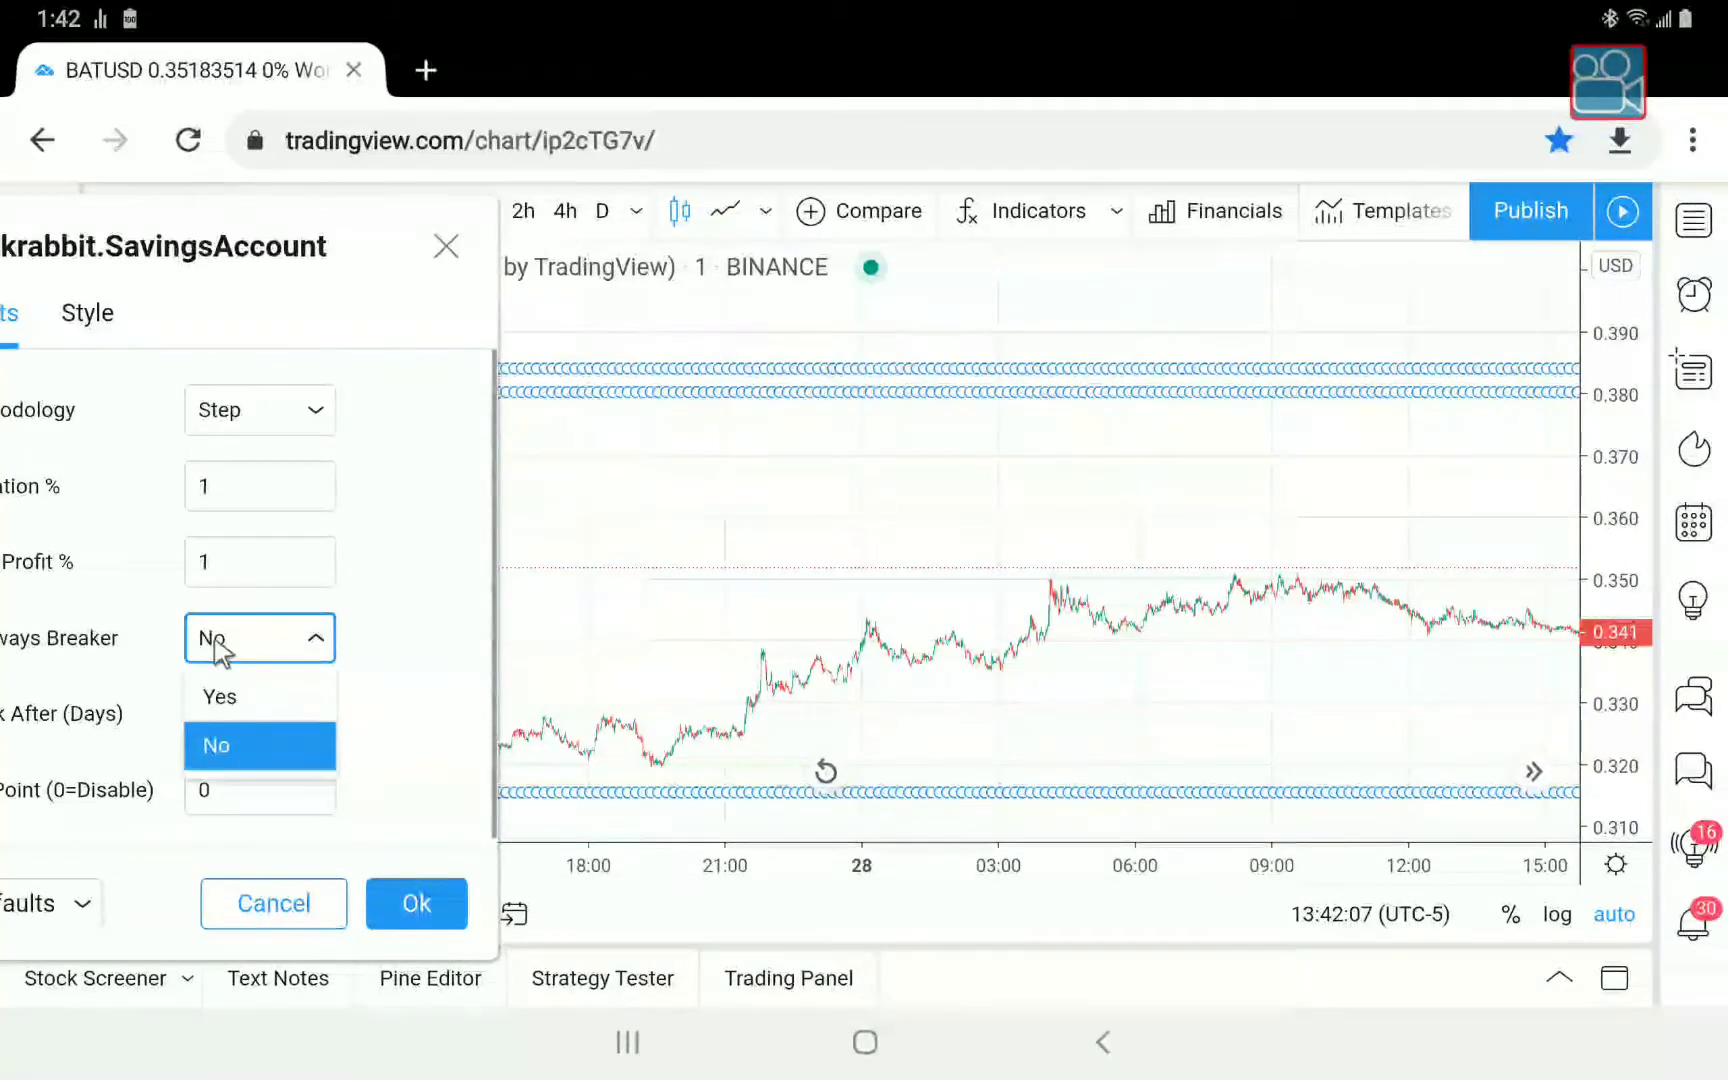
pyautogui.click(235, 704)
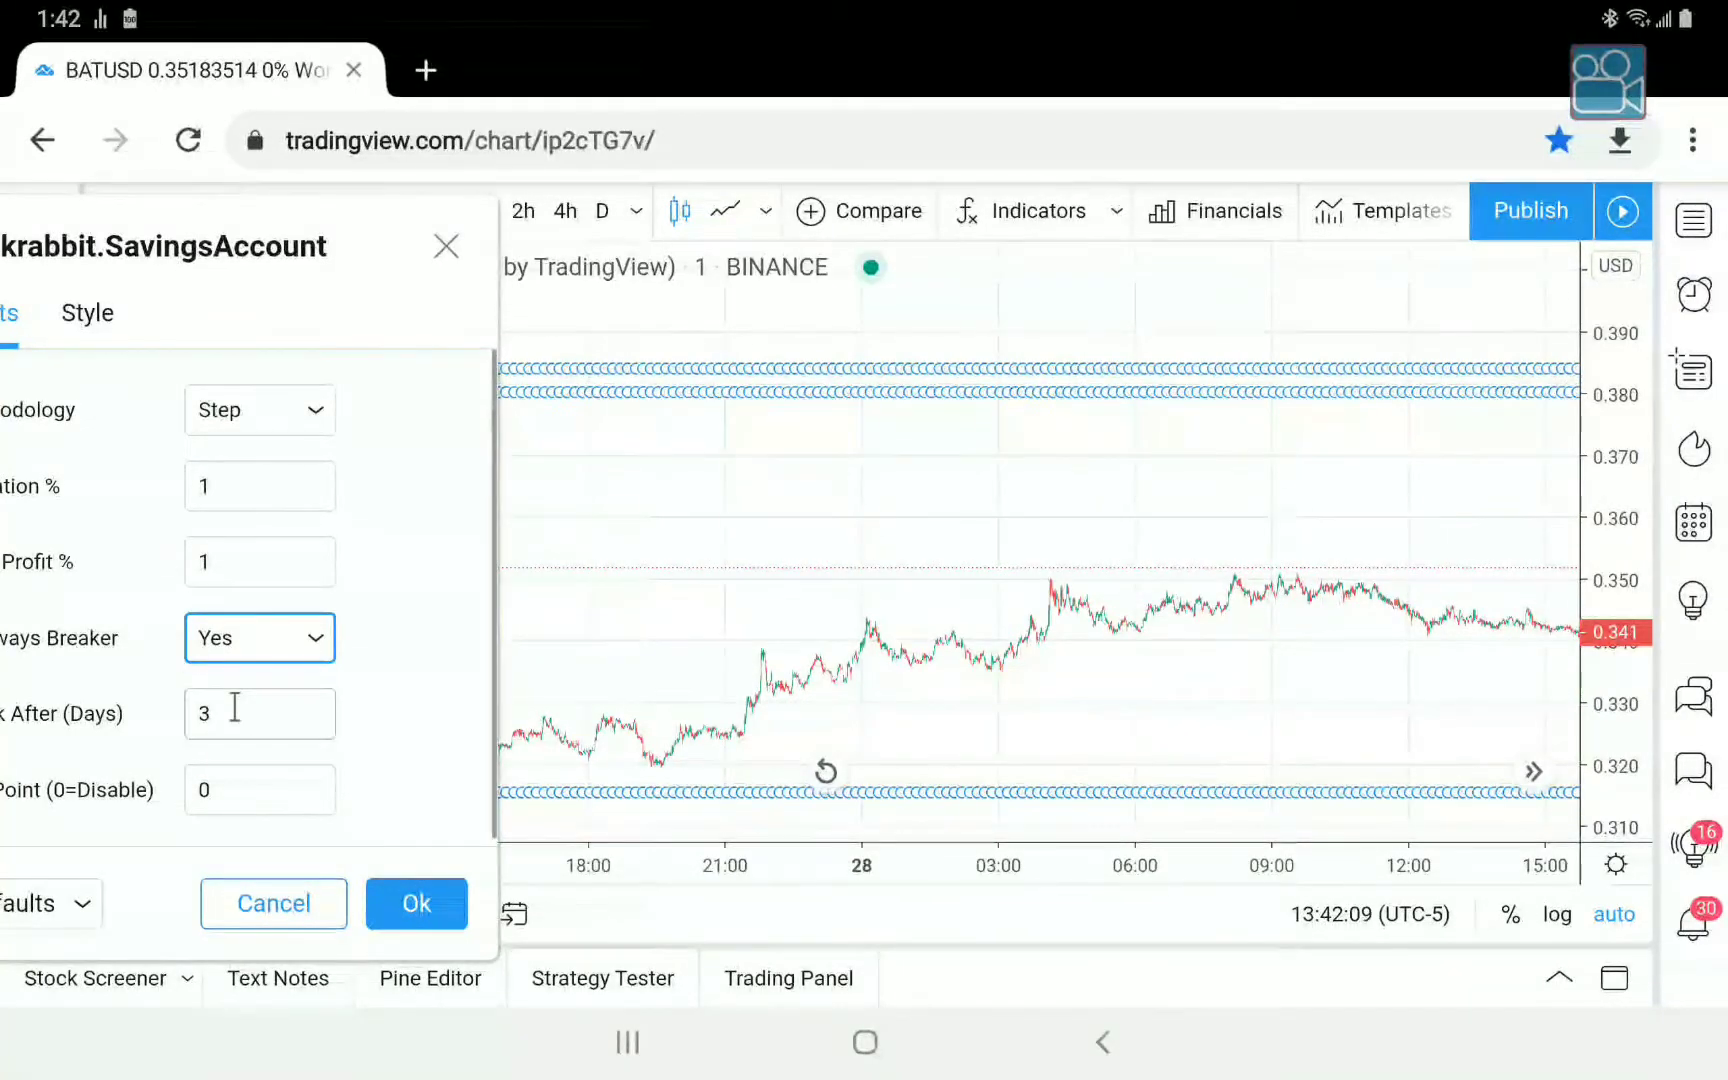
pyautogui.click(235, 706)
pyautogui.press('BackSpace')
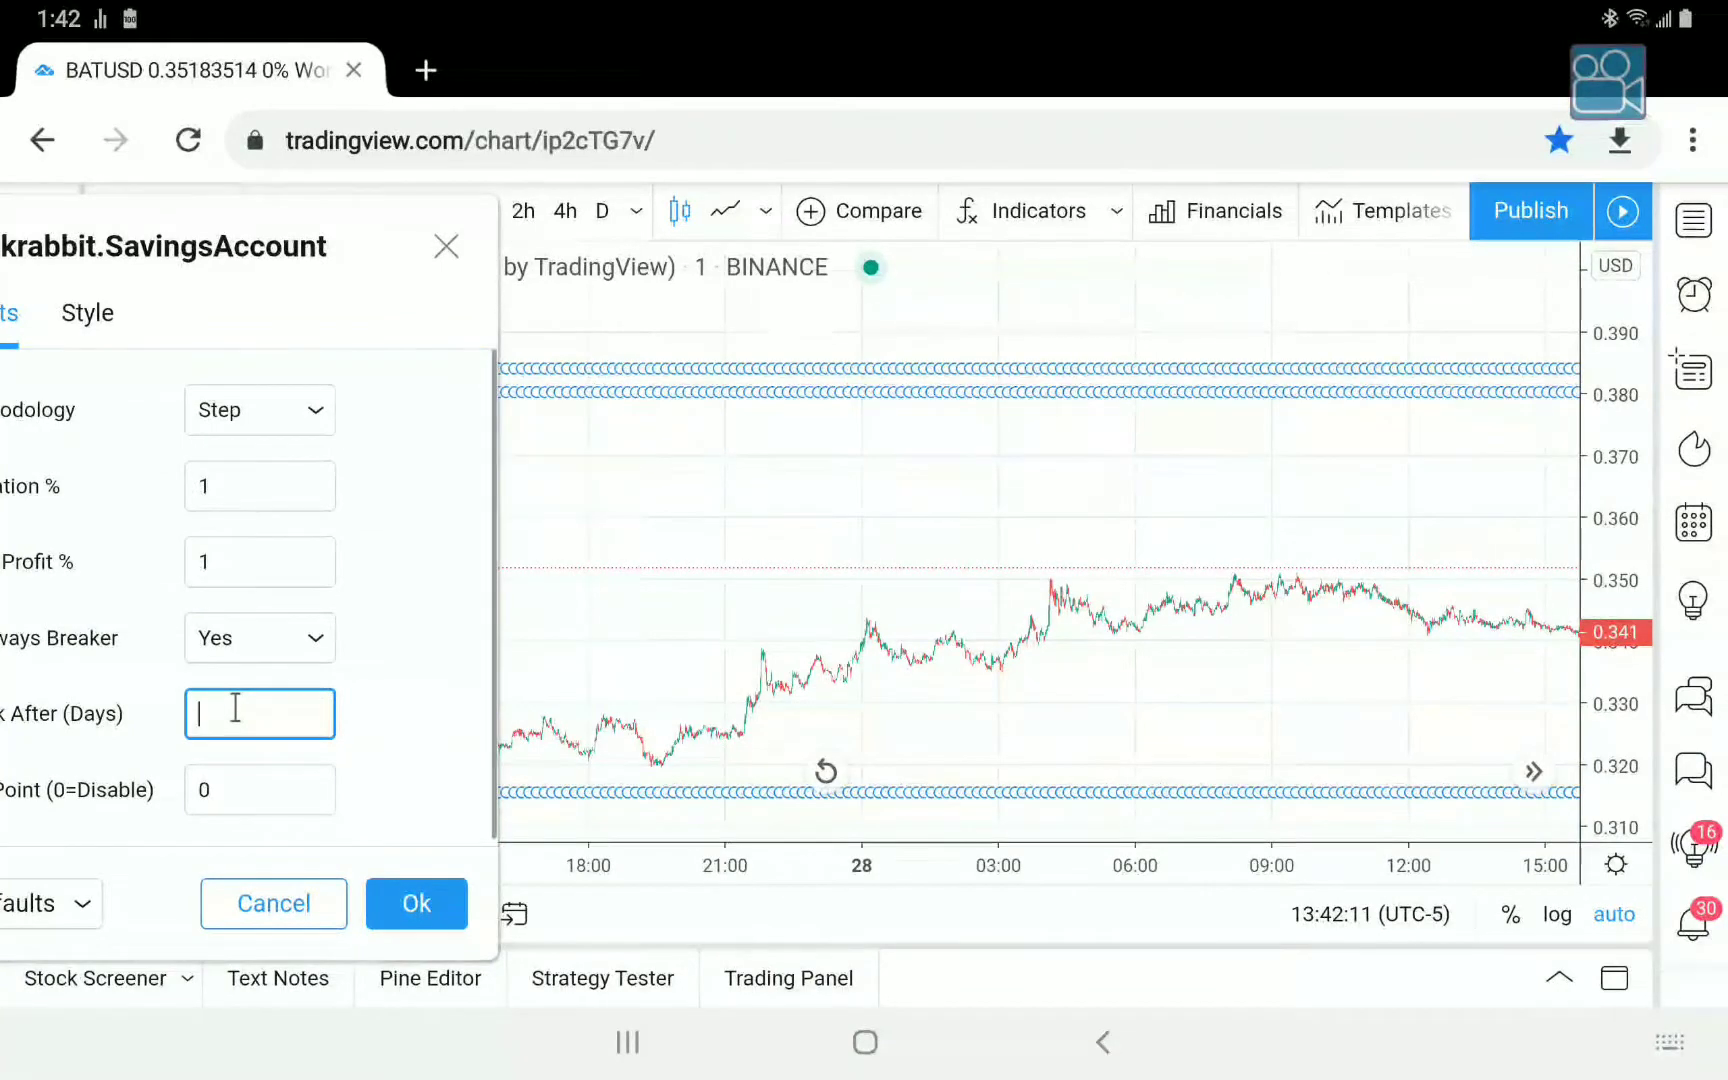
pyautogui.click(422, 904)
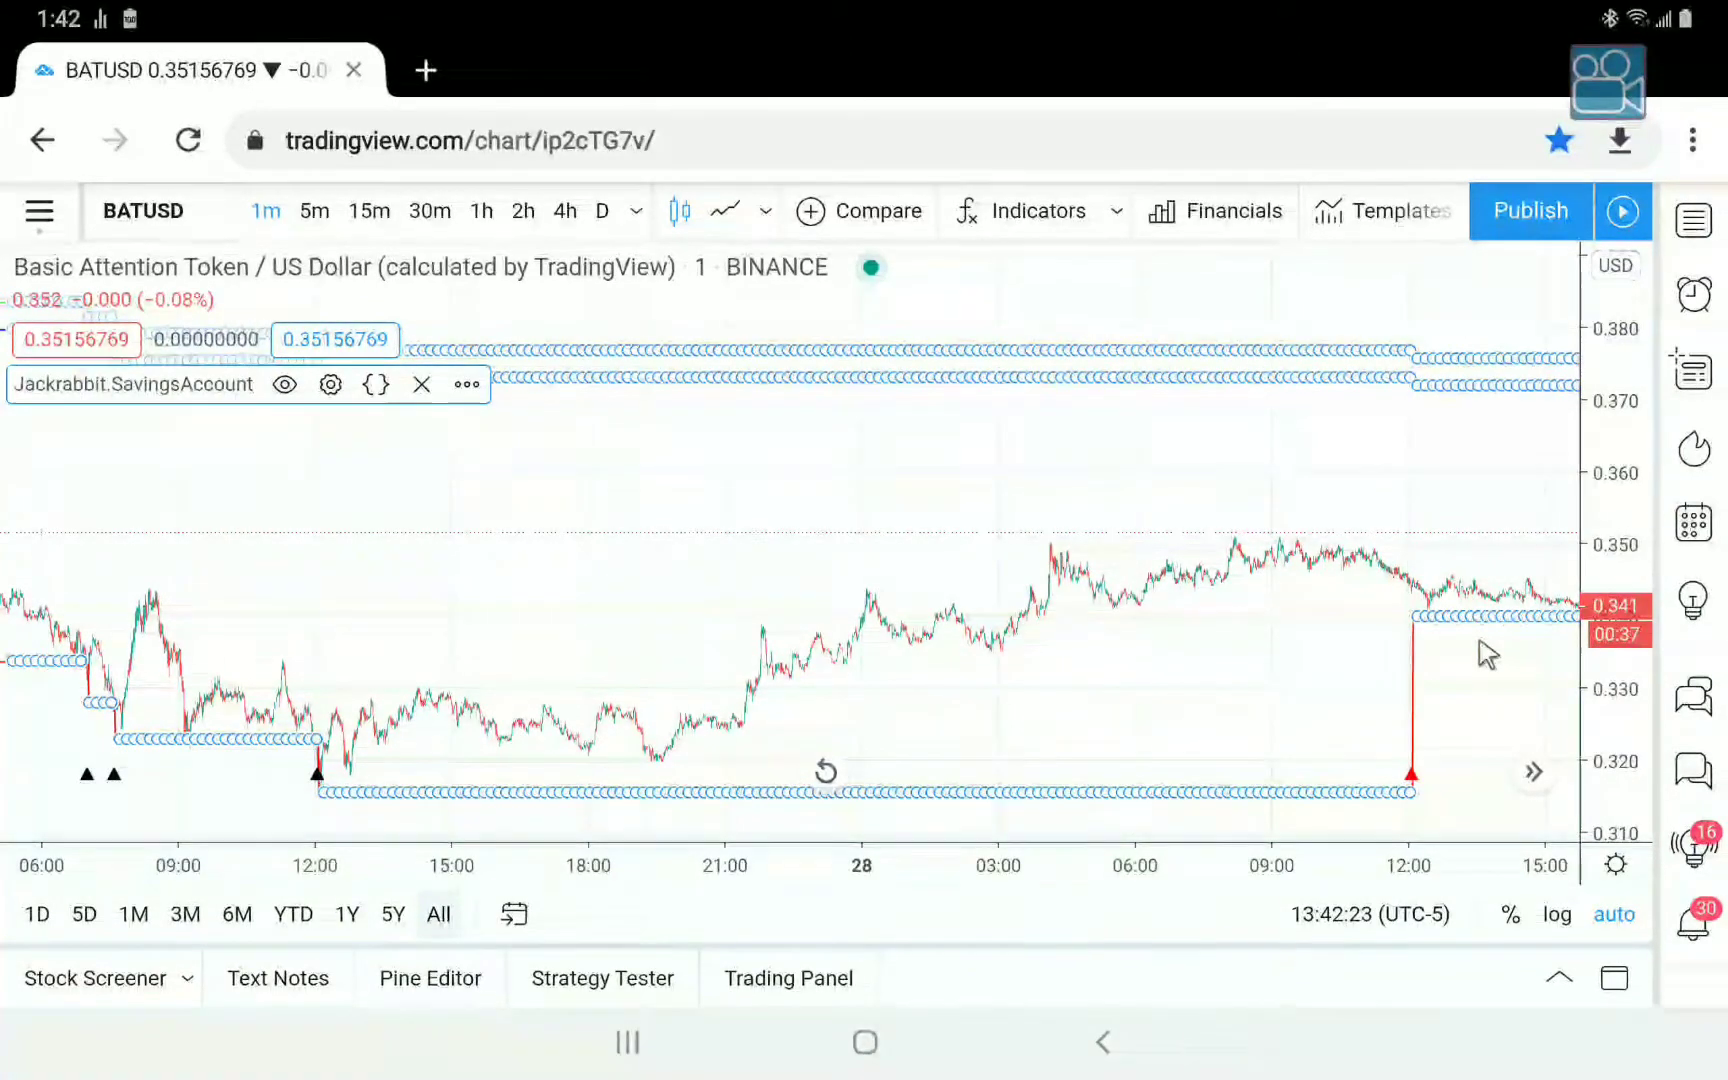
# Examine the red buy markers and the line steps around them on the 28th and 29th.
pyautogui.click(1436, 394)
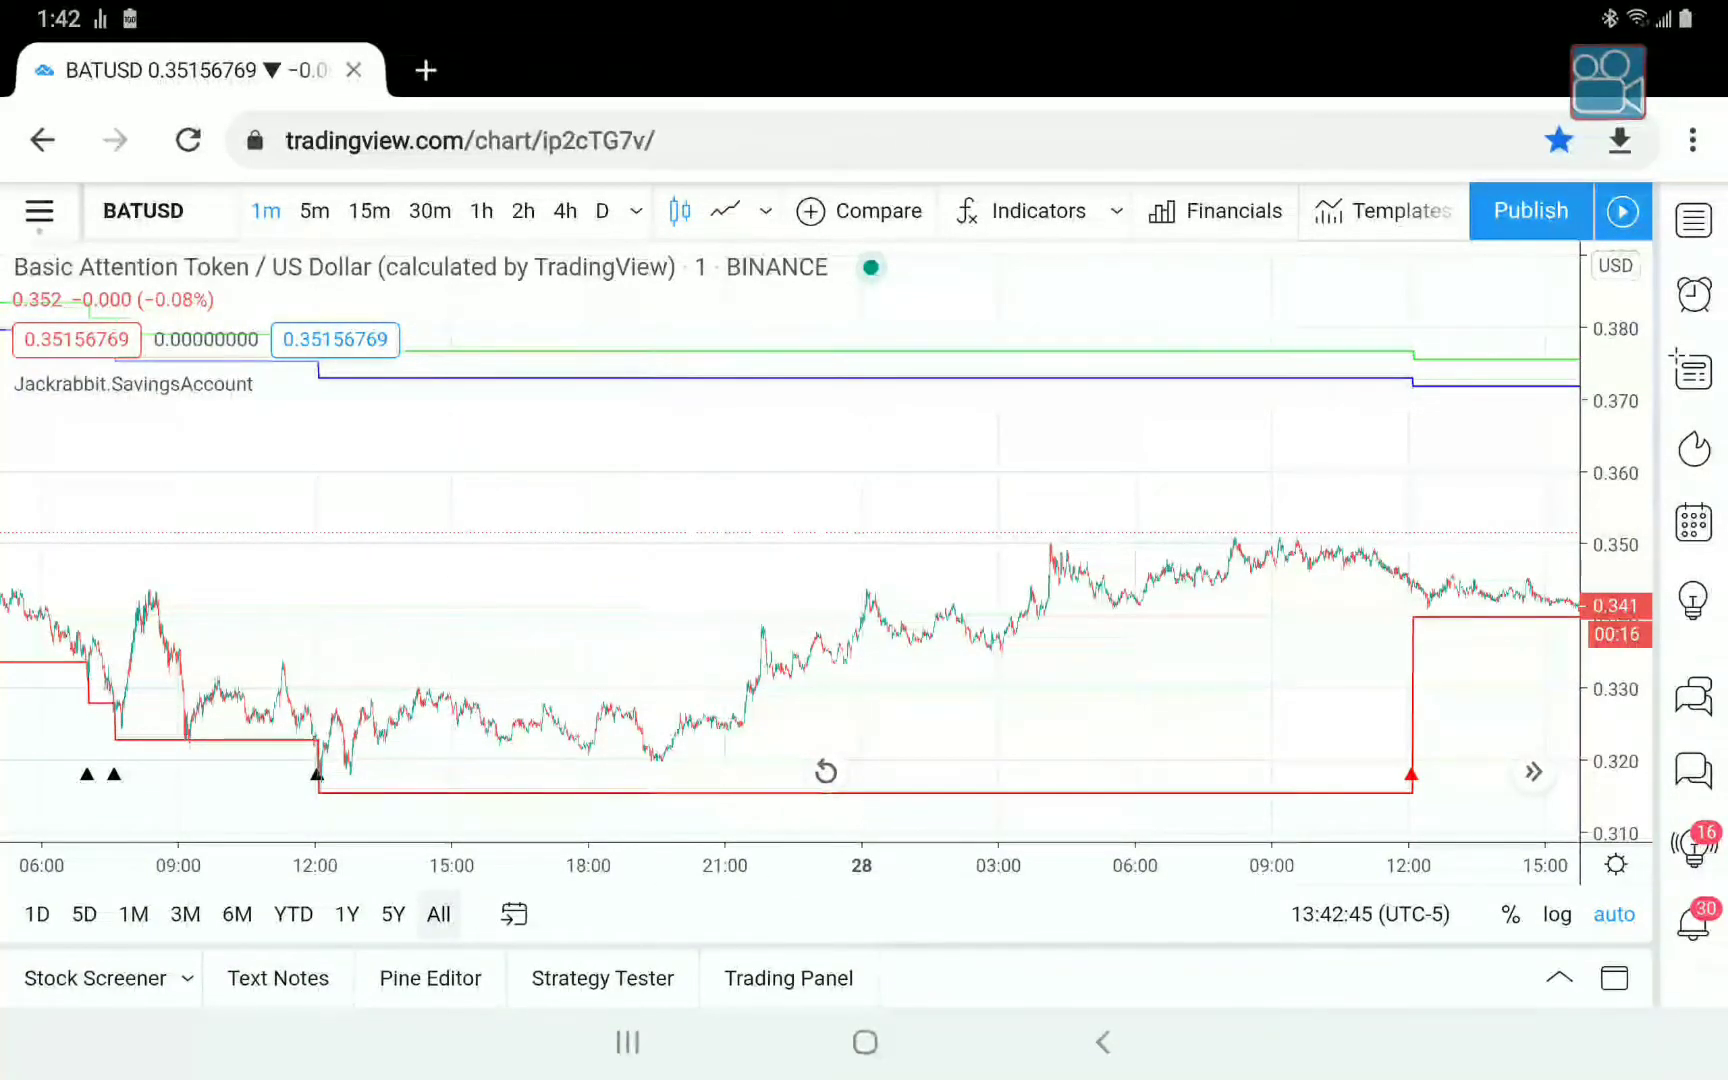
pyautogui.moveTo(1602, 778); pyautogui.dragTo(964, 778)
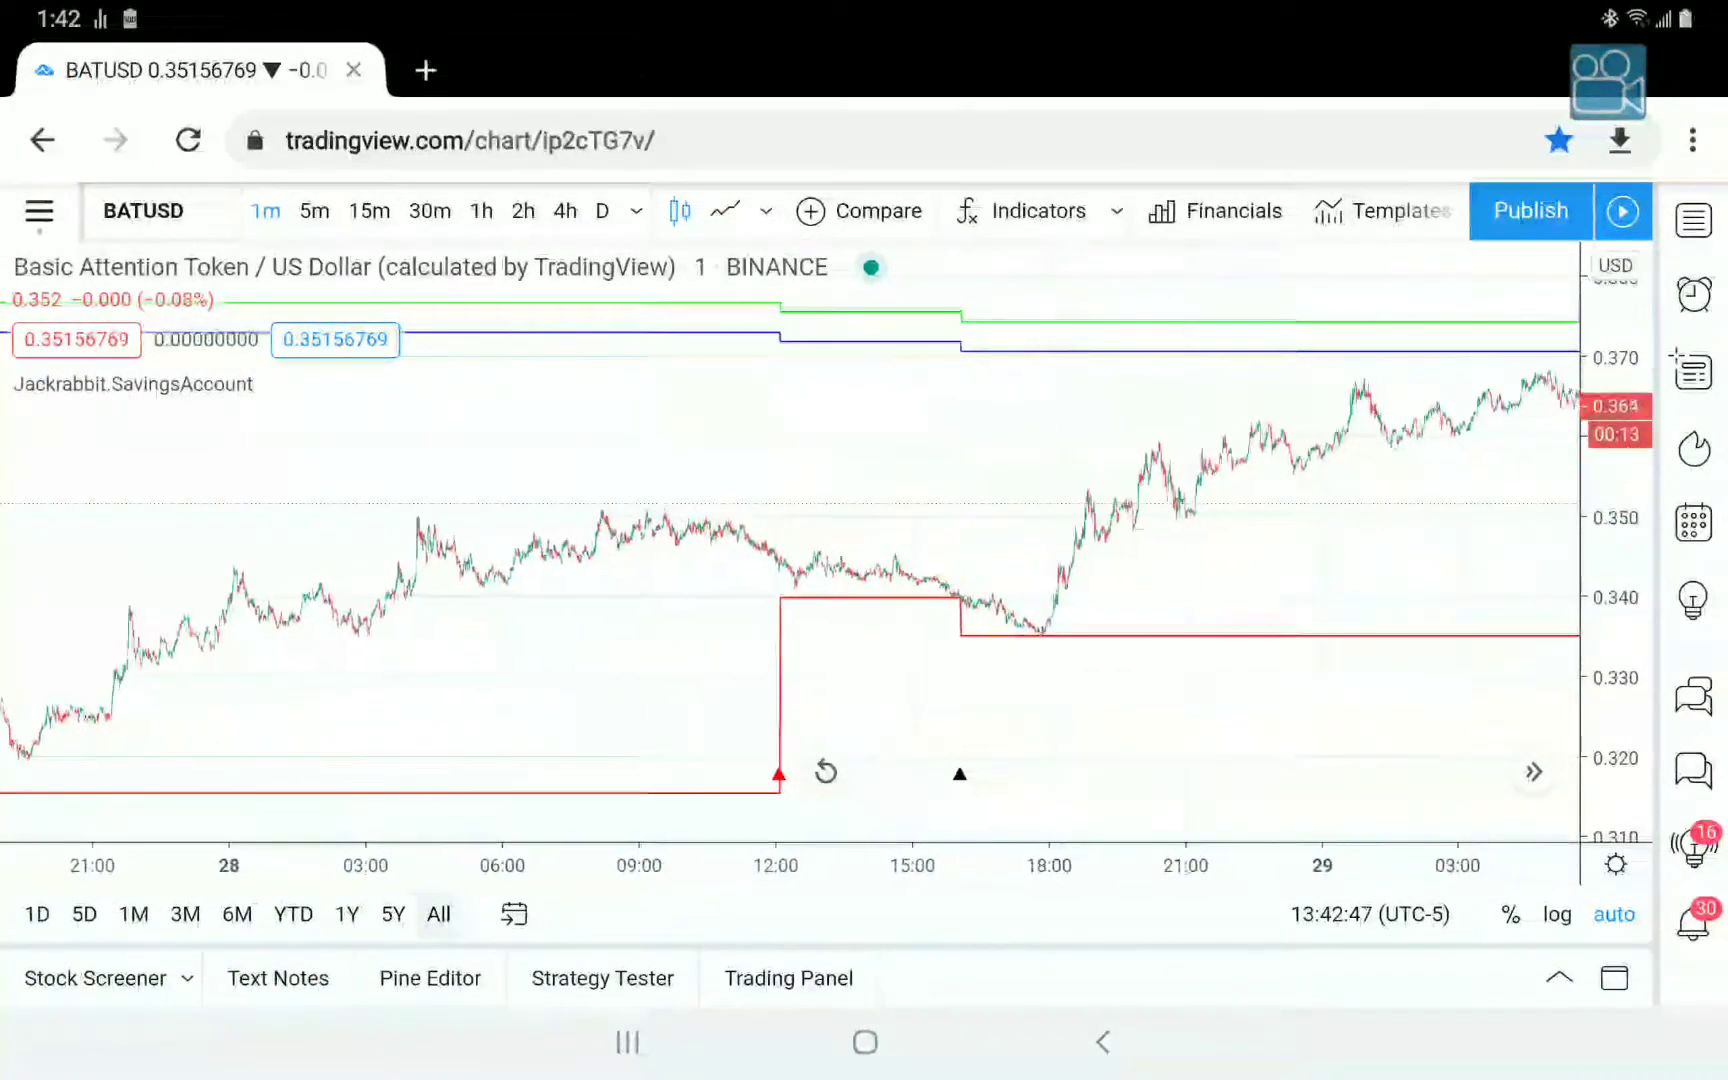
pyautogui.moveTo(1400, 700); pyautogui.dragTo(778, 700)
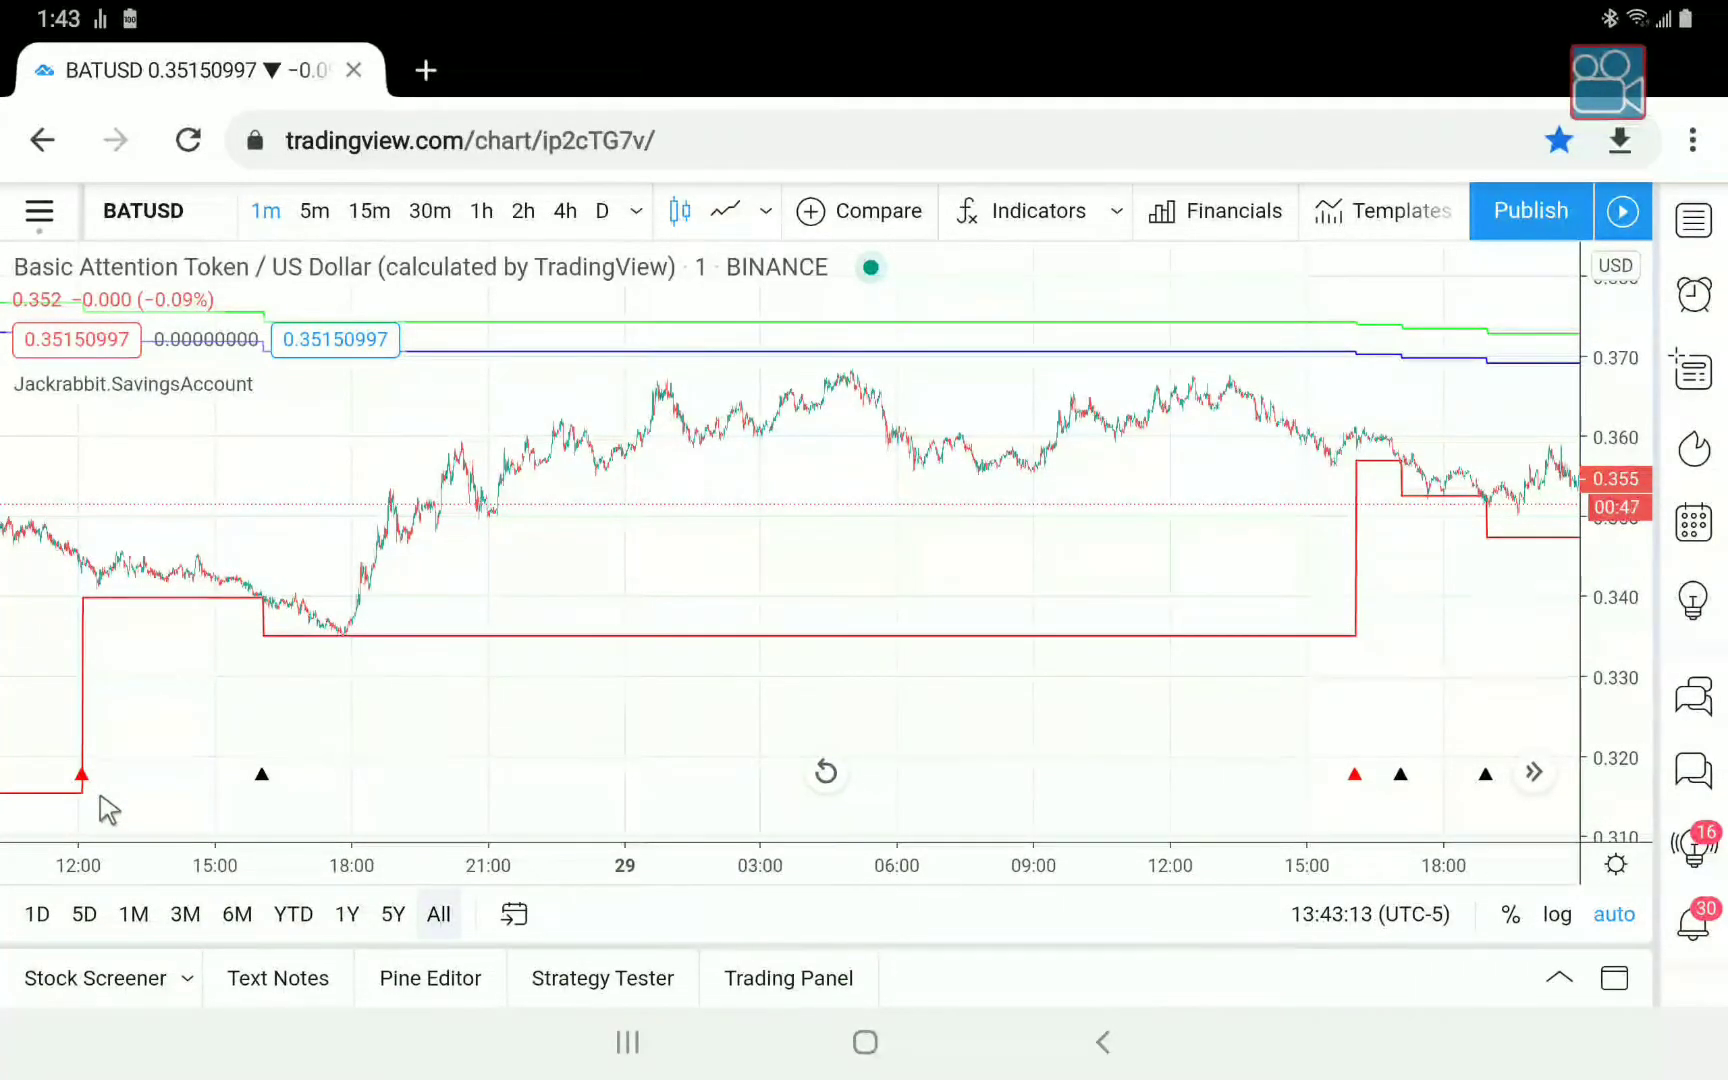
# Set the indicator's Sideways Breaker to No, apply it and check the buy counts at the latest candle.
pyautogui.click(113, 383)
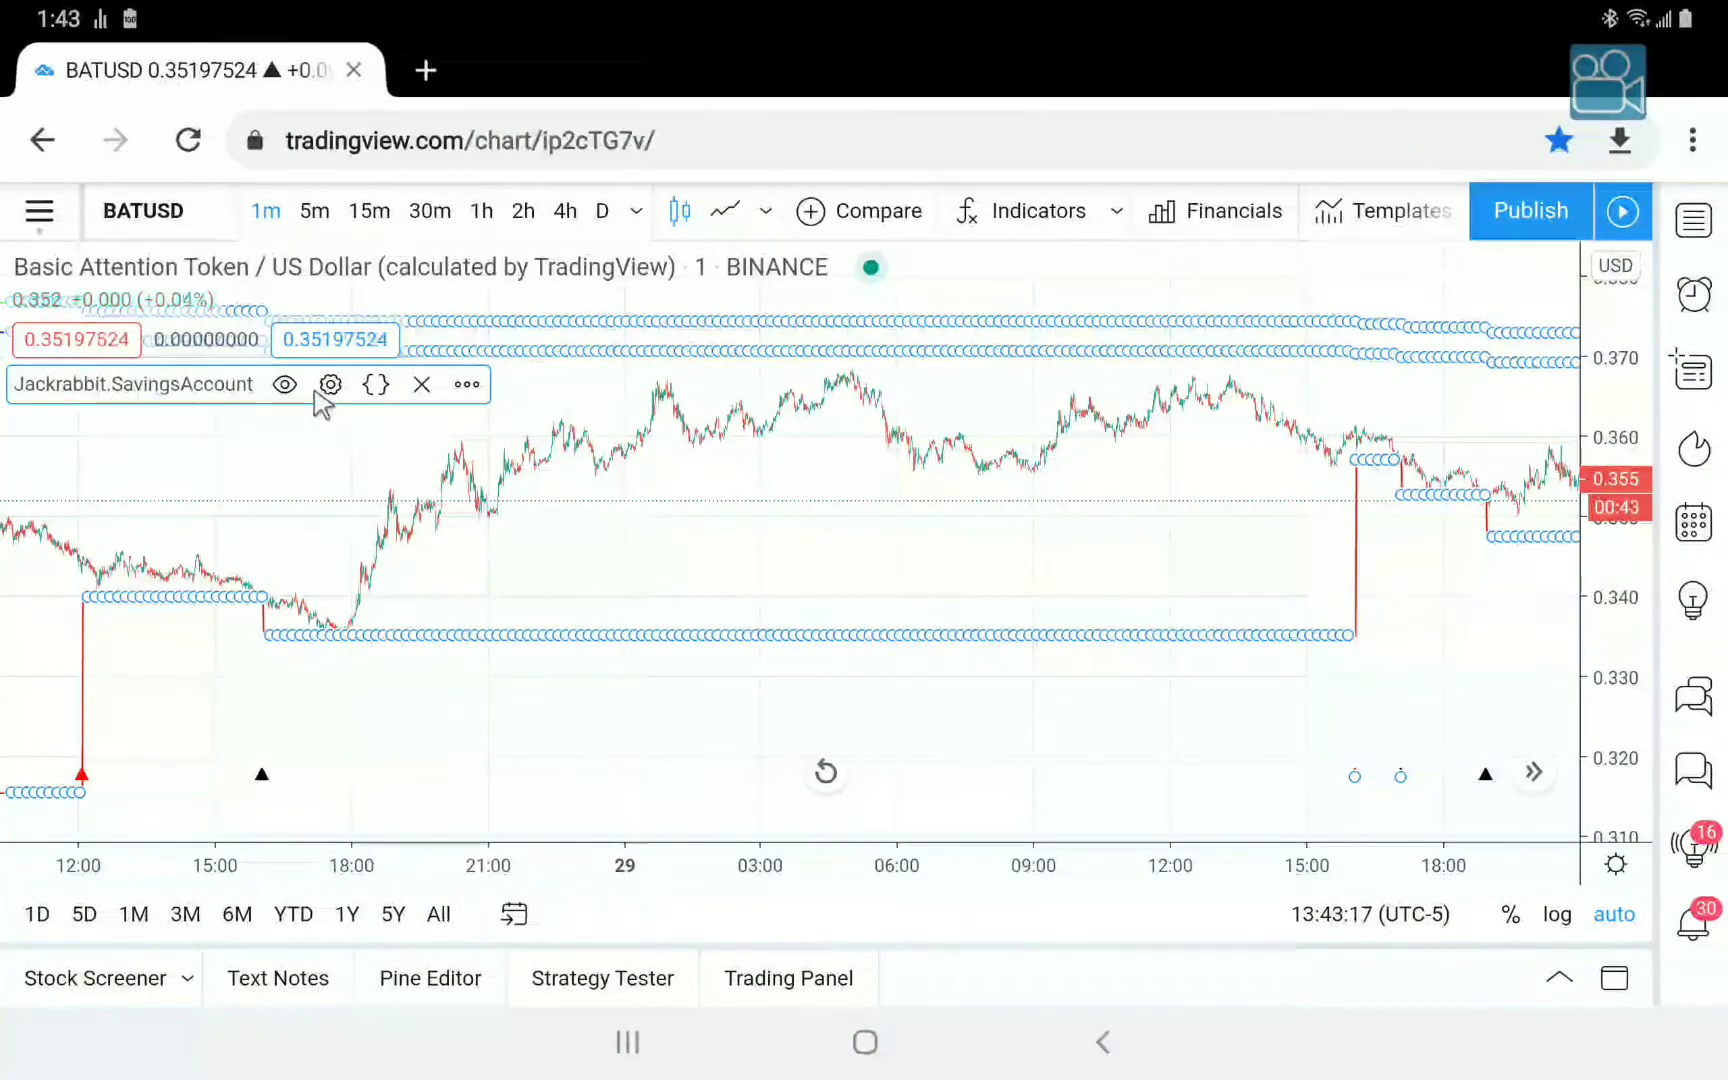
pyautogui.click(329, 385)
pyautogui.click(872, 656)
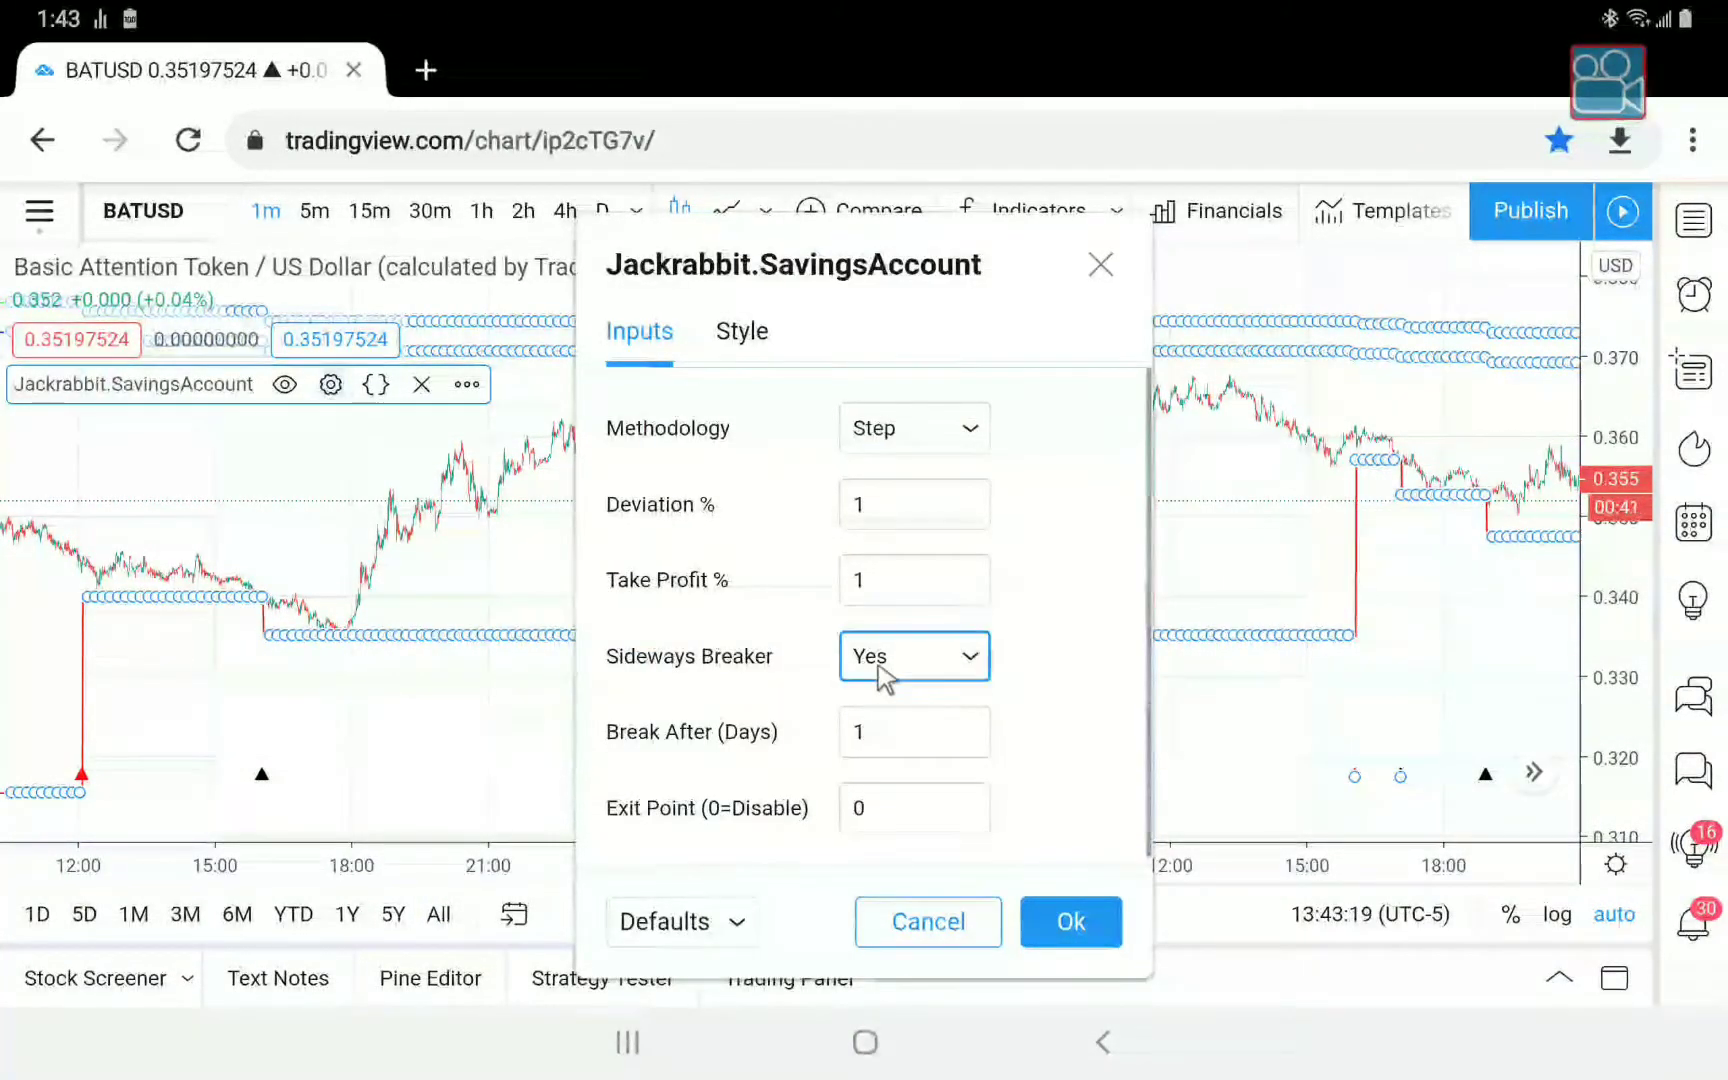
pyautogui.click(872, 764)
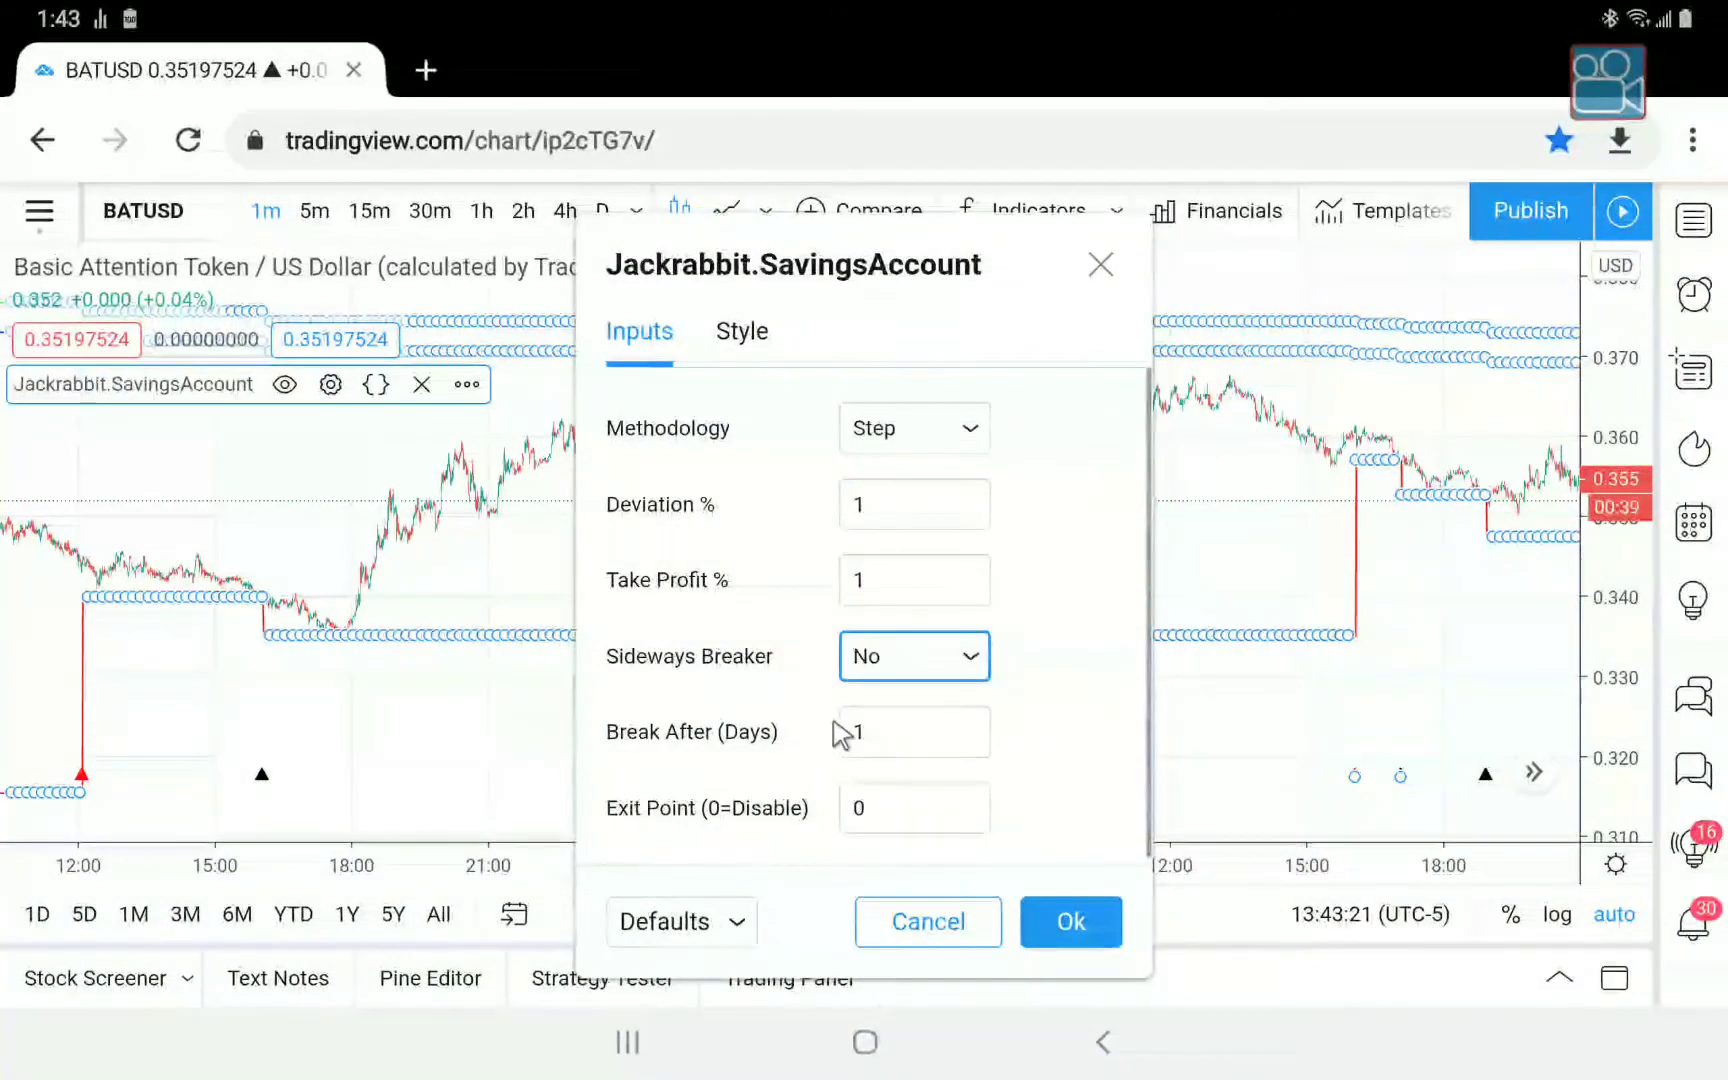
pyautogui.click(1084, 928)
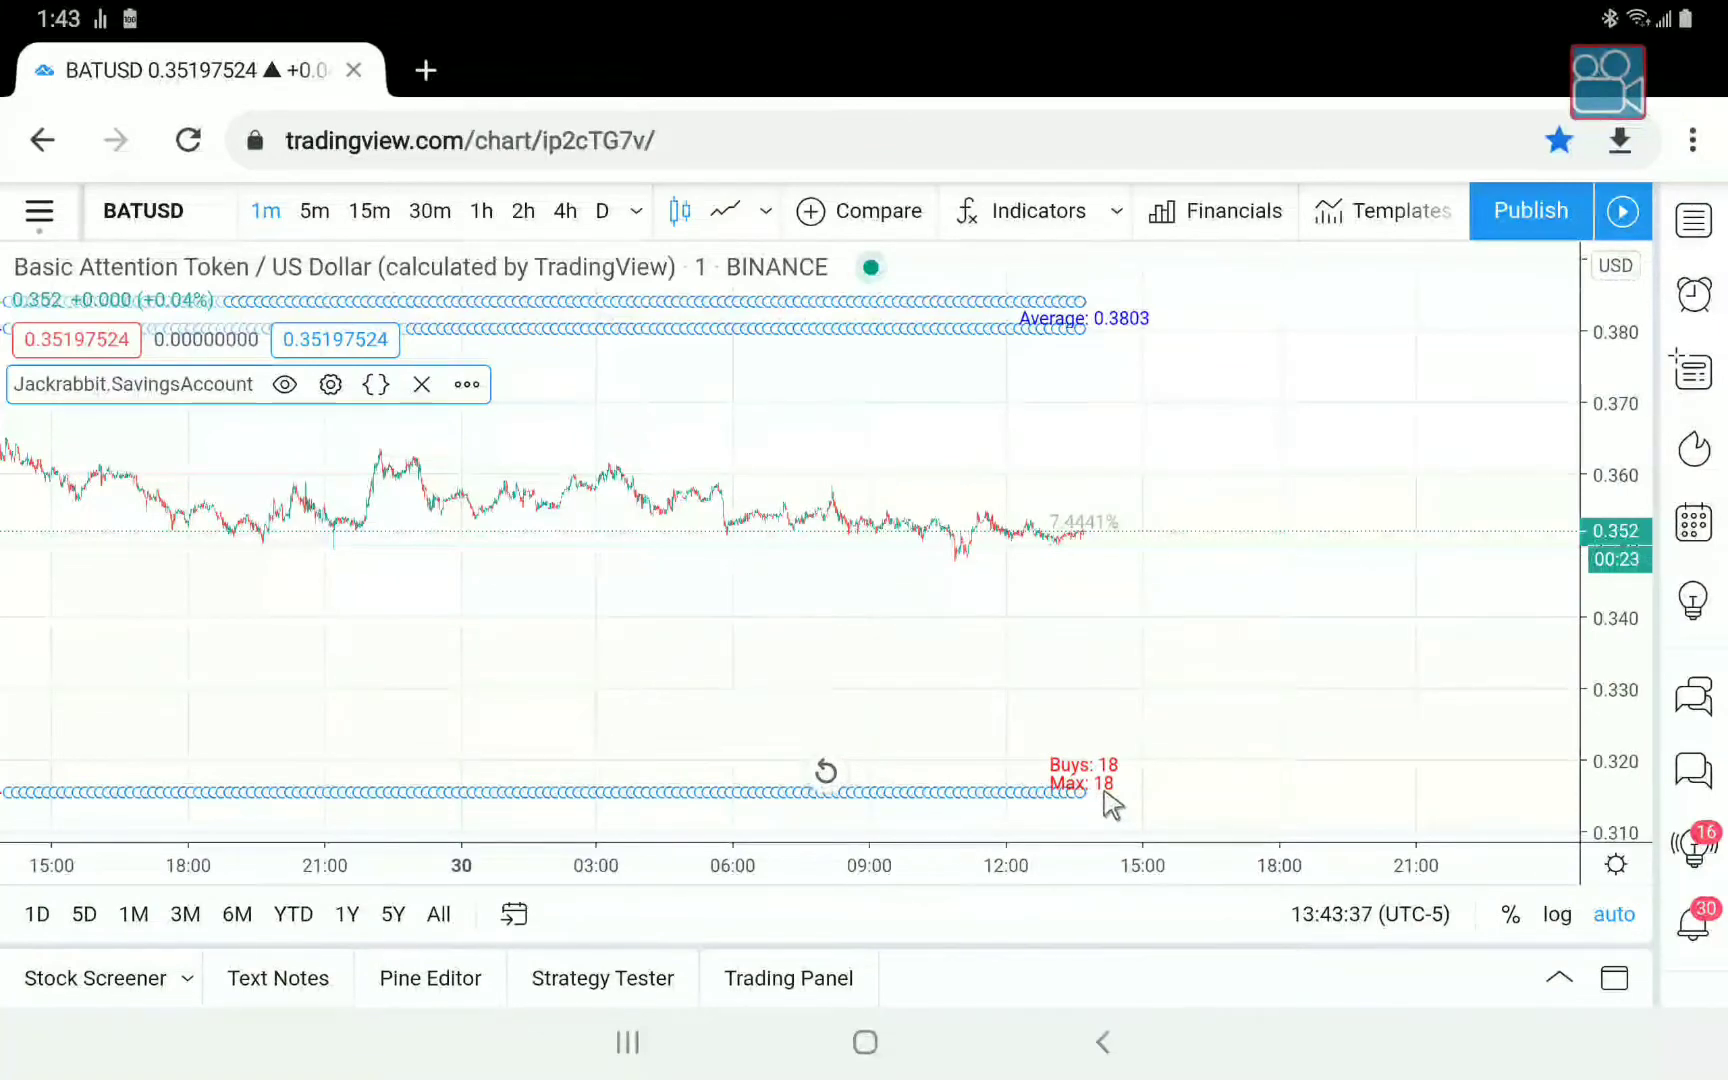
# Compare the indicator's average and buy counts on the 5m, 15m, 30m and 1h intervals, returning the chart to 5m.
pyautogui.click(313, 211)
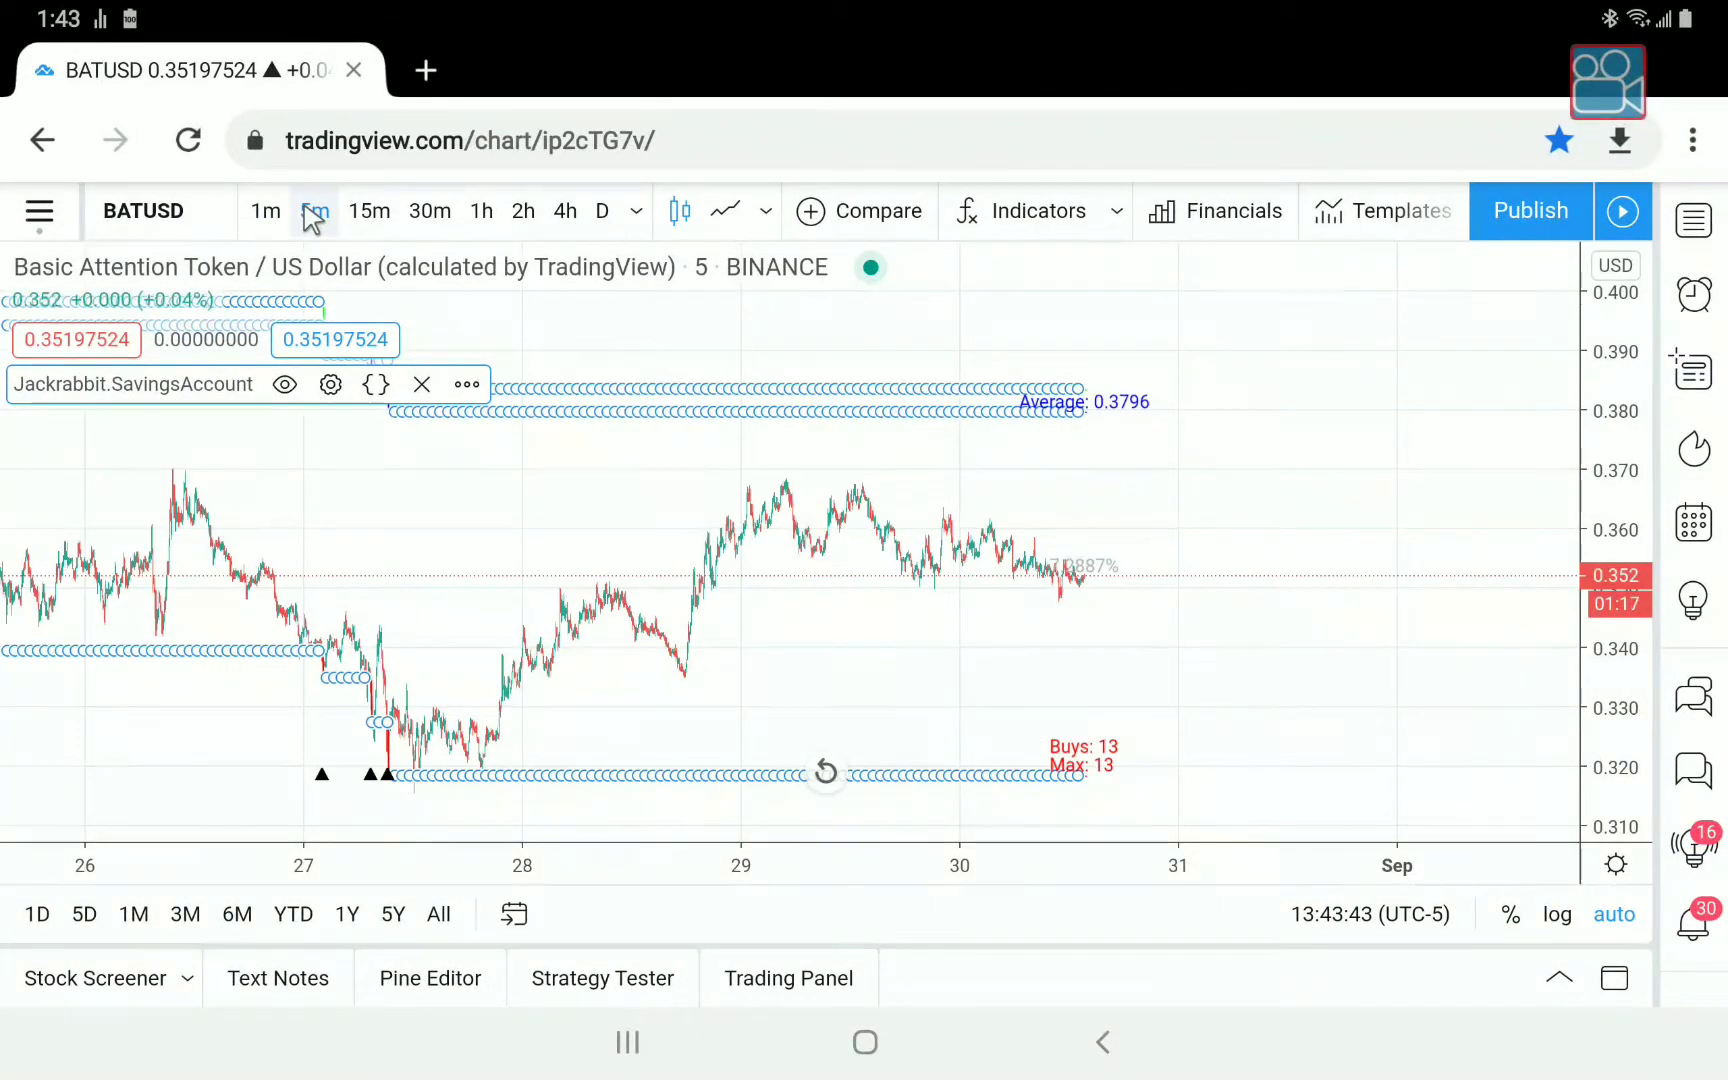
pyautogui.click(376, 210)
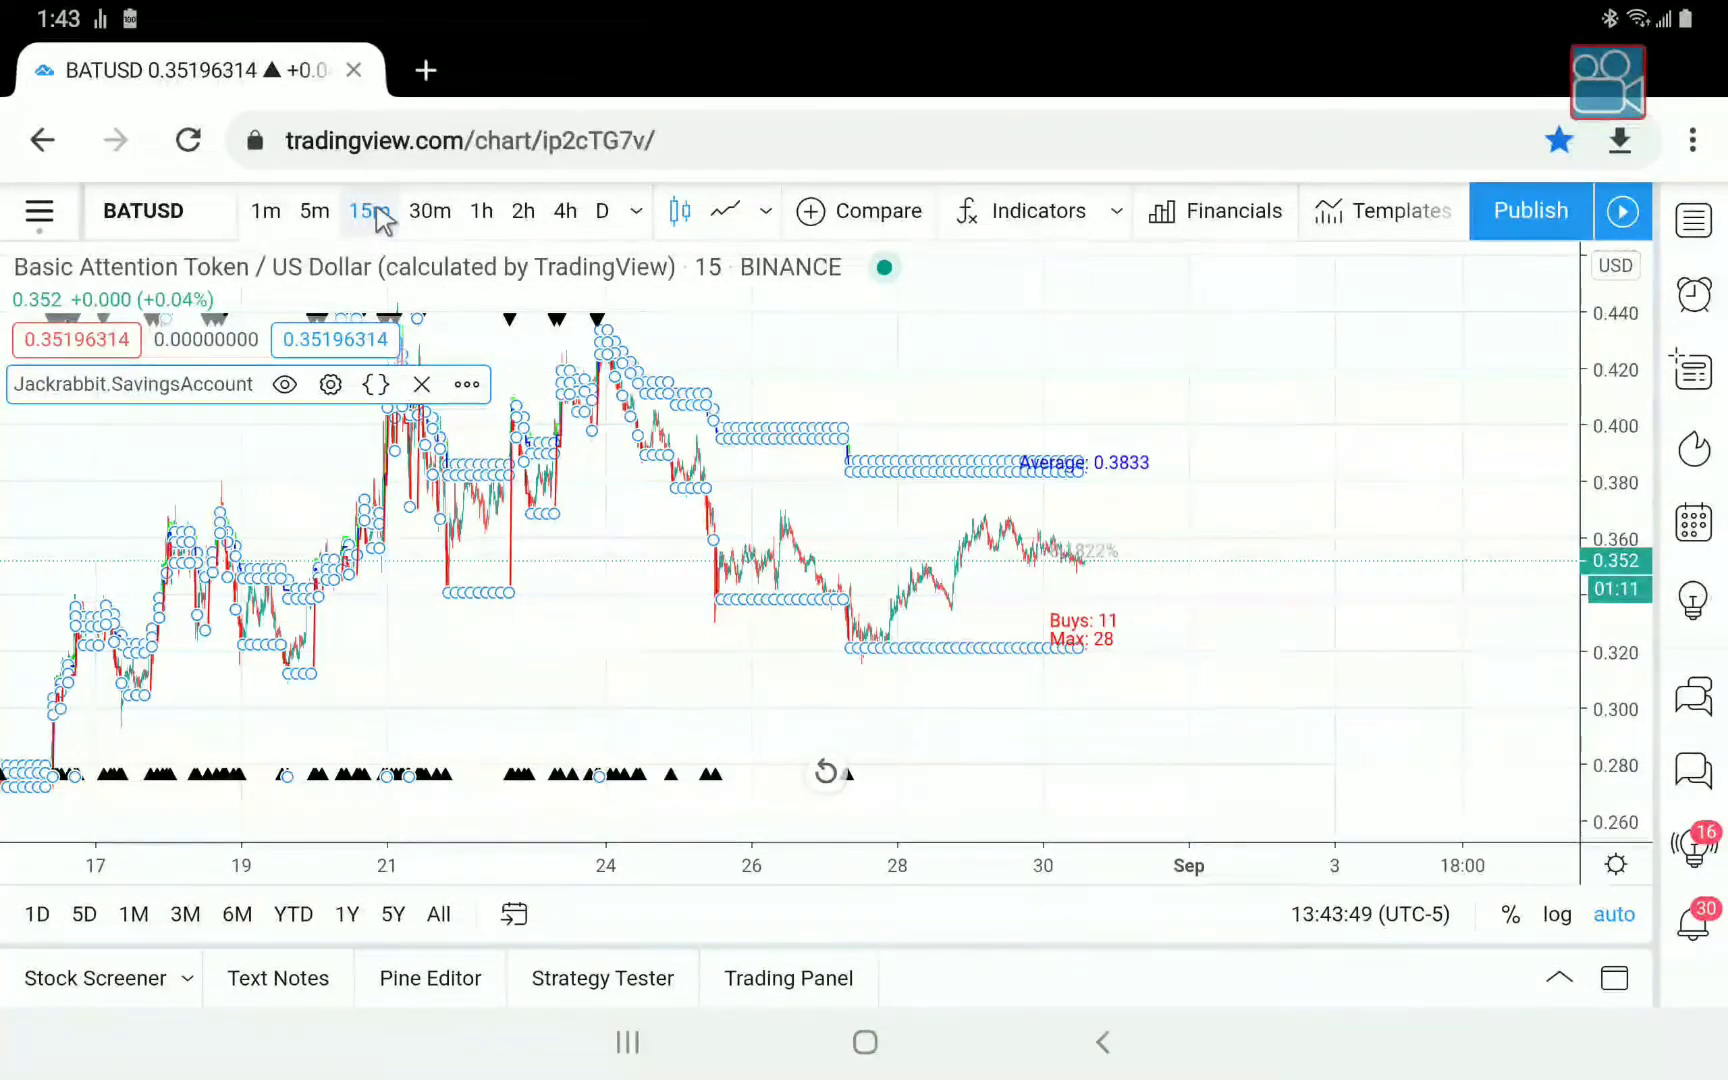
pyautogui.click(432, 212)
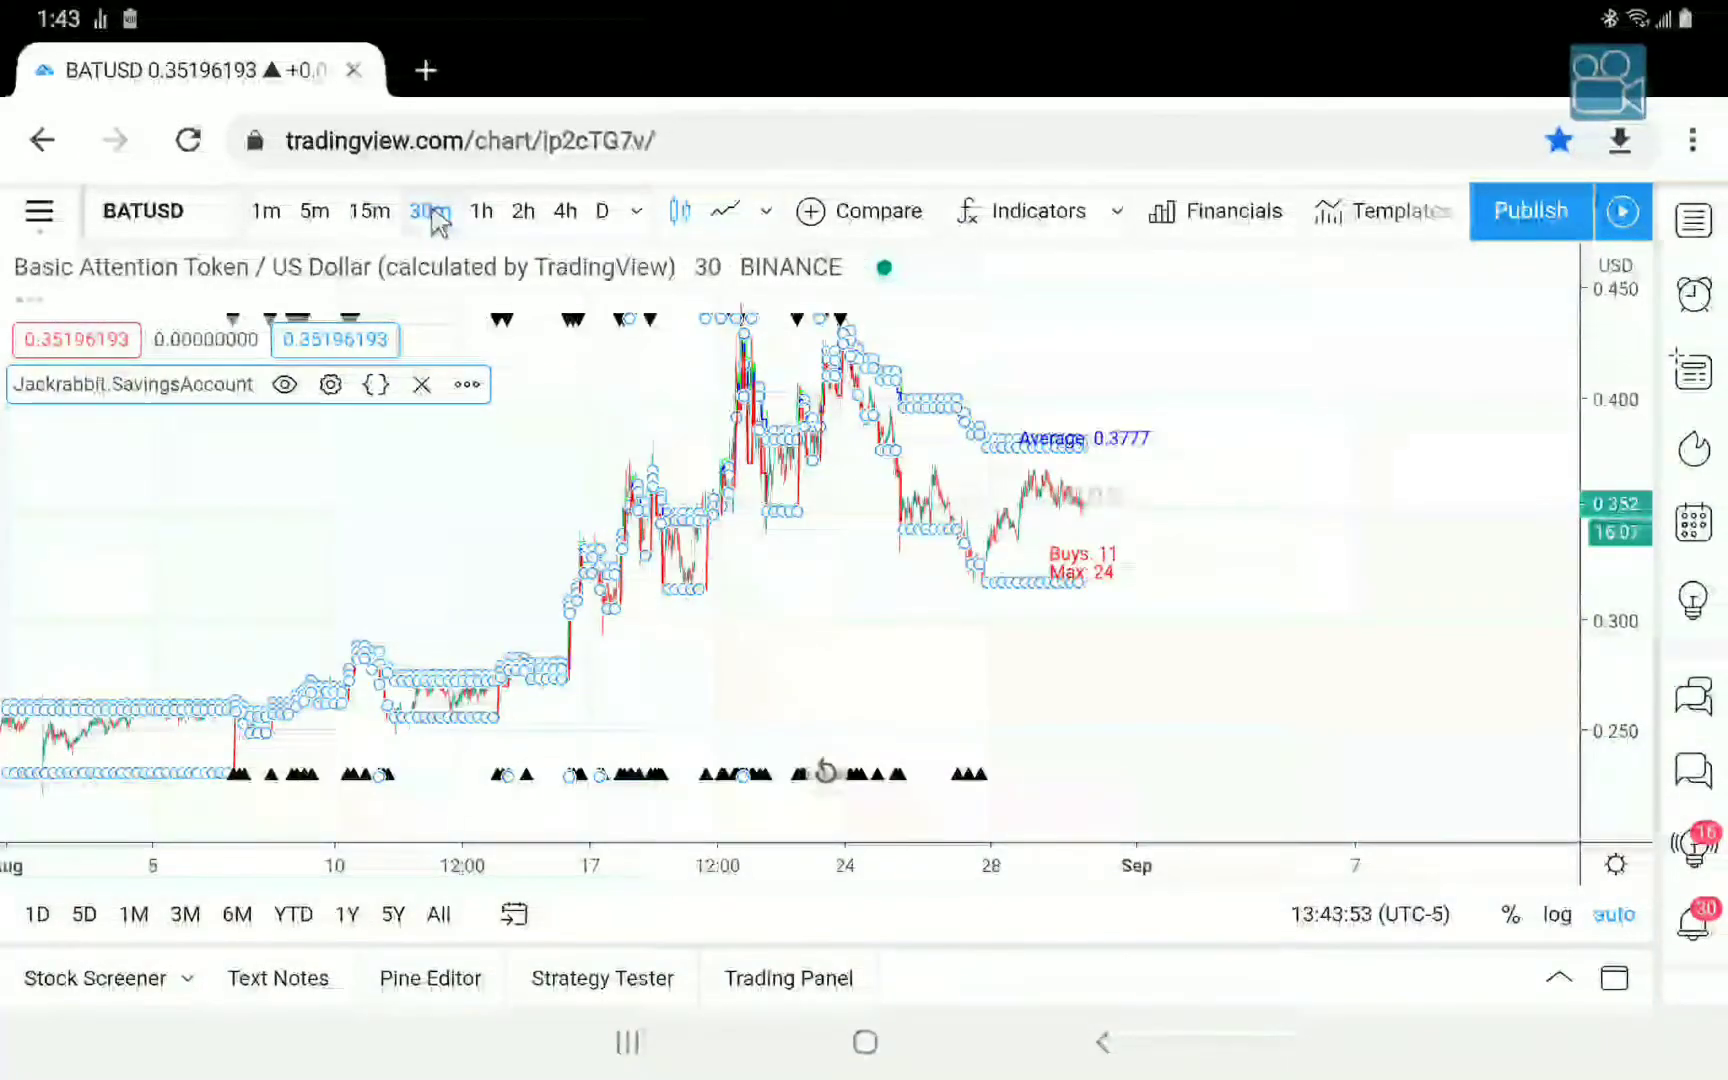
pyautogui.click(492, 213)
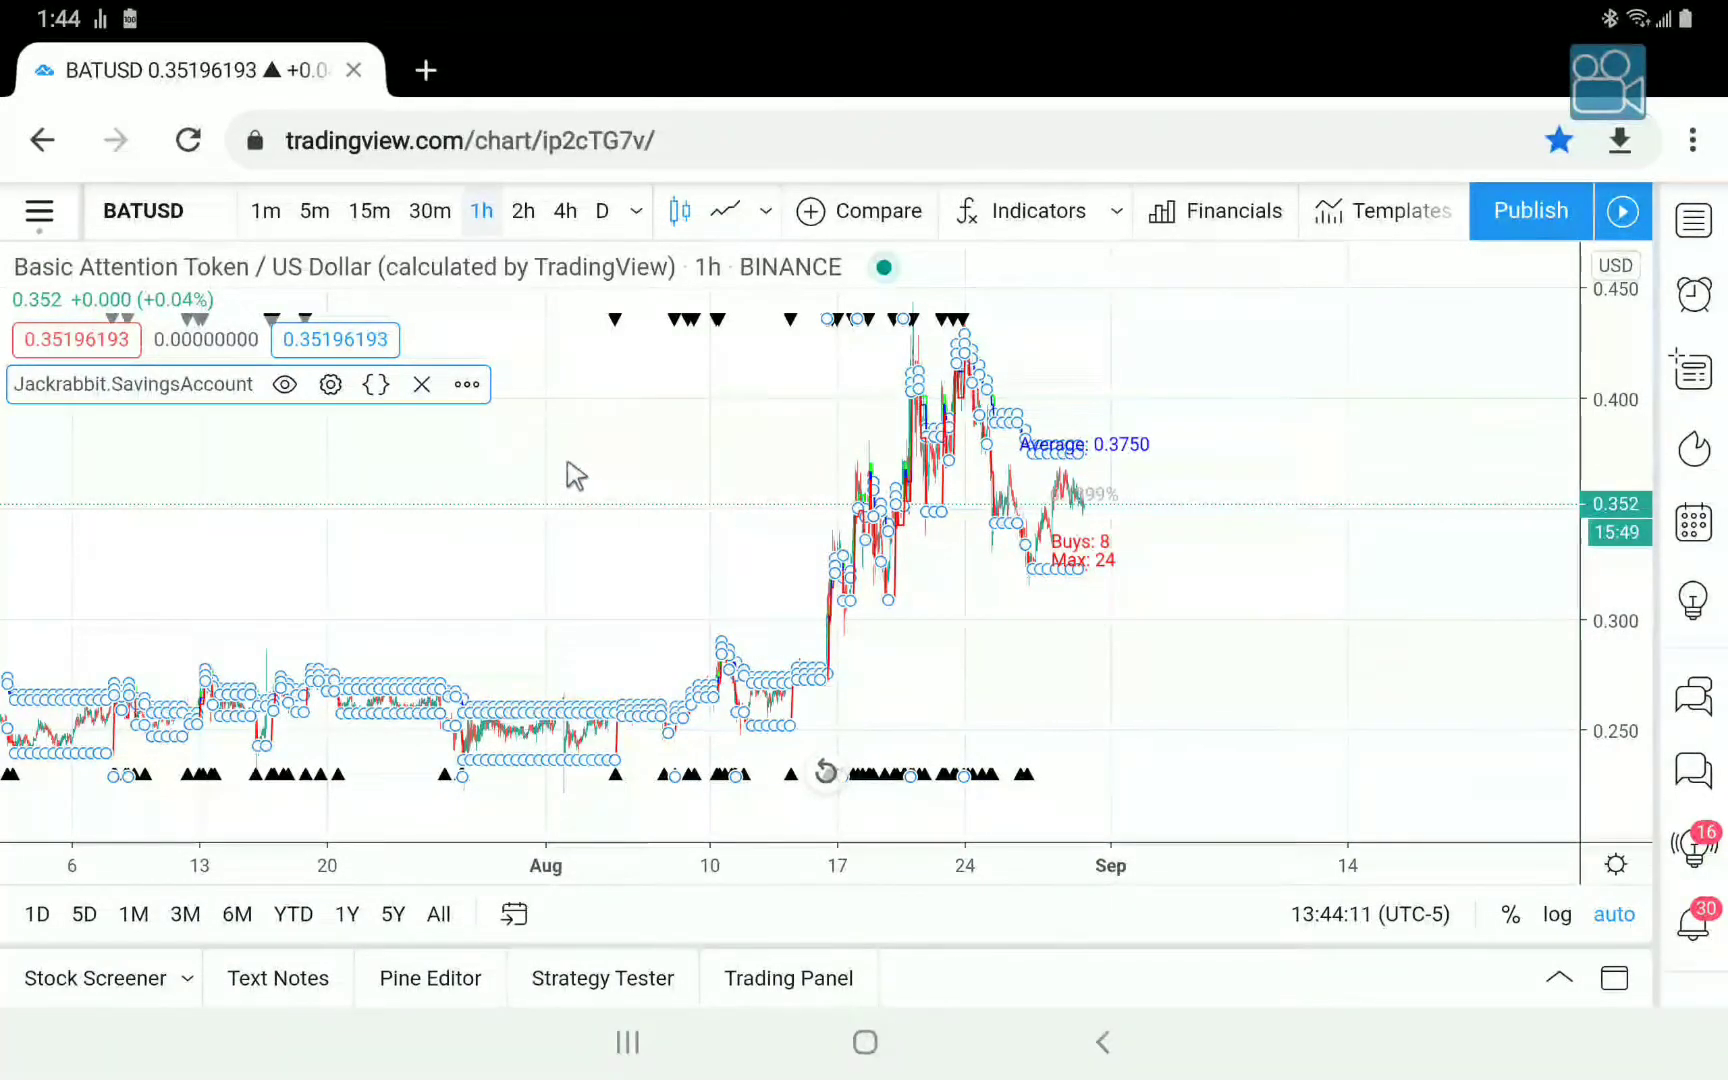
pyautogui.click(332, 222)
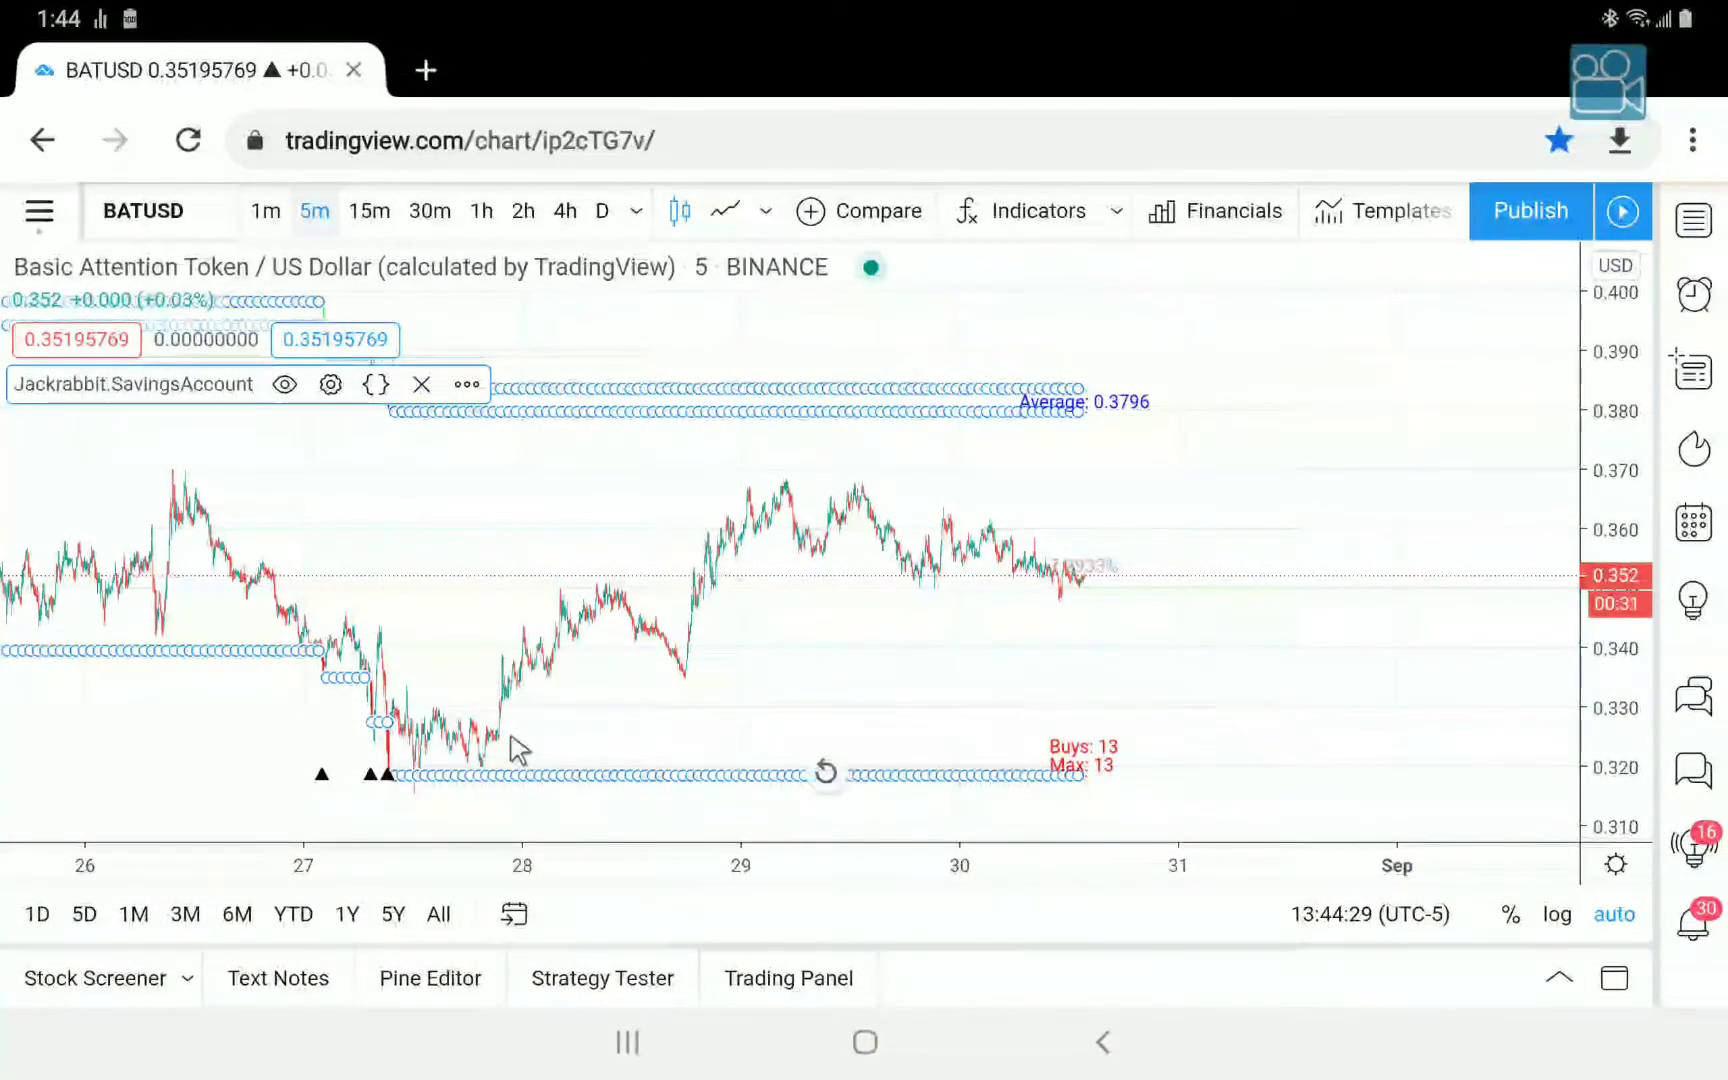
# Set the Sideways Breaker to Yes on the 5m chart and examine its effect beside the settings dialog.
pyautogui.click(331, 385)
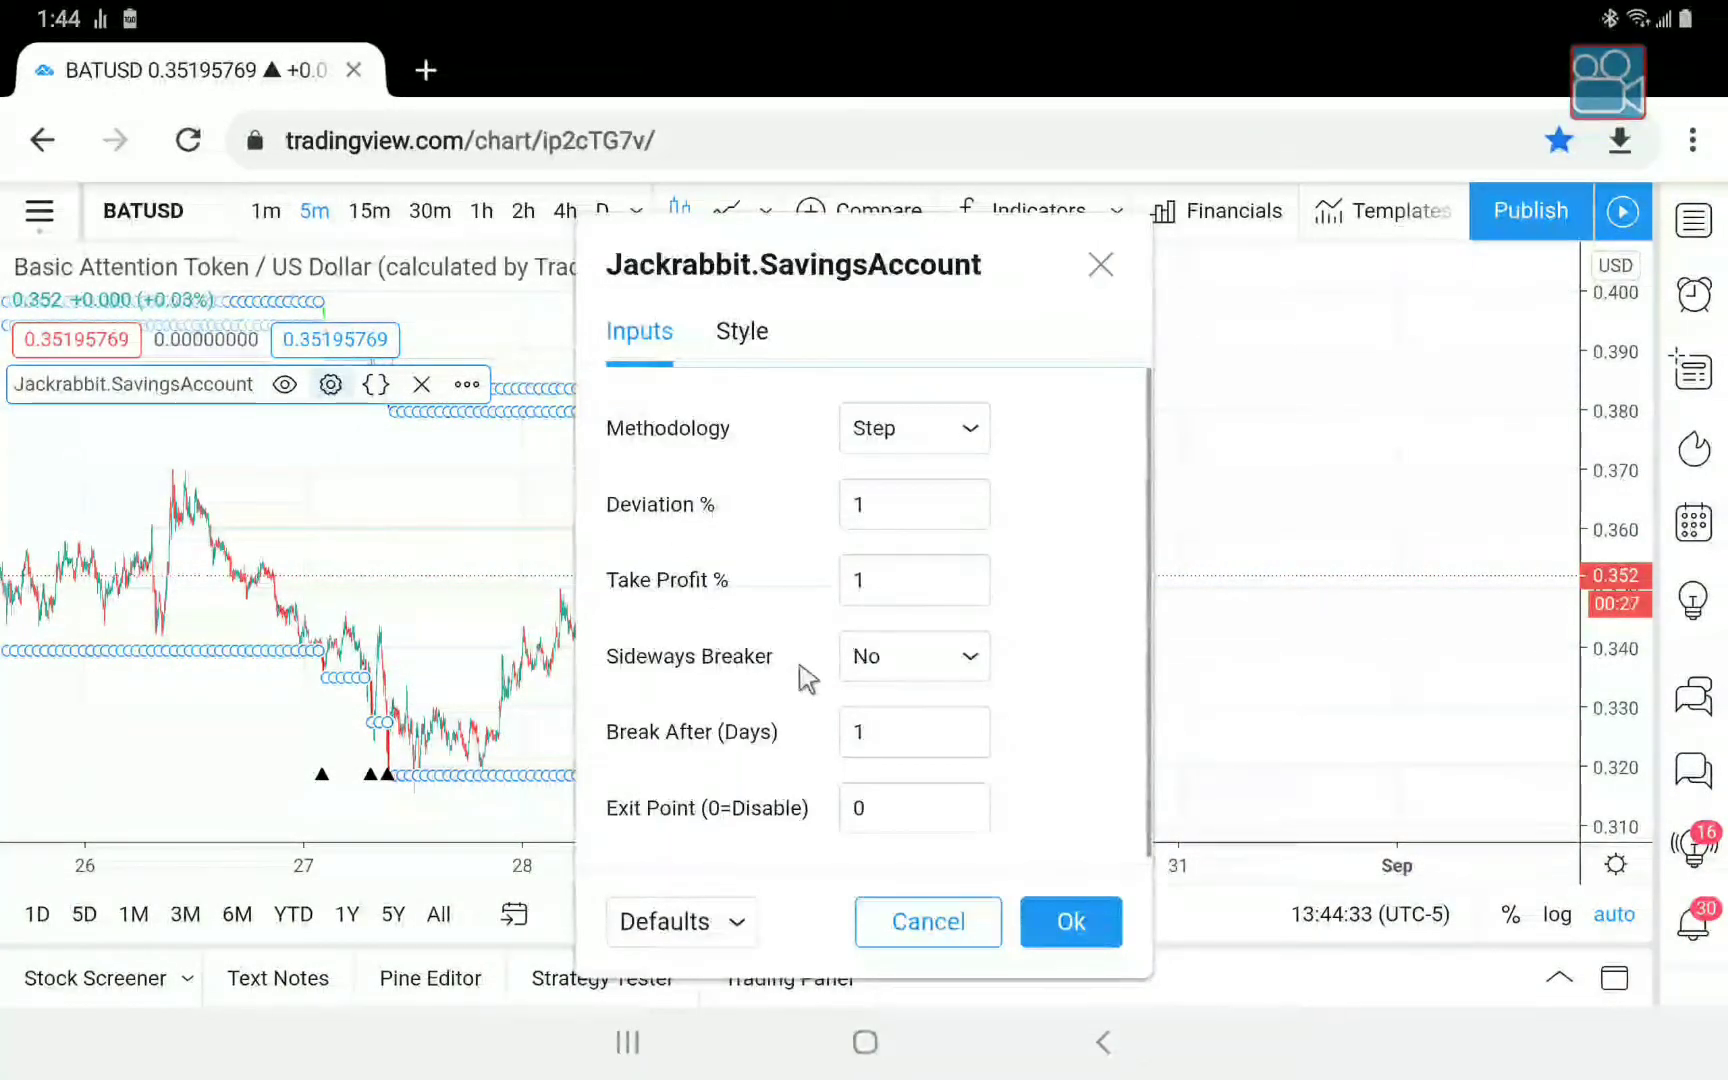
pyautogui.click(912, 662)
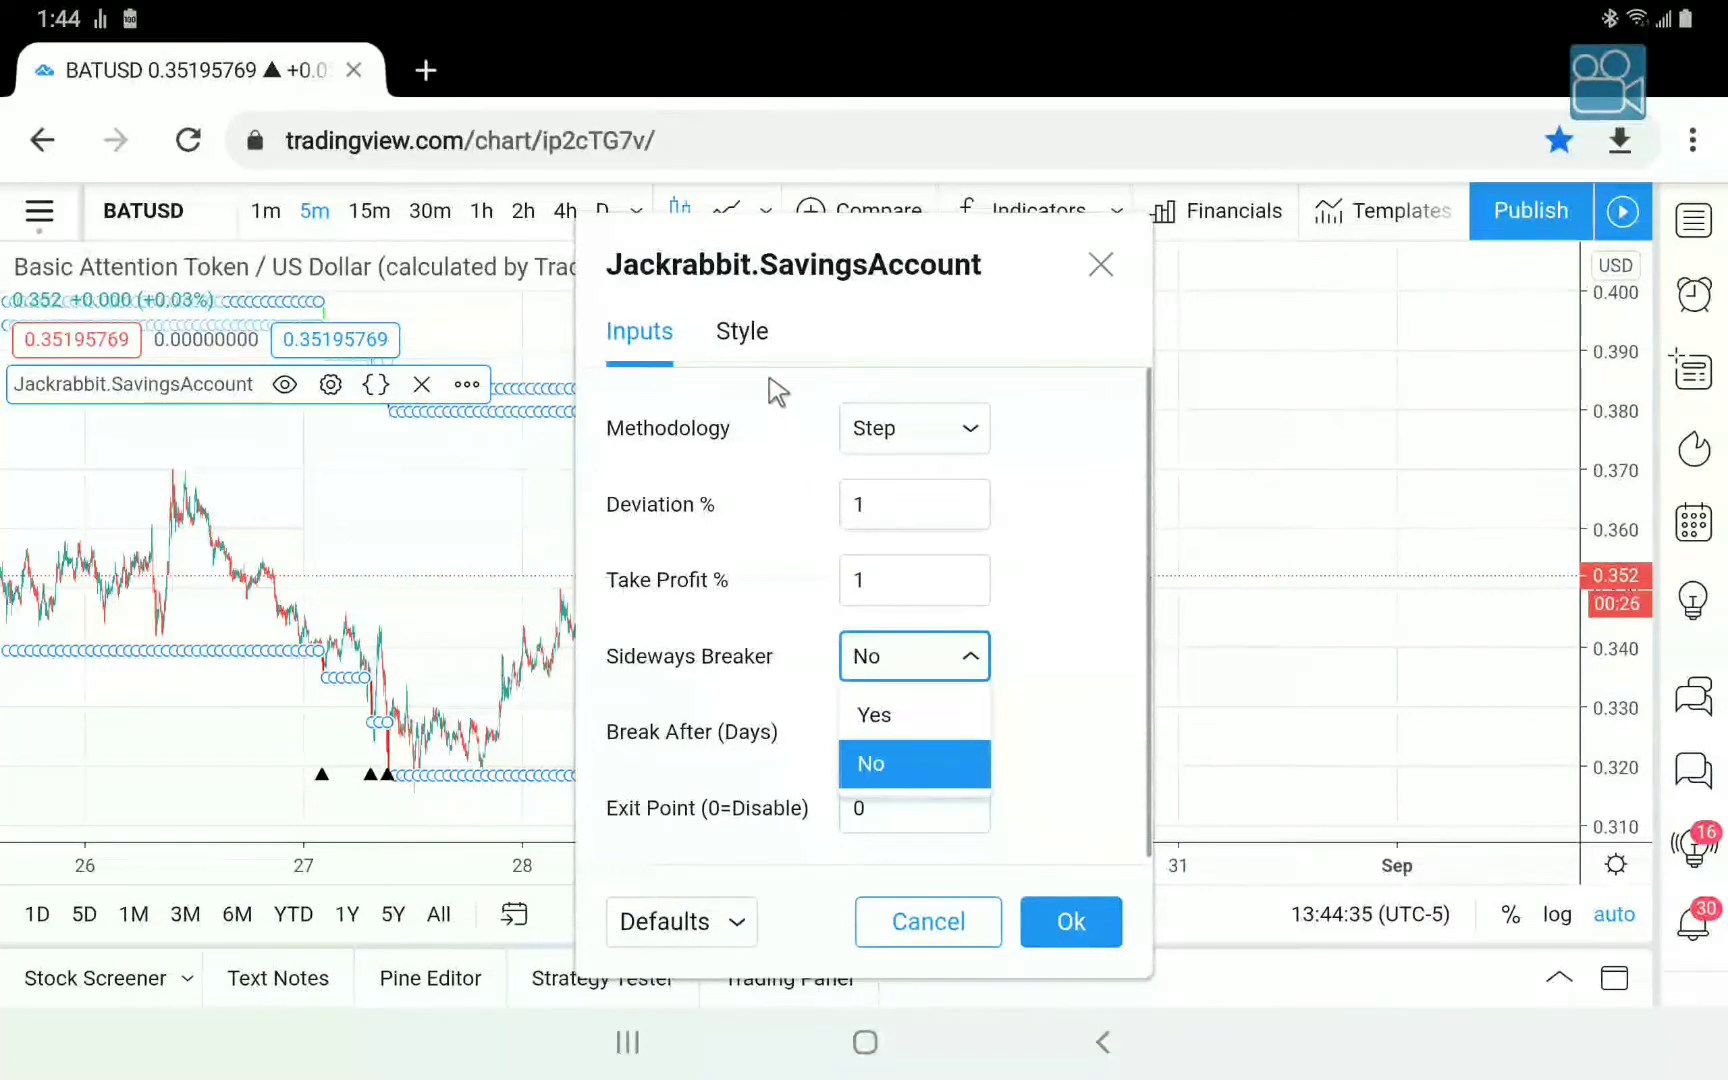
pyautogui.click(933, 714)
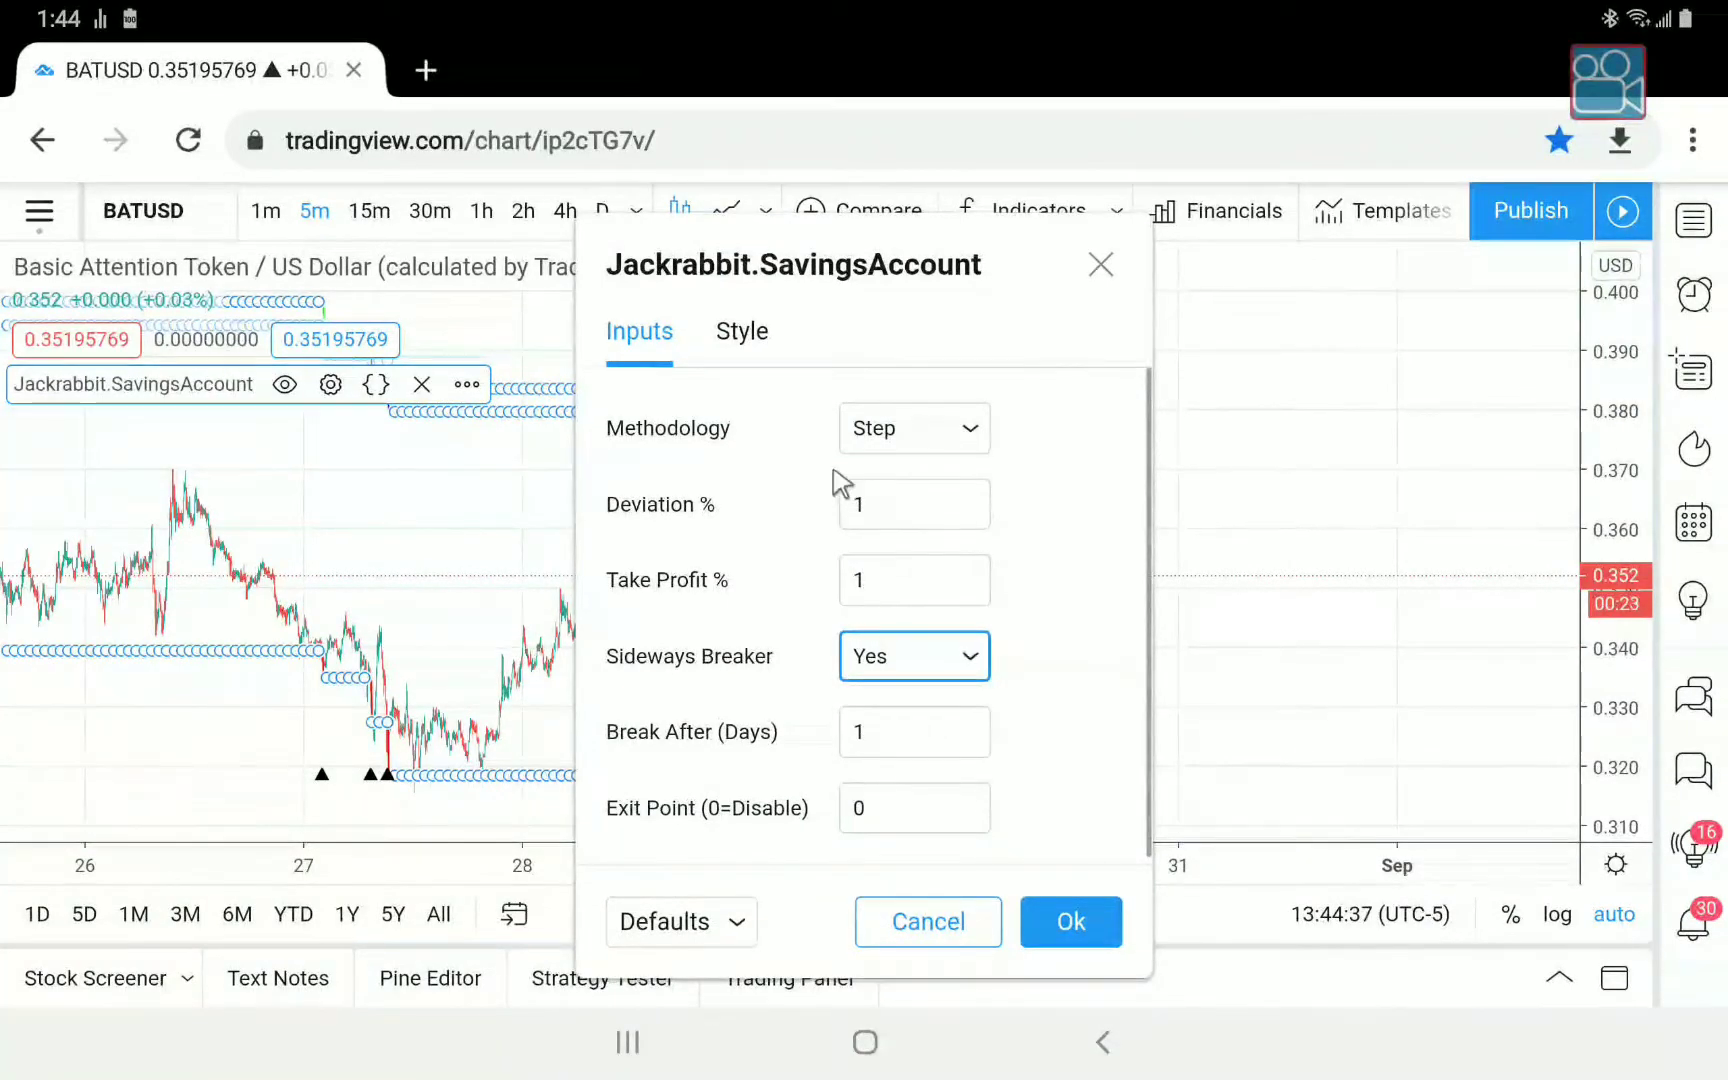
pyautogui.moveTo(764, 262); pyautogui.dragTo(208, 254)
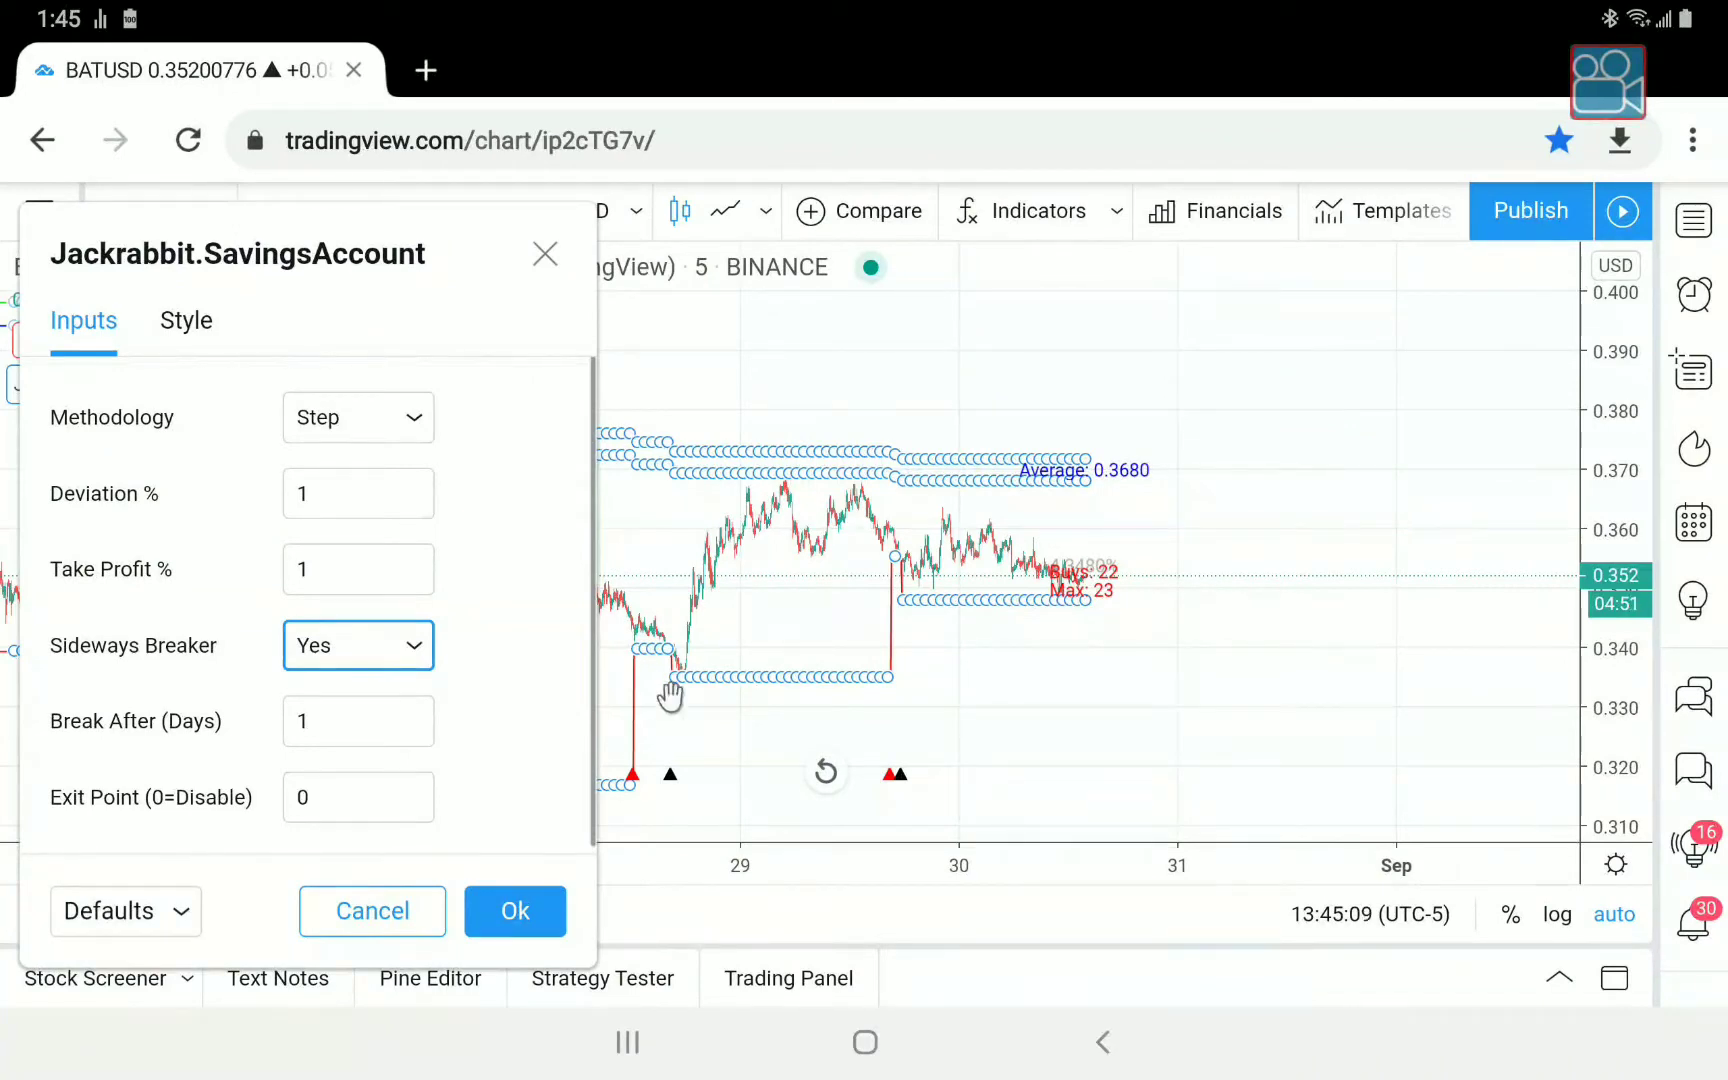
# Set the Sideways Breaker to No, check the Exit Point setting and close the indicator's settings.
pyautogui.click(313, 655)
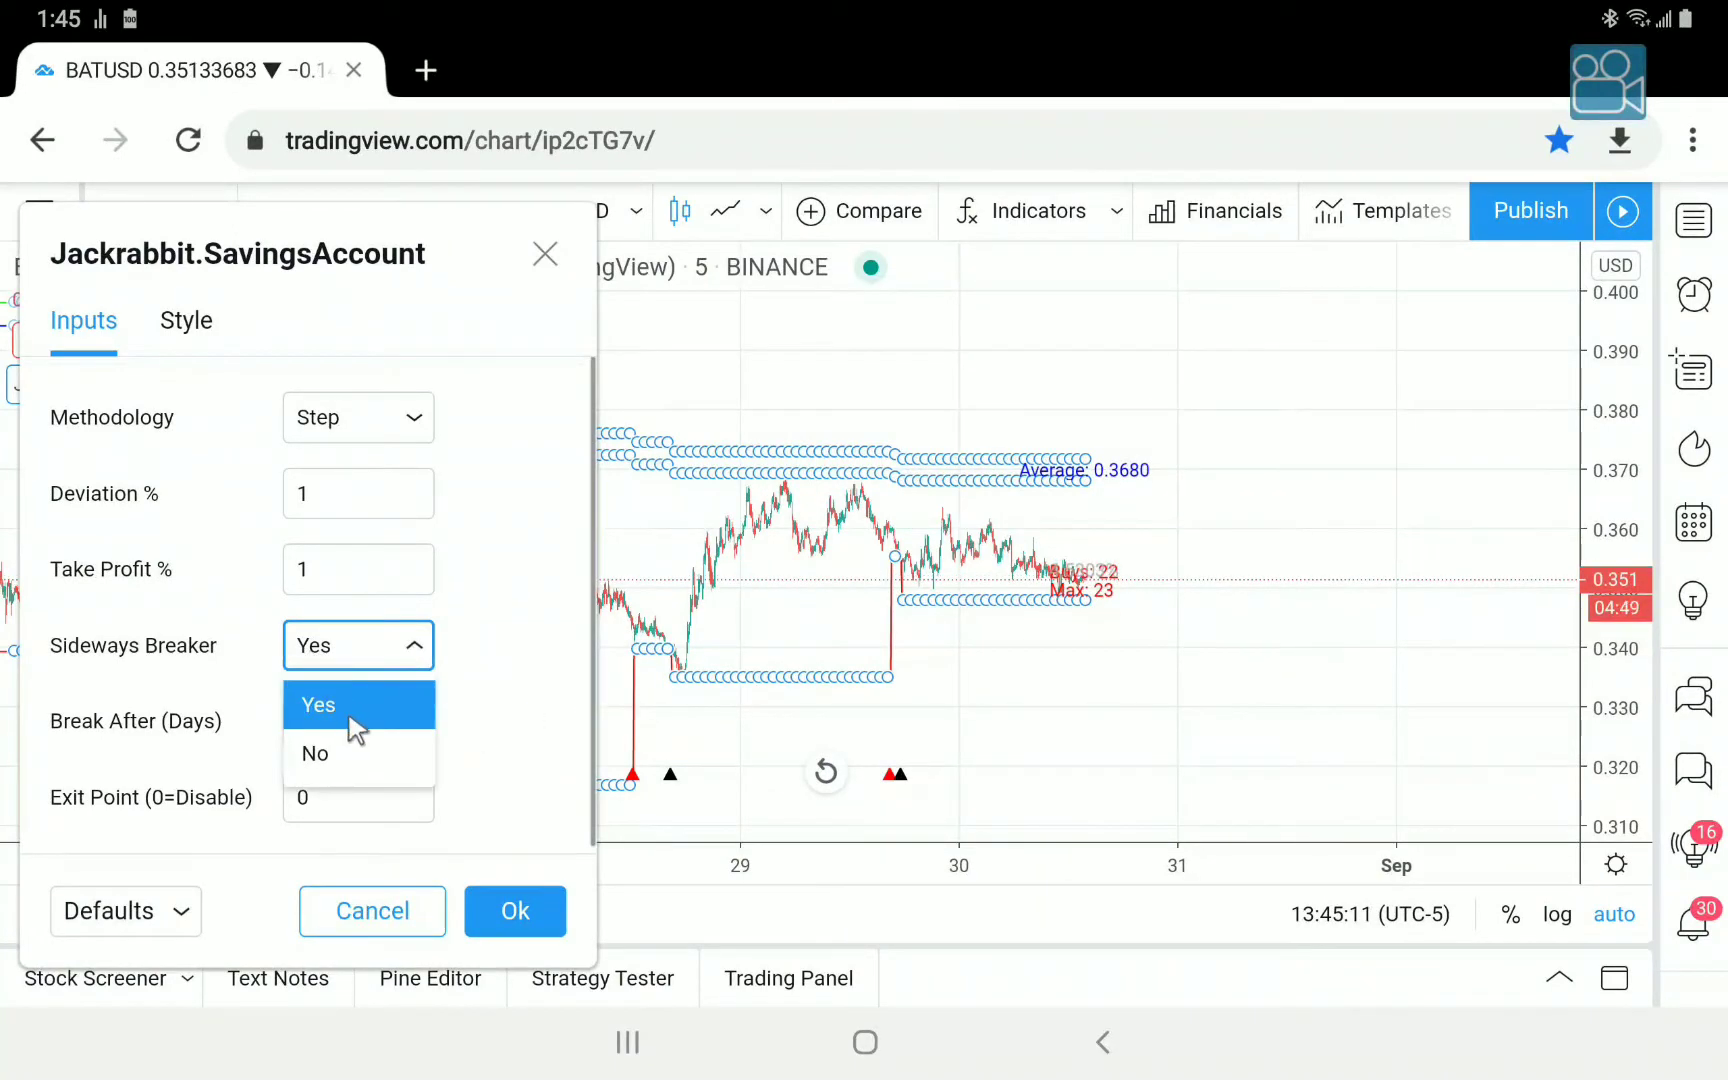
pyautogui.click(357, 752)
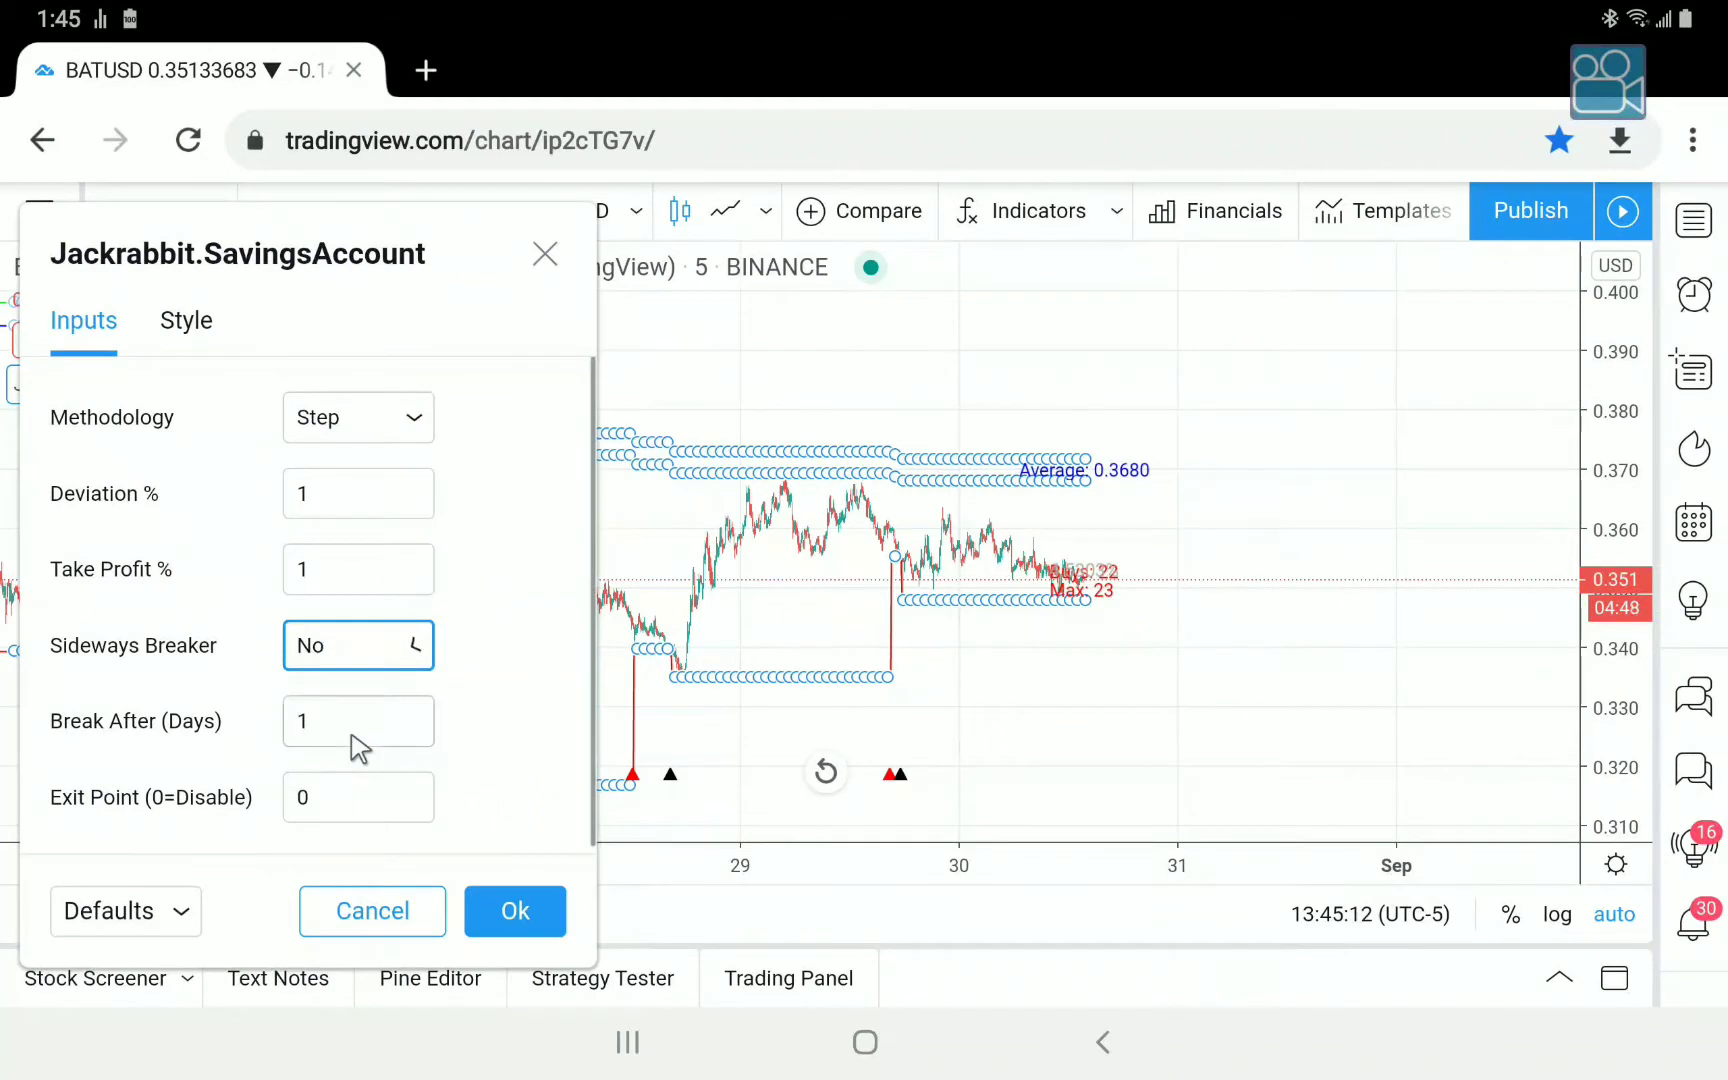
pyautogui.click(366, 798)
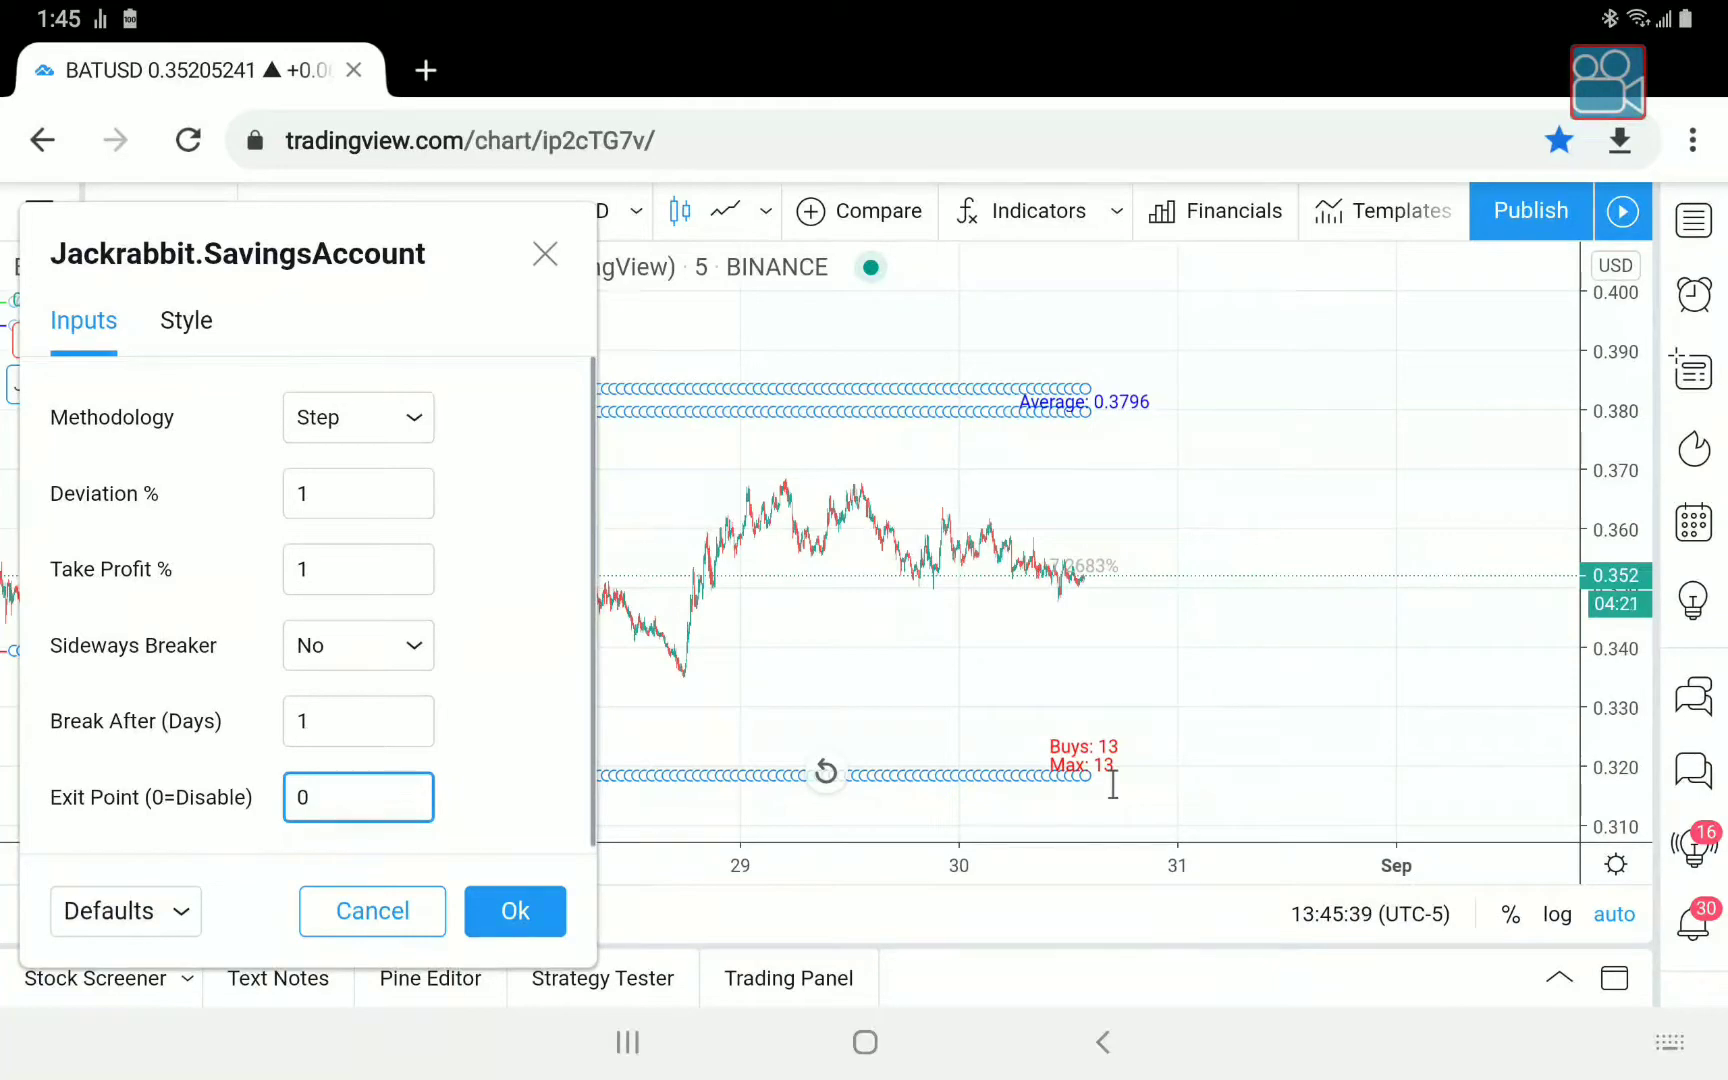
pyautogui.press('Return')
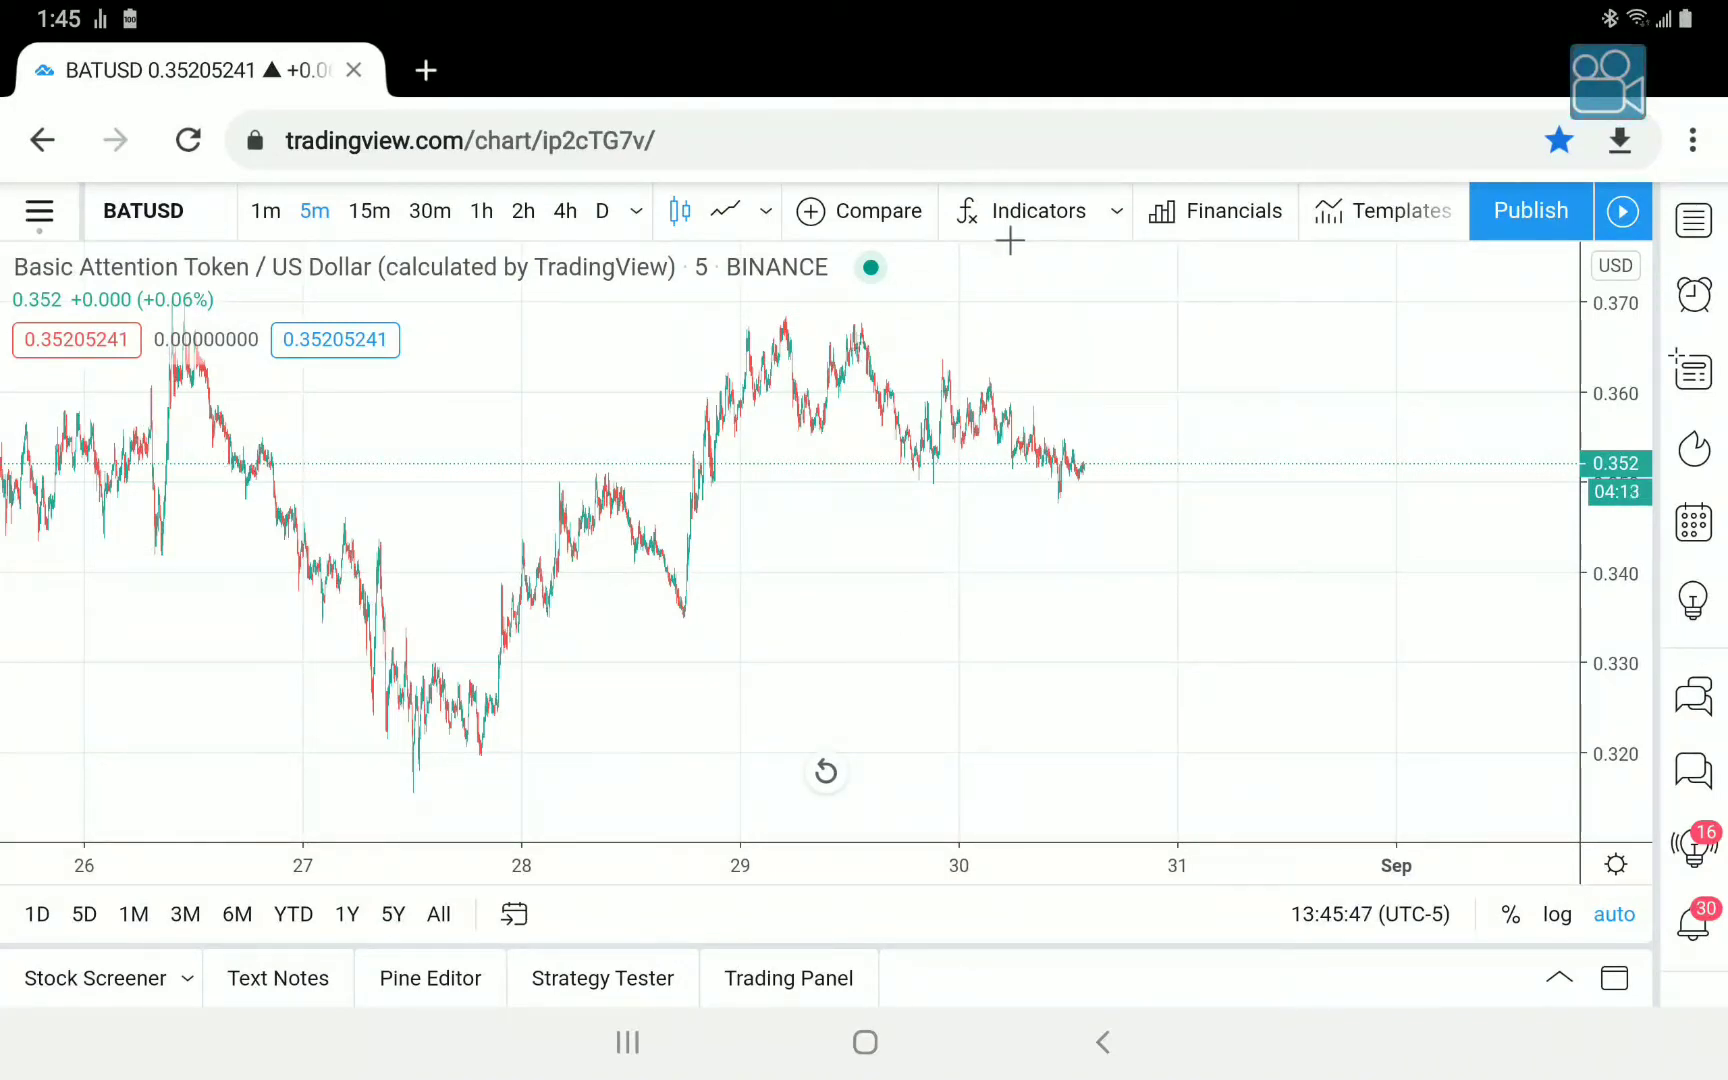
# Add the Jackrabbit.SavingsAccount indicator from the favorite indicators to the 5m BATUSD chart.
pyautogui.click(1115, 211)
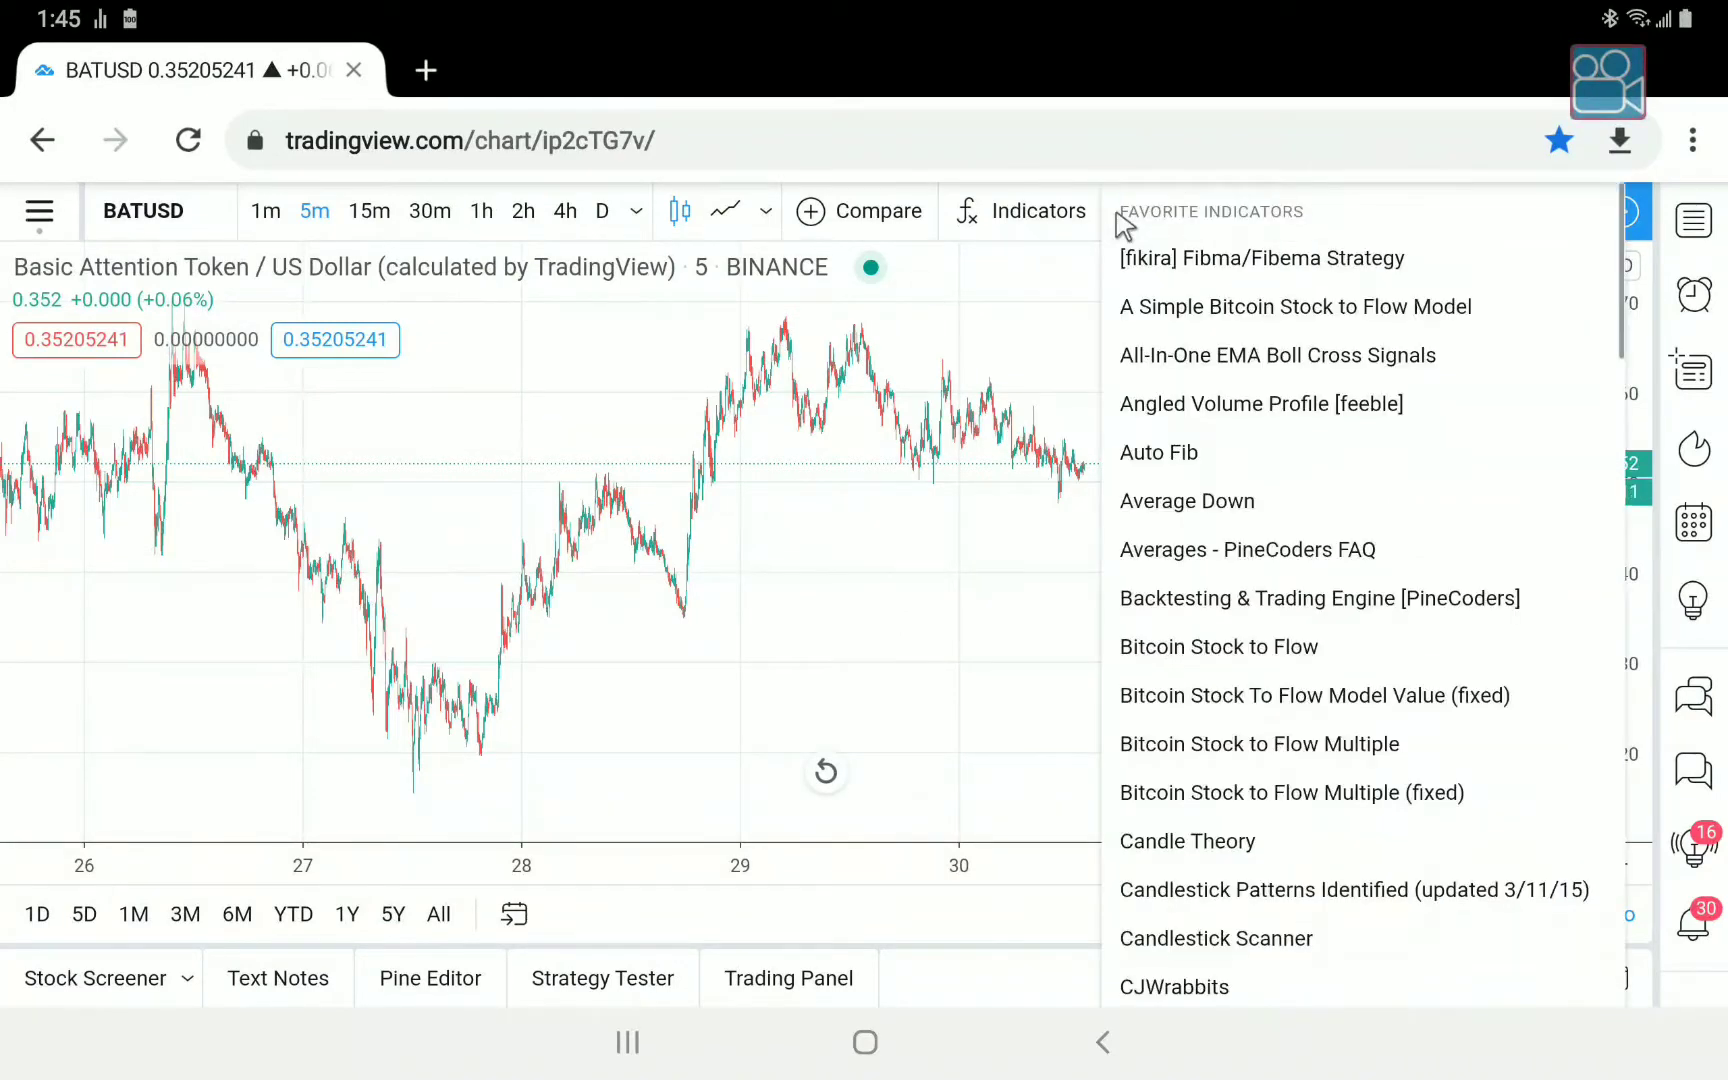
pyautogui.scroll(-5, 1340, 650)
pyautogui.scroll(-2, 1336, 670)
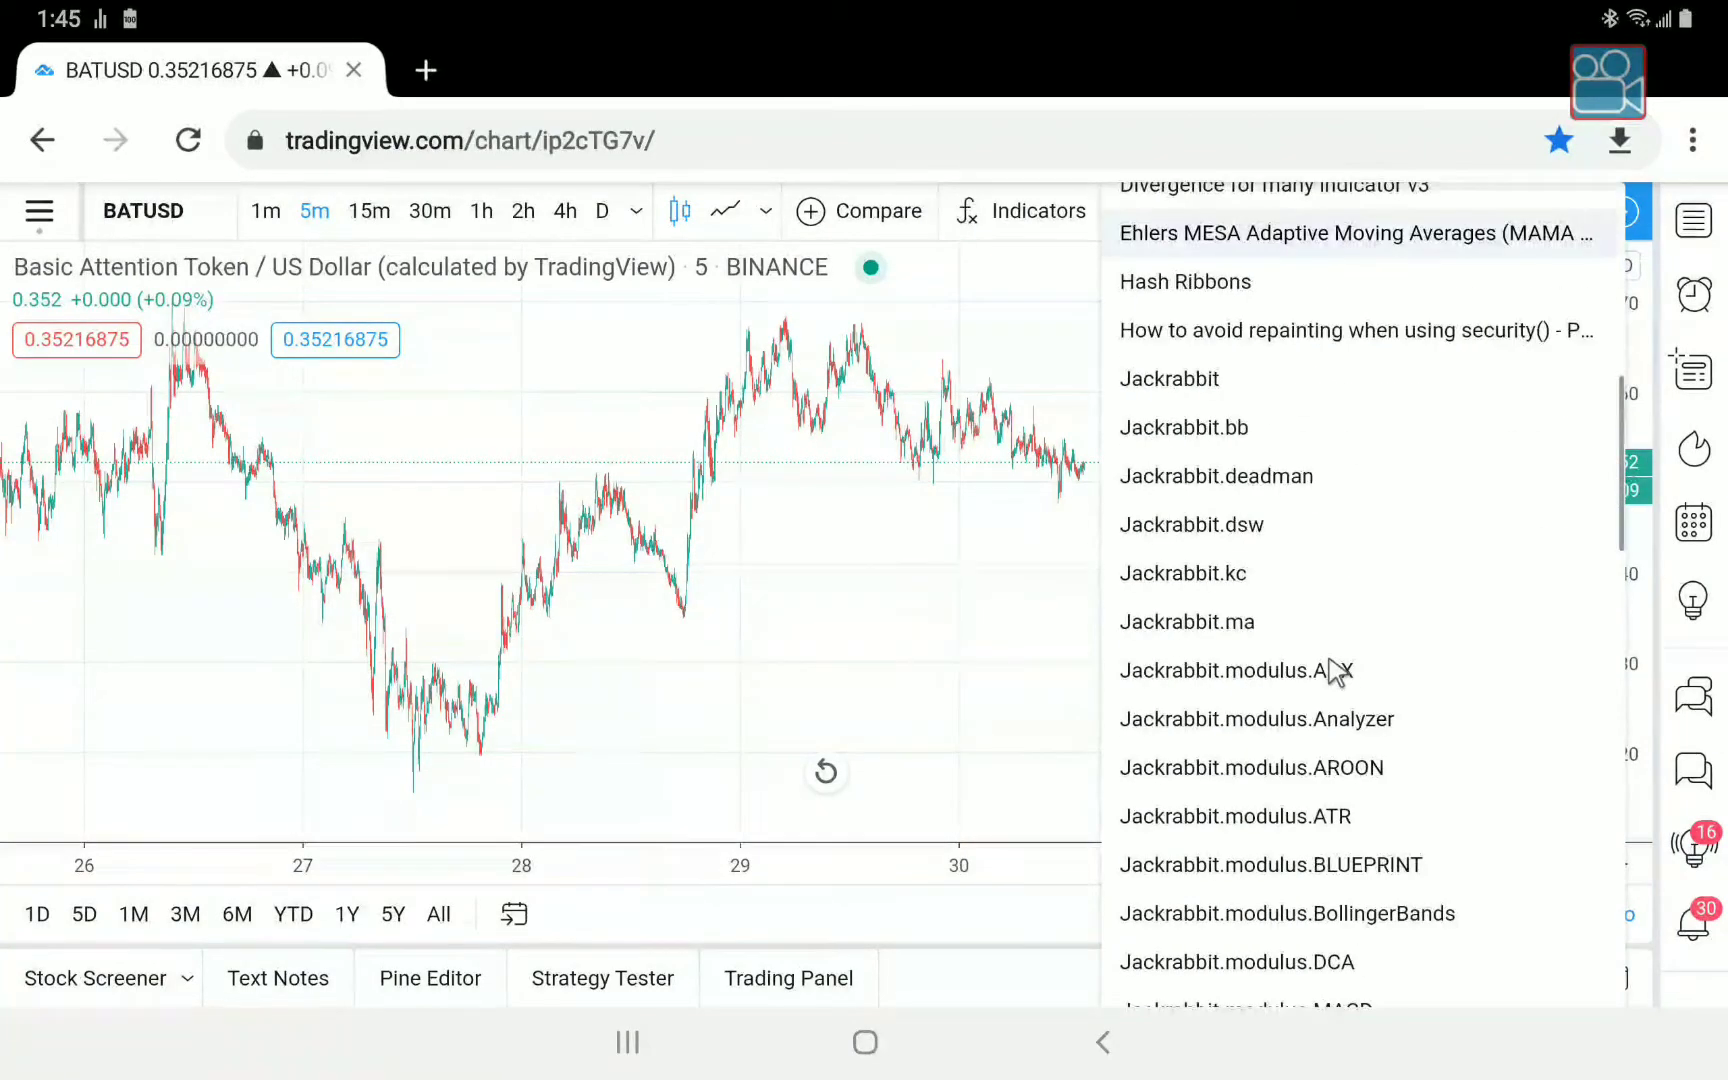
pyautogui.scroll(-3, 1310, 670)
pyautogui.scroll(-4, 1297, 670)
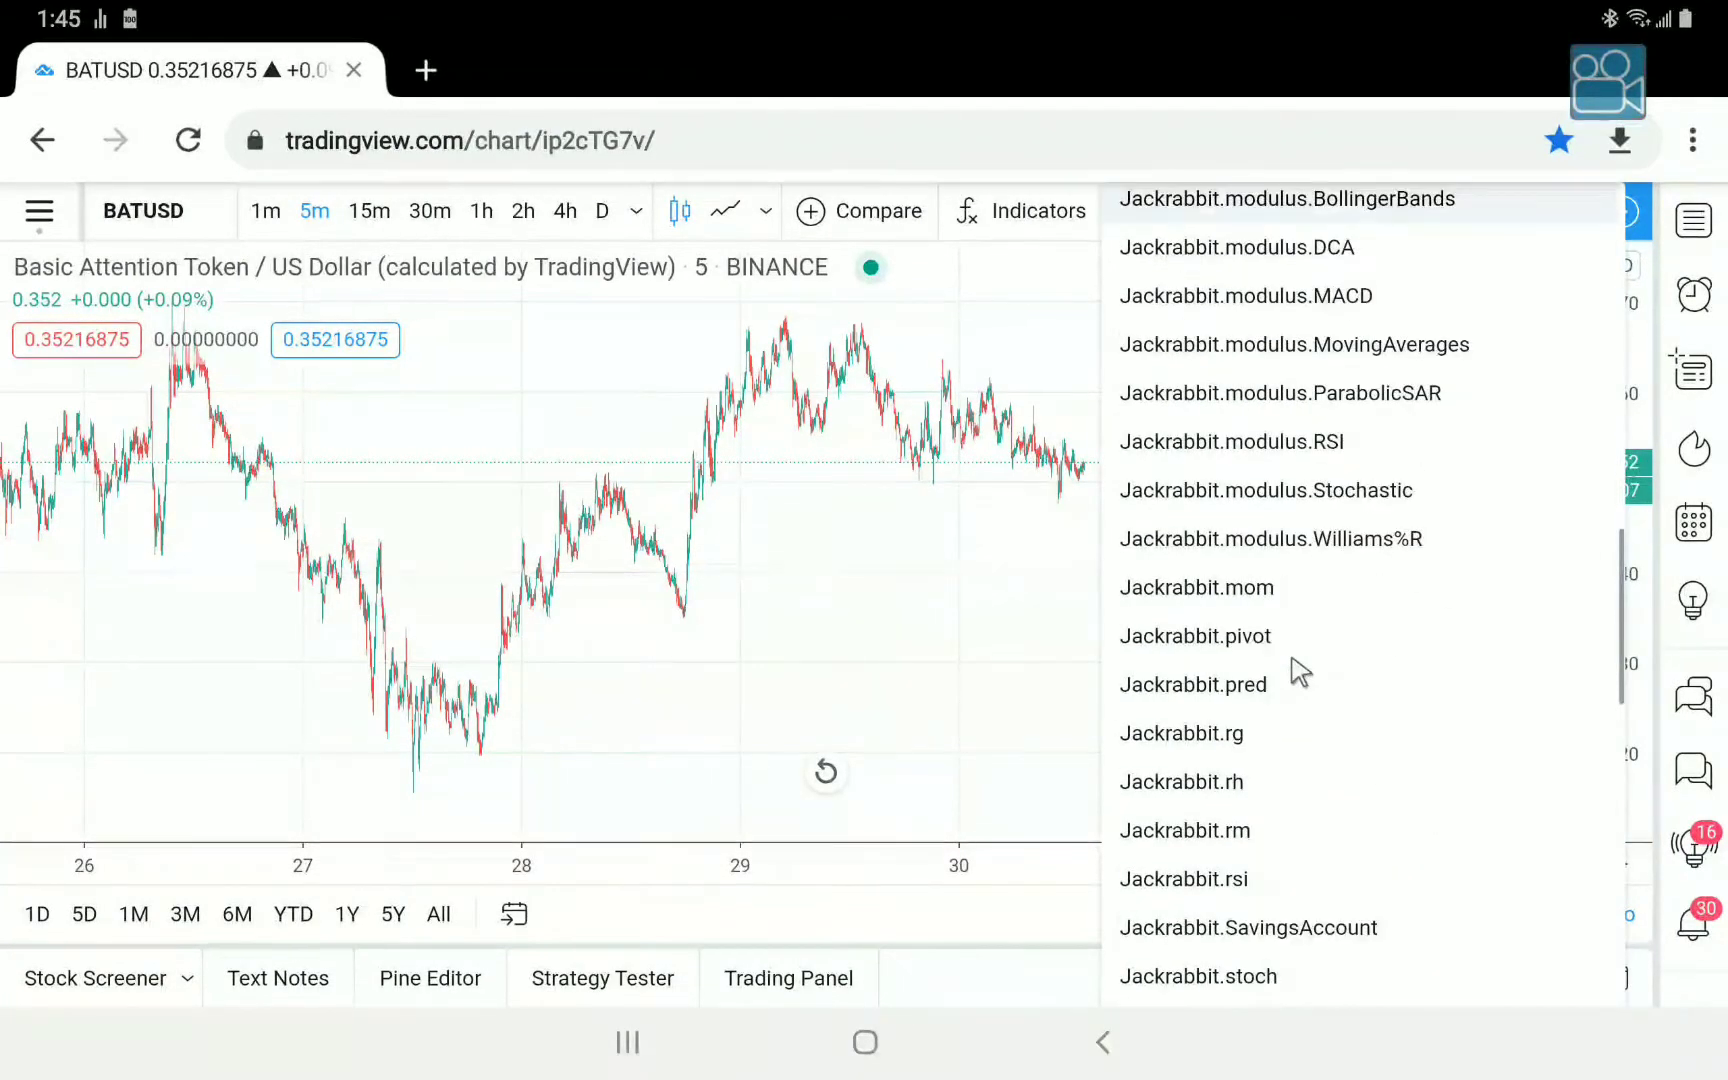
pyautogui.scroll(-2, 1300, 672)
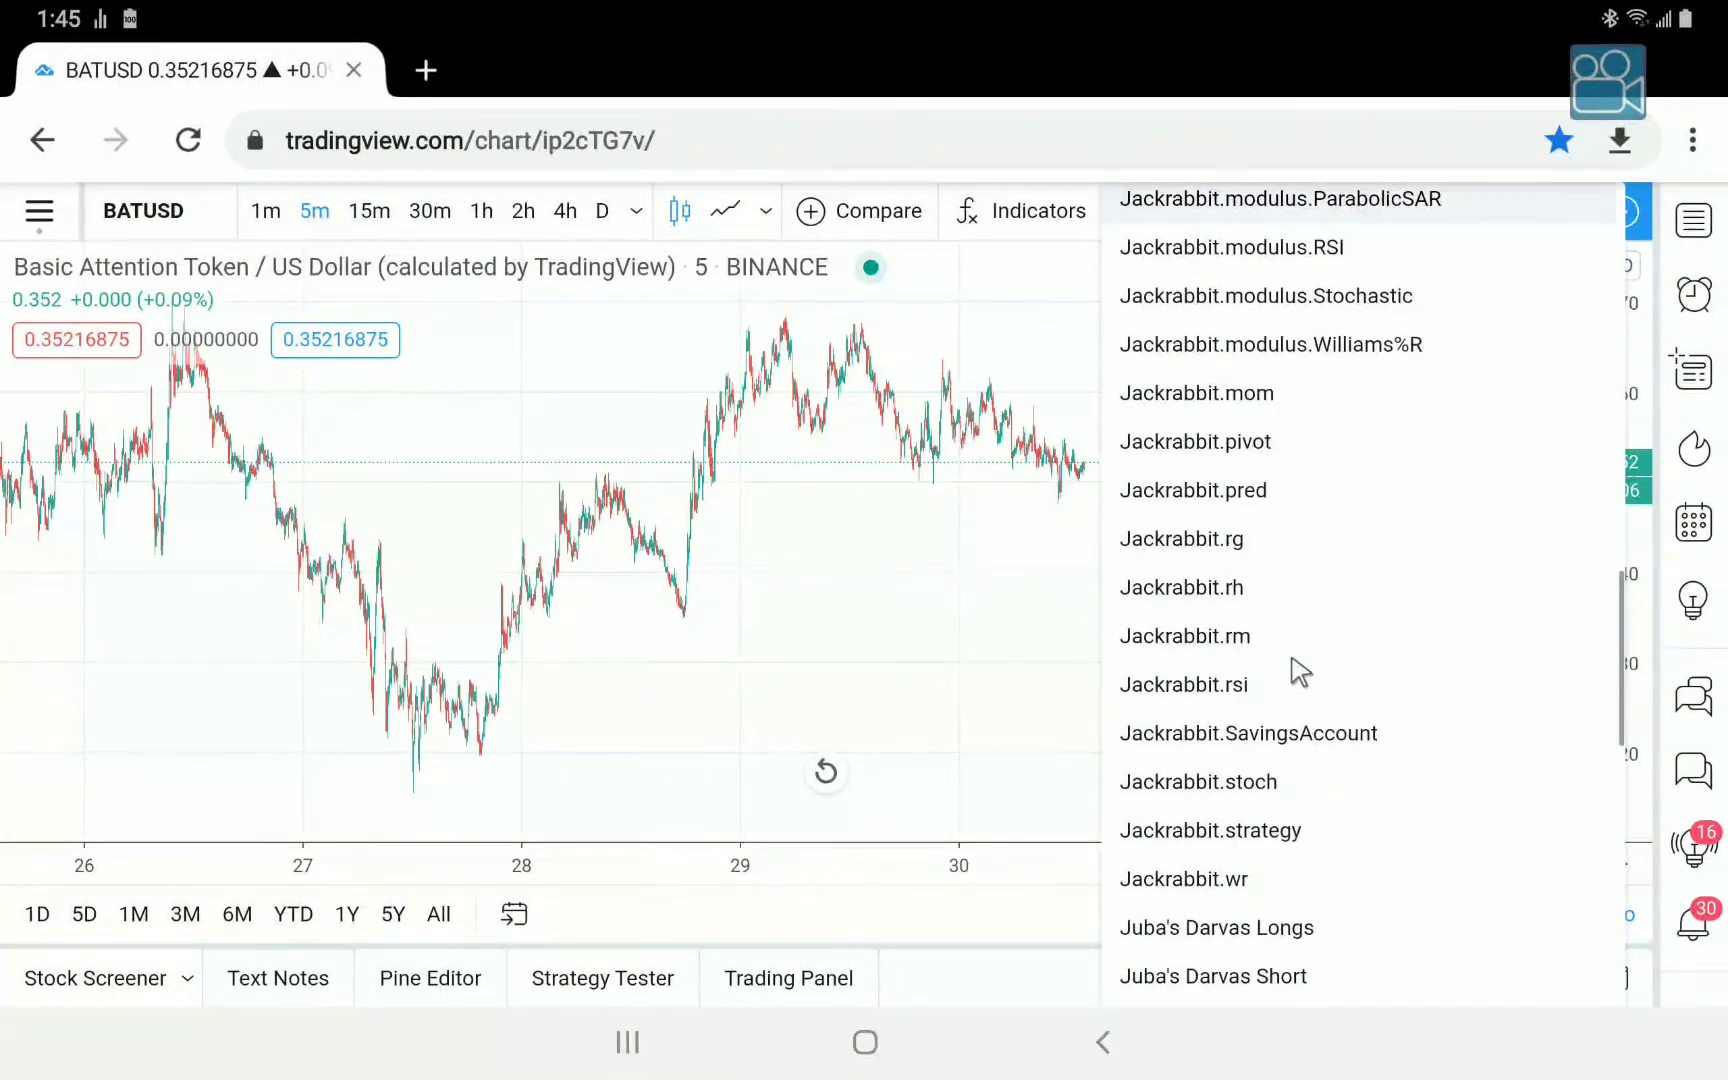
pyautogui.click(1330, 737)
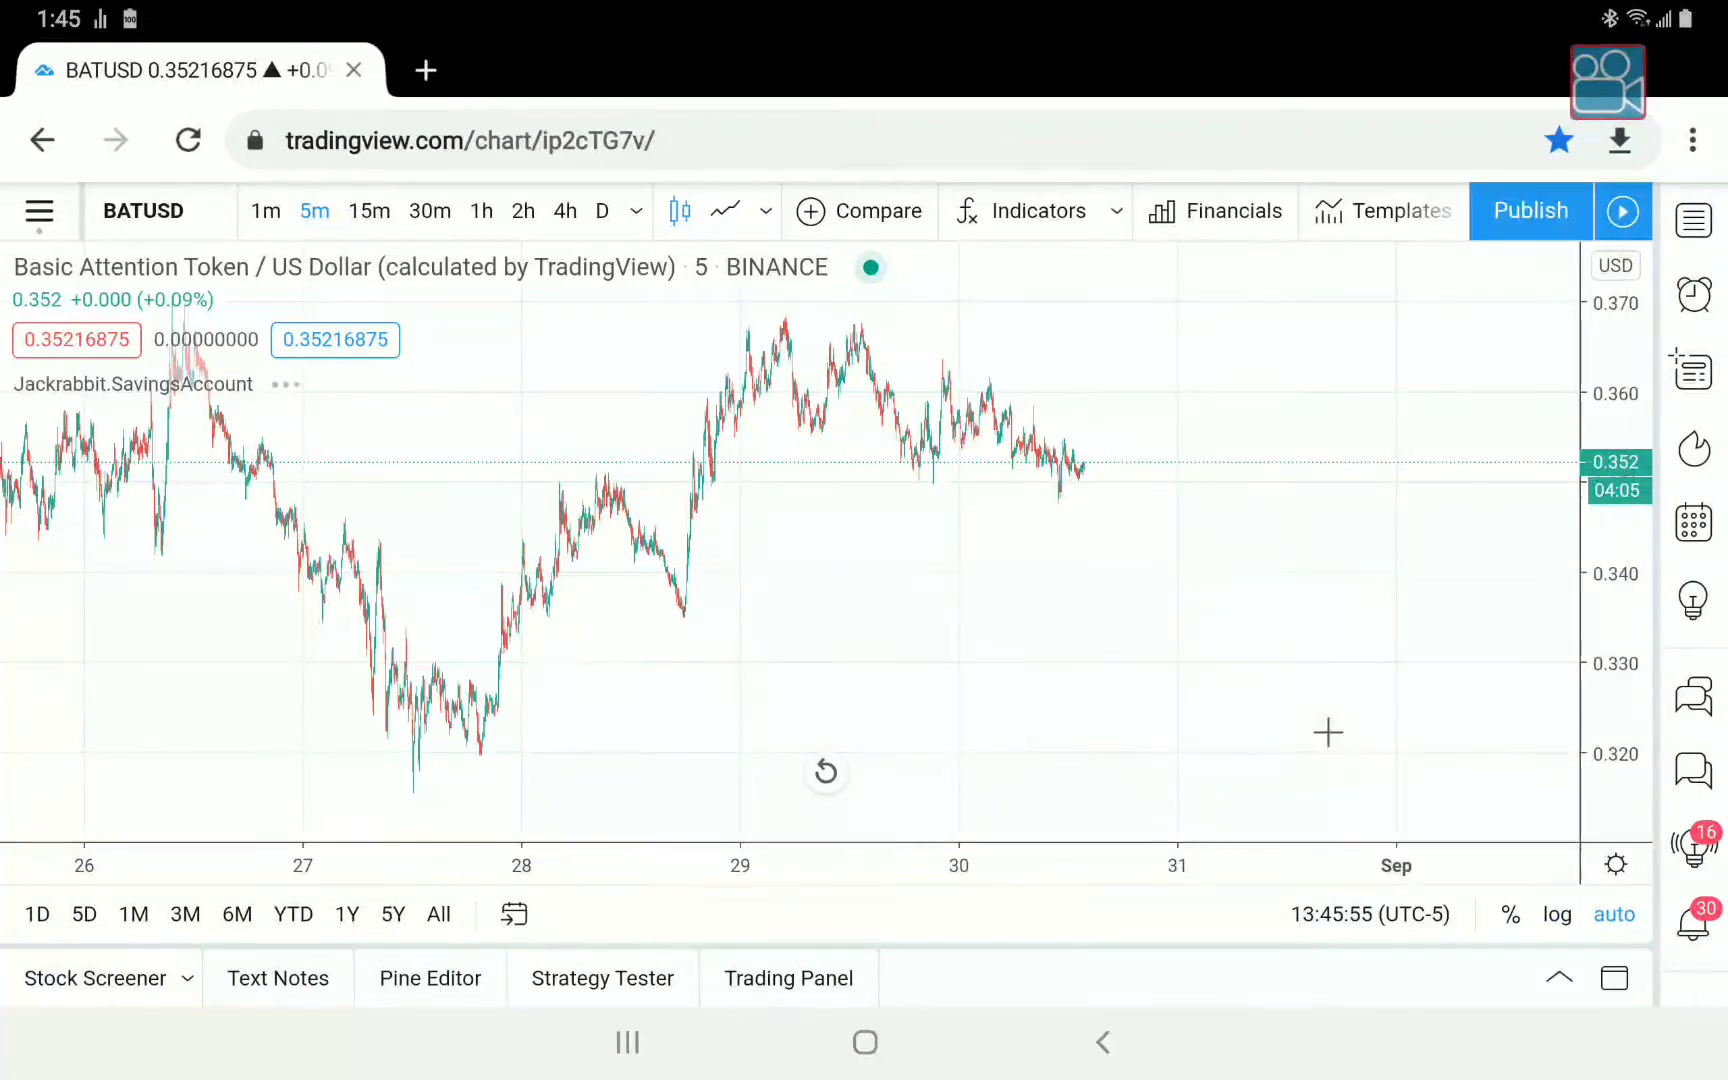
# Hide the Signal Line in the style settings of the Jackrabbit.SavingsAccount indicator.
pyautogui.click(157, 390)
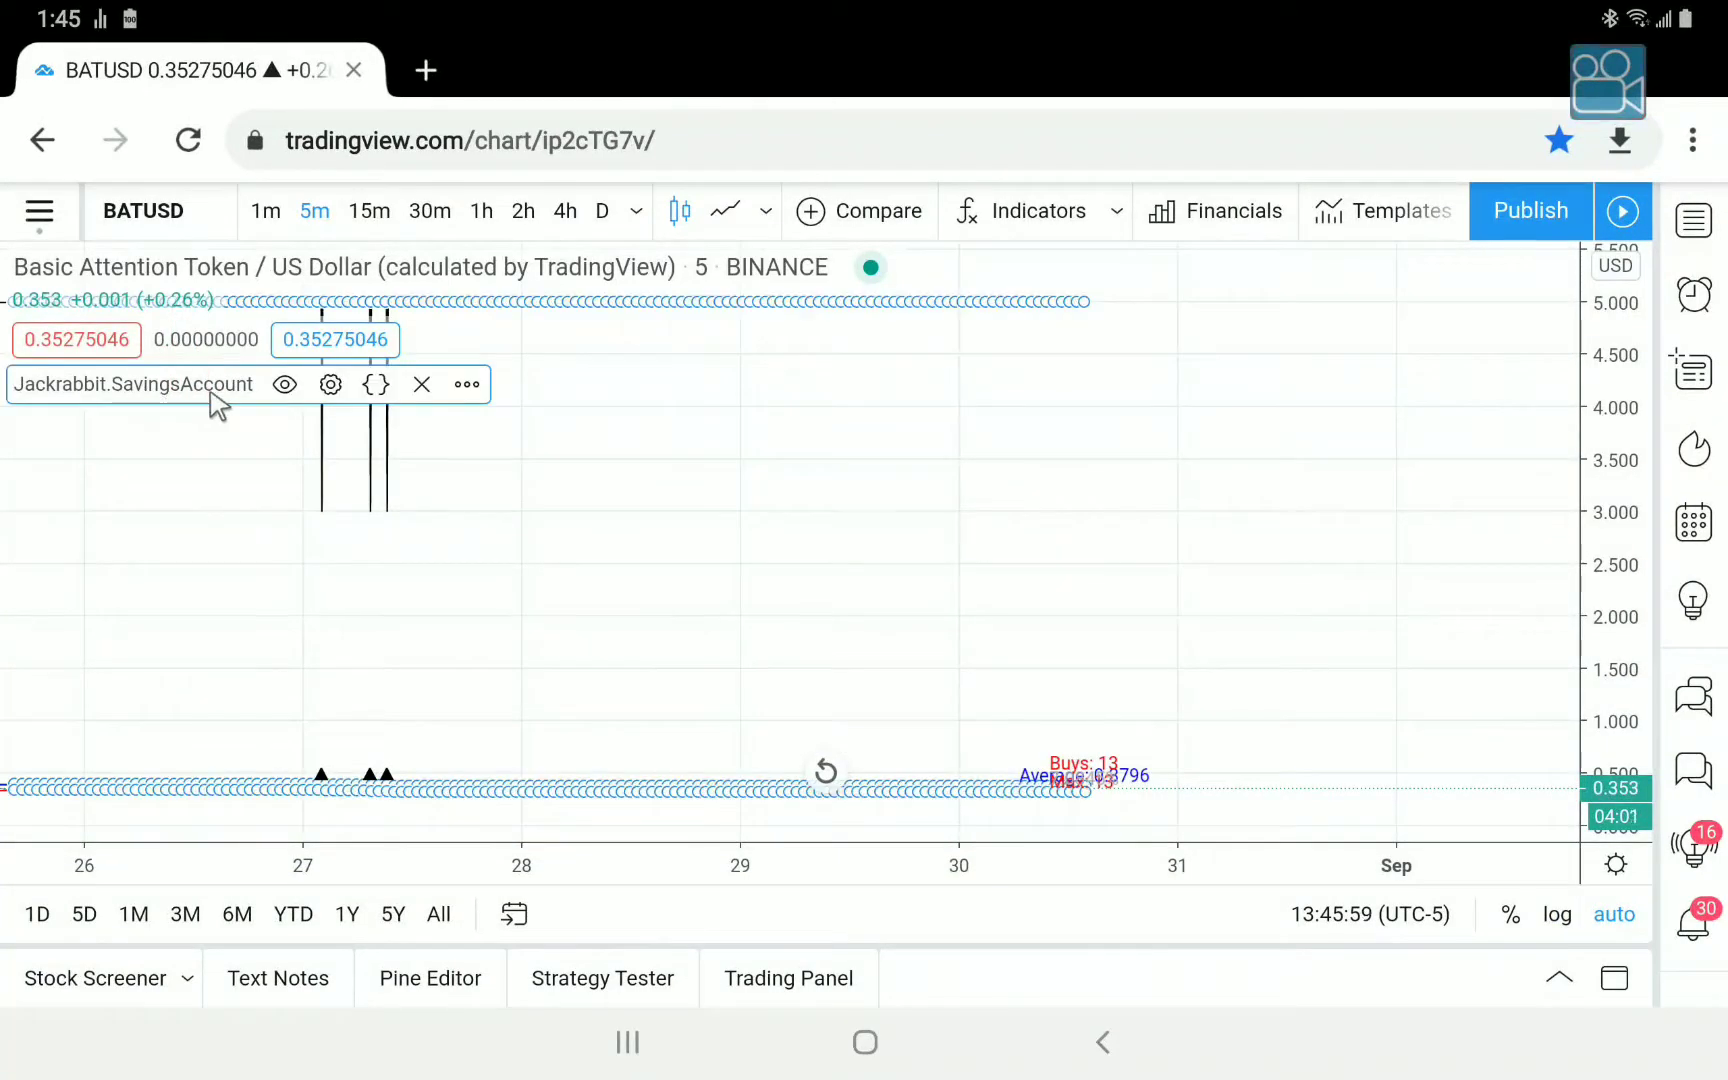
pyautogui.click(330, 385)
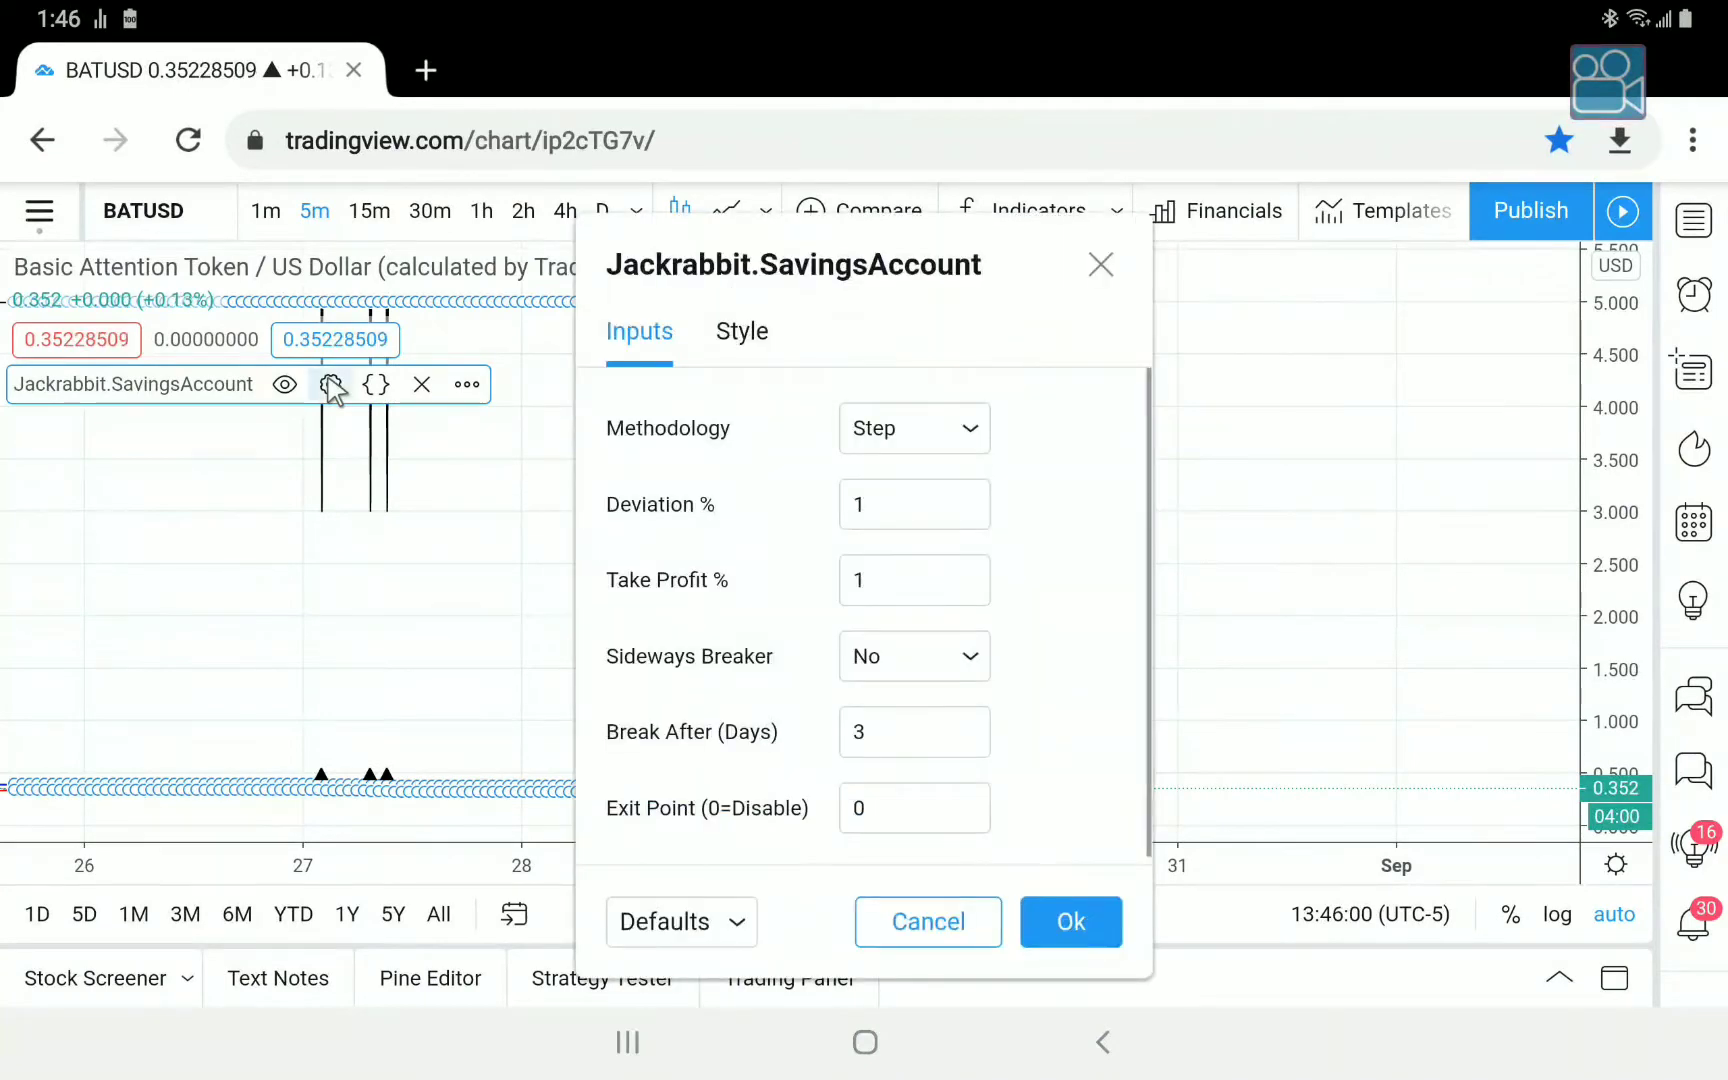
pyautogui.click(742, 331)
pyautogui.click(725, 430)
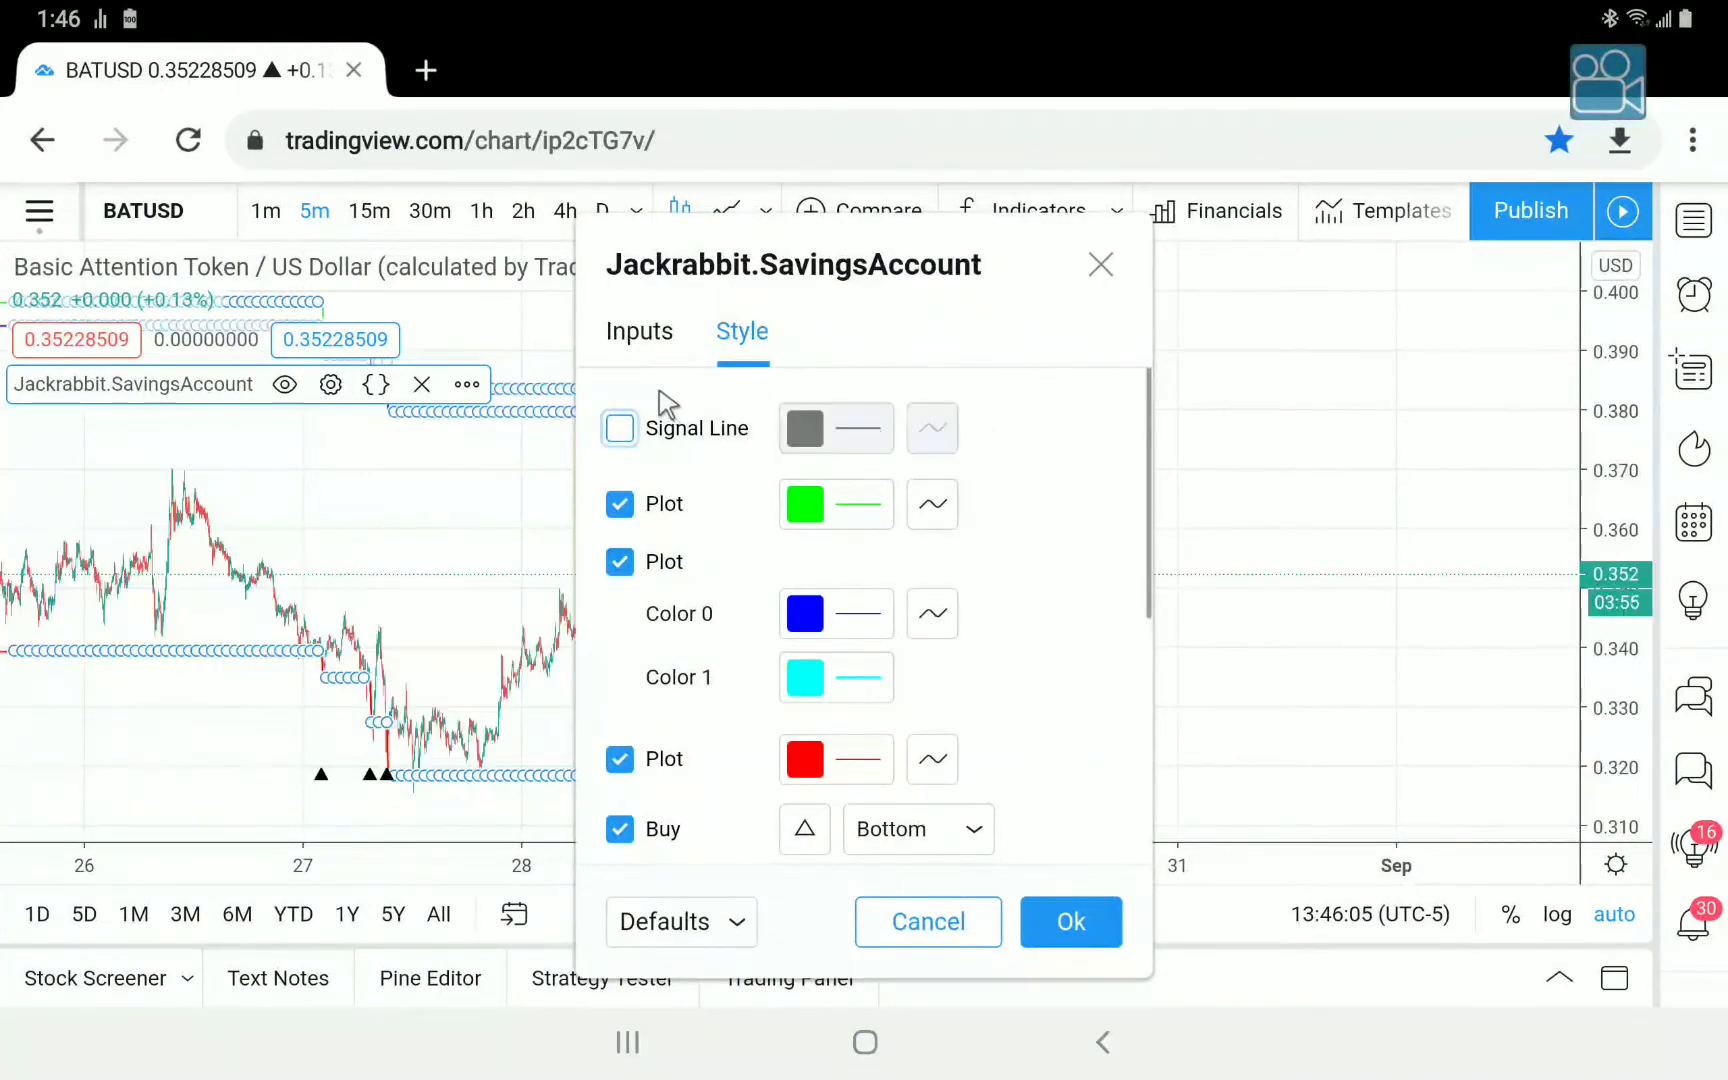
# Set the indicator's Exit Point to 41, apply the settings and deselect the indicator on the chart.
pyautogui.click(640, 335)
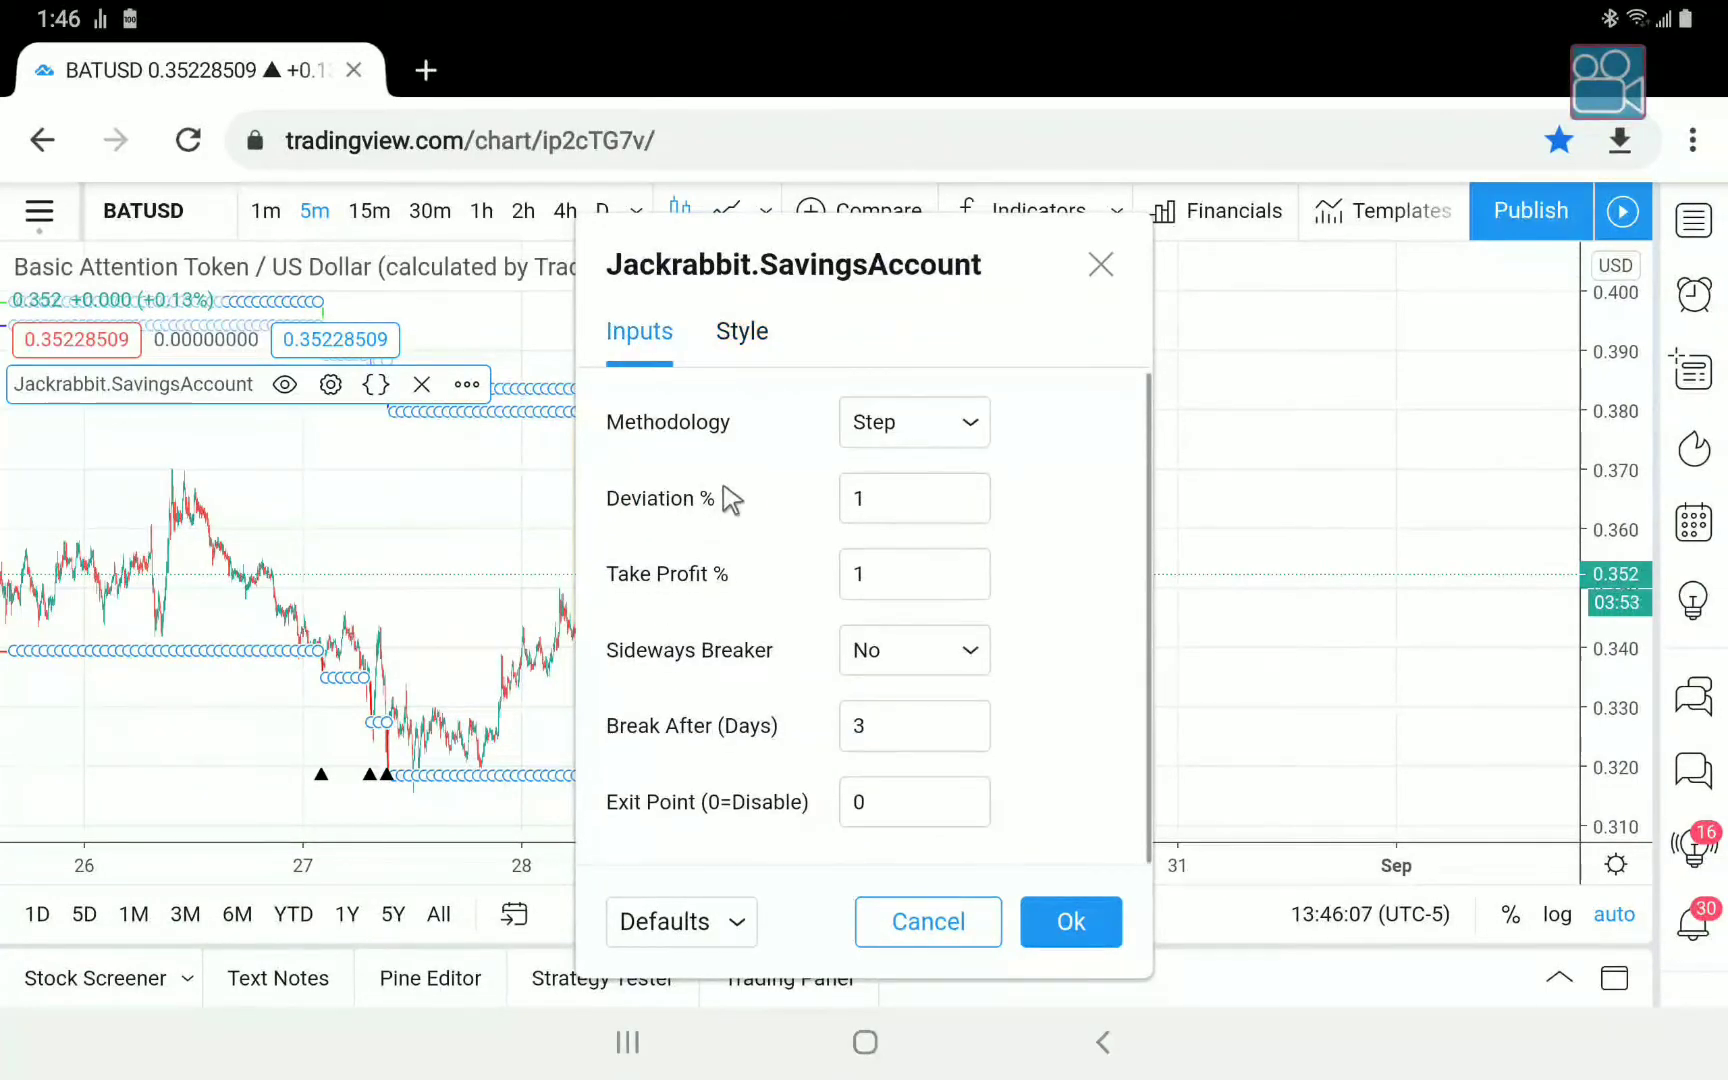
pyautogui.click(903, 803)
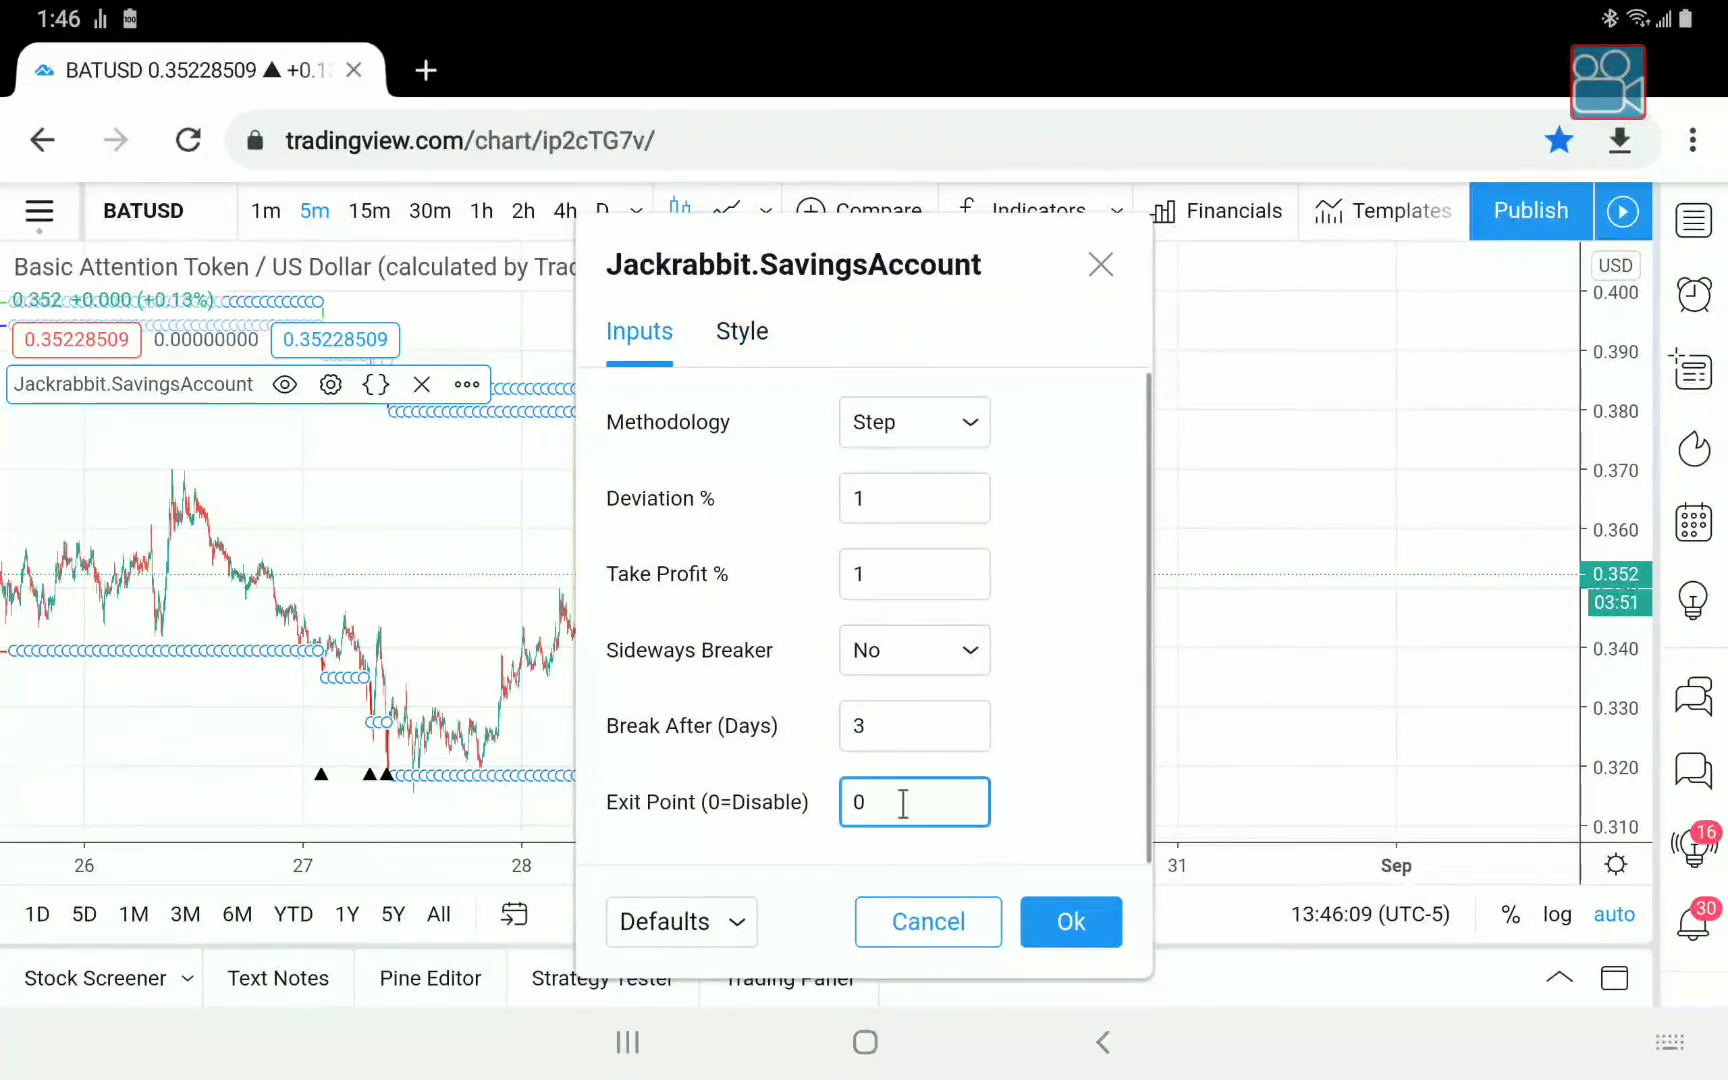
pyautogui.press('BackSpace')
pyautogui.write('41')
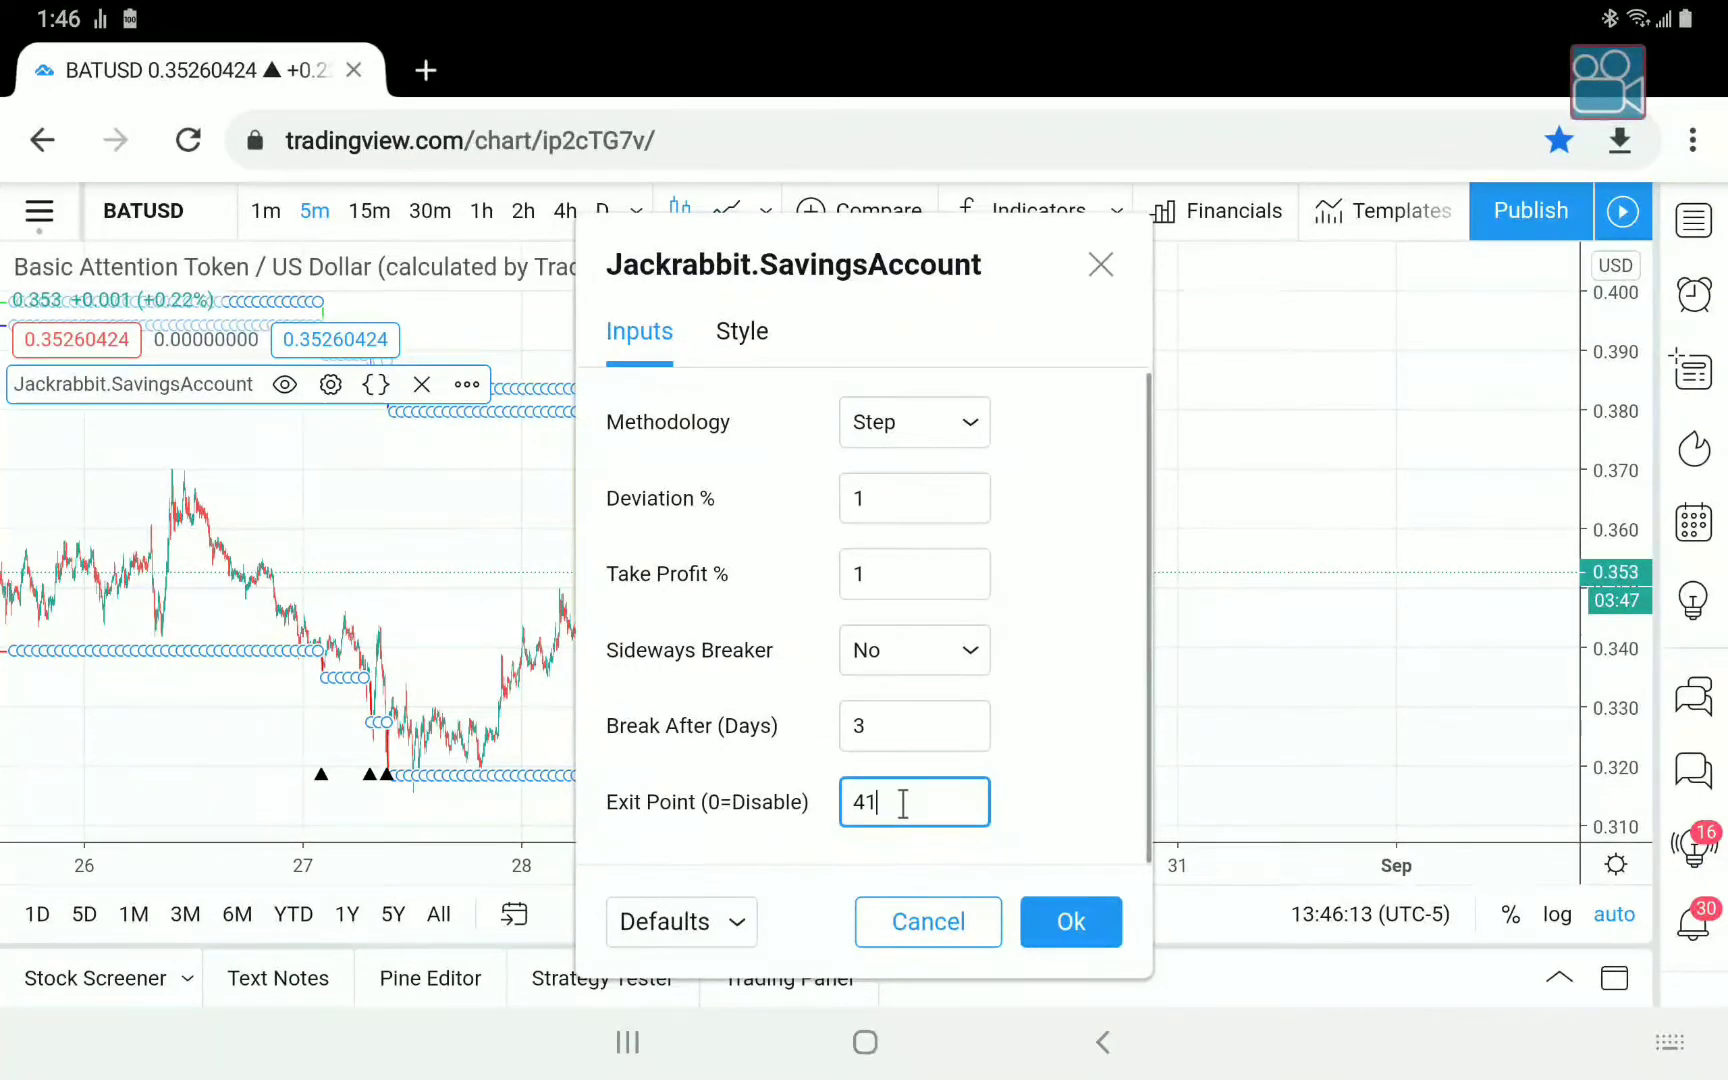
pyautogui.click(1066, 922)
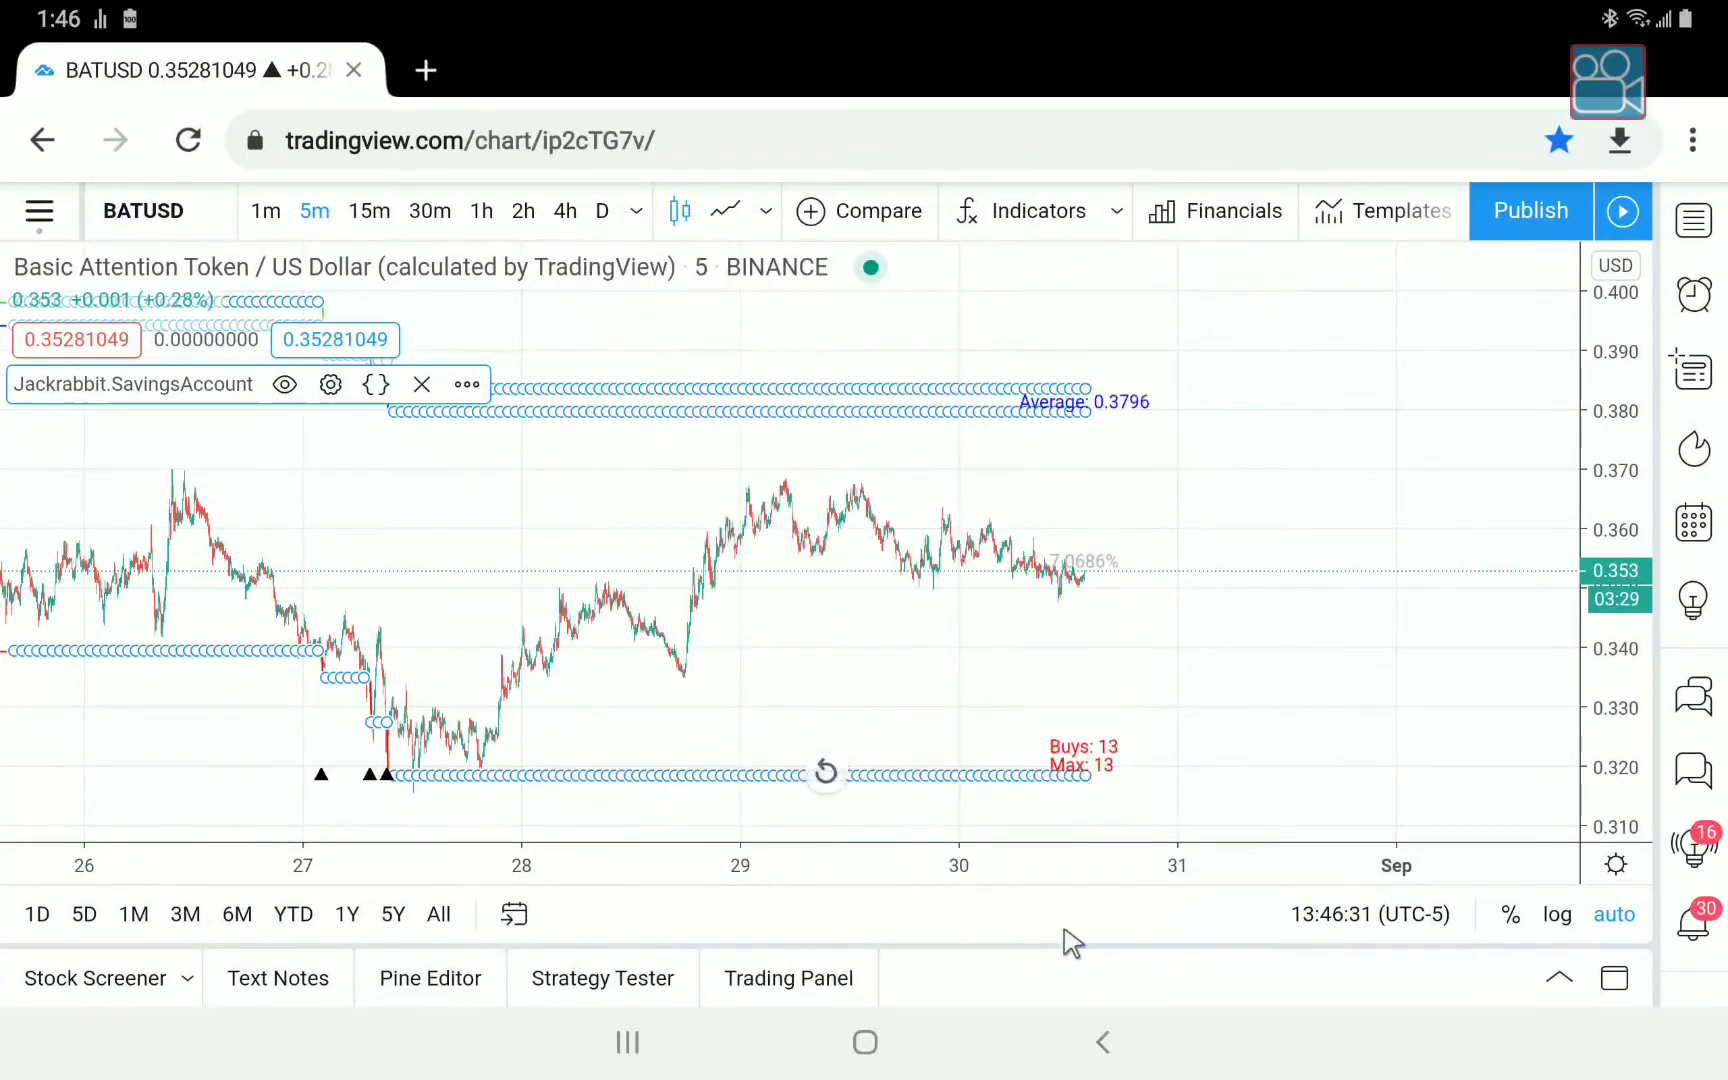
pyautogui.click(903, 735)
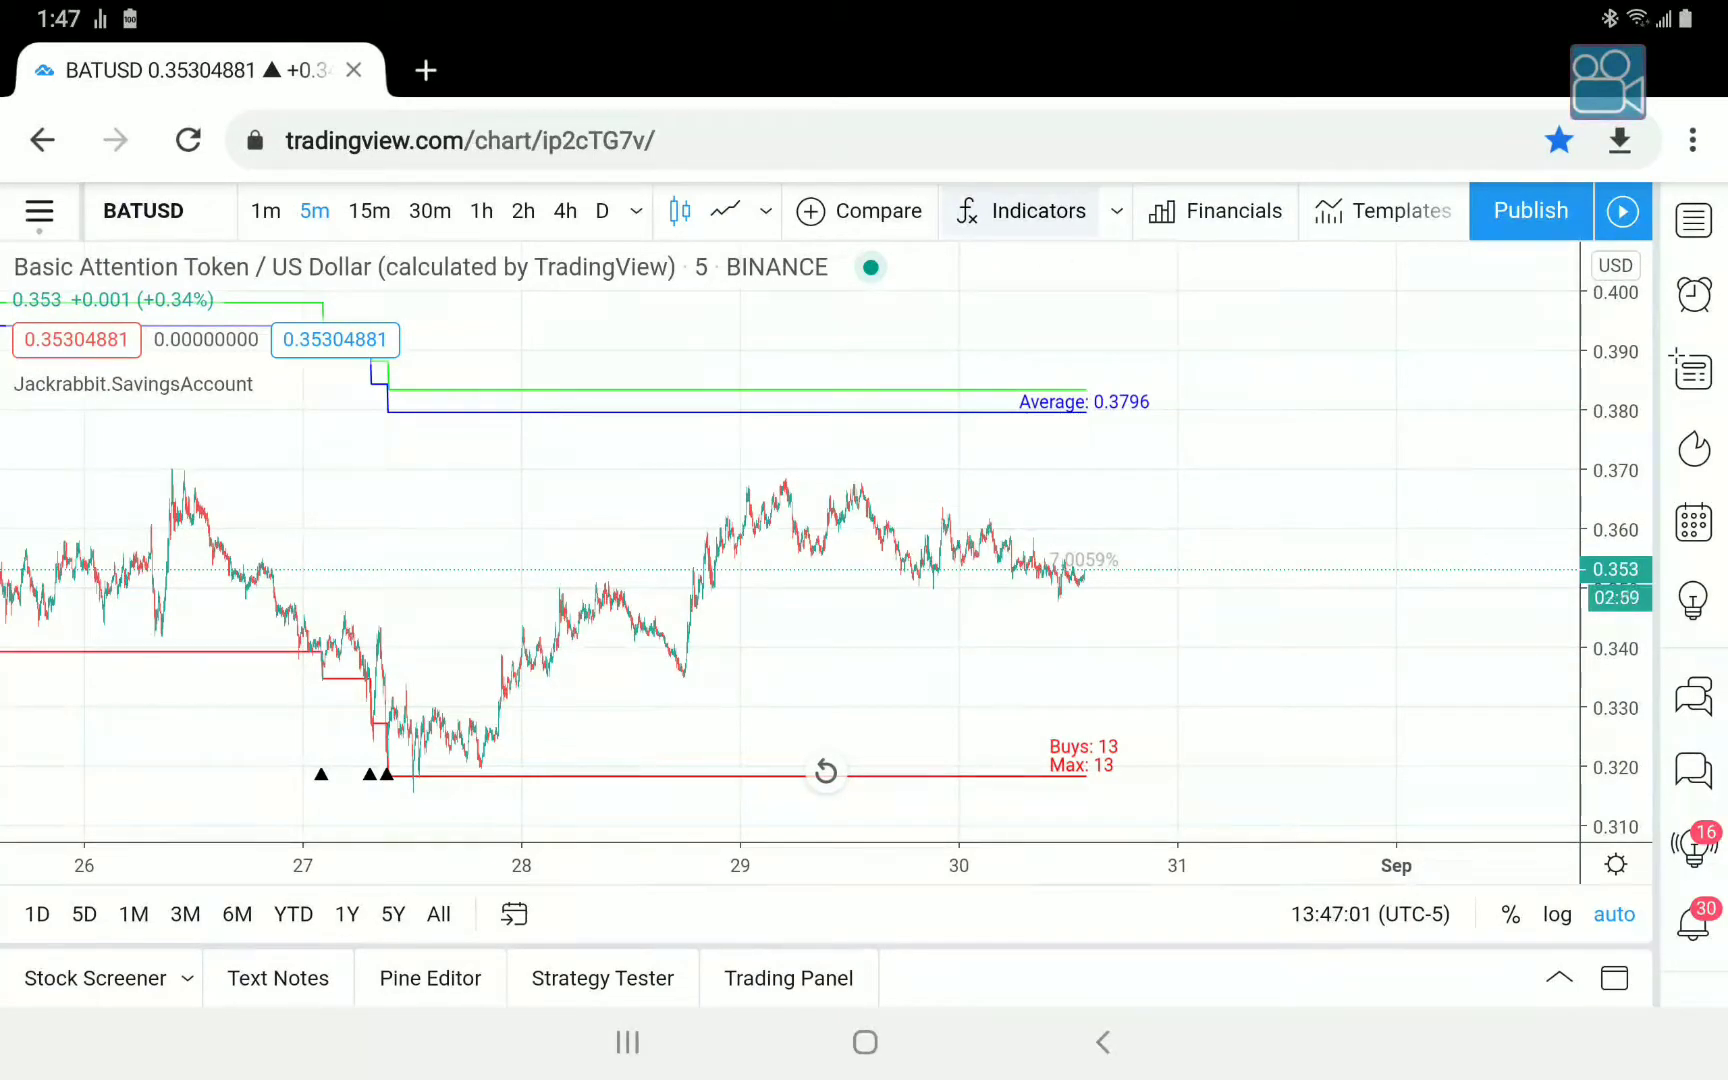
# Switch the workspace to a layout of two charts side by side.
pyautogui.hscroll(10, 750, 211)
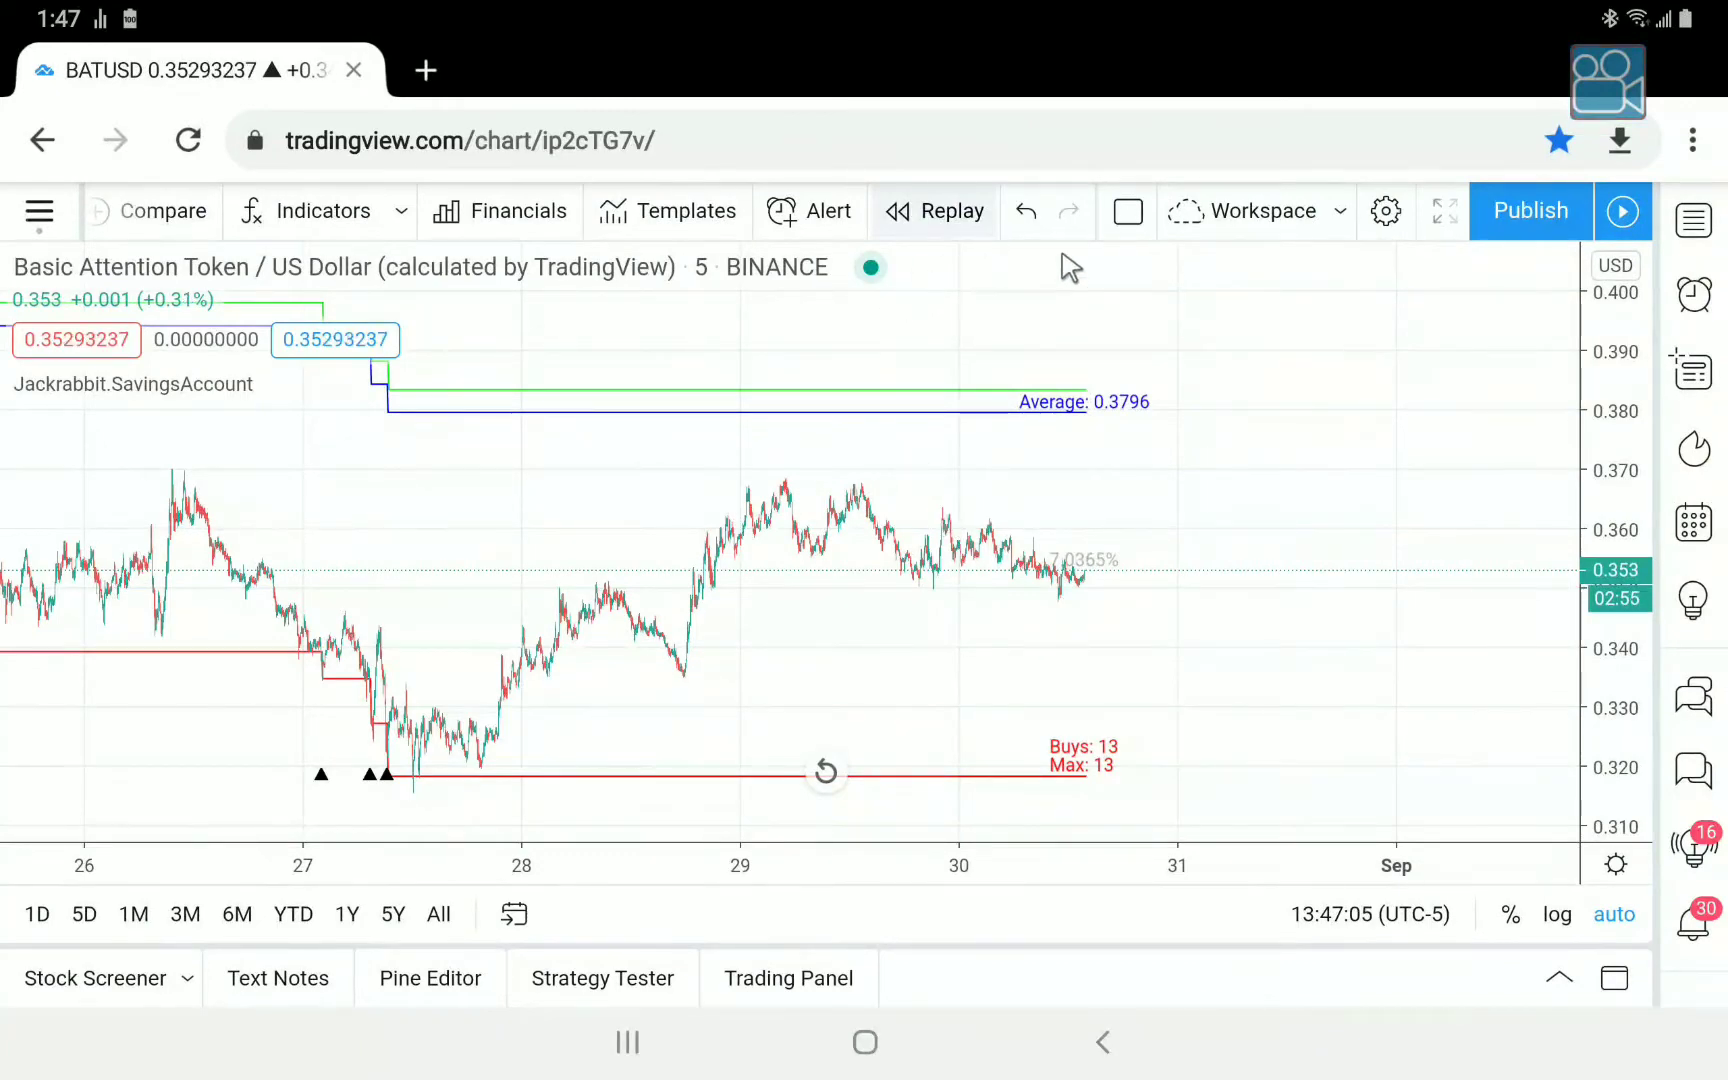
pyautogui.click(1127, 215)
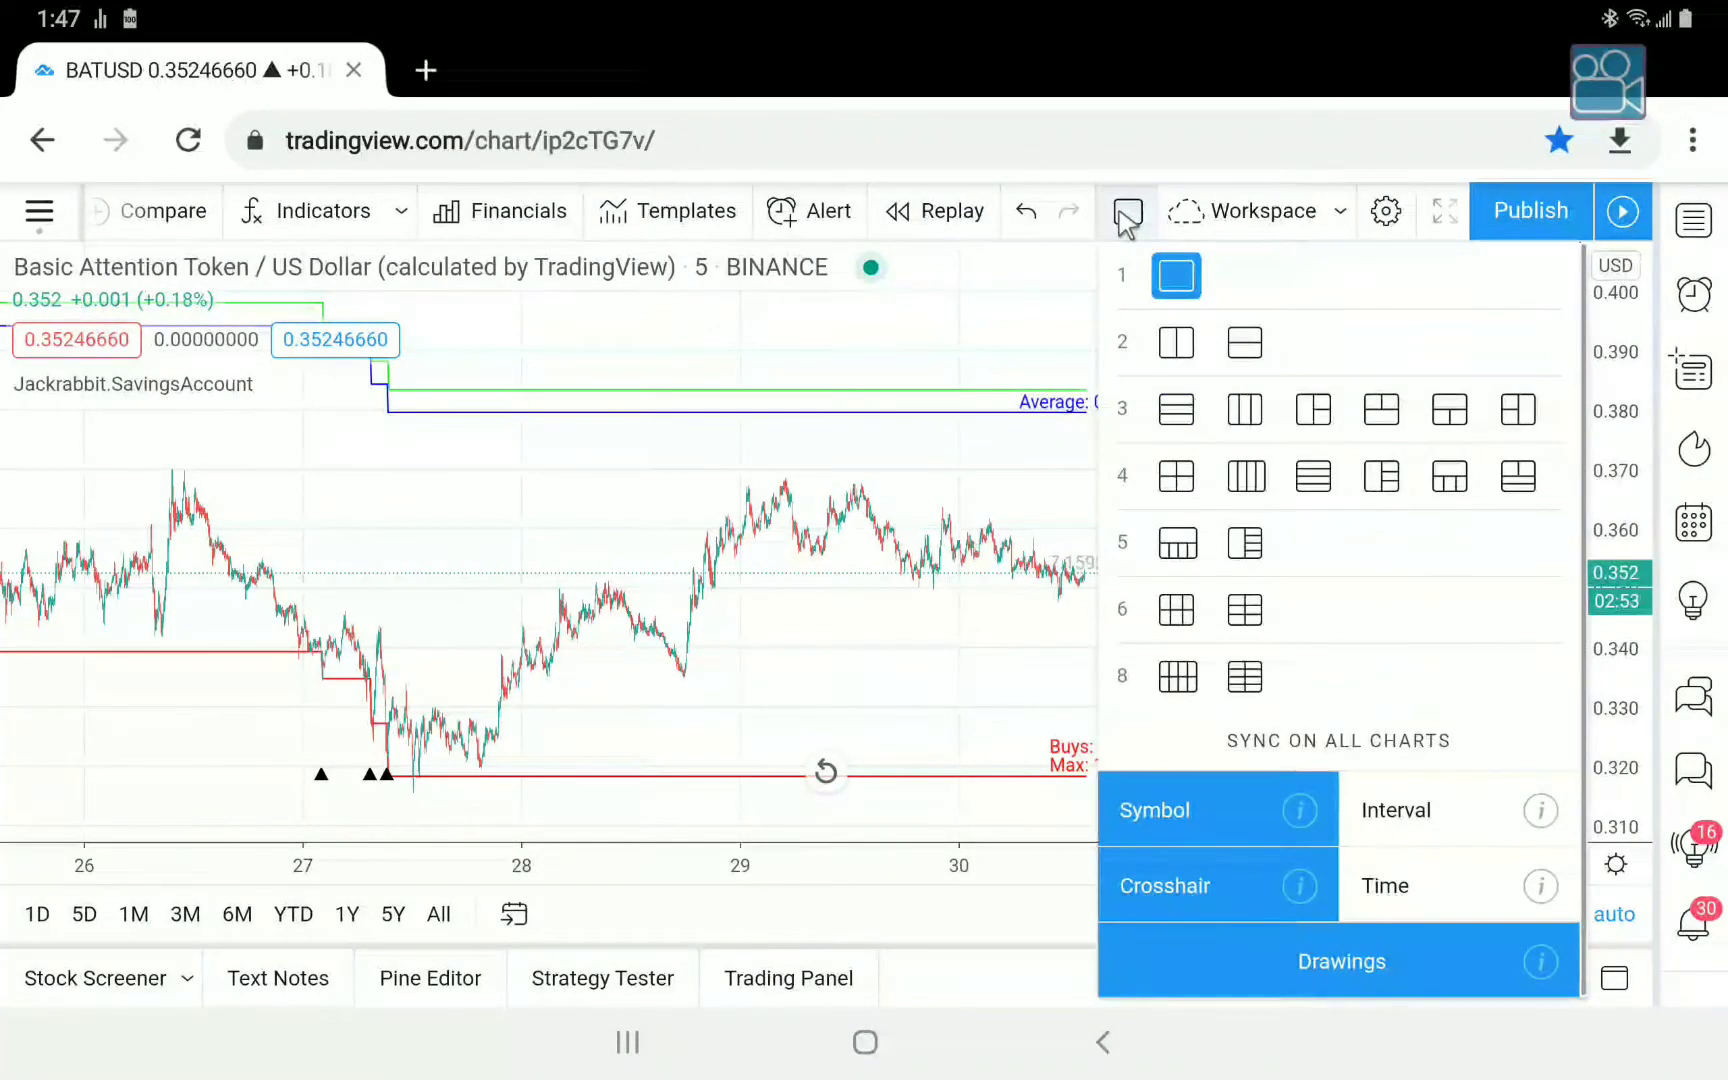
pyautogui.click(1178, 342)
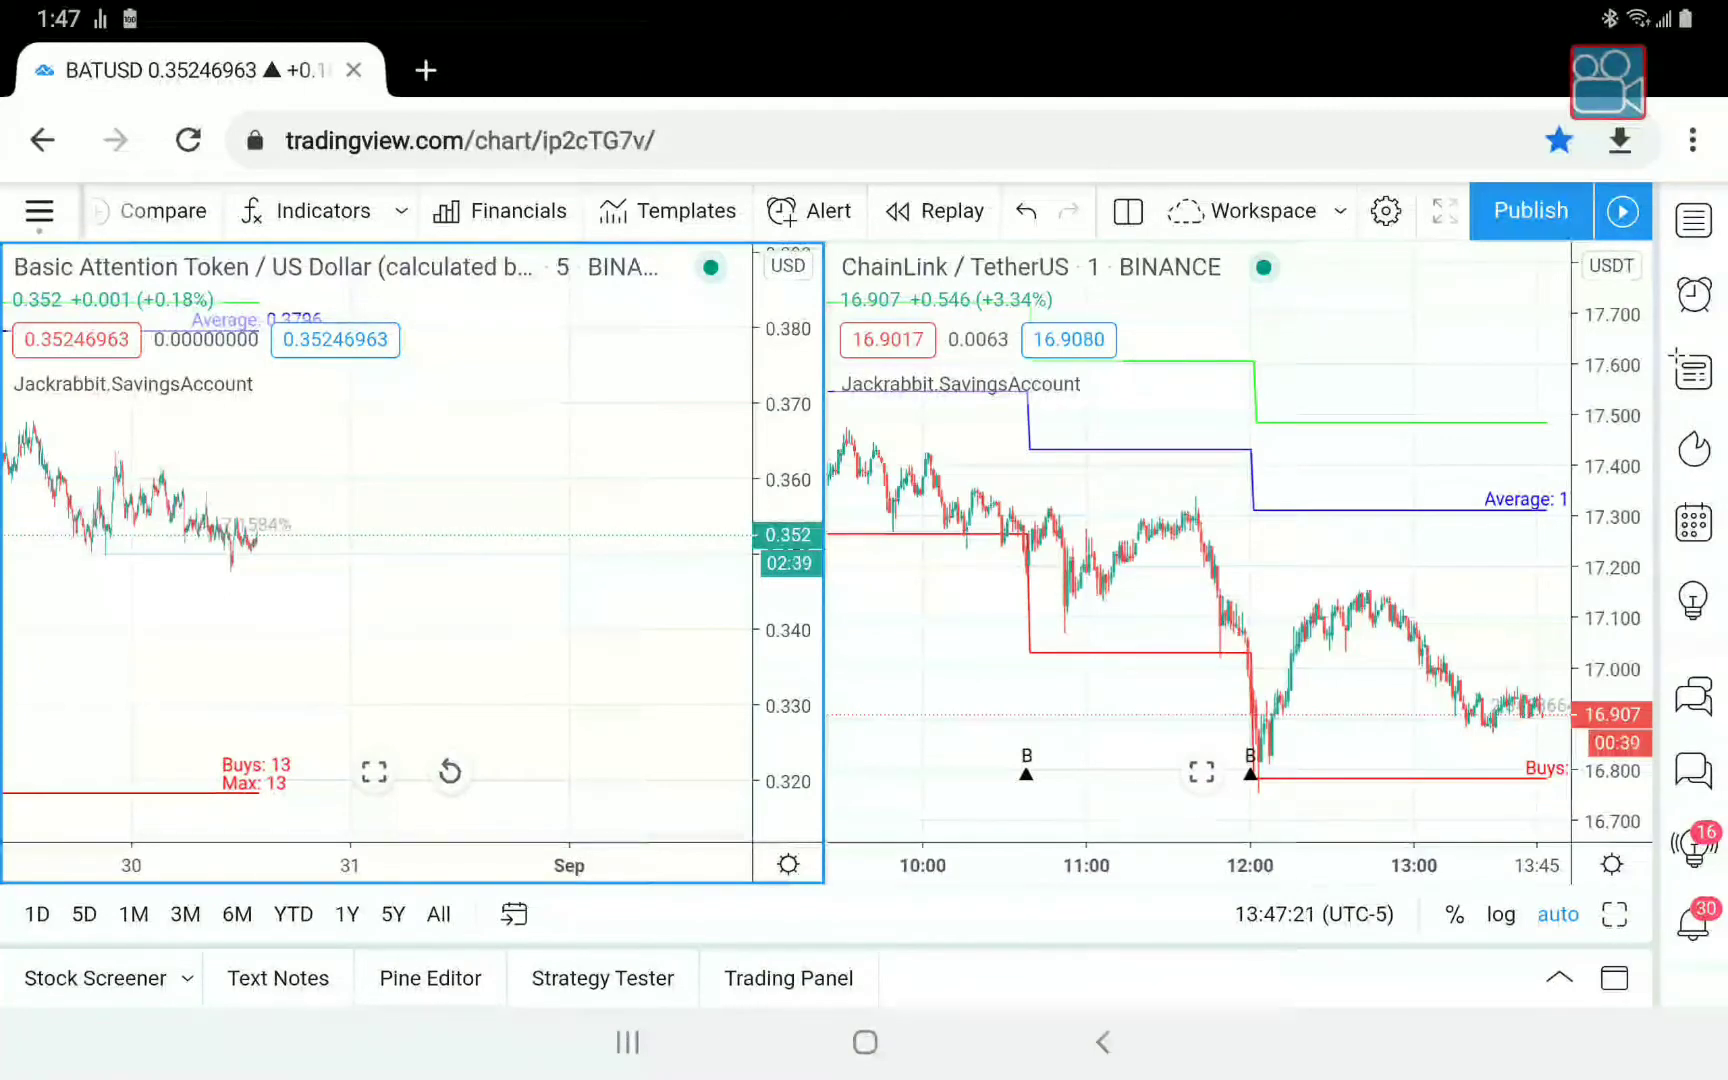
# Change the symbol of the 1m ChainLink / TetherUS chart to BATUSD on Binance.
pyautogui.click(305, 211)
pyautogui.hscroll(-7, 600, 211)
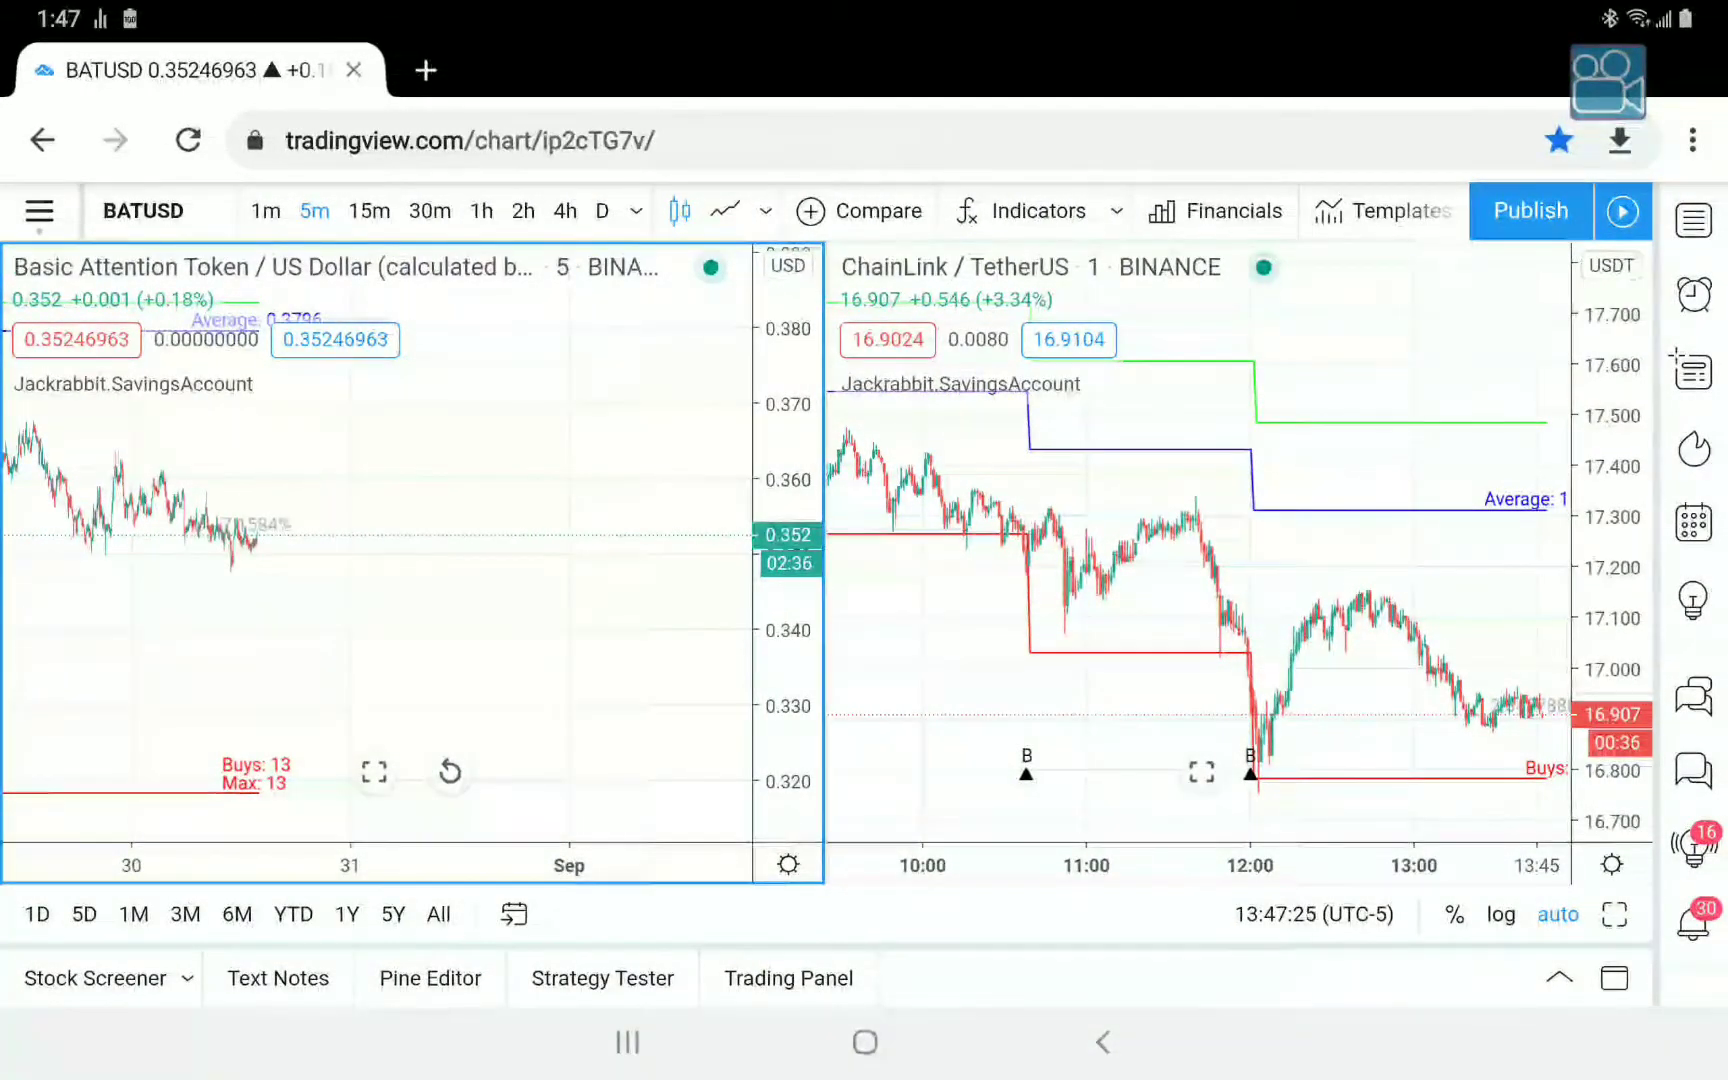
pyautogui.click(1228, 485)
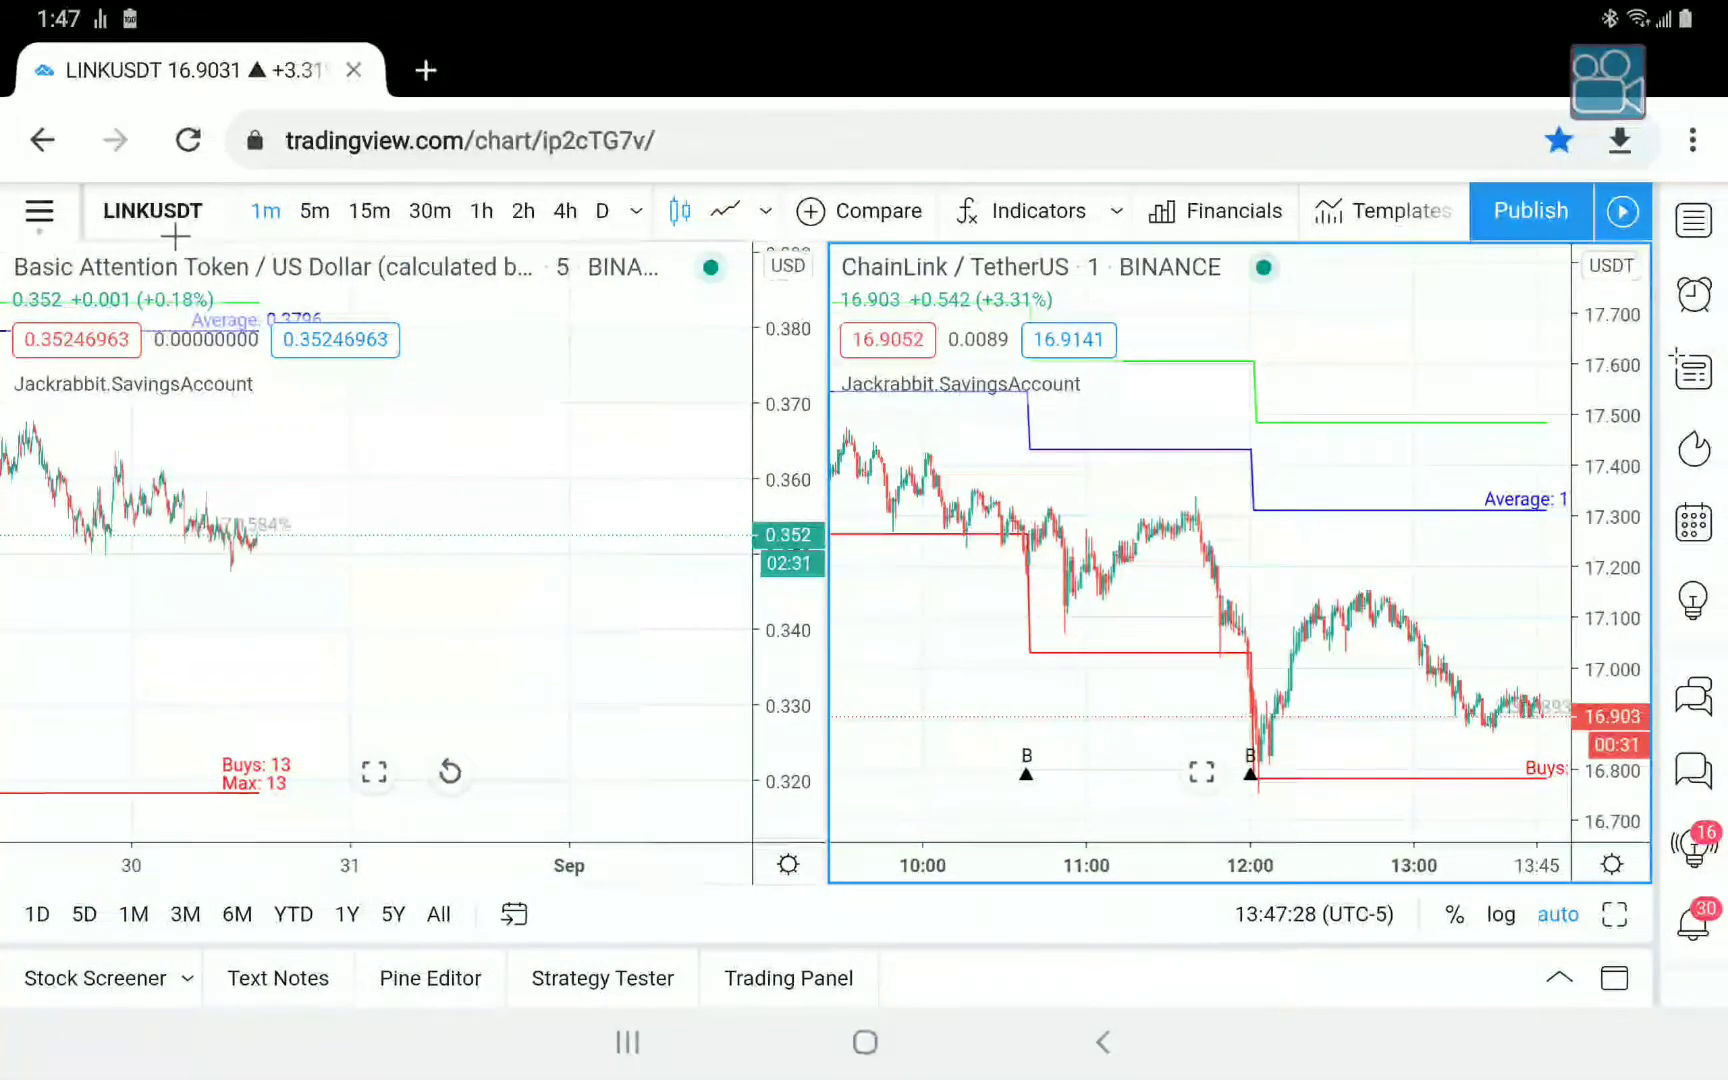
pyautogui.click(203, 215)
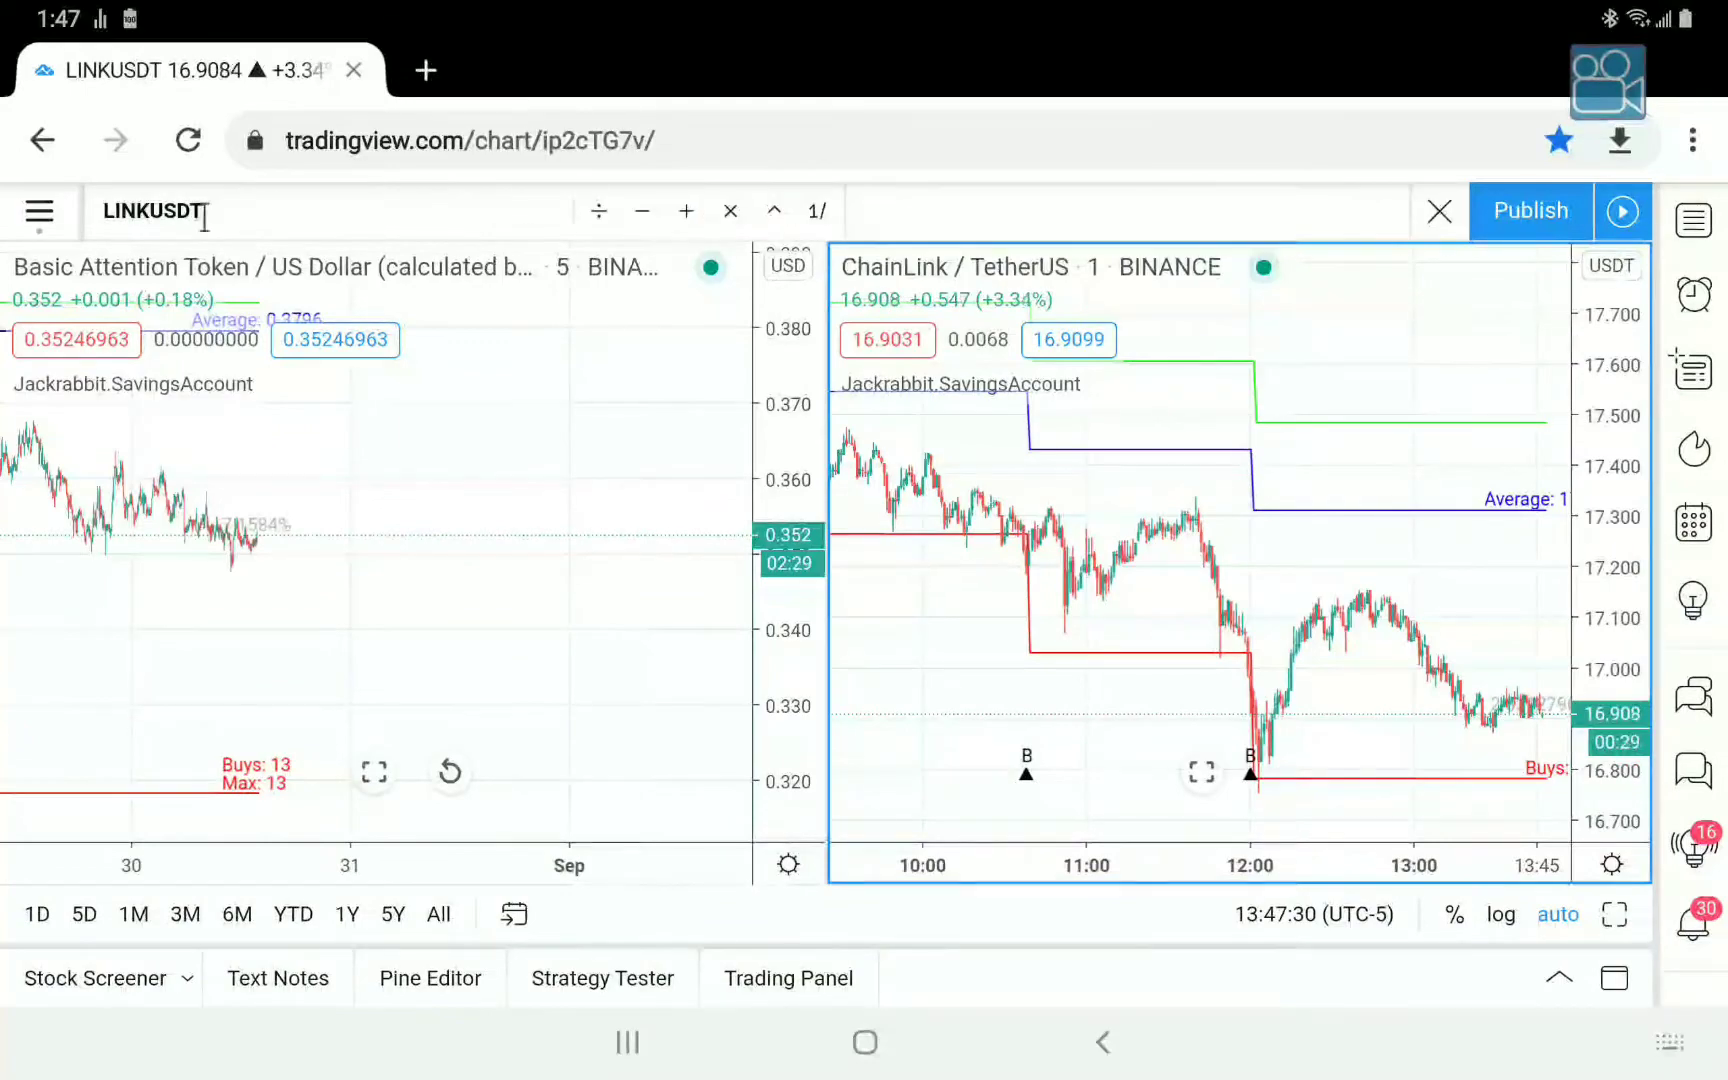
pyautogui.write('BAT')
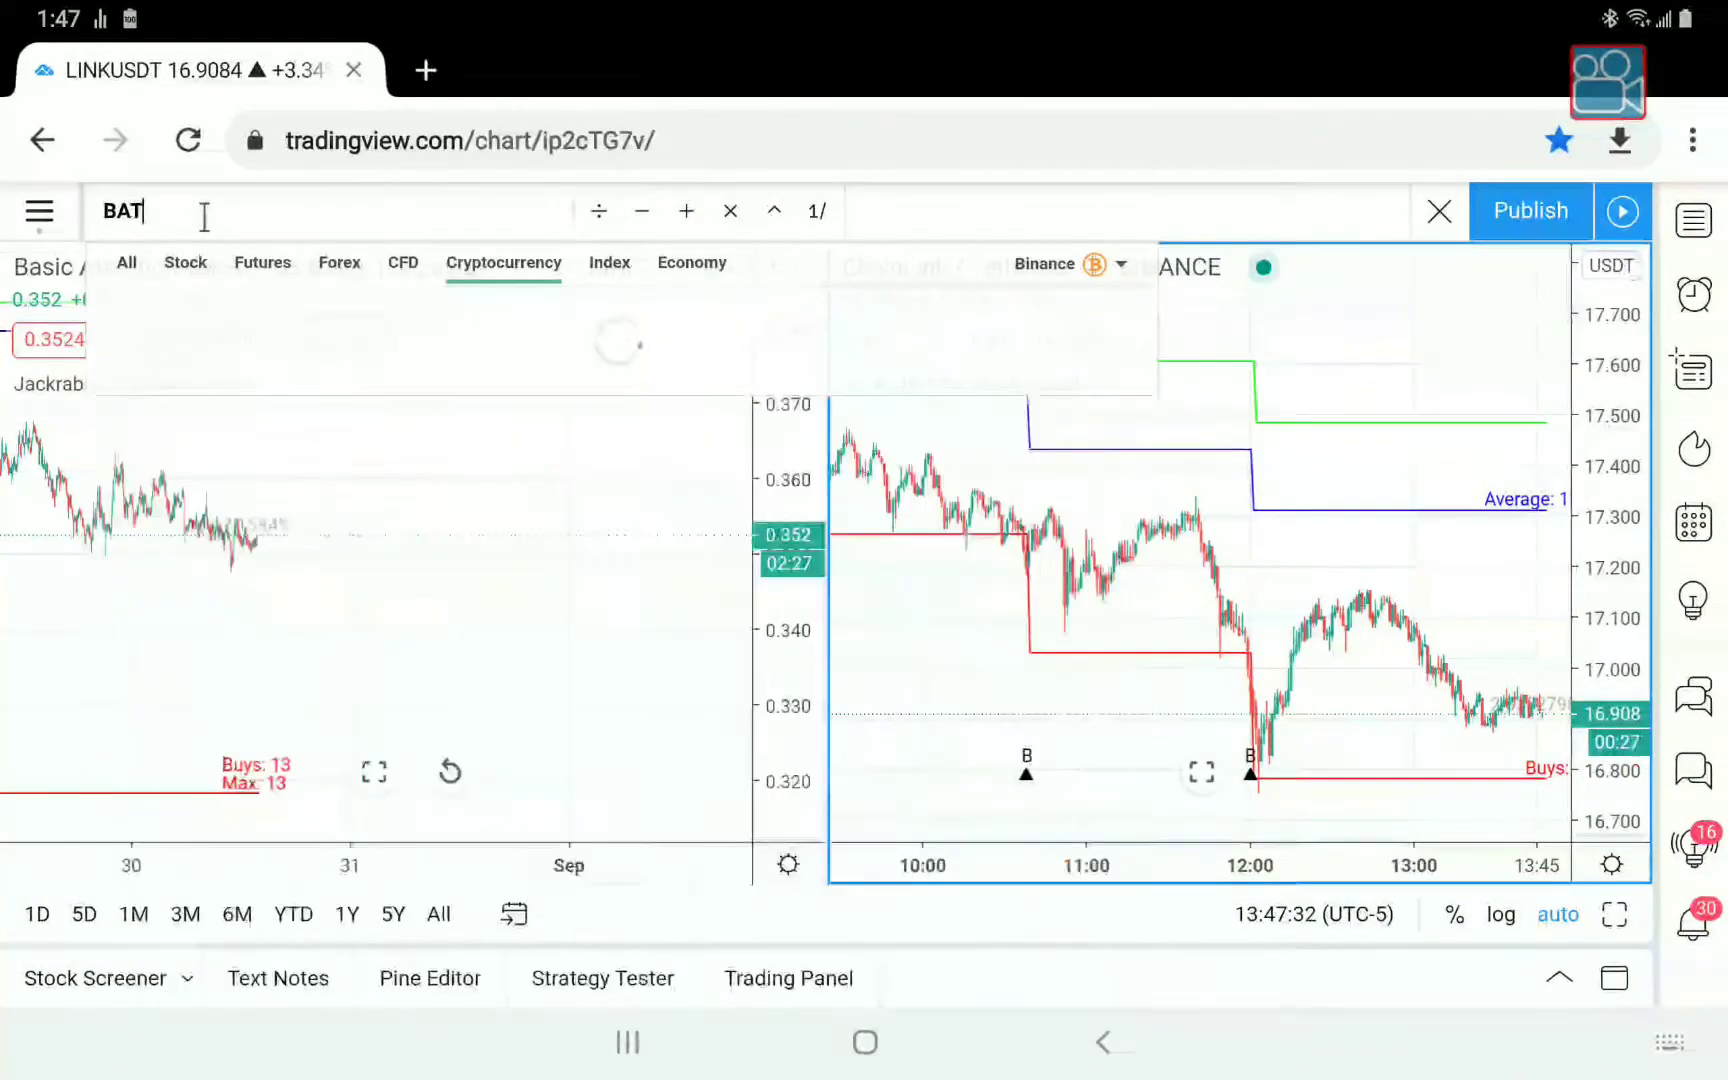
pyautogui.write('USD')
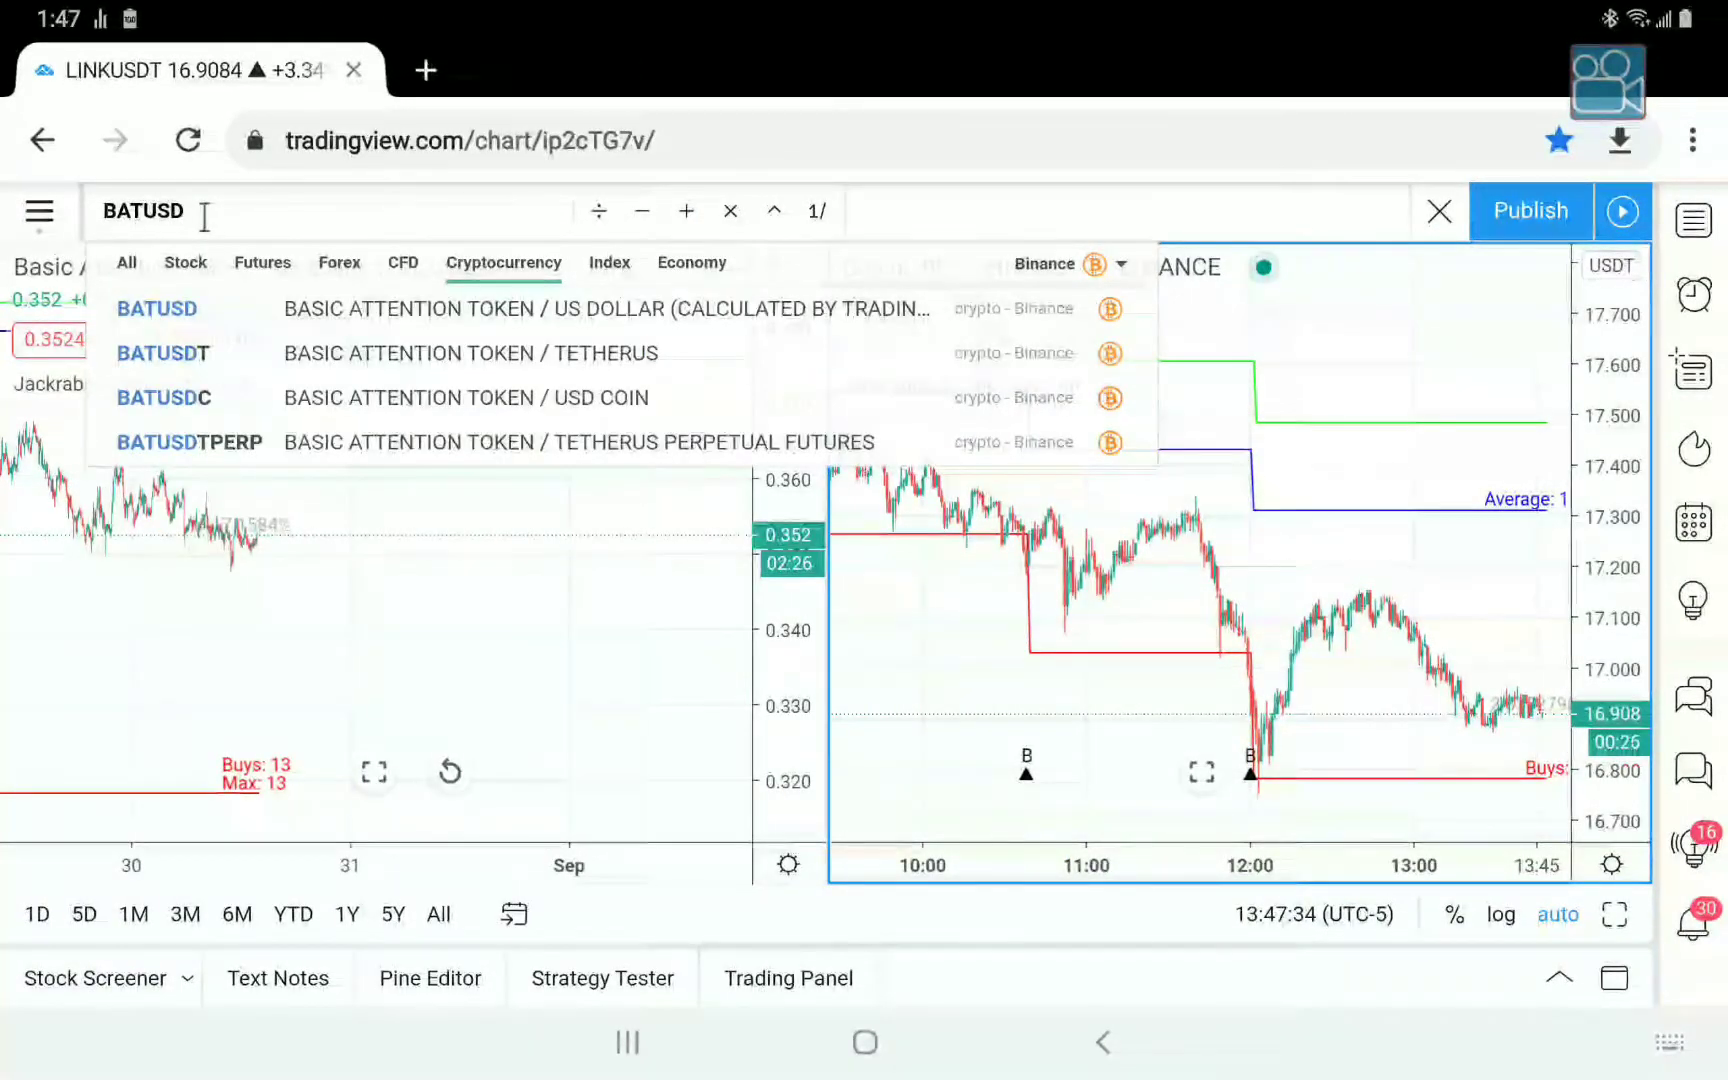
pyautogui.click(675, 307)
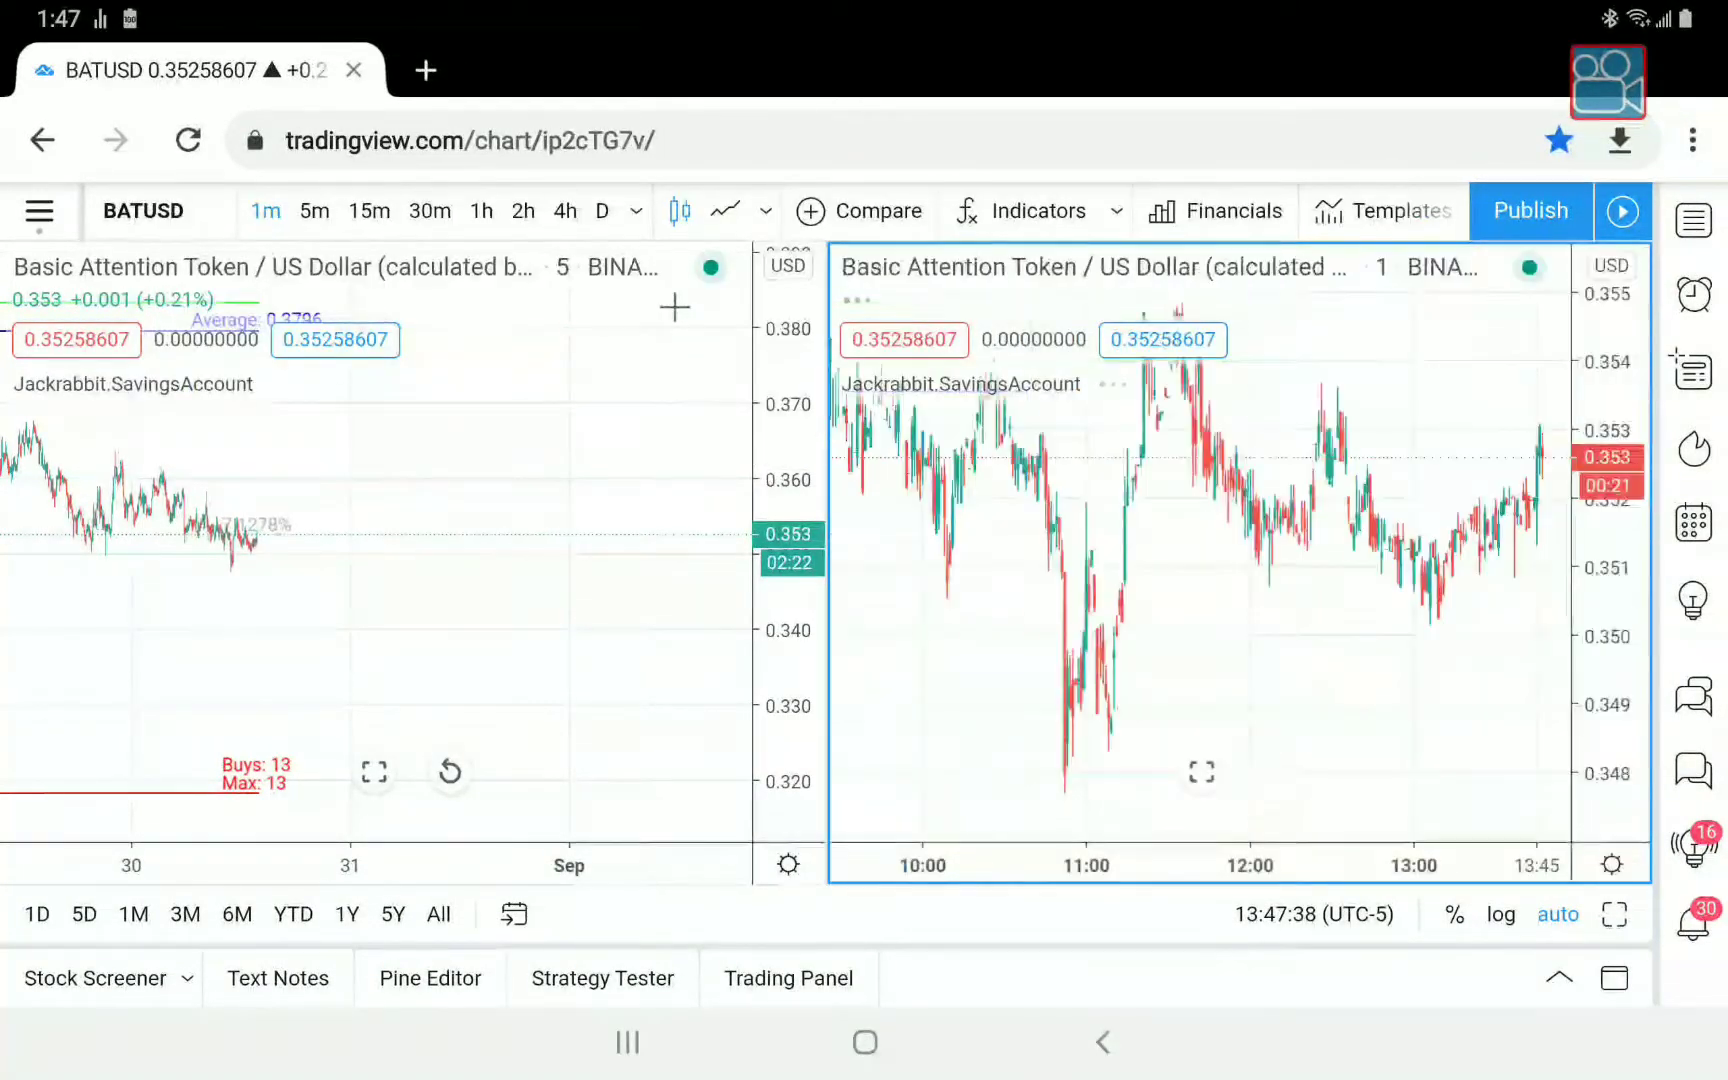
# Remove the existing Jackrabbit.SavingsAccount indicator from the 1m BATUSD chart and add a fresh copy from the favorite indicators.
pyautogui.click(1020, 390)
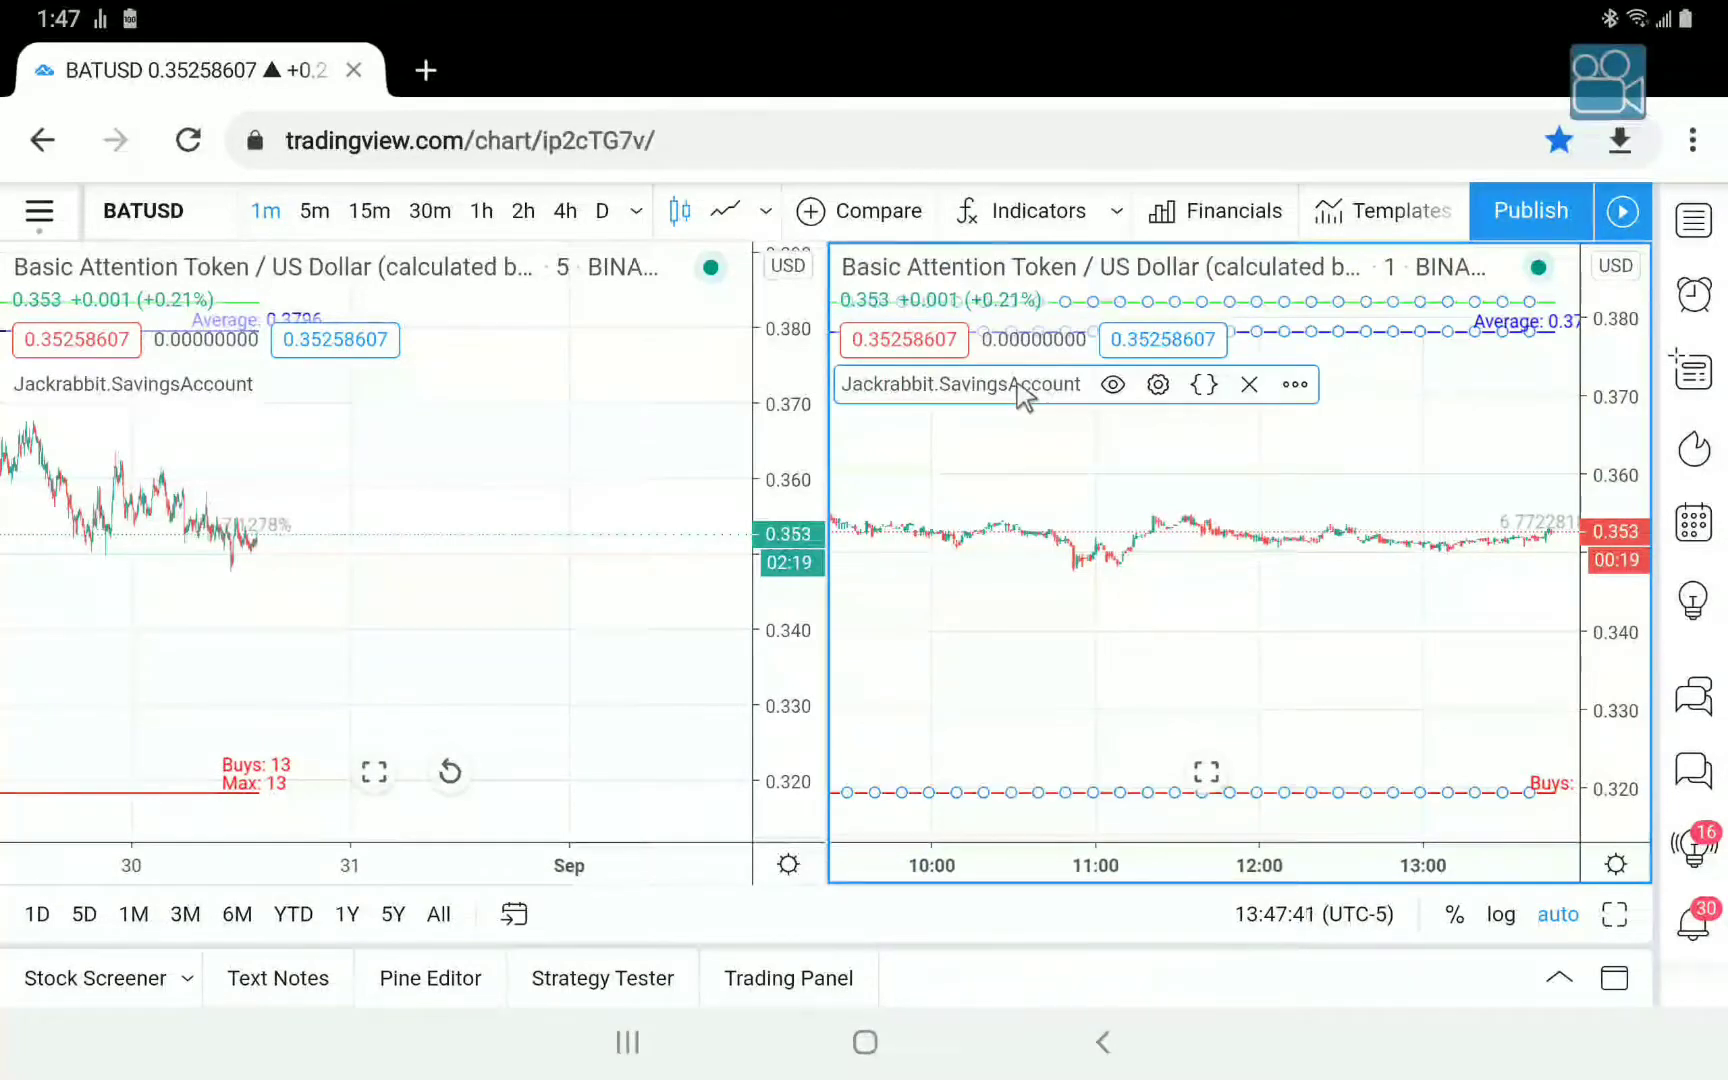
pyautogui.click(1246, 386)
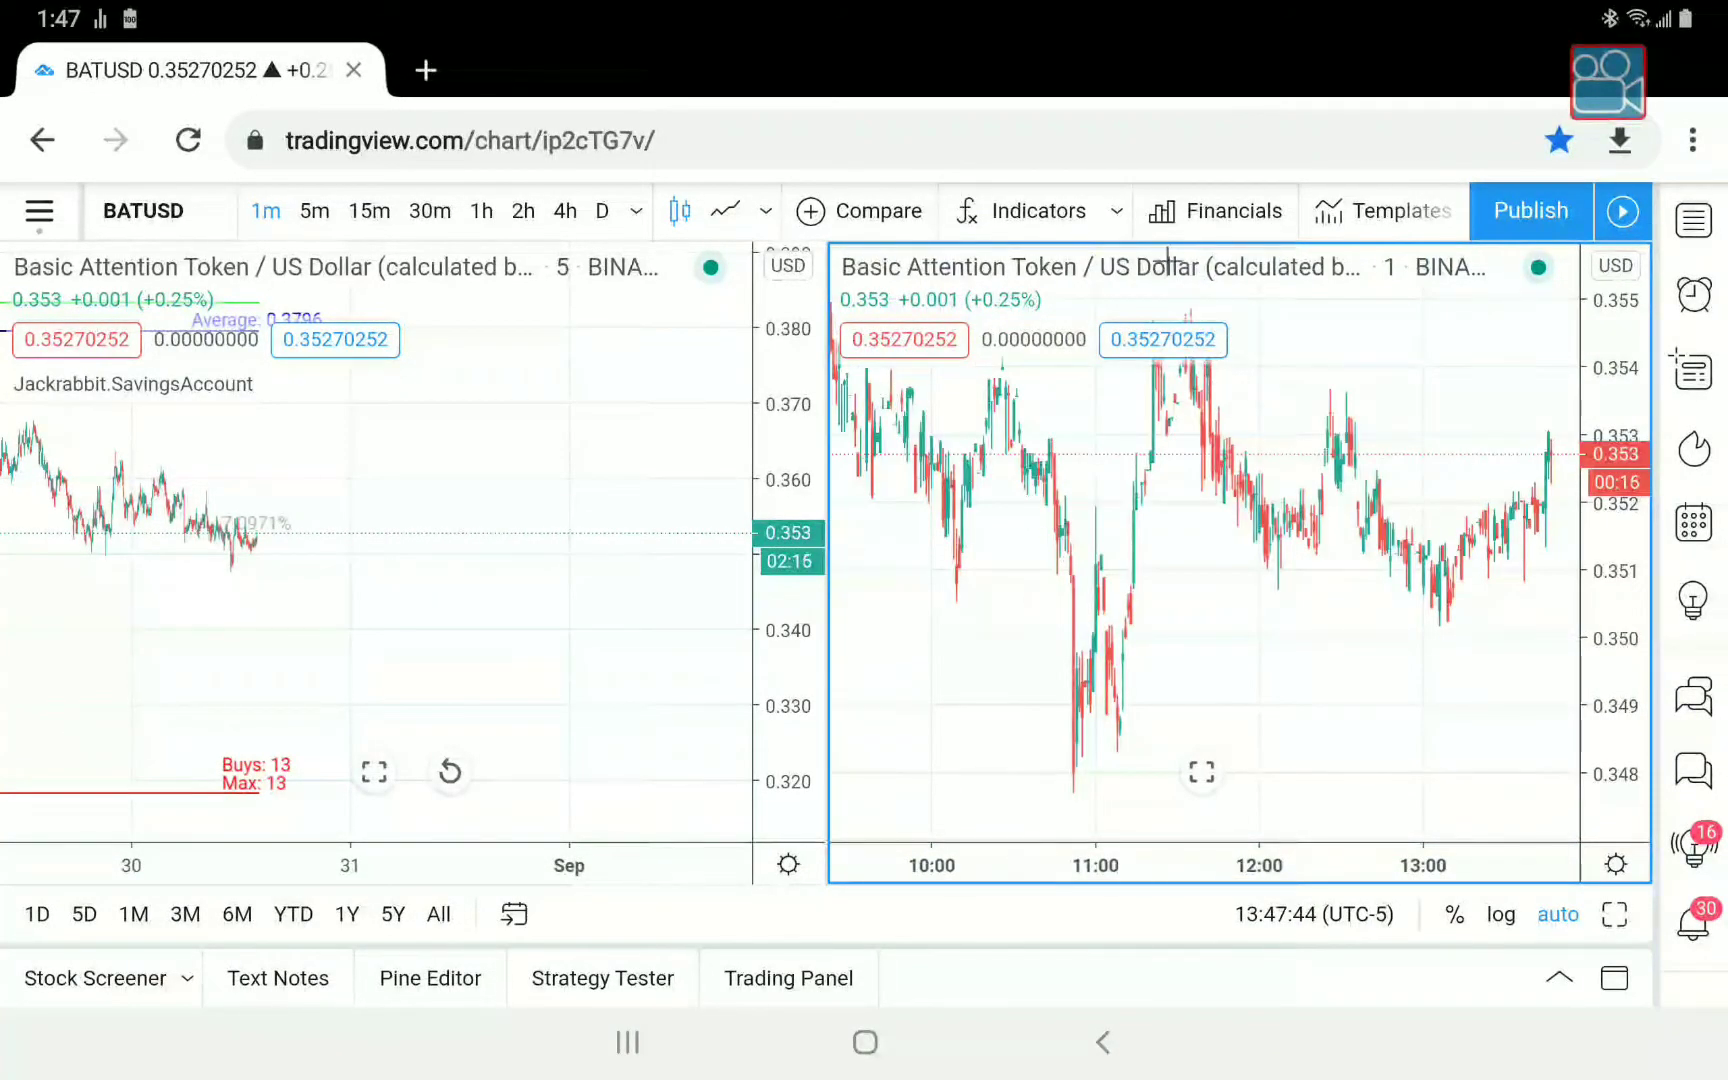
pyautogui.click(1115, 212)
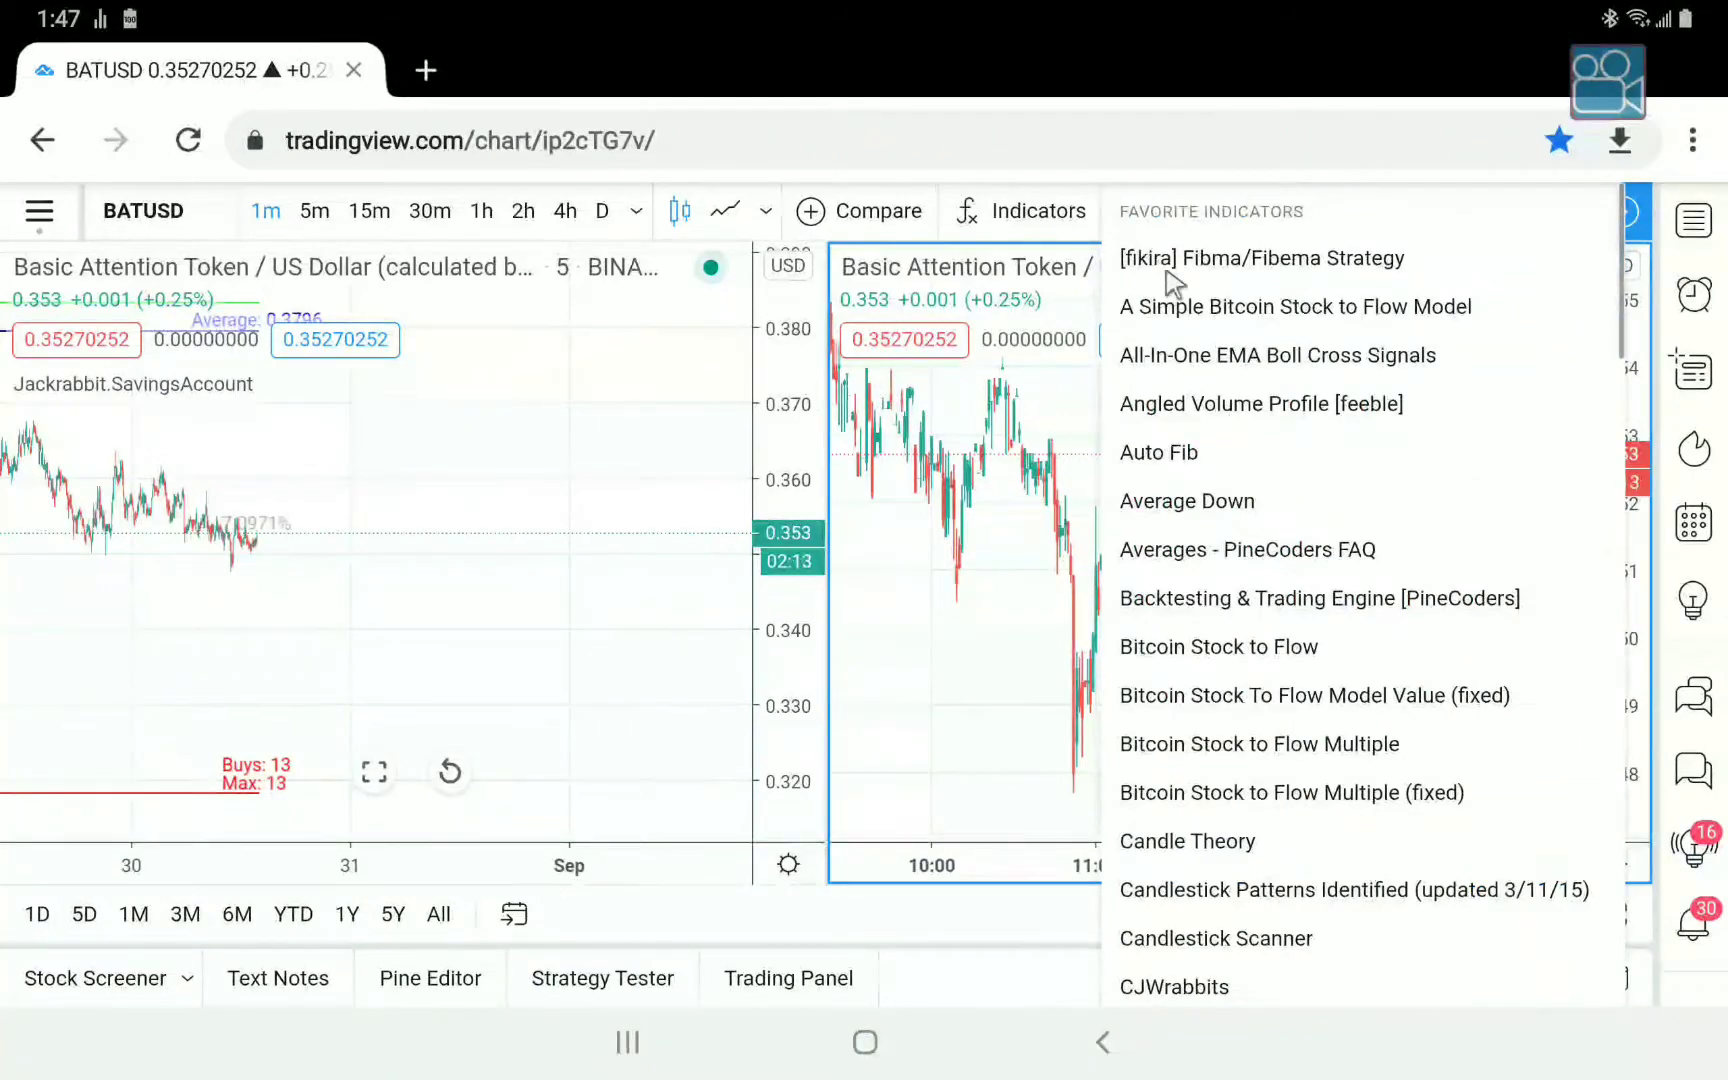
pyautogui.scroll(-10, 1226, 610)
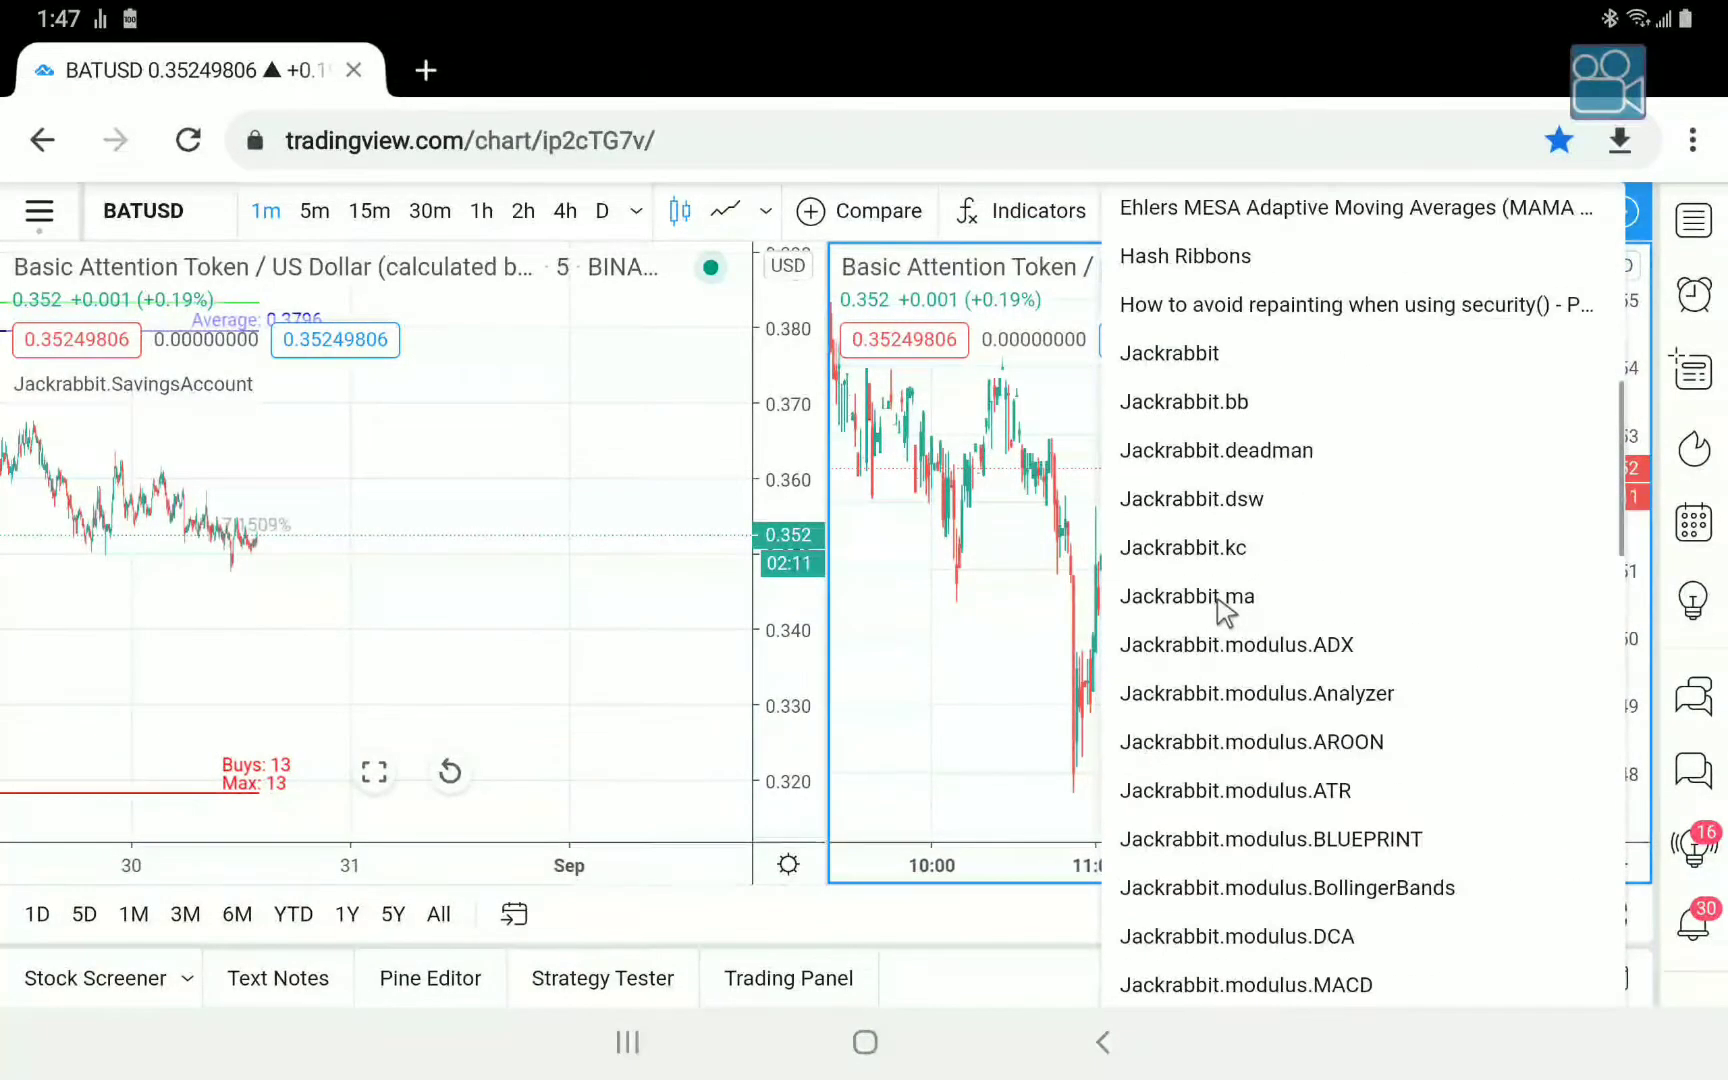
pyautogui.scroll(-1, 1223, 606)
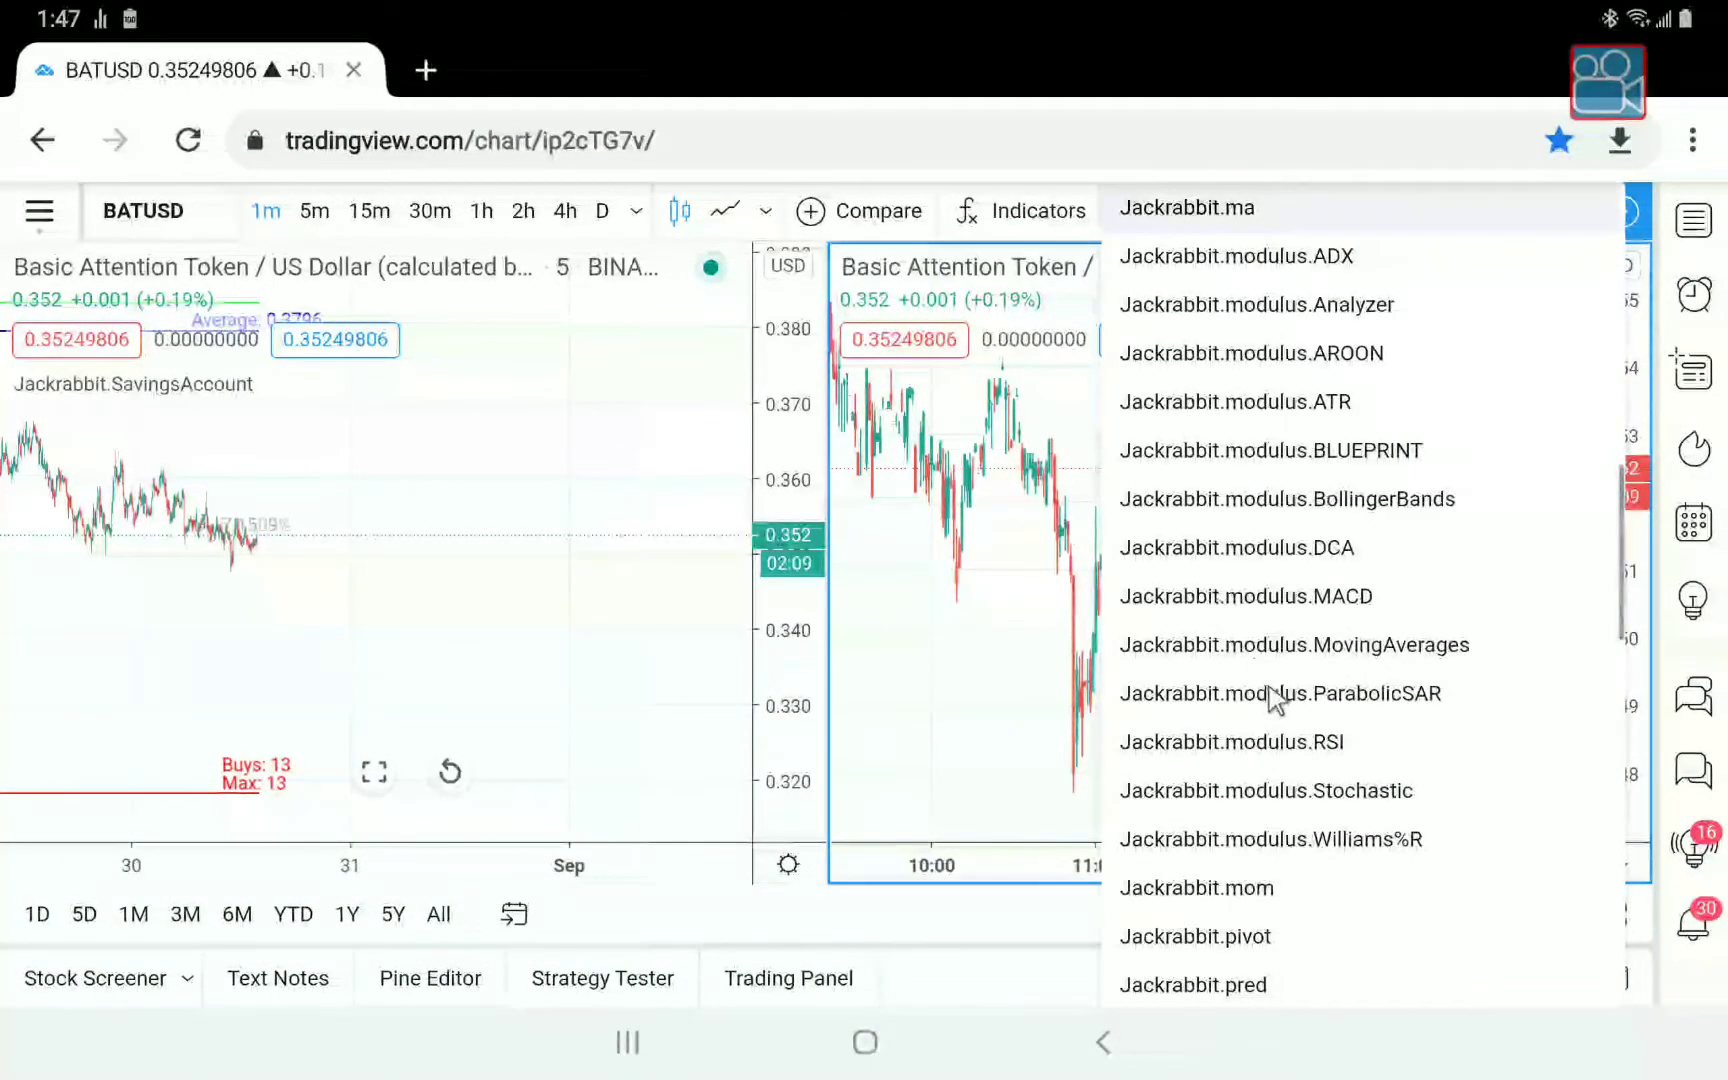
pyautogui.scroll(-1, 1273, 698)
pyautogui.scroll(-2, 1275, 700)
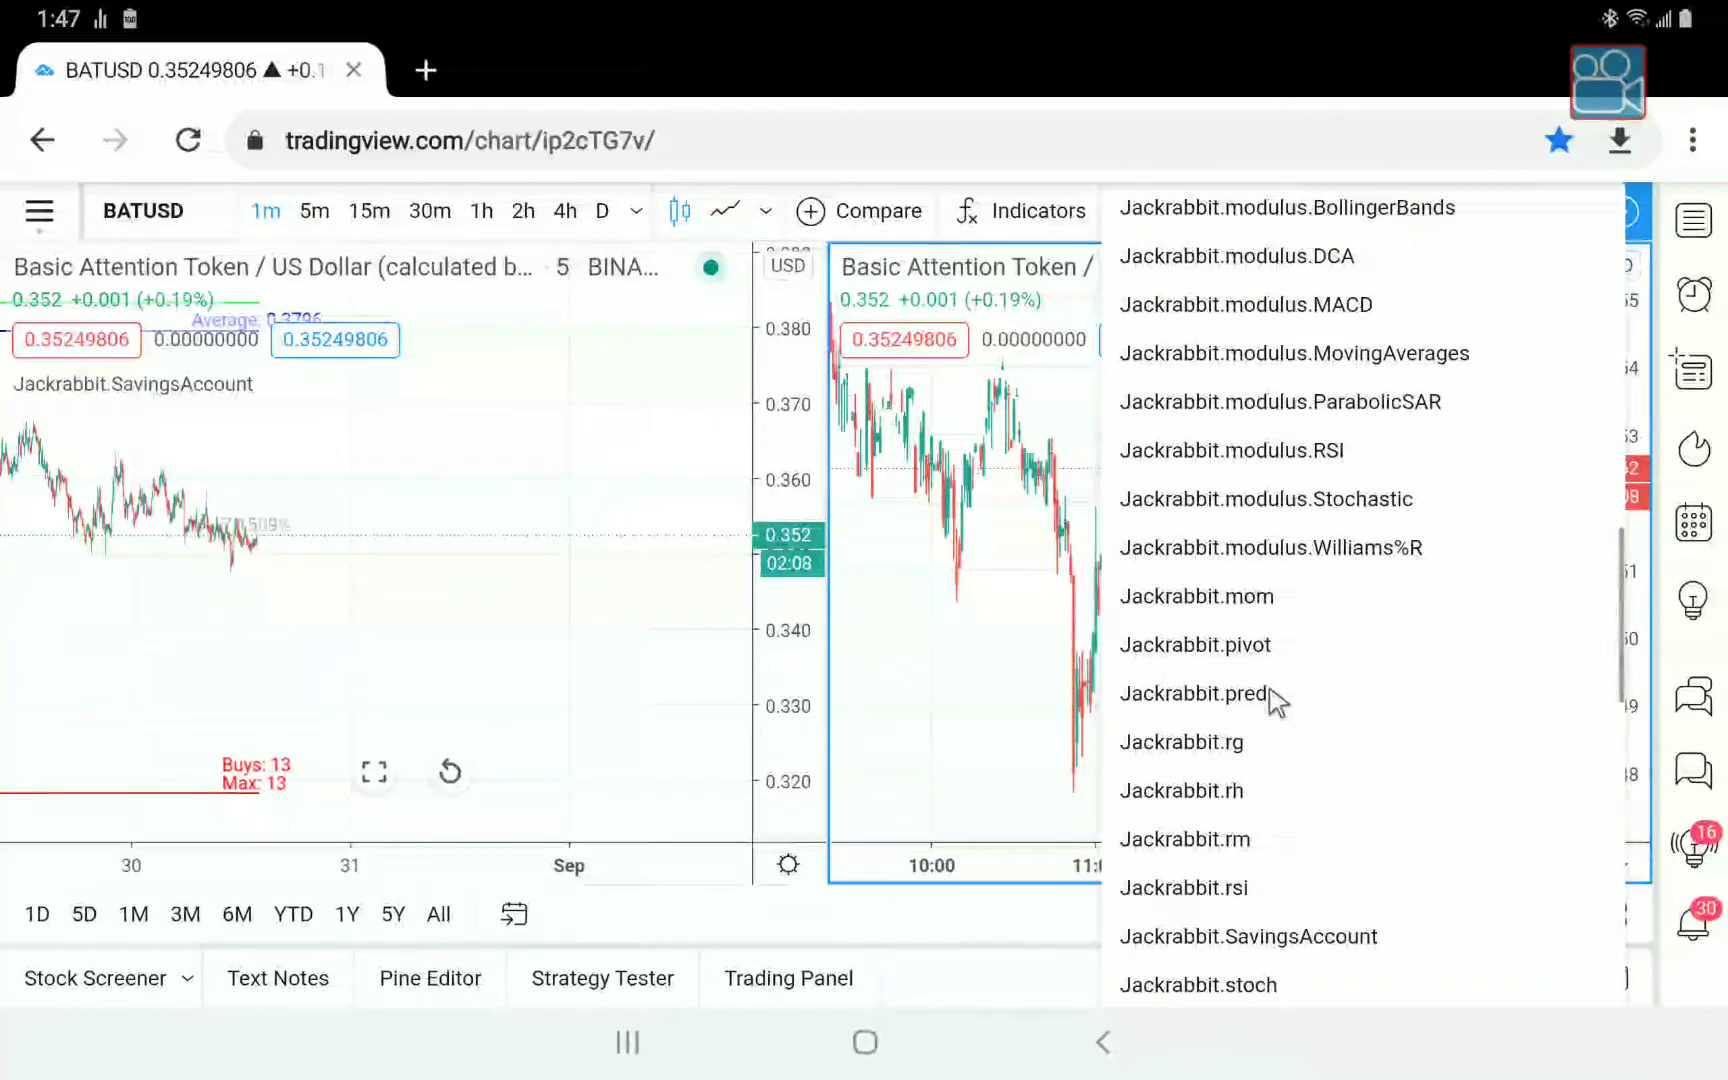
pyautogui.click(1330, 945)
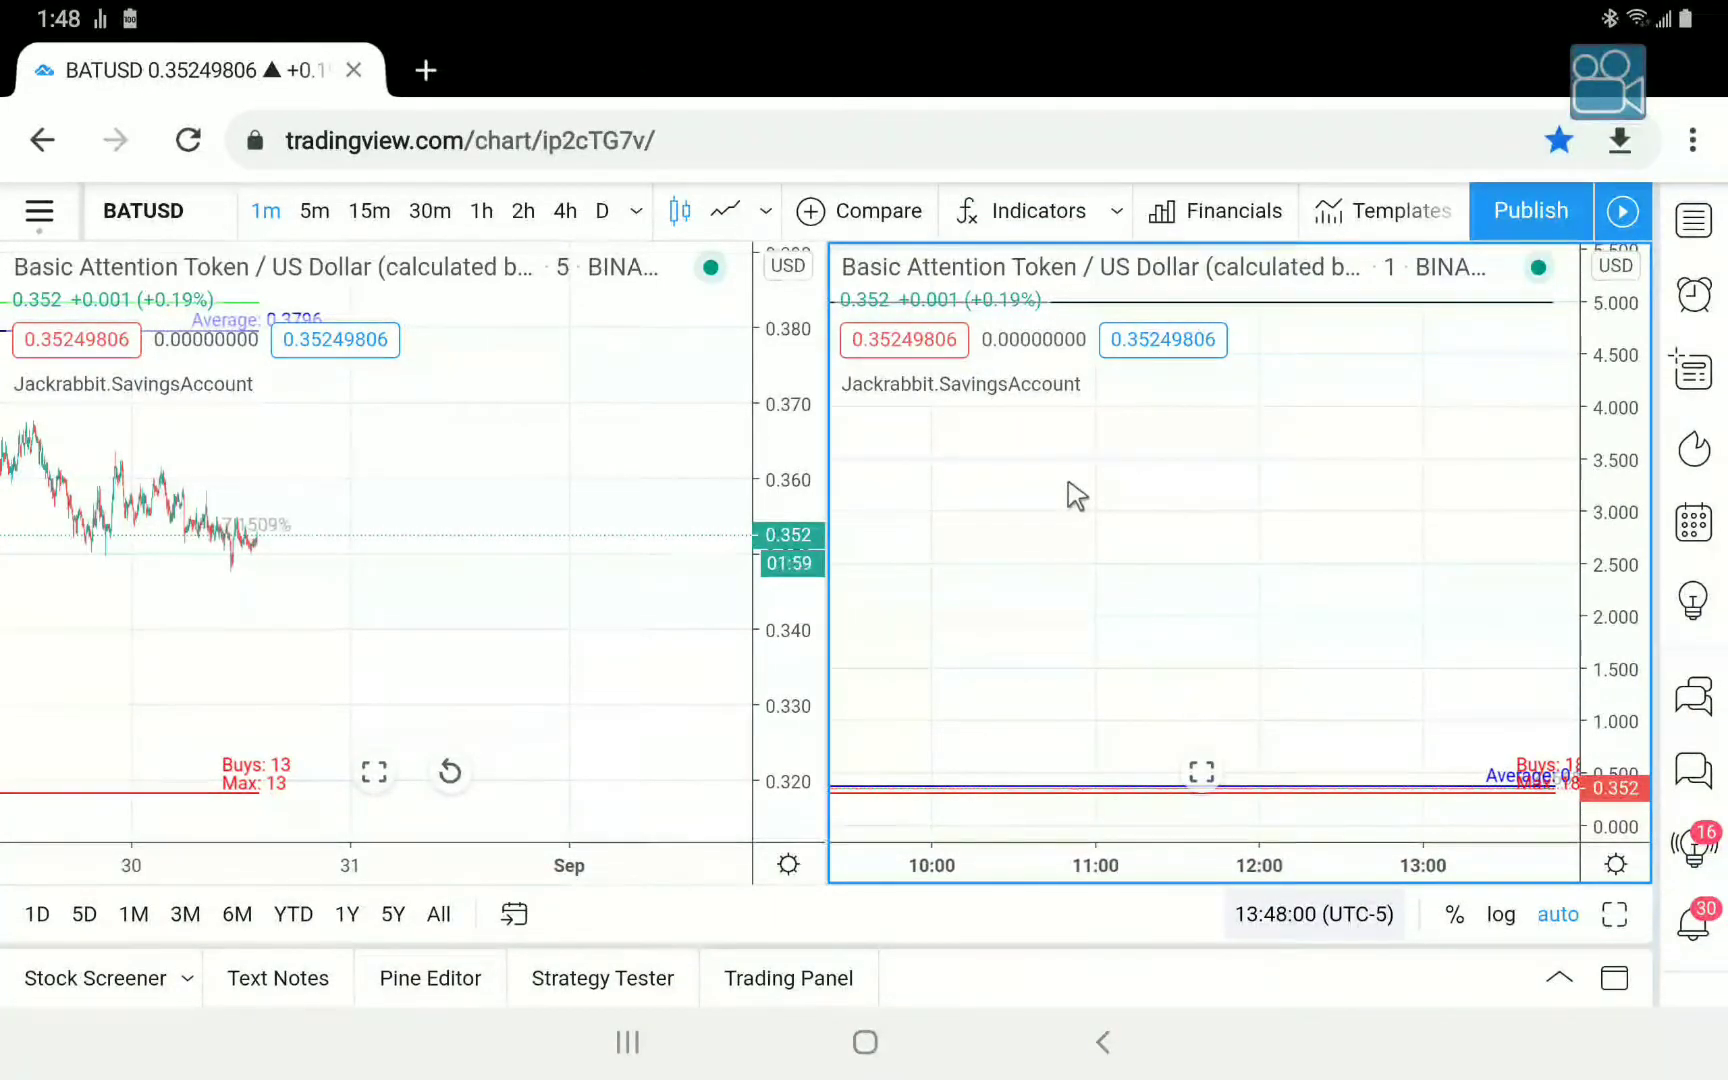
# Set the 1m chart indicator's Exit Point to 41 and its Methodology to Price, and apply the settings.
pyautogui.click(1040, 390)
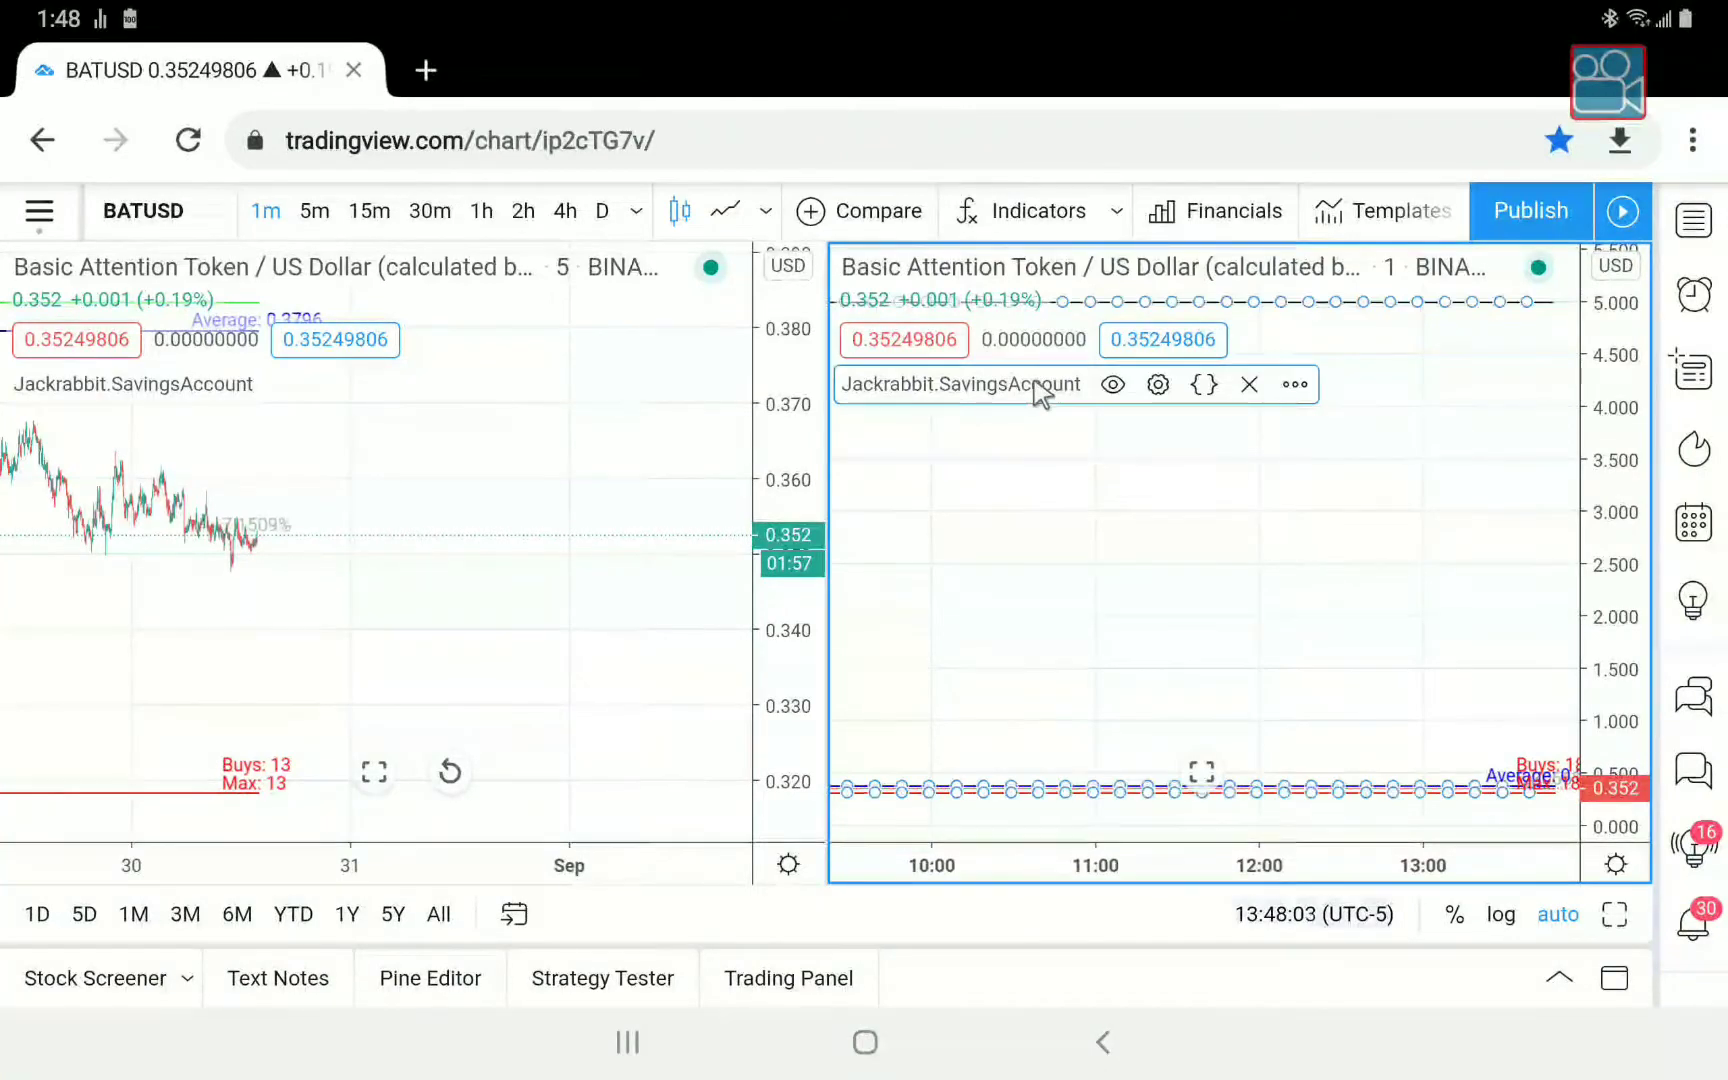
pyautogui.click(1158, 385)
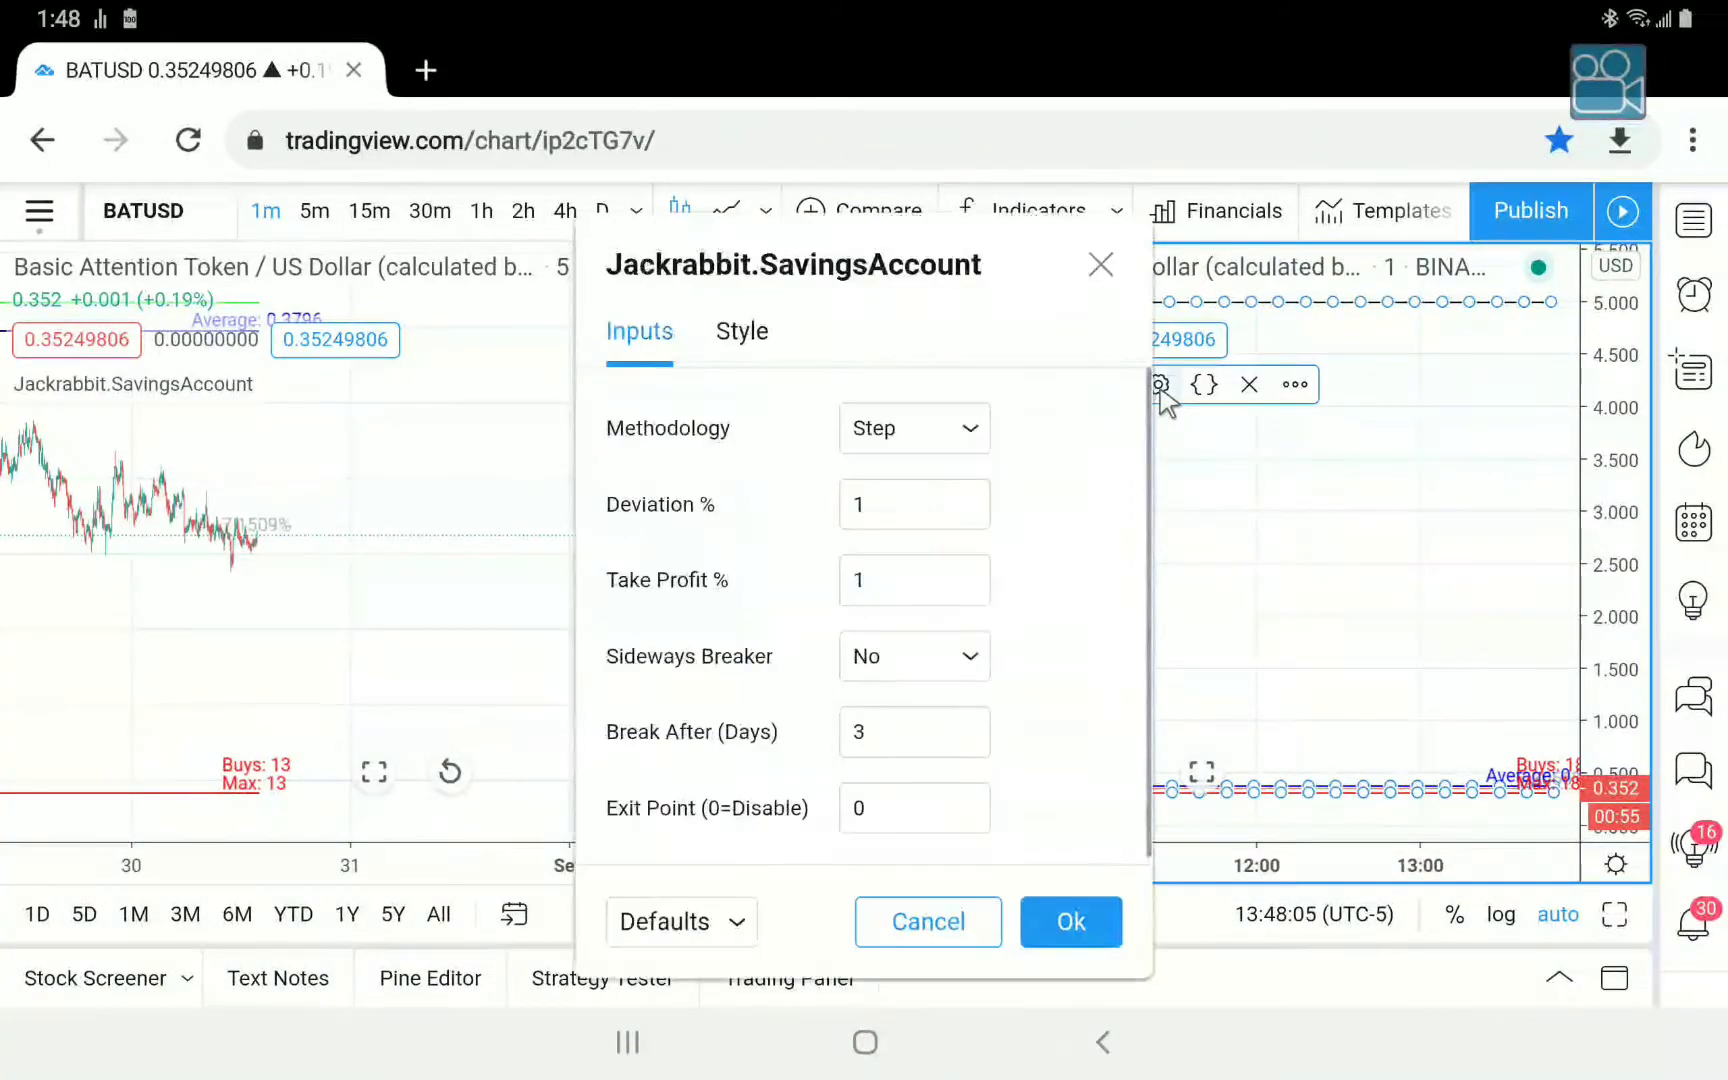
pyautogui.click(897, 808)
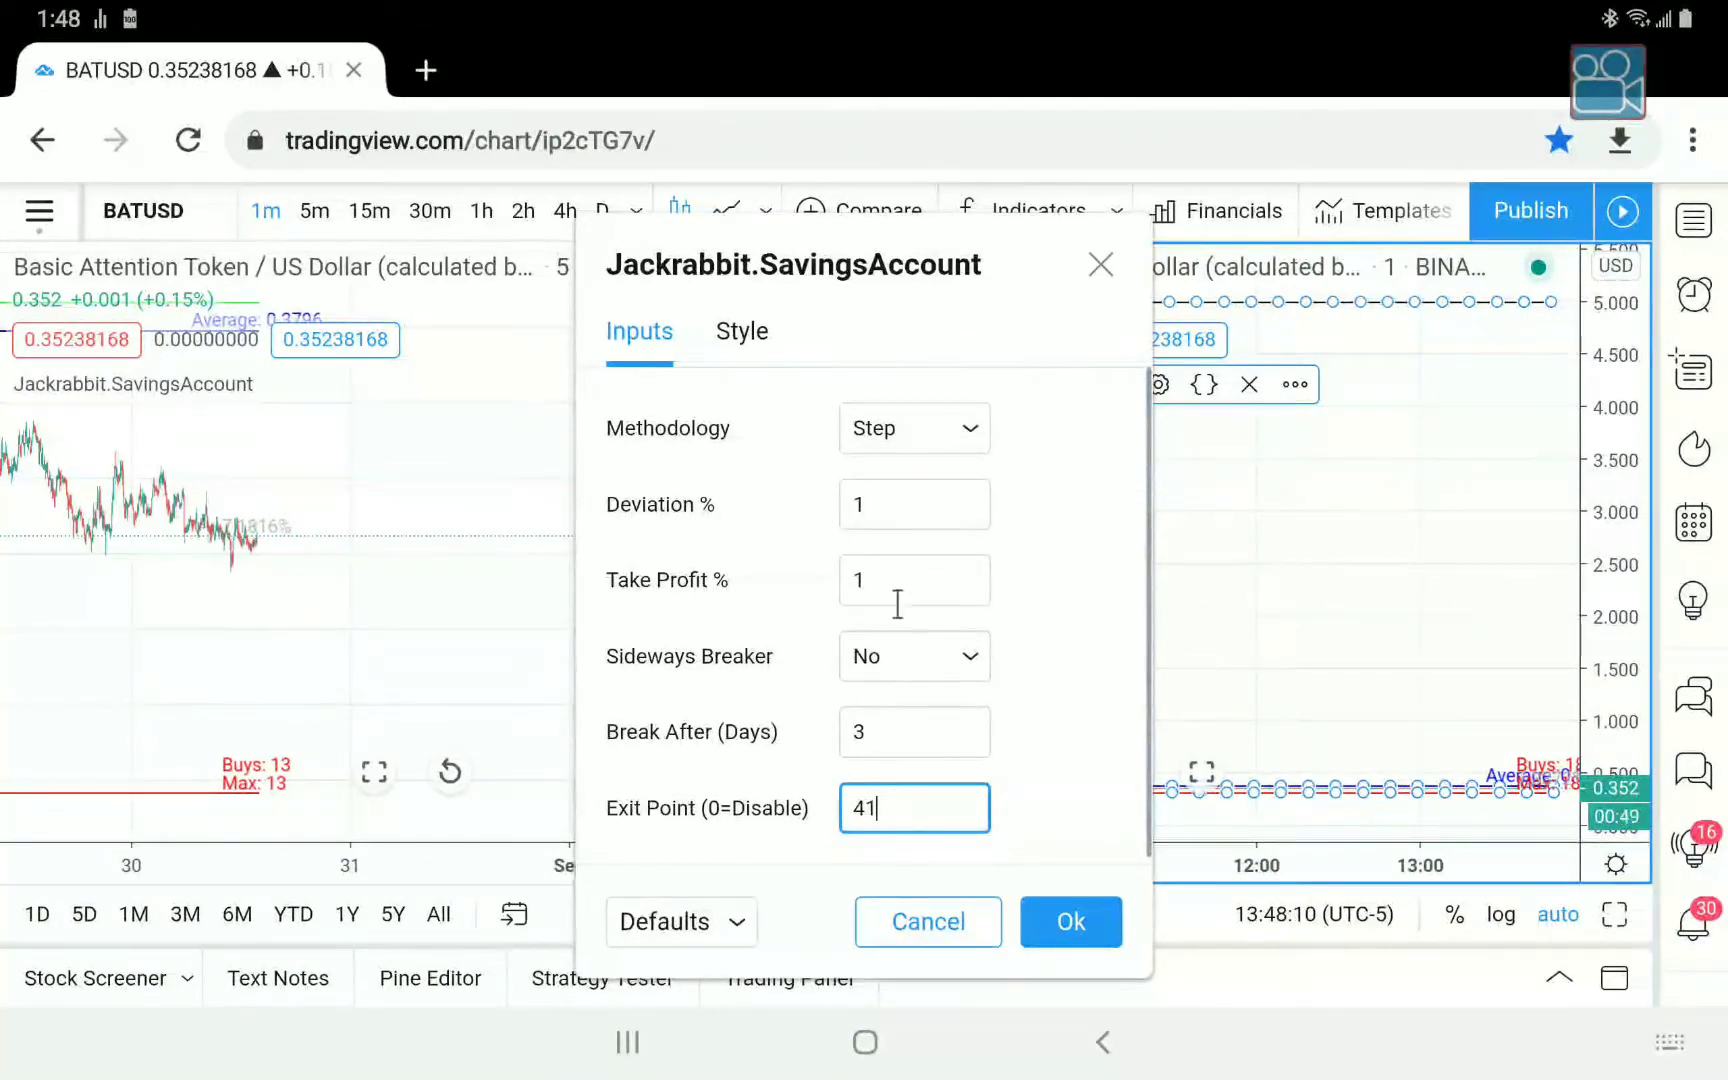
pyautogui.click(872, 432)
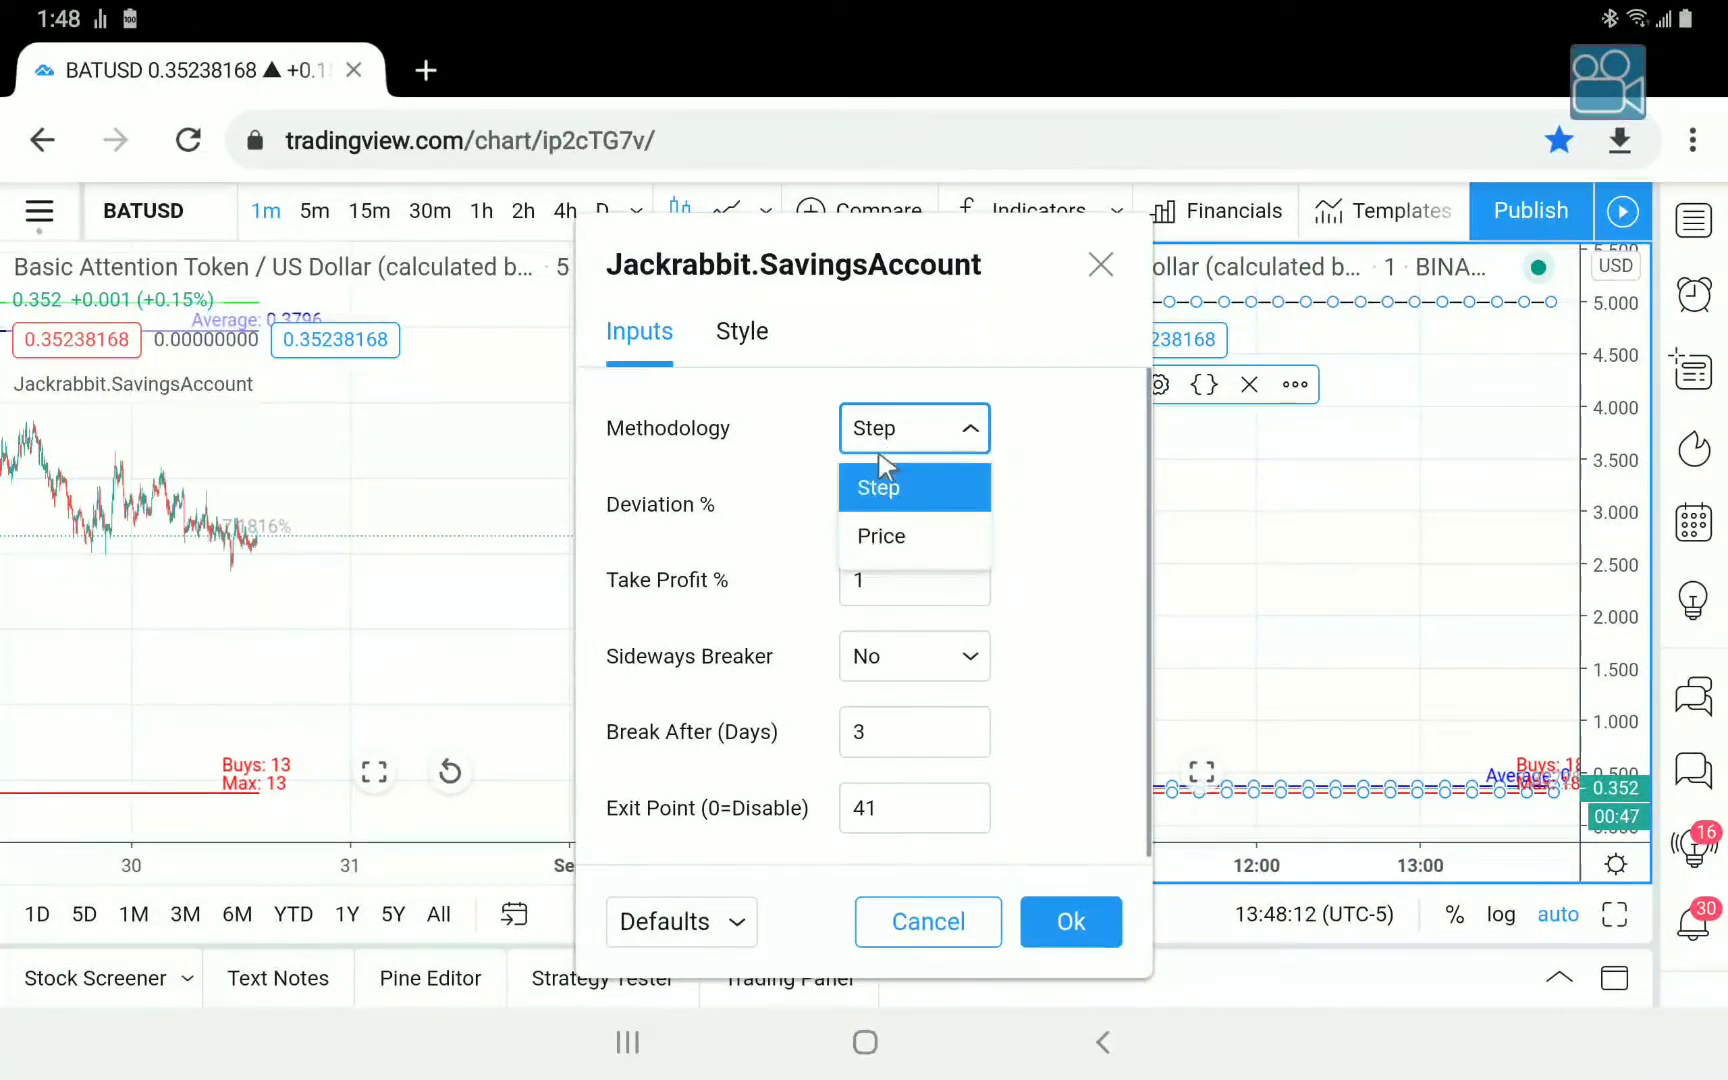
pyautogui.click(881, 537)
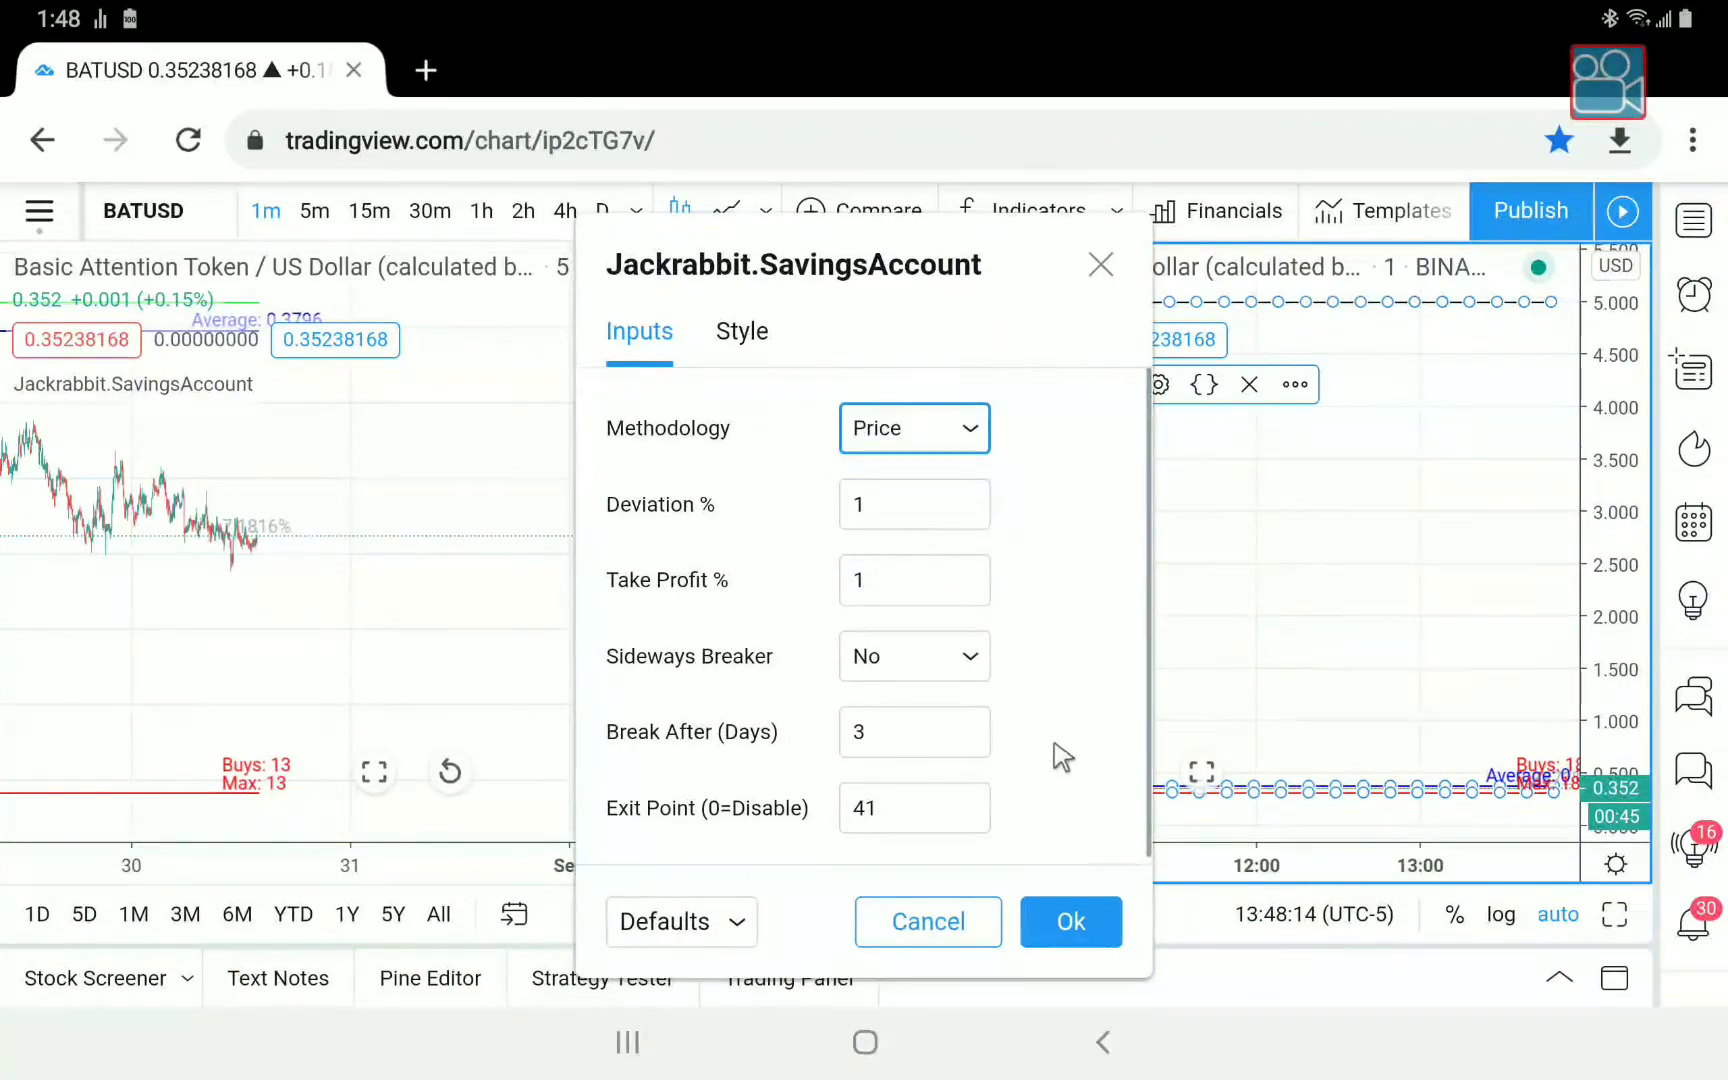
pyautogui.click(1085, 909)
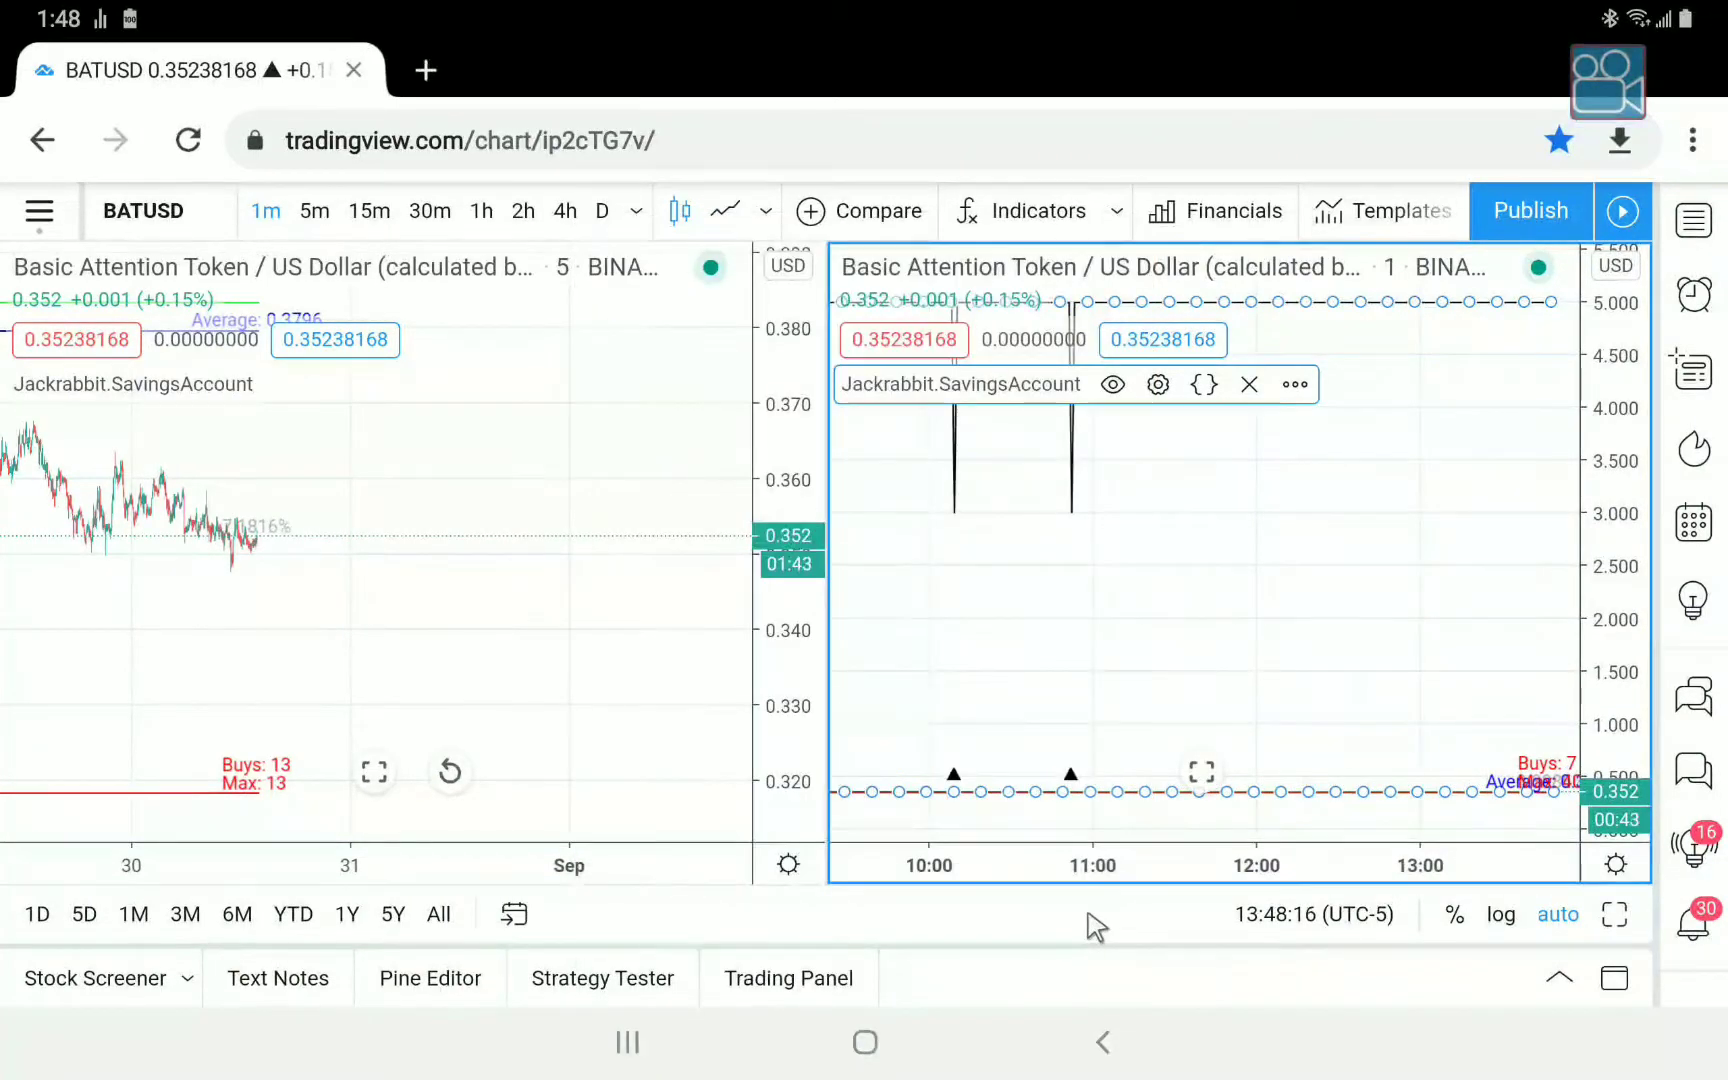
# Hide the Signal Line in the style settings of the 1m chart's Jackrabbit.SavingsAccount indicator and apply the change.
pyautogui.click(1157, 385)
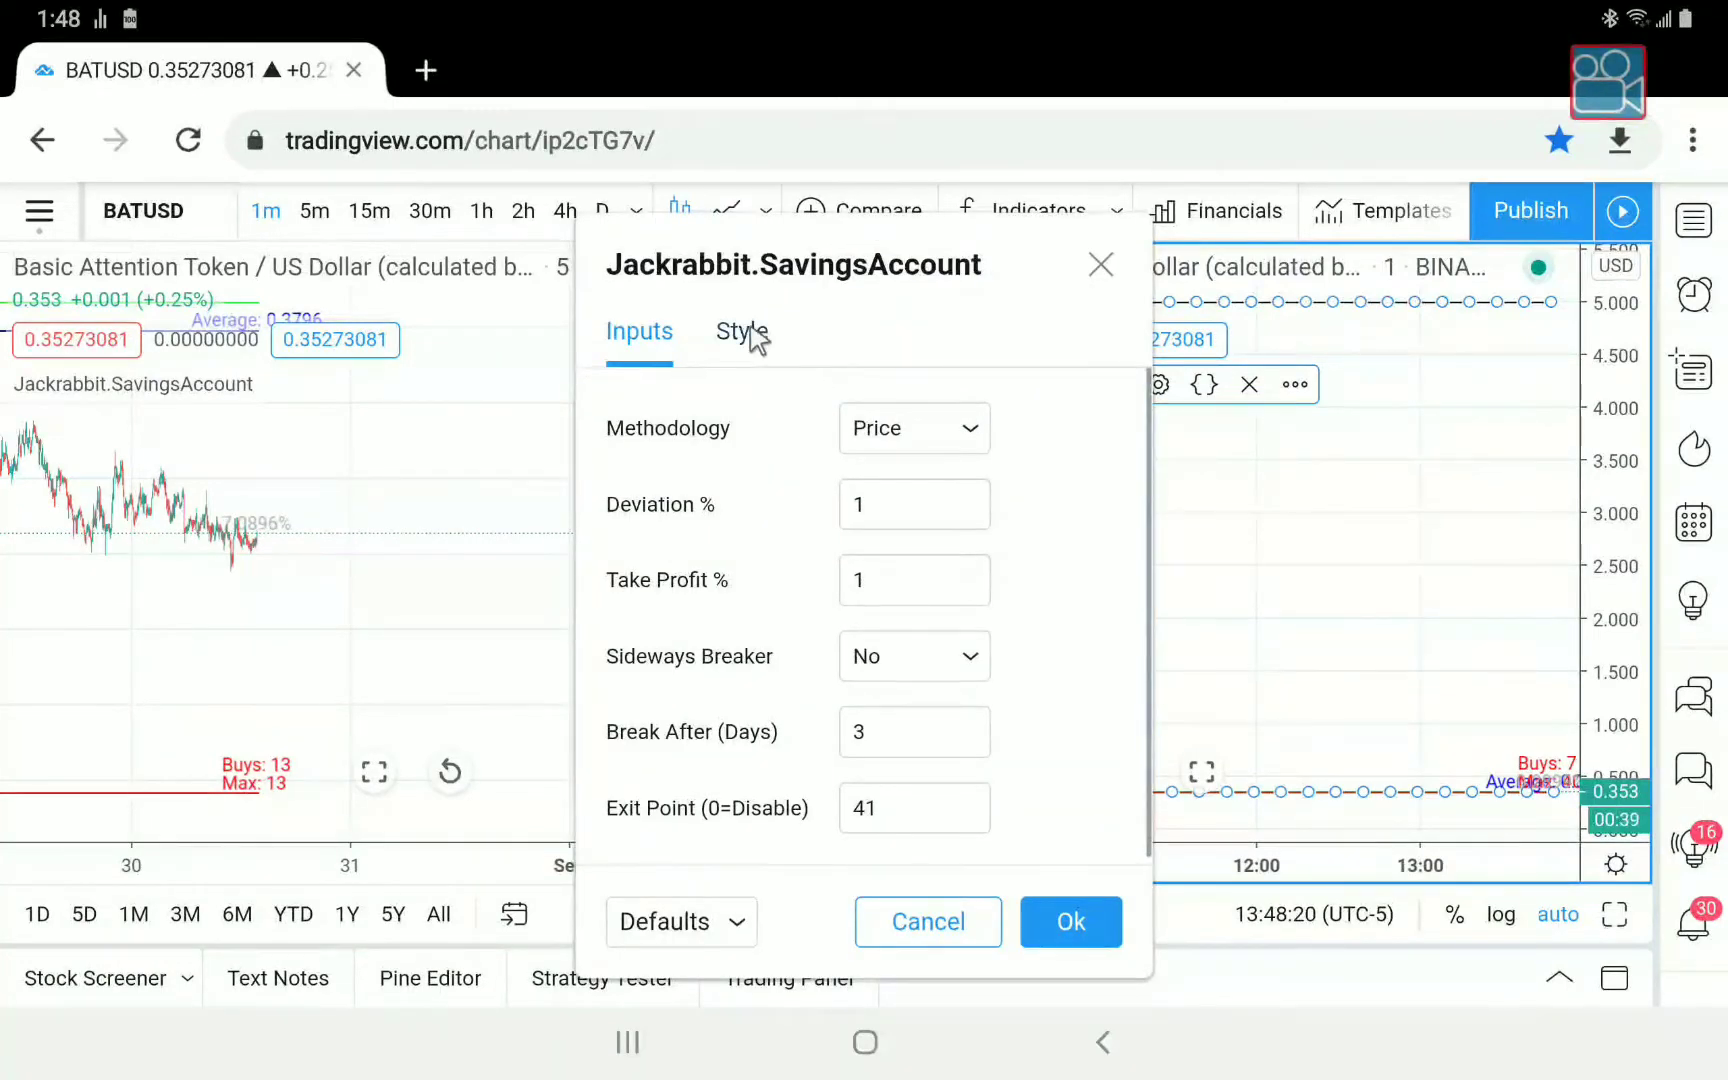
pyautogui.click(742, 333)
pyautogui.click(676, 434)
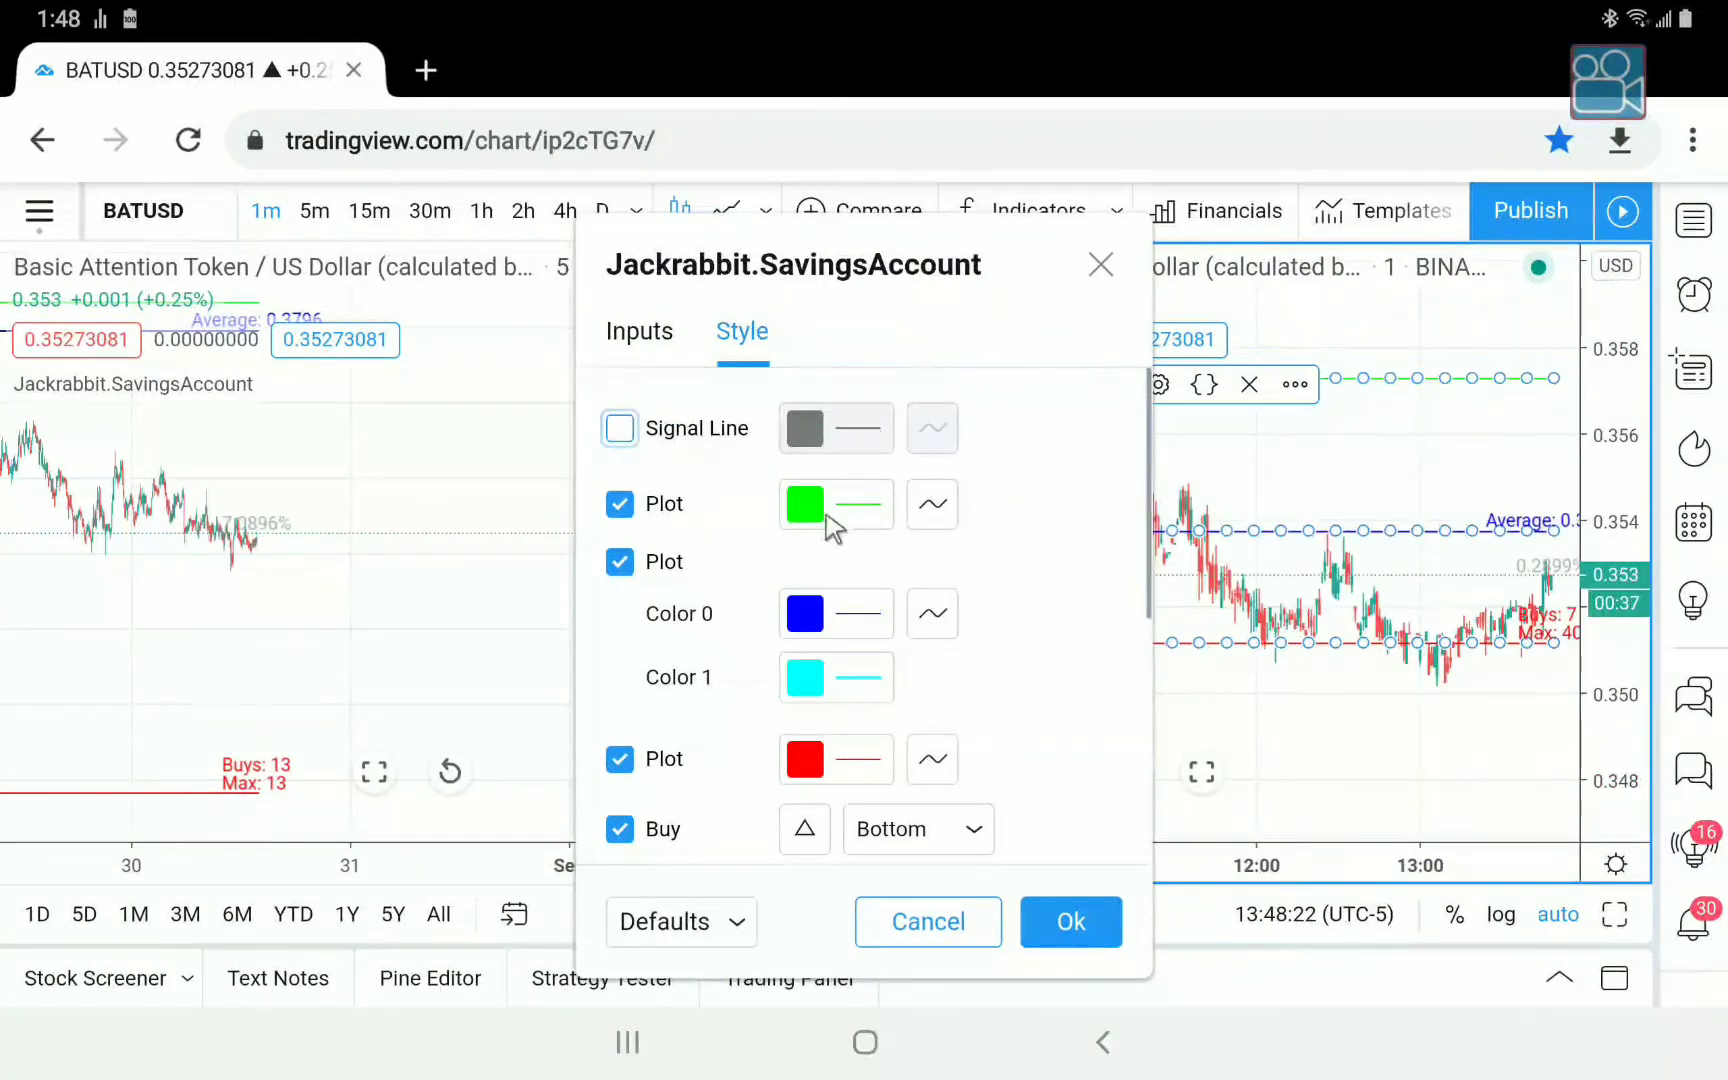
pyautogui.click(1071, 922)
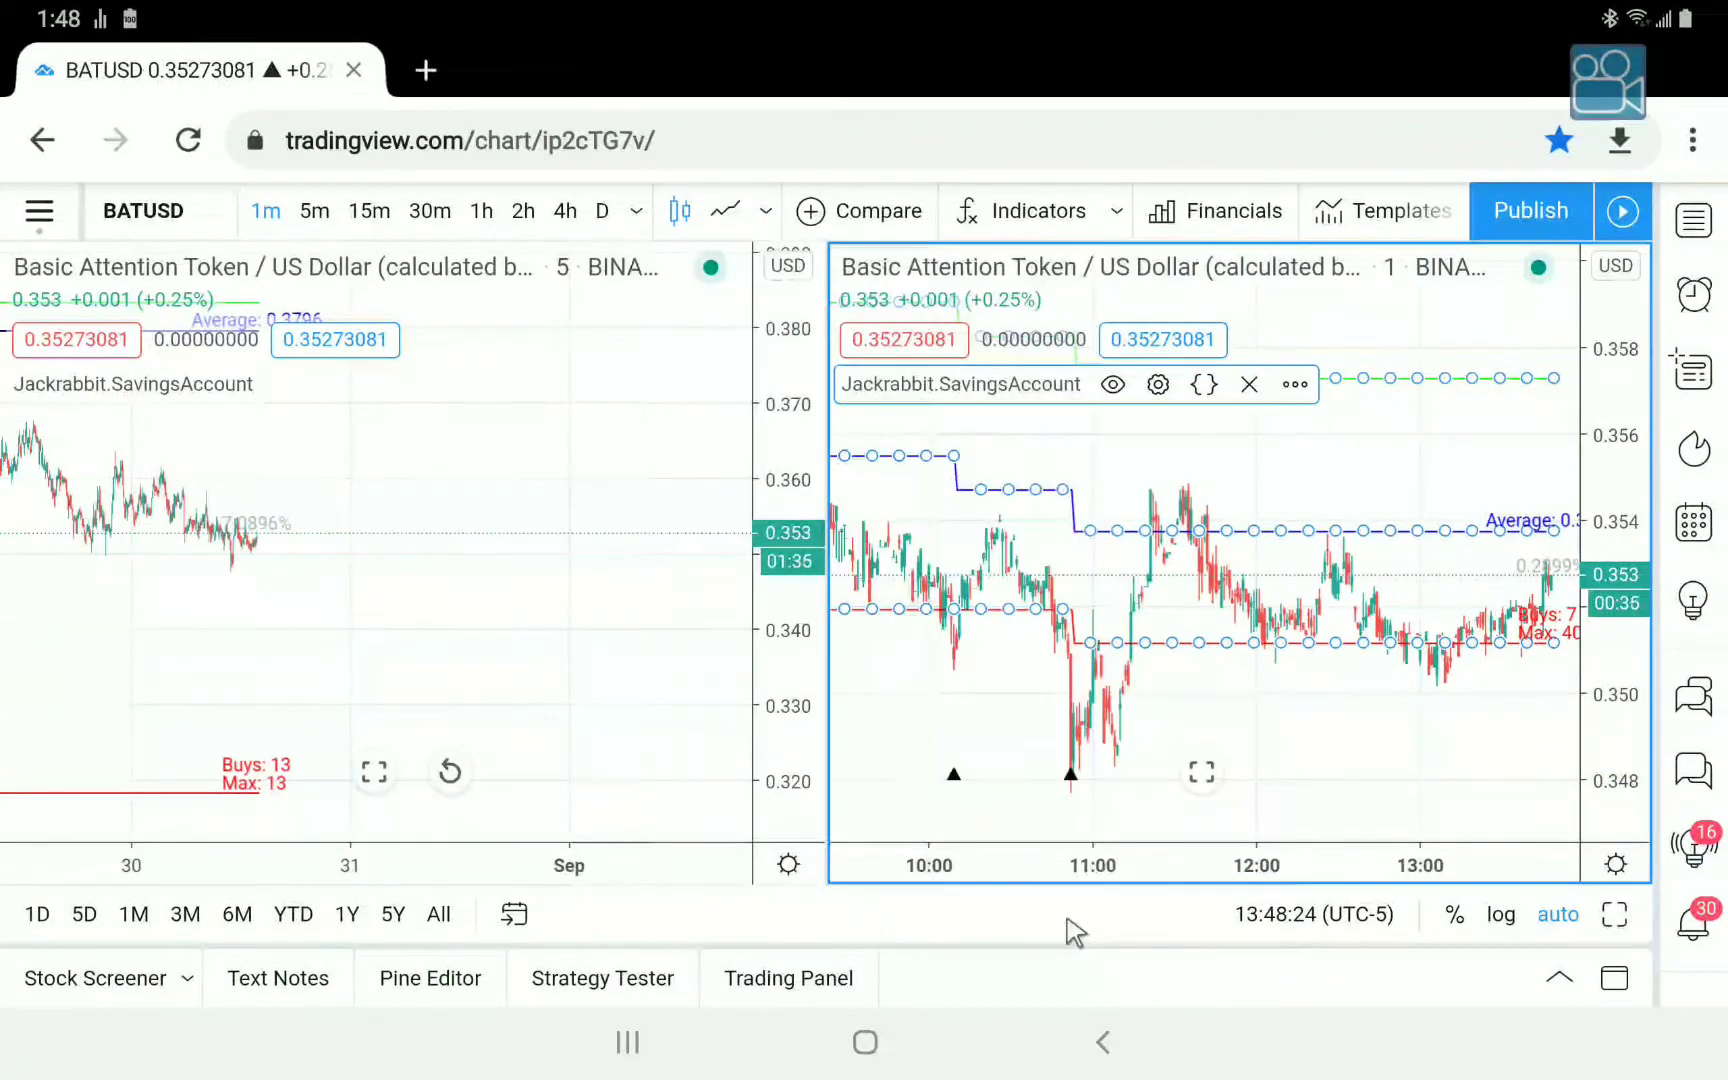
pyautogui.click(1120, 718)
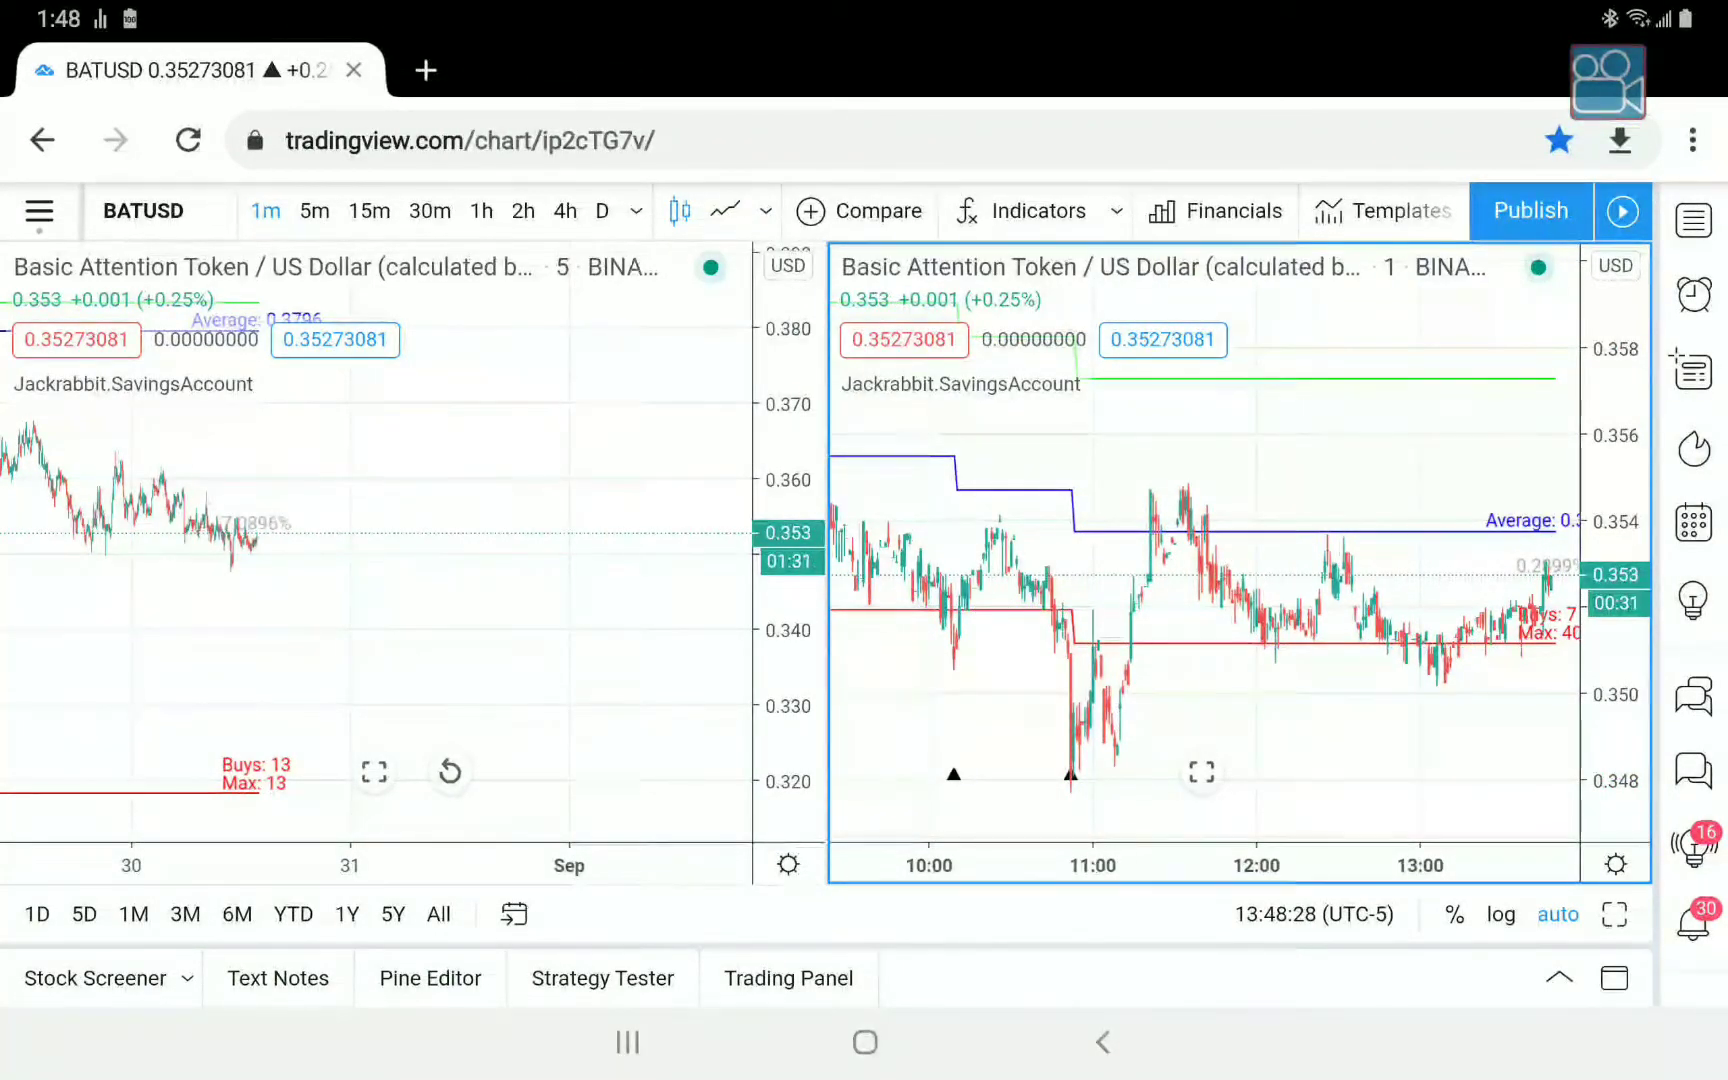
# Compare the average lines, buy levels and buy markers of the 5m and 1m BATUSD charts over their recent history.
pyautogui.moveTo(1250, 600); pyautogui.dragTo(1076, 600)
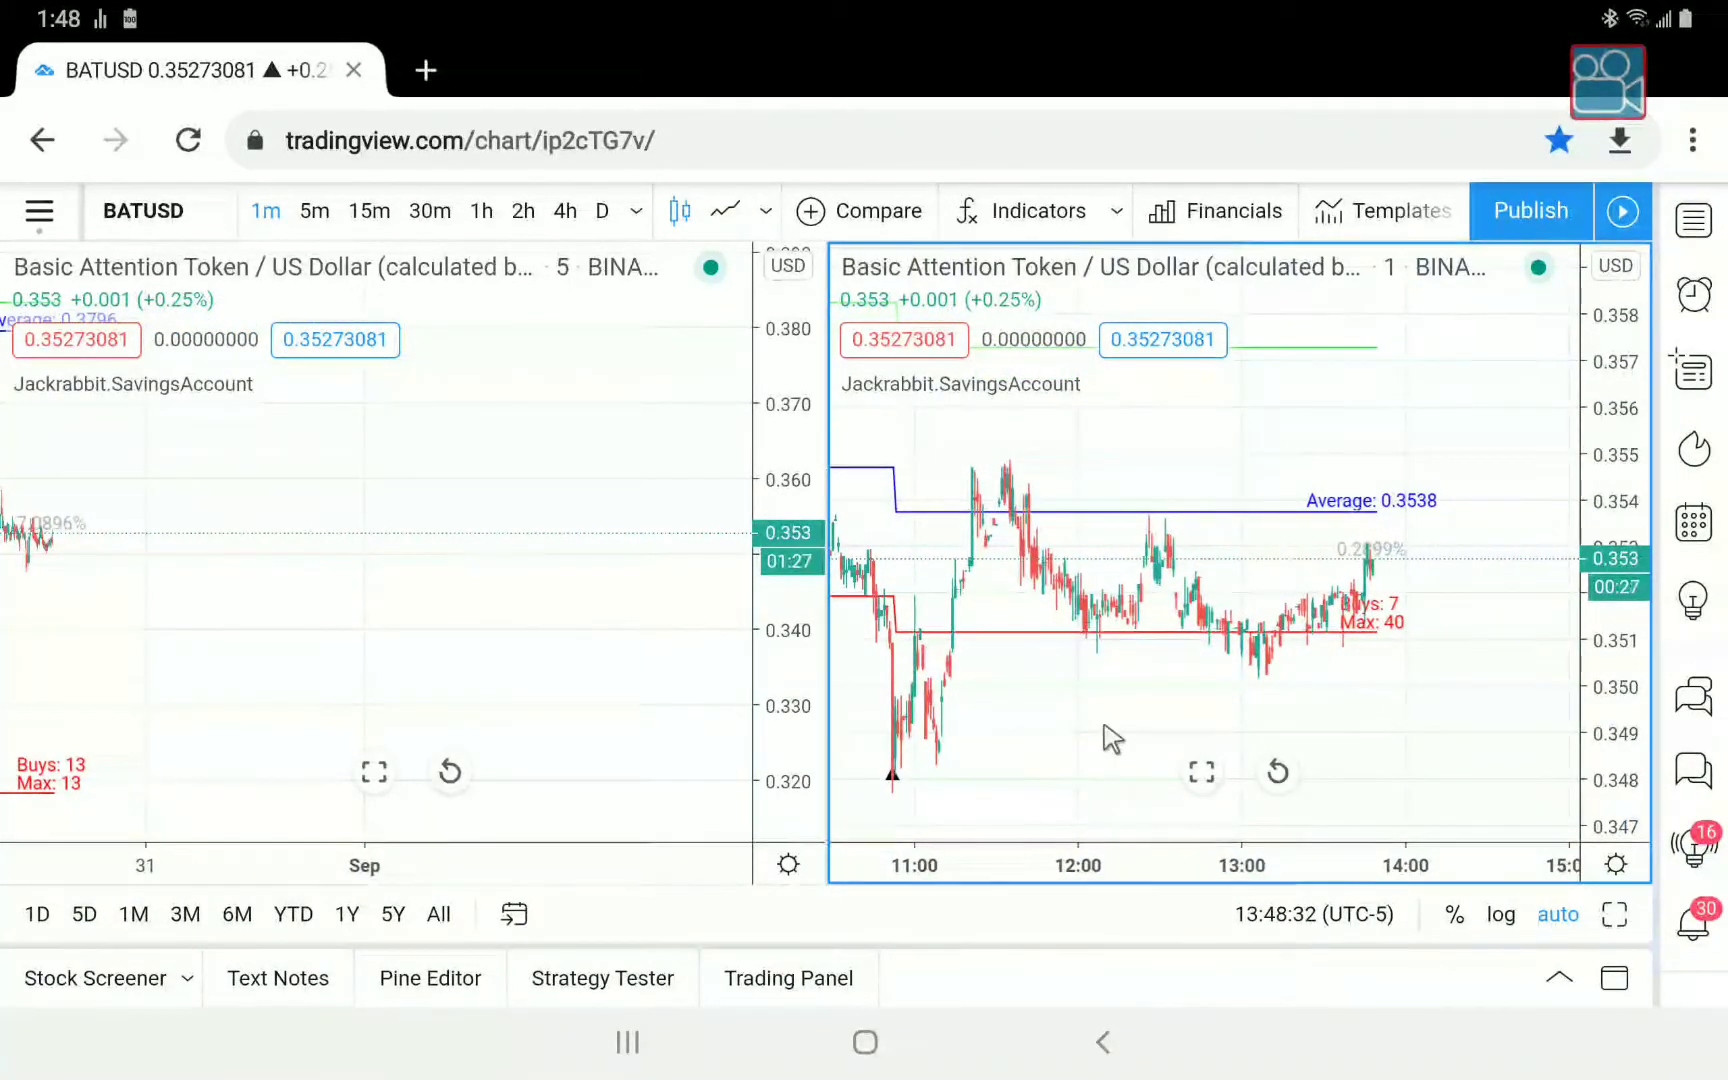
pyautogui.hscroll(-15, 1112, 738)
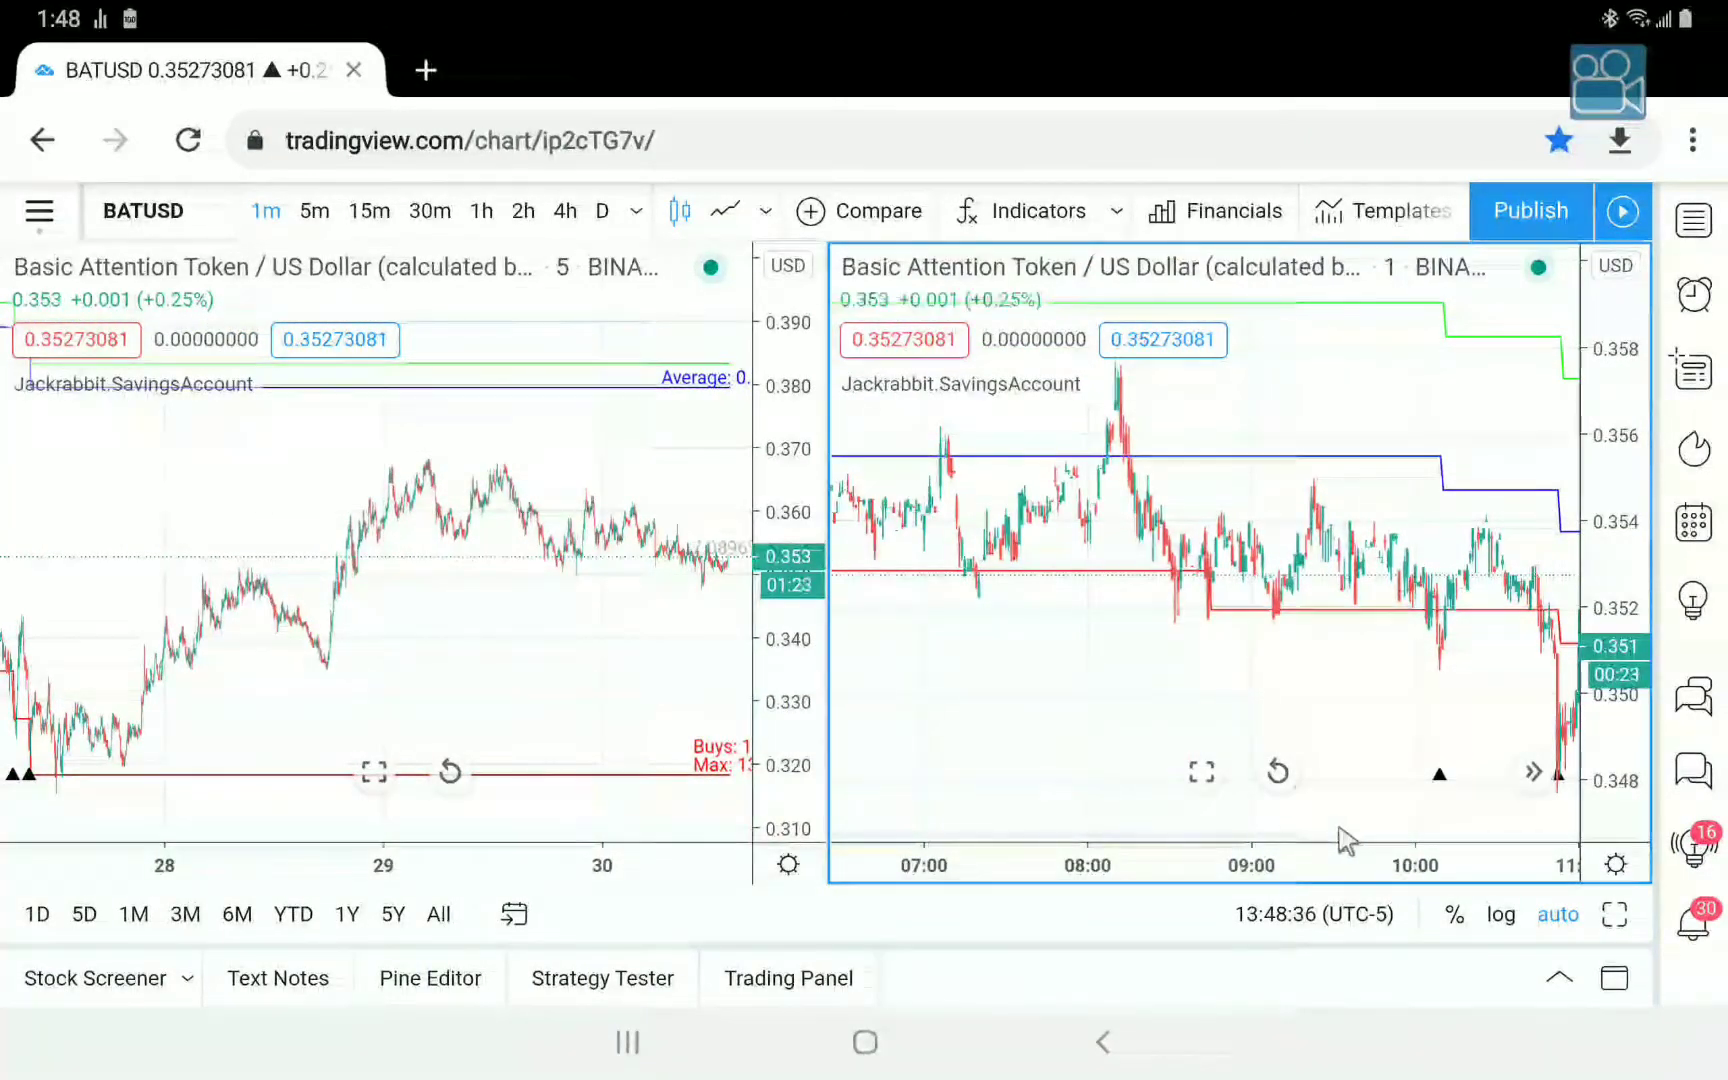
pyautogui.click(1534, 773)
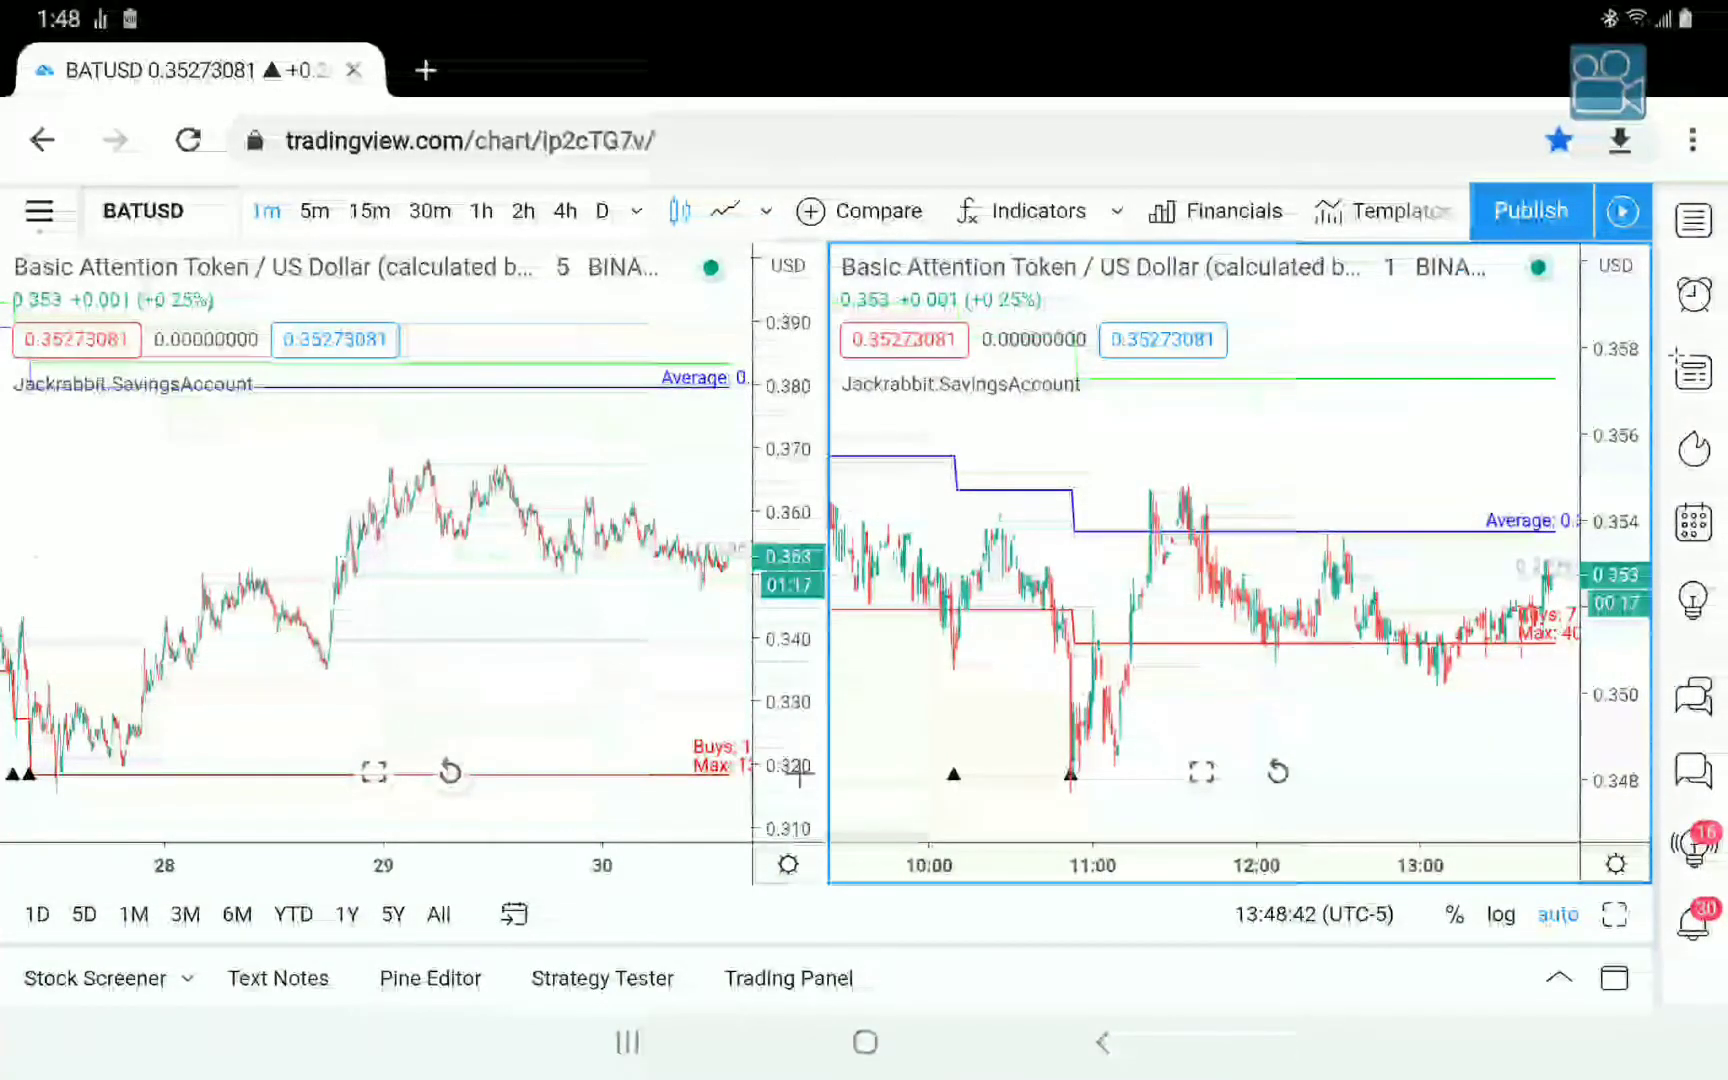
pyautogui.hscroll(5, 799, 772)
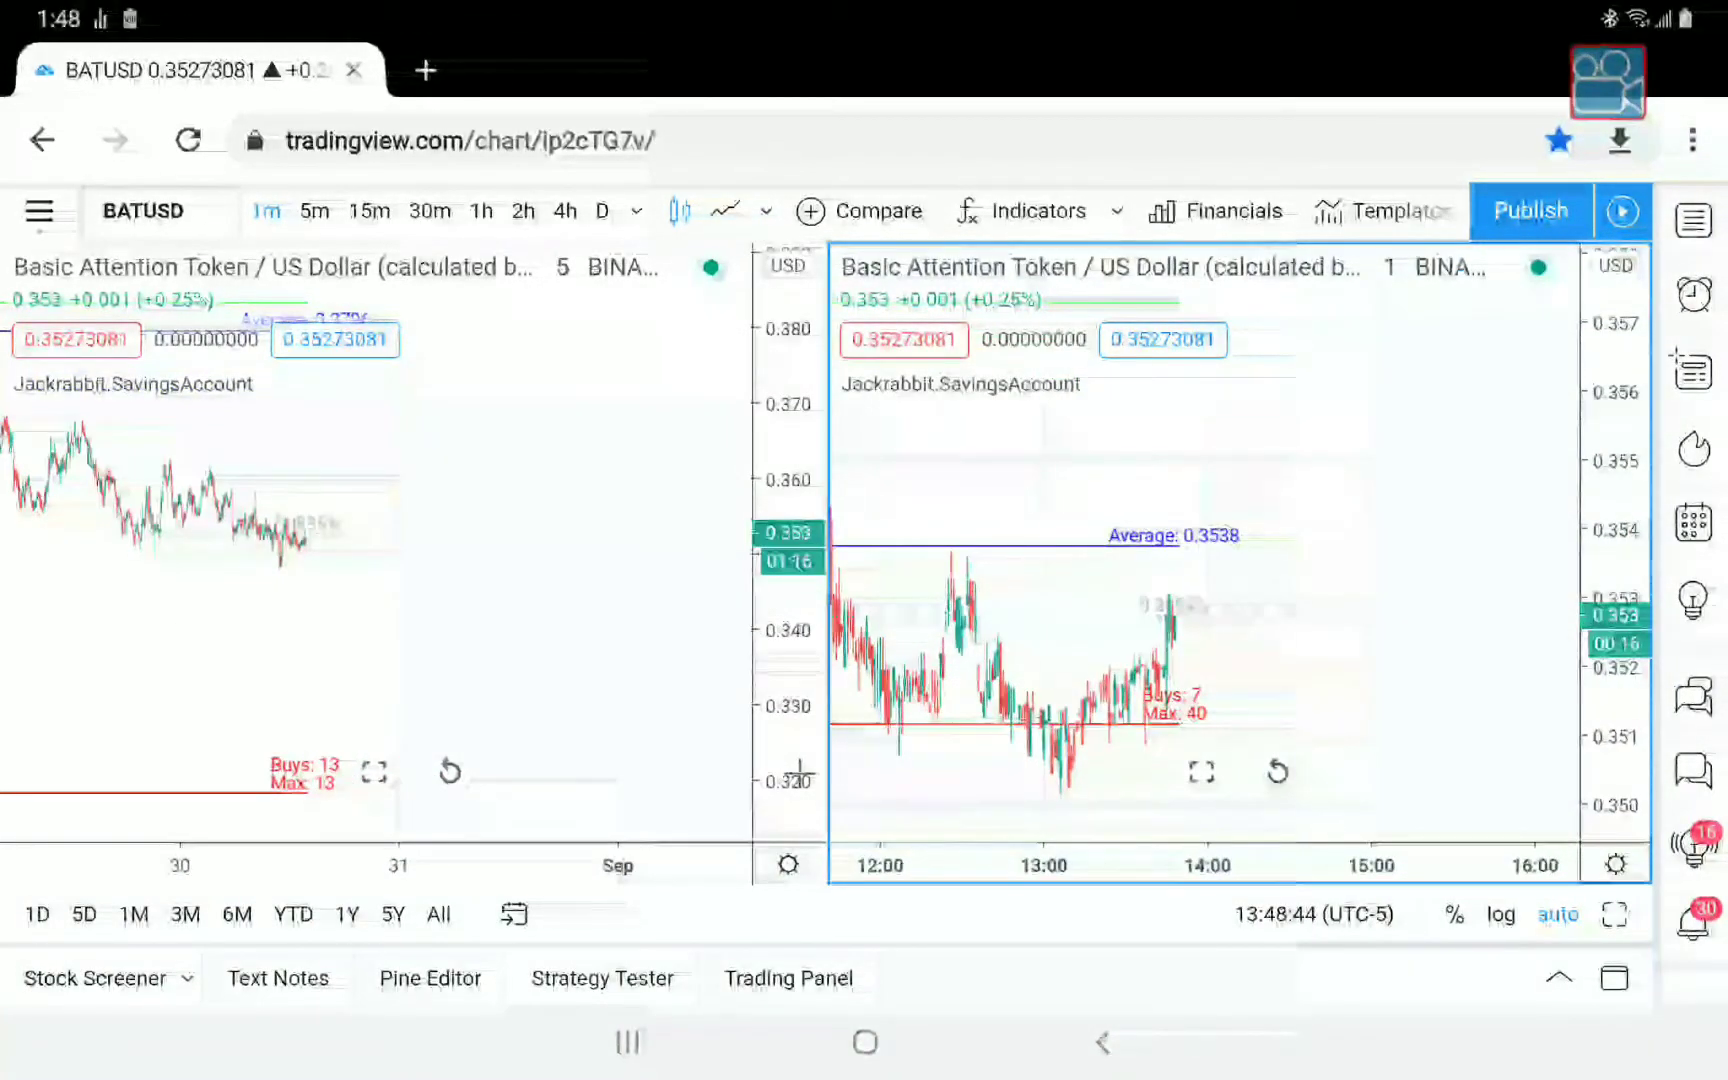
pyautogui.hscroll(-5, 799, 772)
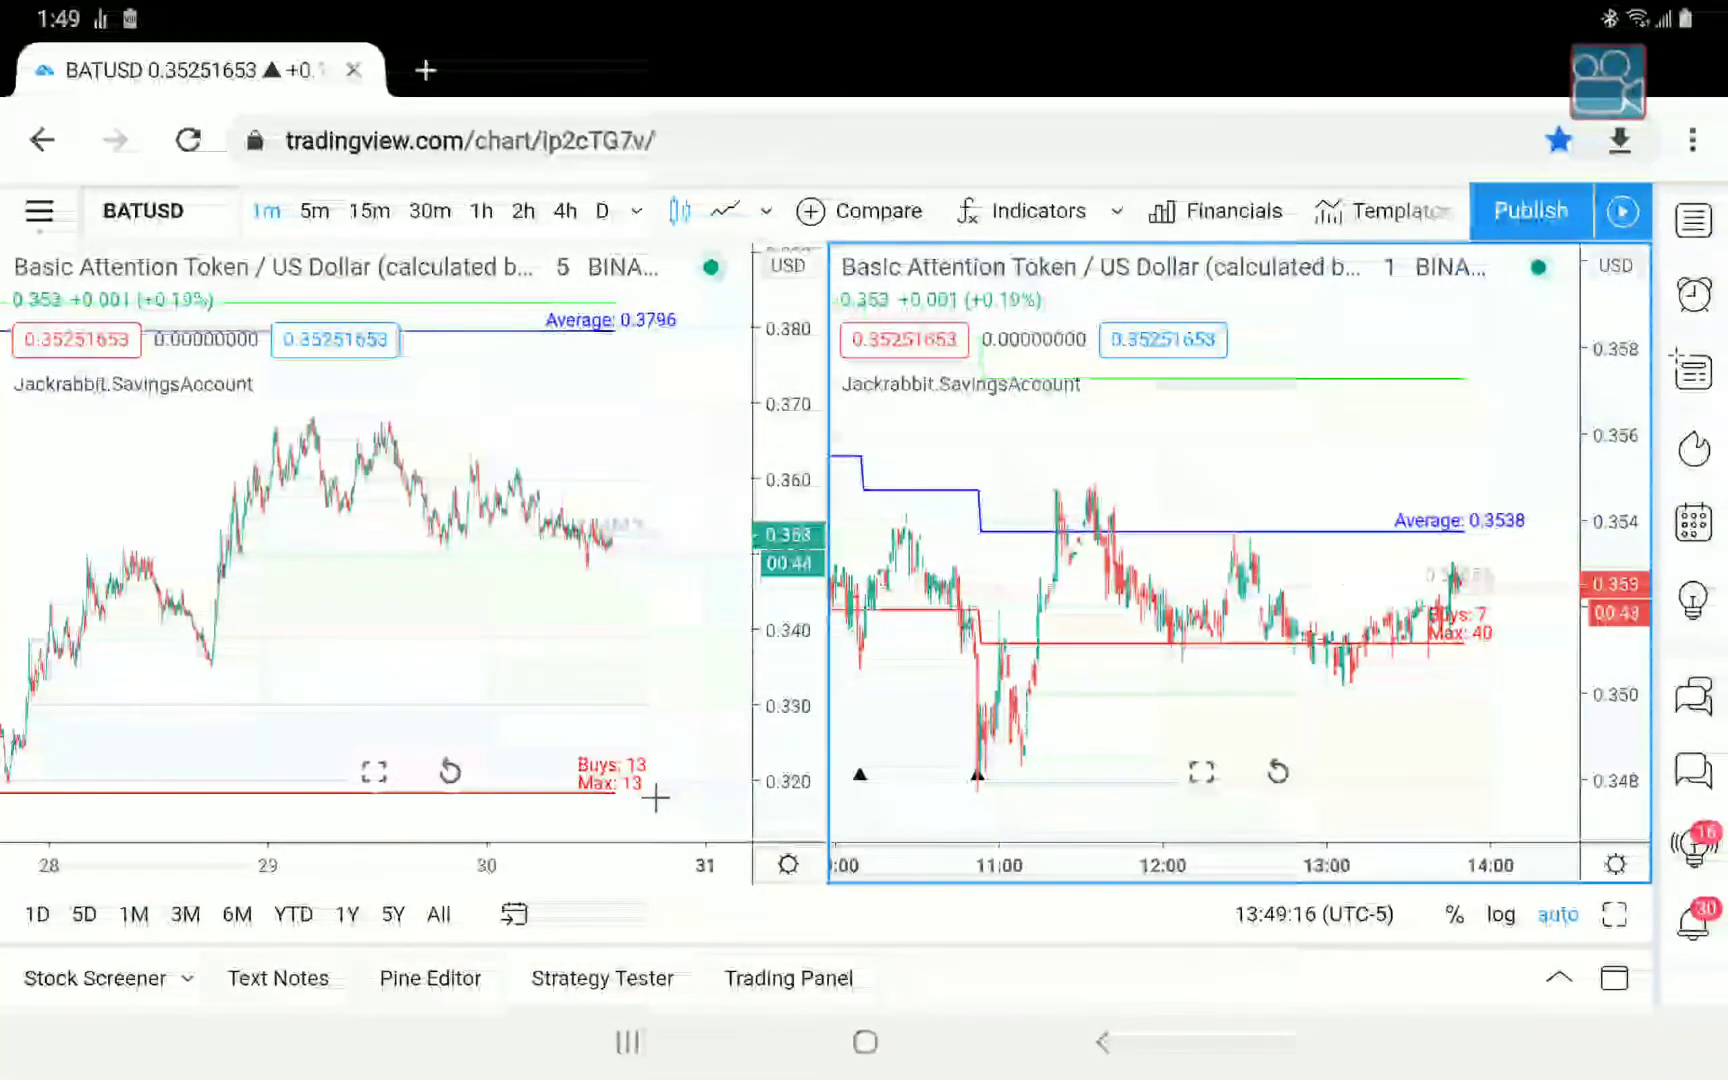
pyautogui.hscroll(-5, 655, 798)
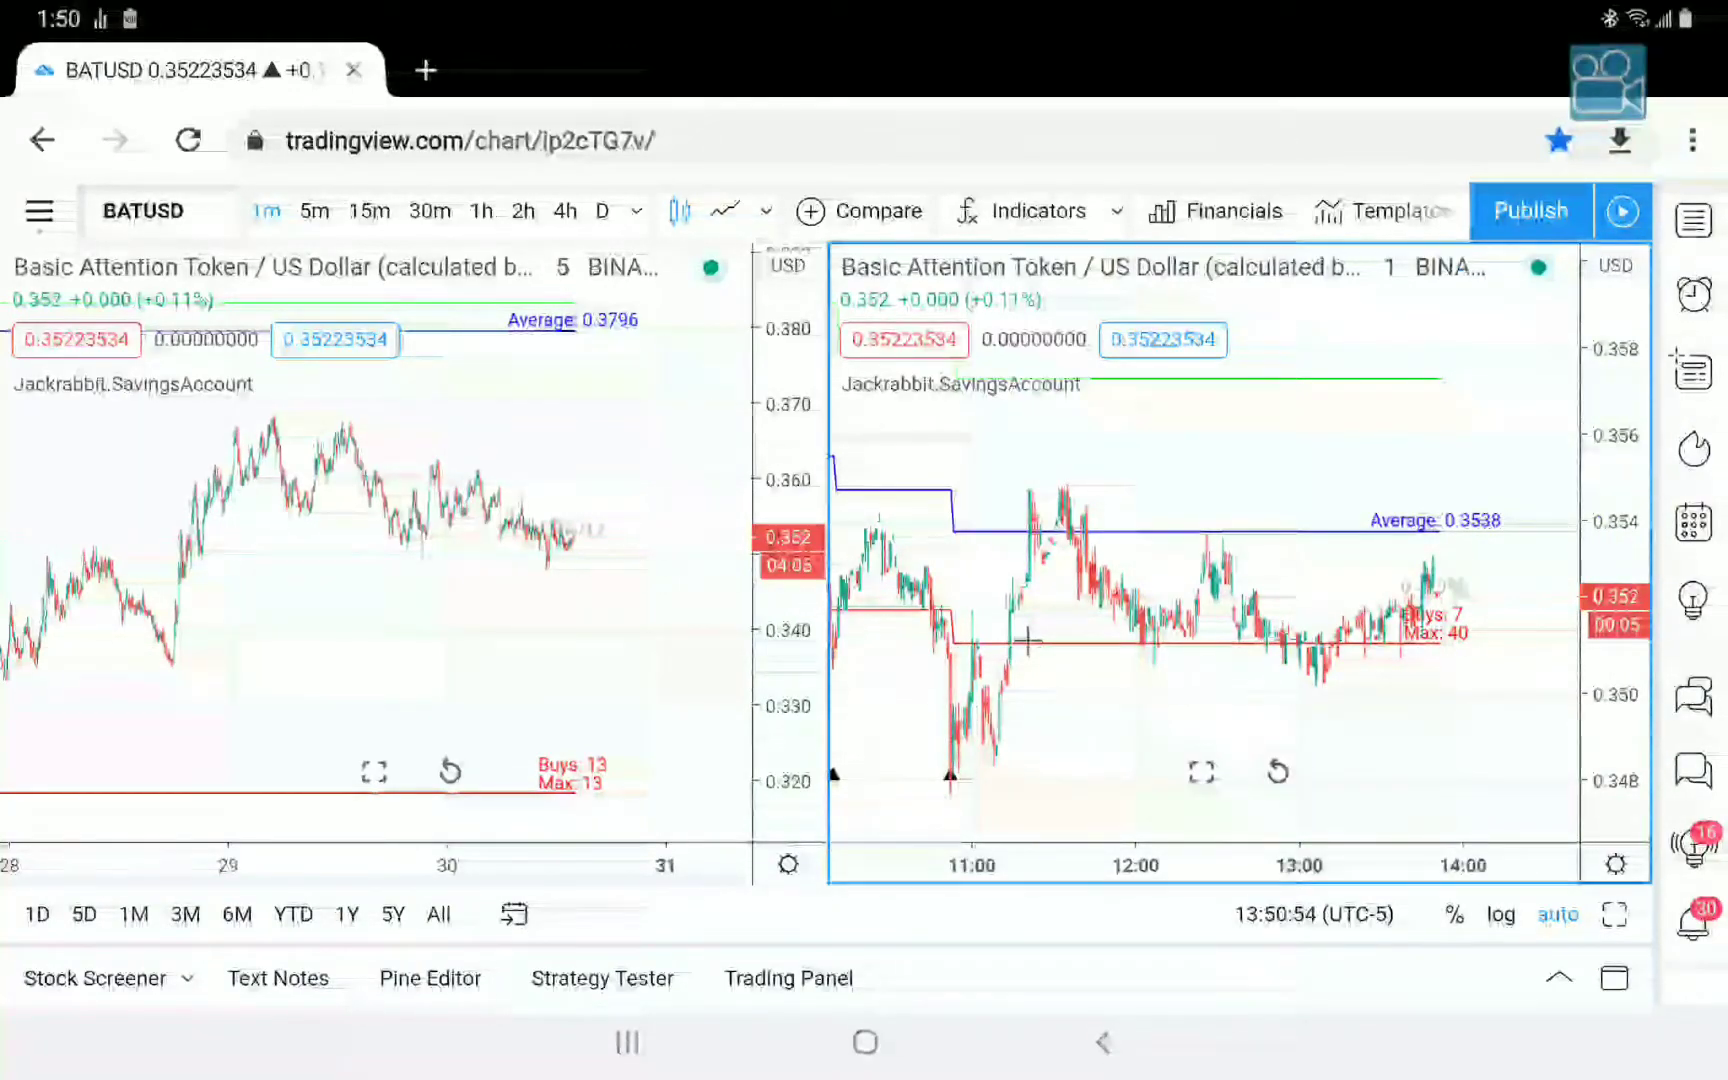
pyautogui.hscroll(-10, 1027, 640)
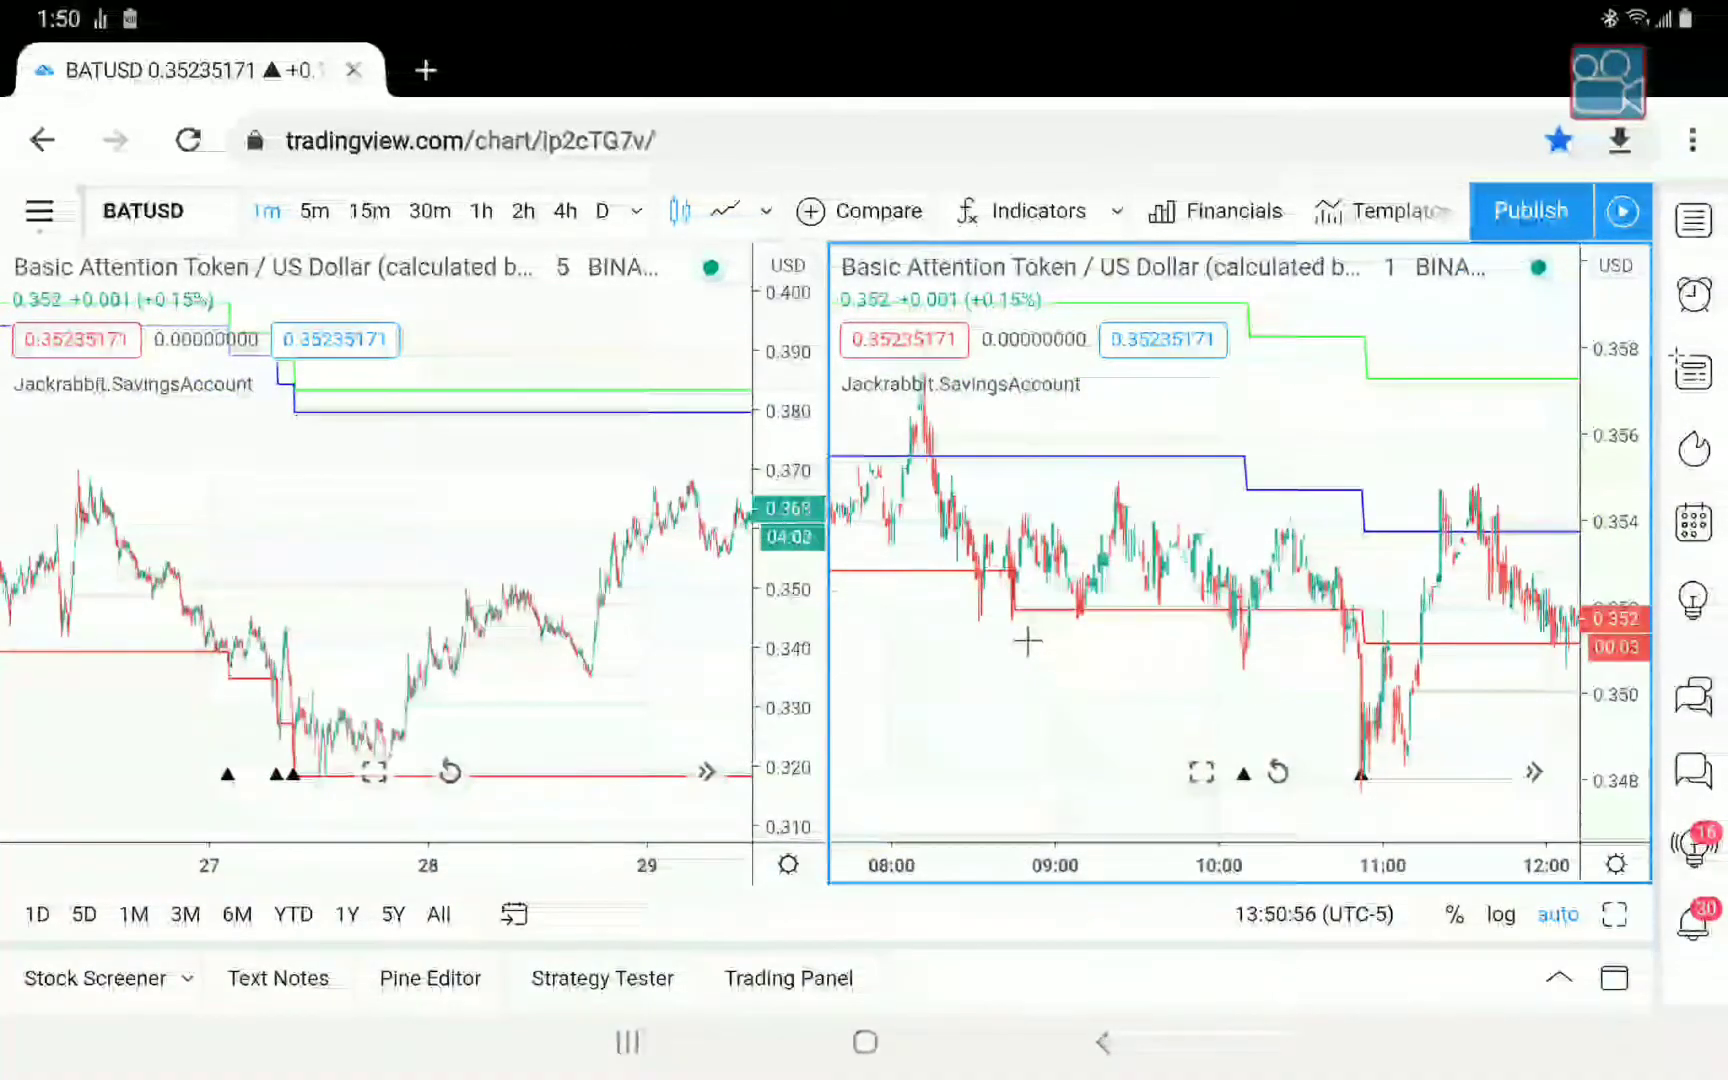
pyautogui.hscroll(-10, 1027, 645)
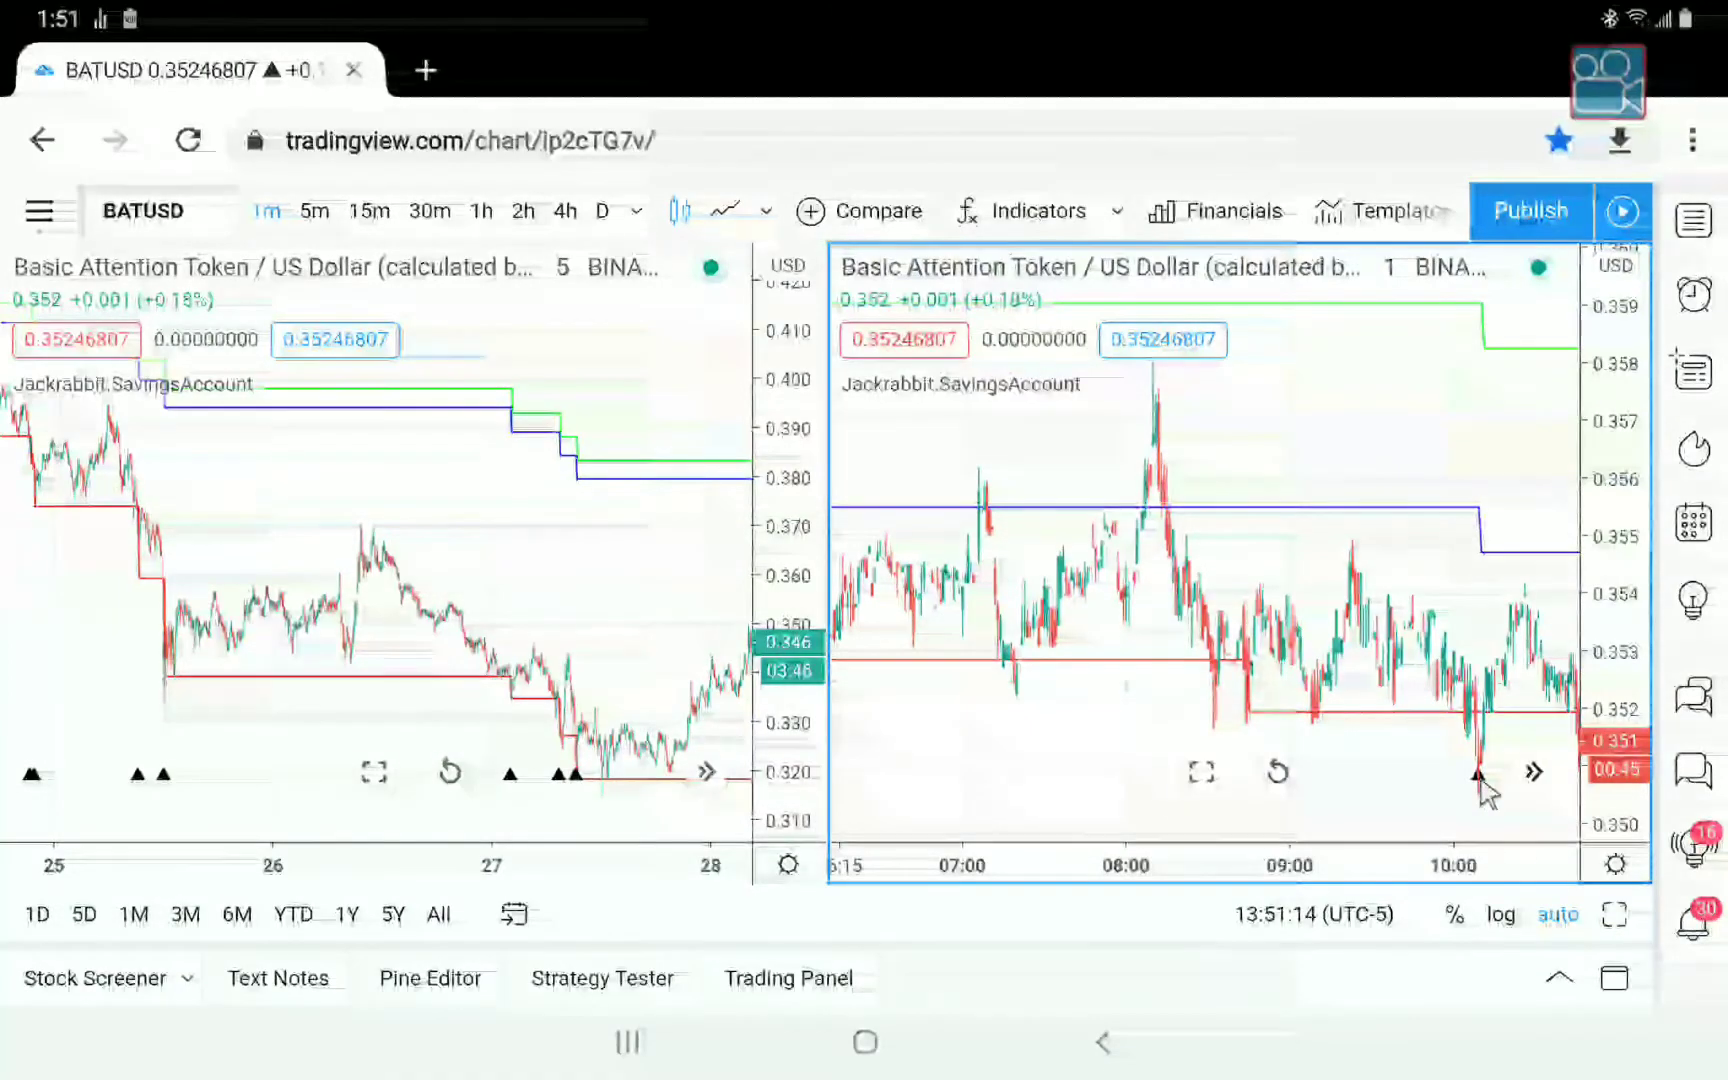
pyautogui.hscroll(-10, 1488, 795)
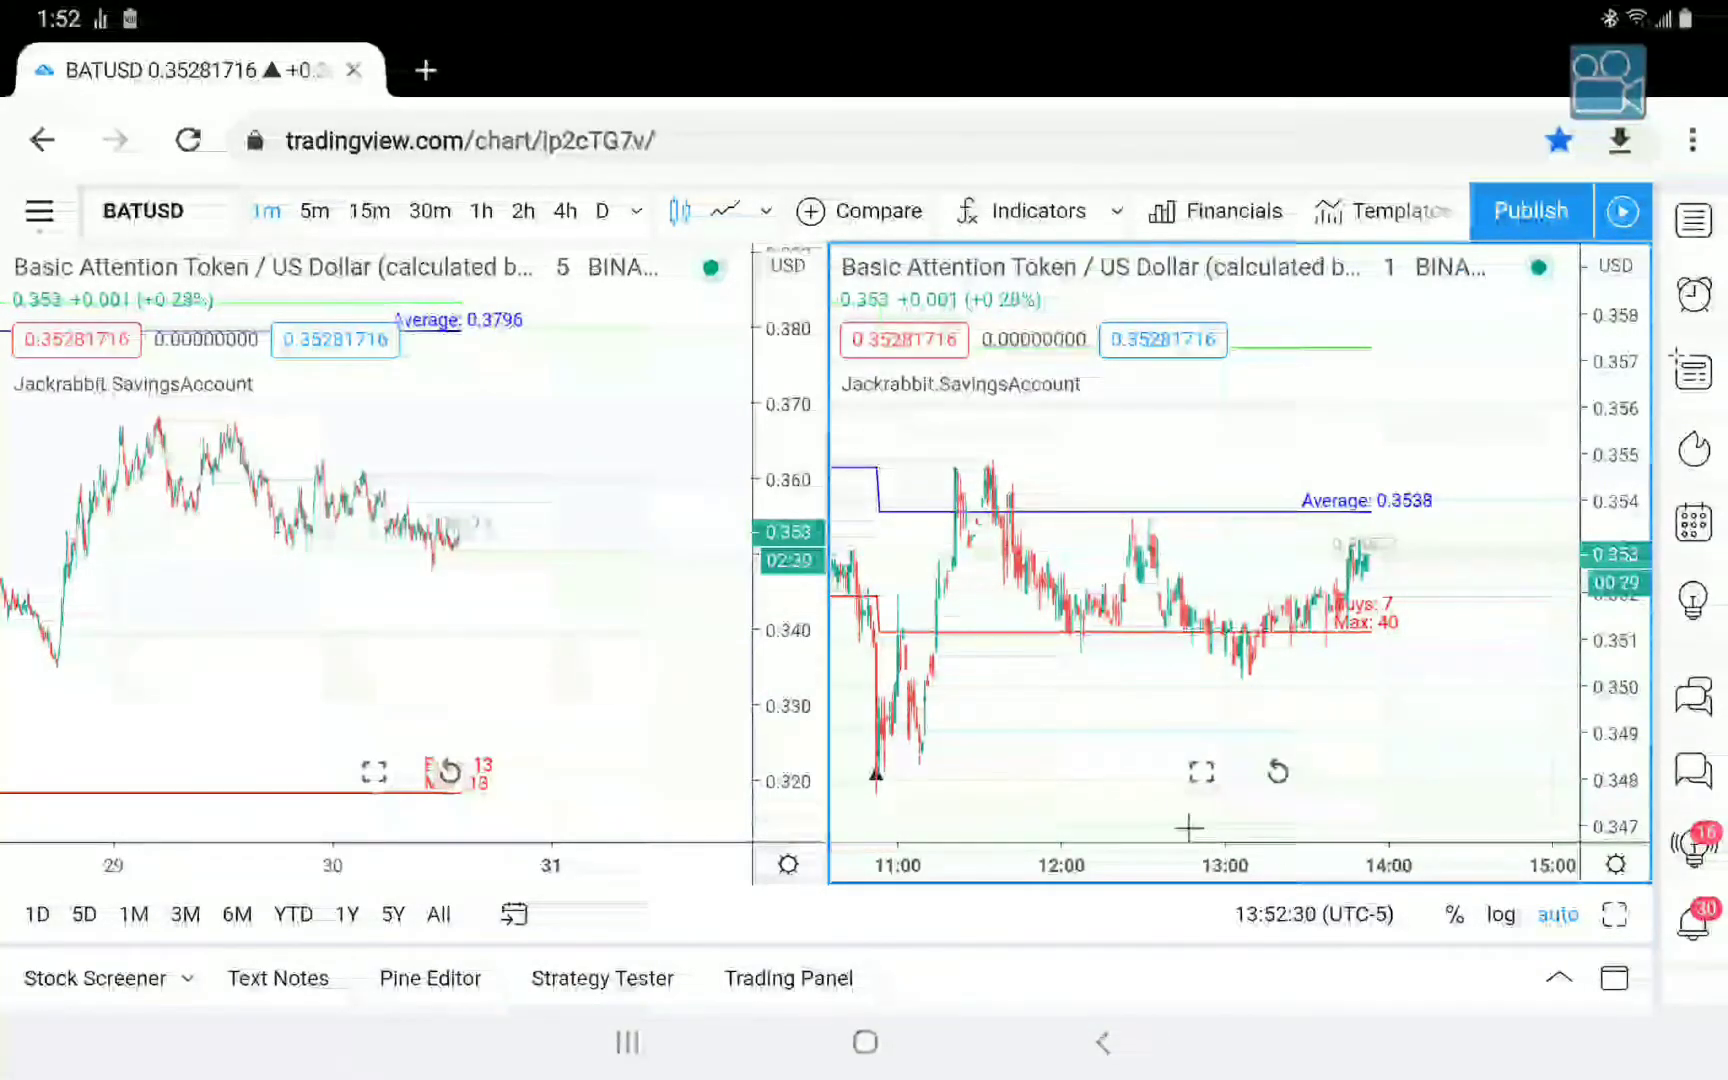
# Maximize the 1m chart and examine its buy and sell markers back through history to the red exit marker.
pyautogui.click(1196, 772)
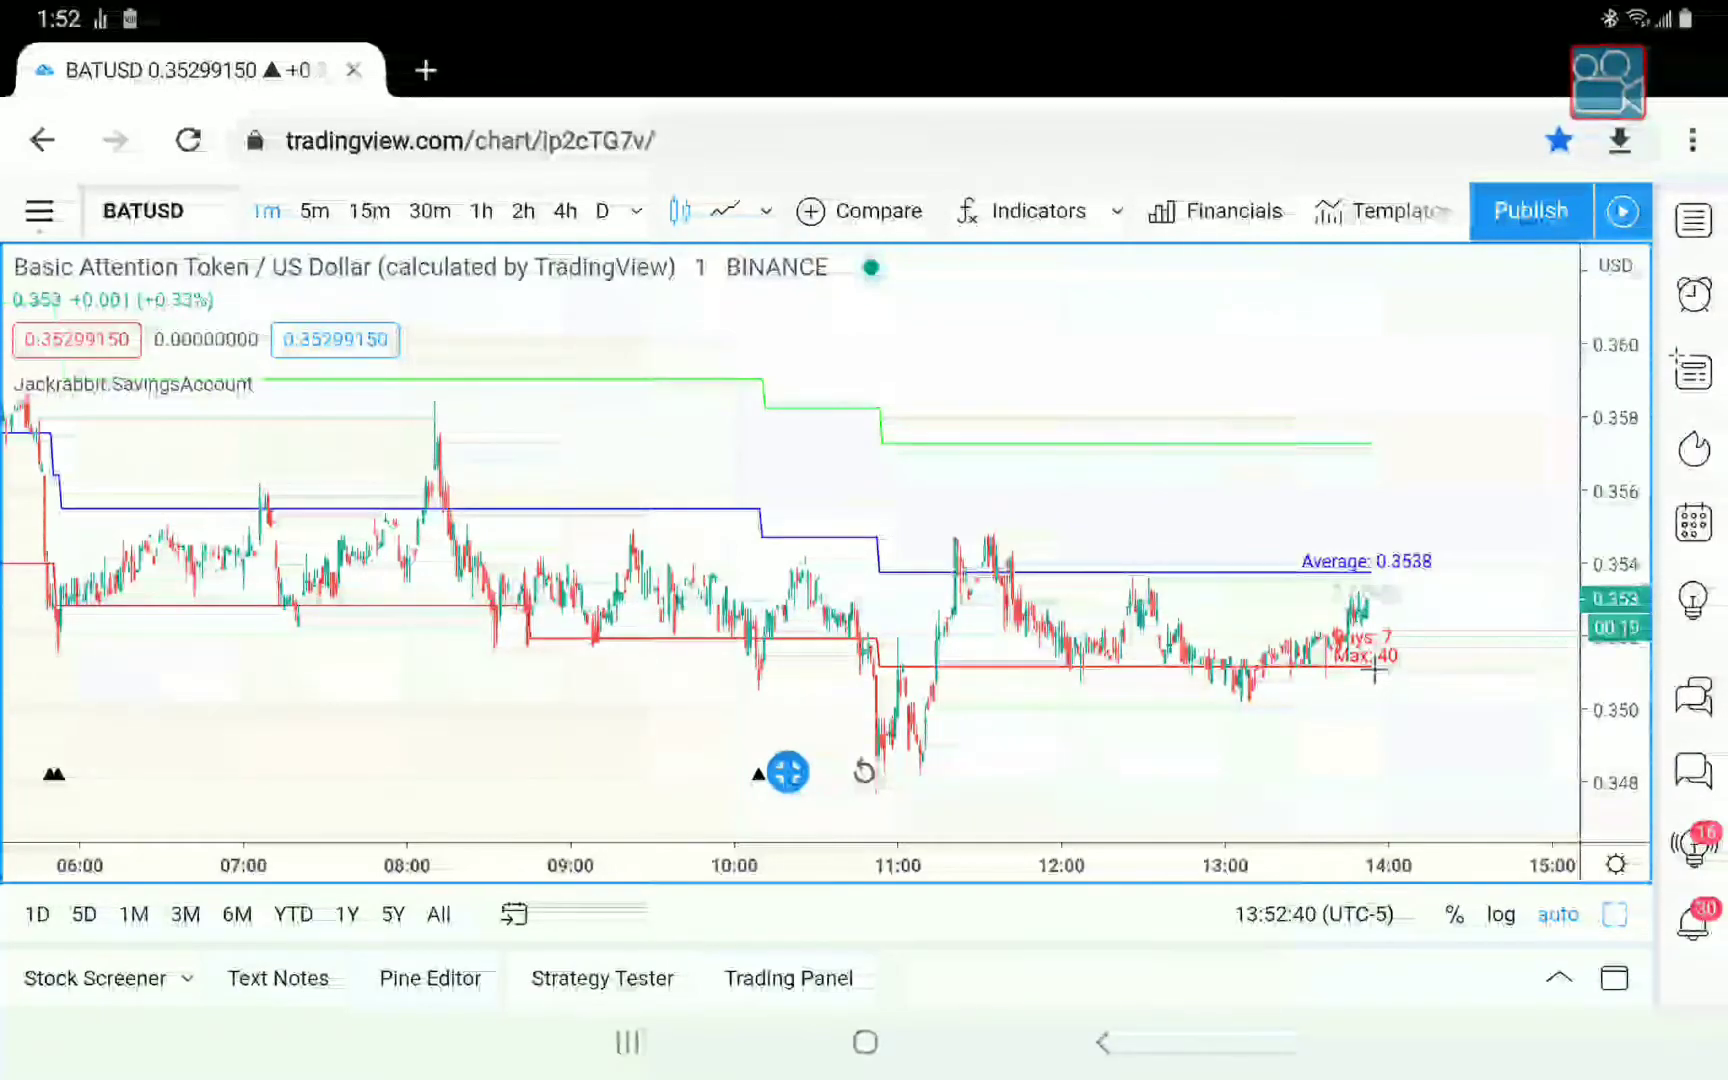
pyautogui.moveTo(800, 600); pyautogui.dragTo(1009, 600)
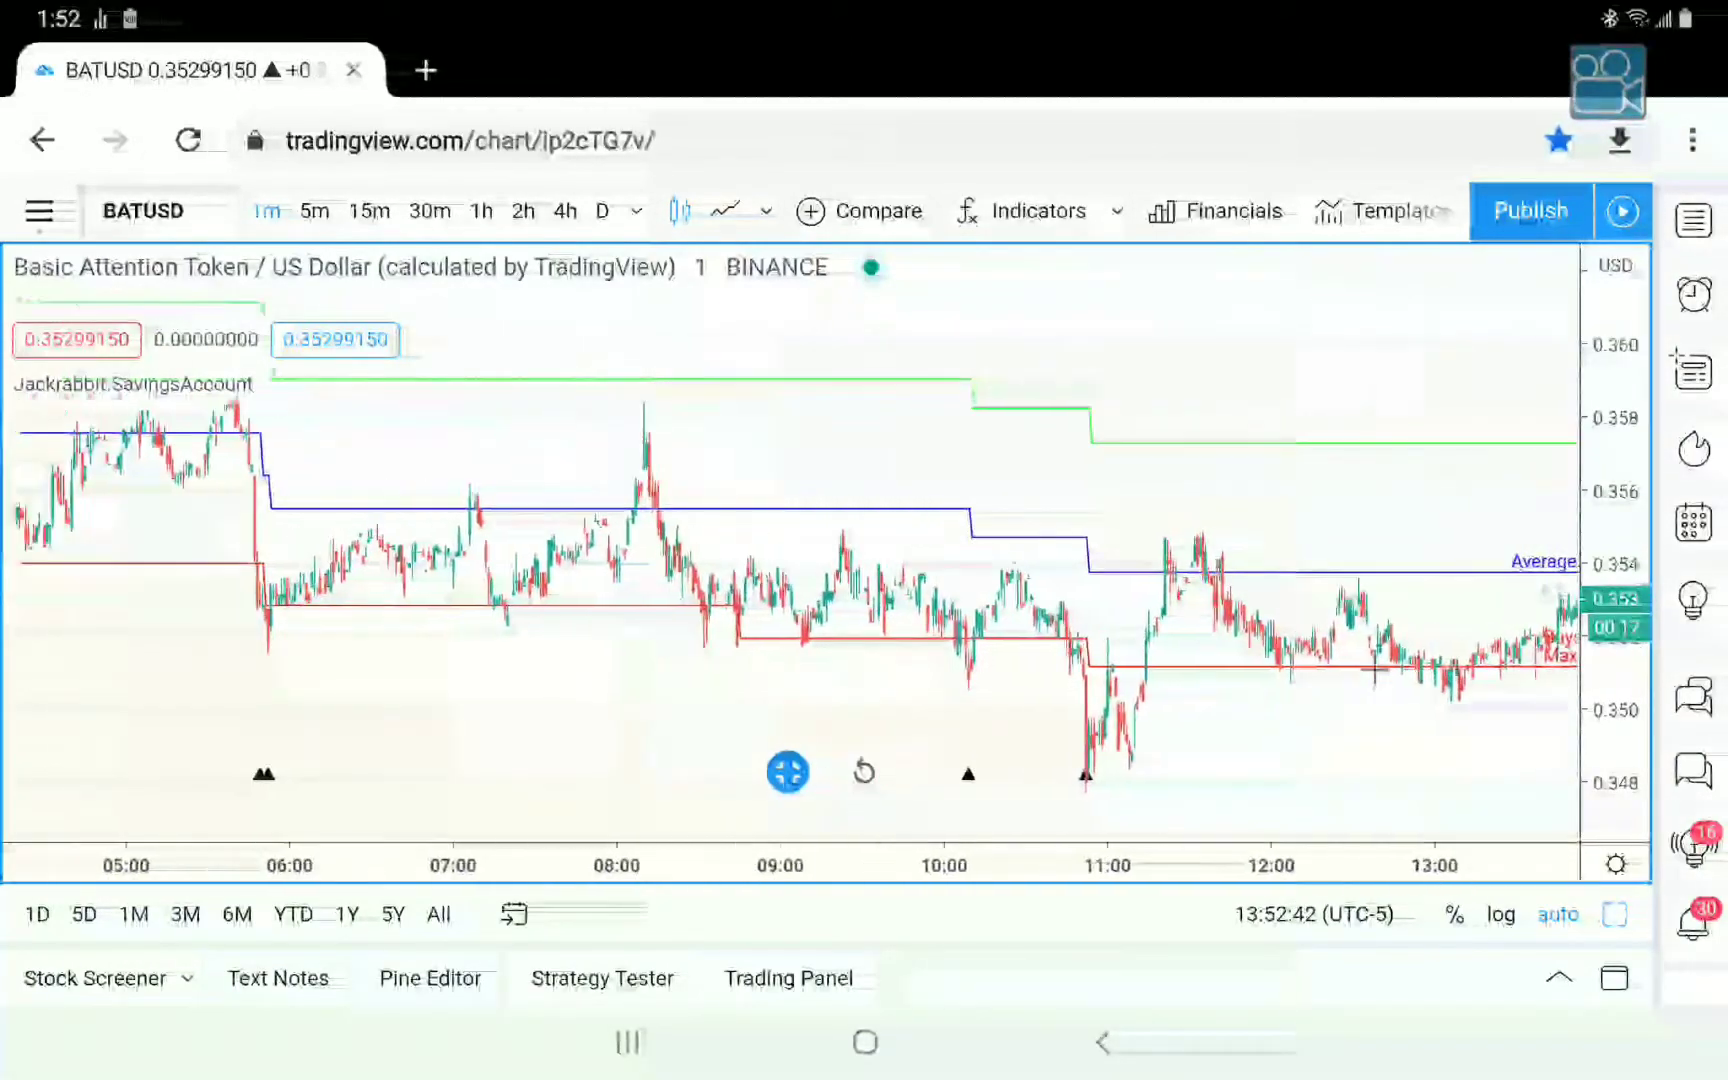
pyautogui.moveTo(300, 600); pyautogui.dragTo(1313, 600)
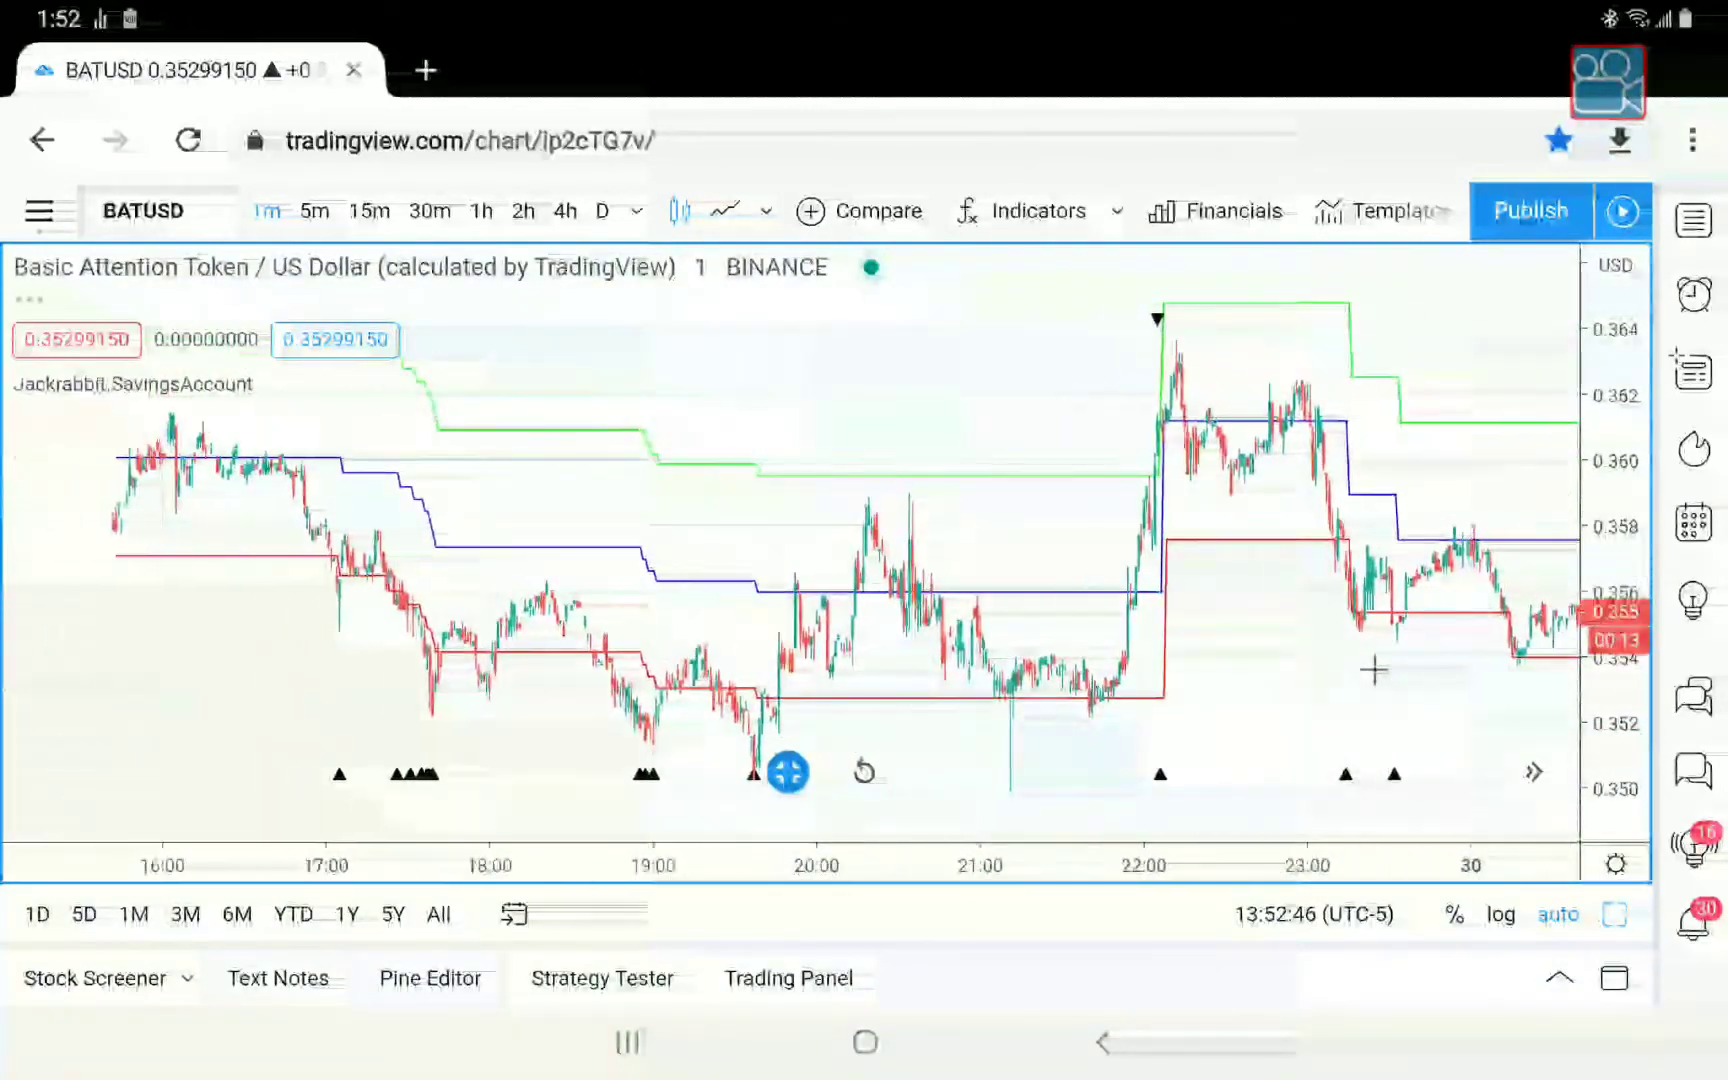
pyautogui.moveTo(200, 600); pyautogui.dragTo(1110, 600)
pyautogui.moveTo(300, 600); pyautogui.dragTo(1005, 600)
pyautogui.moveTo(400, 600); pyautogui.dragTo(1100, 600)
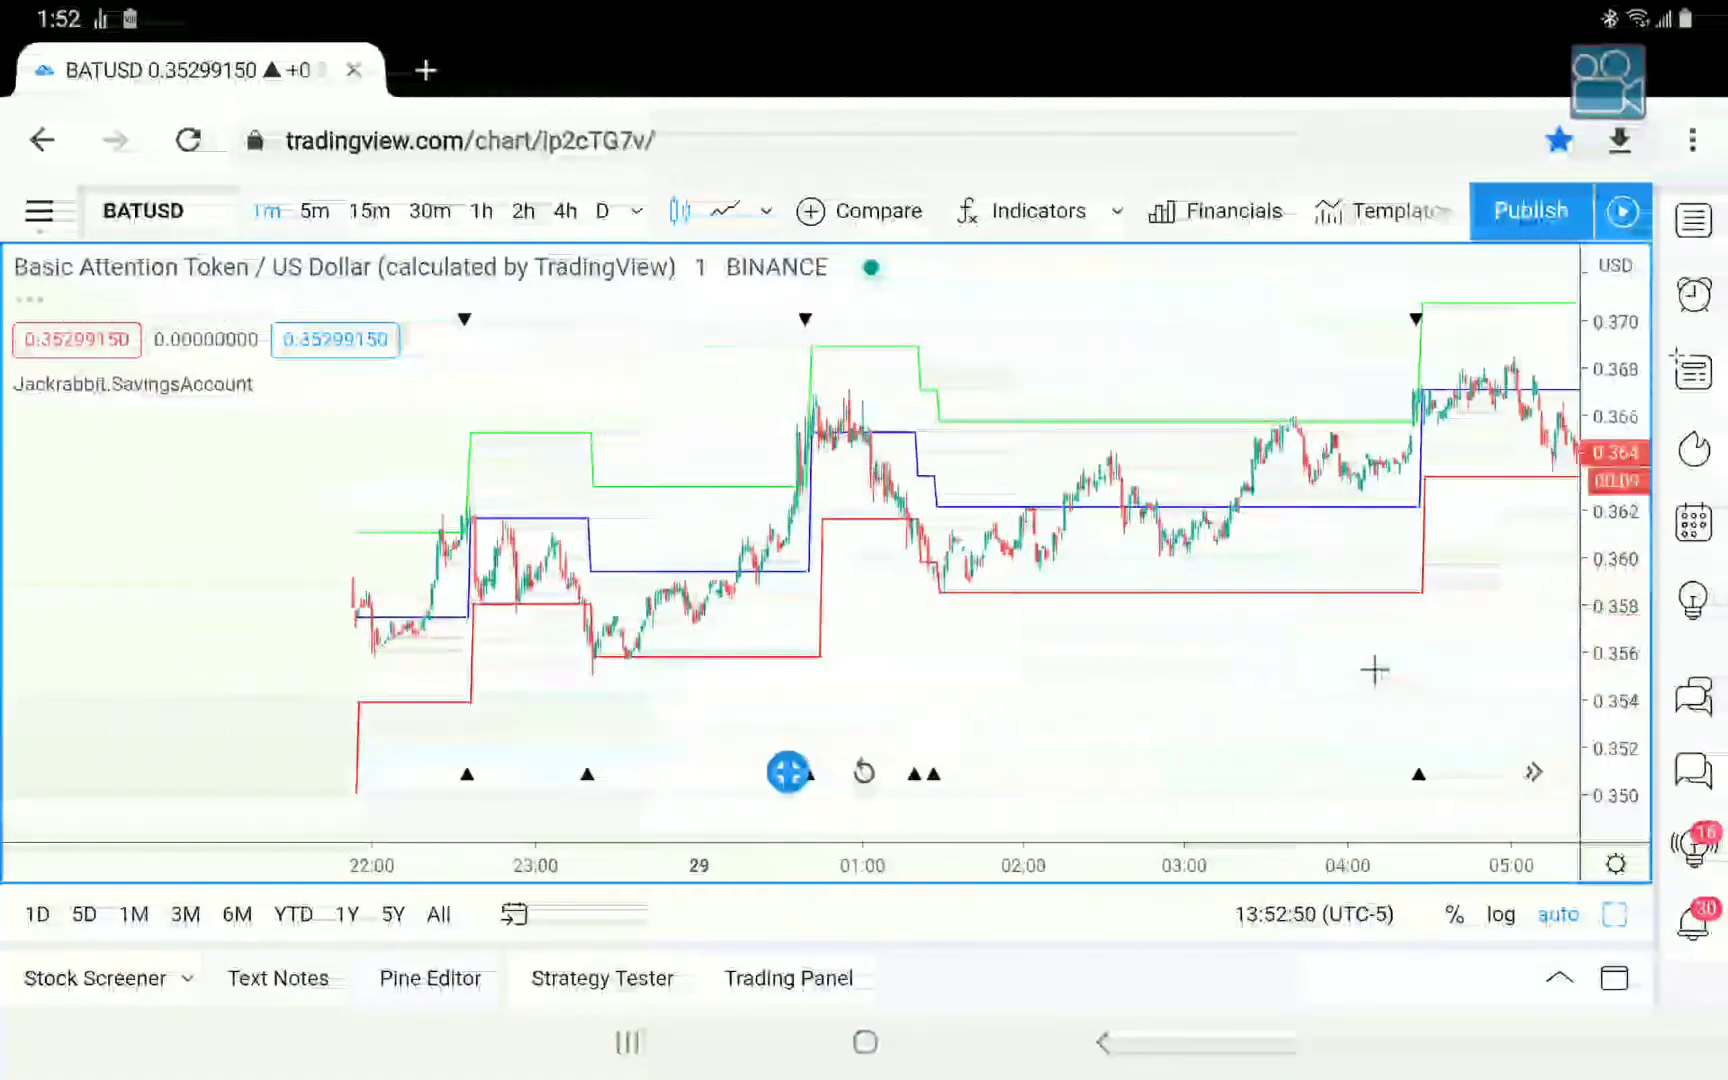
pyautogui.moveTo(300, 600); pyautogui.dragTo(1020, 600)
pyautogui.moveTo(400, 600); pyautogui.dragTo(825, 600)
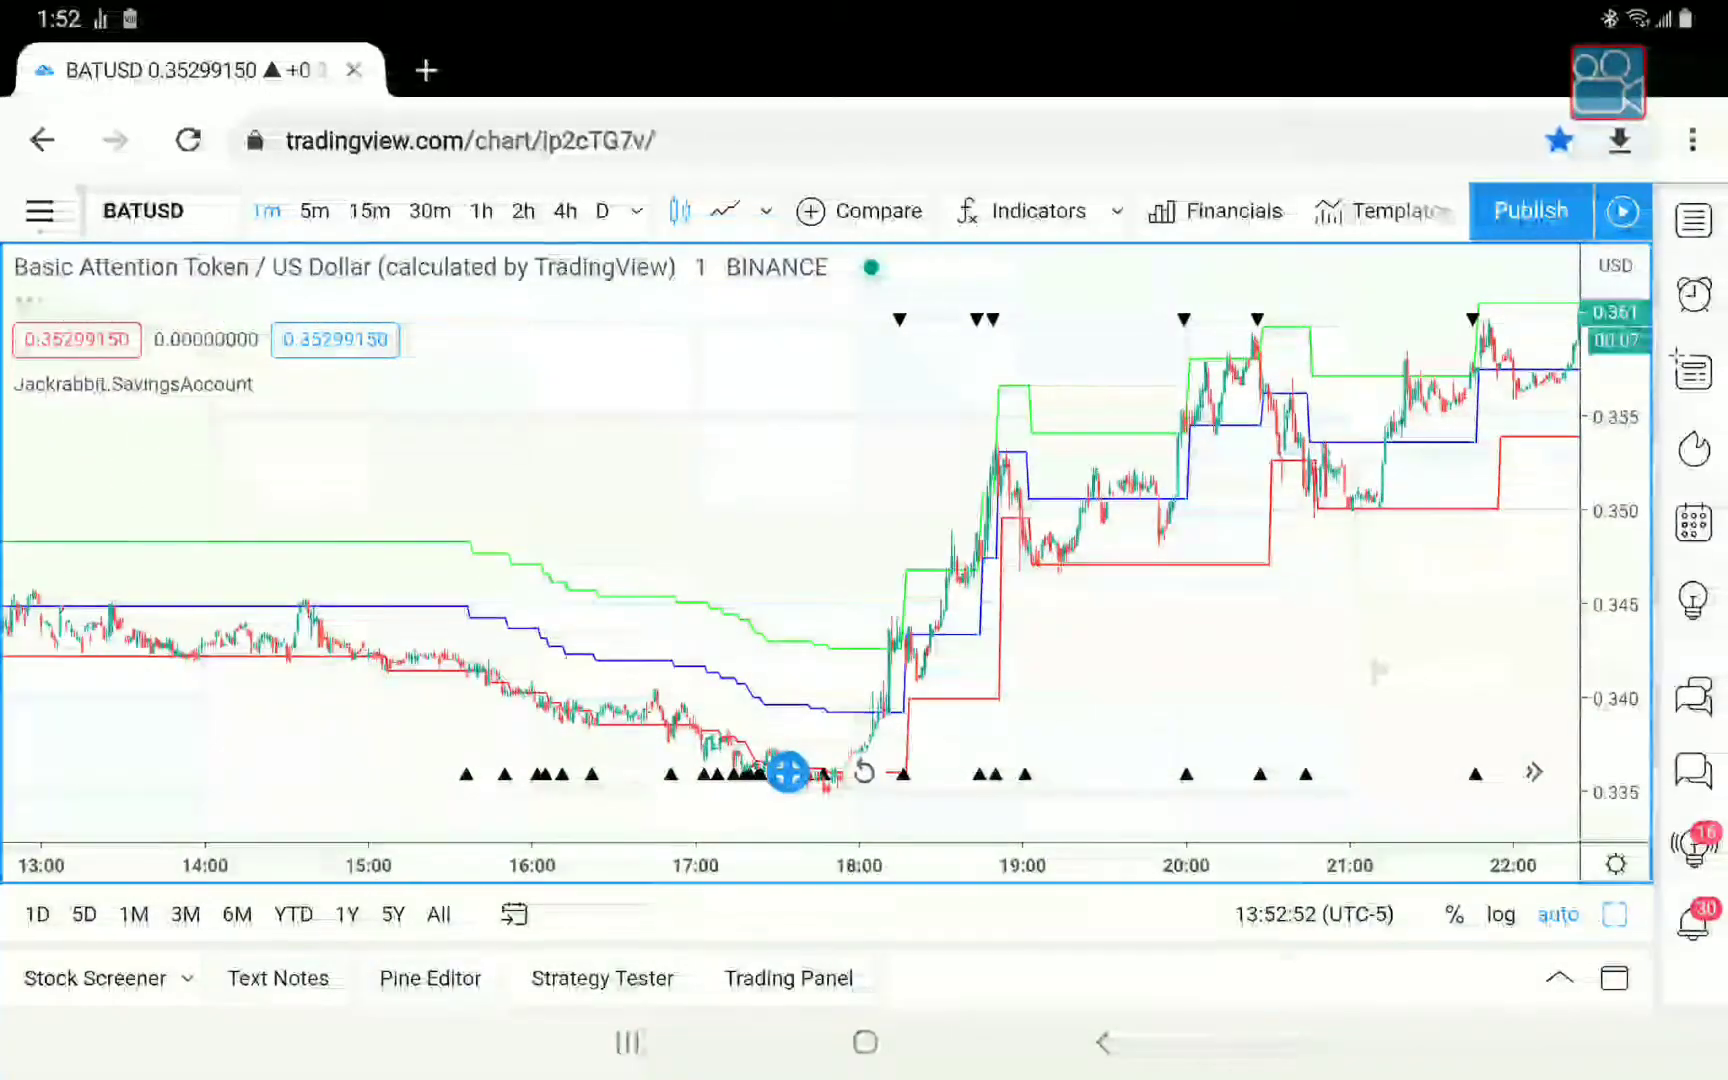
pyautogui.moveTo(300, 600); pyautogui.dragTo(1170, 600)
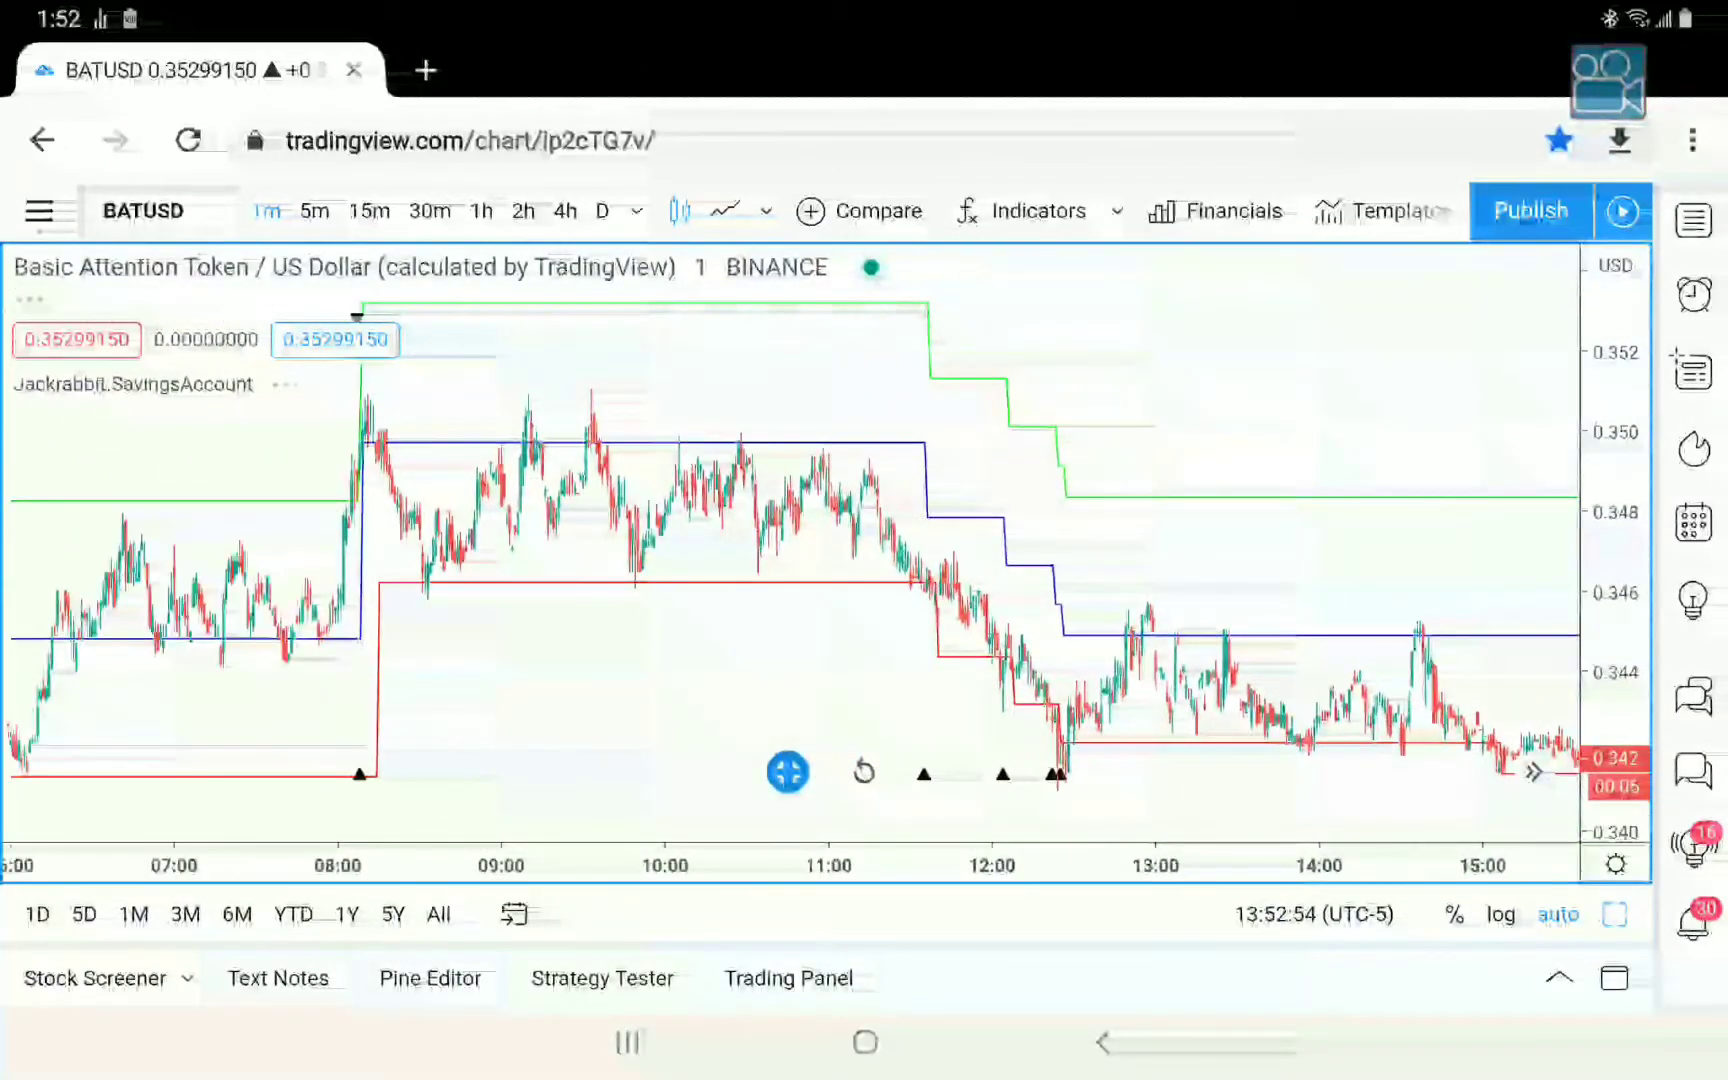
pyautogui.moveTo(300, 600); pyautogui.dragTo(1070, 600)
pyautogui.moveTo(400, 600); pyautogui.dragTo(940, 600)
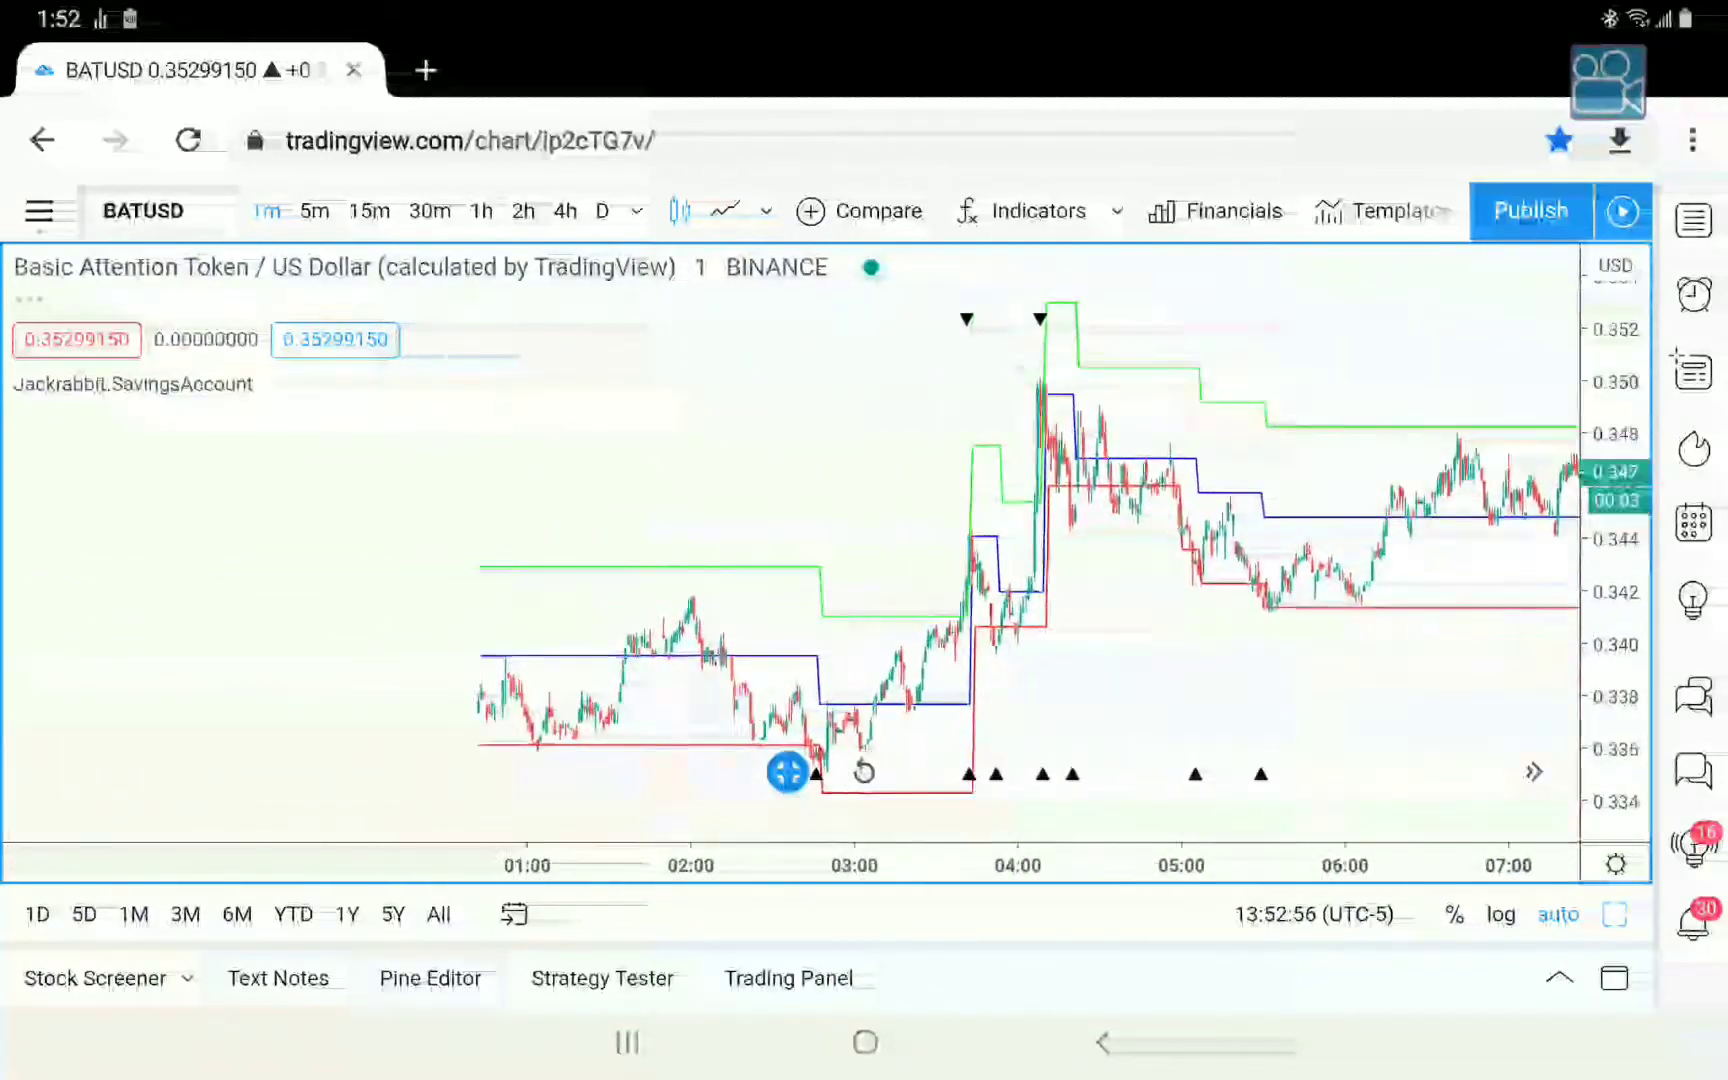
pyautogui.moveTo(300, 600); pyautogui.dragTo(877, 600)
pyautogui.moveTo(300, 600); pyautogui.dragTo(807, 600)
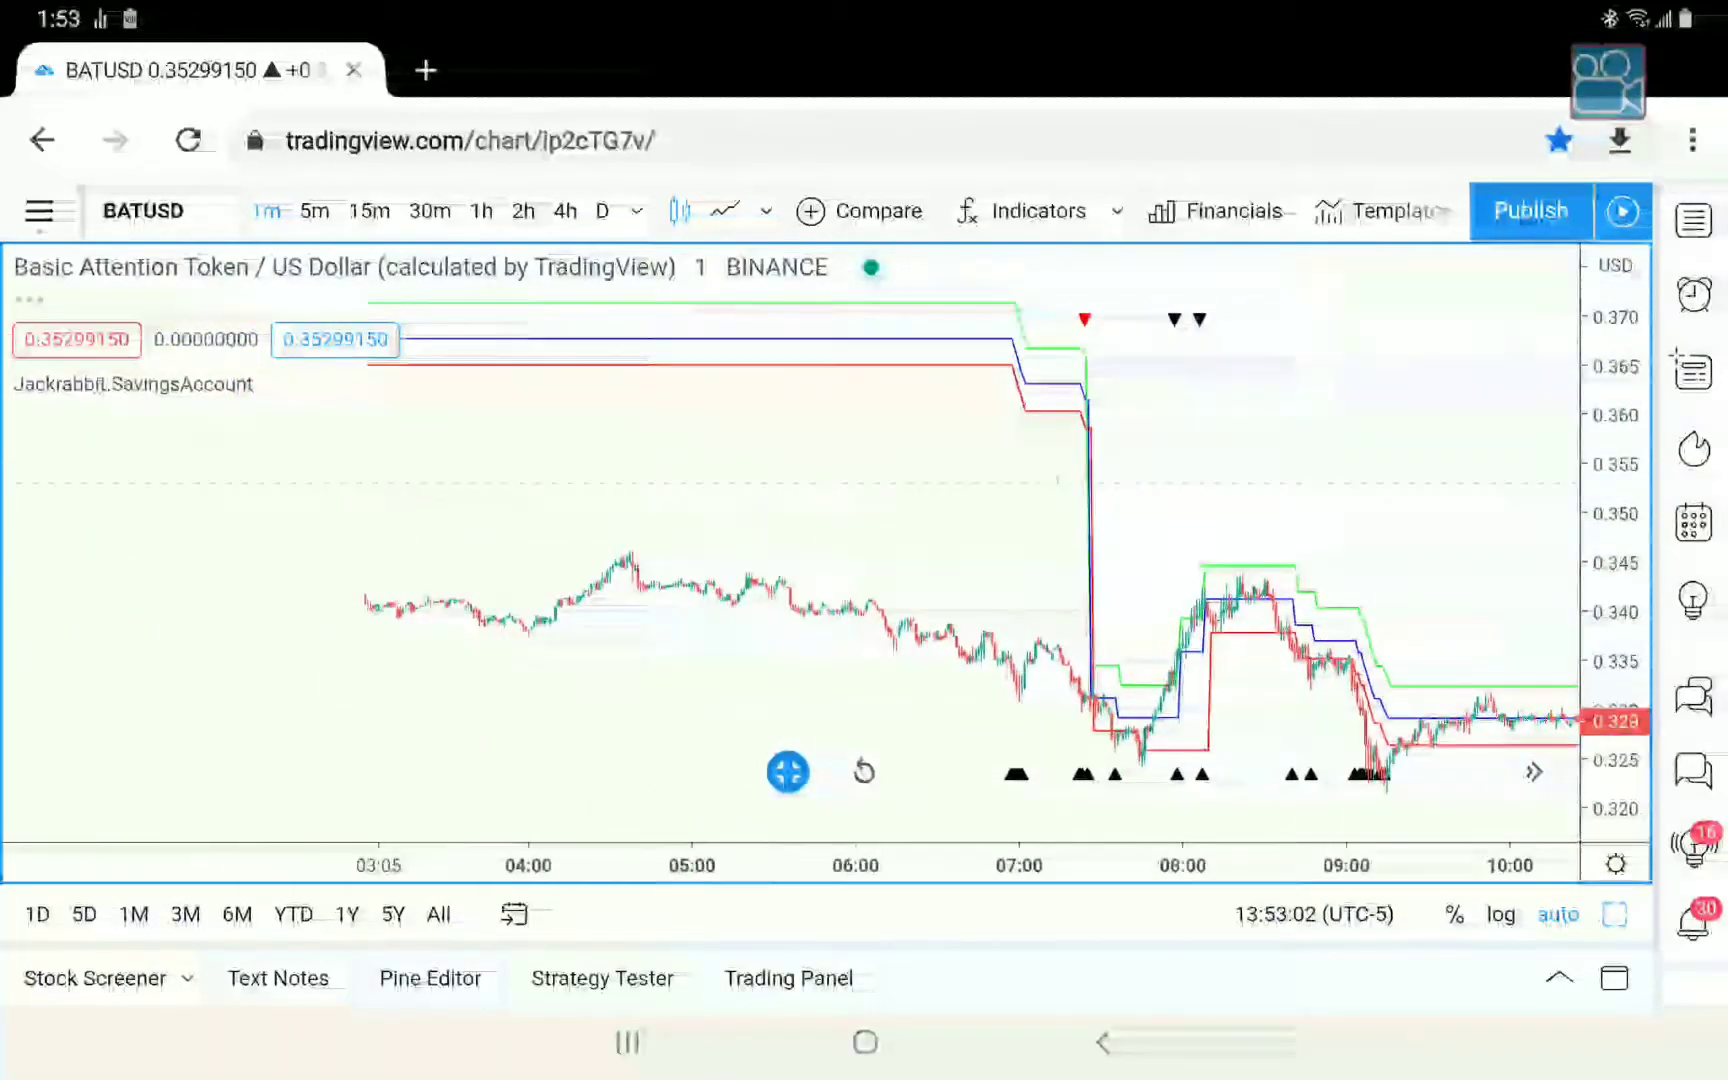
pyautogui.moveTo(983, 424); pyautogui.dragTo(1074, 424)
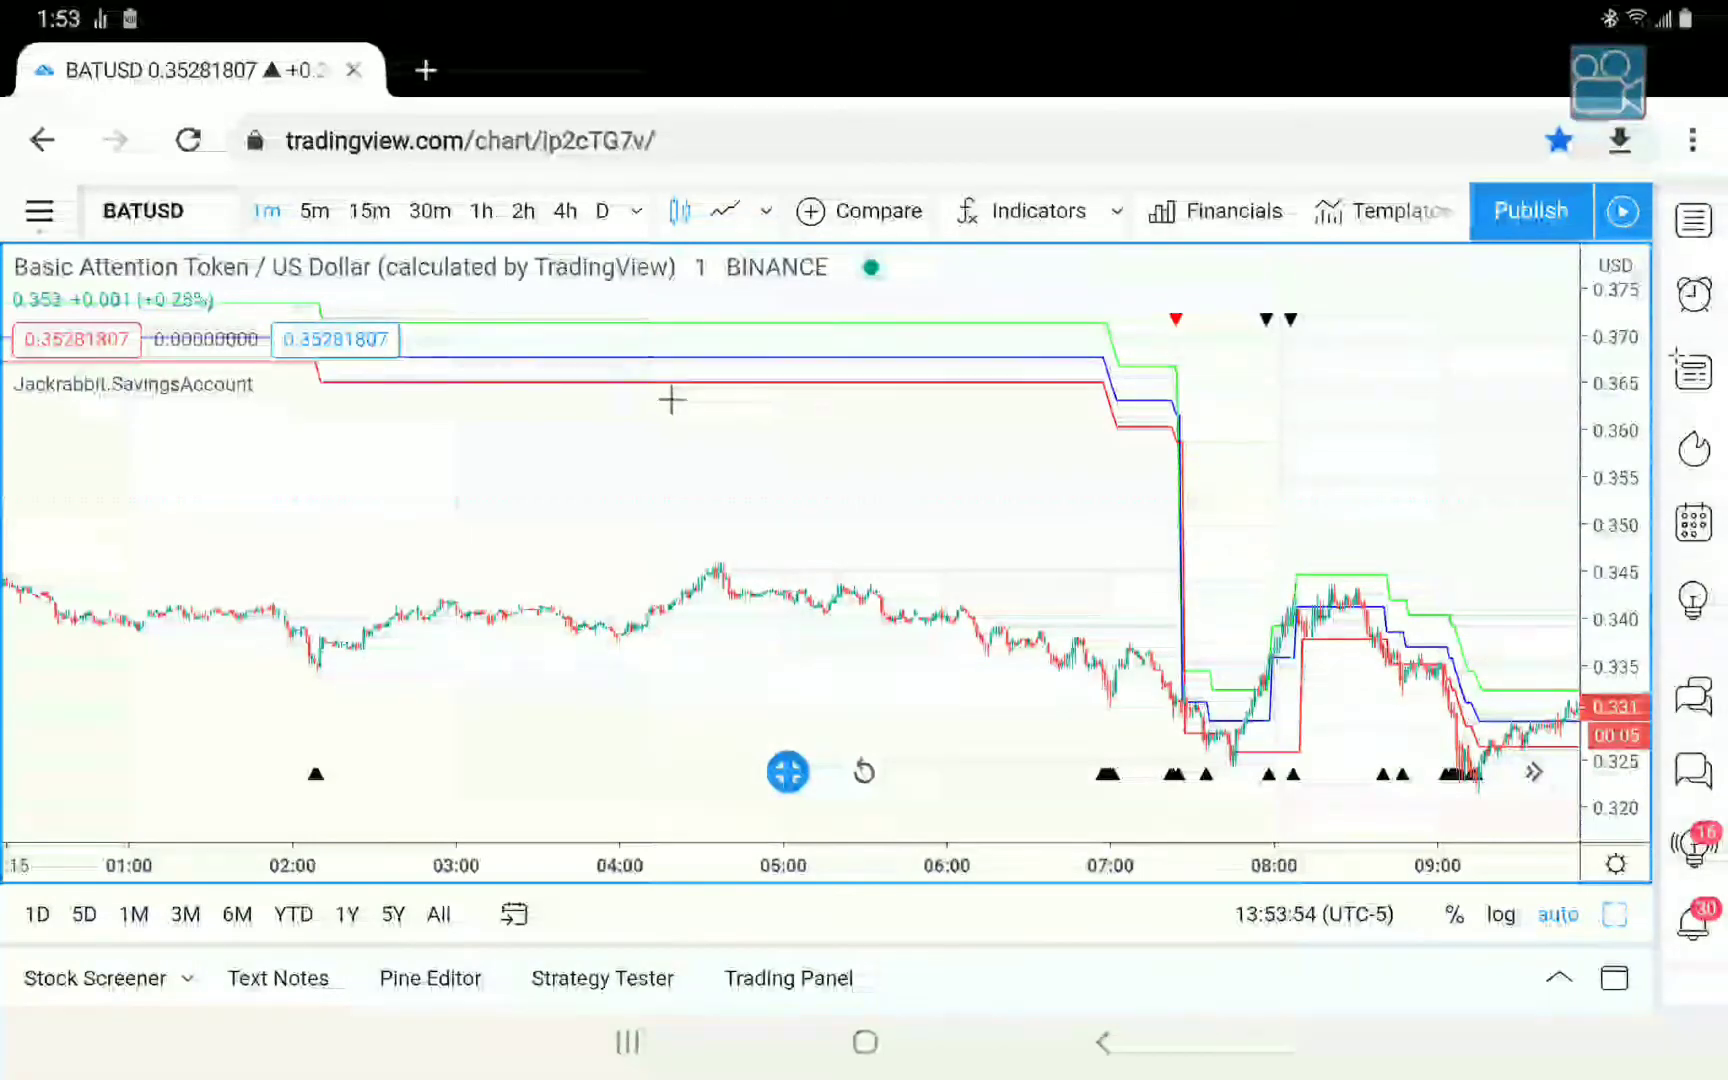
# Set the Exit Point of the 1m chart's Jackrabbit.SavingsAccount indicator to 100 and apply the settings.
pyautogui.click(247, 386)
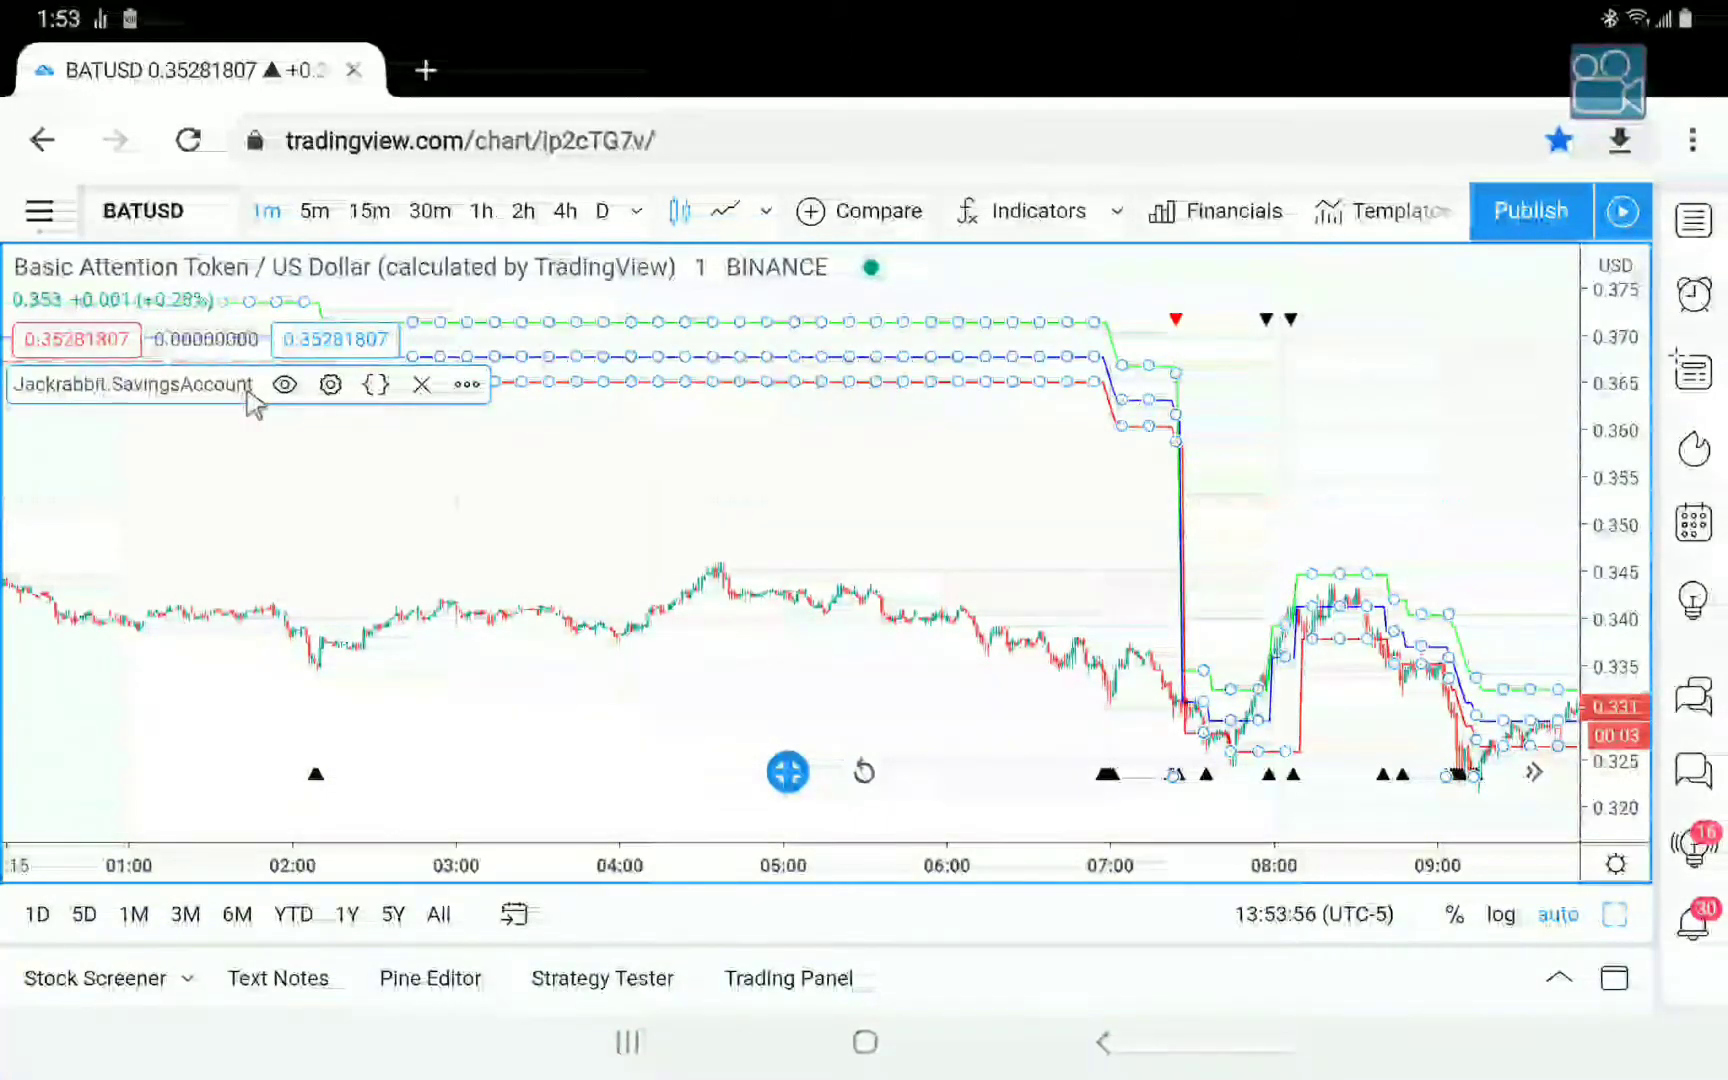
pyautogui.click(331, 390)
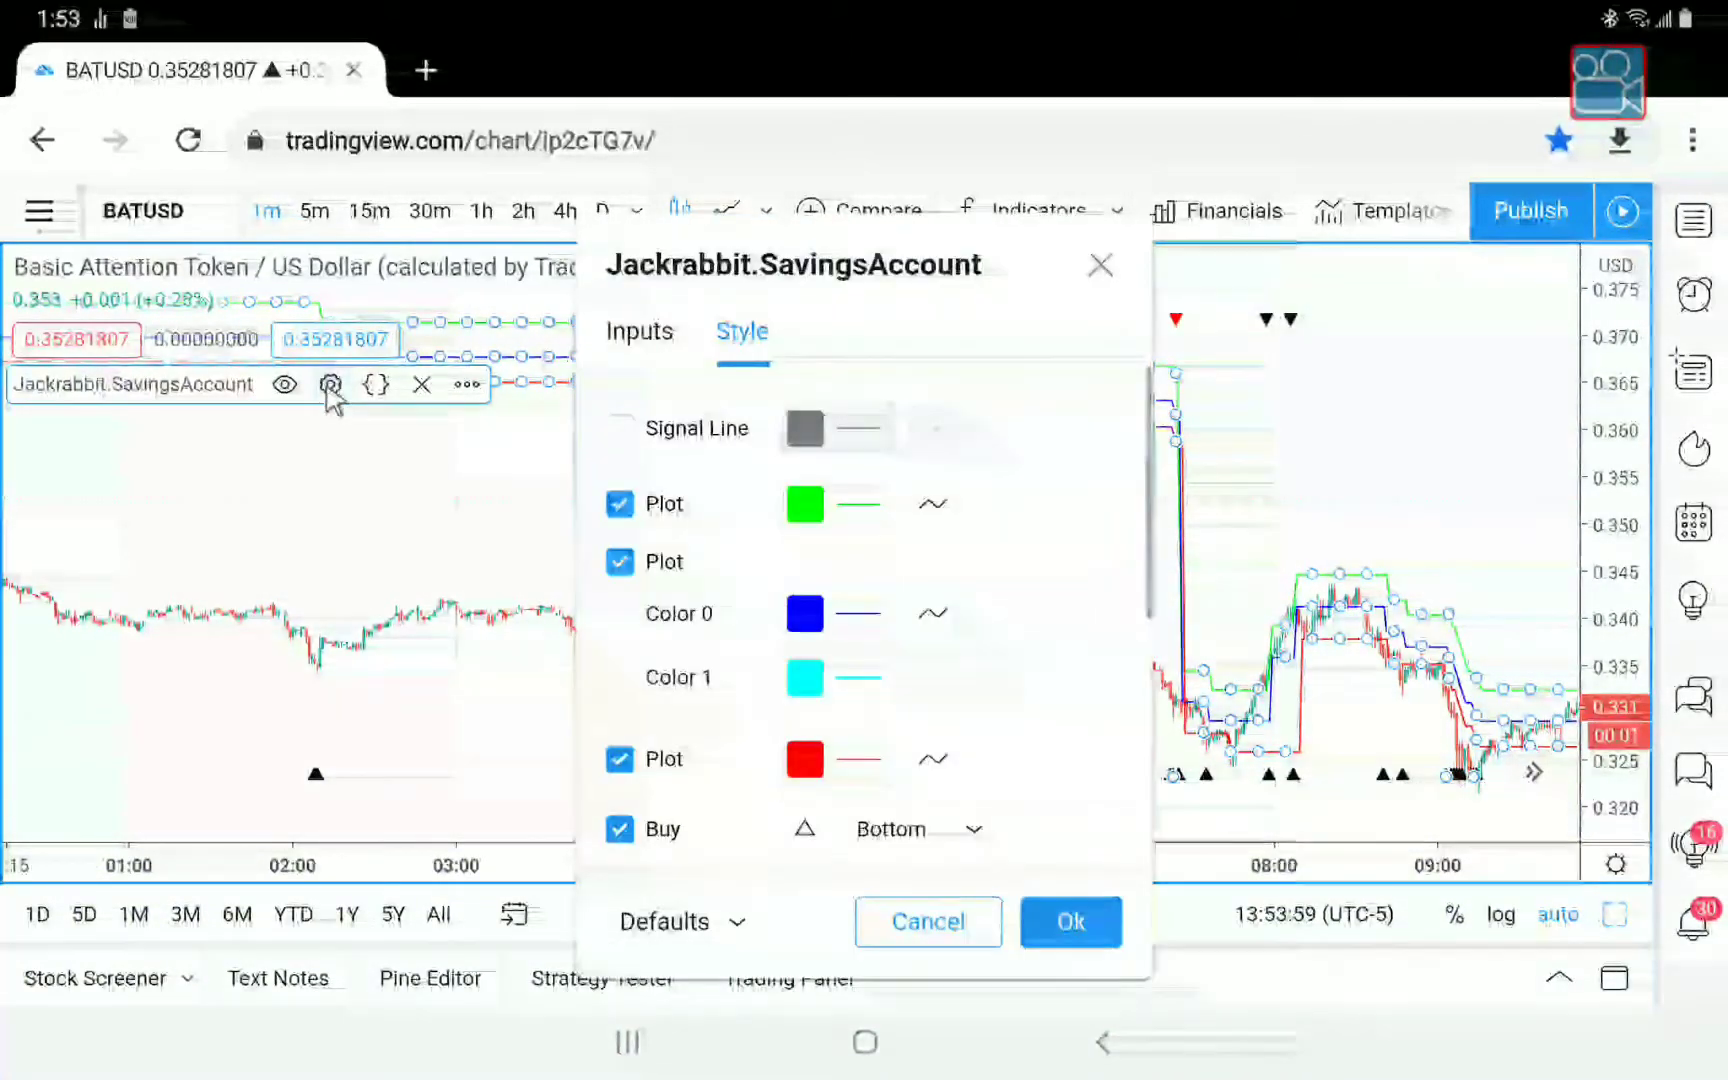
pyautogui.click(630, 332)
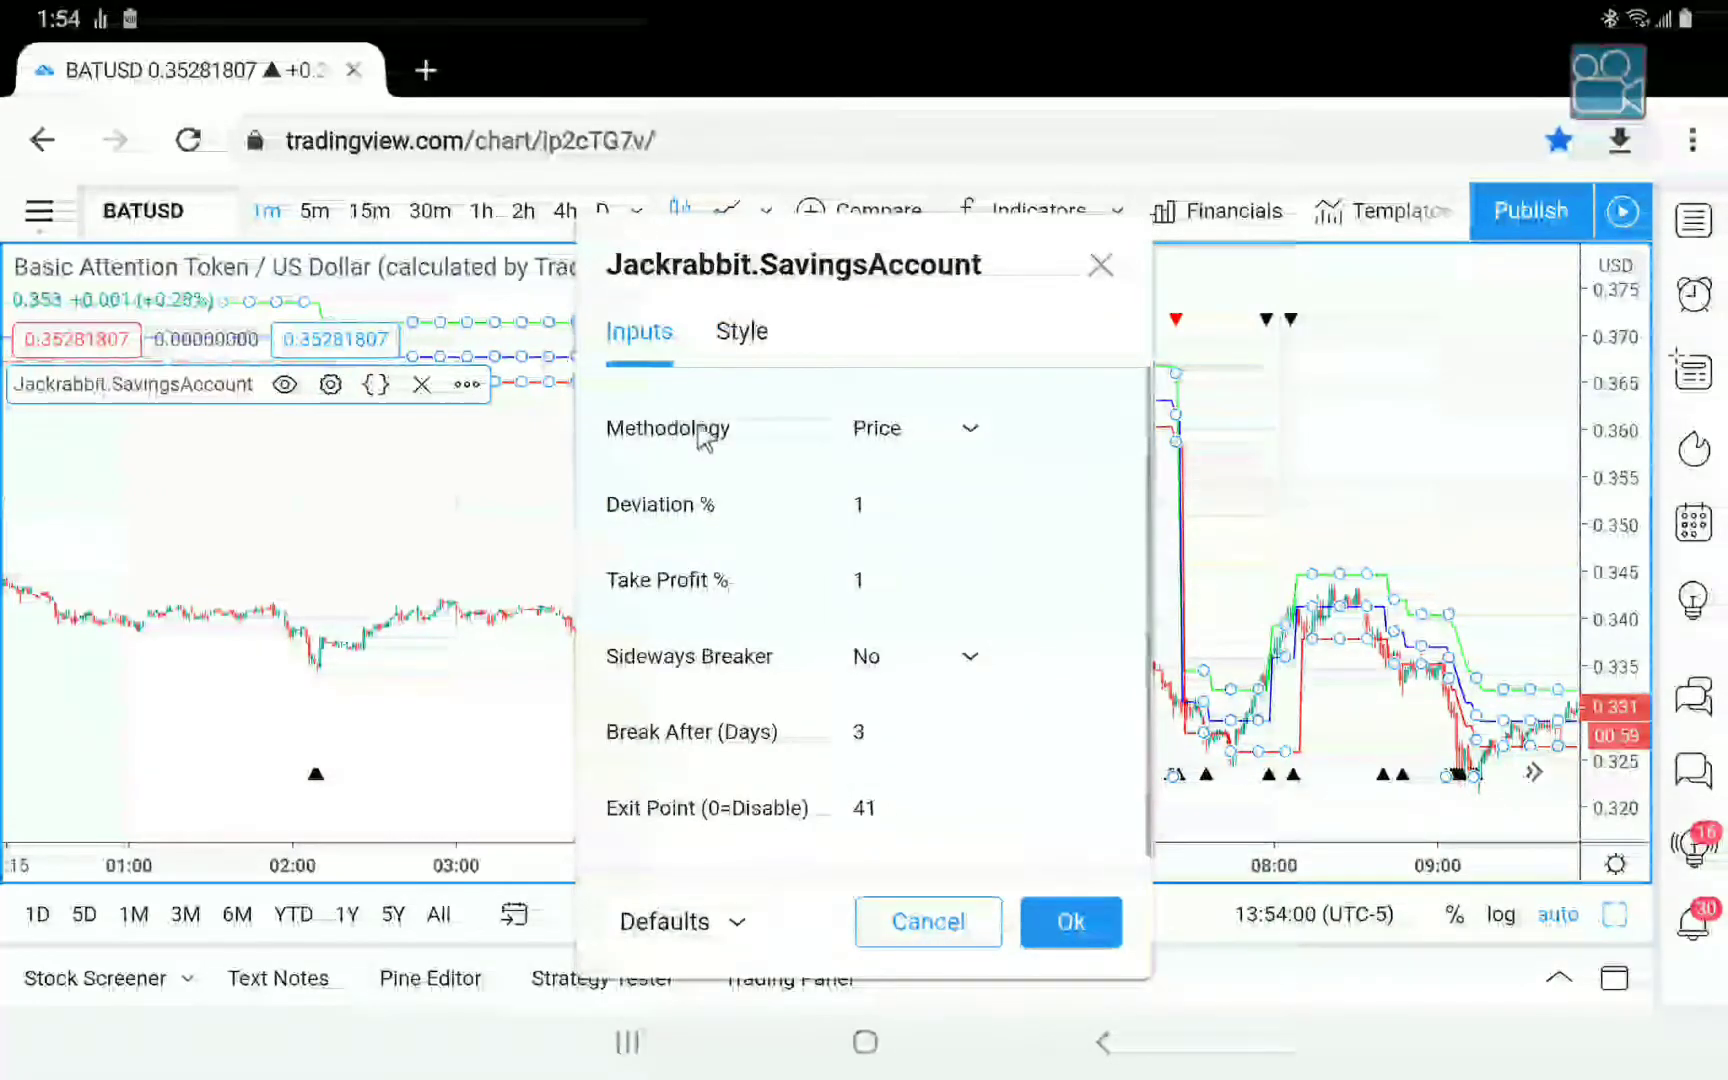
pyautogui.click(943, 795)
pyautogui.press('BackSpace')
pyautogui.press('BackSpace')
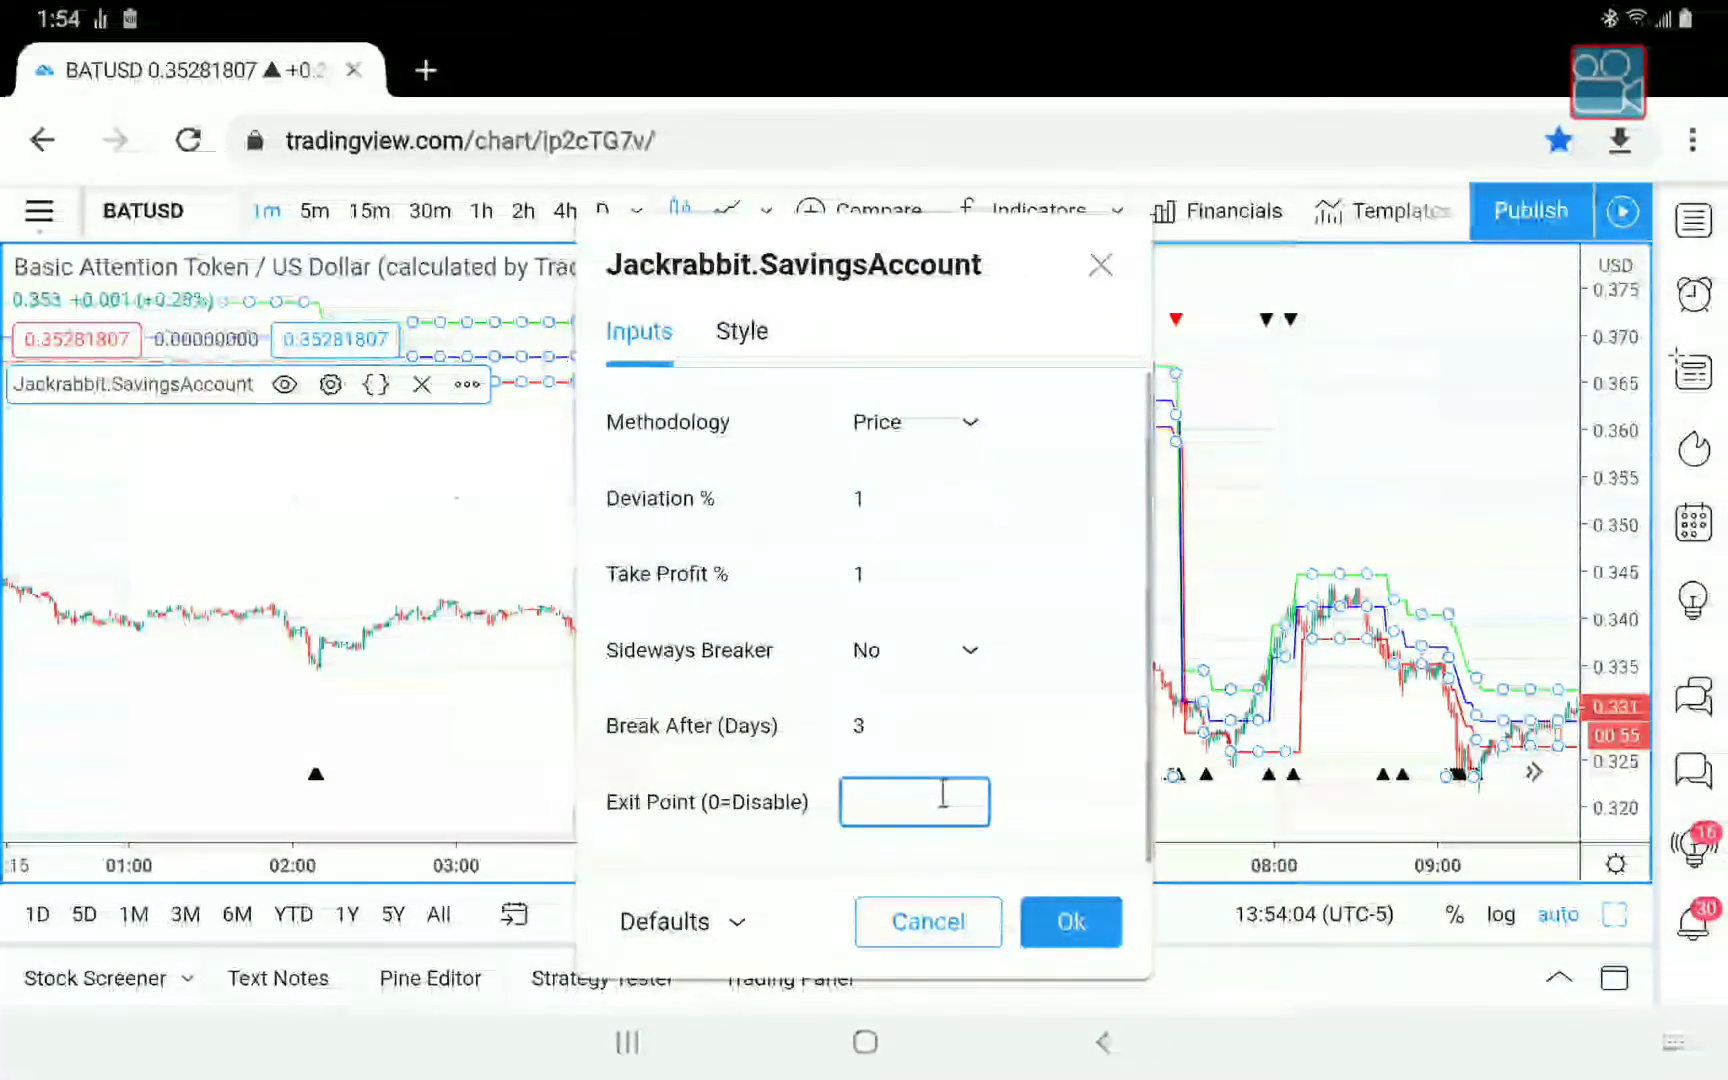
pyautogui.write('100')
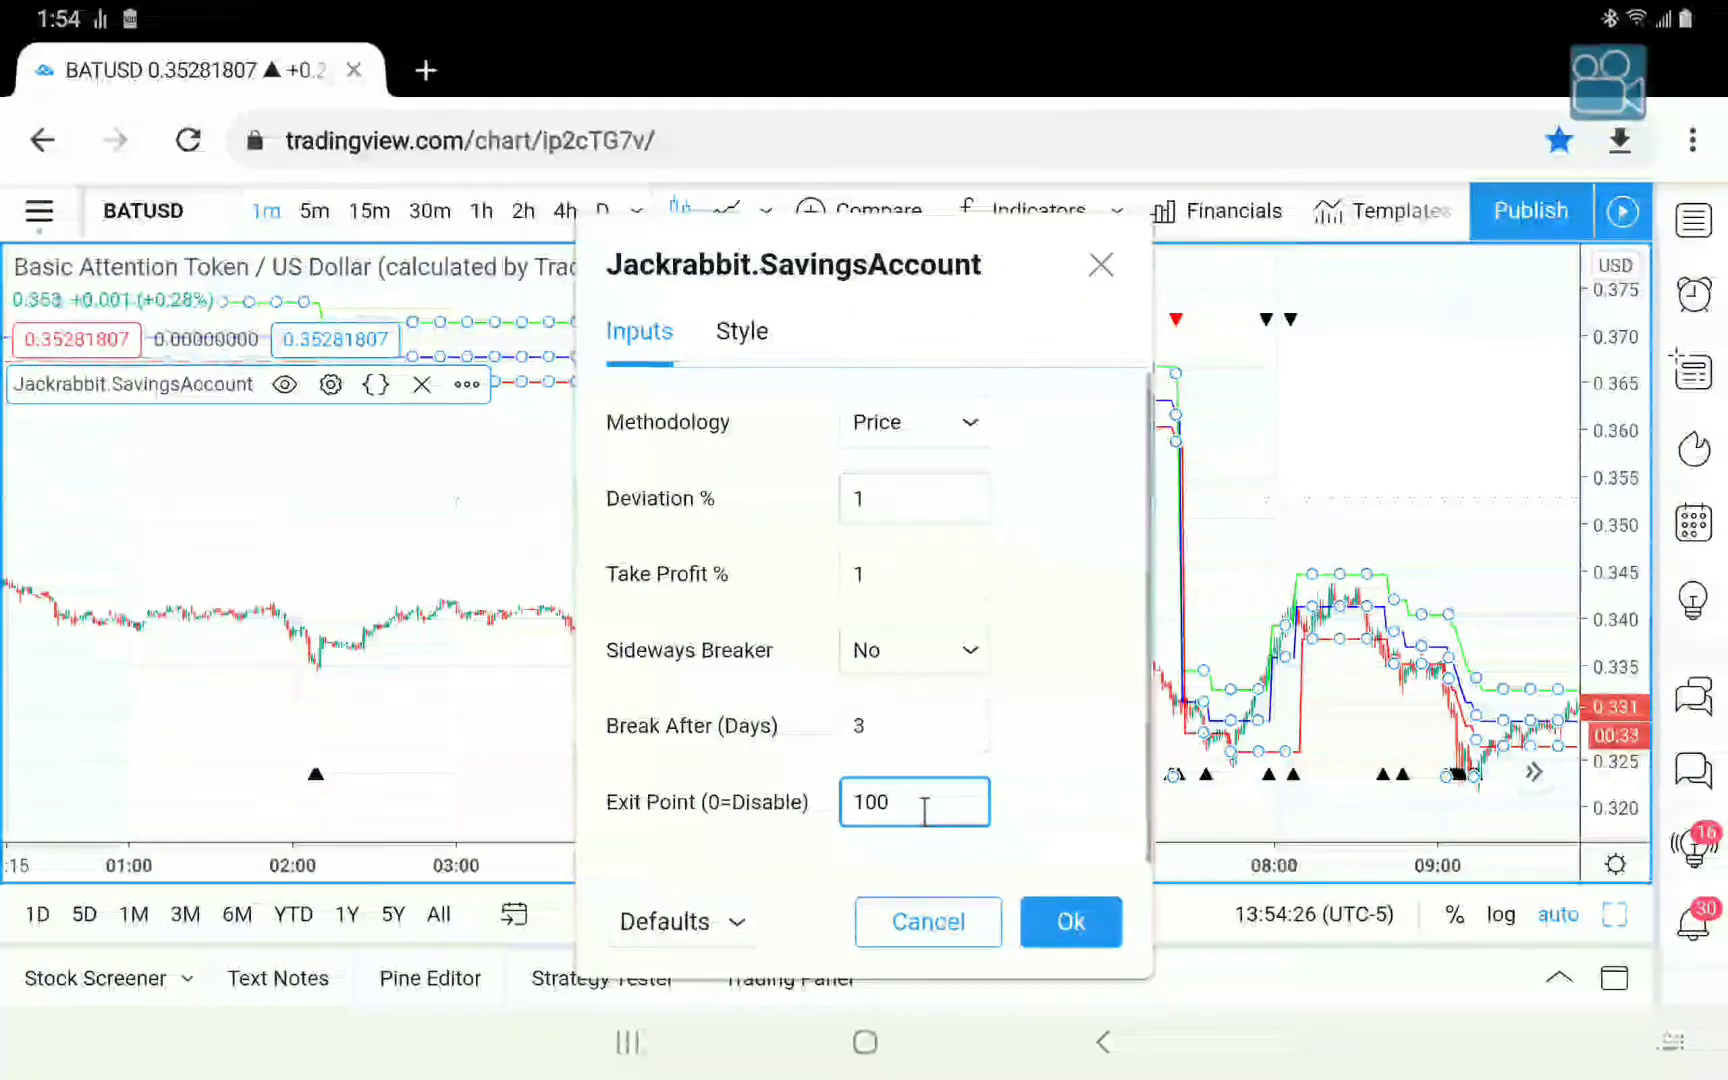
pyautogui.click(1098, 940)
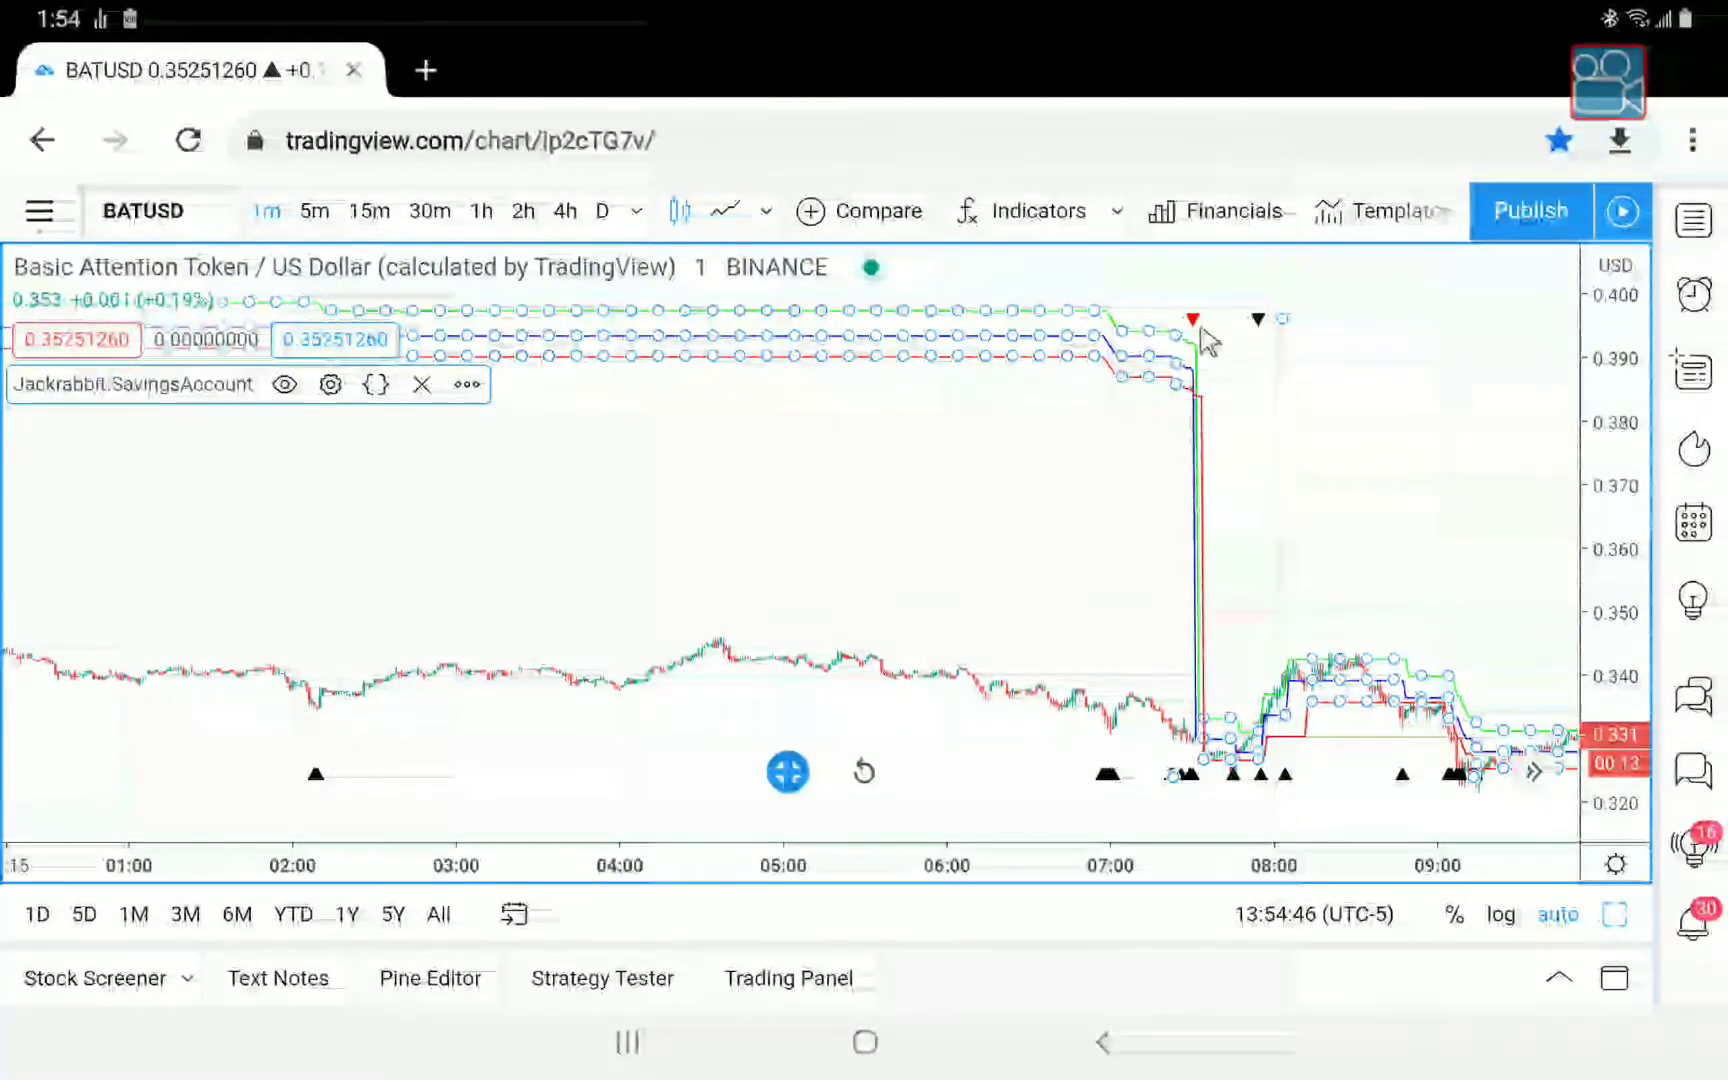
pyautogui.click(1203, 331)
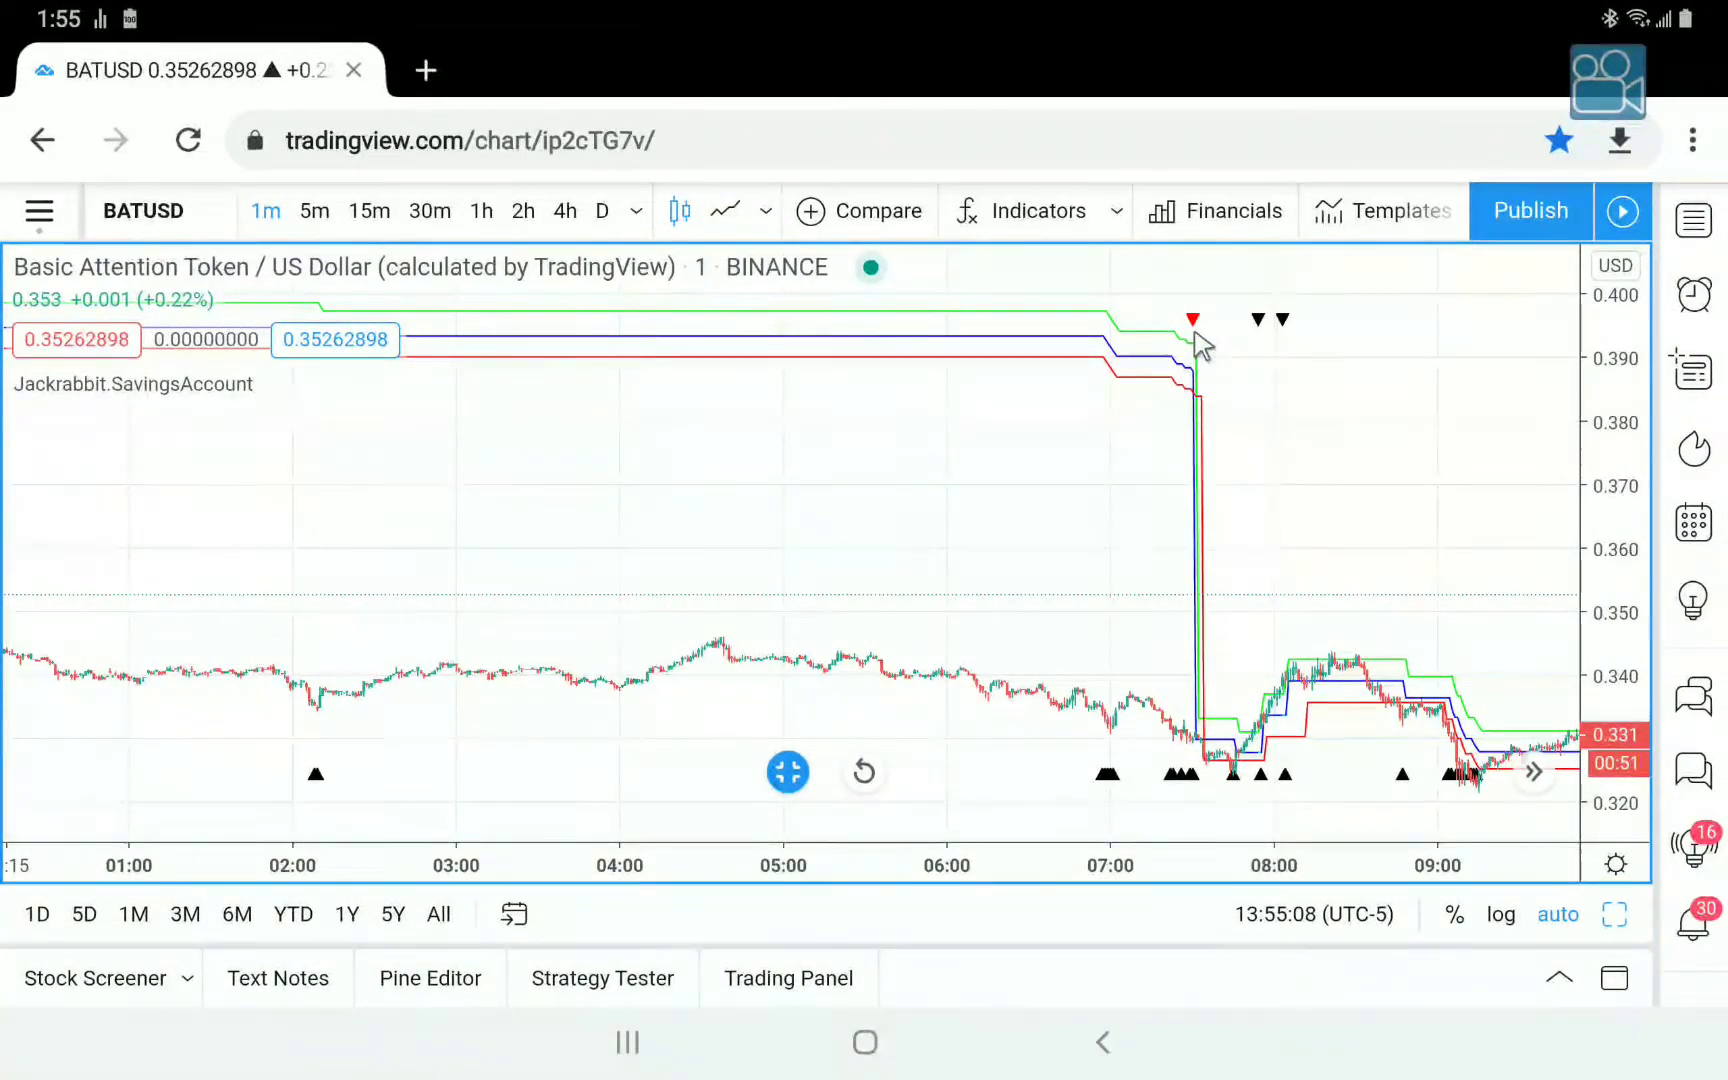
# Examine the 1m chart's average, buy count and trade markers from the latest bars backward, and restore the two-chart view.
pyautogui.click(1535, 775)
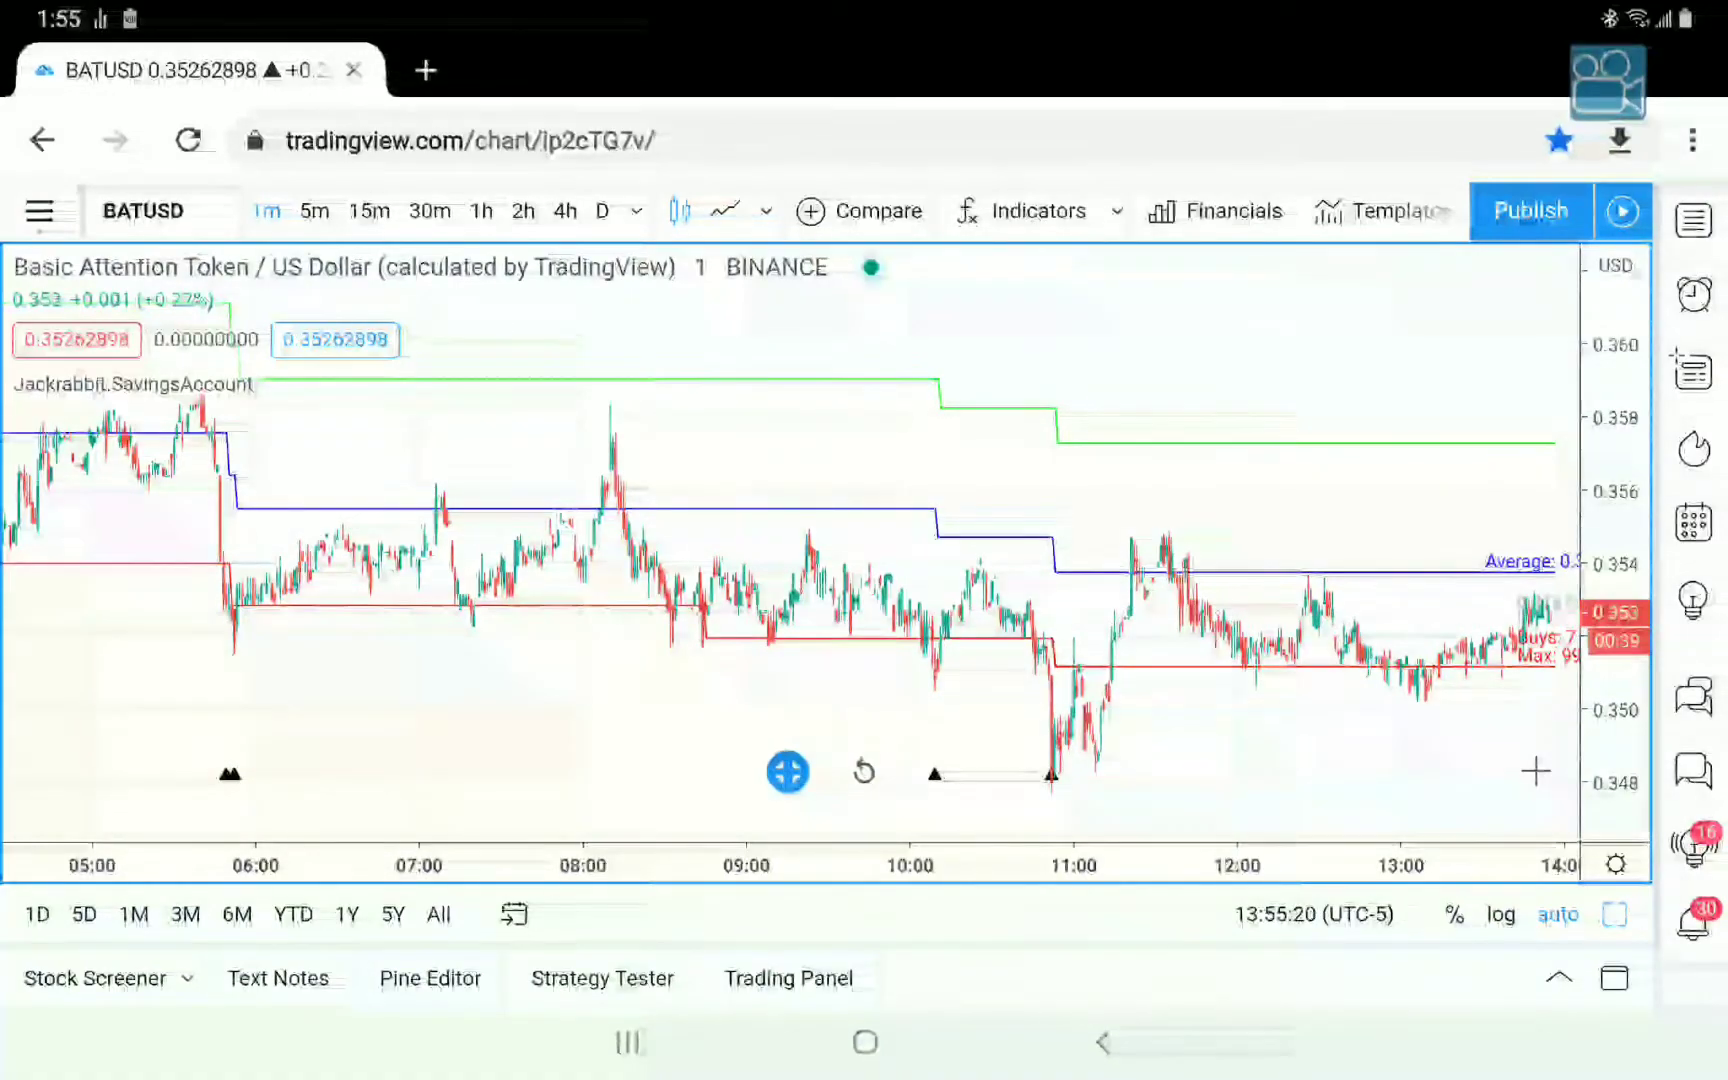
pyautogui.moveTo(1300, 600); pyautogui.dragTo(814, 600)
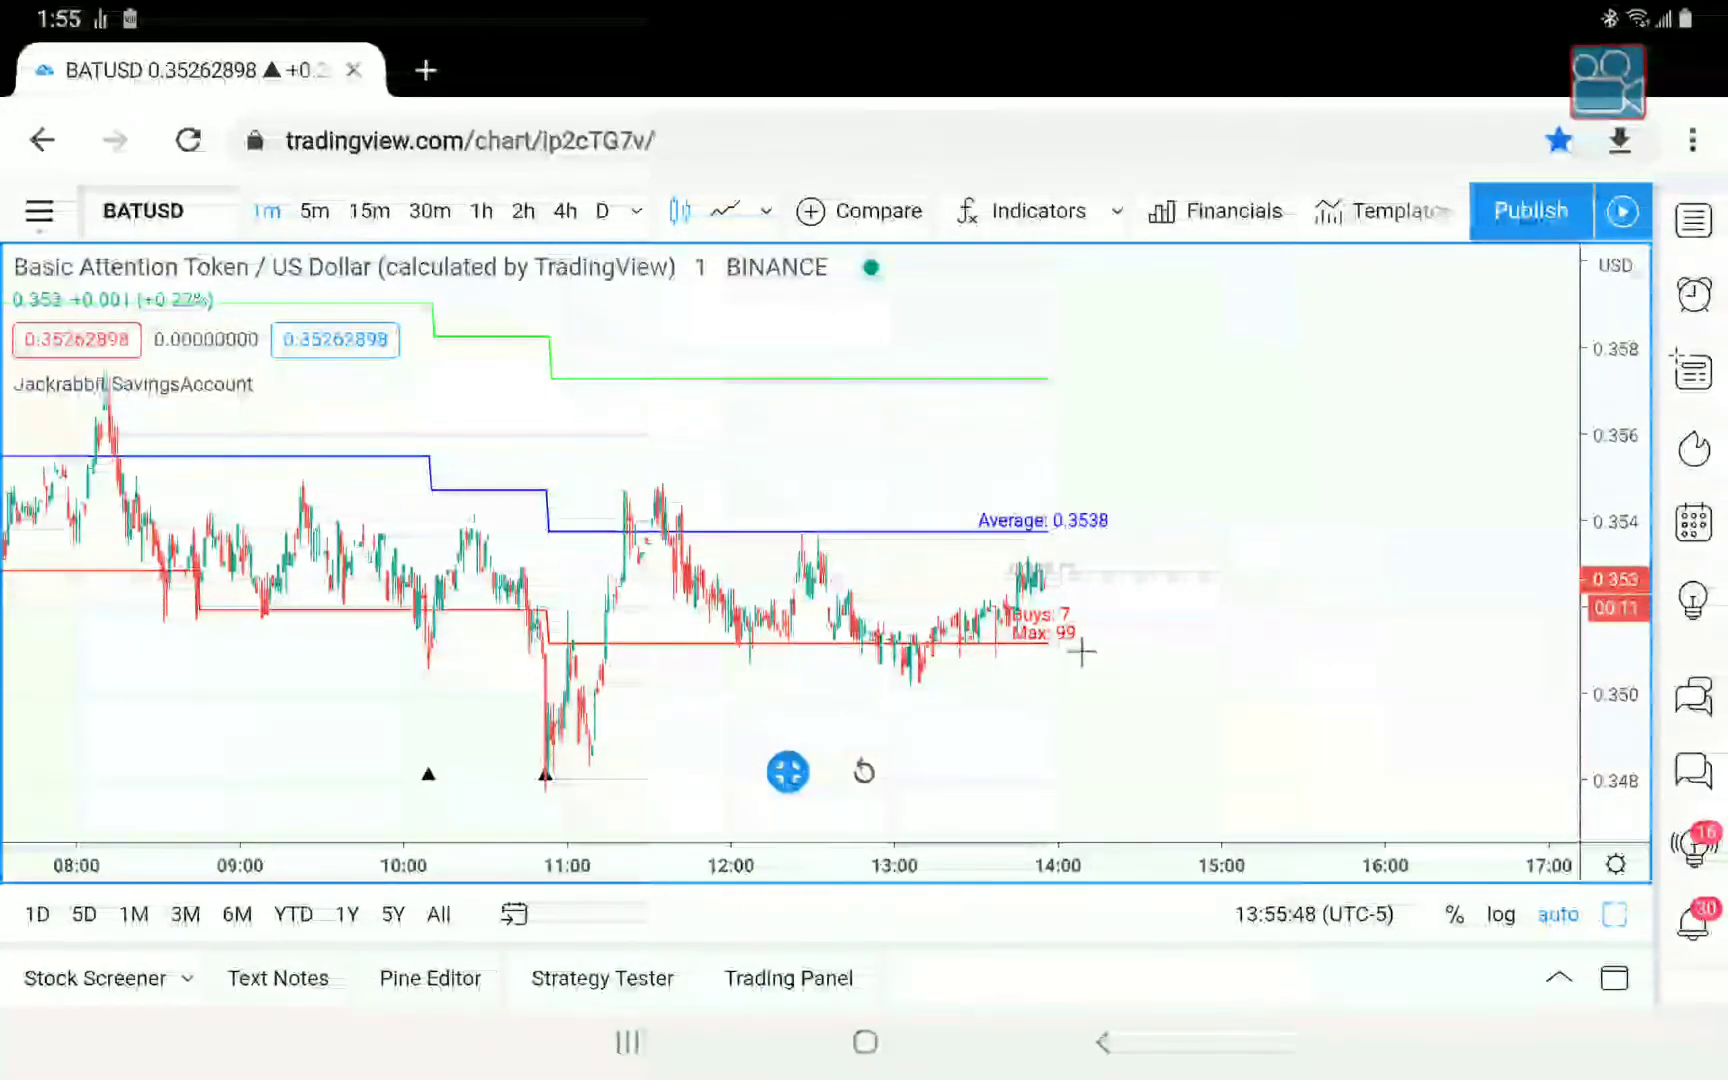
pyautogui.hscroll(-15, 1082, 652)
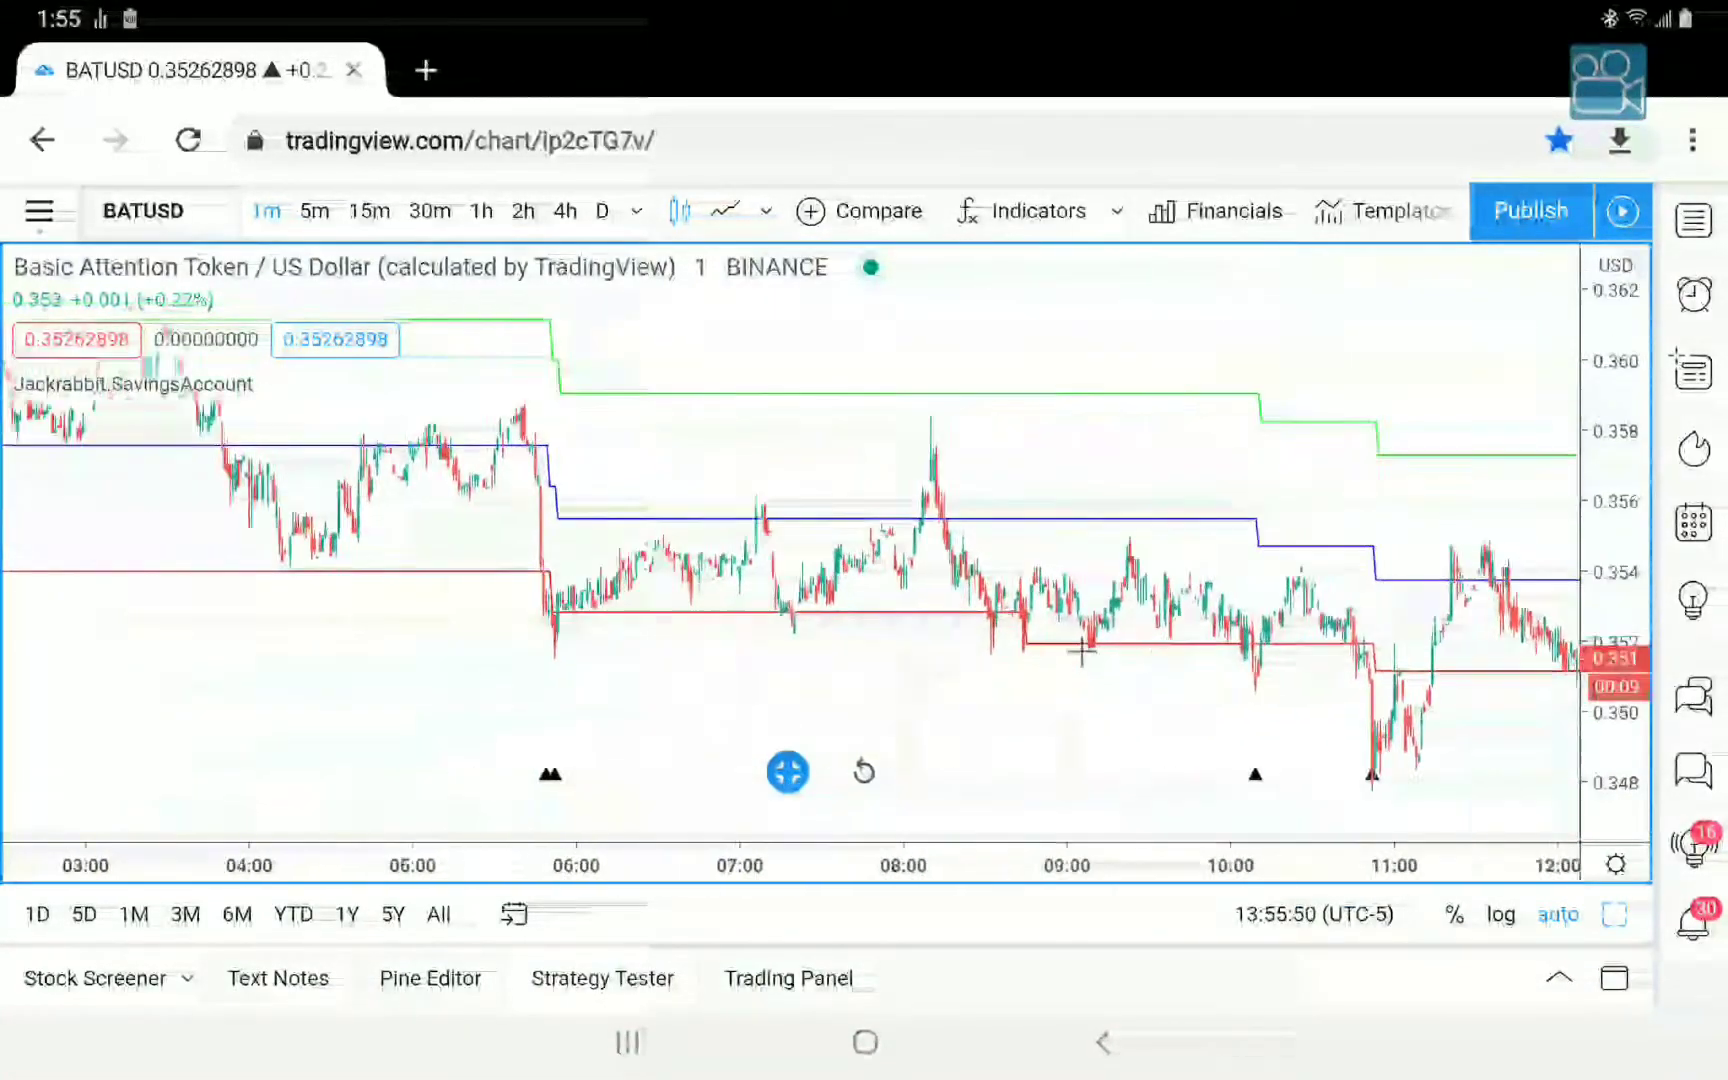
pyautogui.hscroll(-8, 1083, 655)
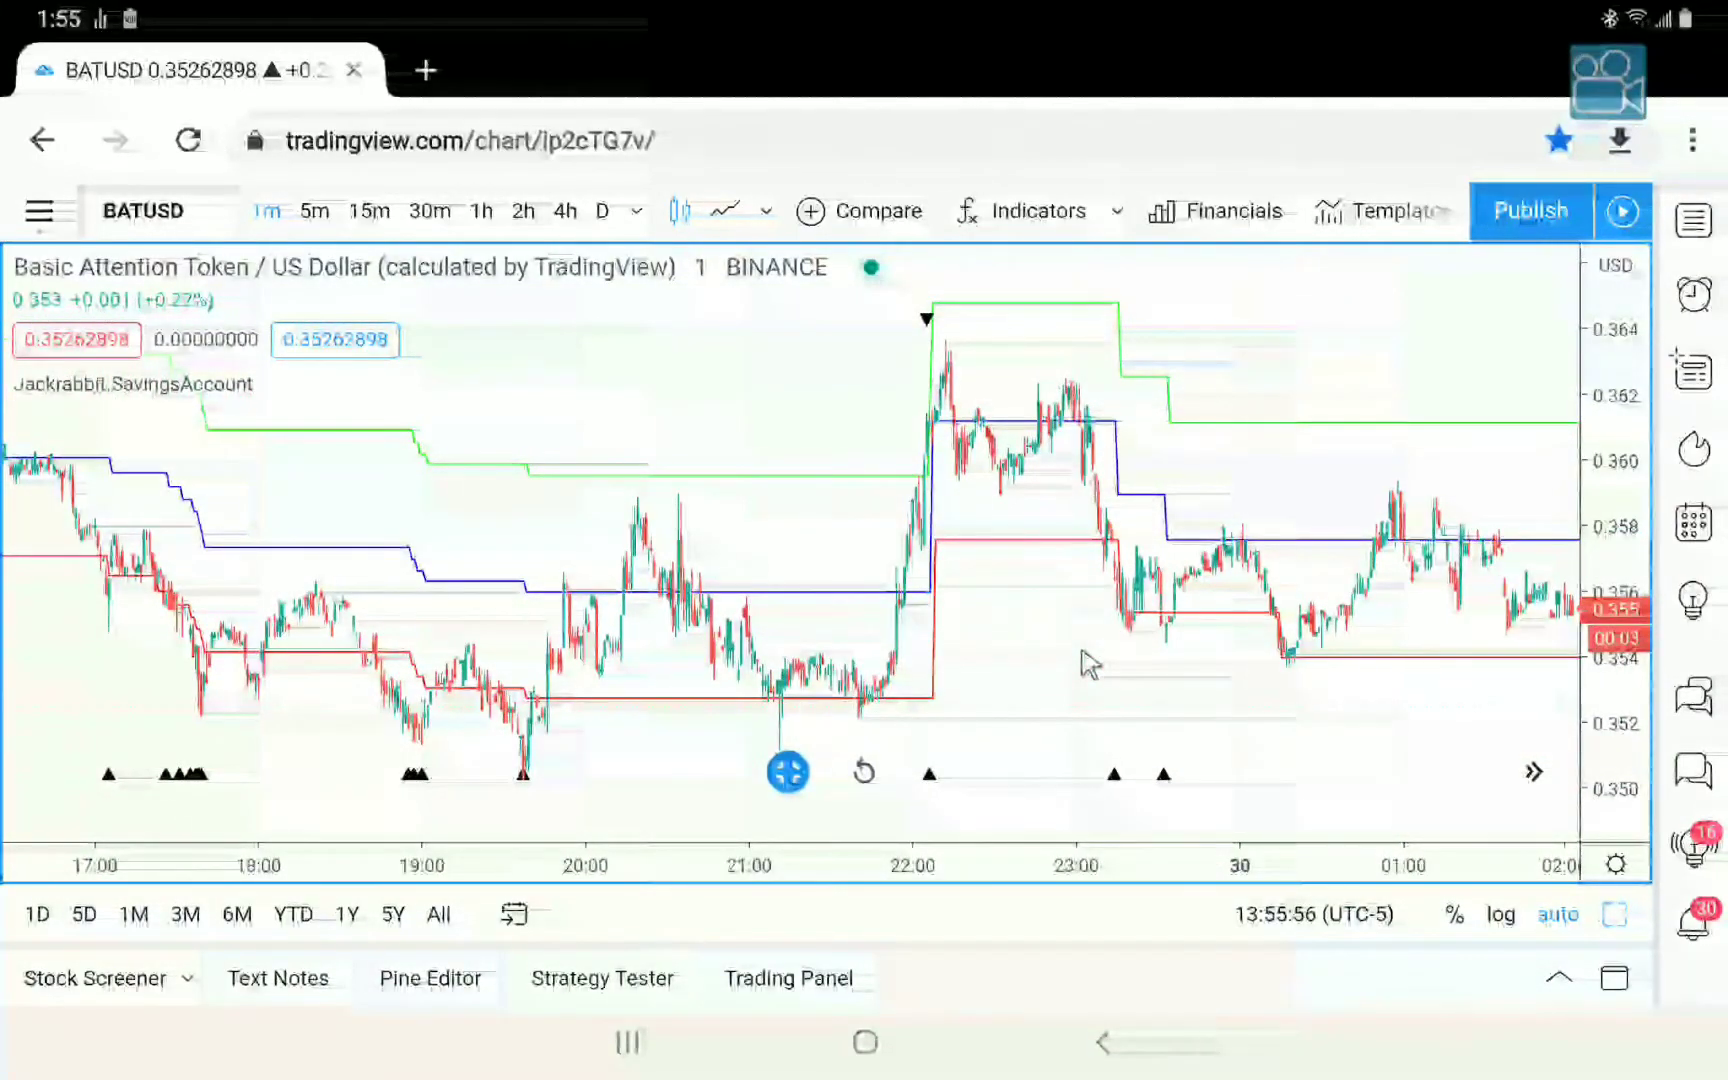
pyautogui.hscroll(-8, 1088, 662)
pyautogui.hscroll(-8, 1088, 662)
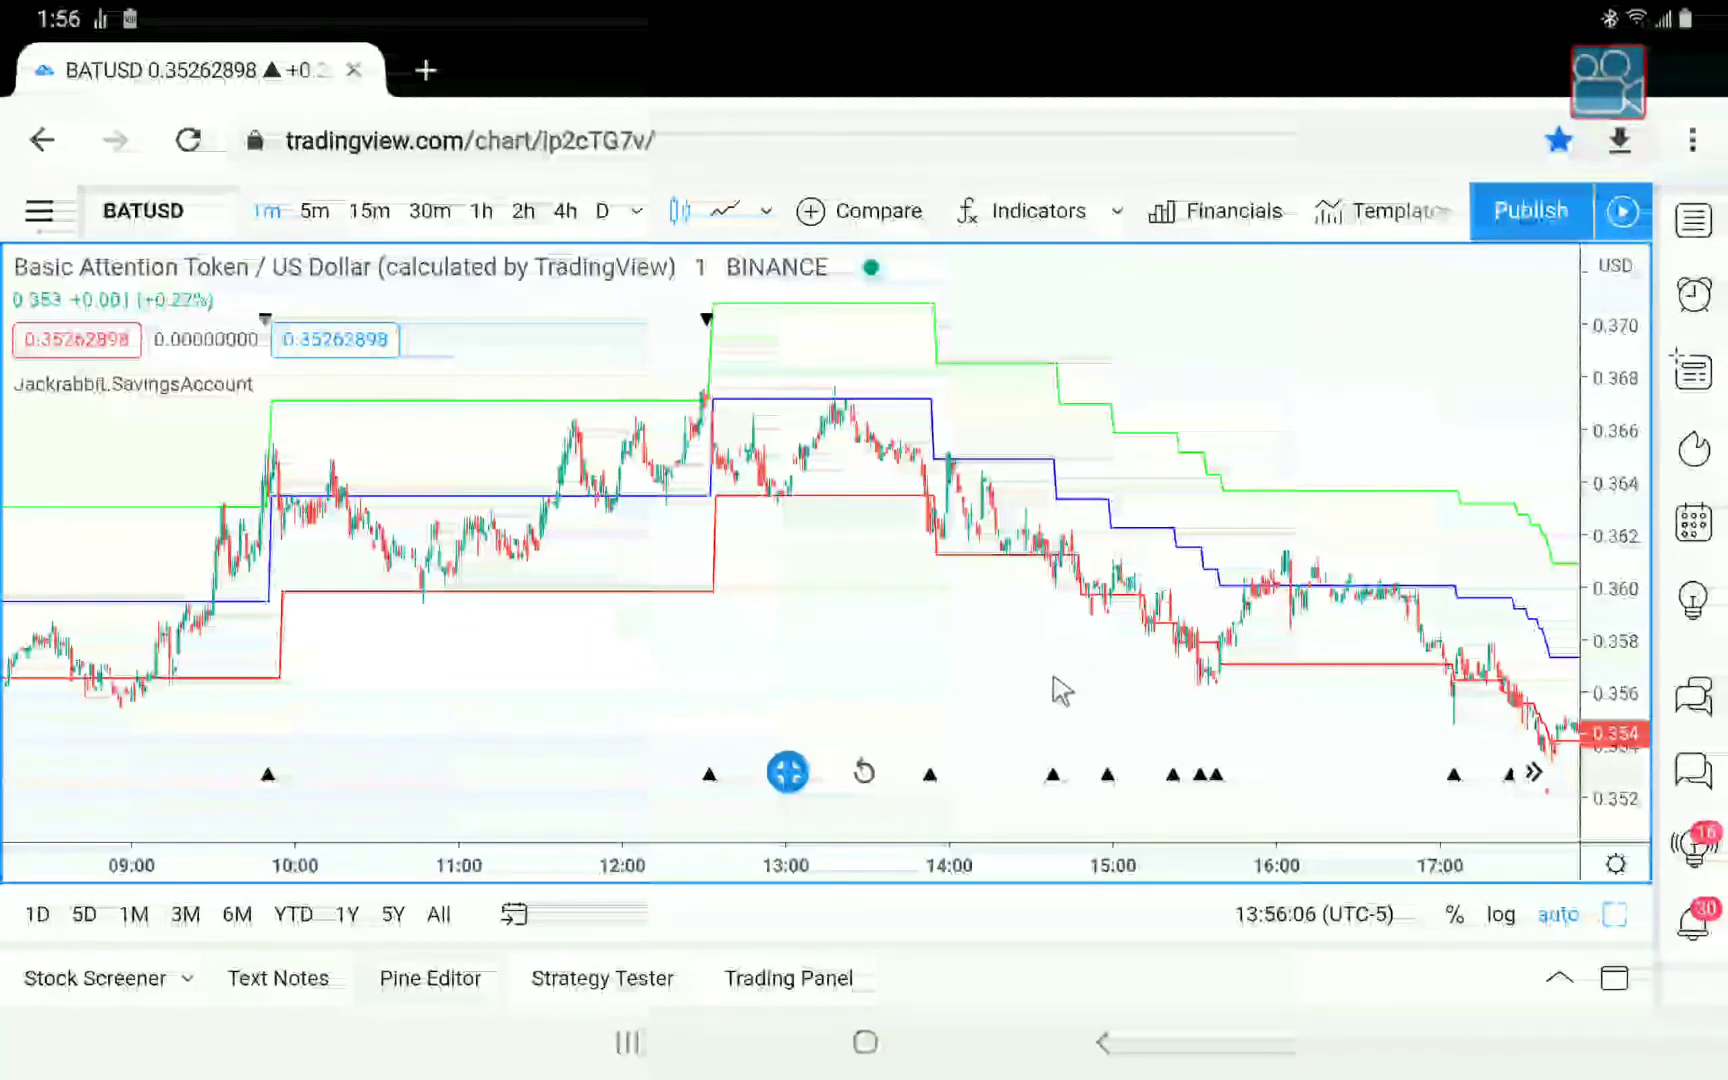
pyautogui.click(787, 772)
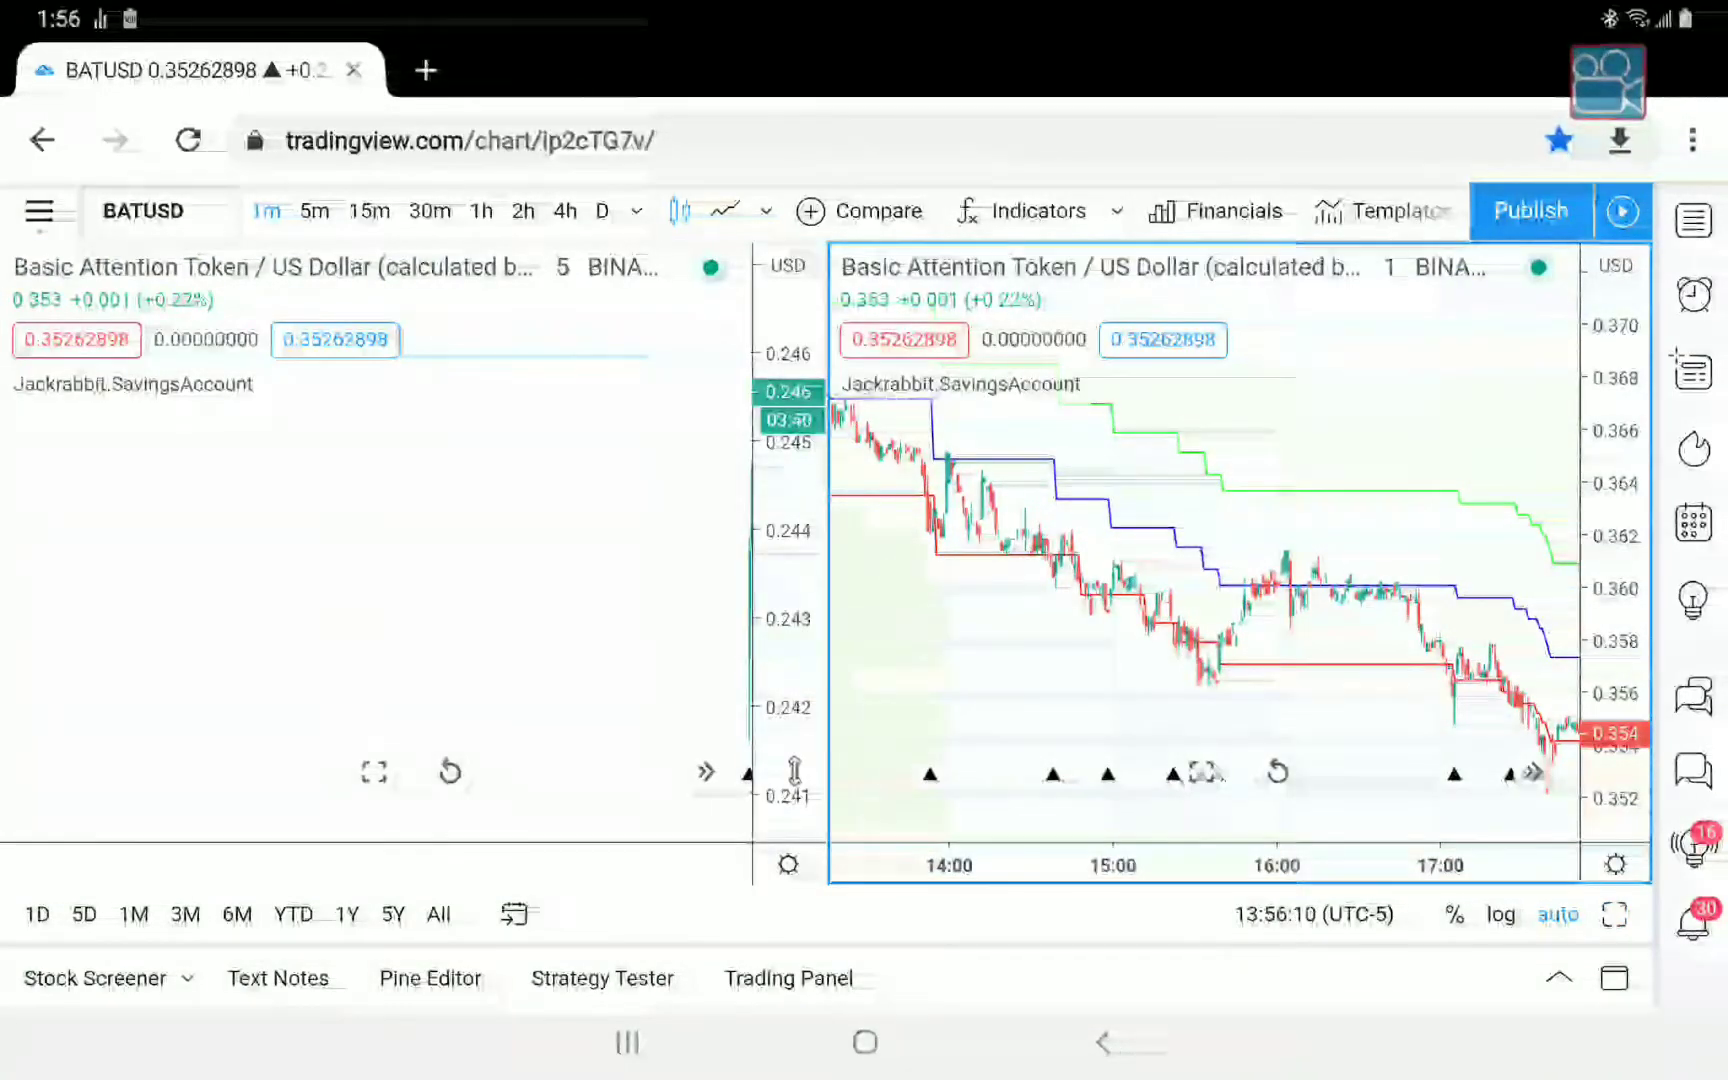
# Add the favorite indicator Jackrabbit.modulus.Analyzer to the 1m BATUSD chart and return to the two-chart view.
pyautogui.click(716, 795)
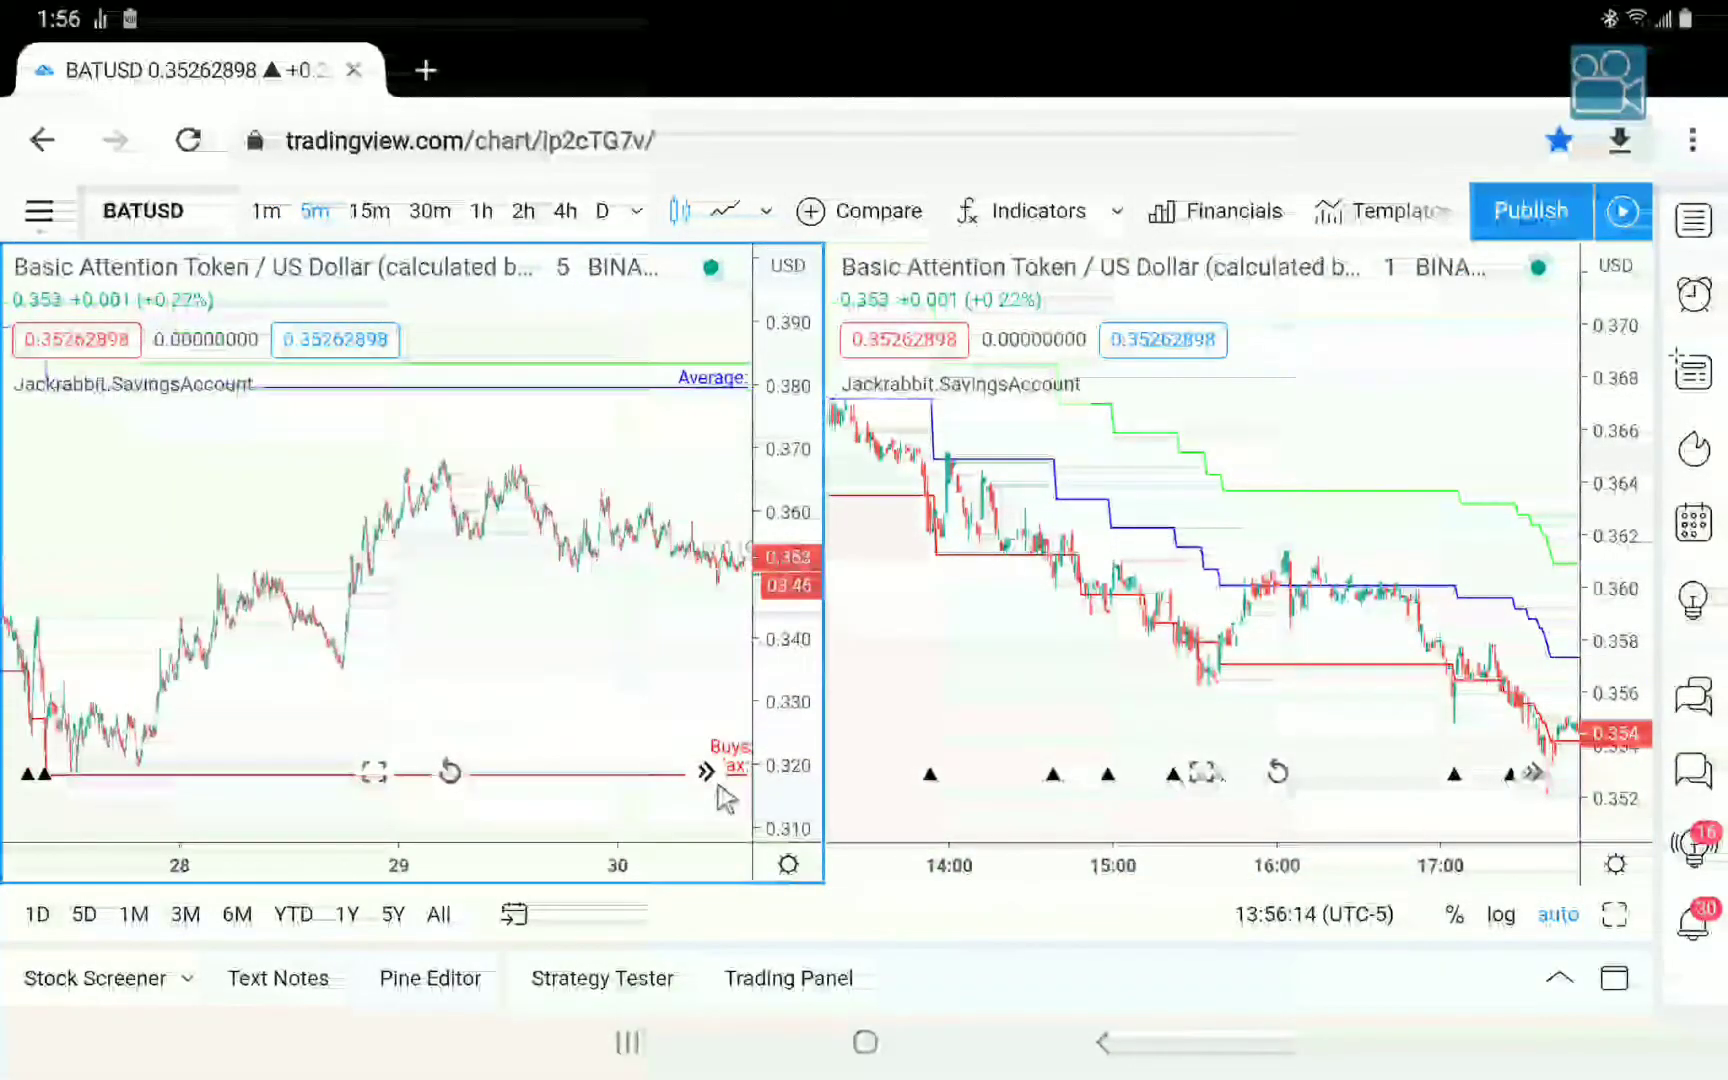
pyautogui.click(1533, 776)
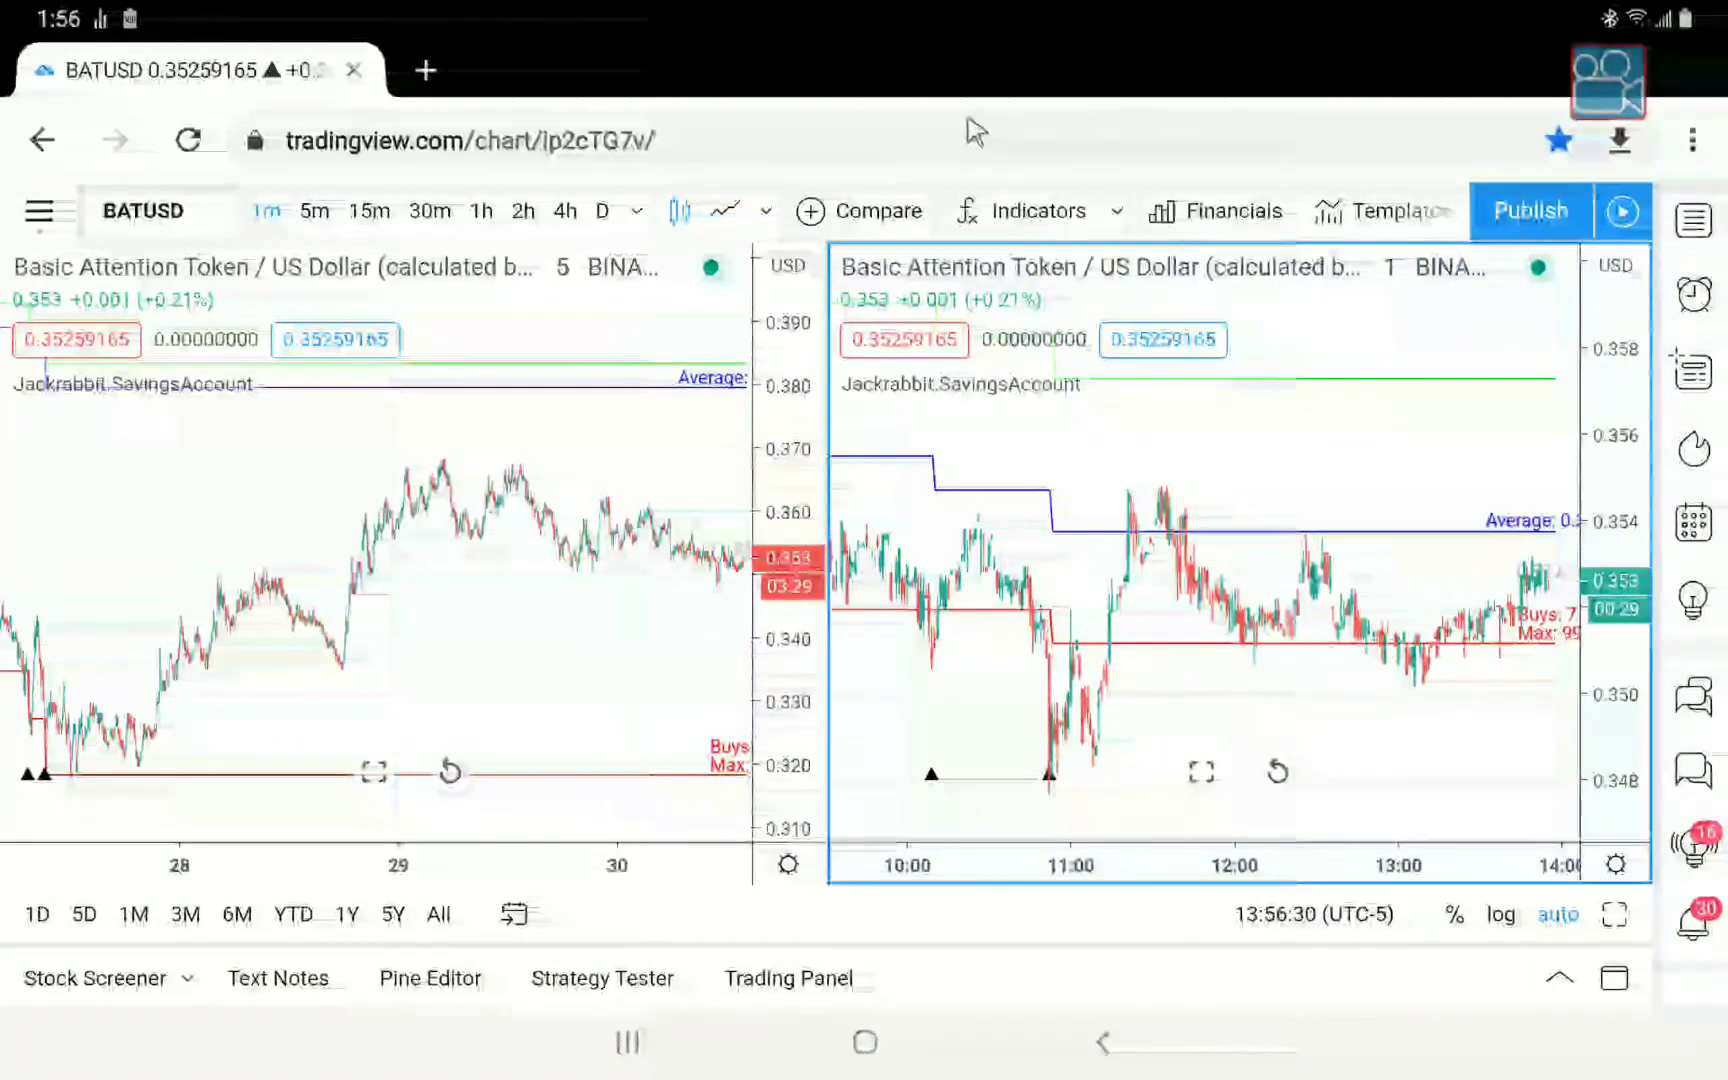
pyautogui.click(1117, 213)
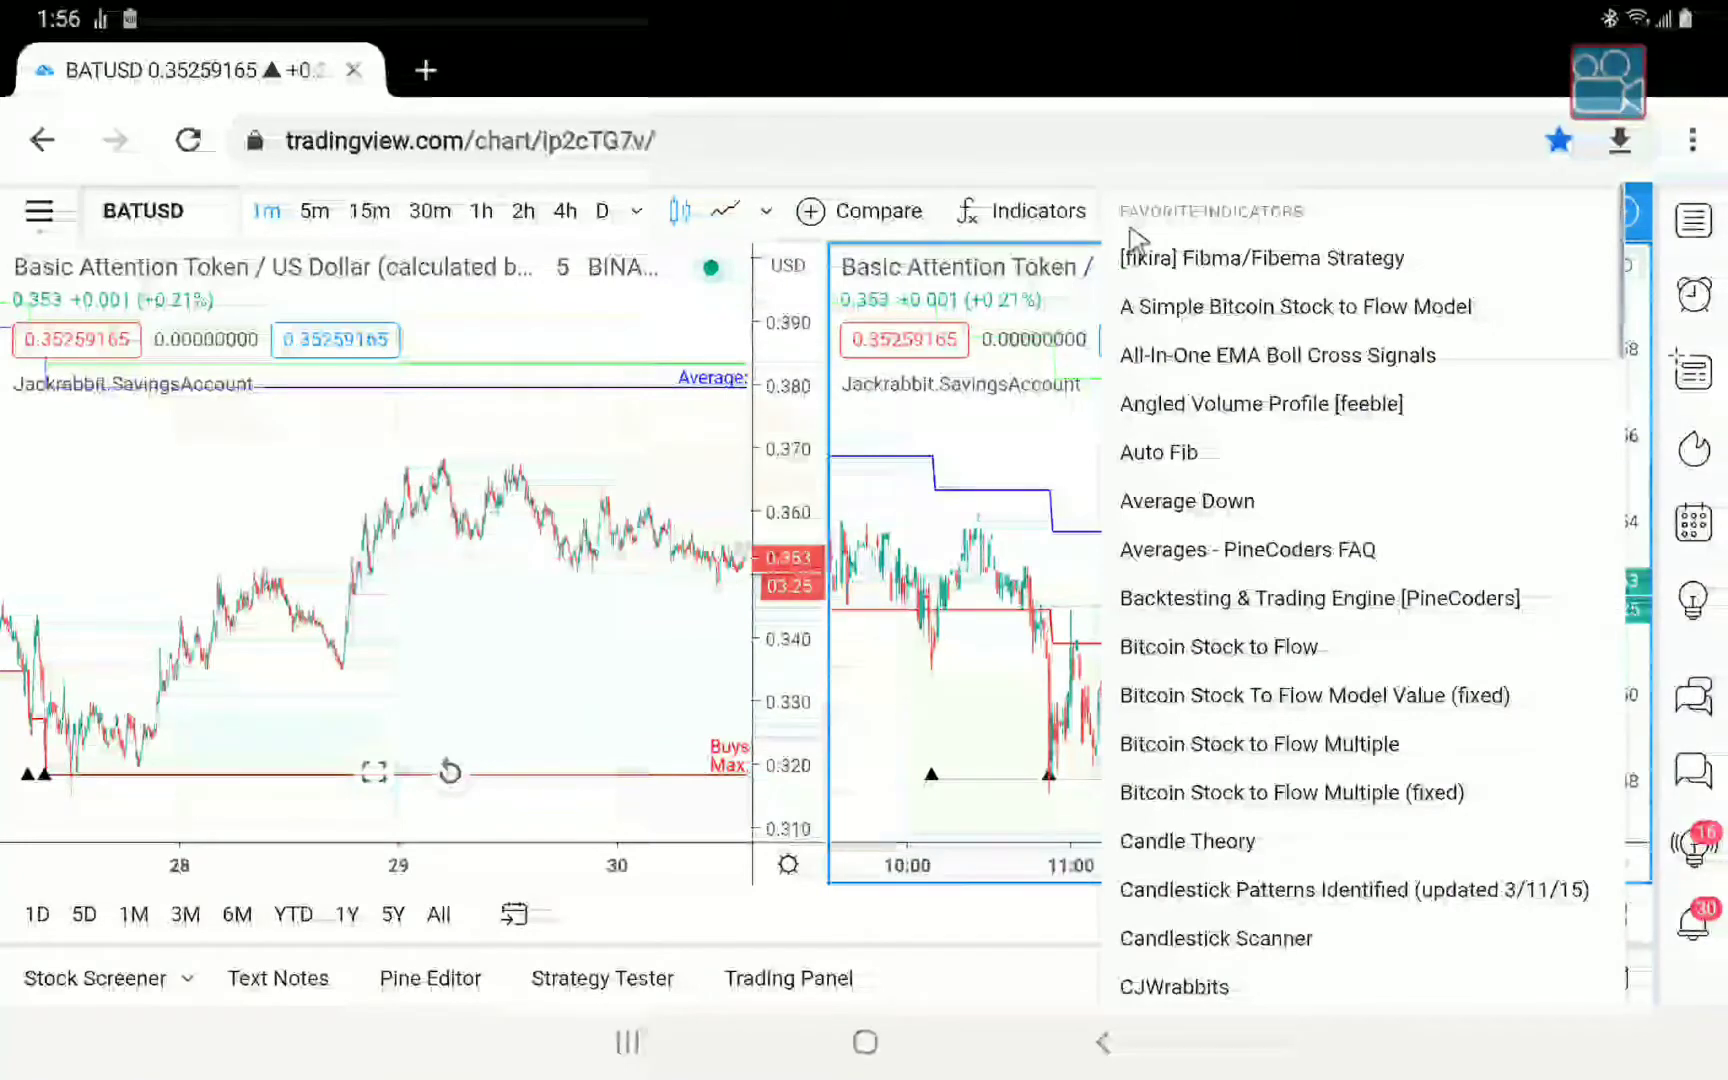
pyautogui.scroll(-5, 1190, 451)
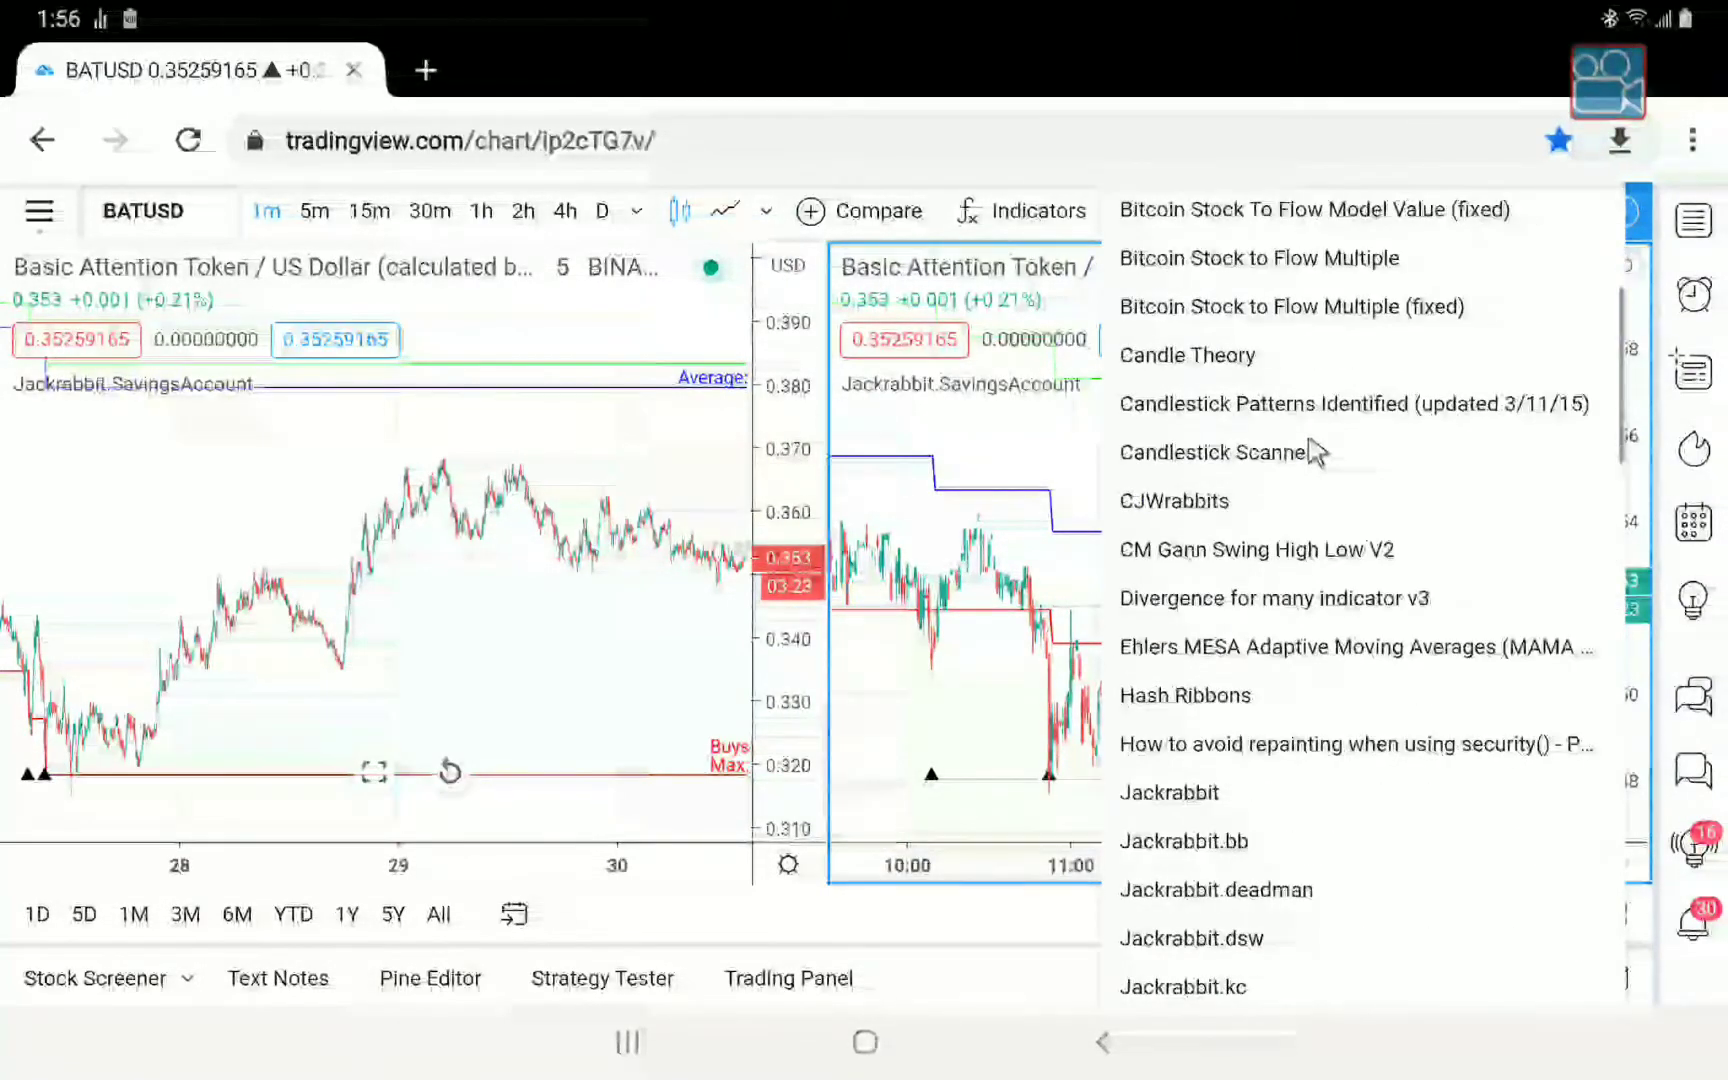
pyautogui.scroll(-1, 1316, 452)
pyautogui.scroll(-3, 1316, 452)
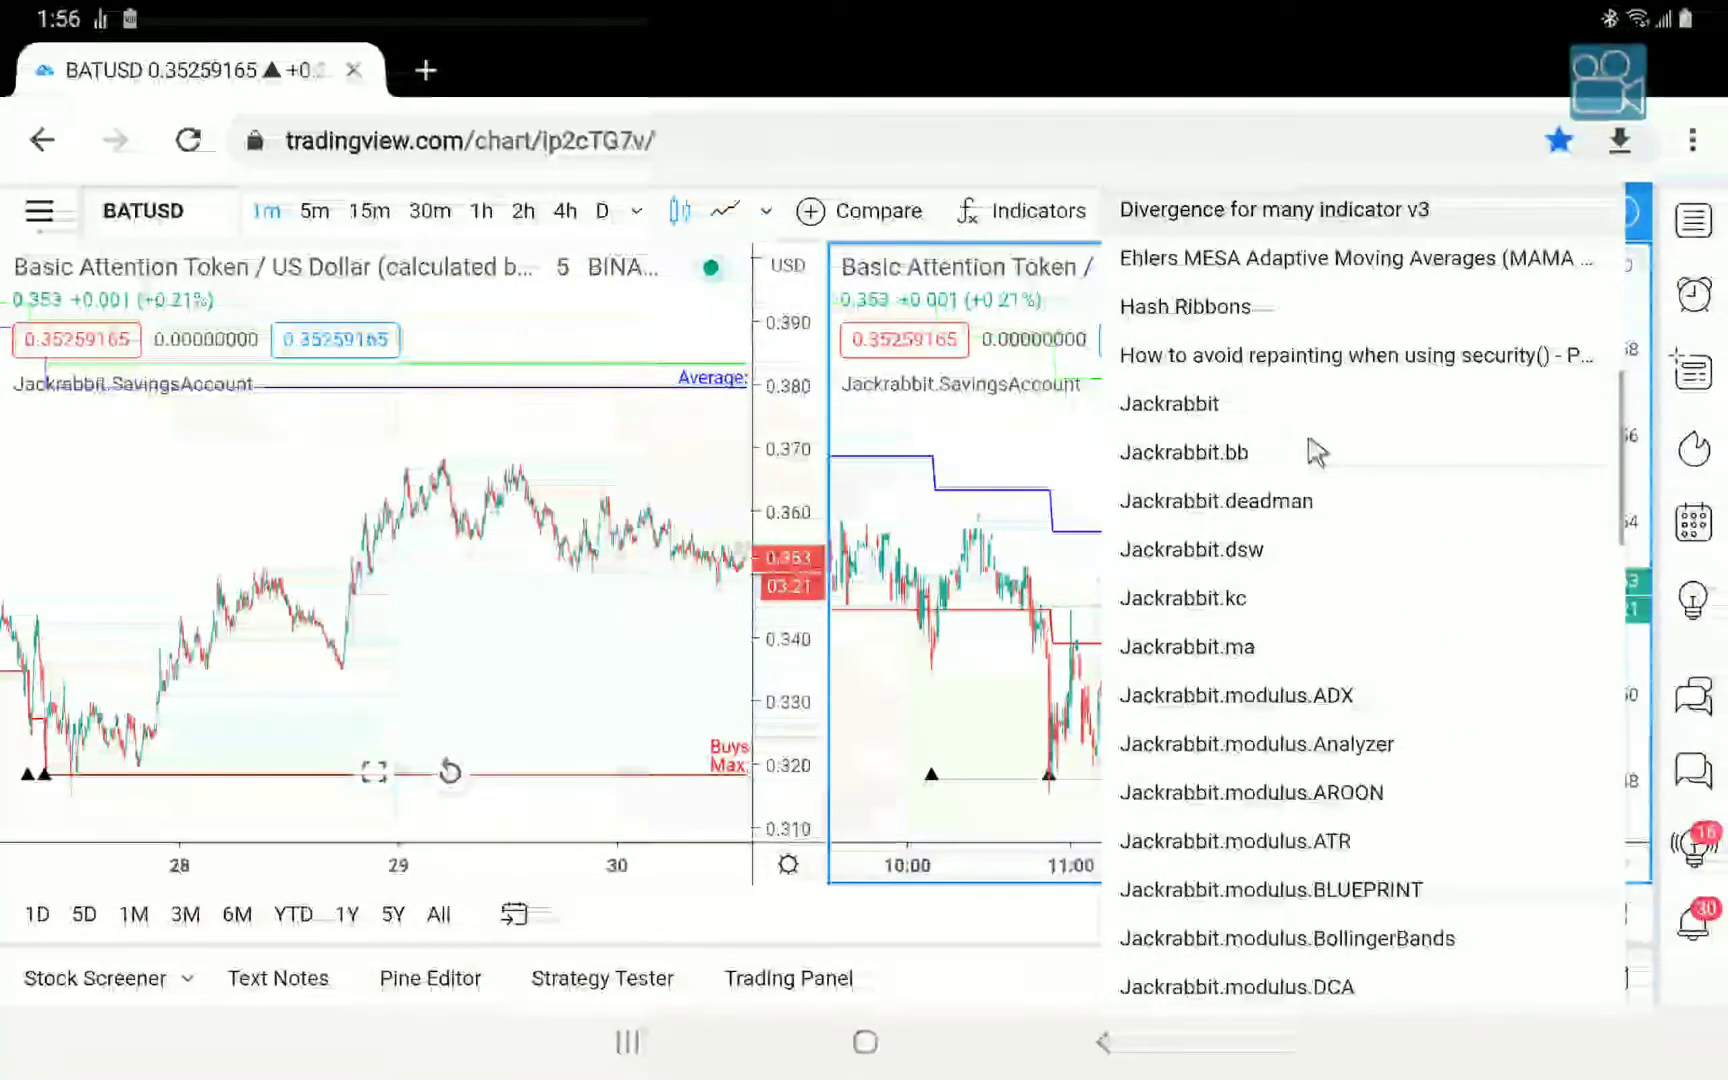
pyautogui.click(1340, 742)
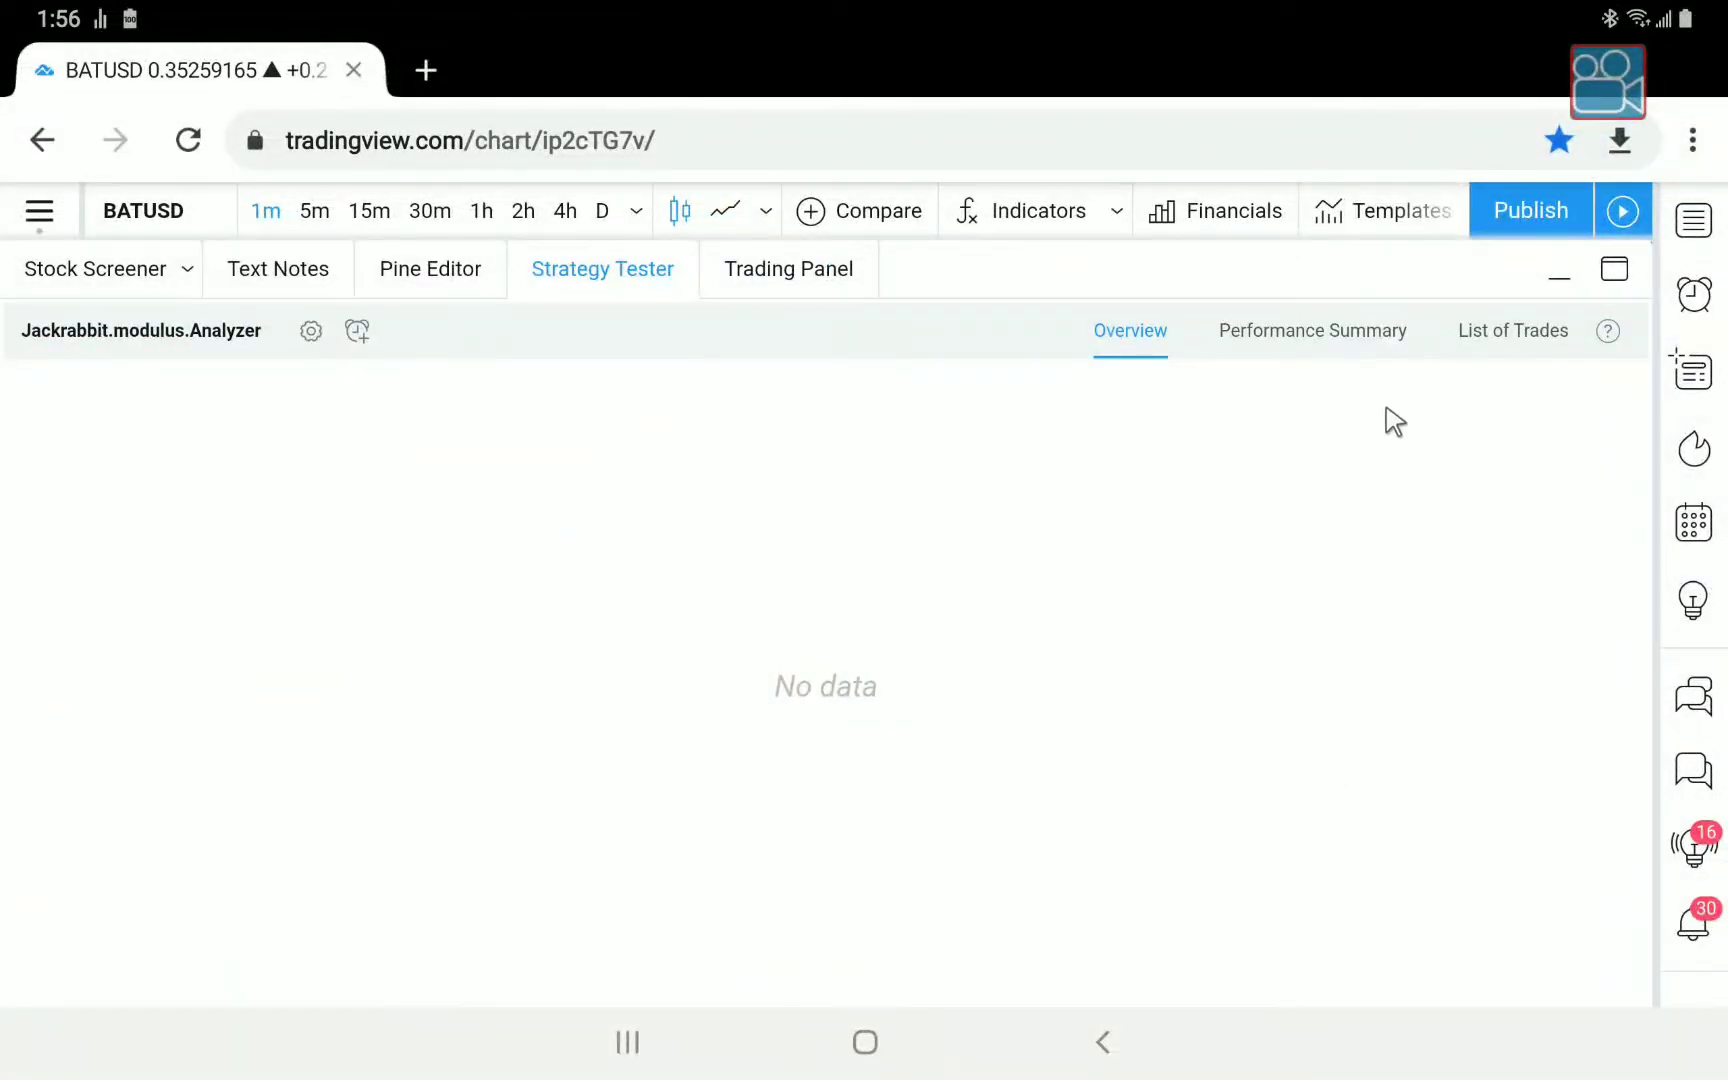
pyautogui.click(1563, 275)
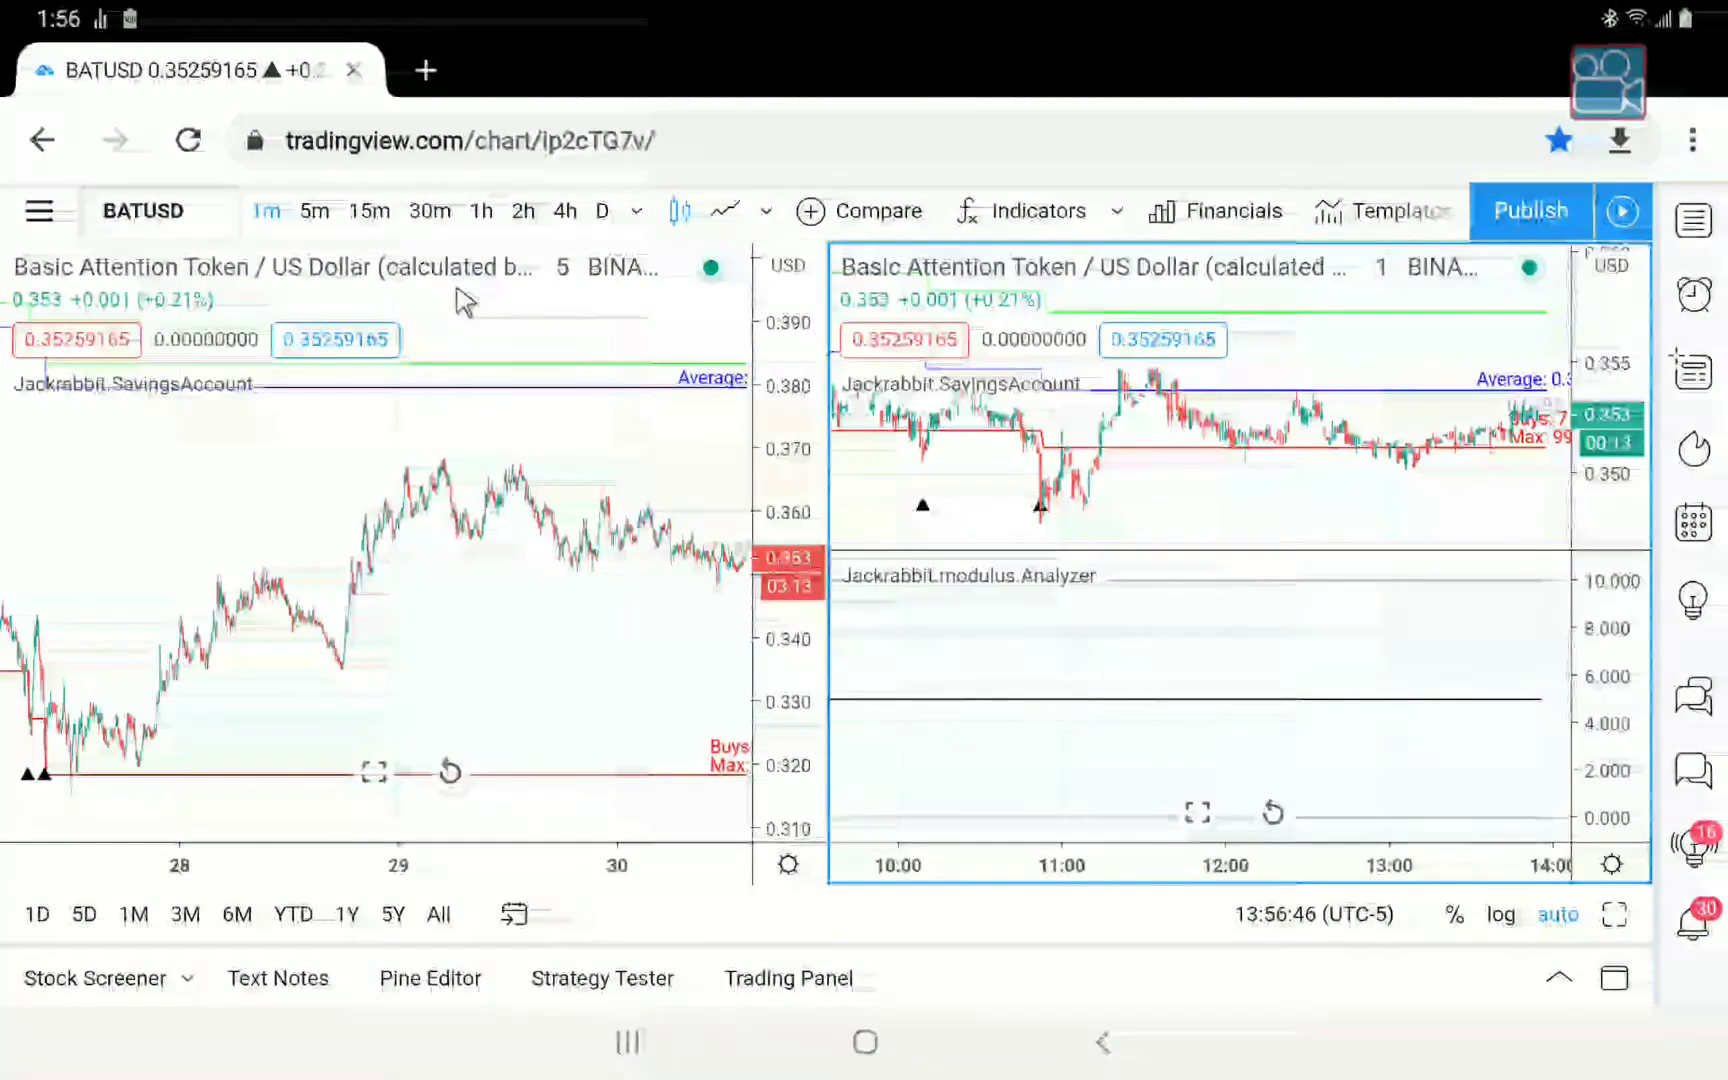
# Add Jackrabbit.modulus.Analyzer to the 5m BATUSD chart as well and collapse the Strategy Tester to see both charts.
pyautogui.click(440, 478)
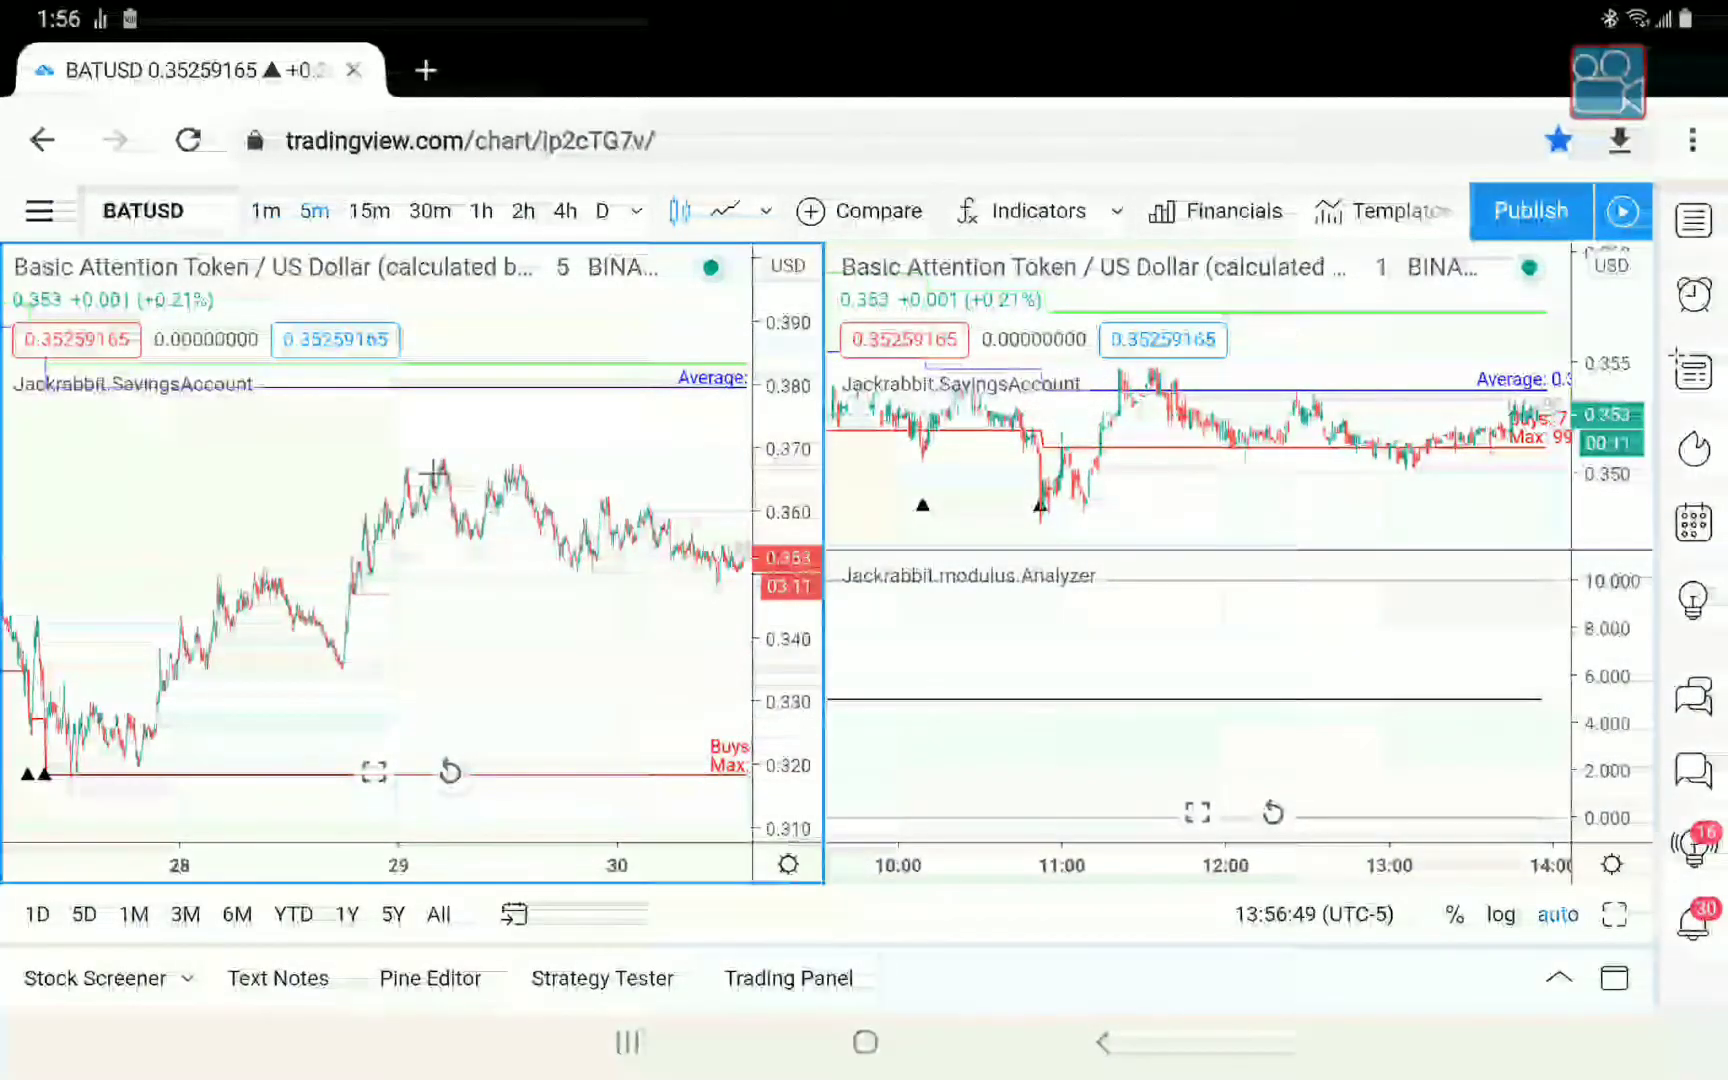
pyautogui.click(1110, 212)
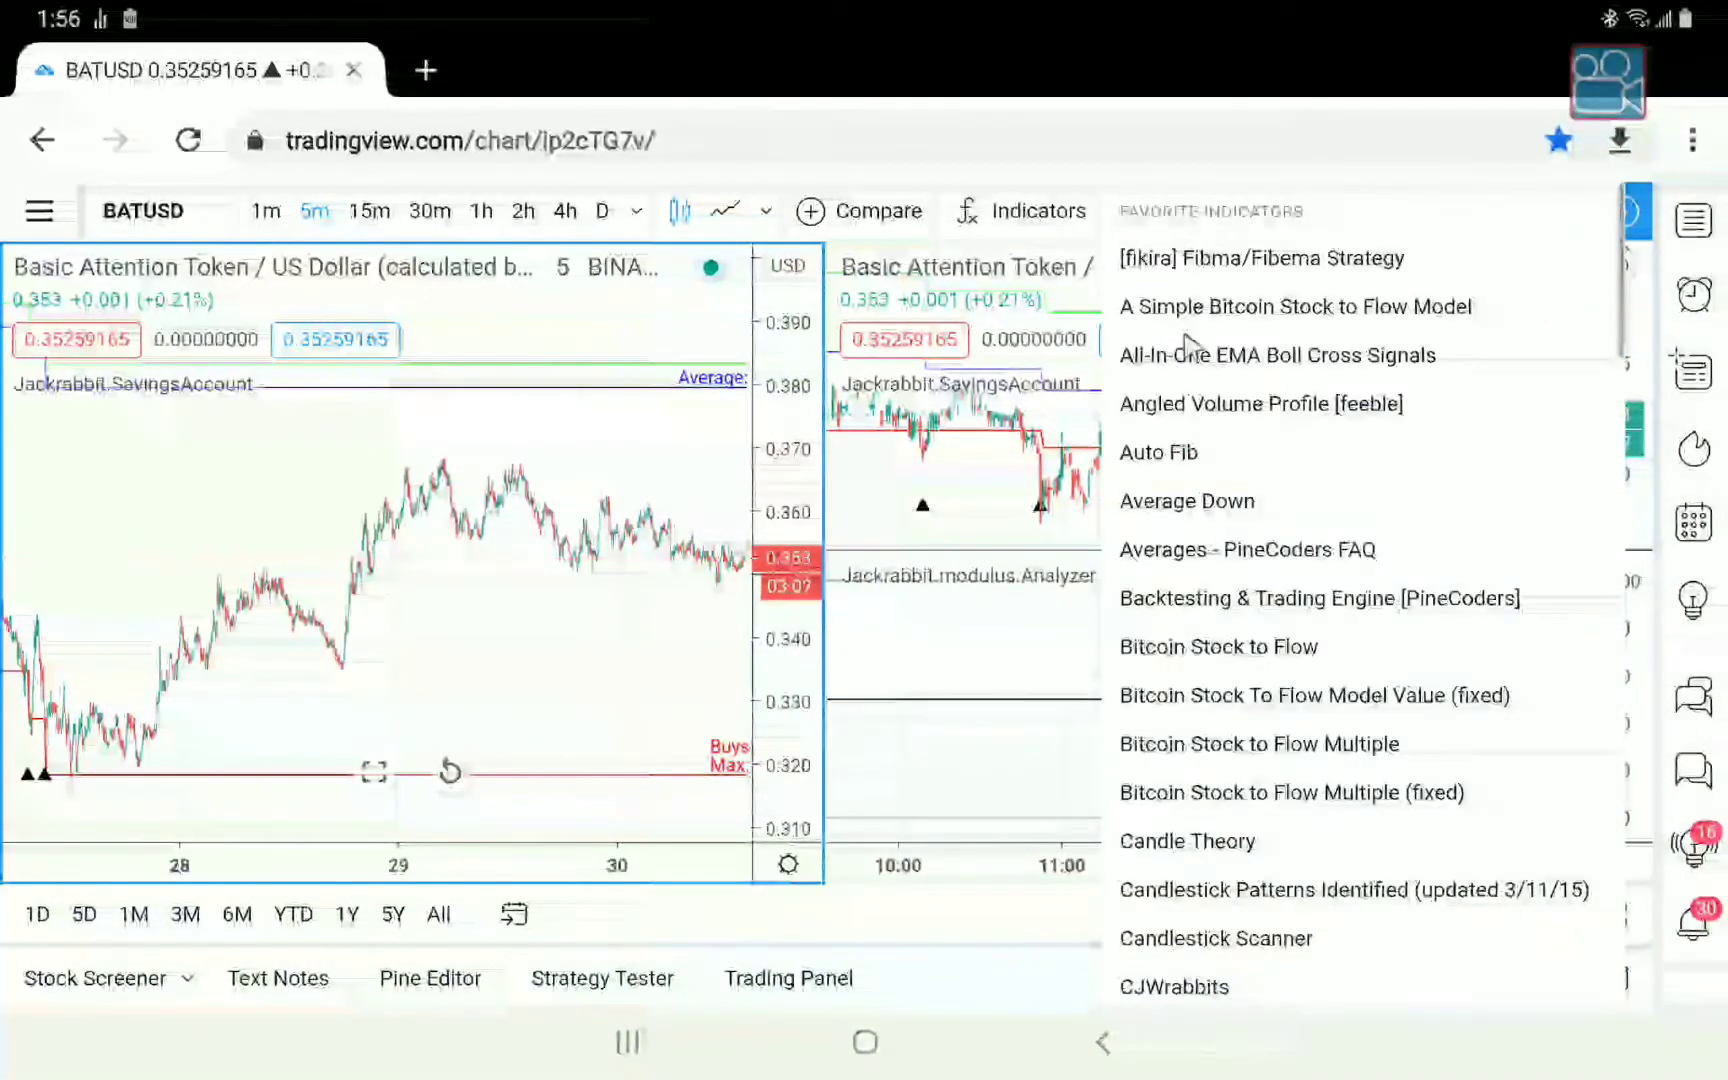
pyautogui.scroll(-8, 1207, 374)
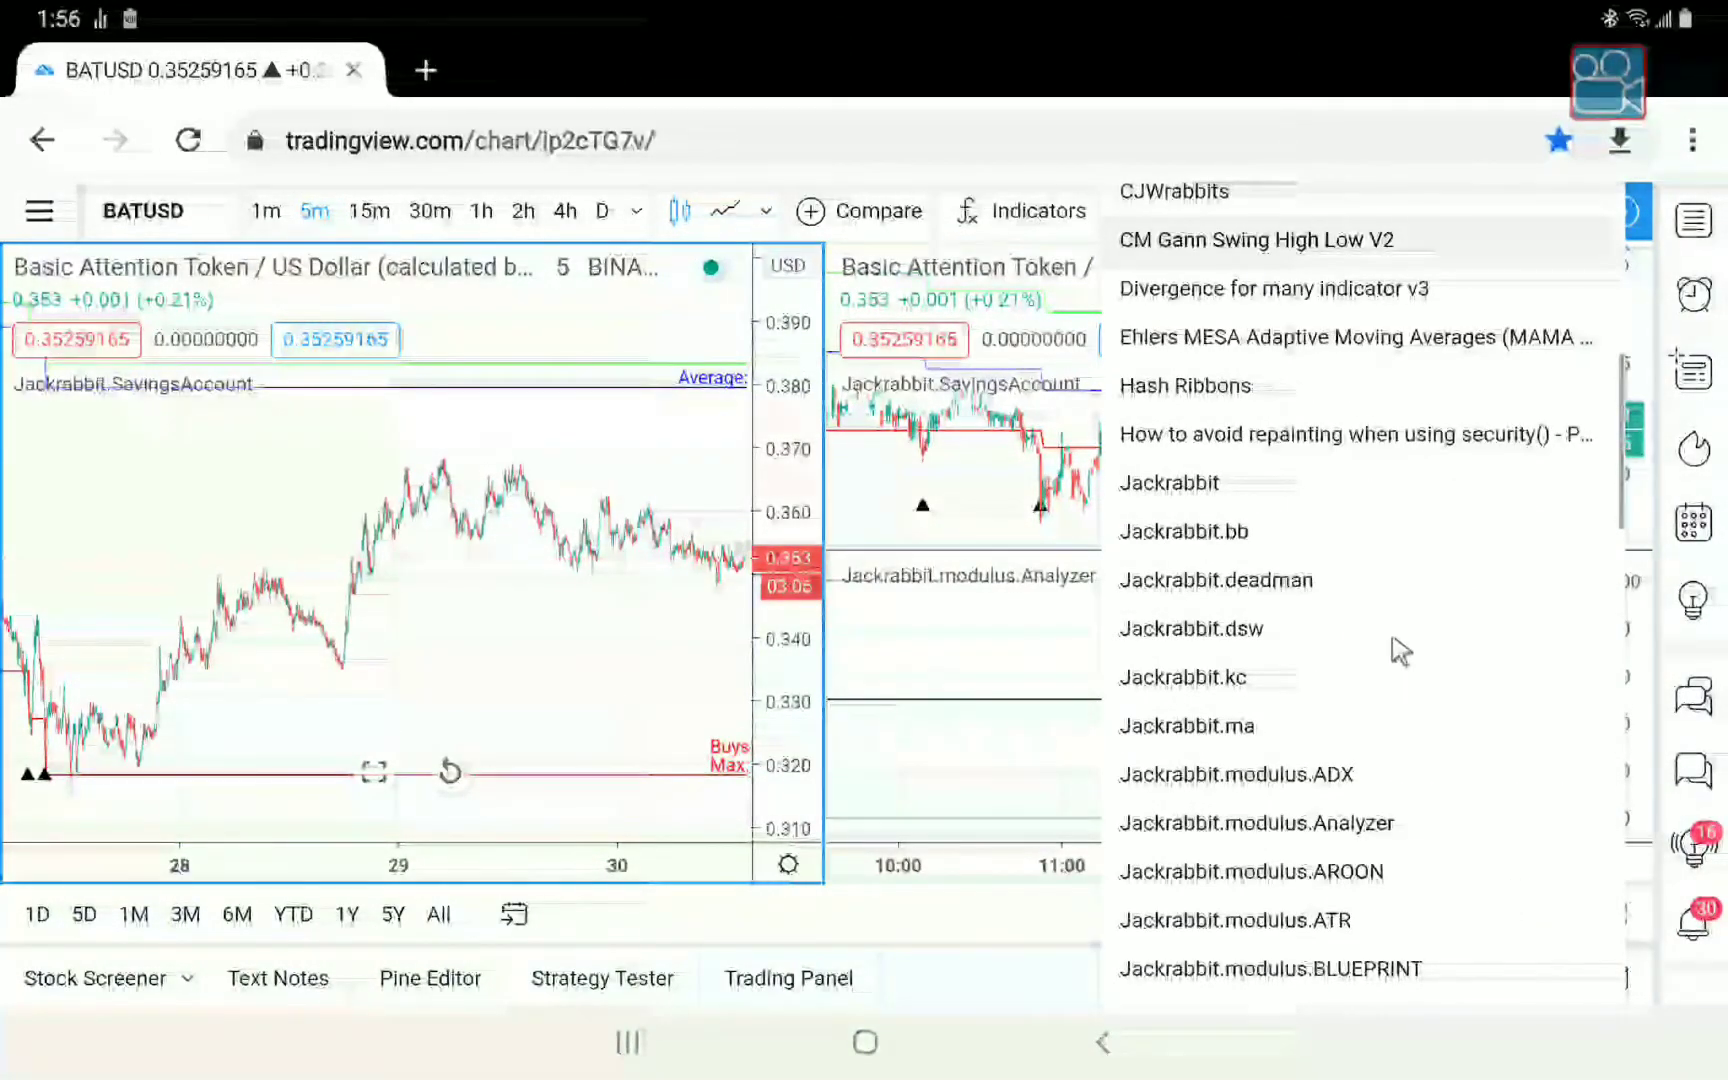
pyautogui.click(1377, 822)
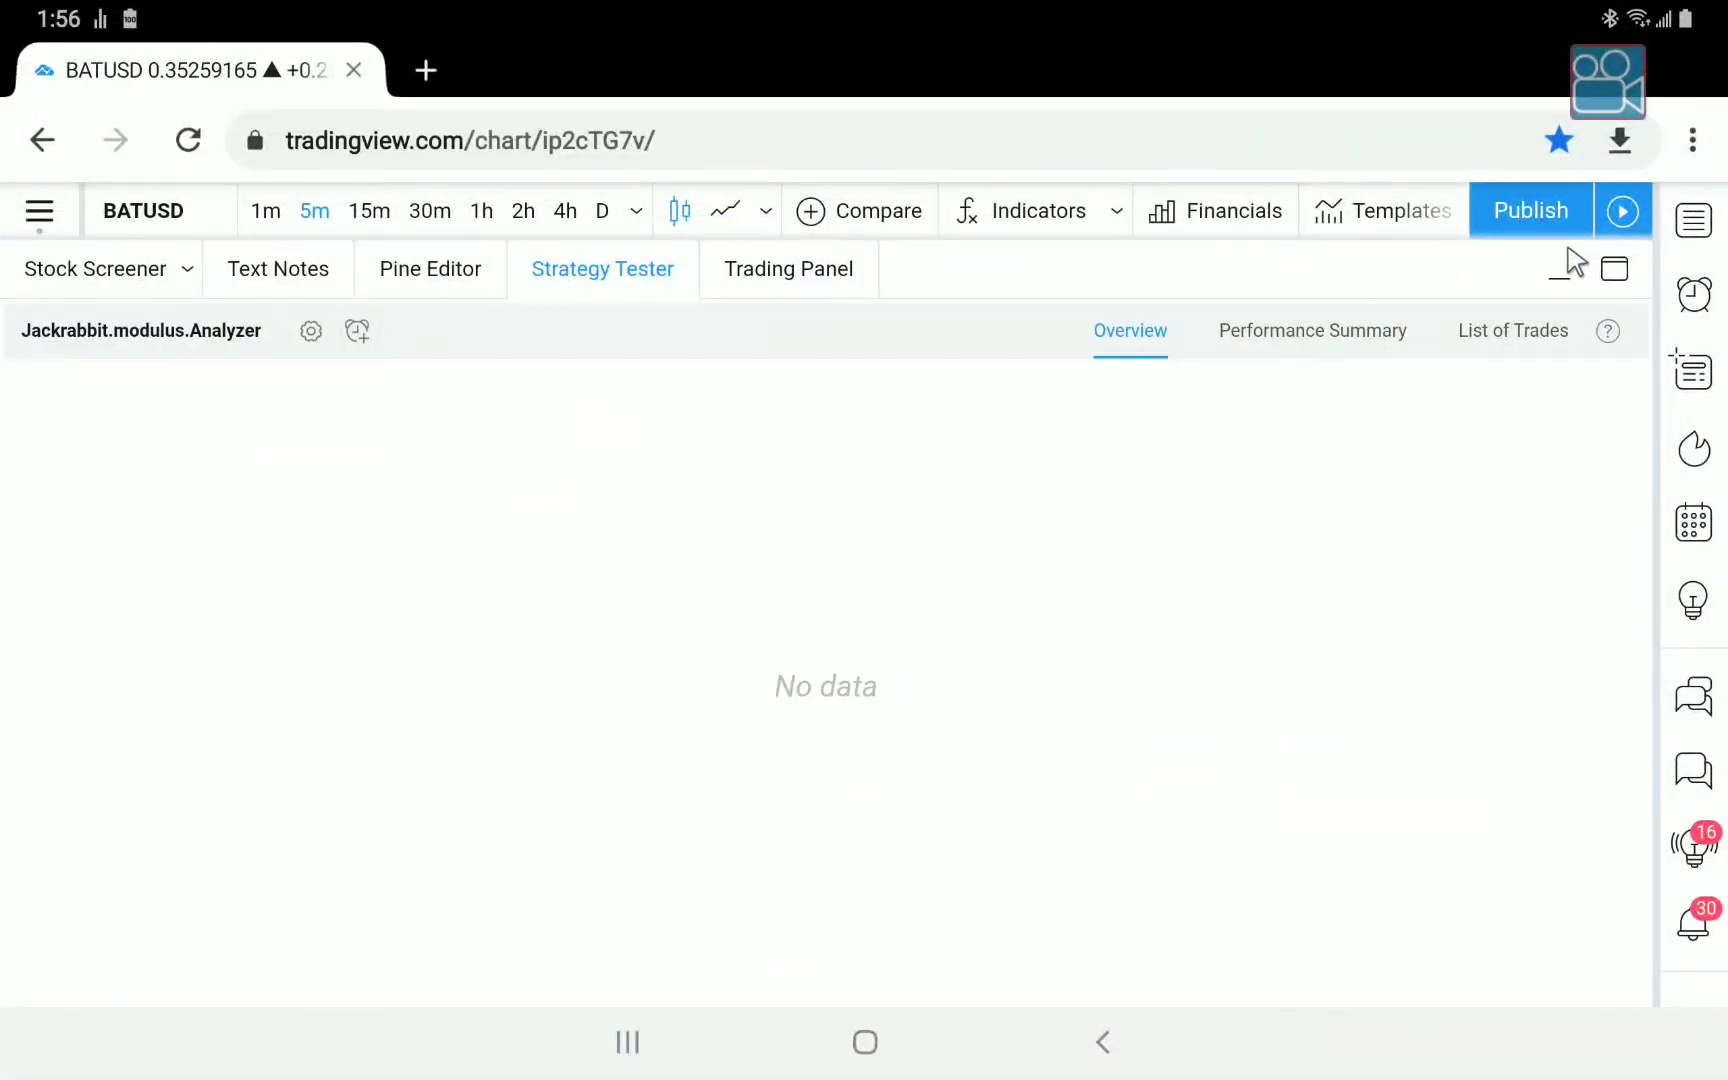
pyautogui.click(1562, 279)
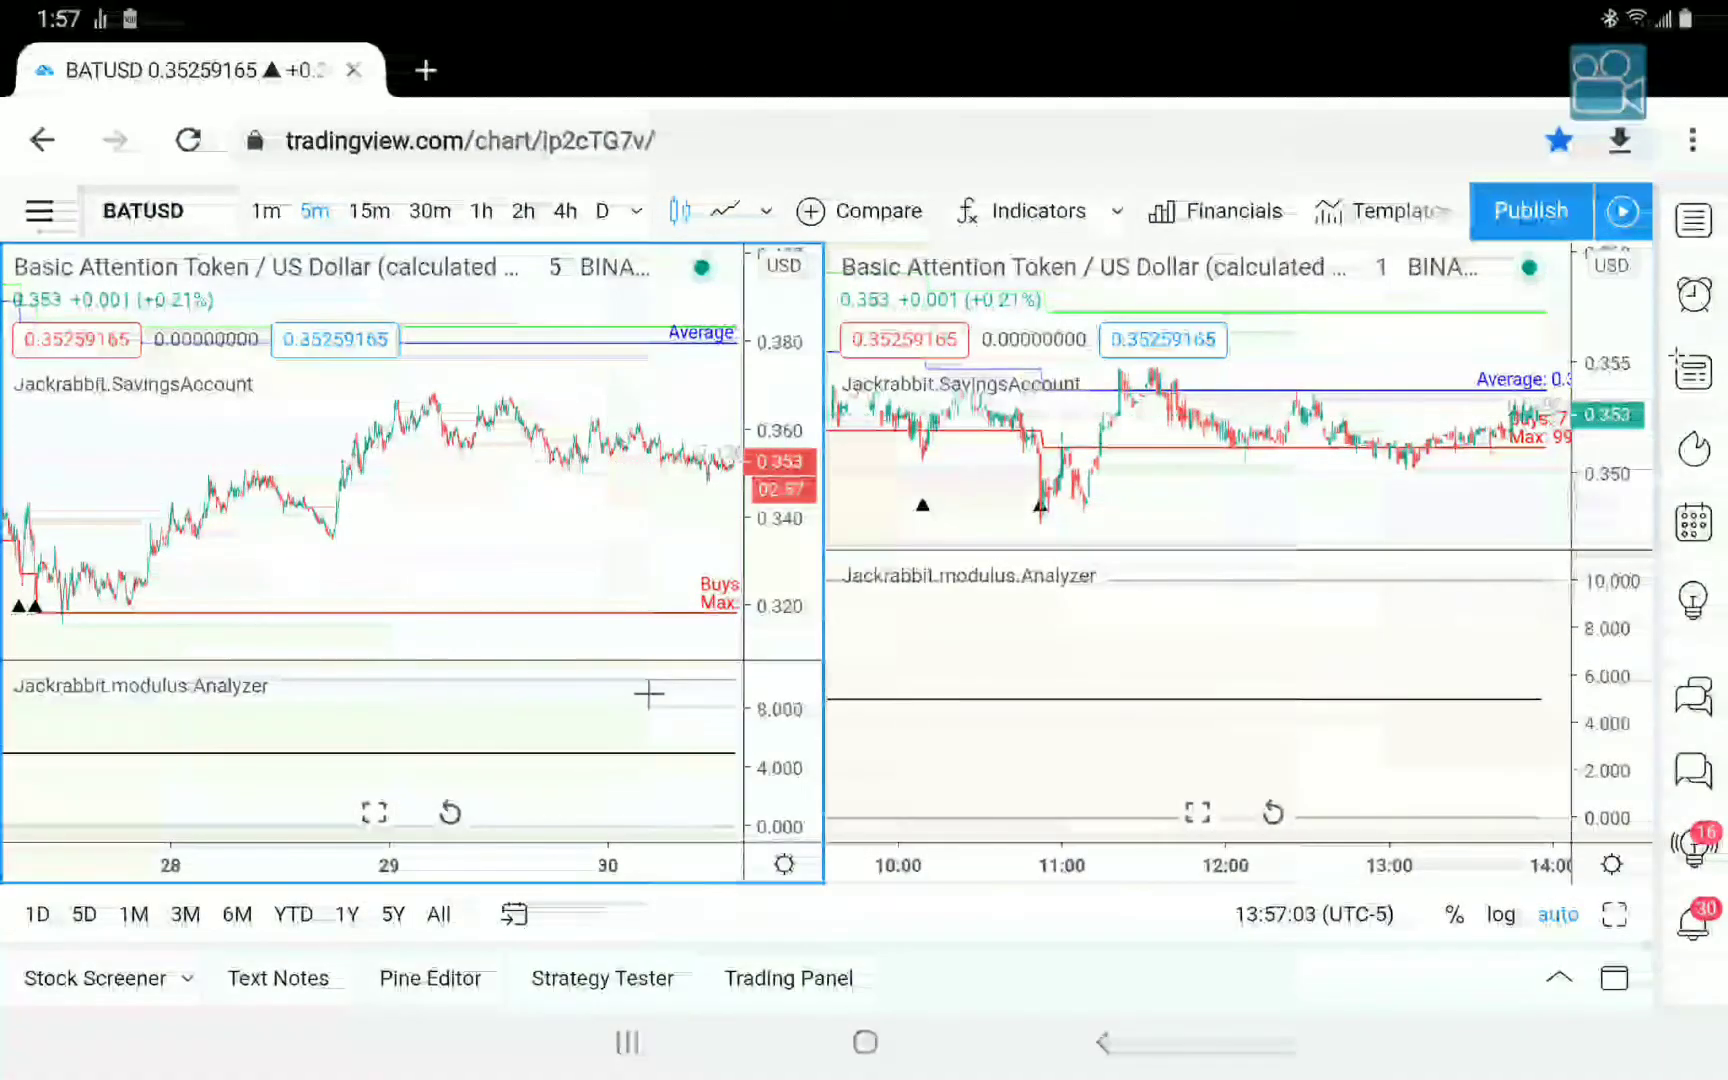
# Set the 5m Analyzer's Signal Source to Jackrabbit.SavingsAccount: Signal Line, turn off Trades on Chart, and apply.
pyautogui.click(140, 686)
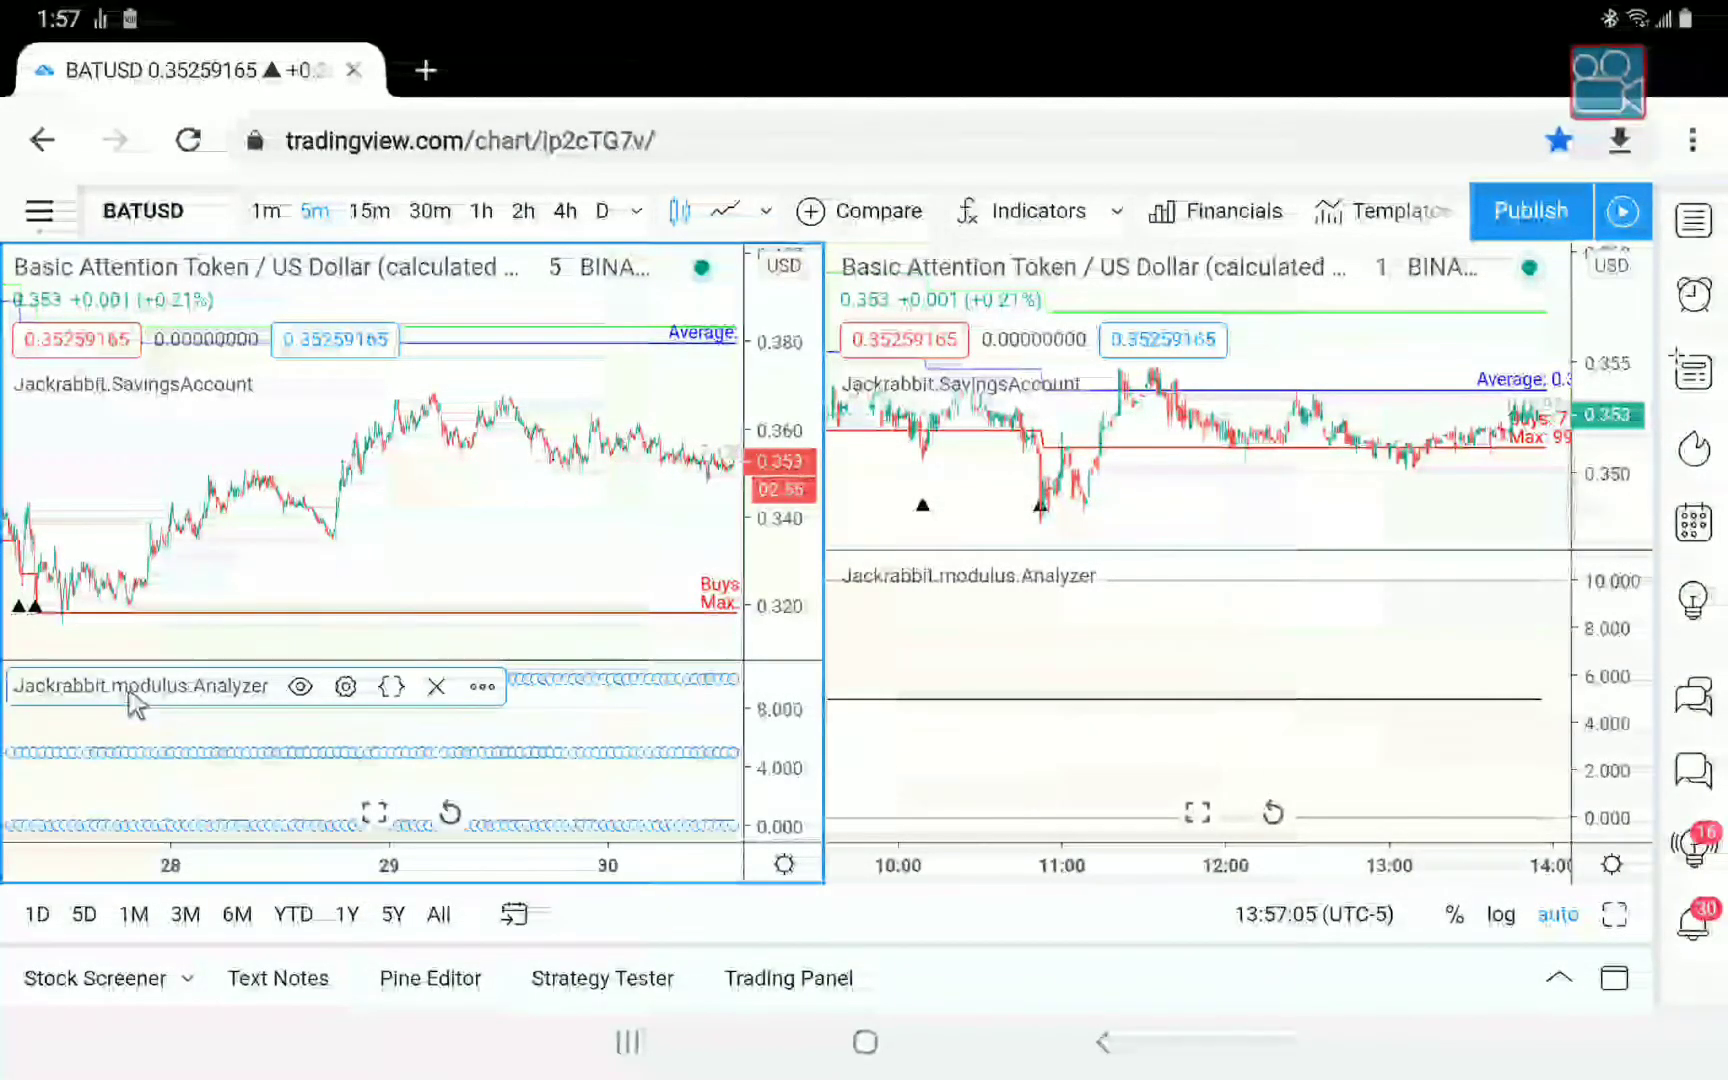
pyautogui.click(345, 686)
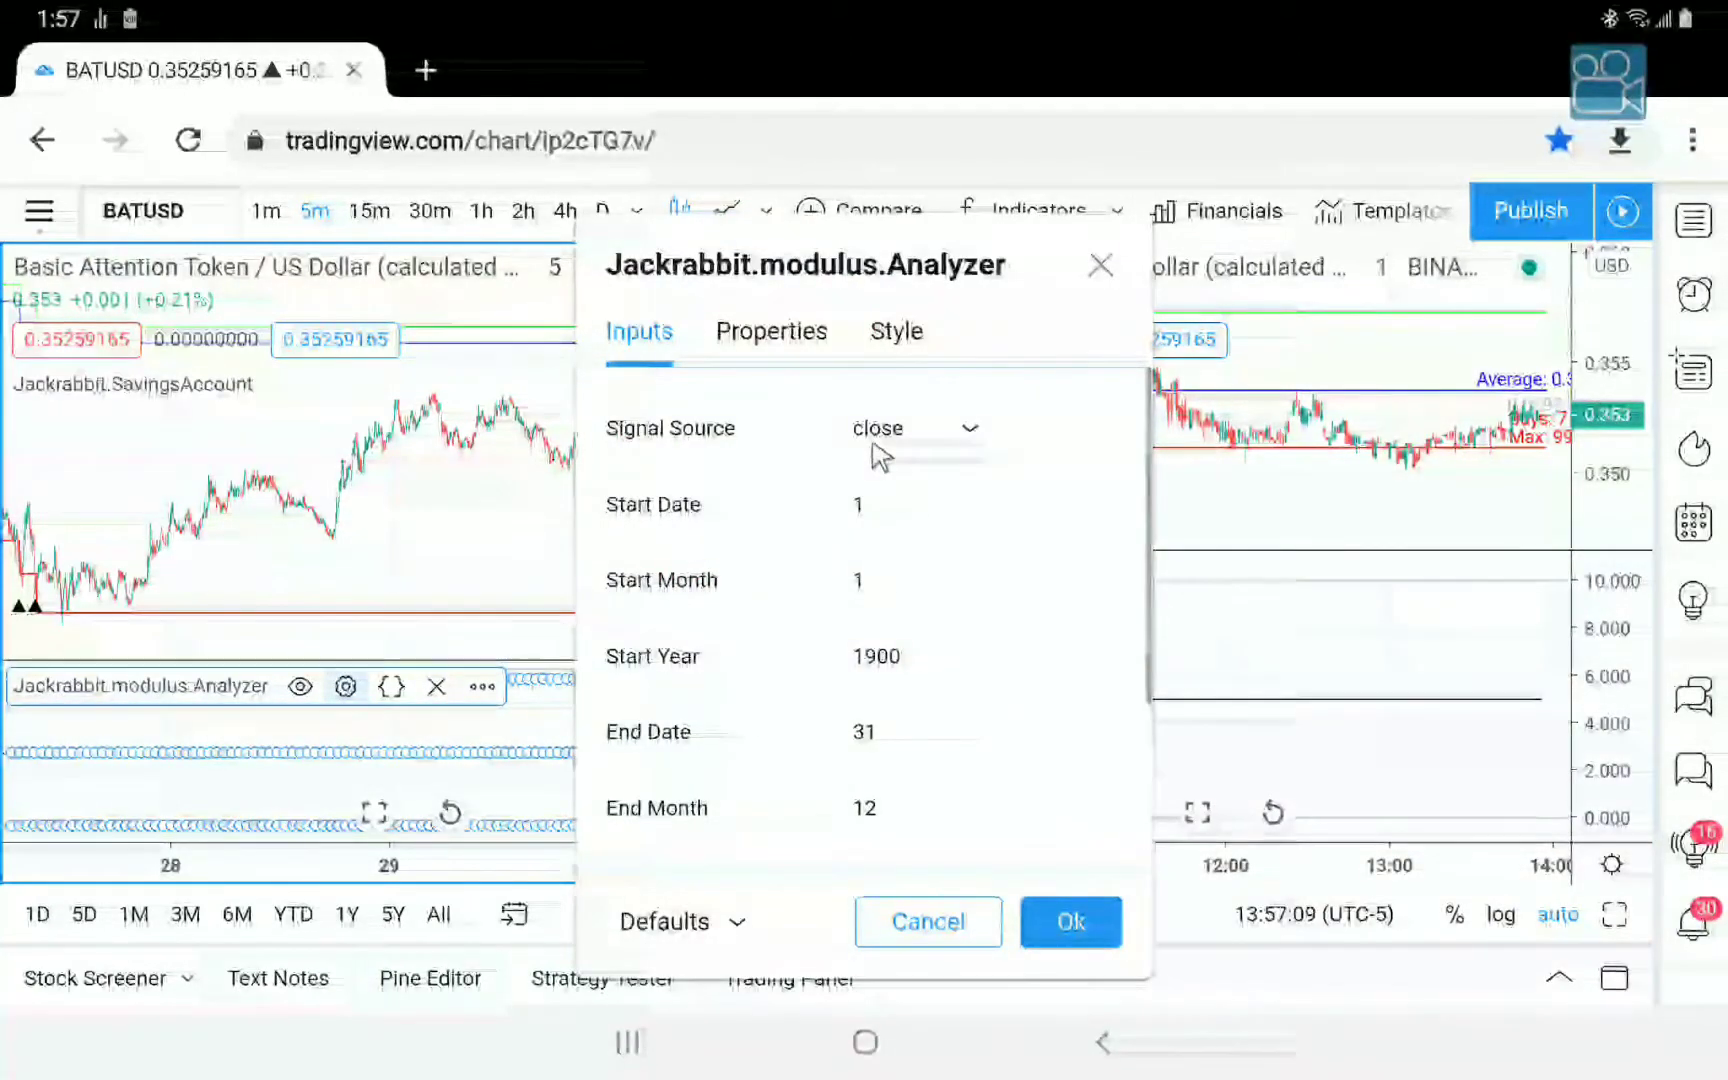
pyautogui.click(878, 440)
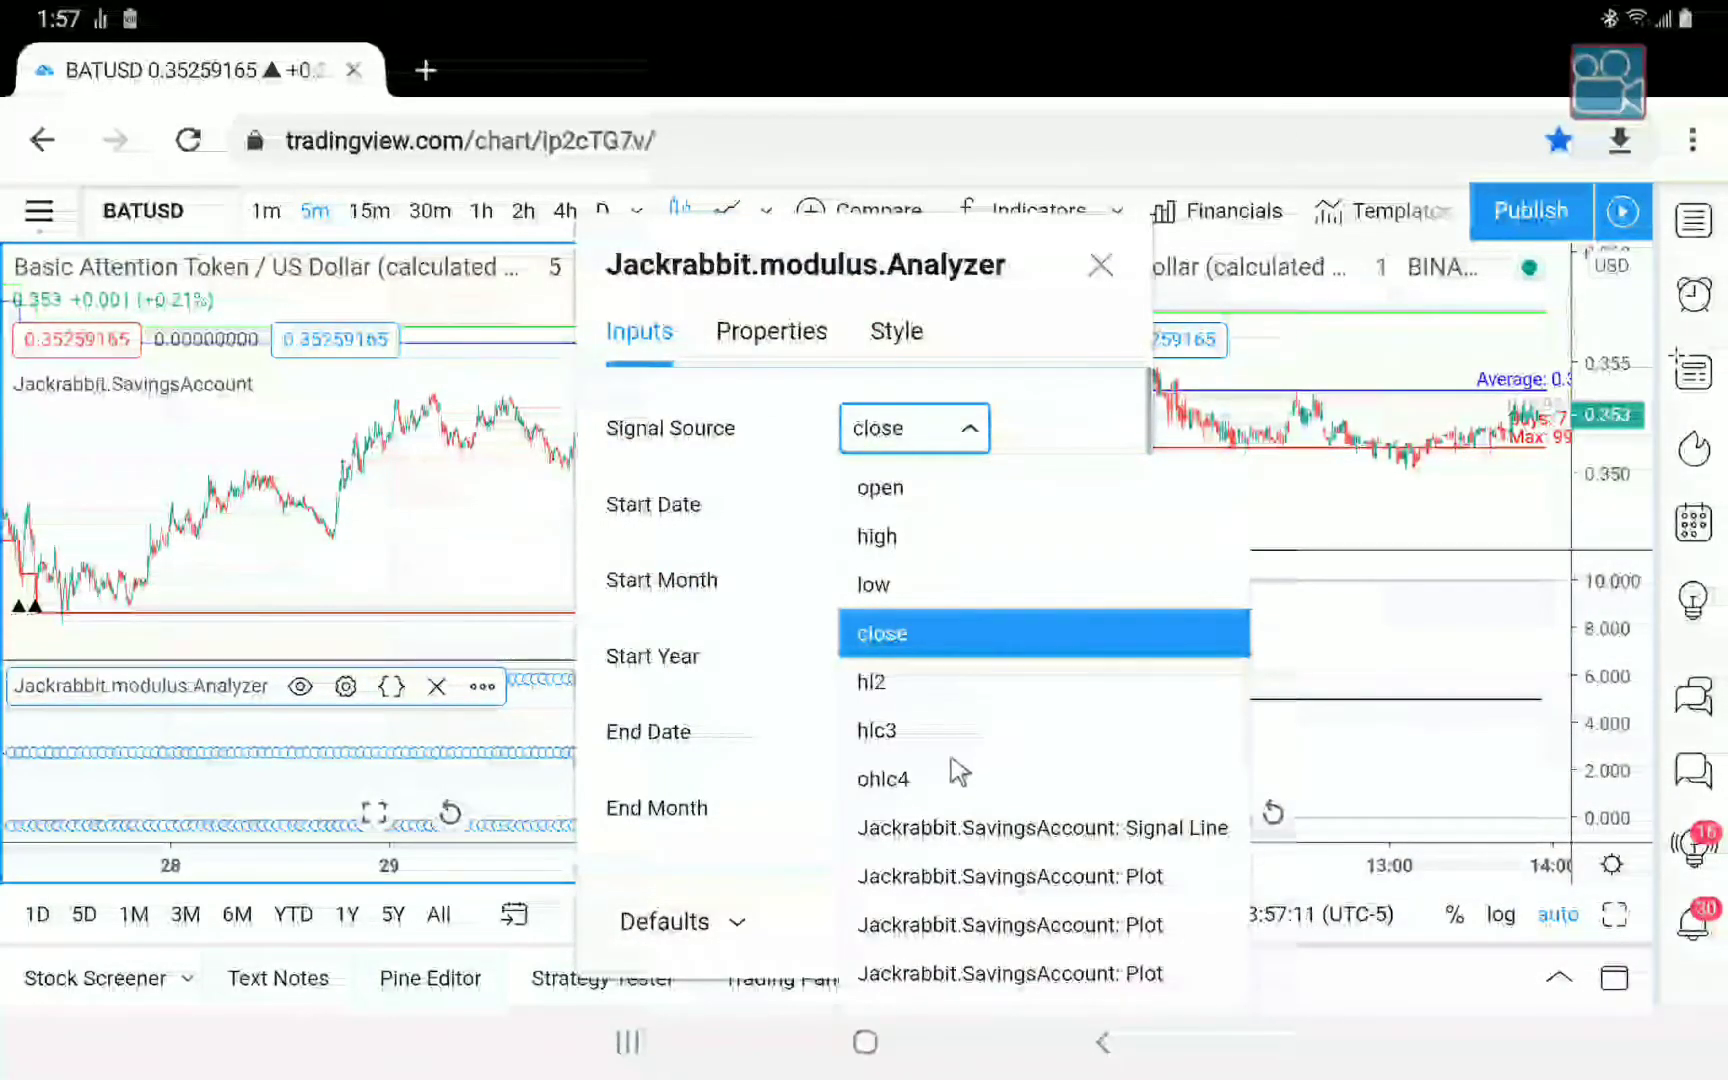
pyautogui.click(995, 835)
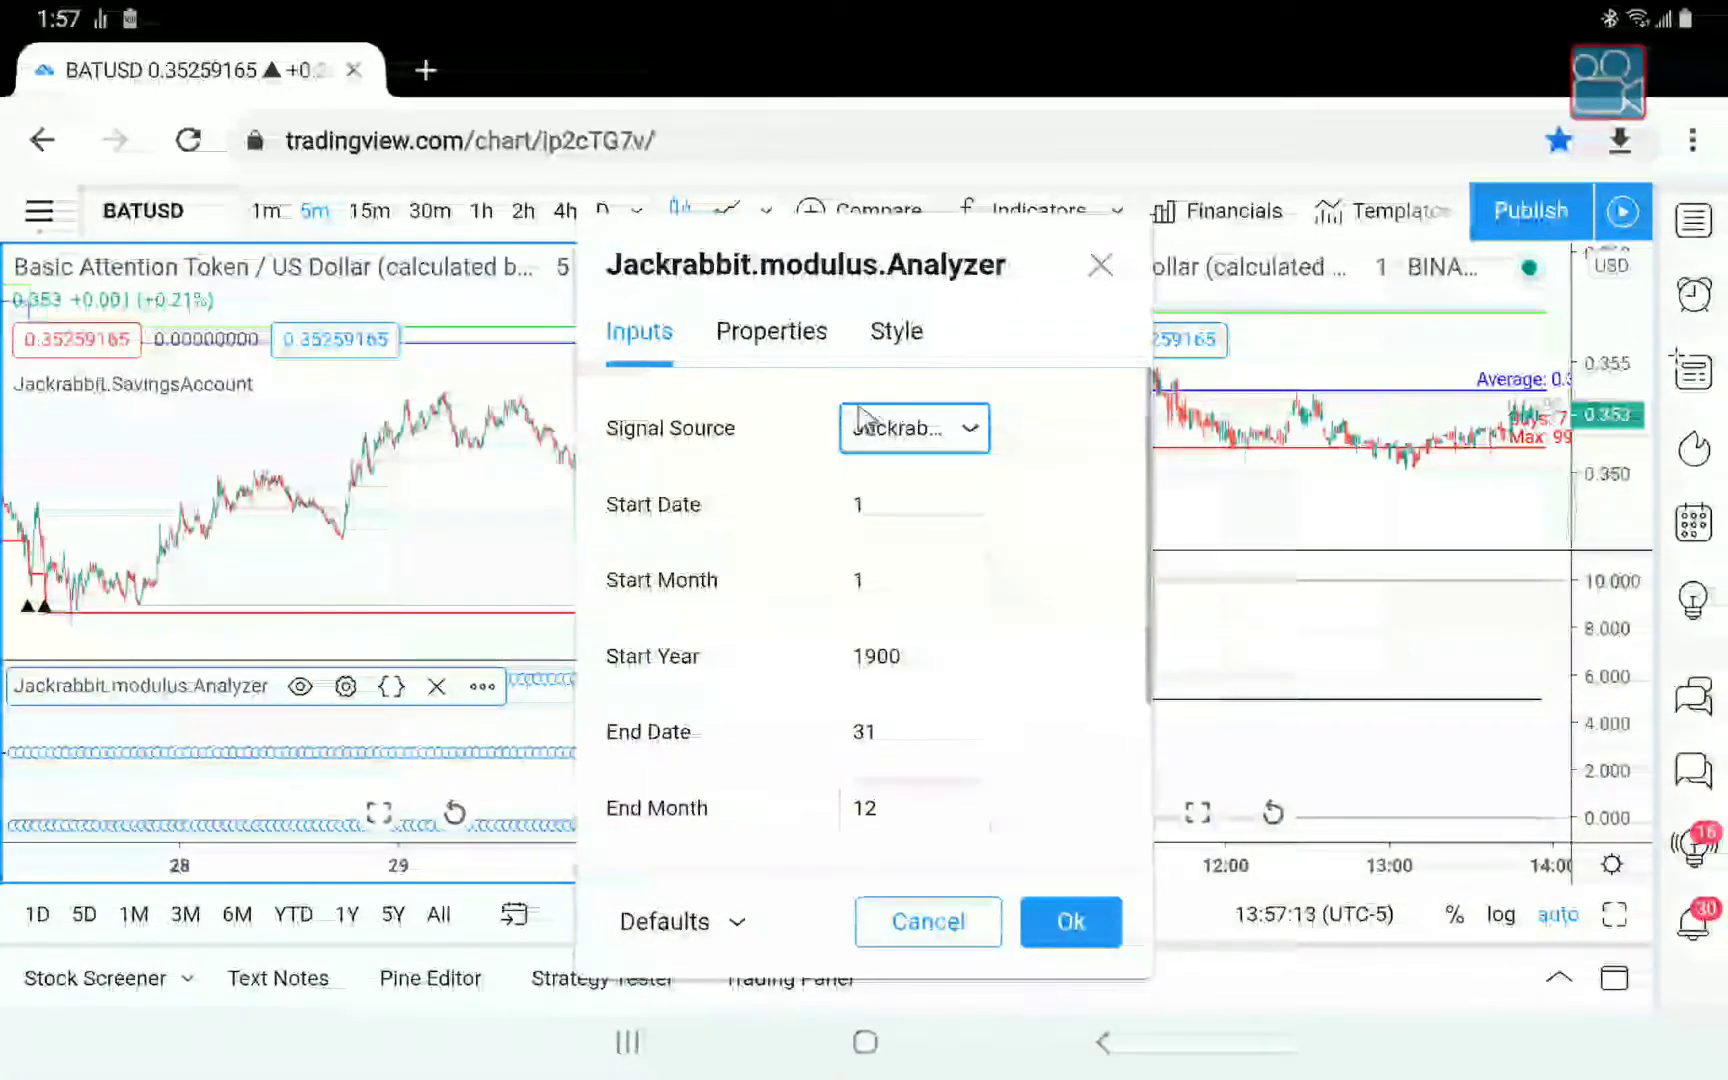
pyautogui.click(895, 335)
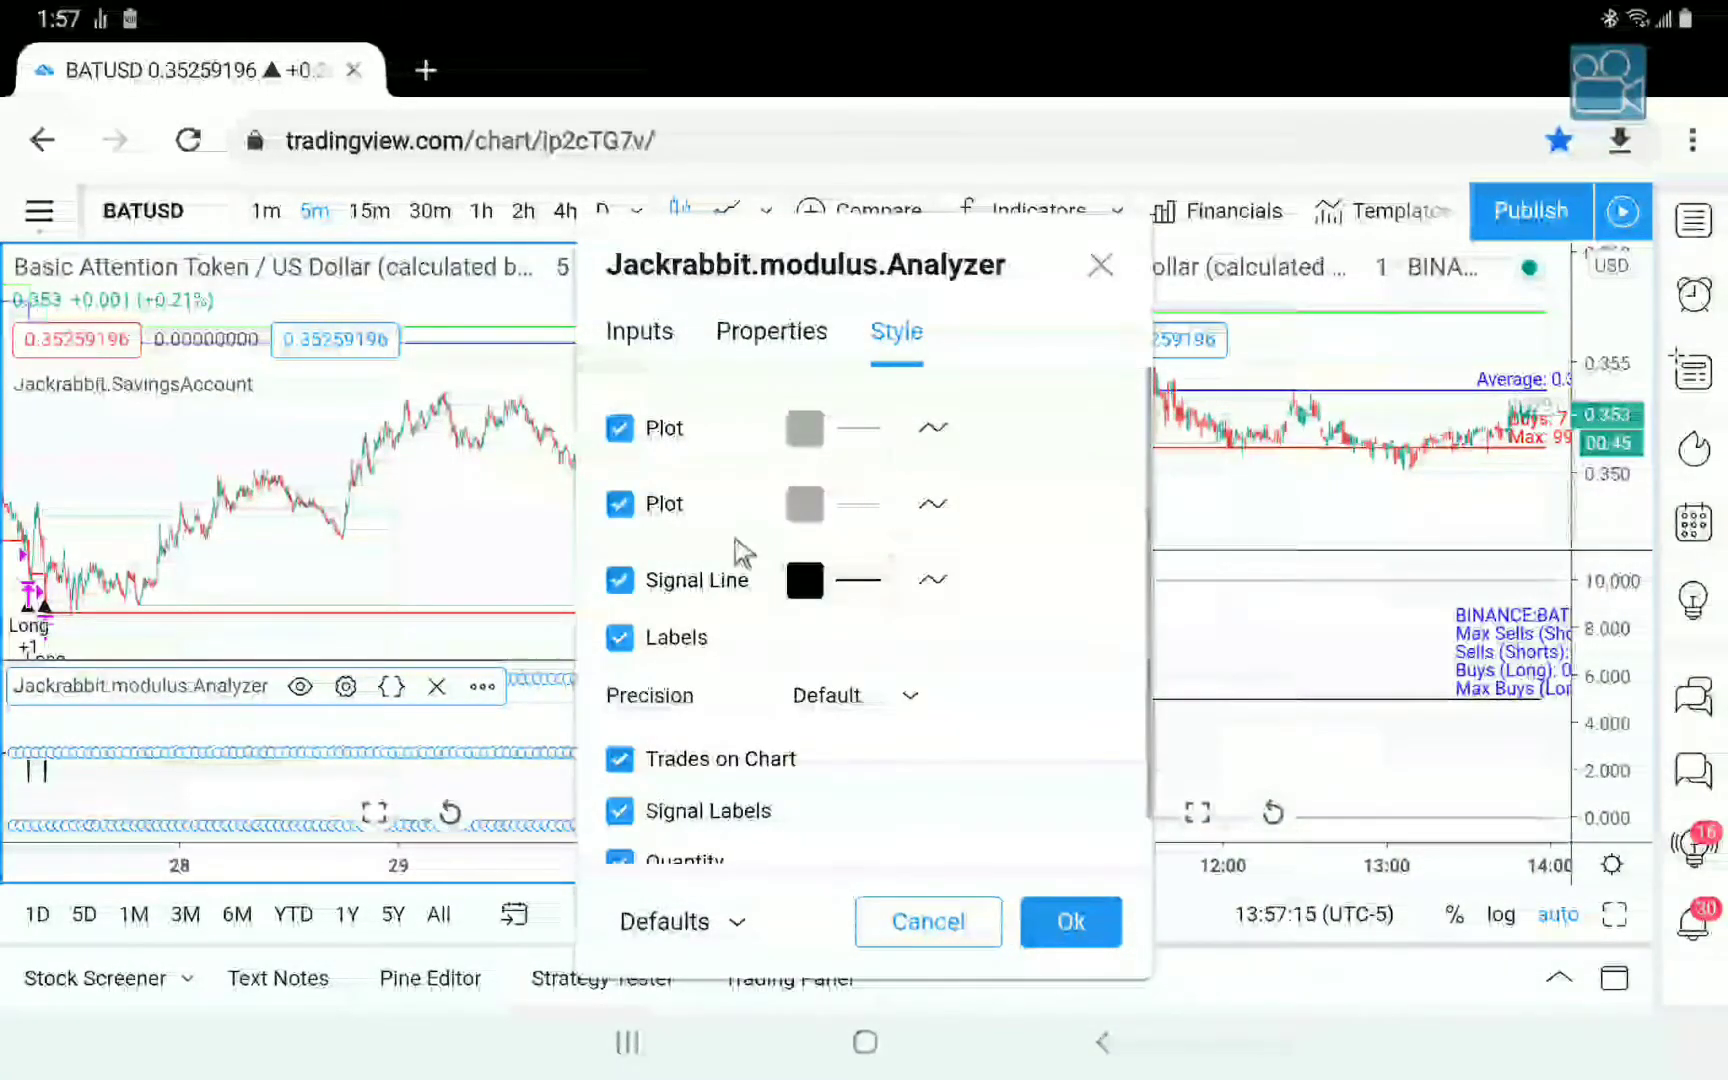
pyautogui.click(754, 762)
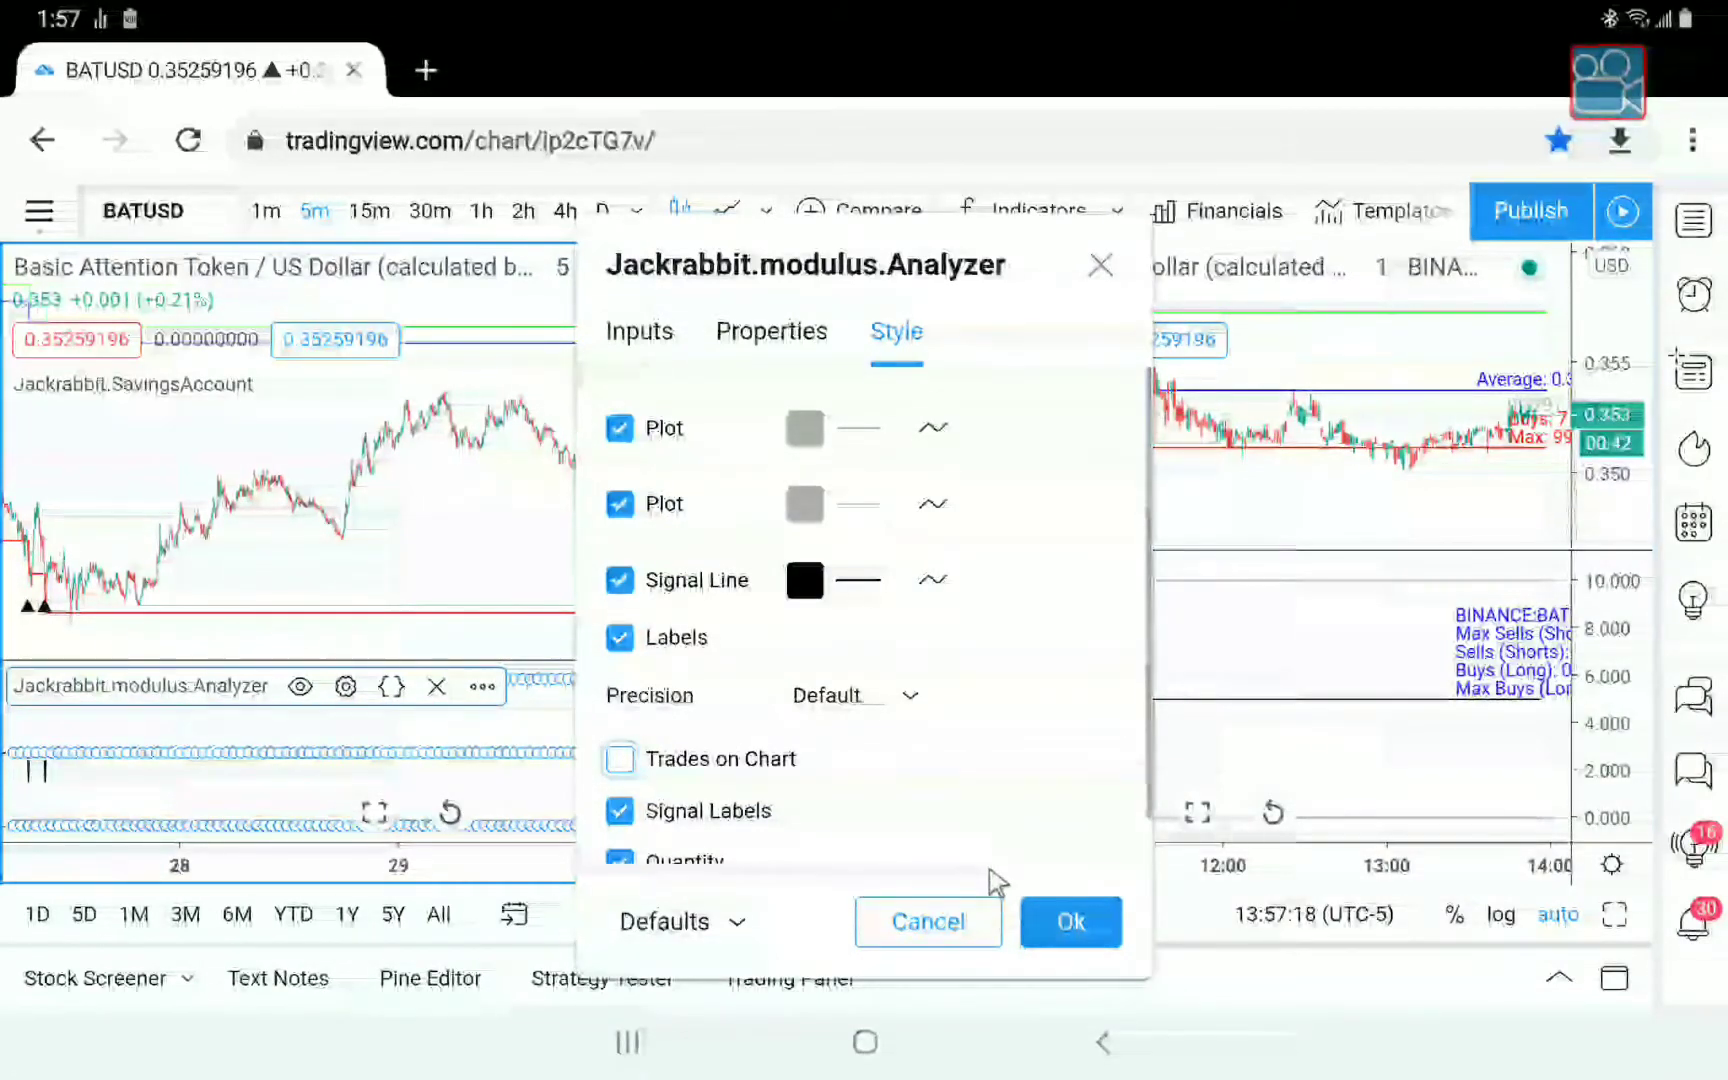
pyautogui.click(1066, 920)
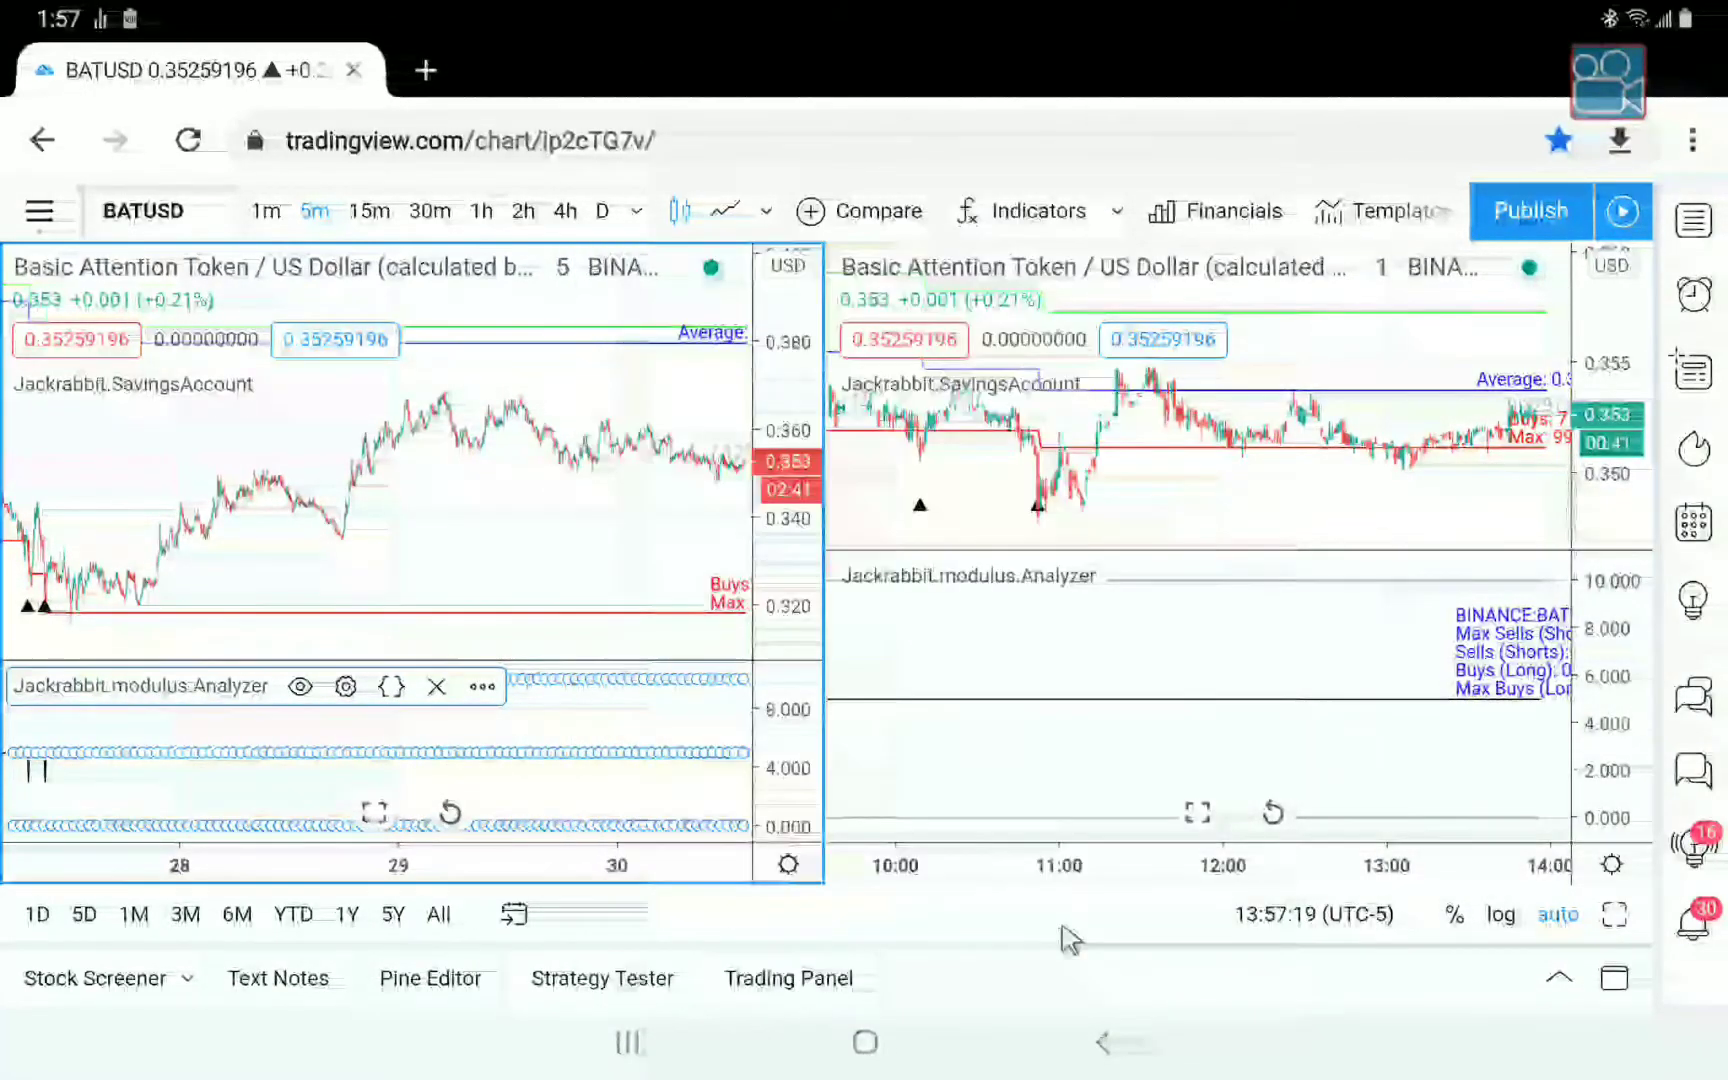
# Set Allow Short Positions to No in the 5m chart's Jackrabbit.modulus.Analyzer settings.
pyautogui.click(345, 686)
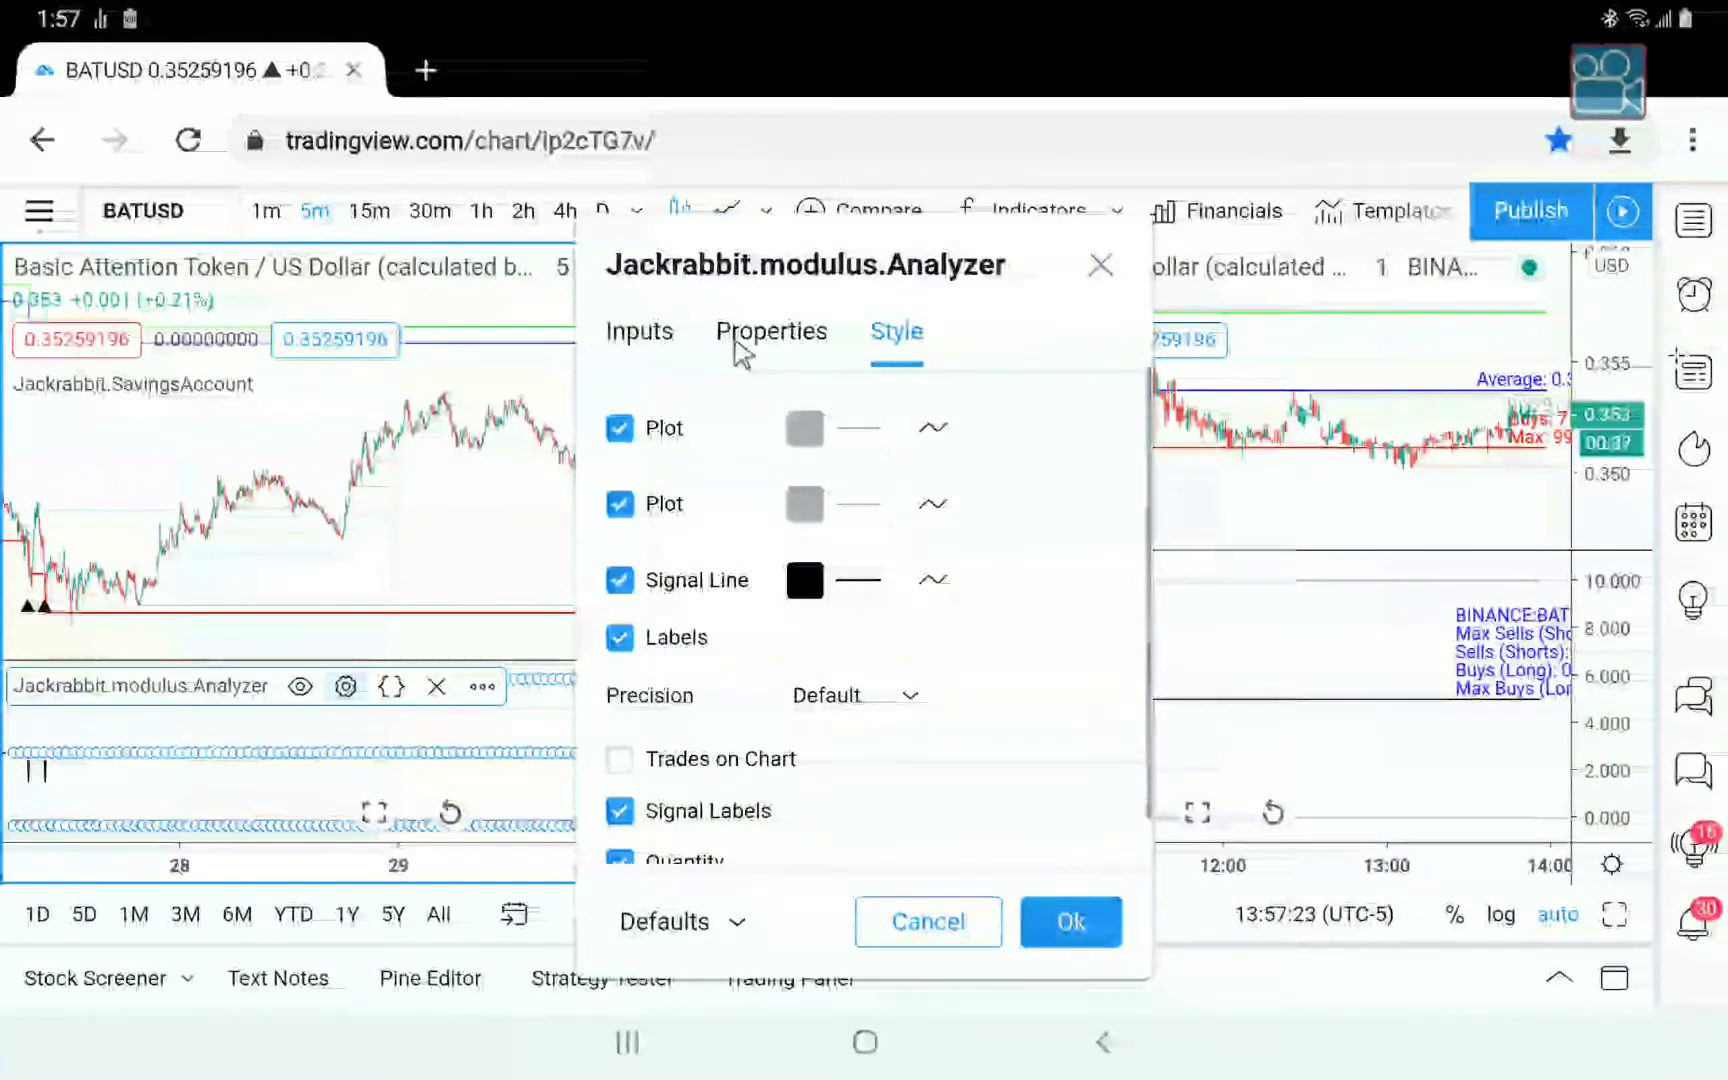
pyautogui.click(635, 332)
pyautogui.scroll(-3, 744, 428)
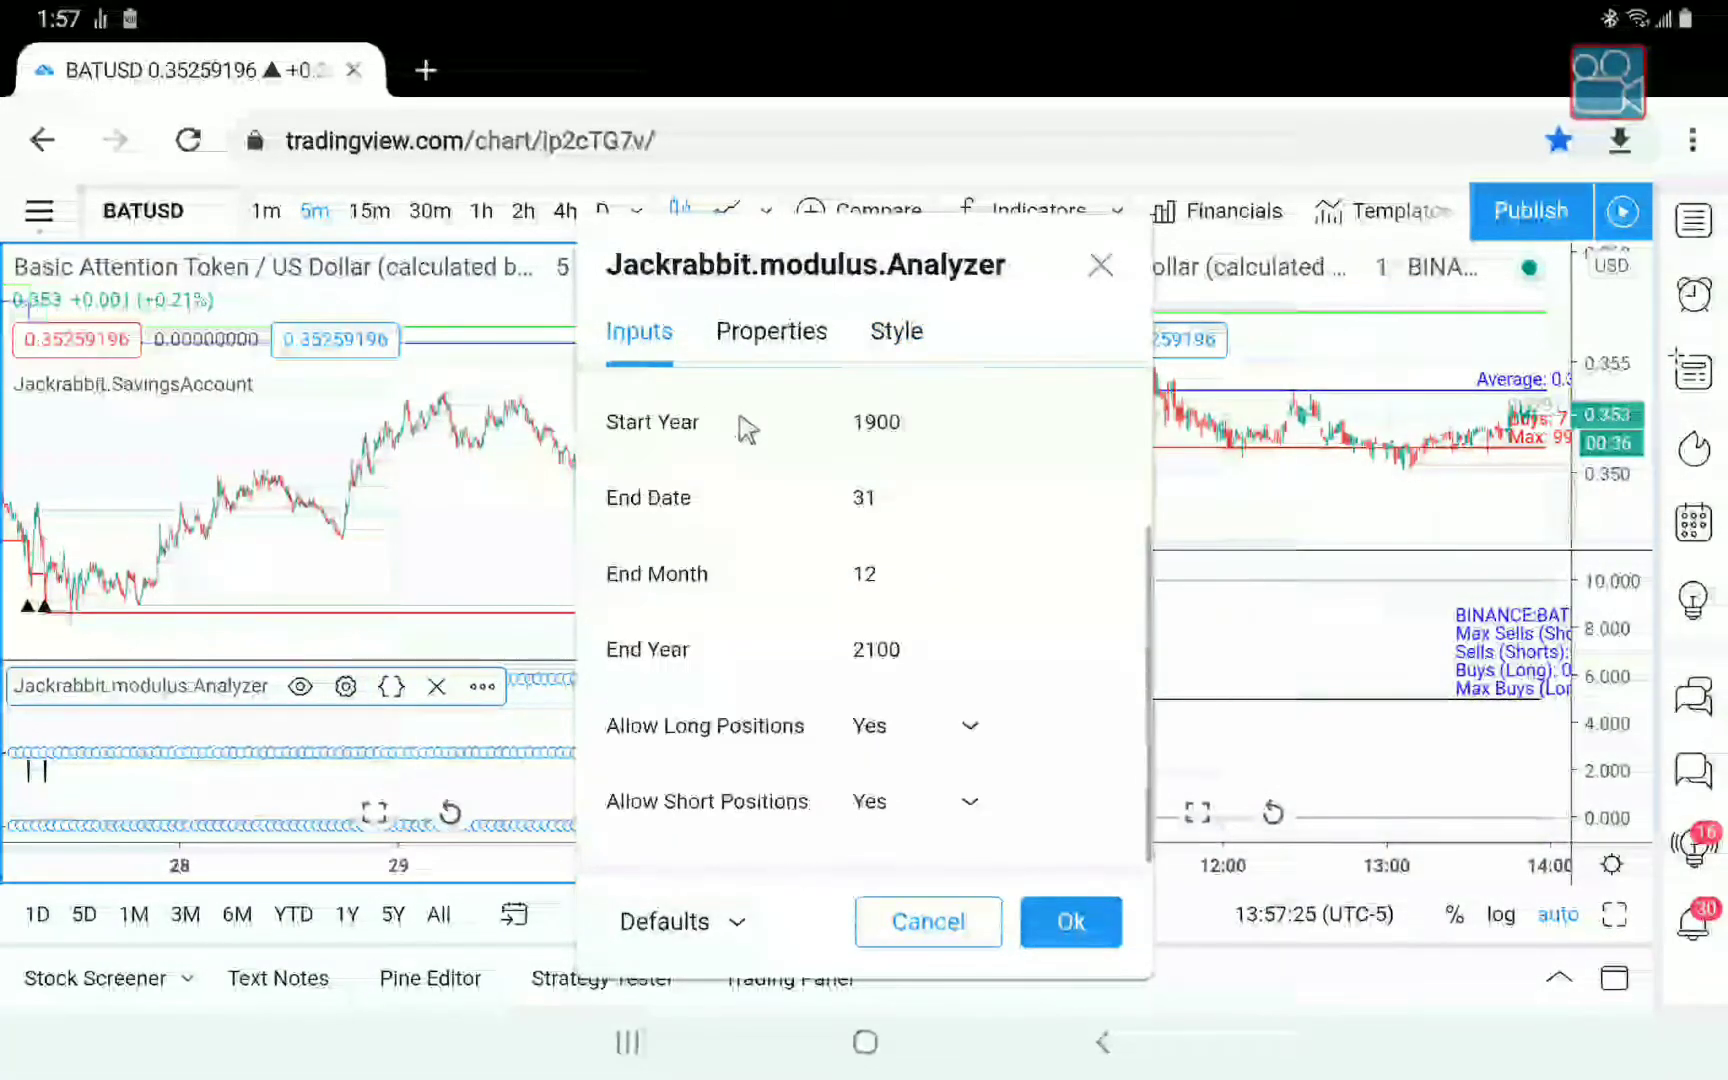
pyautogui.click(893, 801)
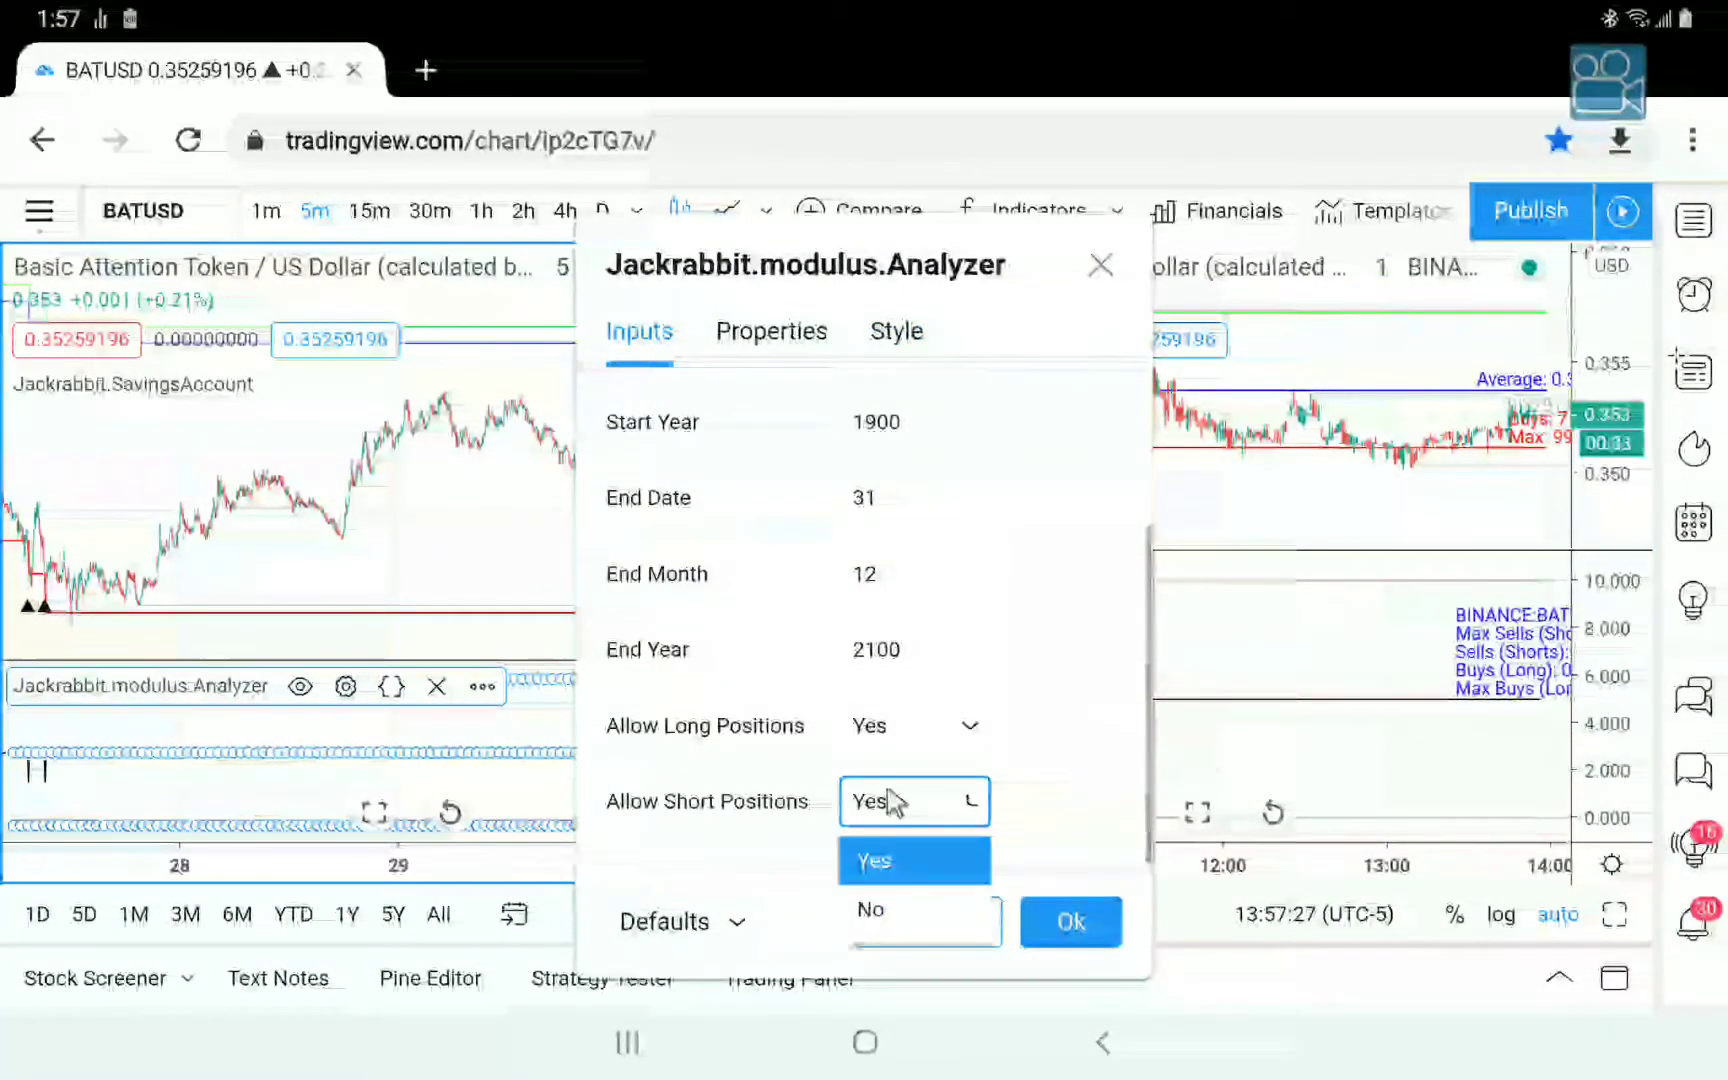
pyautogui.click(916, 918)
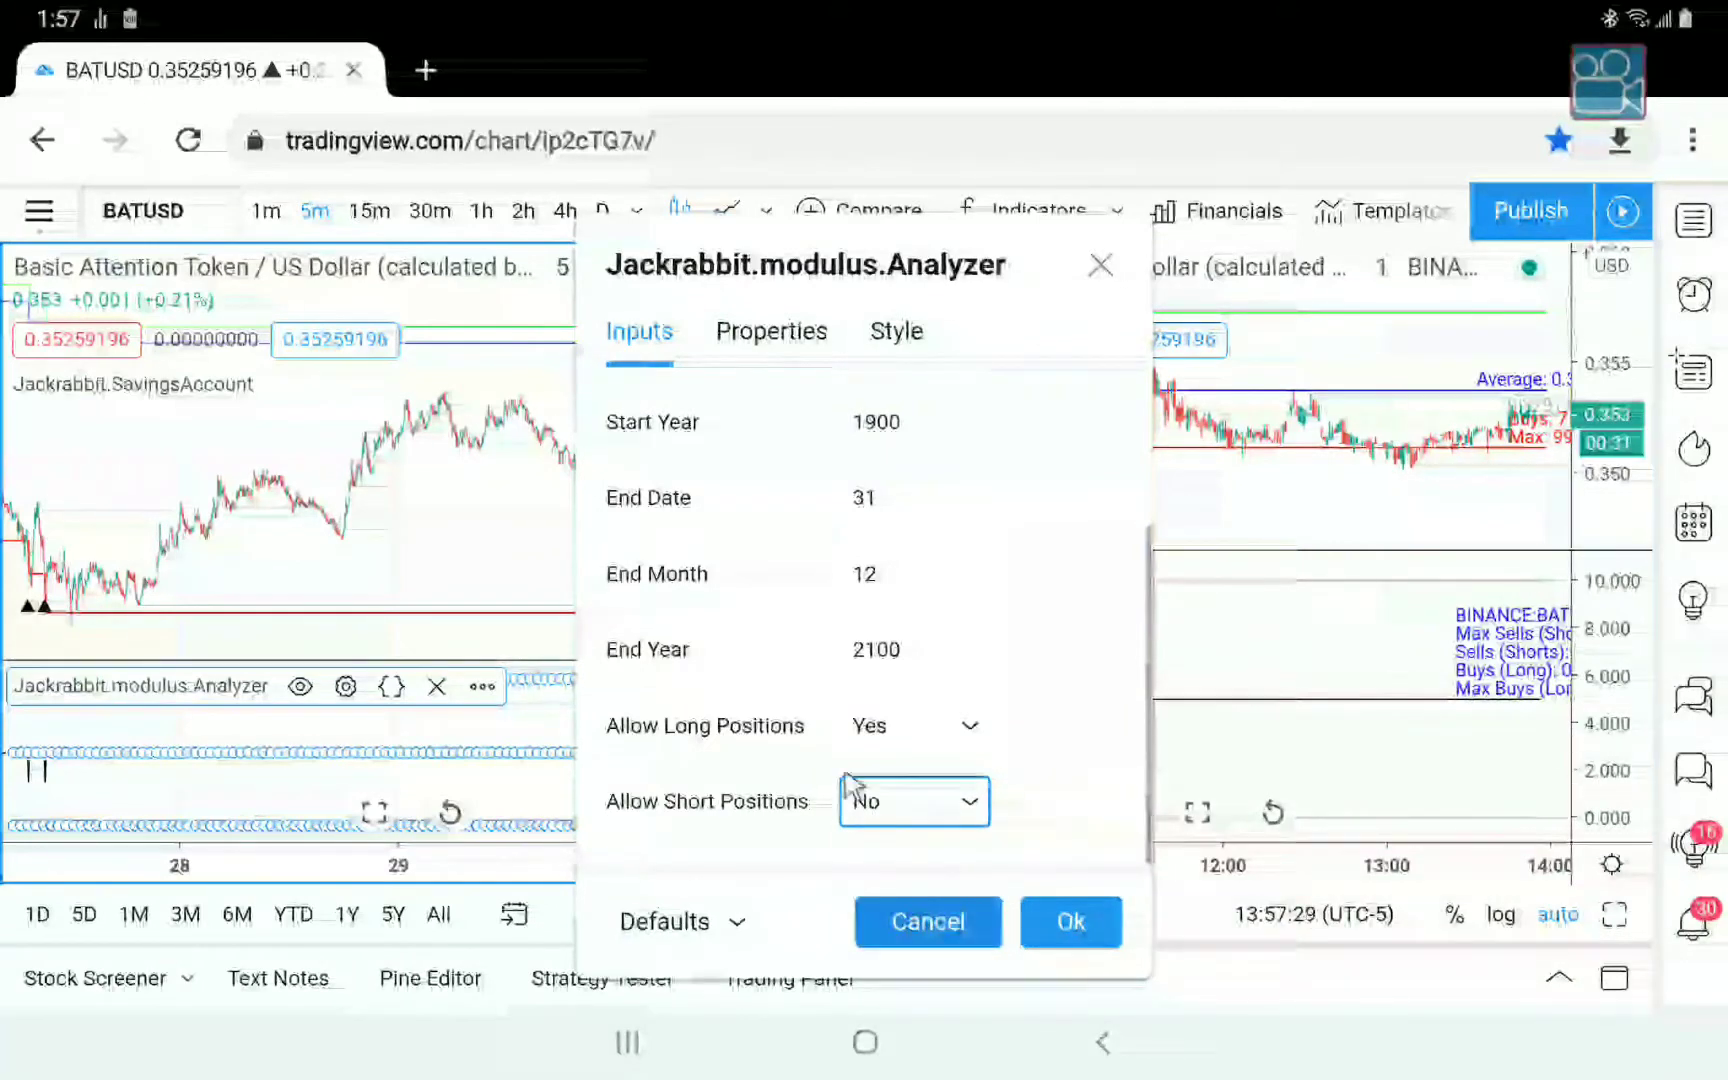
# Set the 5m Analyzer's Base Currency to USD and its Order Size to 11 USD.
pyautogui.click(770, 333)
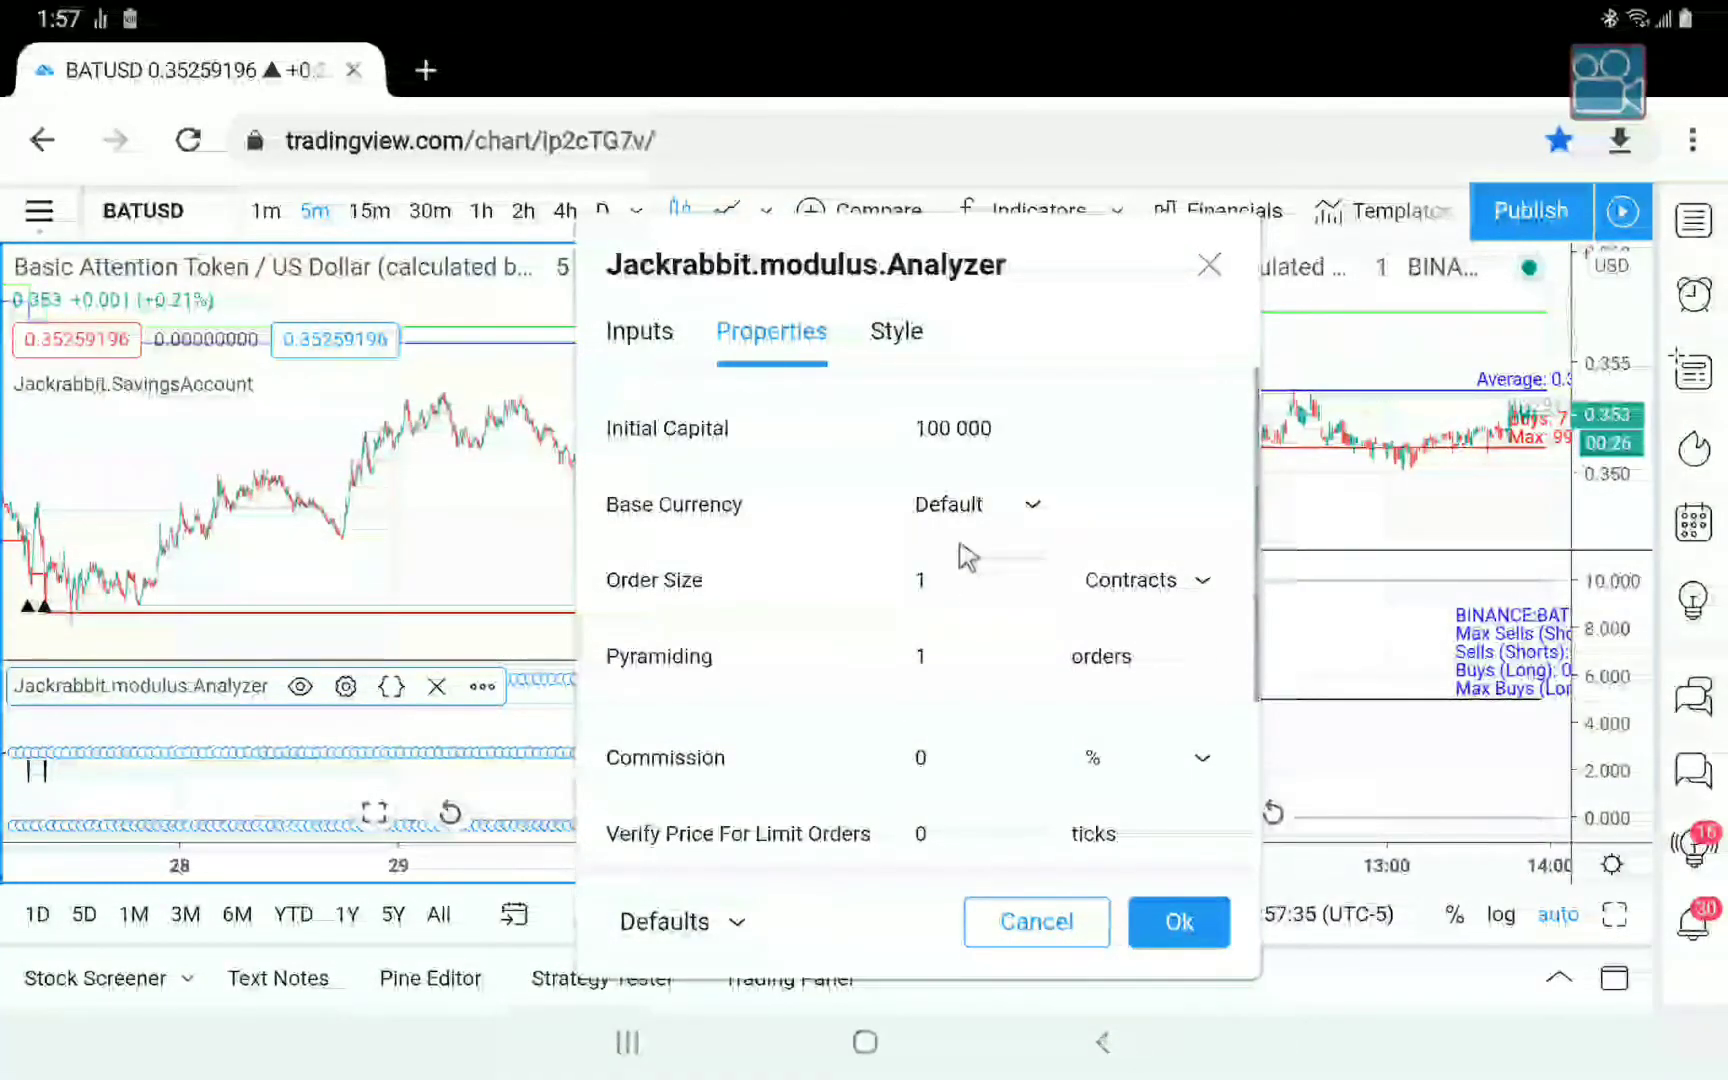
pyautogui.click(955, 508)
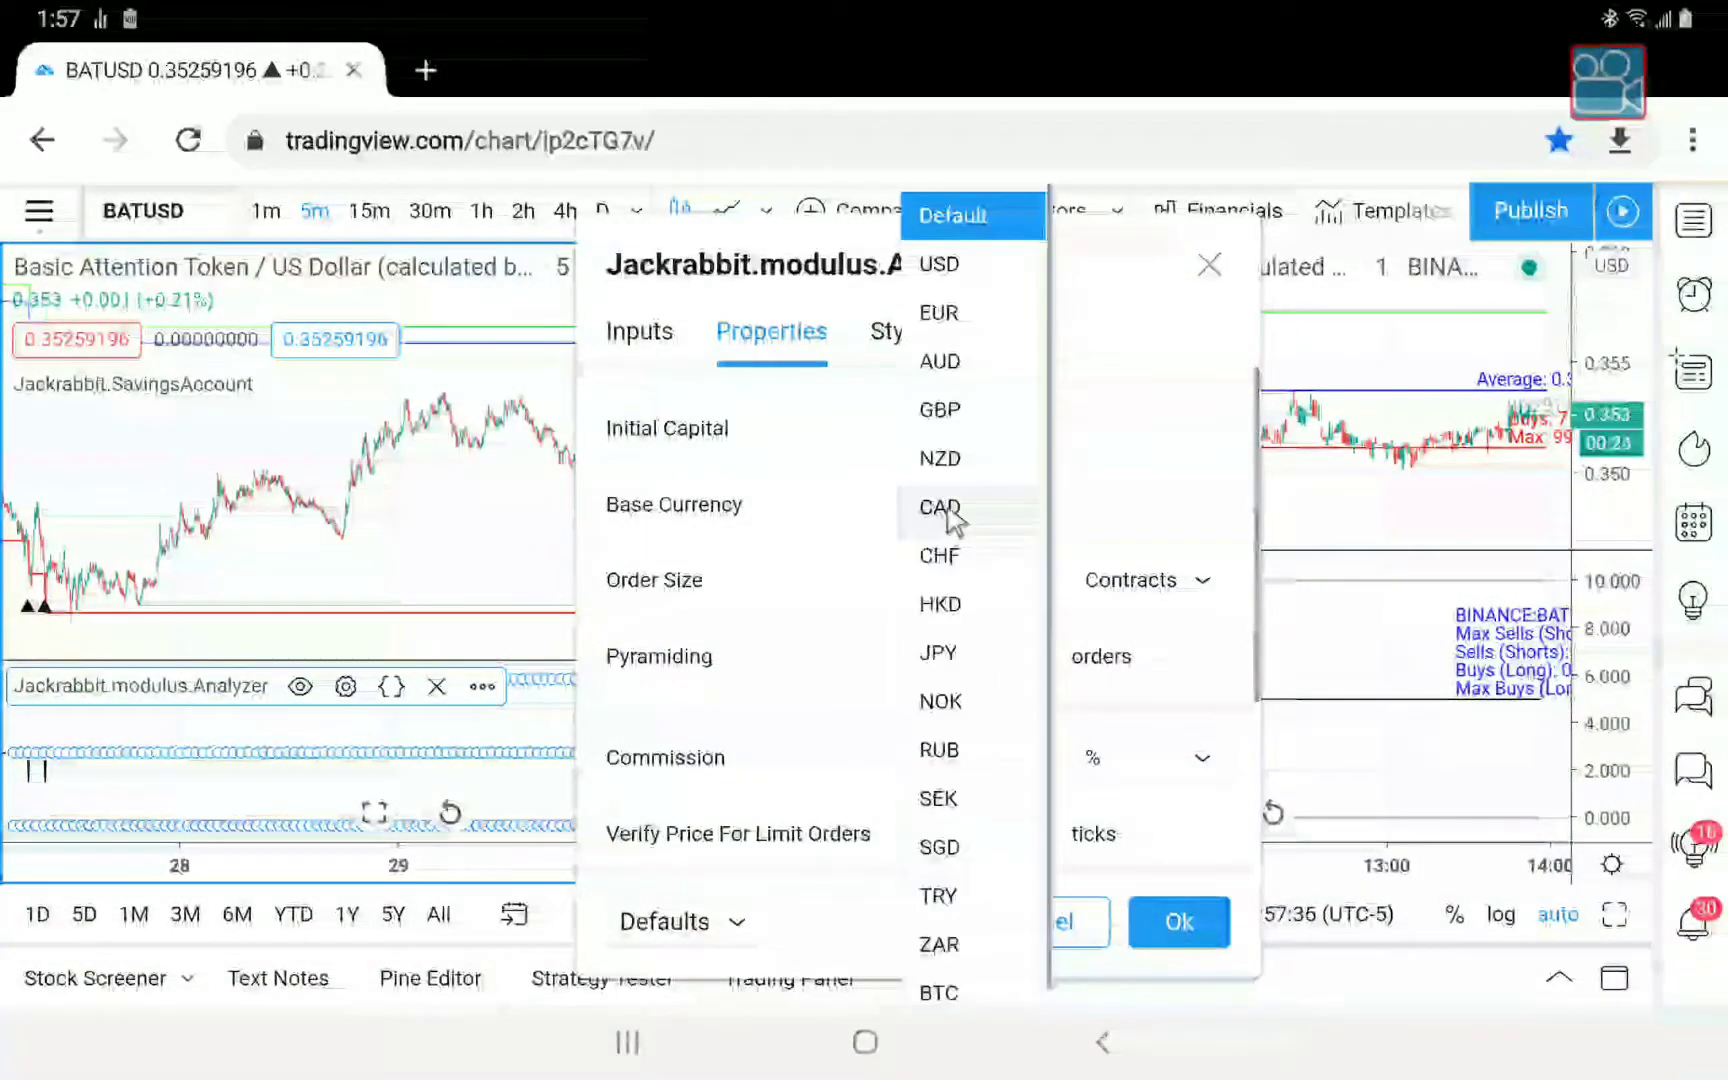
pyautogui.click(940, 266)
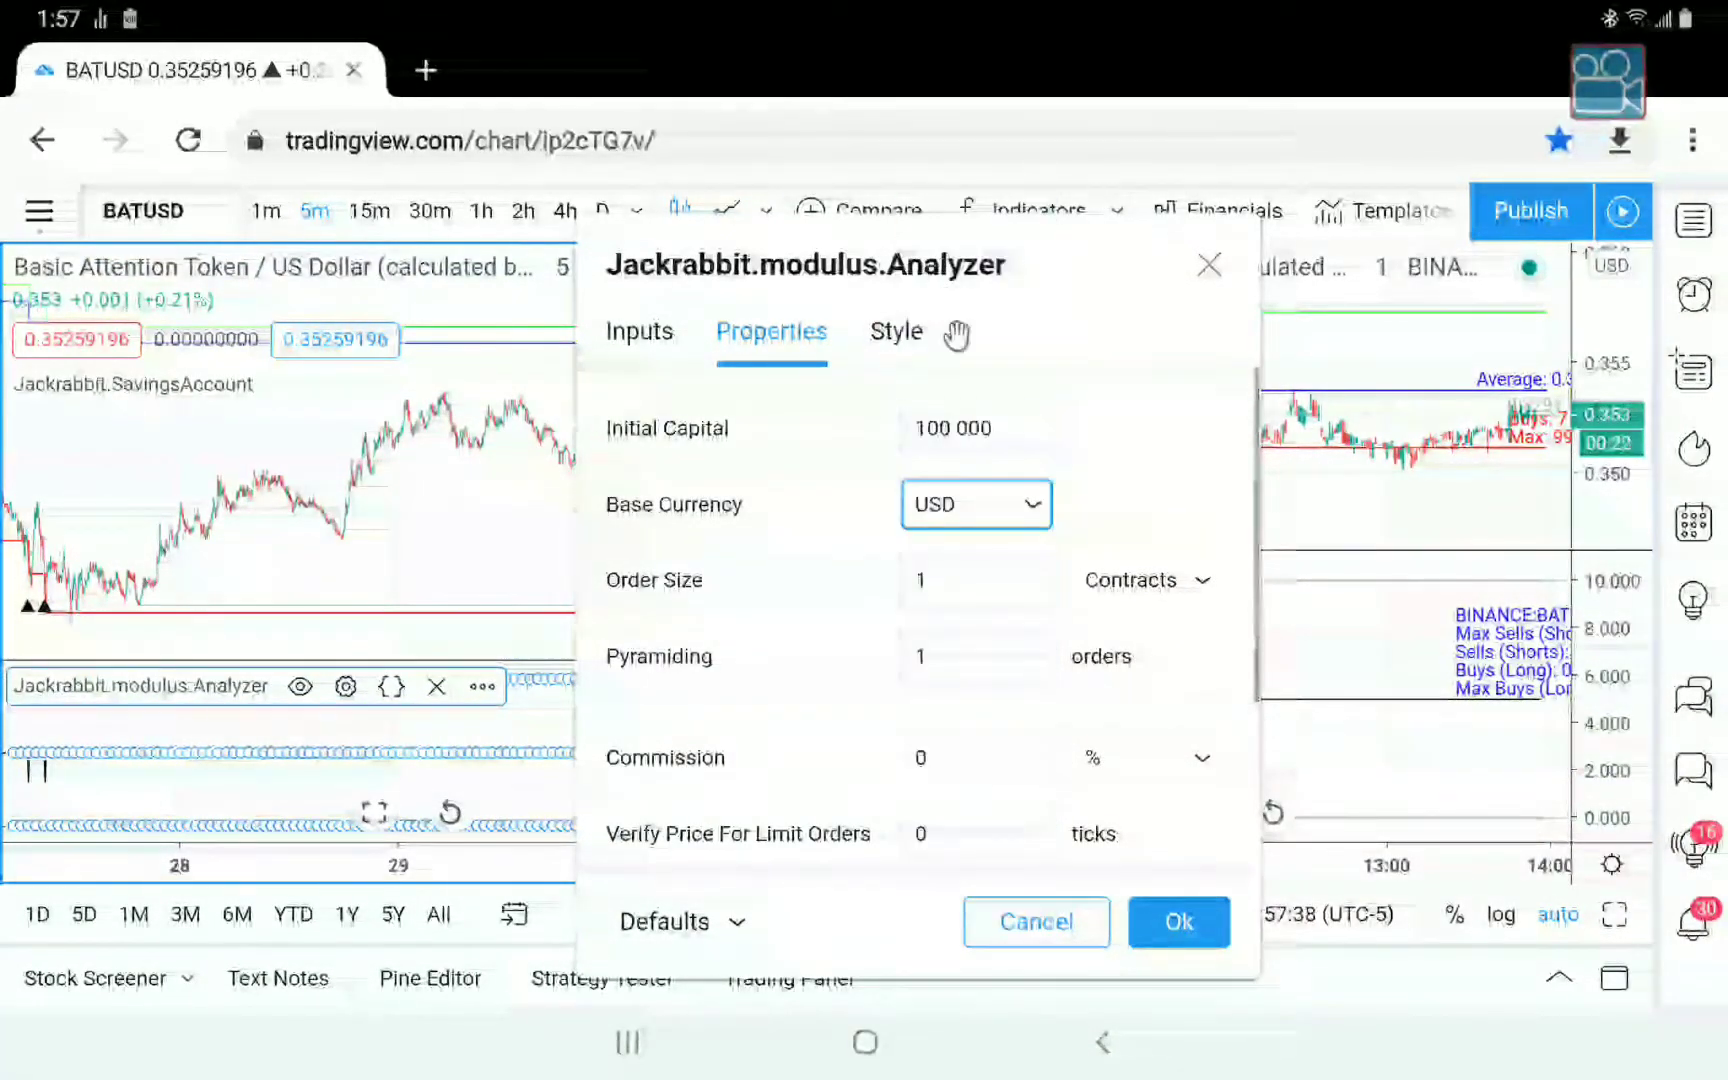
pyautogui.click(964, 588)
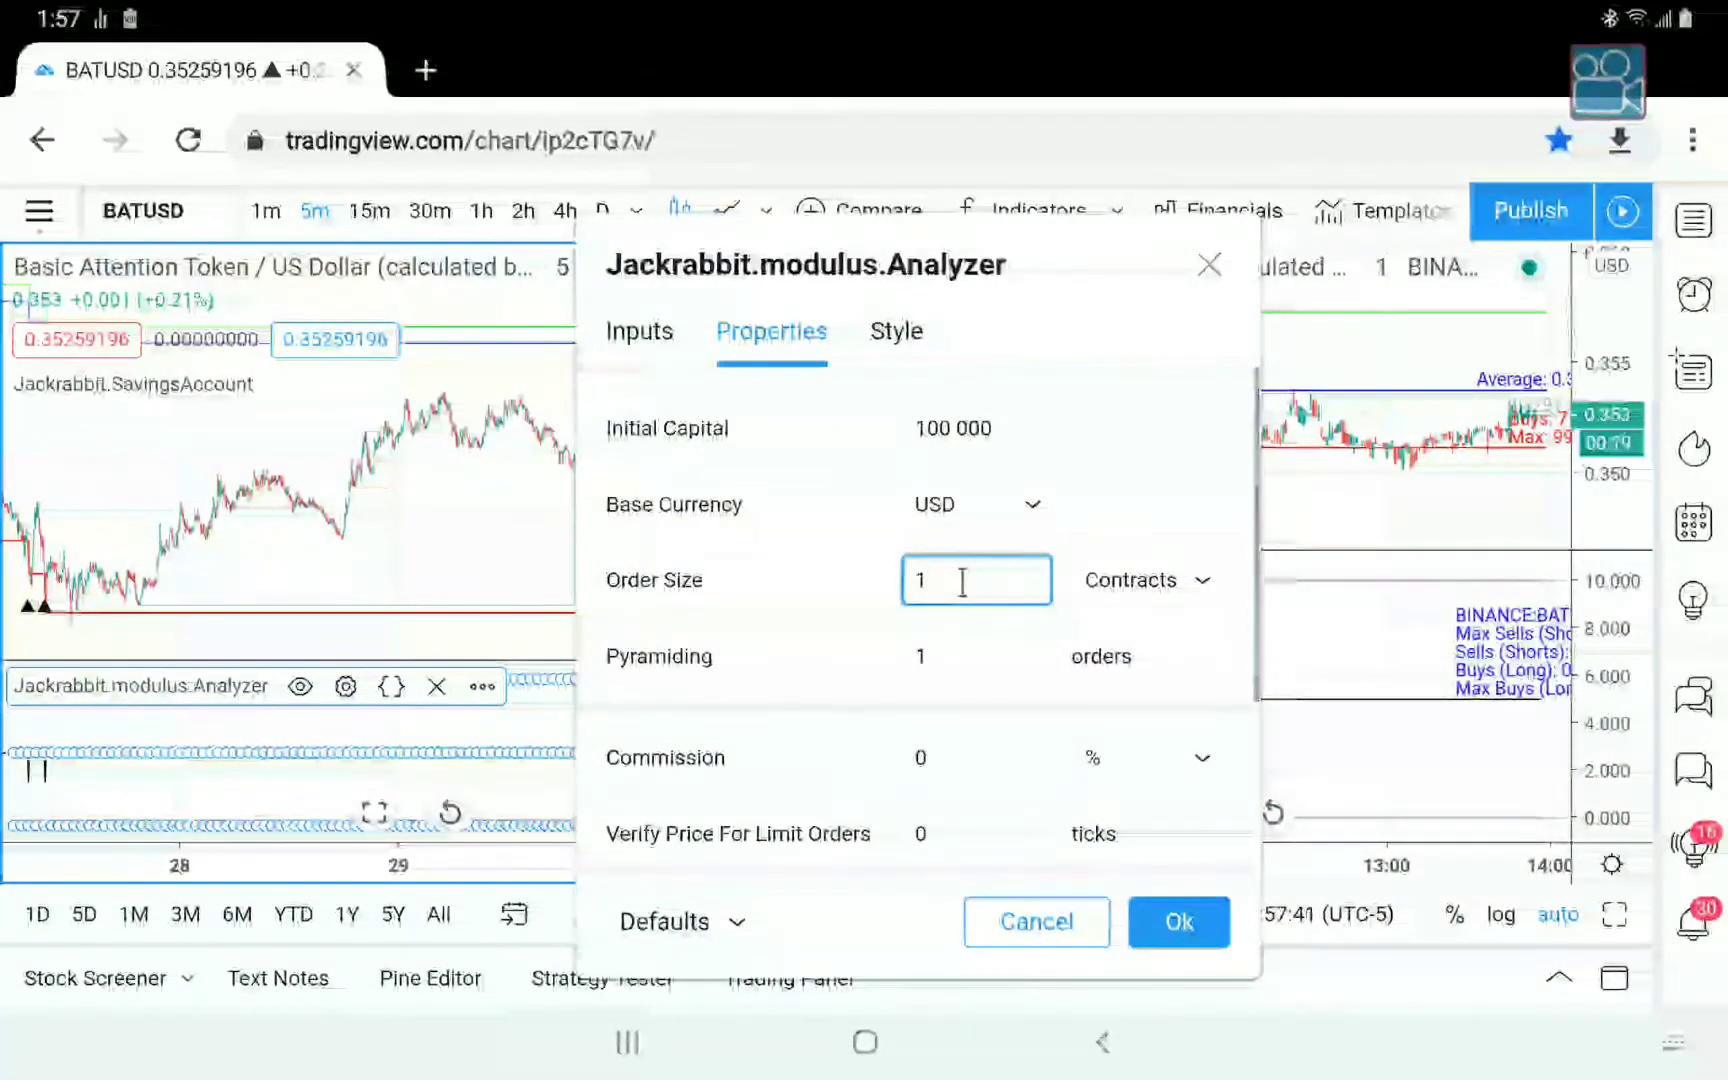
pyautogui.write('1')
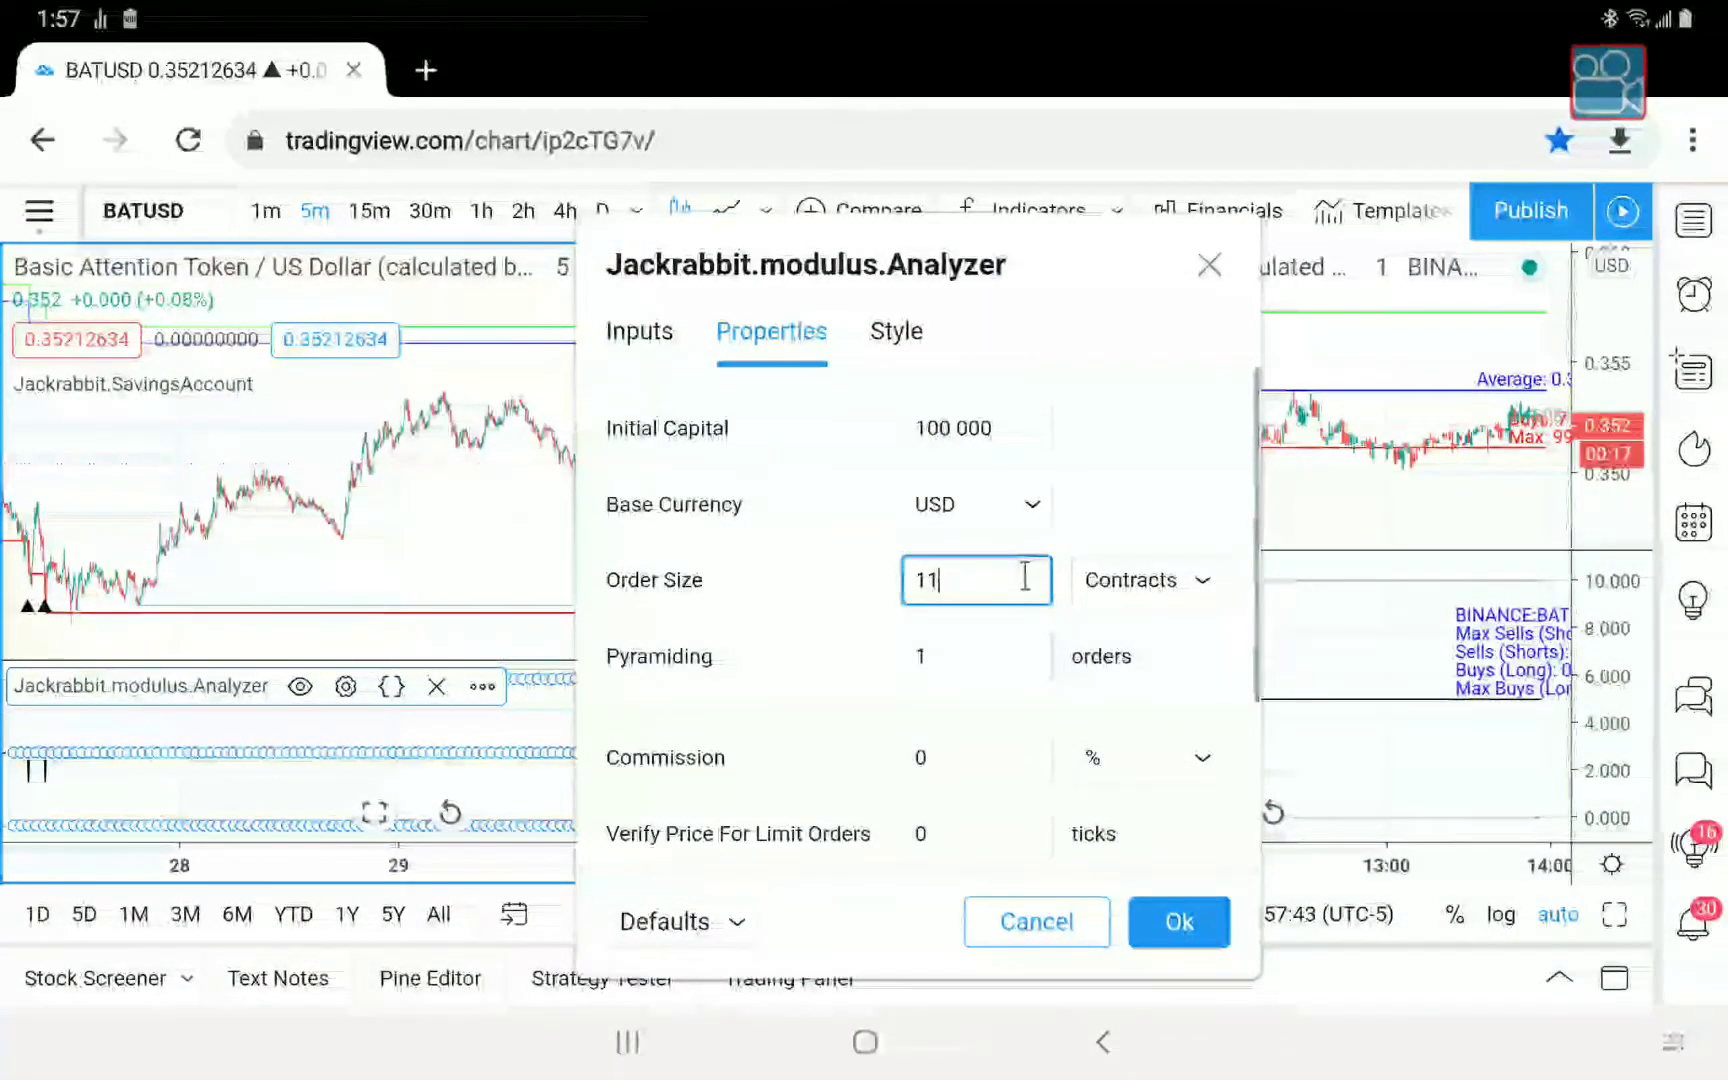
pyautogui.click(1118, 588)
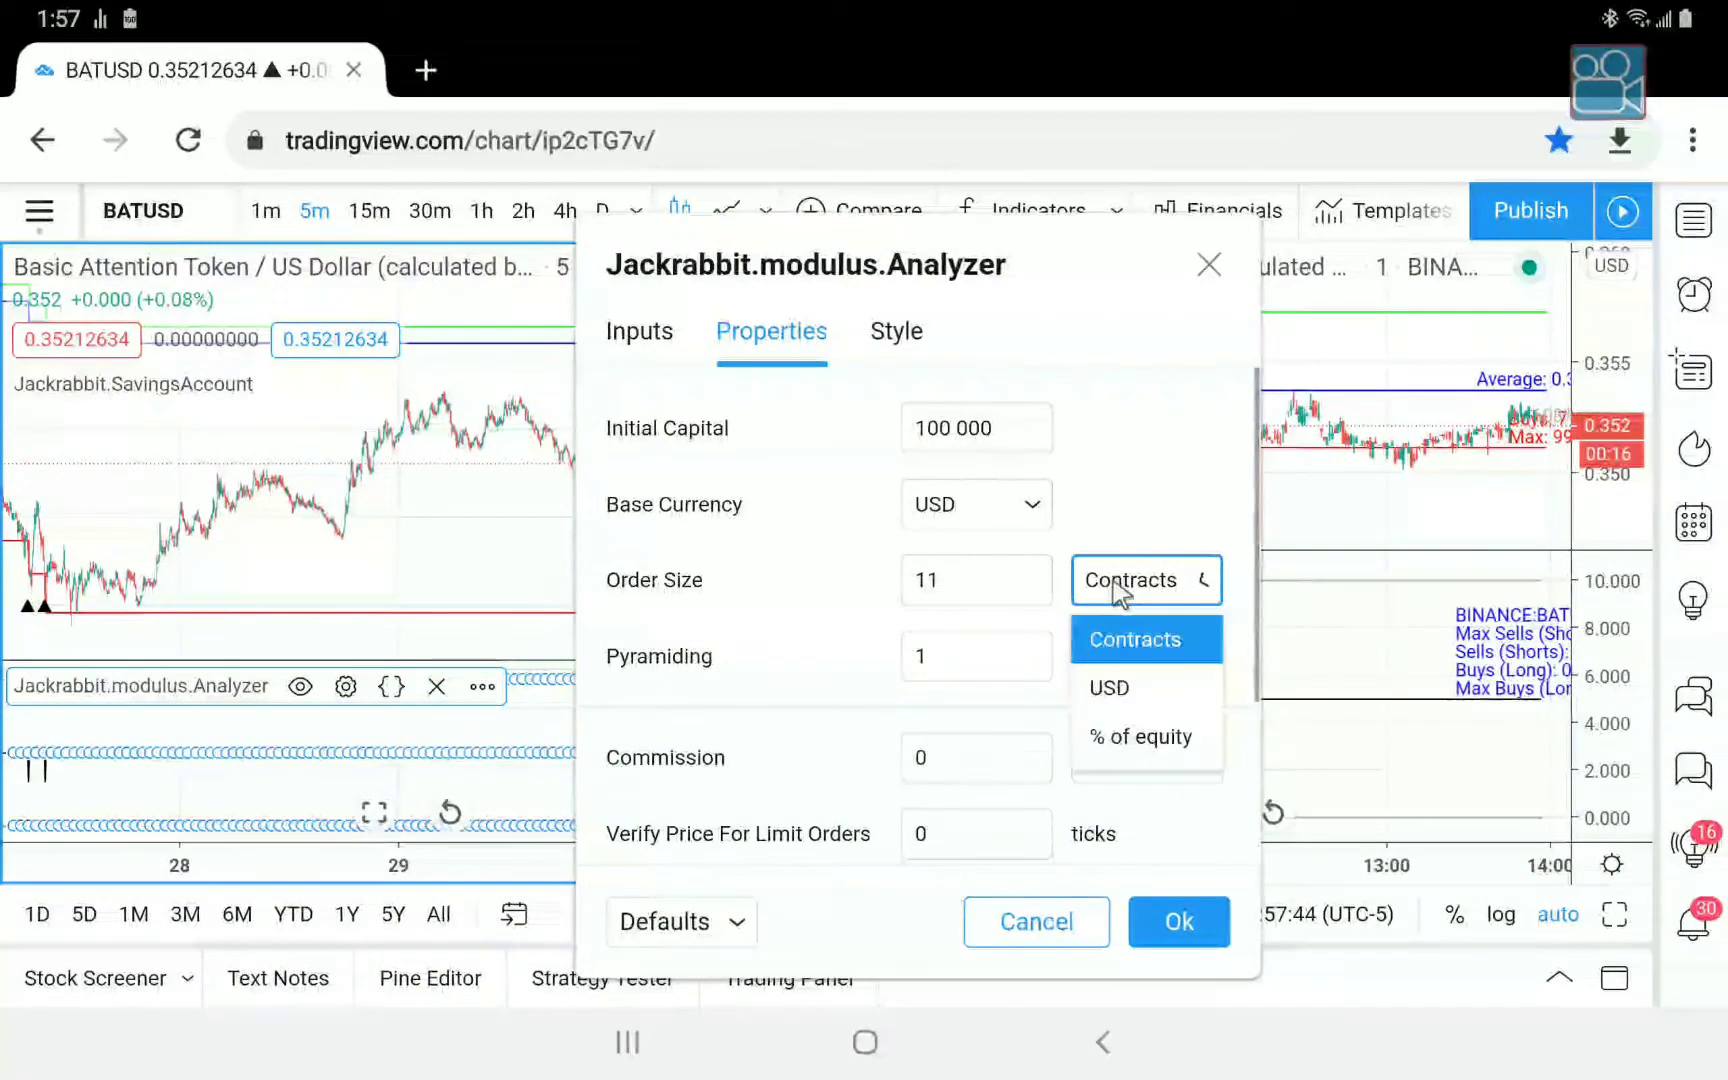
pyautogui.click(1110, 688)
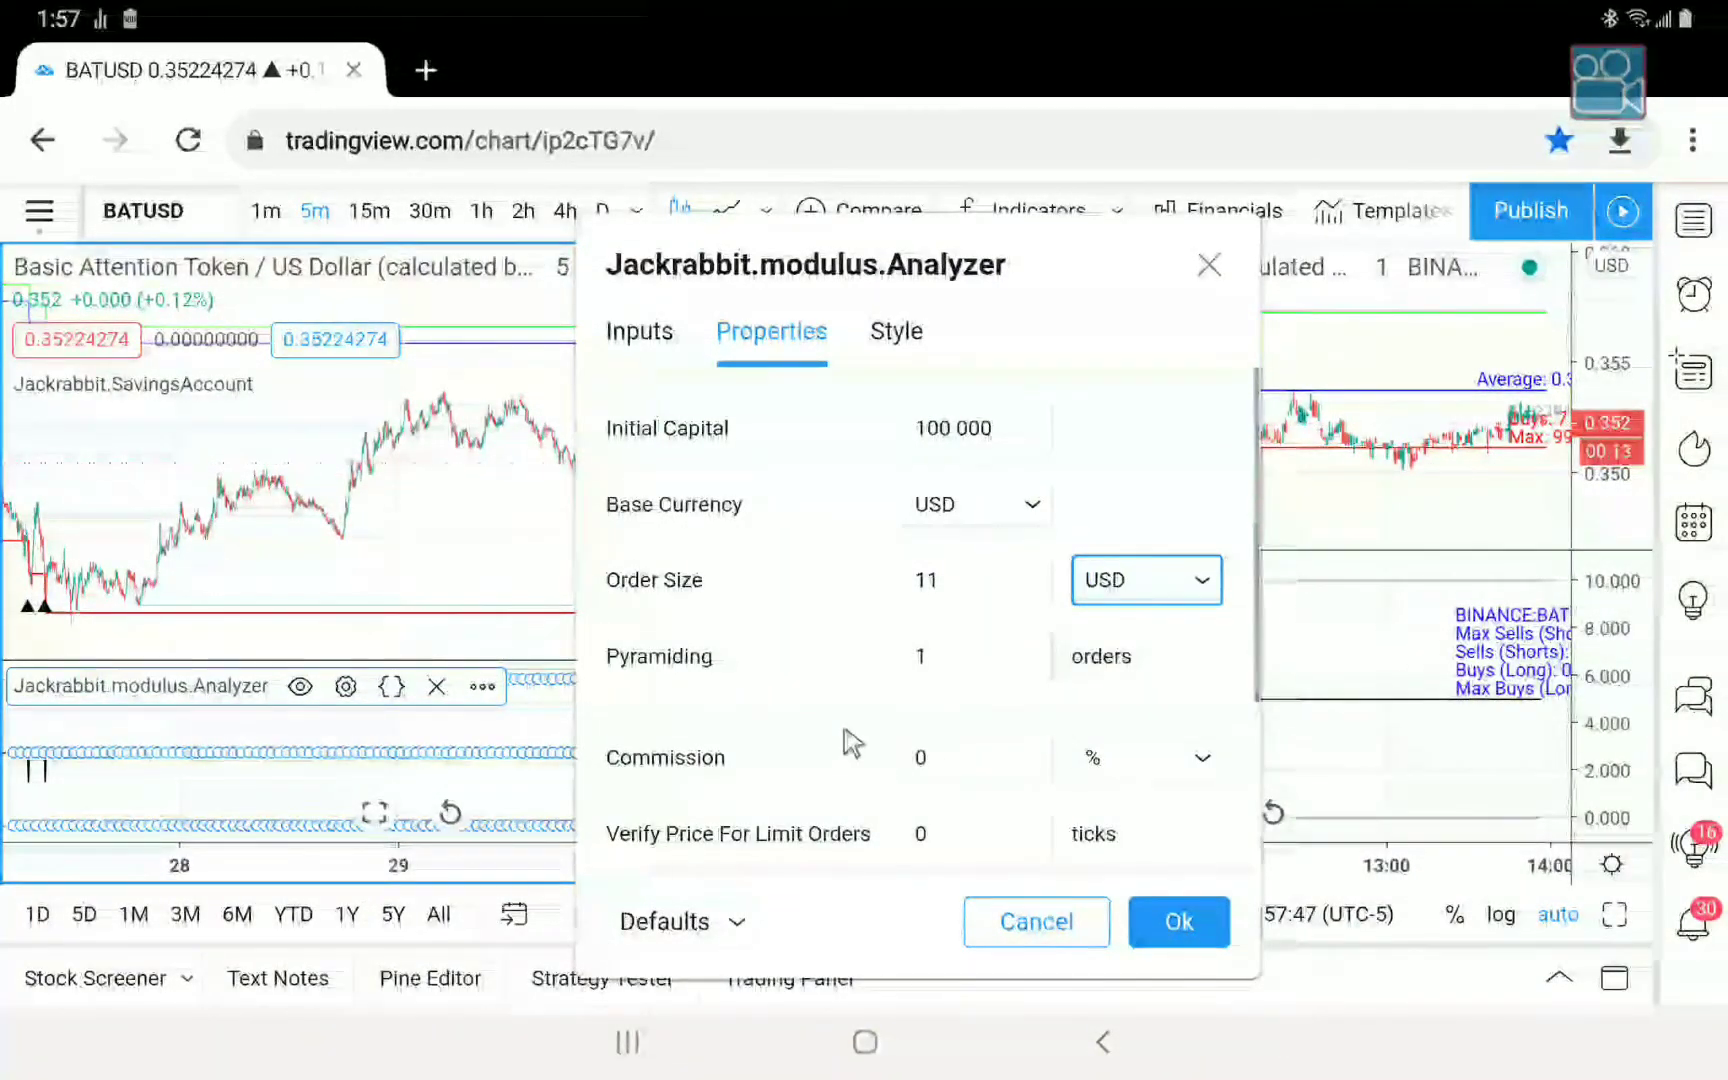
# Set the 5m Analyzer's Commission to 0.1%, enable recalculation After Order is Filled and On Every Tick, and apply the settings.
pyautogui.click(960, 762)
pyautogui.write('.')
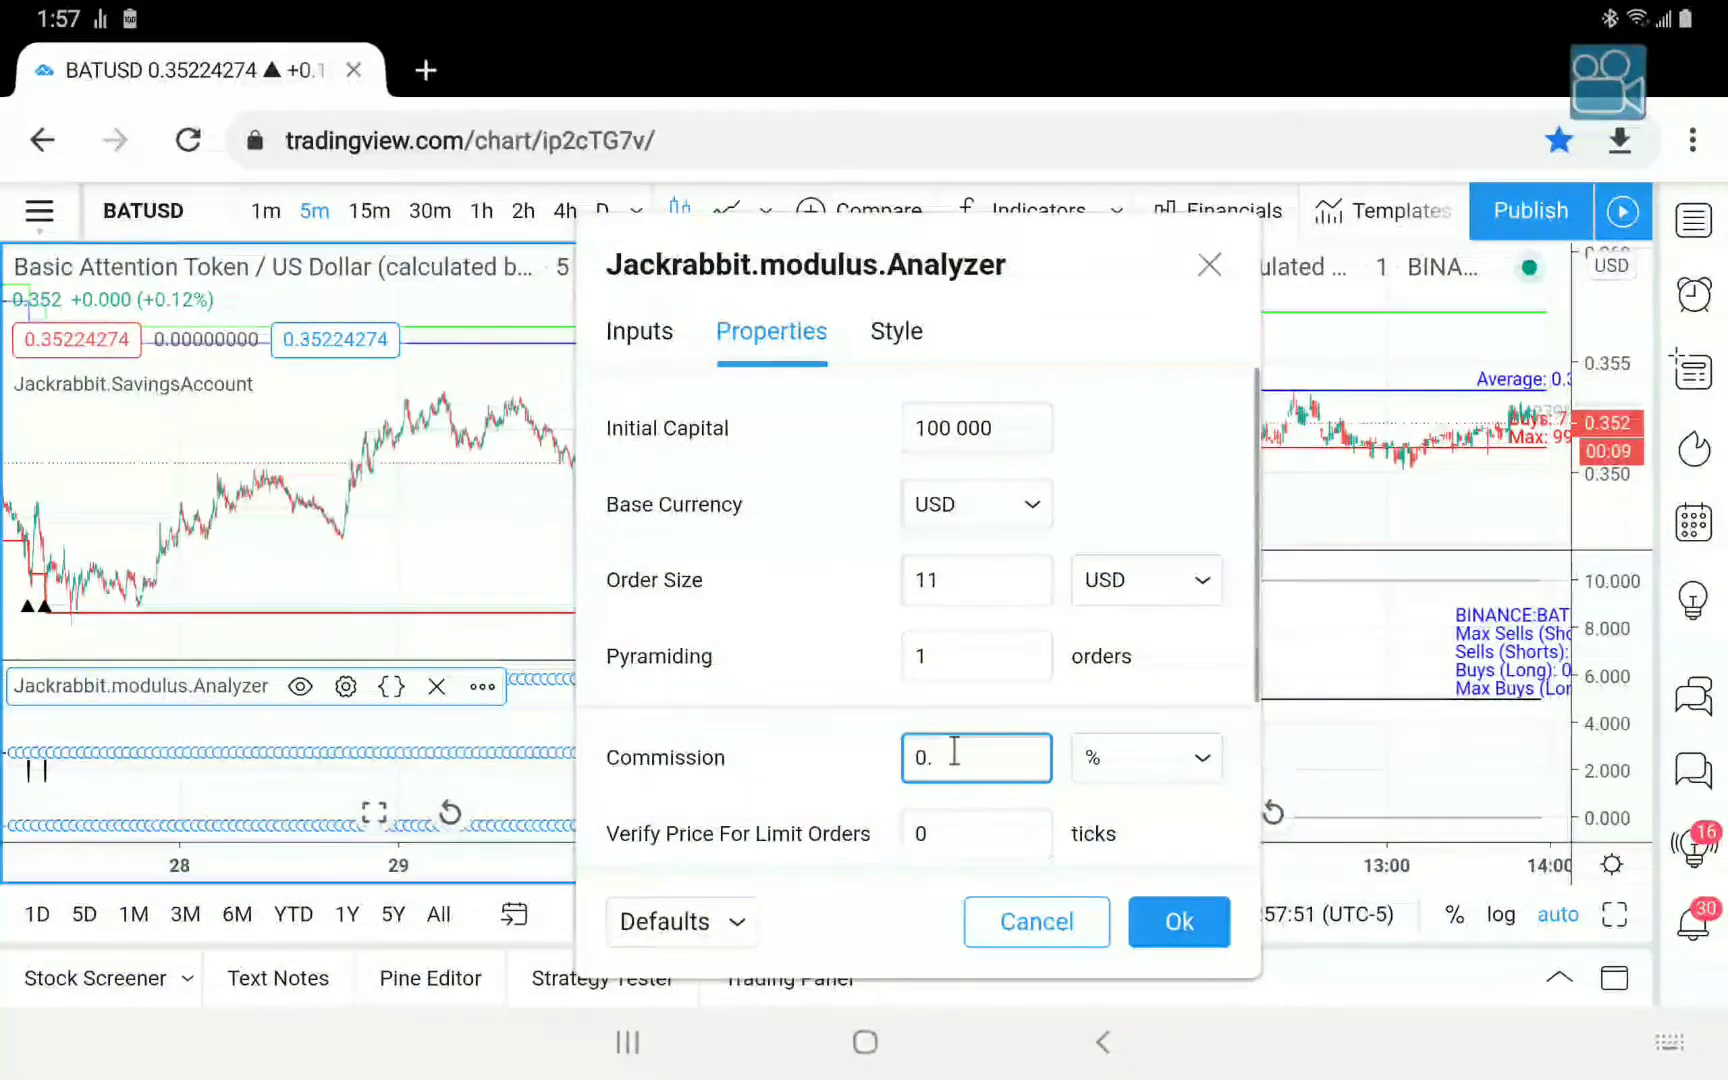
pyautogui.write('1')
pyautogui.scroll(-2, 955, 750)
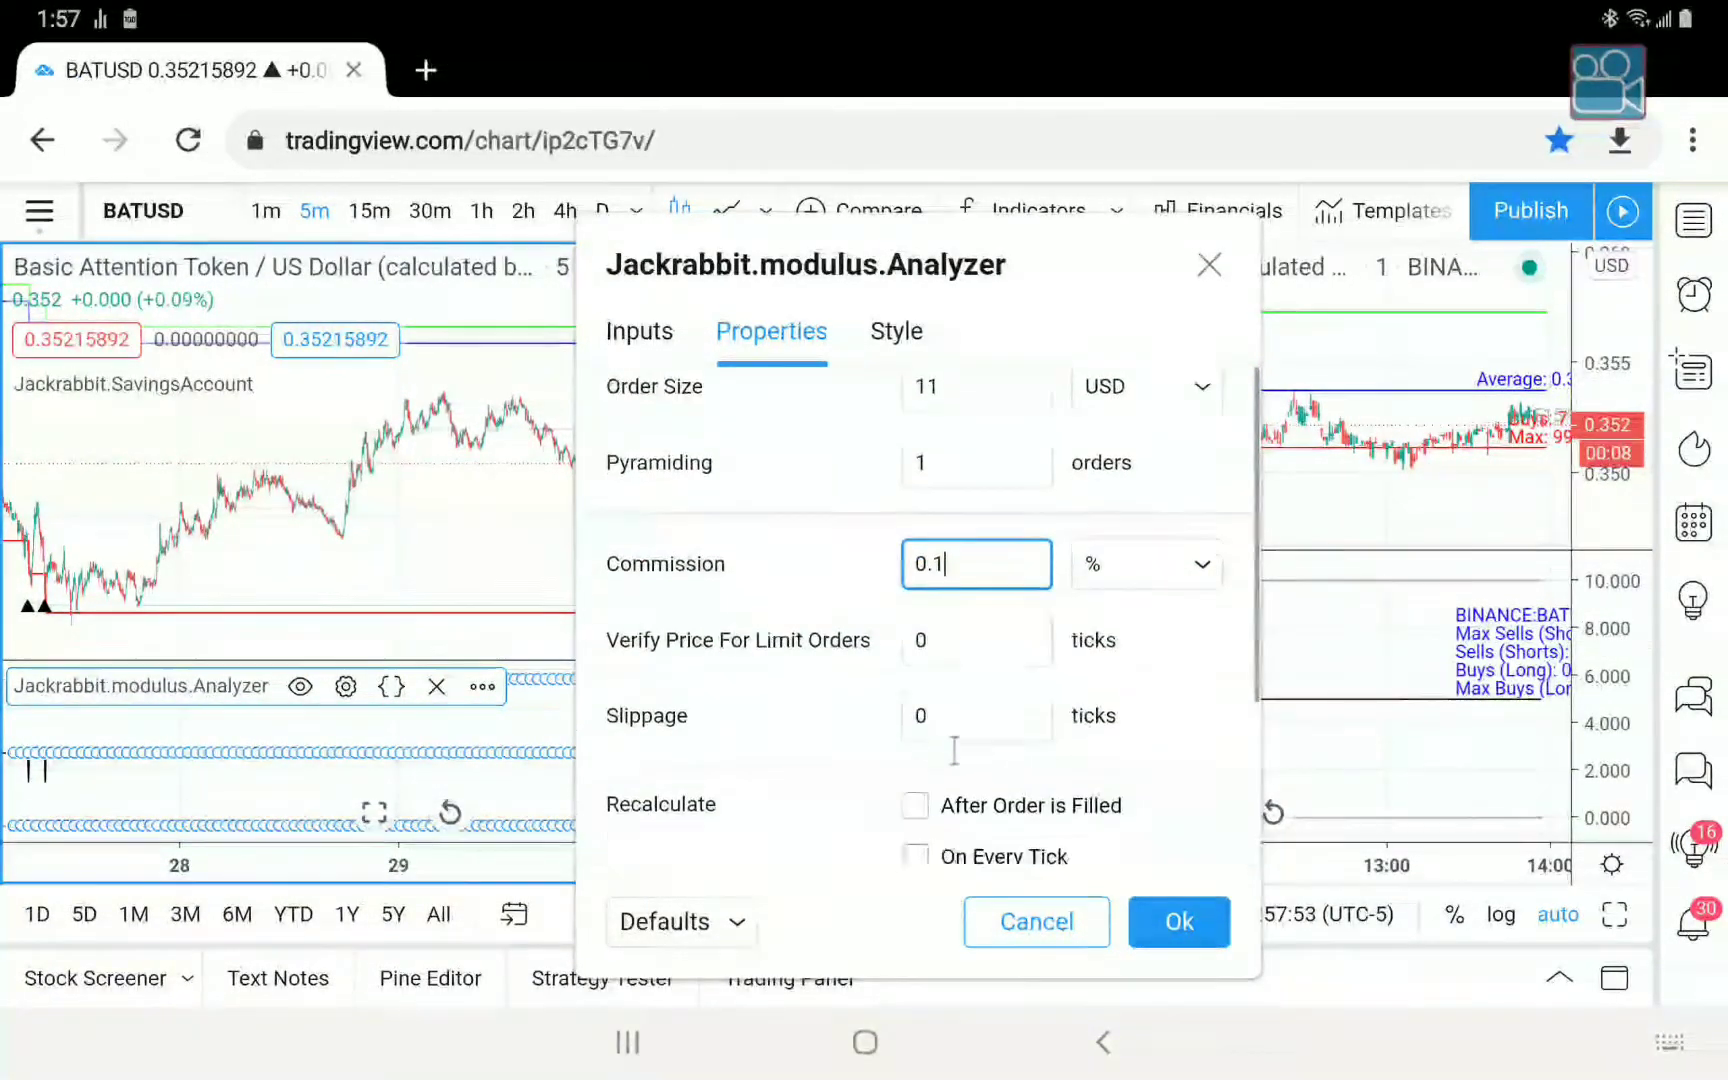
pyautogui.scroll(-1, 955, 750)
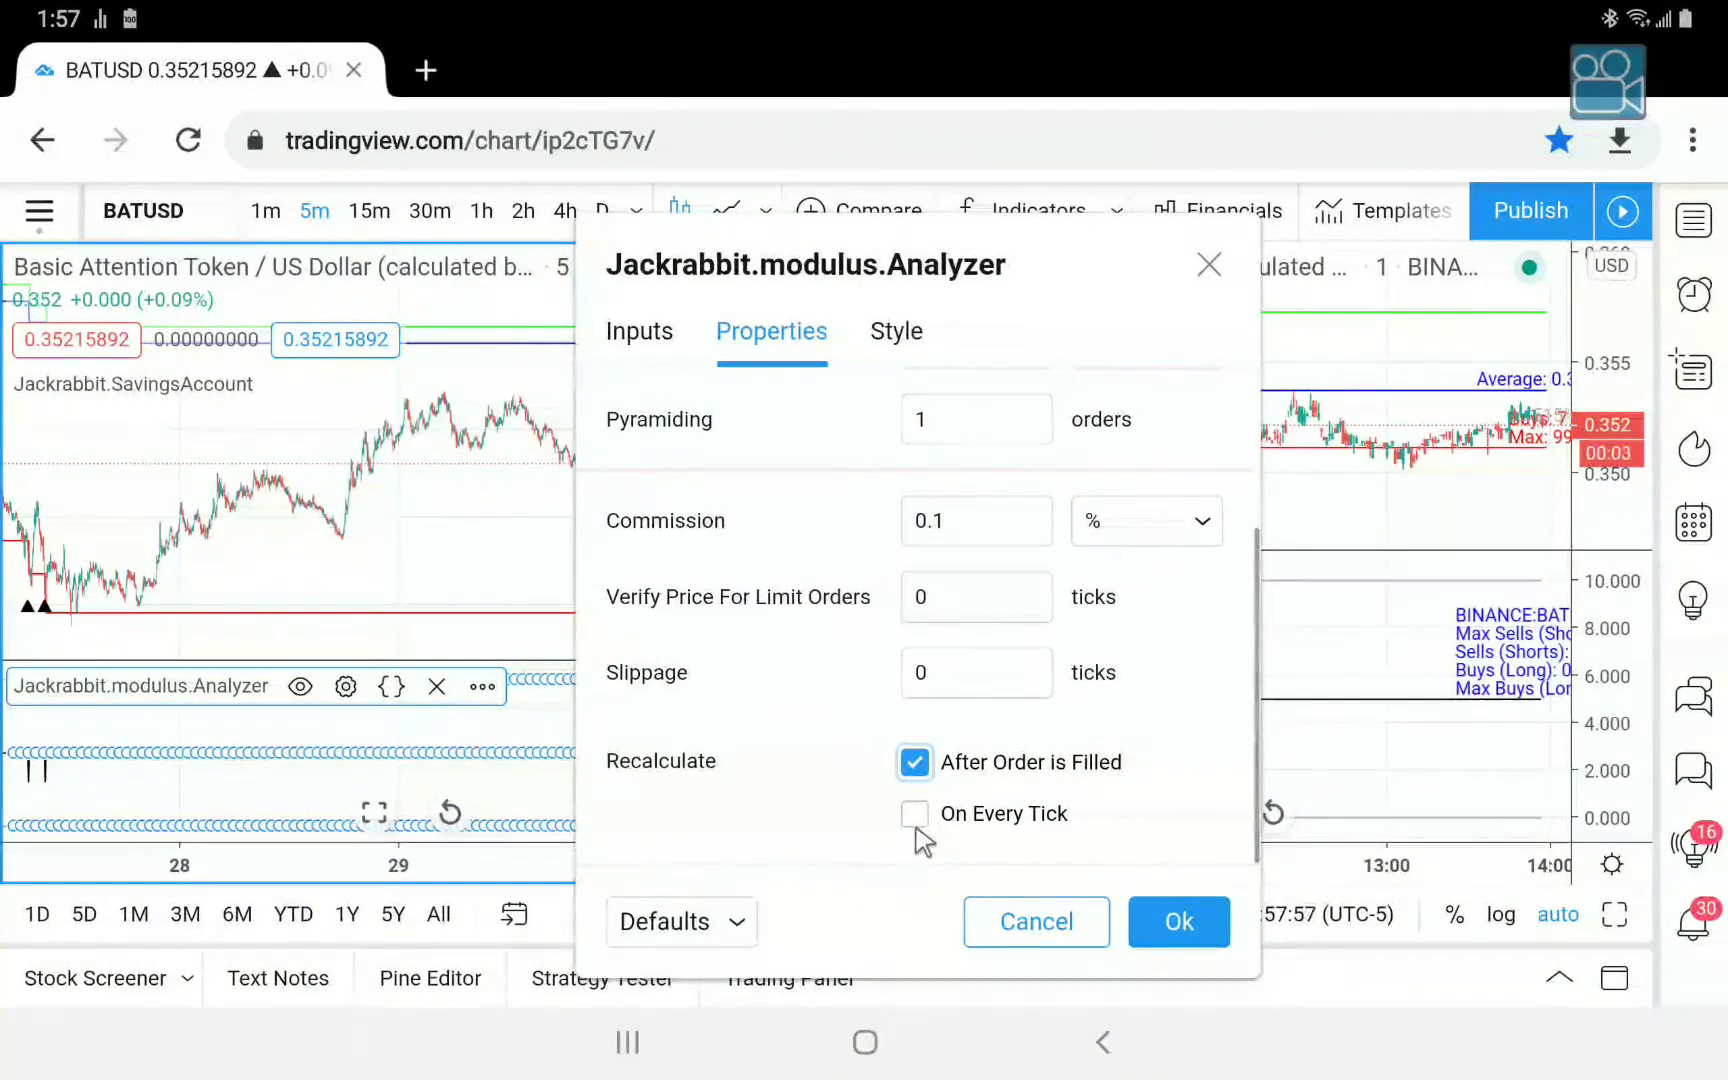
pyautogui.click(914, 813)
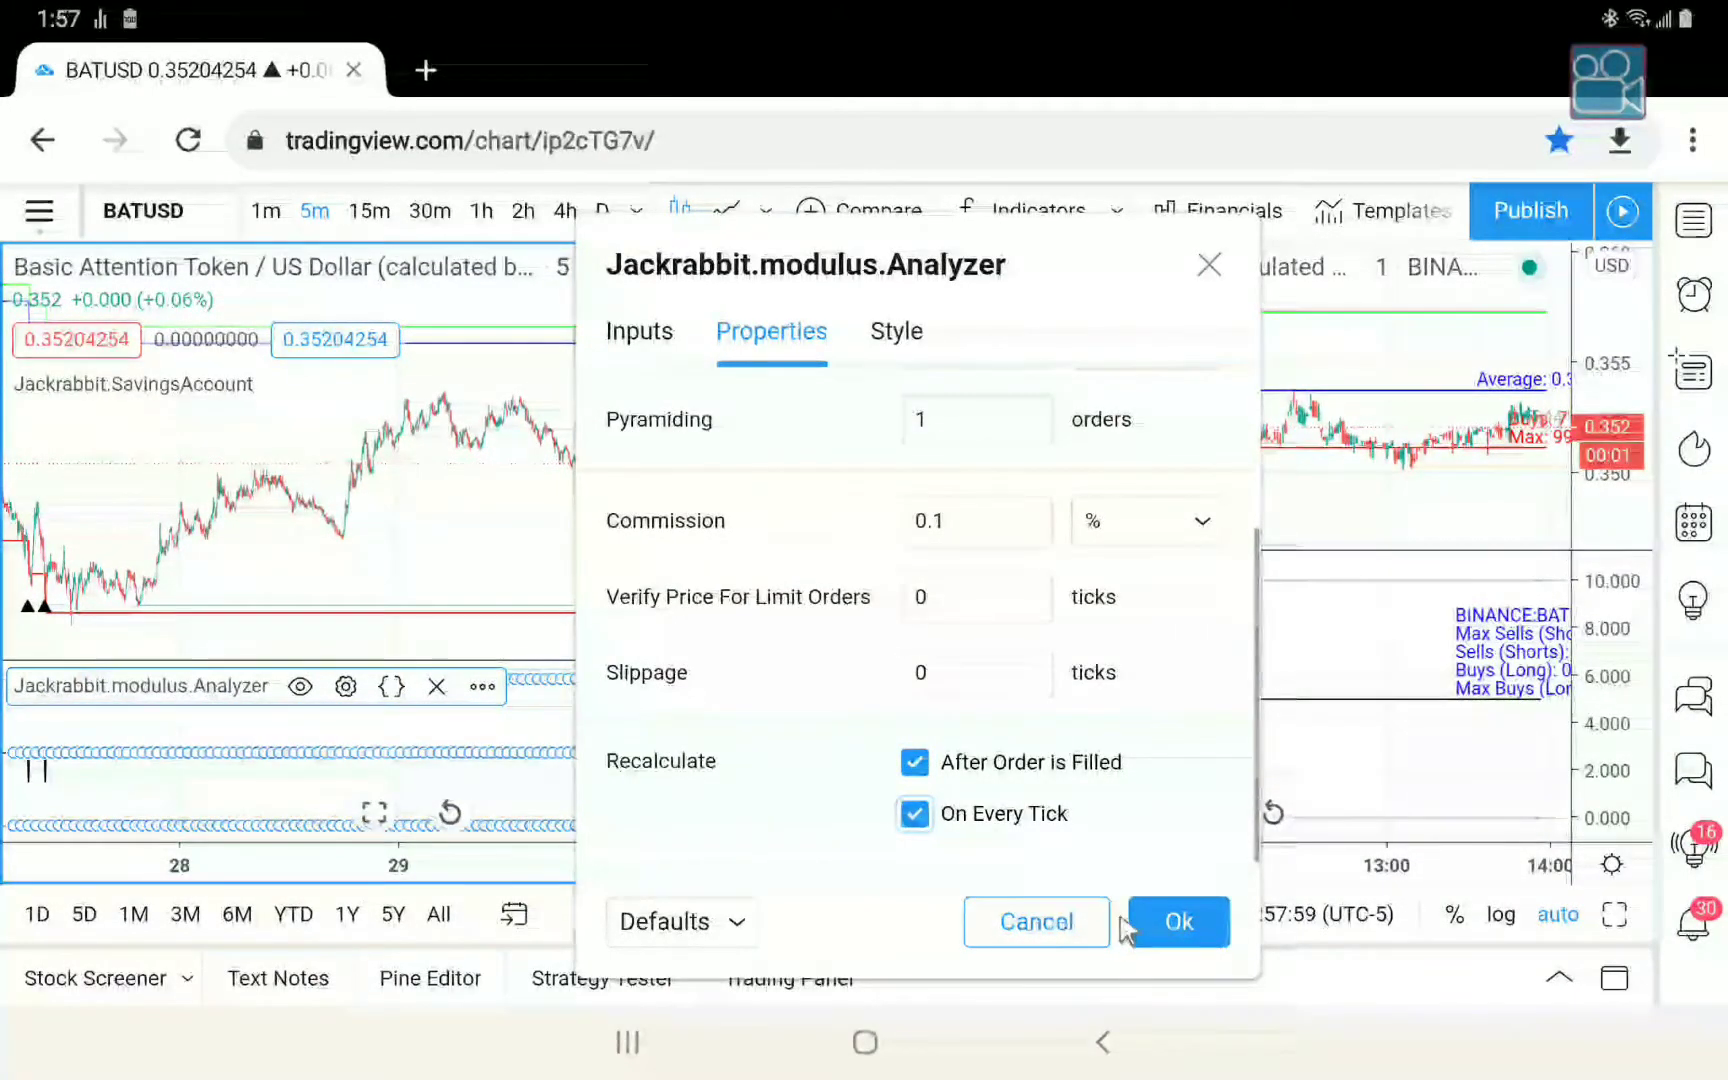
pyautogui.click(1160, 915)
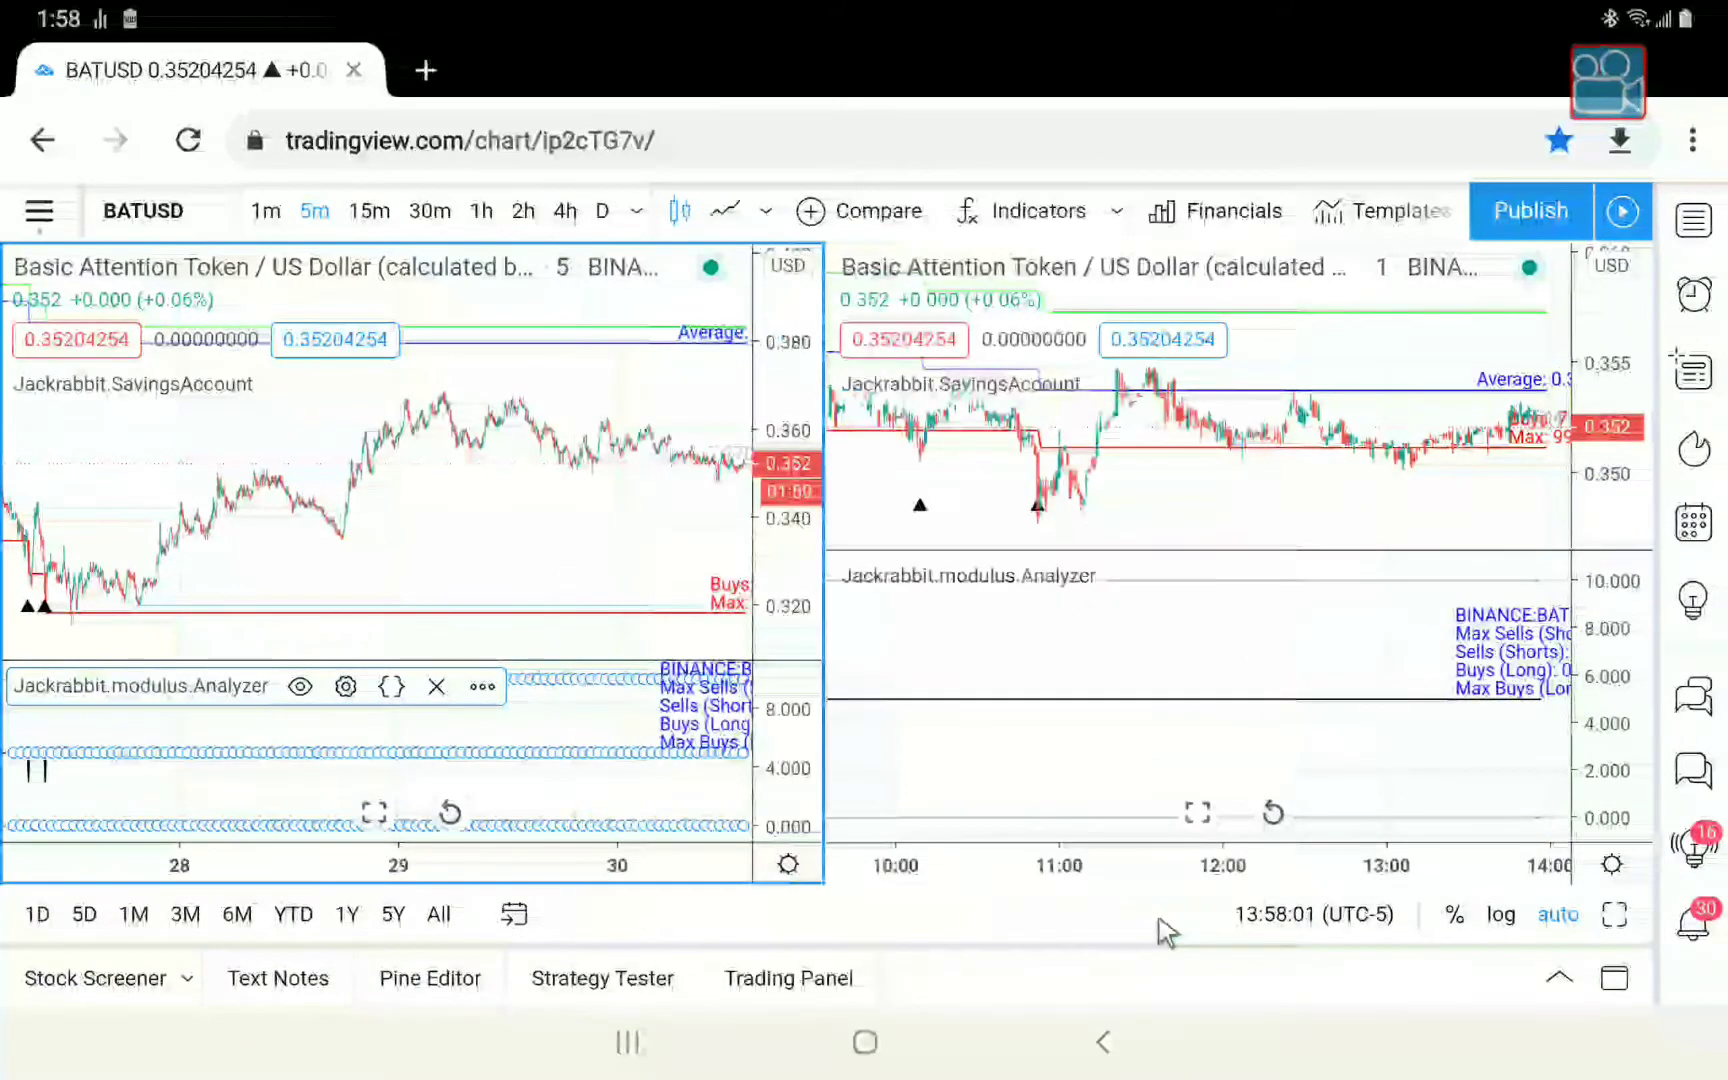
# Turn off Trades on Chart in the 1m chart's Jackrabbit.modulus.Analyzer settings.
pyautogui.click(1013, 591)
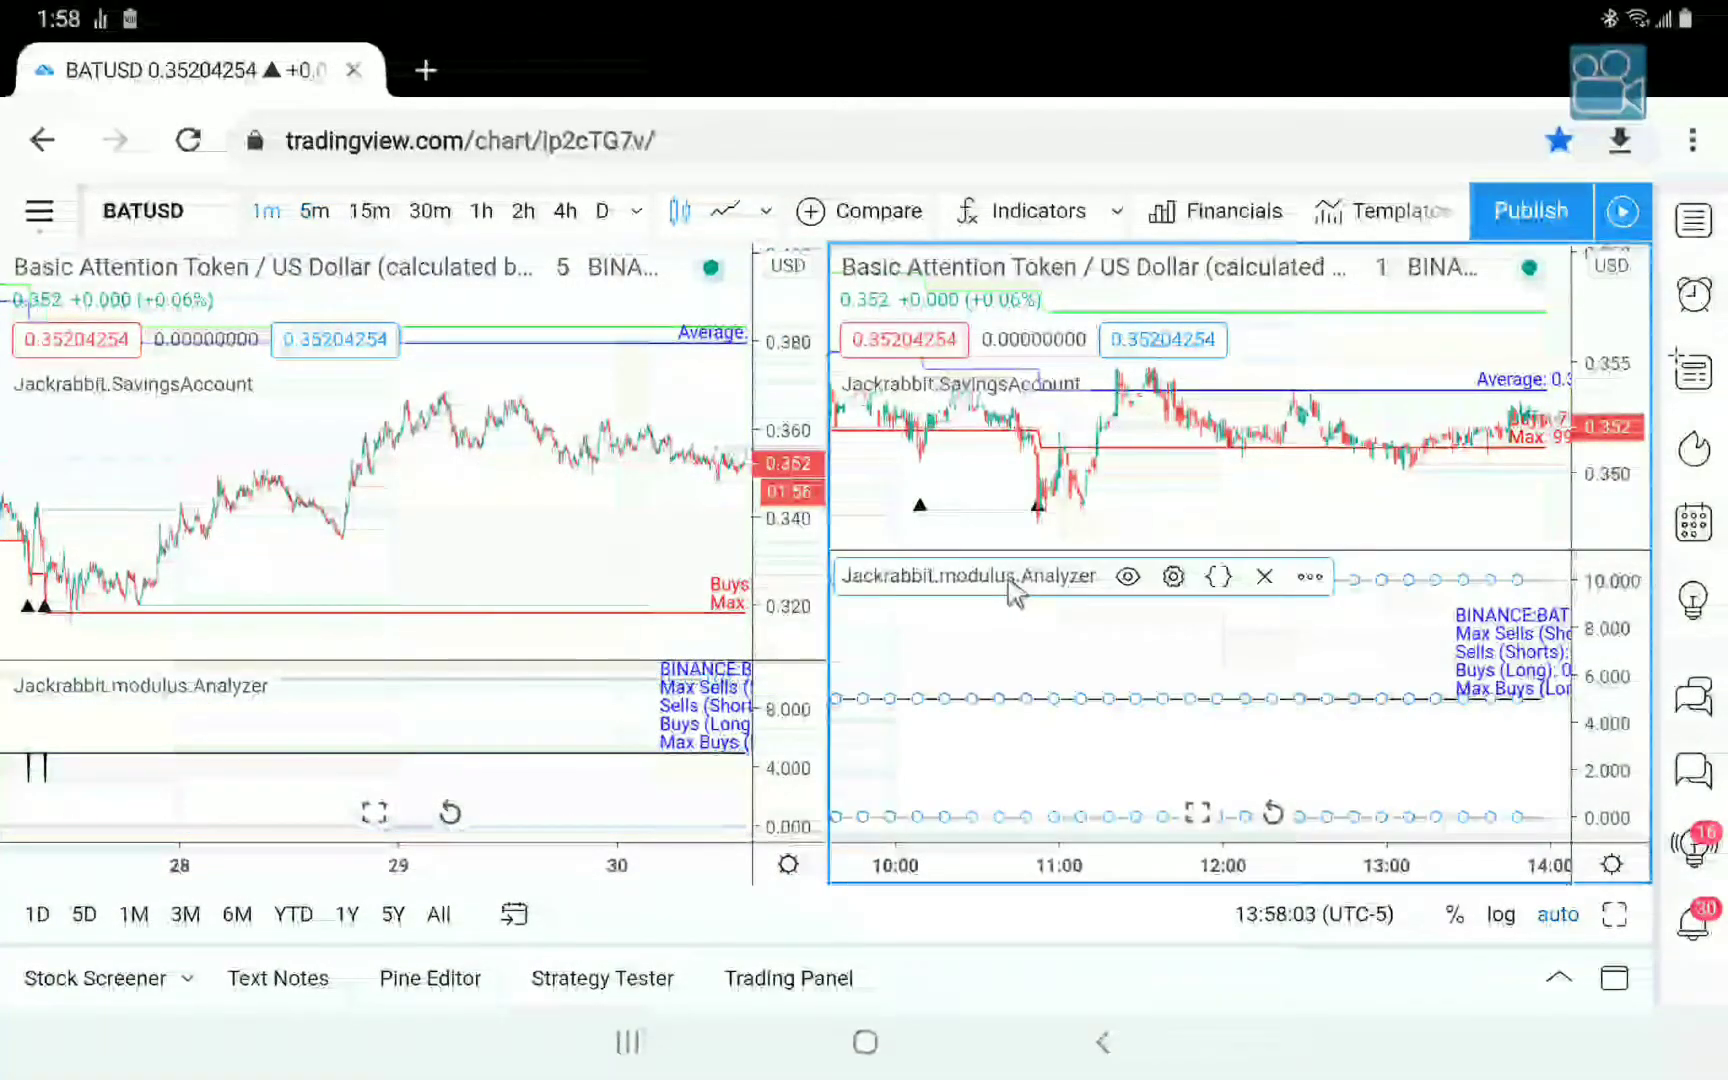
pyautogui.click(1172, 577)
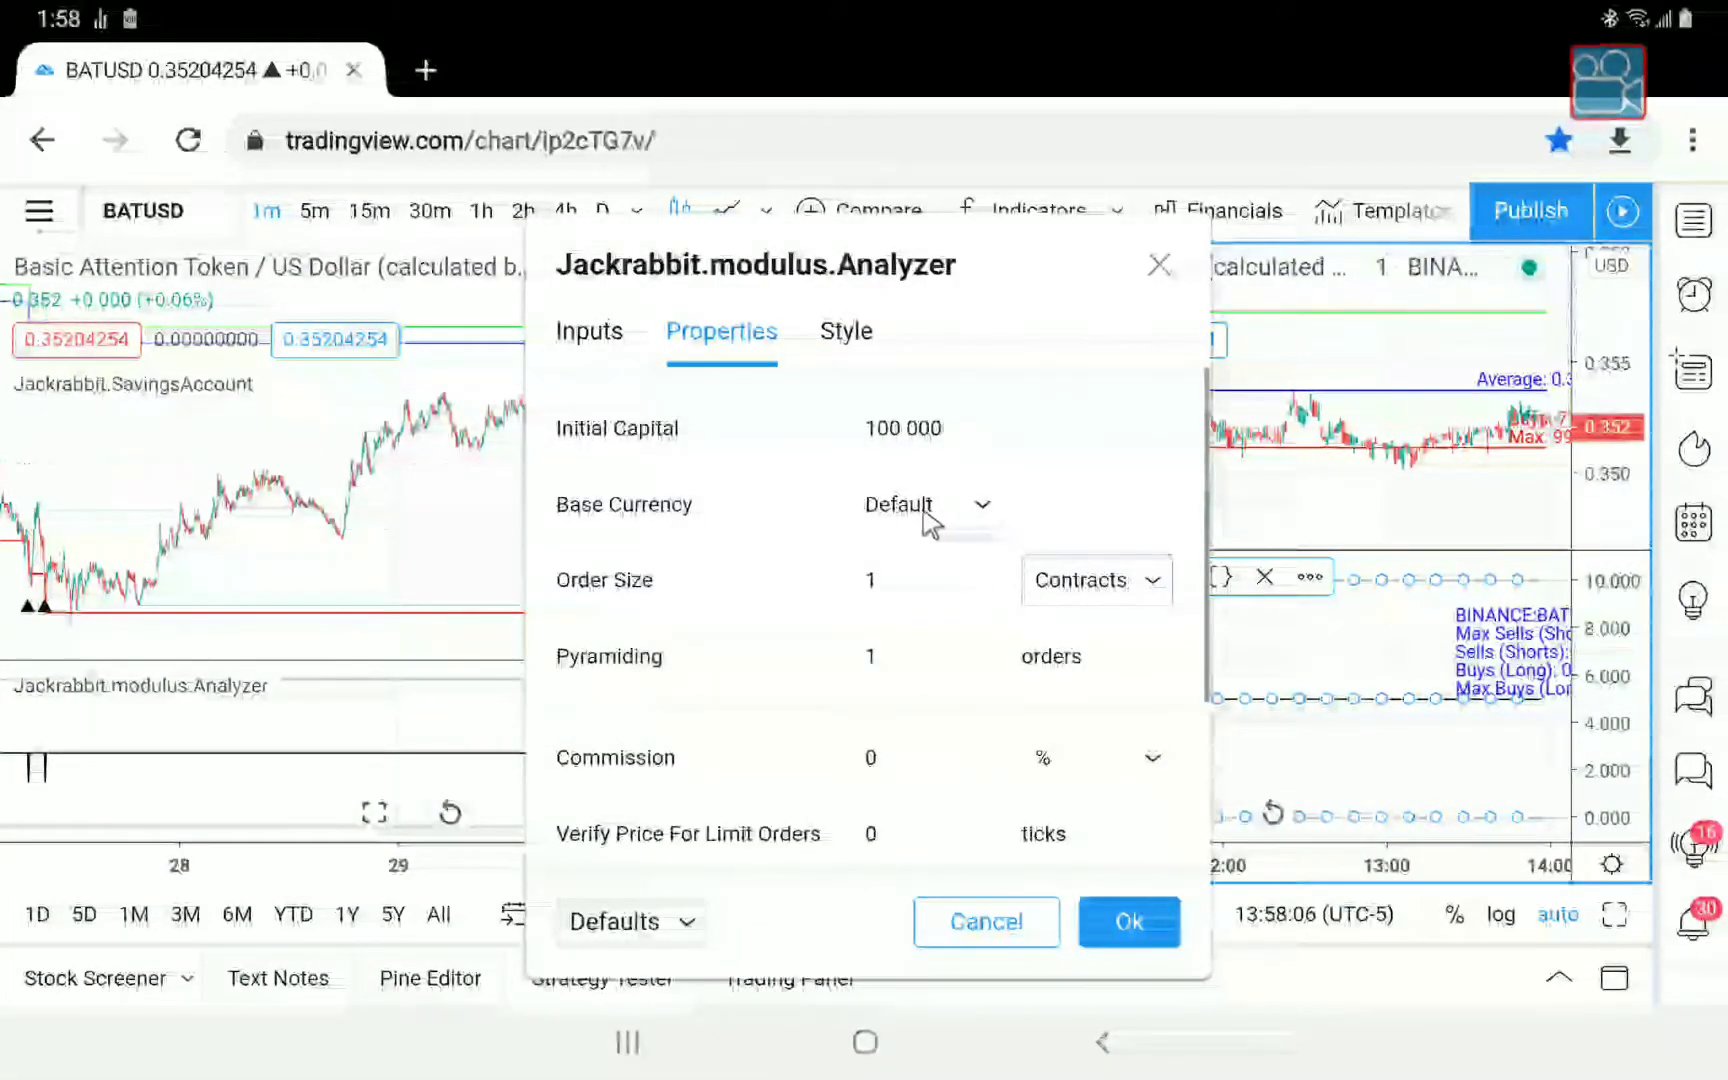
pyautogui.click(822, 340)
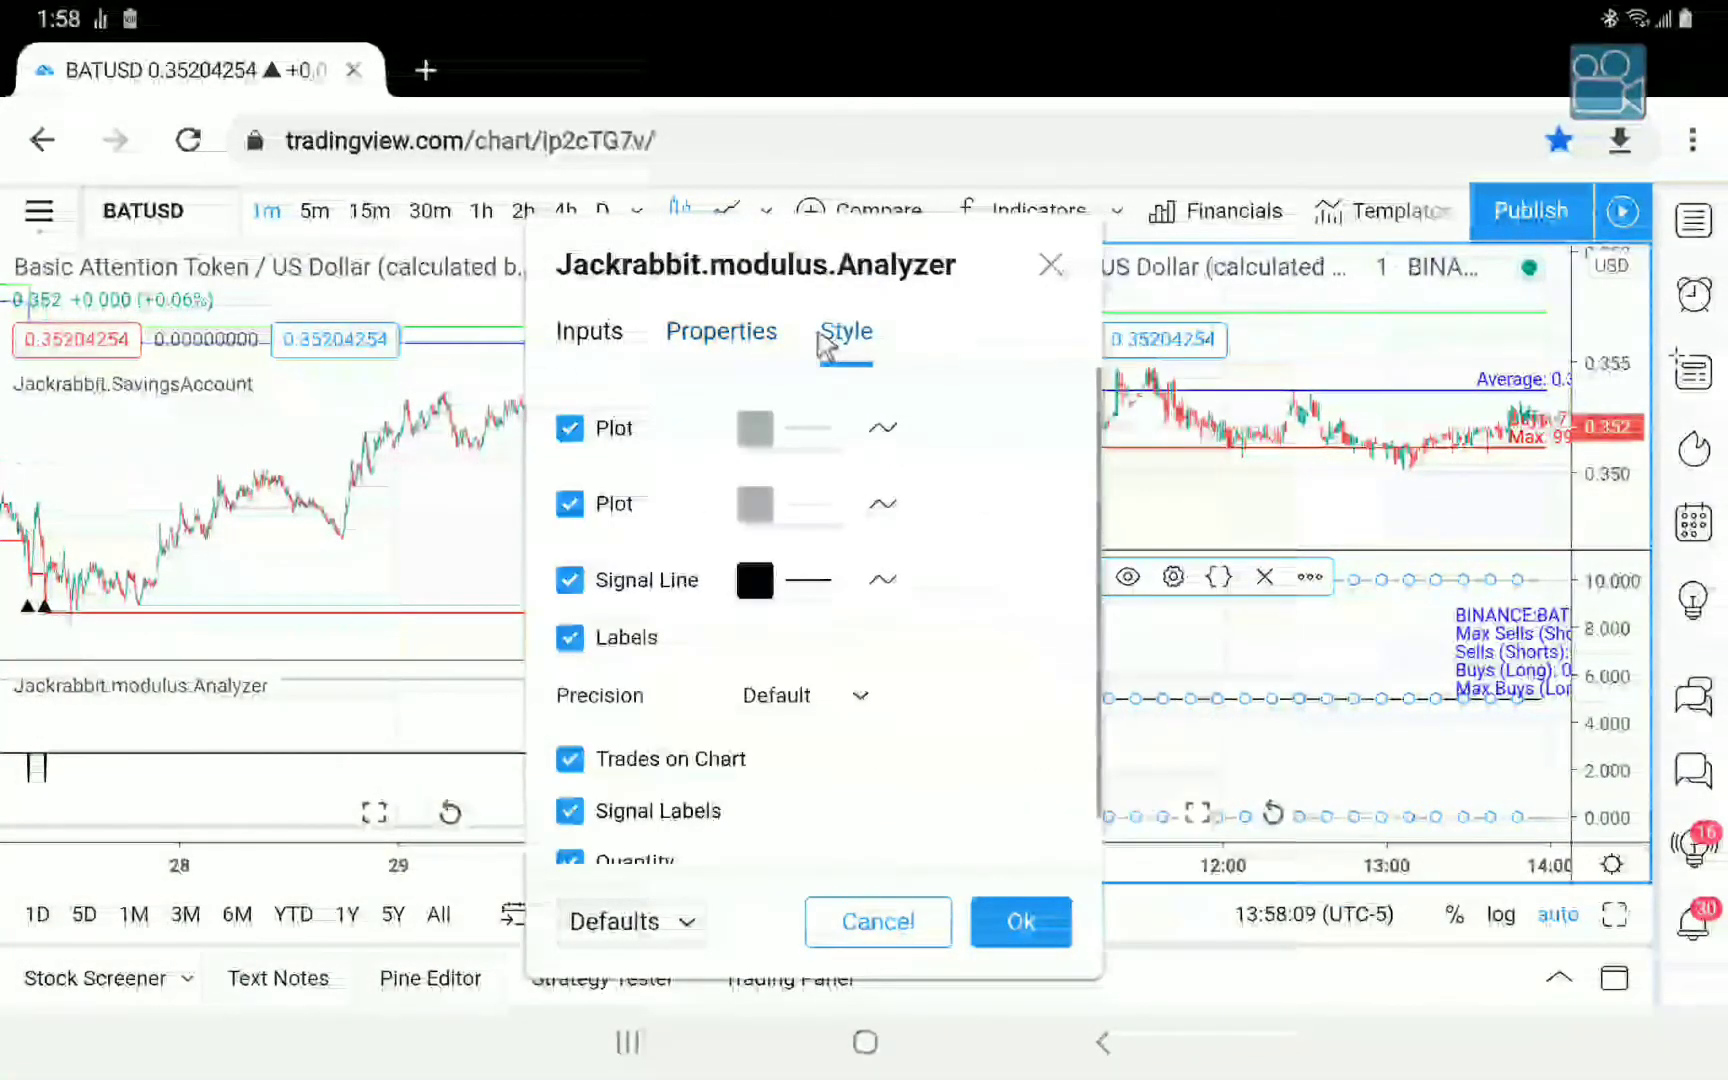
pyautogui.click(696, 758)
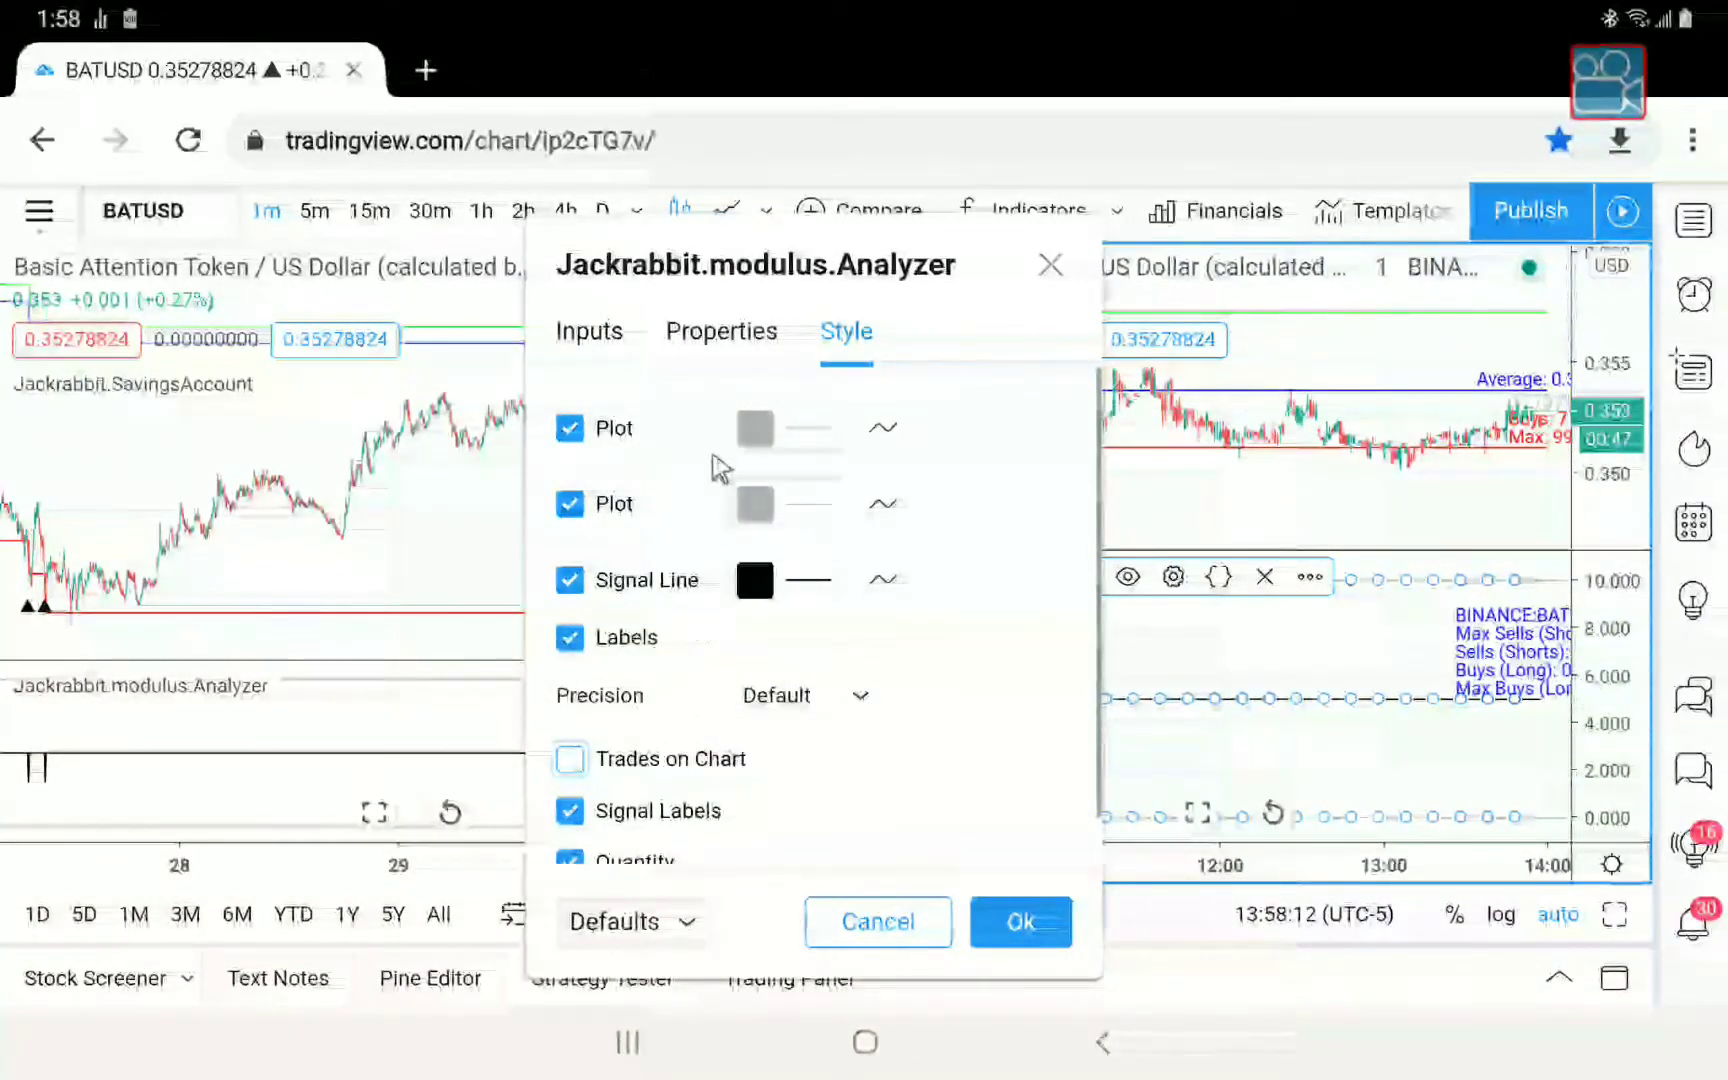
# Set the 1m Analyzer's Base Currency to USD and its Order Size to 11 USD.
pyautogui.click(724, 336)
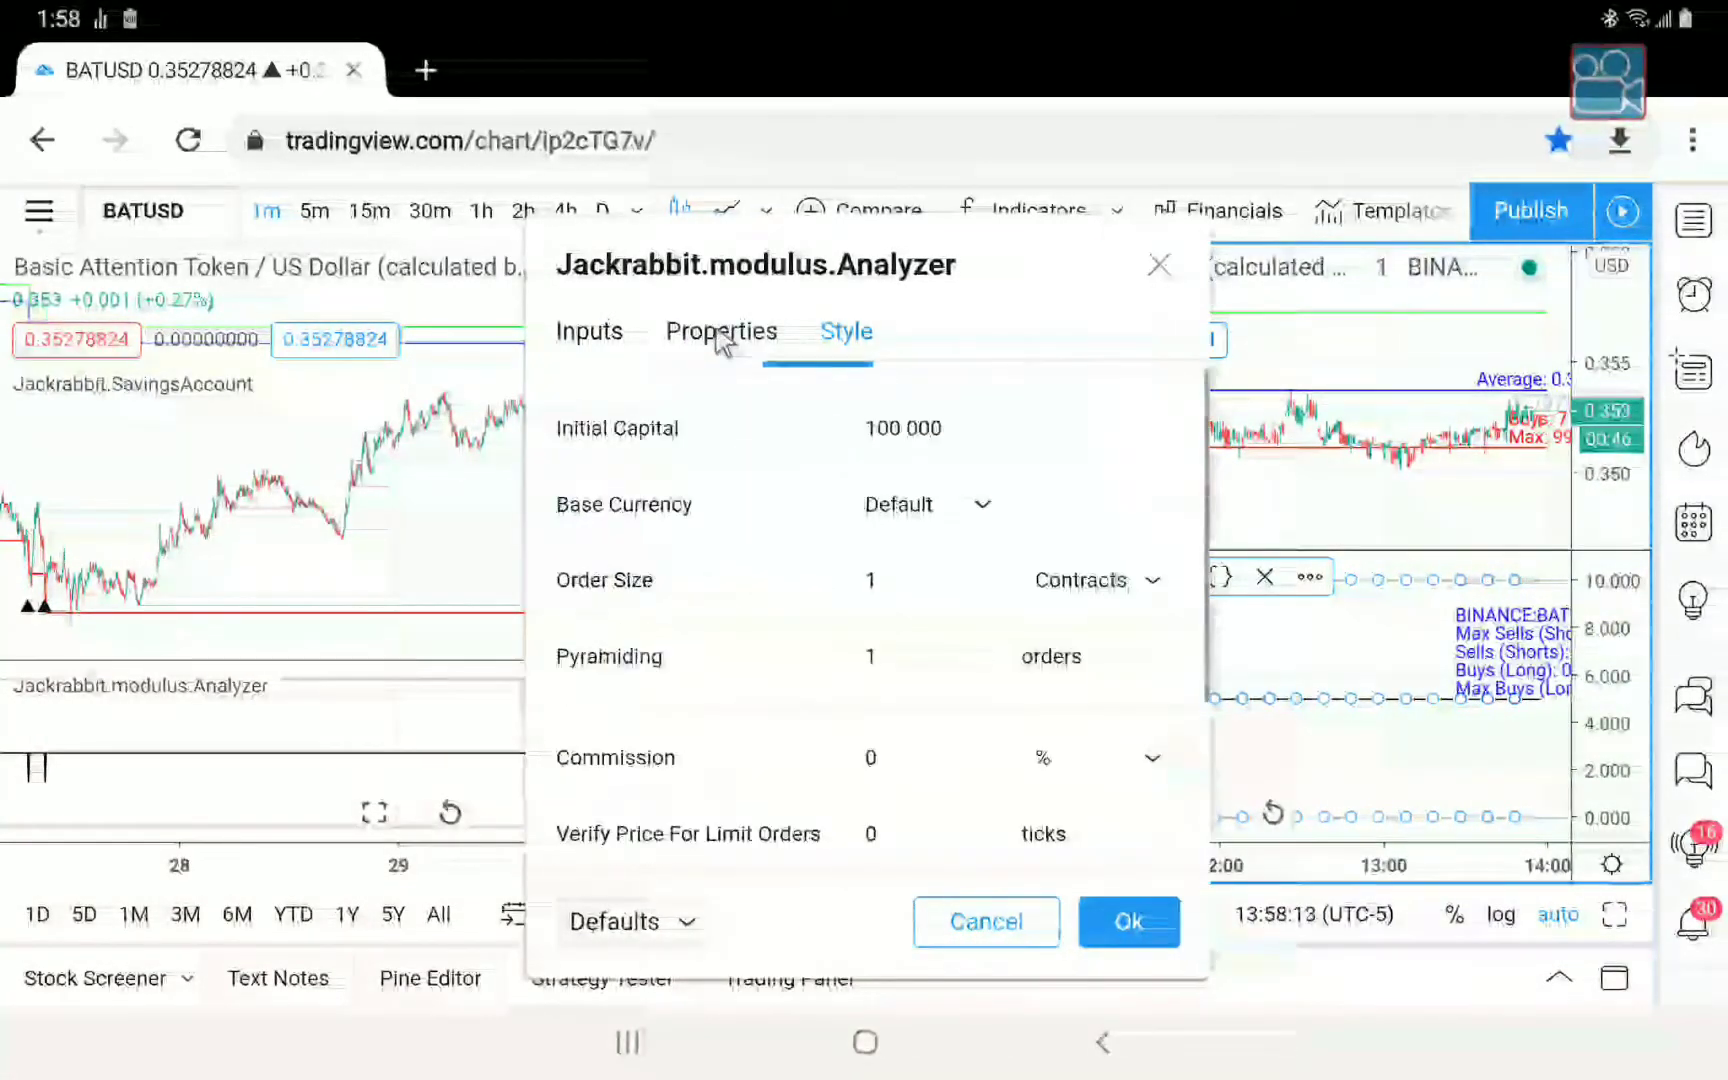
pyautogui.click(920, 505)
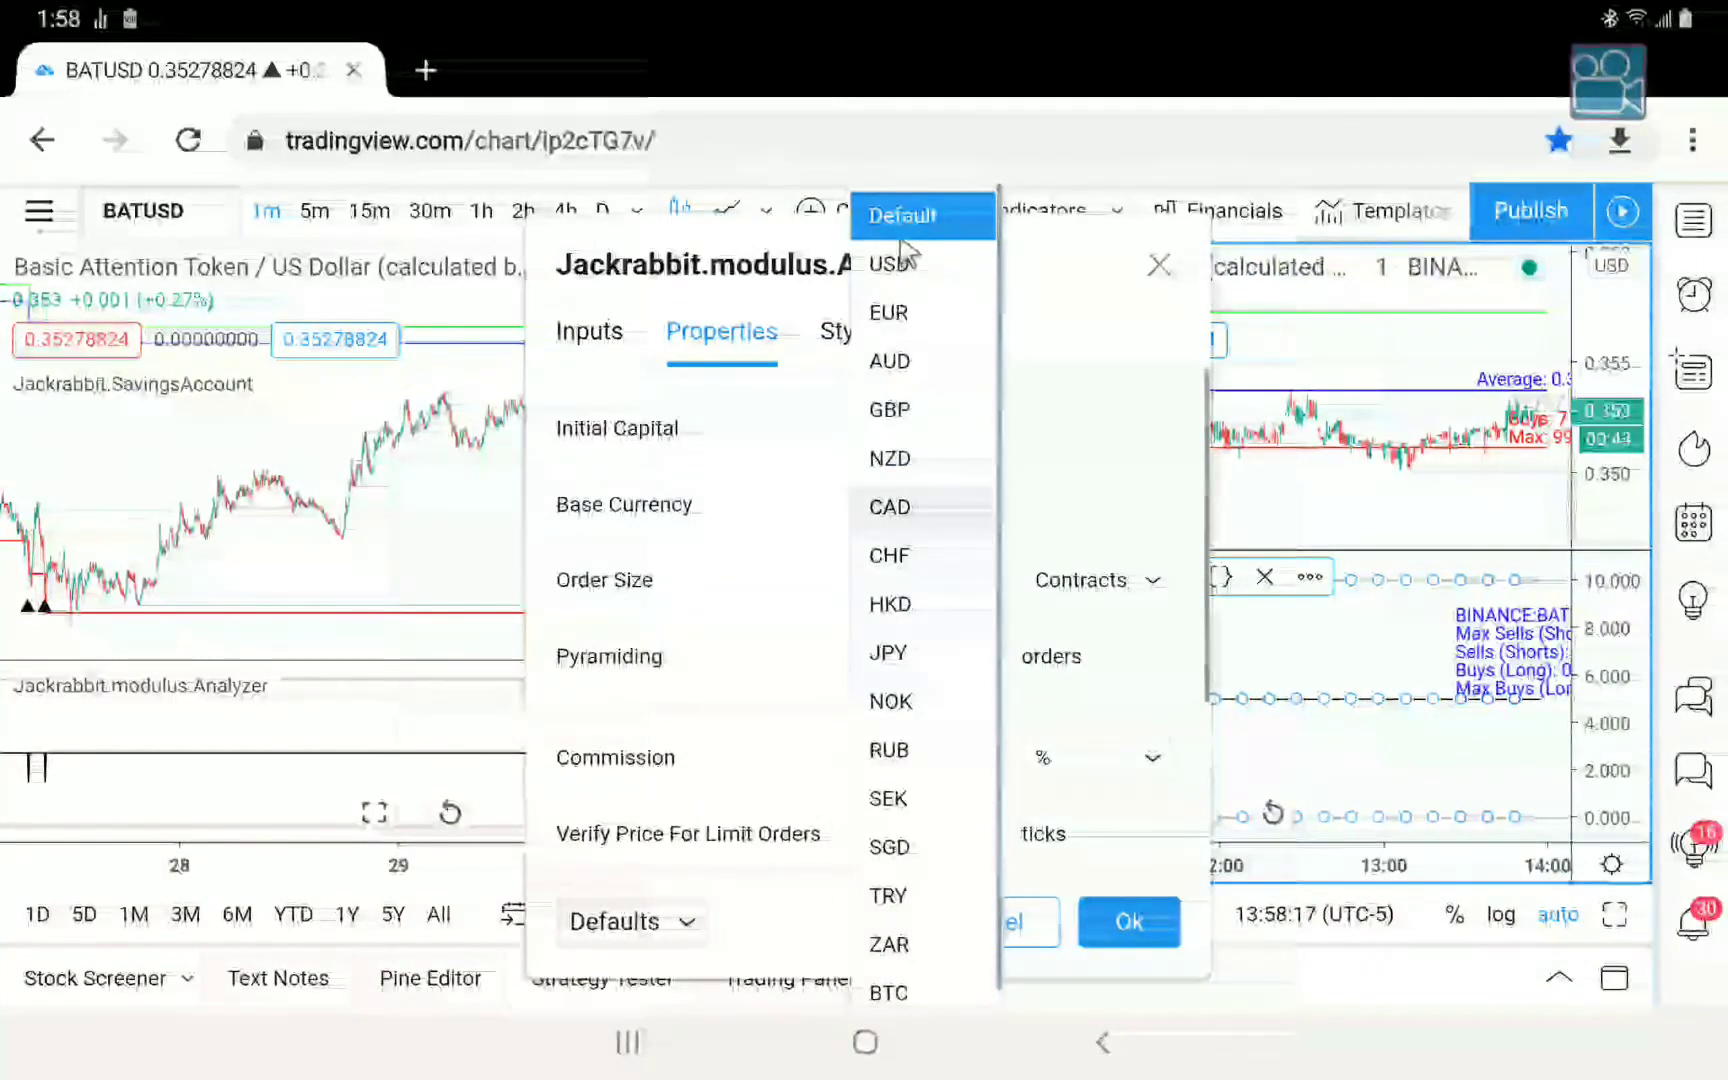
pyautogui.click(900, 262)
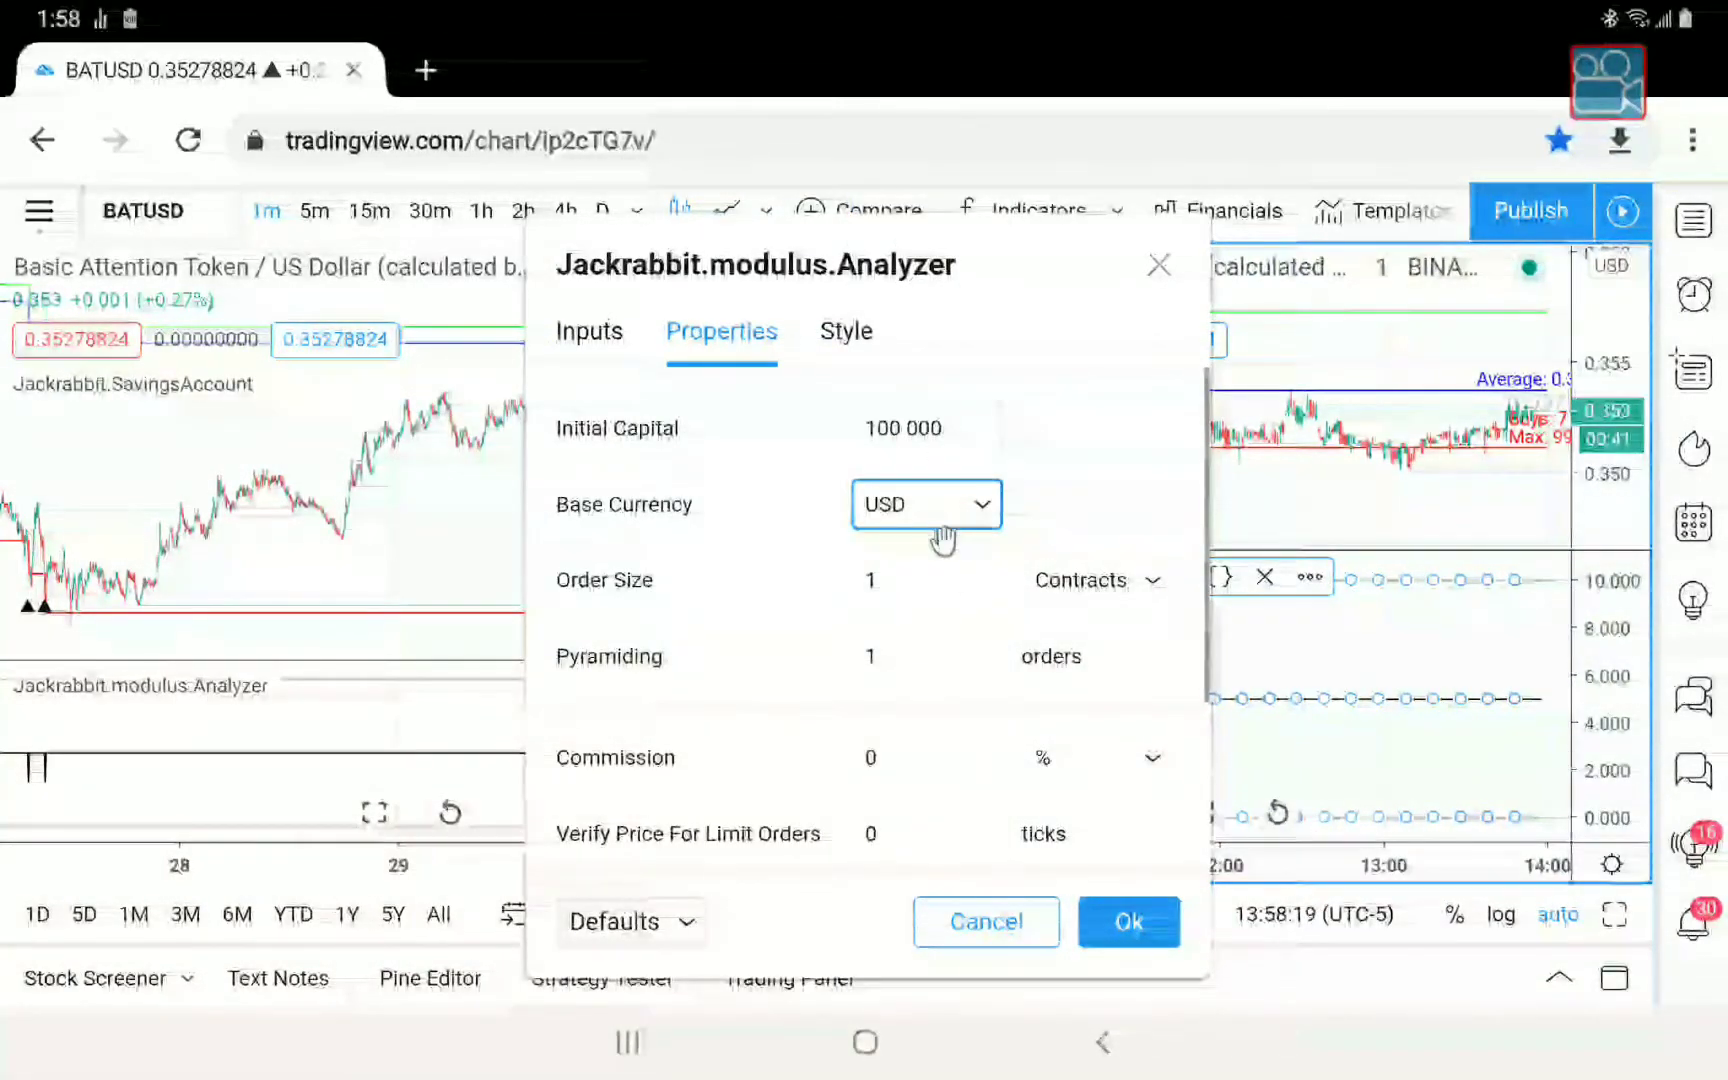
pyautogui.click(935, 578)
pyautogui.write('1')
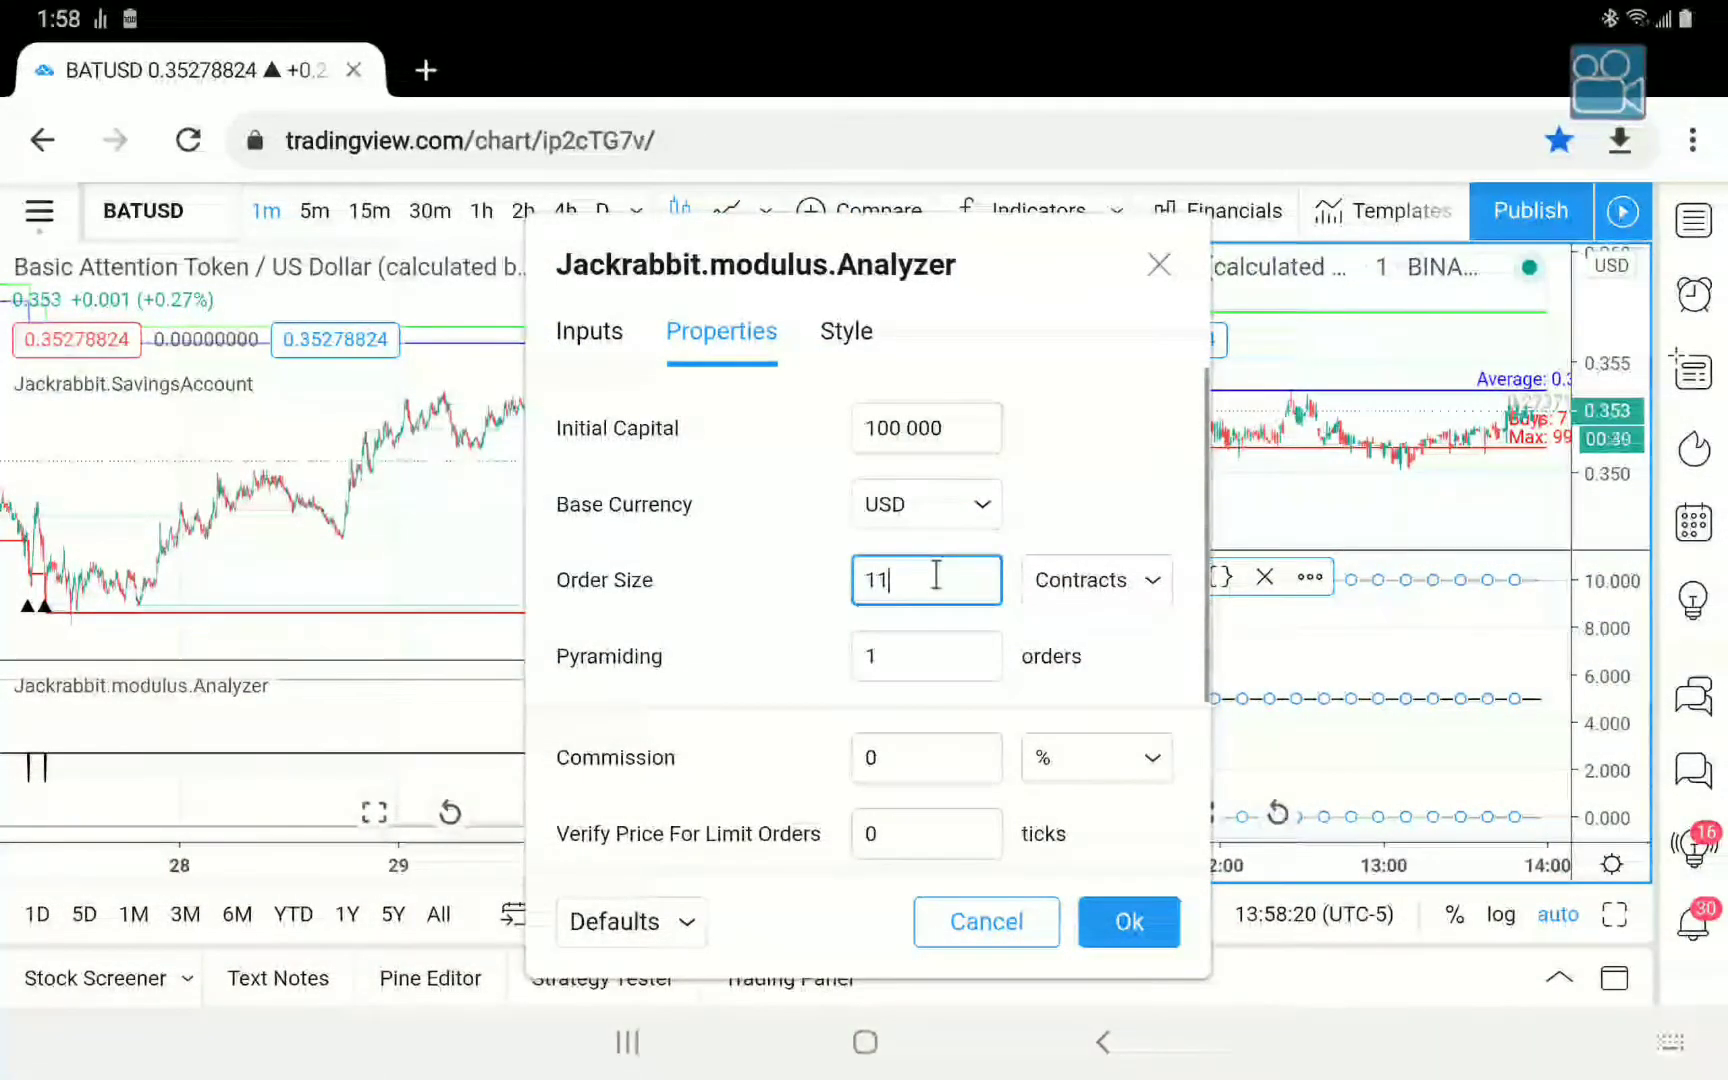
pyautogui.click(1090, 580)
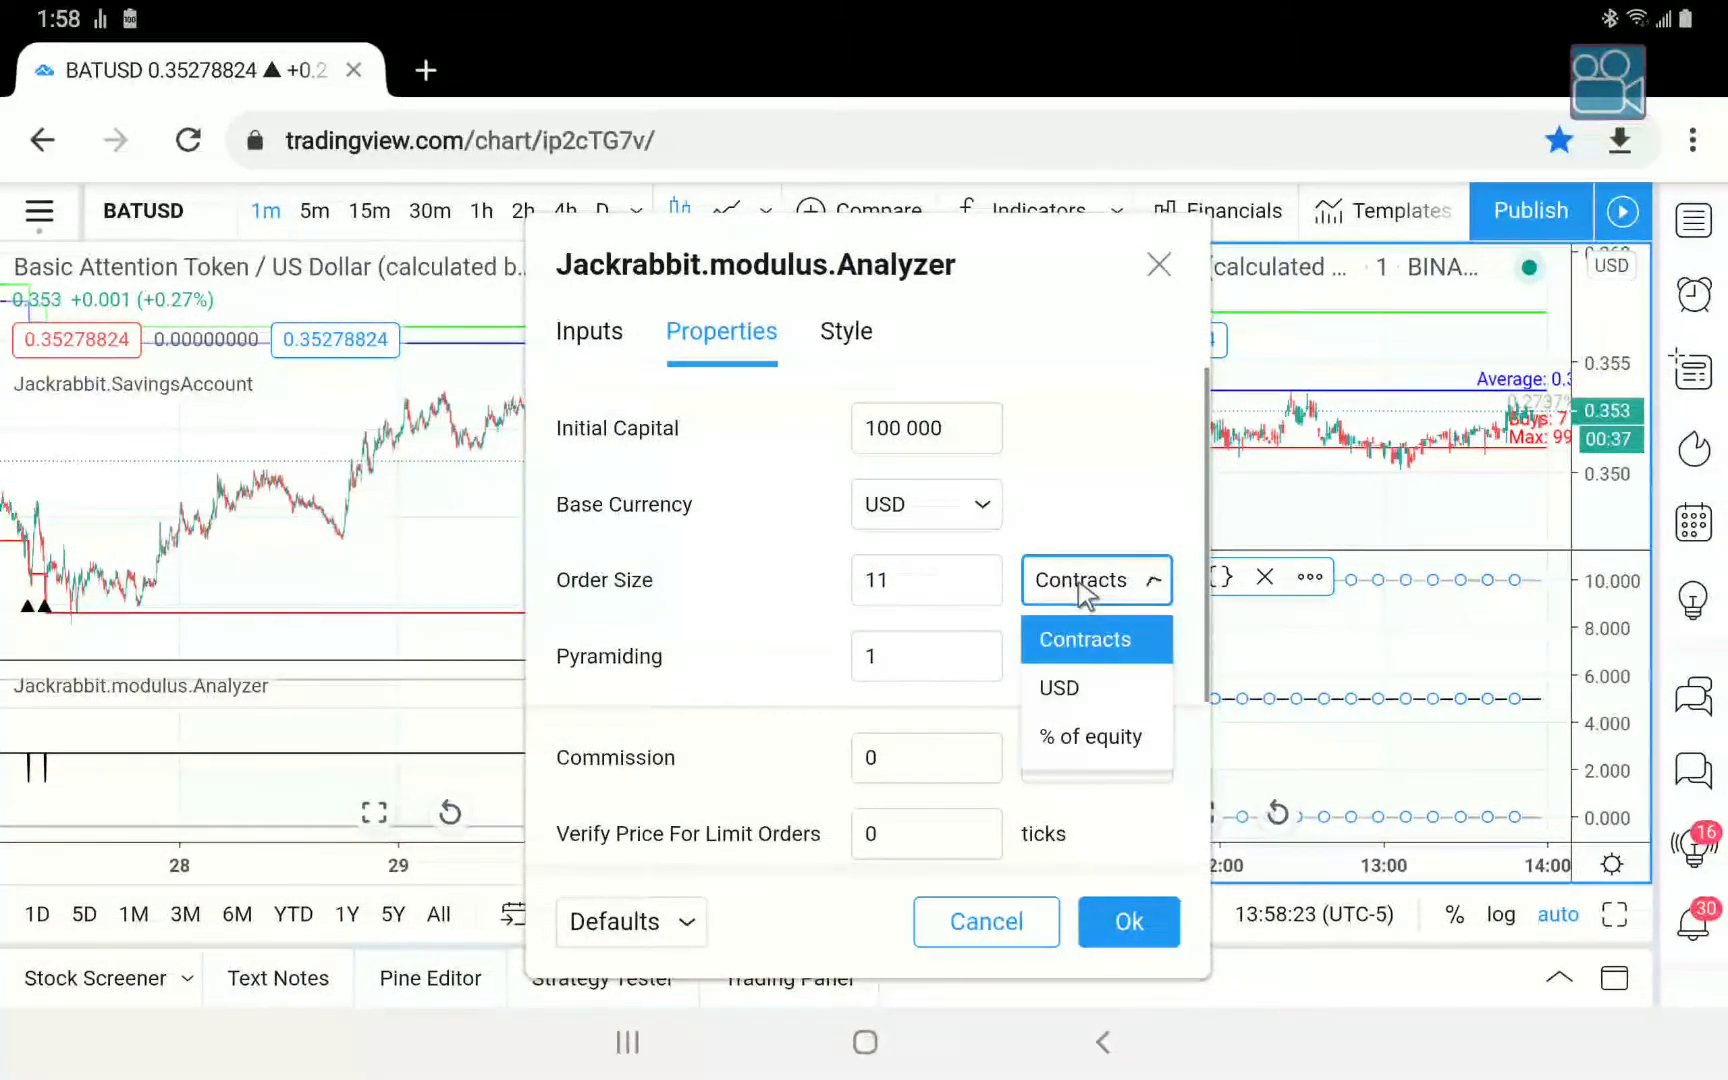
pyautogui.click(1060, 689)
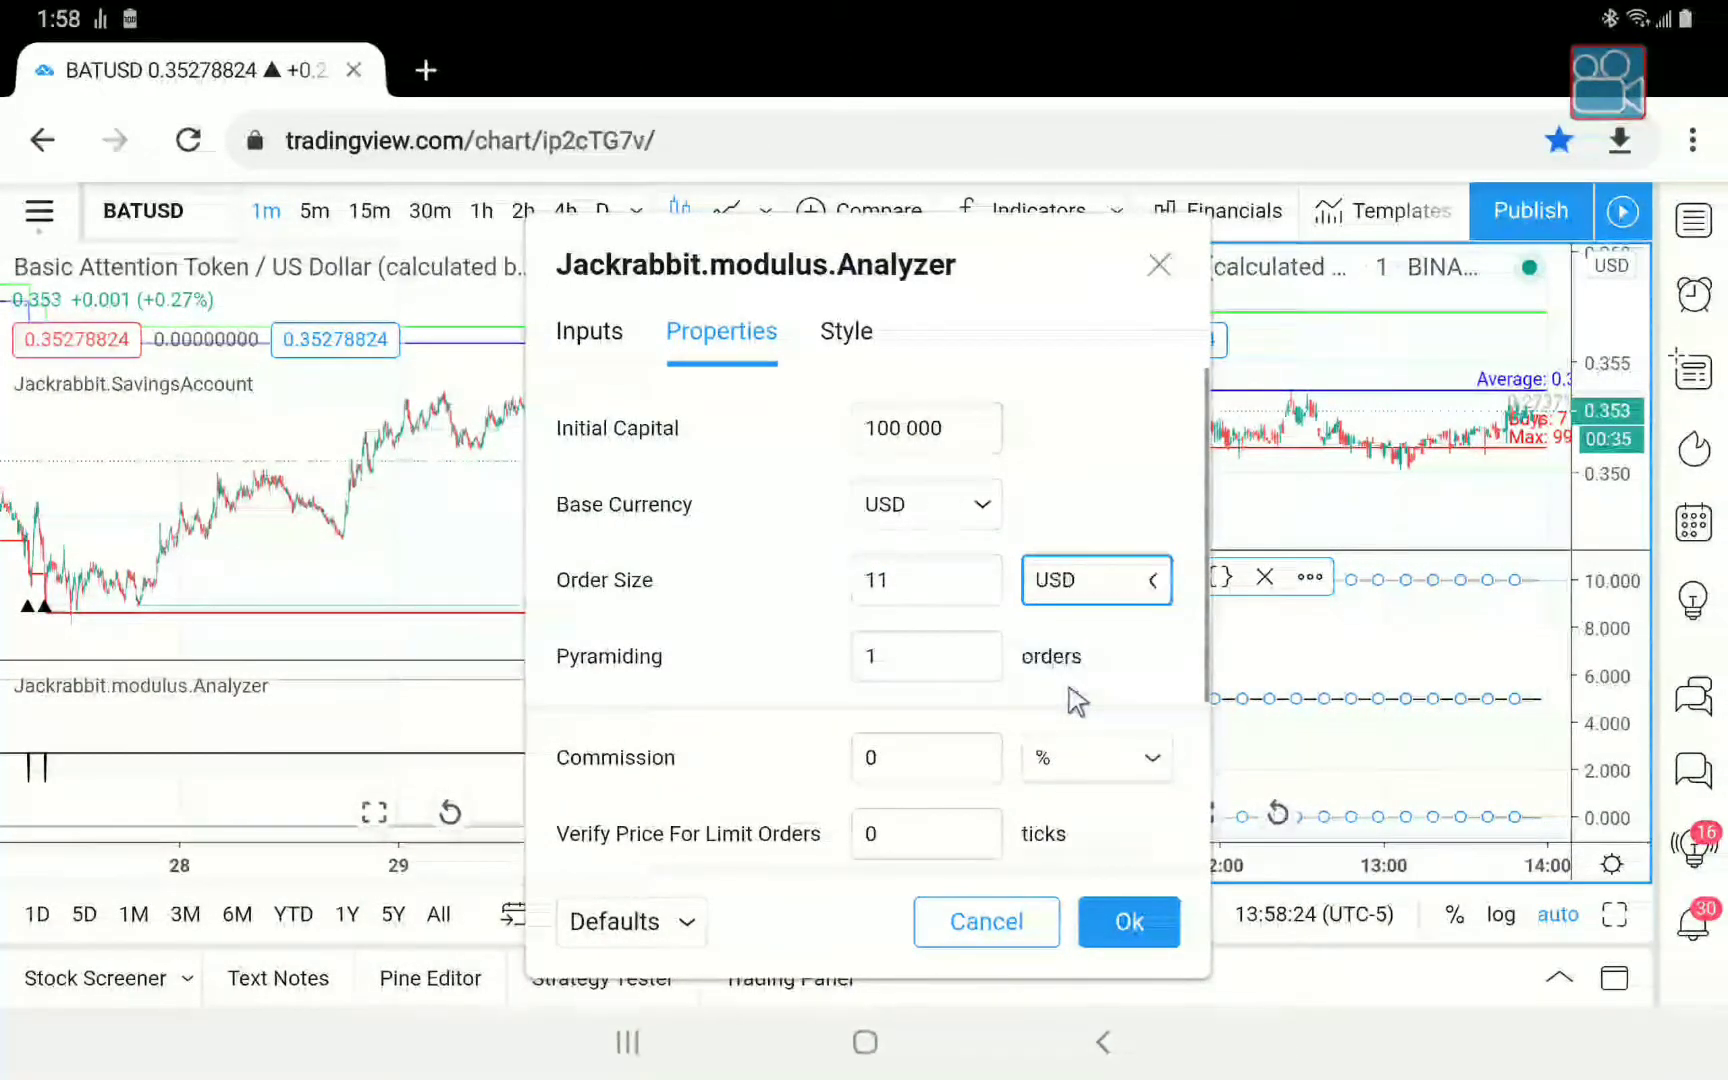
# Set the 1m Analyzer's Commission to 0.1%, enable recalculation After Order is Filled and On Every Tick, and apply the settings.
pyautogui.click(907, 761)
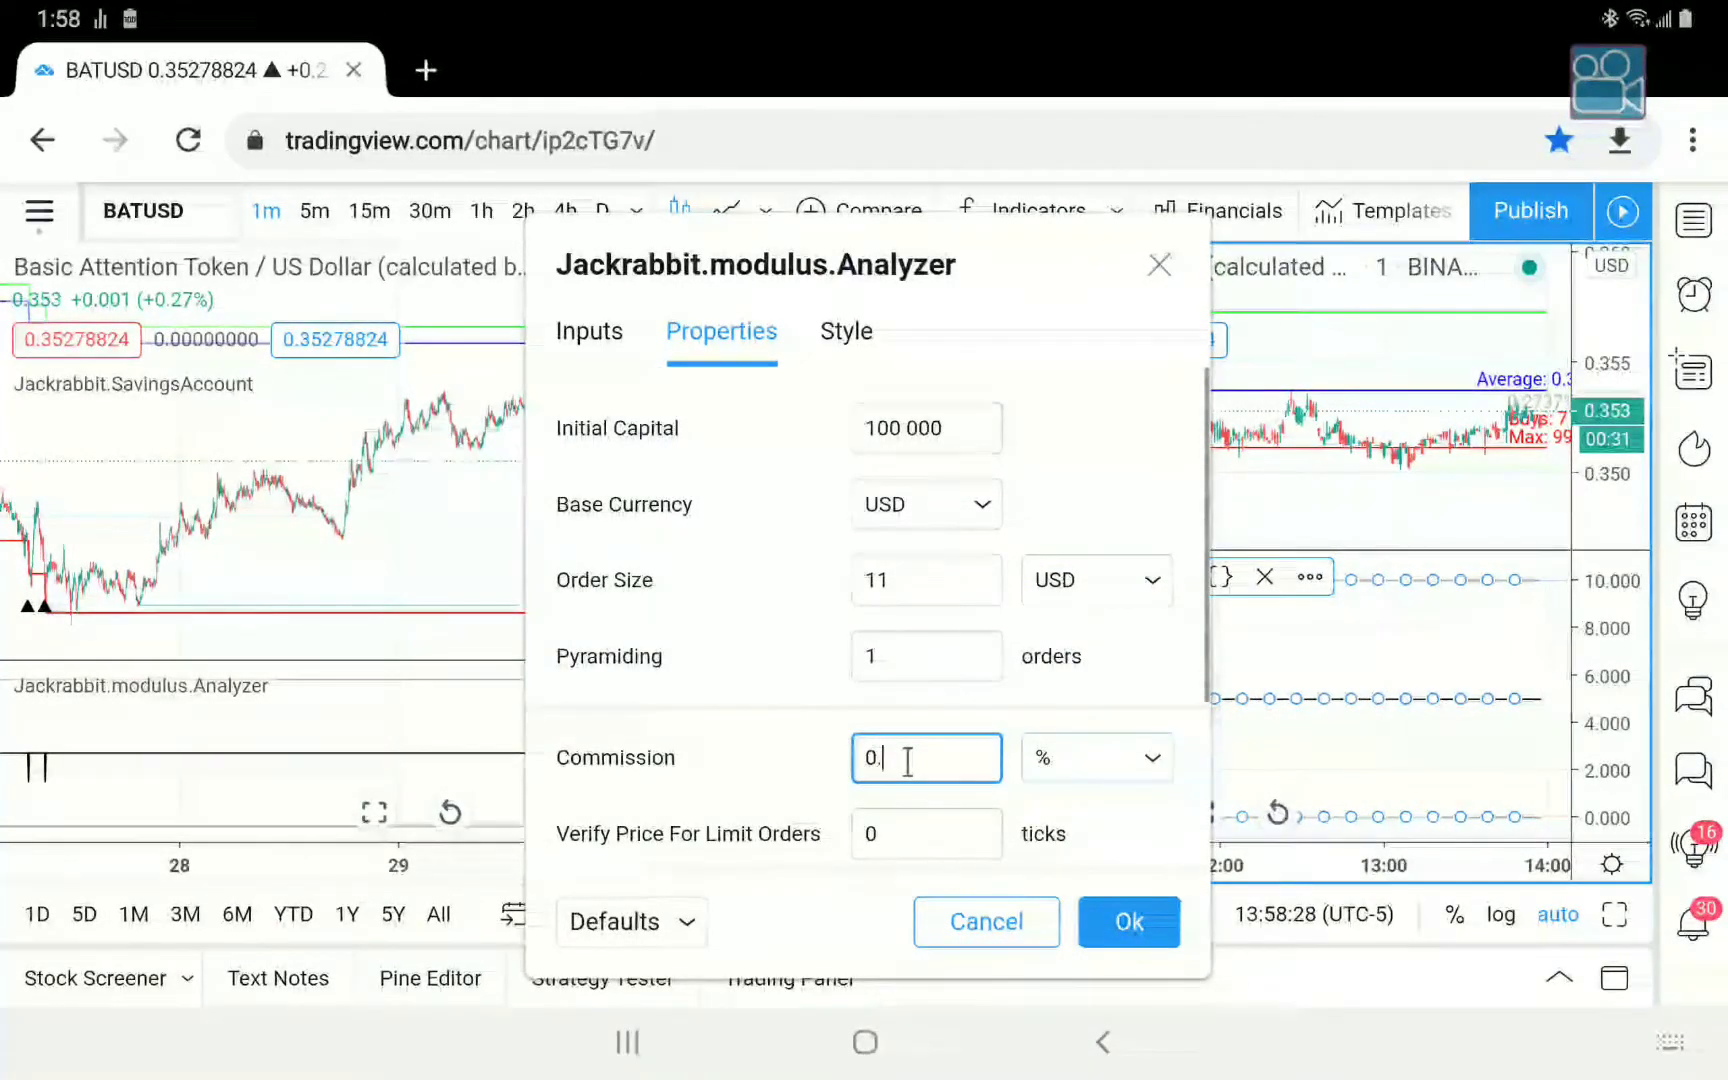
pyautogui.write('.1')
pyautogui.scroll(-3, 907, 761)
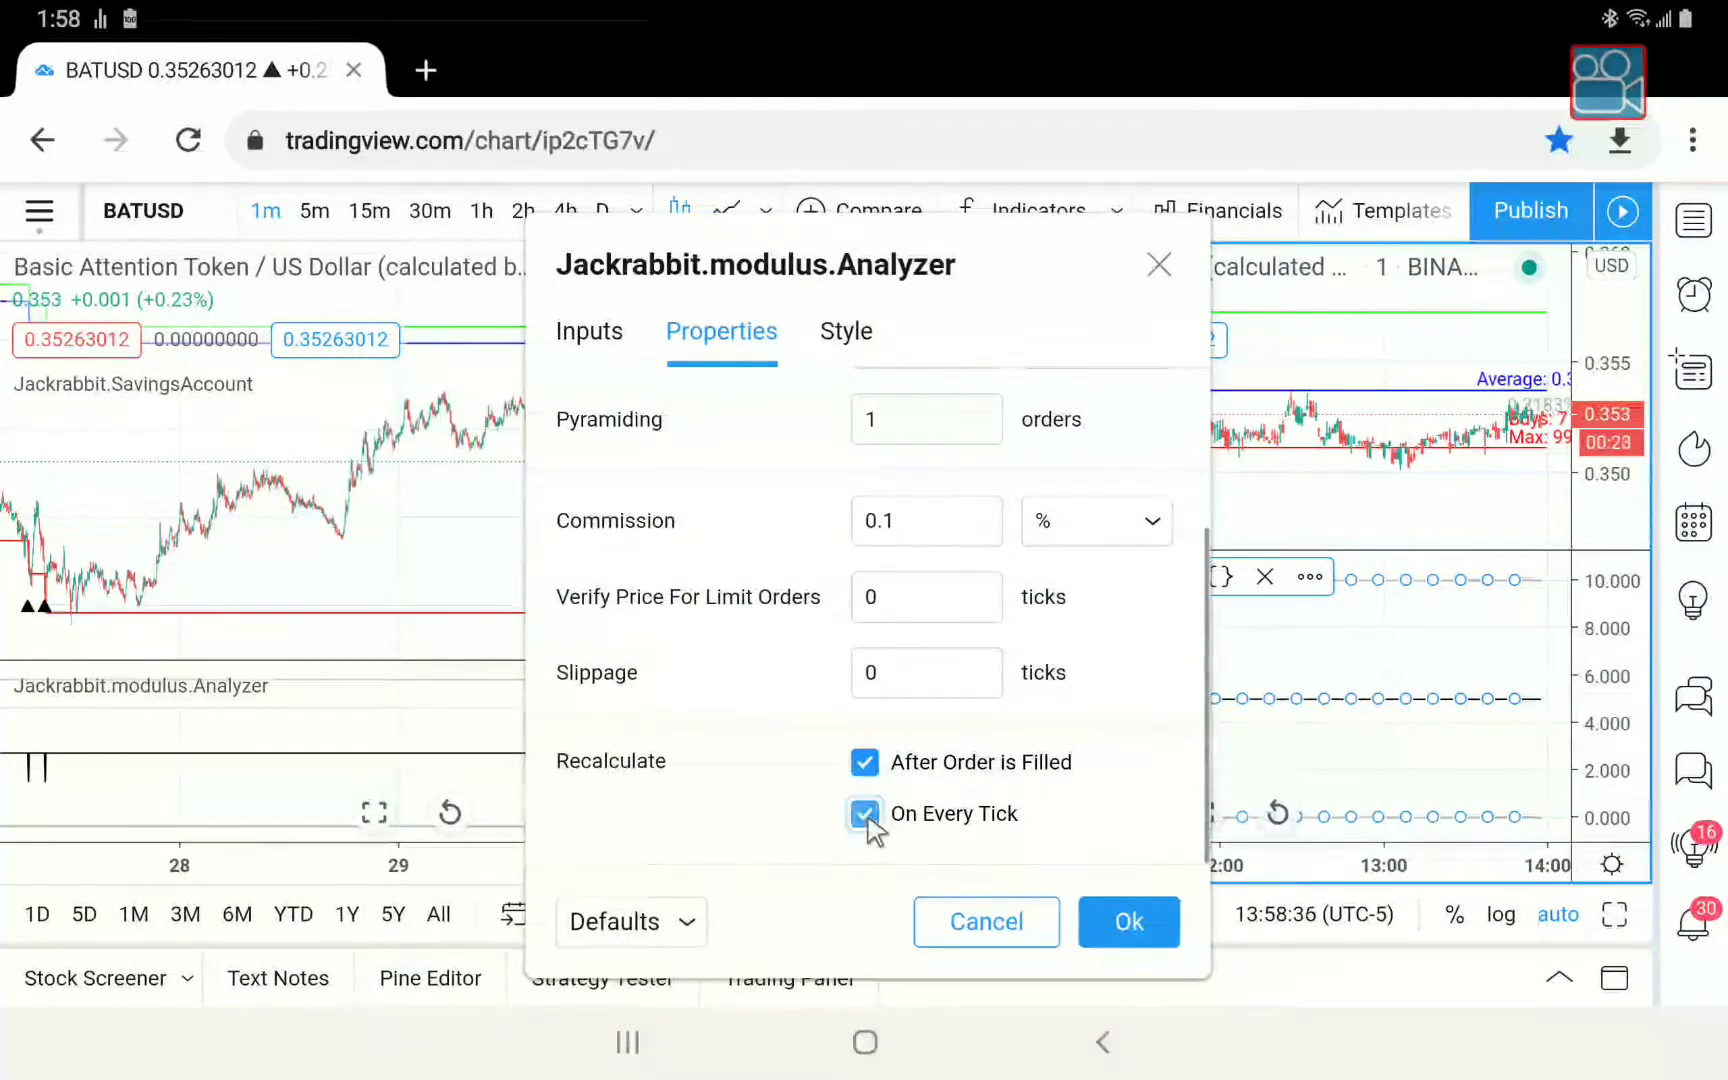
pyautogui.click(1129, 921)
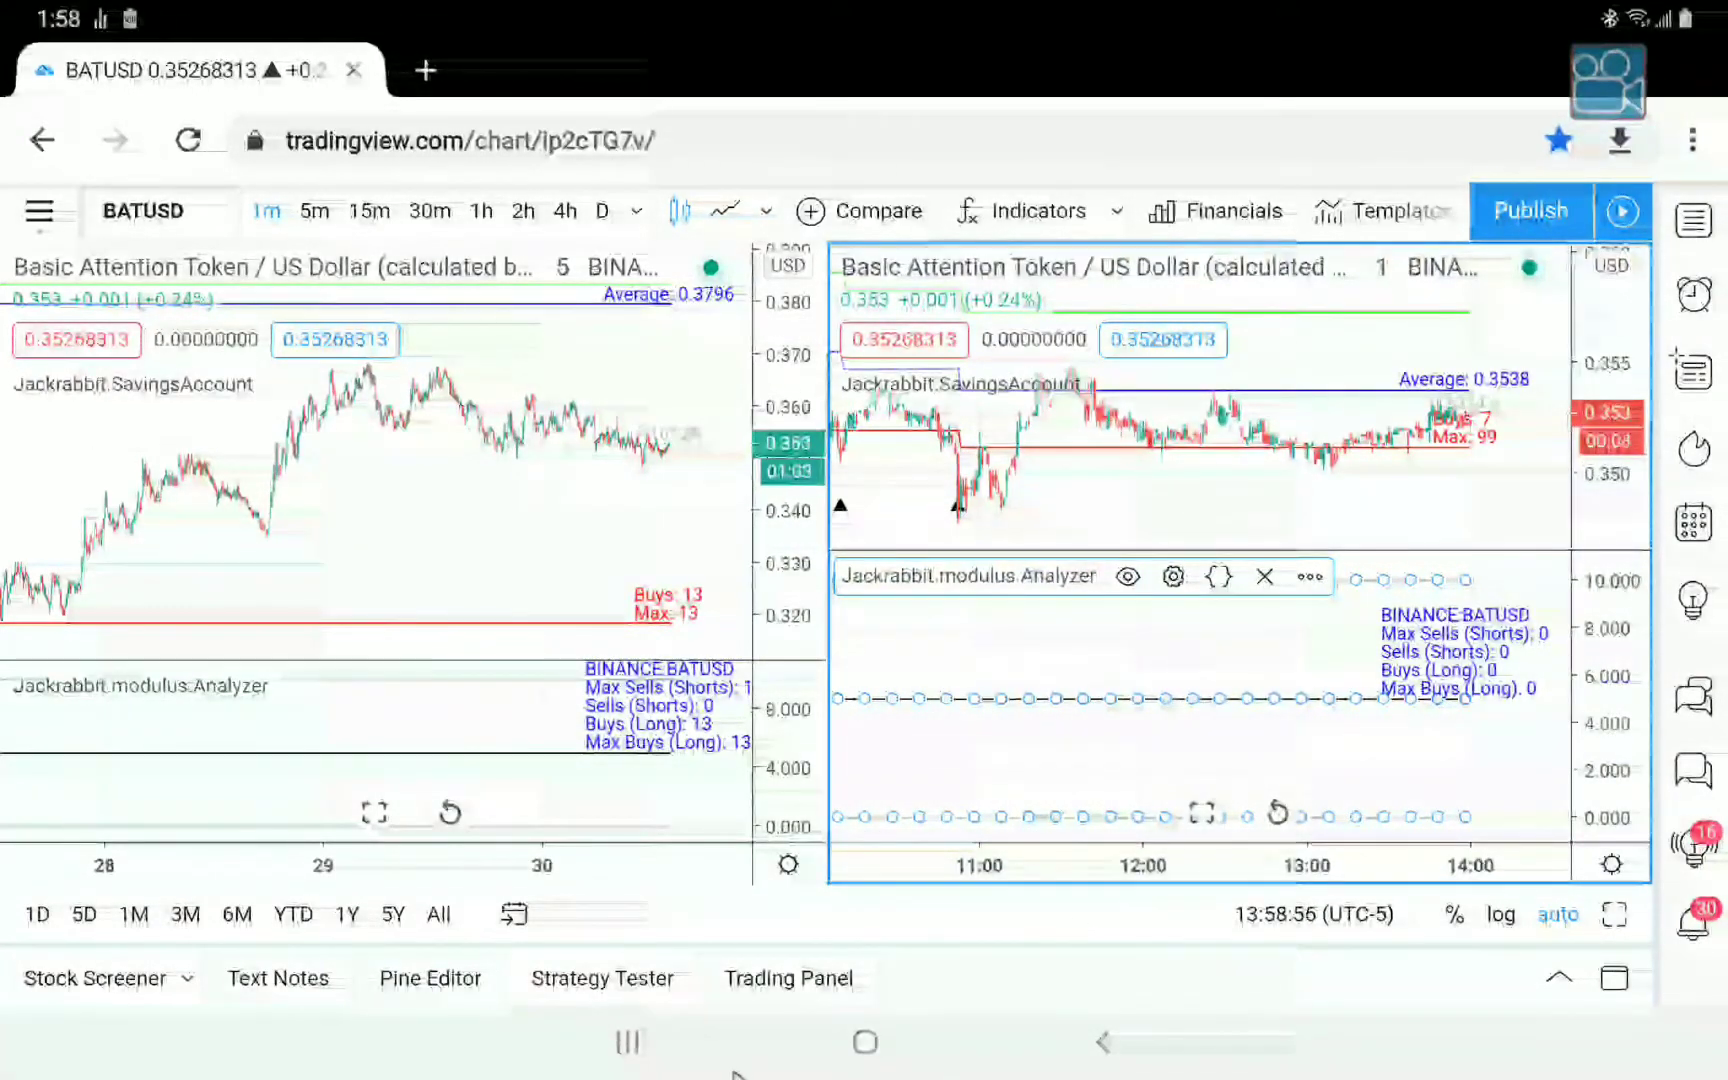
# Show the 5m chart's Strategy Tester overview and shrink its panel so both charts can be seen above it.
pyautogui.click(370, 510)
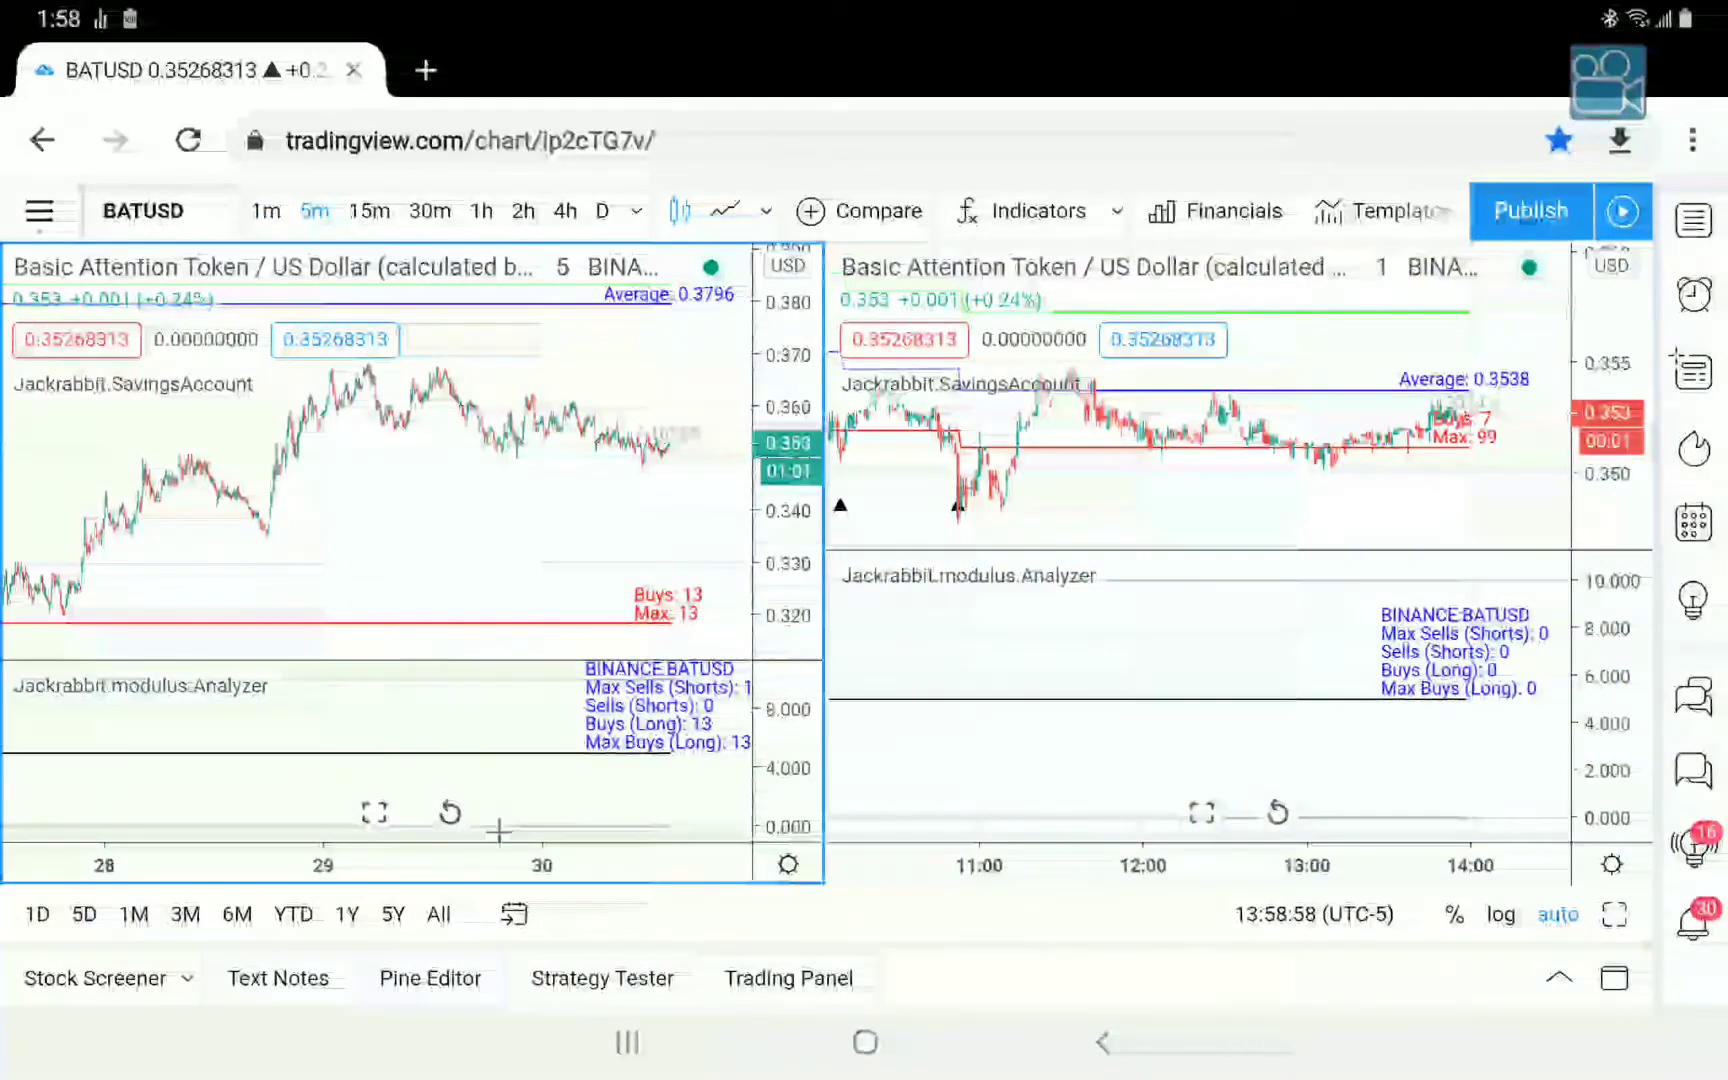
pyautogui.click(617, 978)
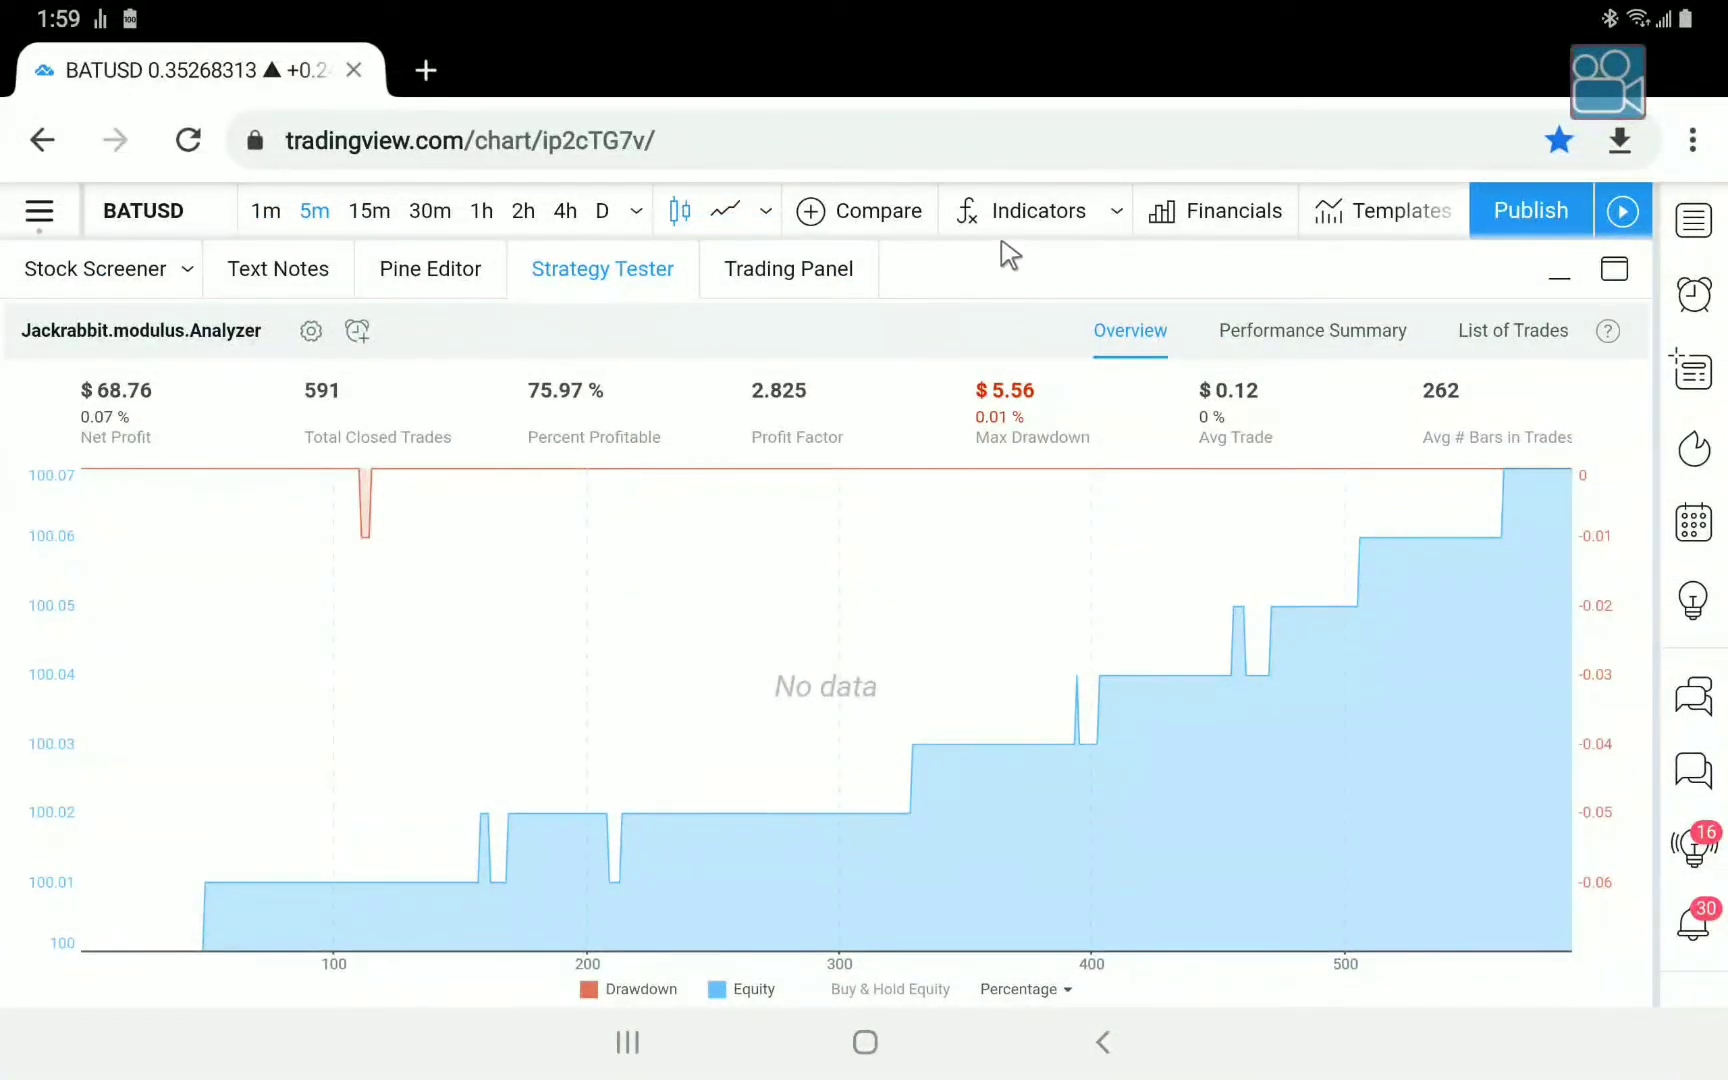
pyautogui.moveTo(1002, 237); pyautogui.dragTo(1033, 743)
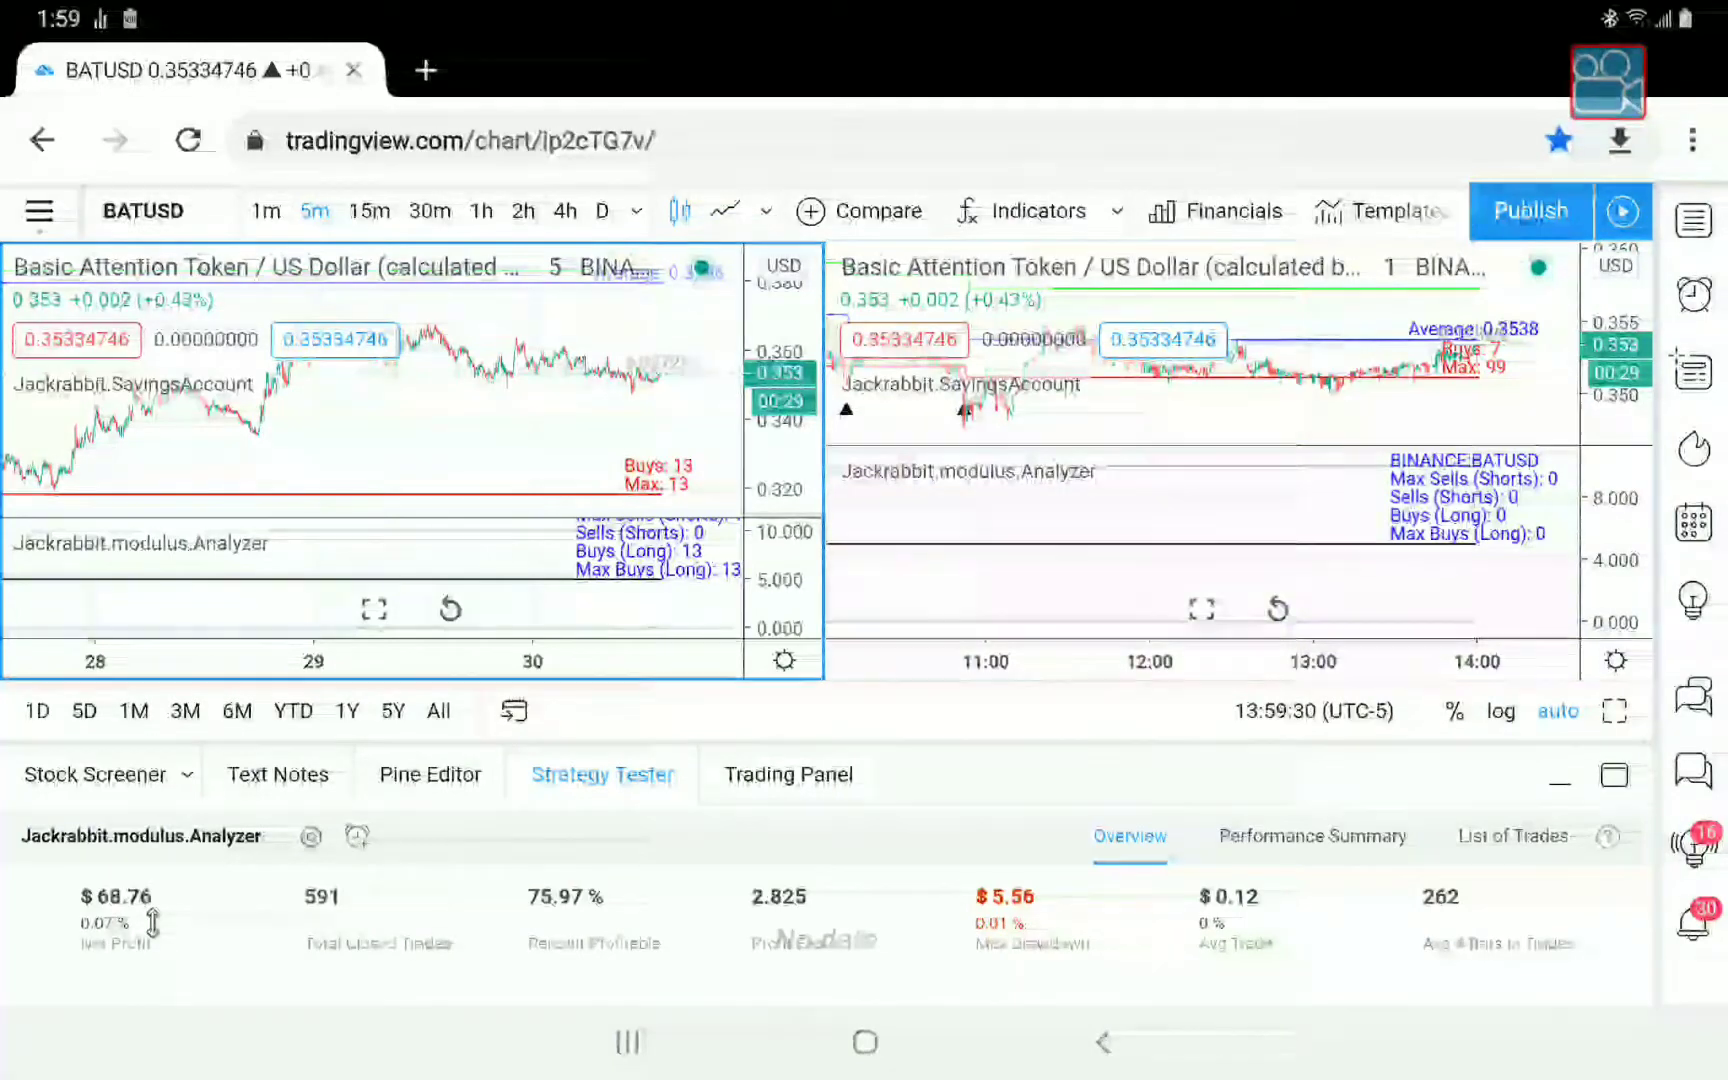
# Set the 1m Analyzer's Signal Source to Jackrabbit.SavingsAccount: Signal Line, apply, and compare the backtest results of the 5m and 1m charts.
pyautogui.click(1059, 592)
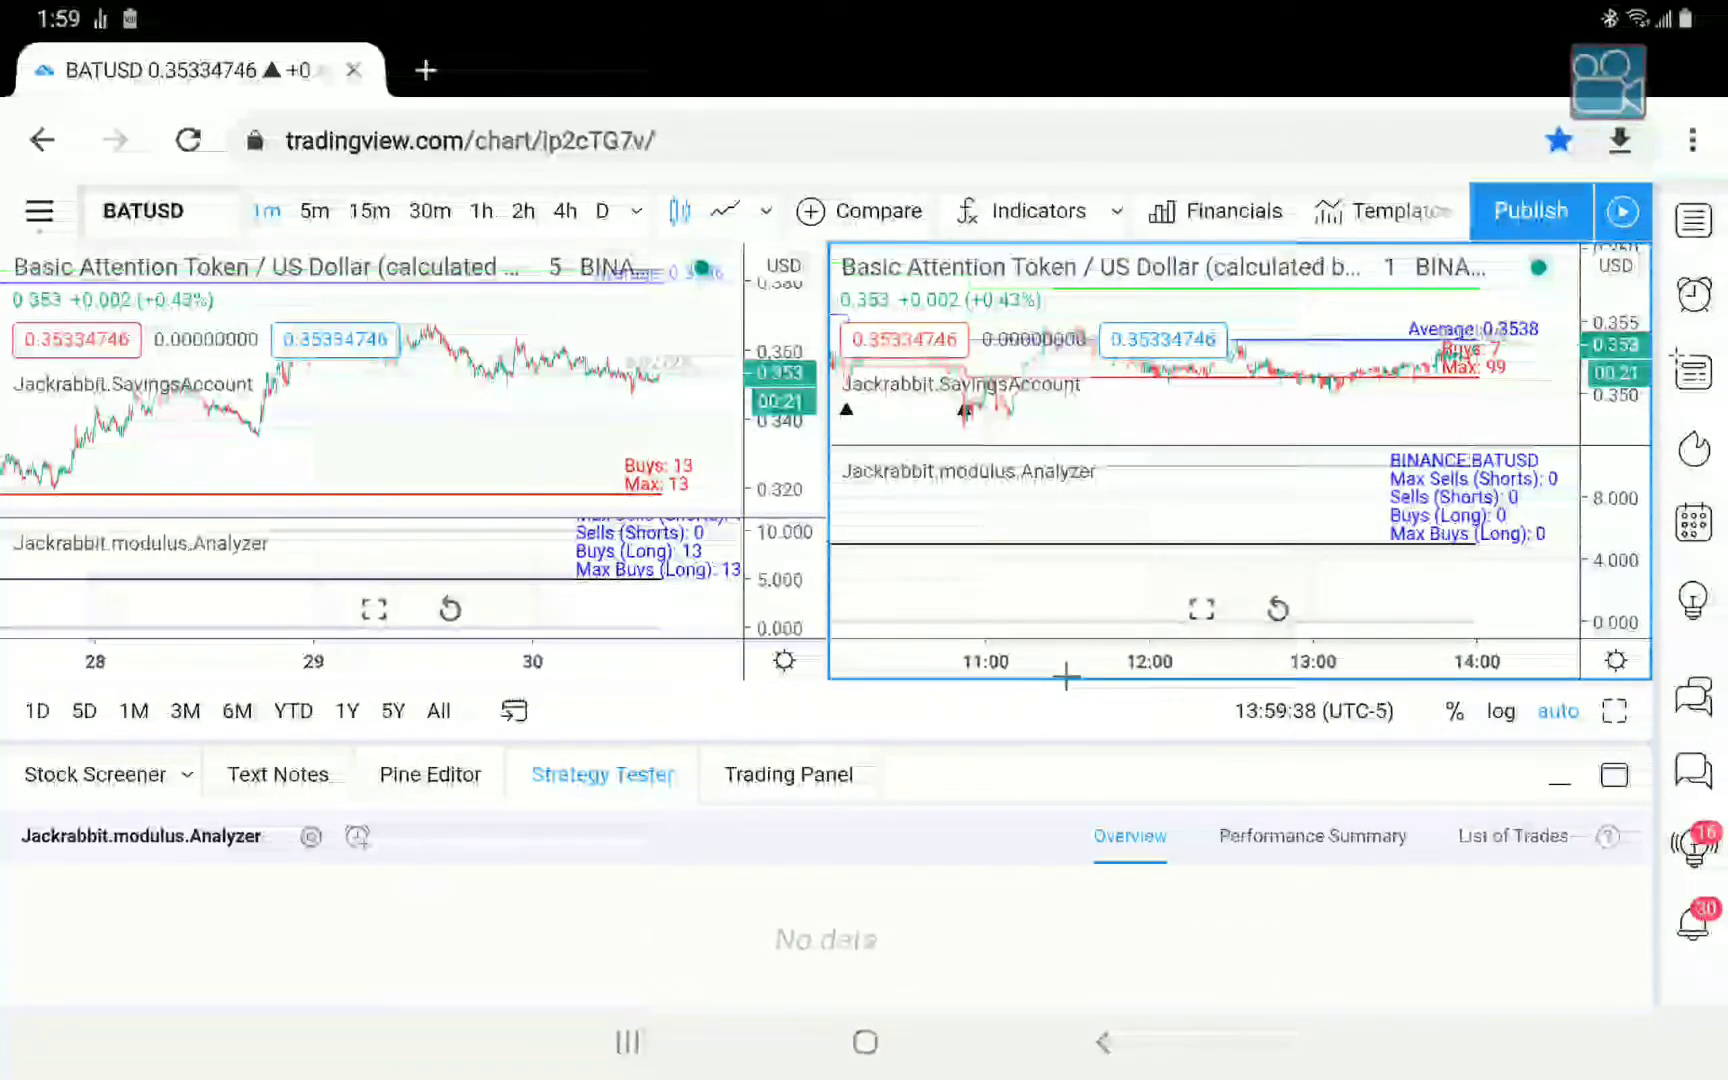
pyautogui.click(1088, 469)
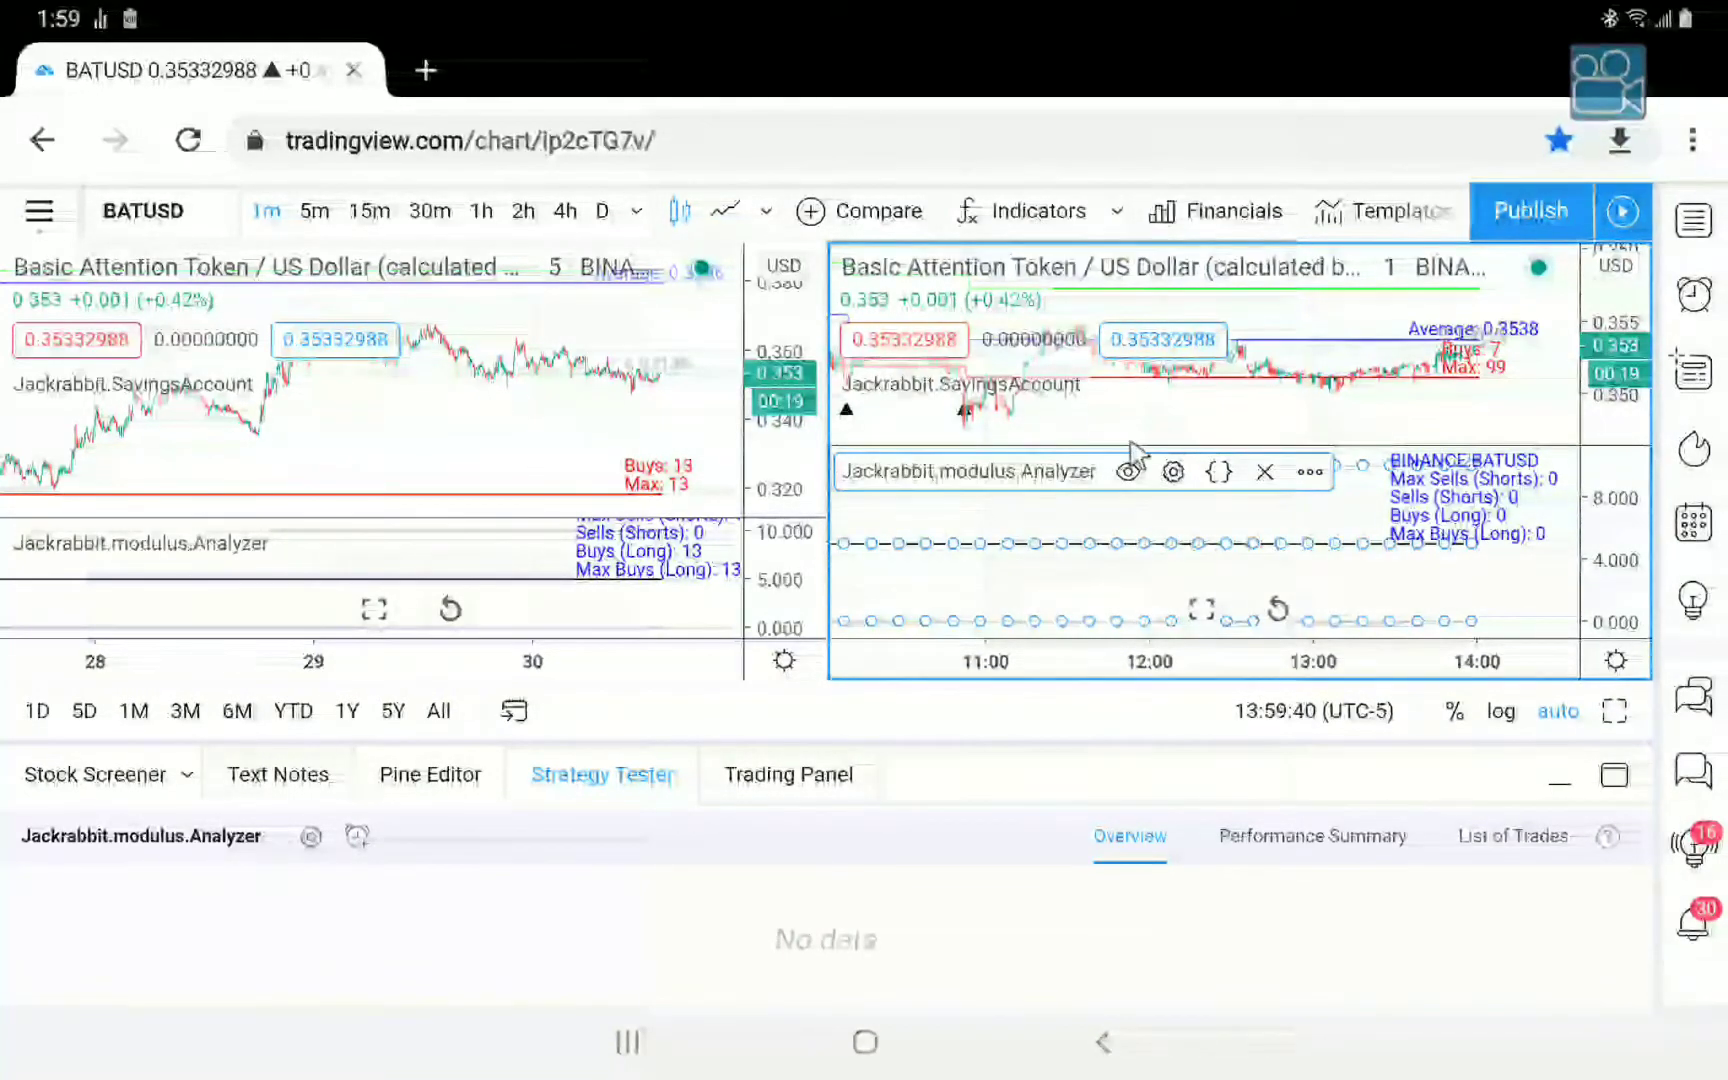
pyautogui.click(1173, 472)
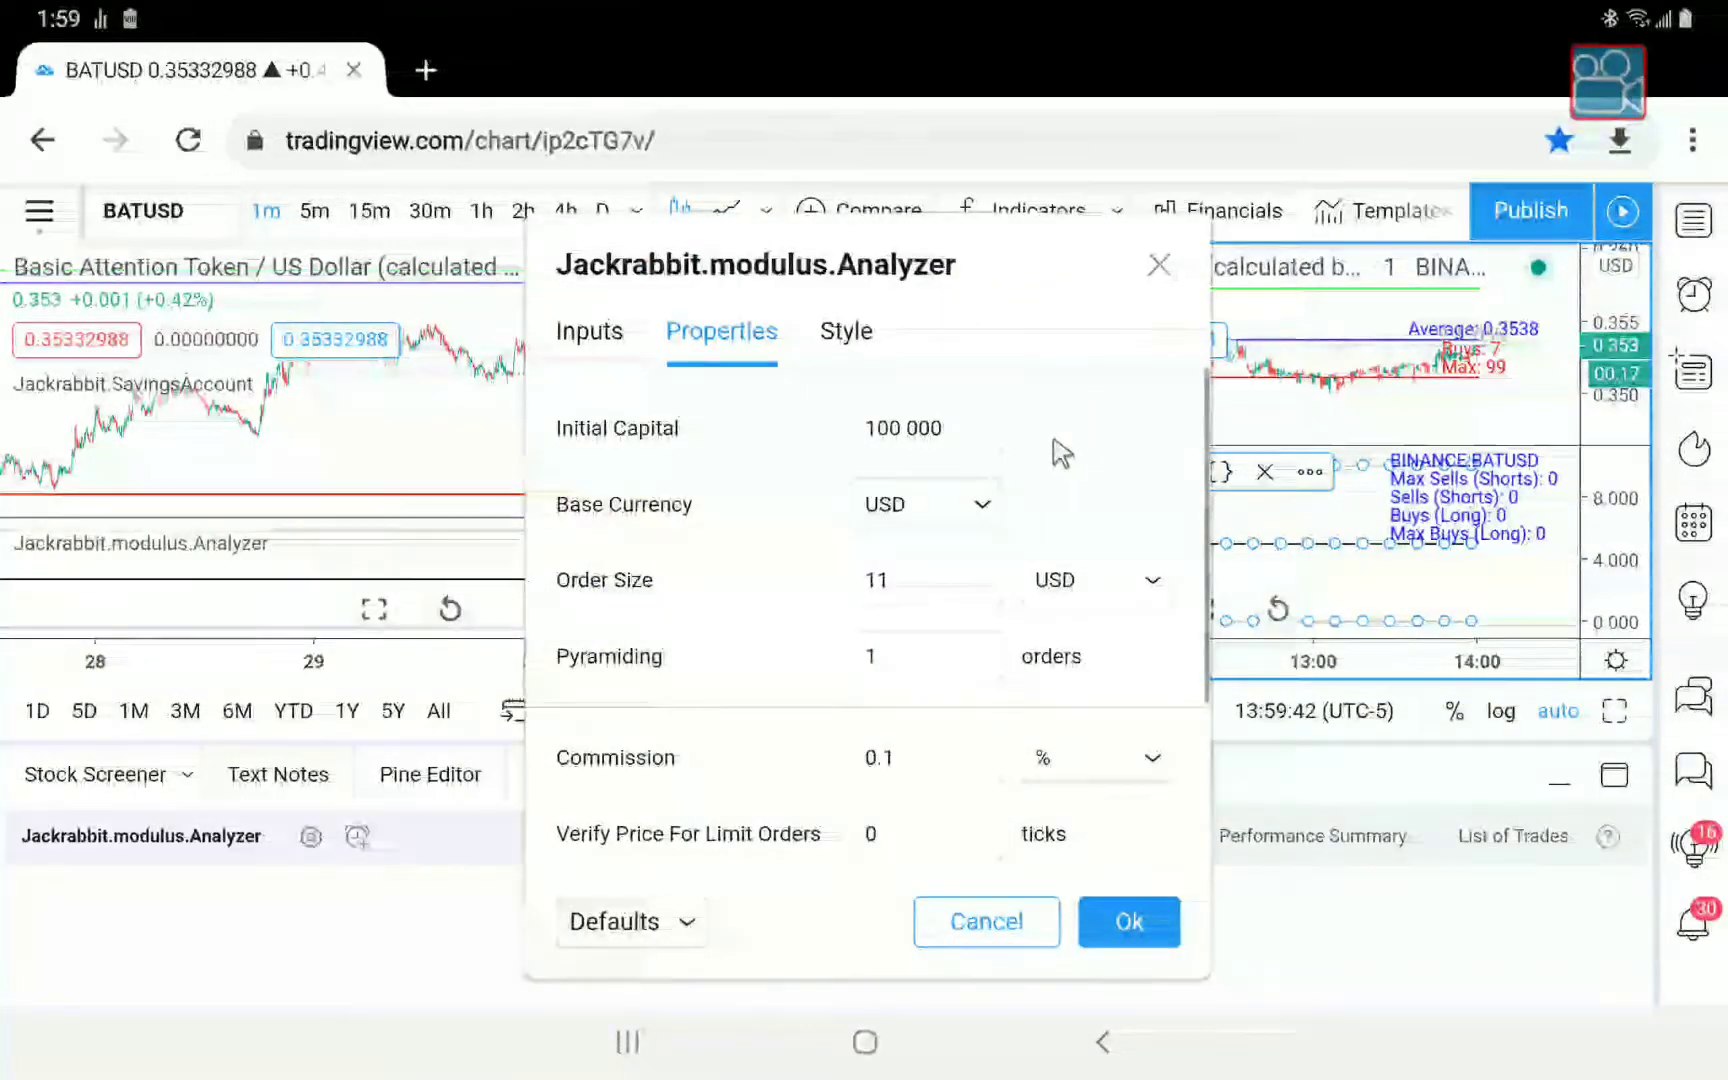
pyautogui.click(609, 333)
pyautogui.click(860, 440)
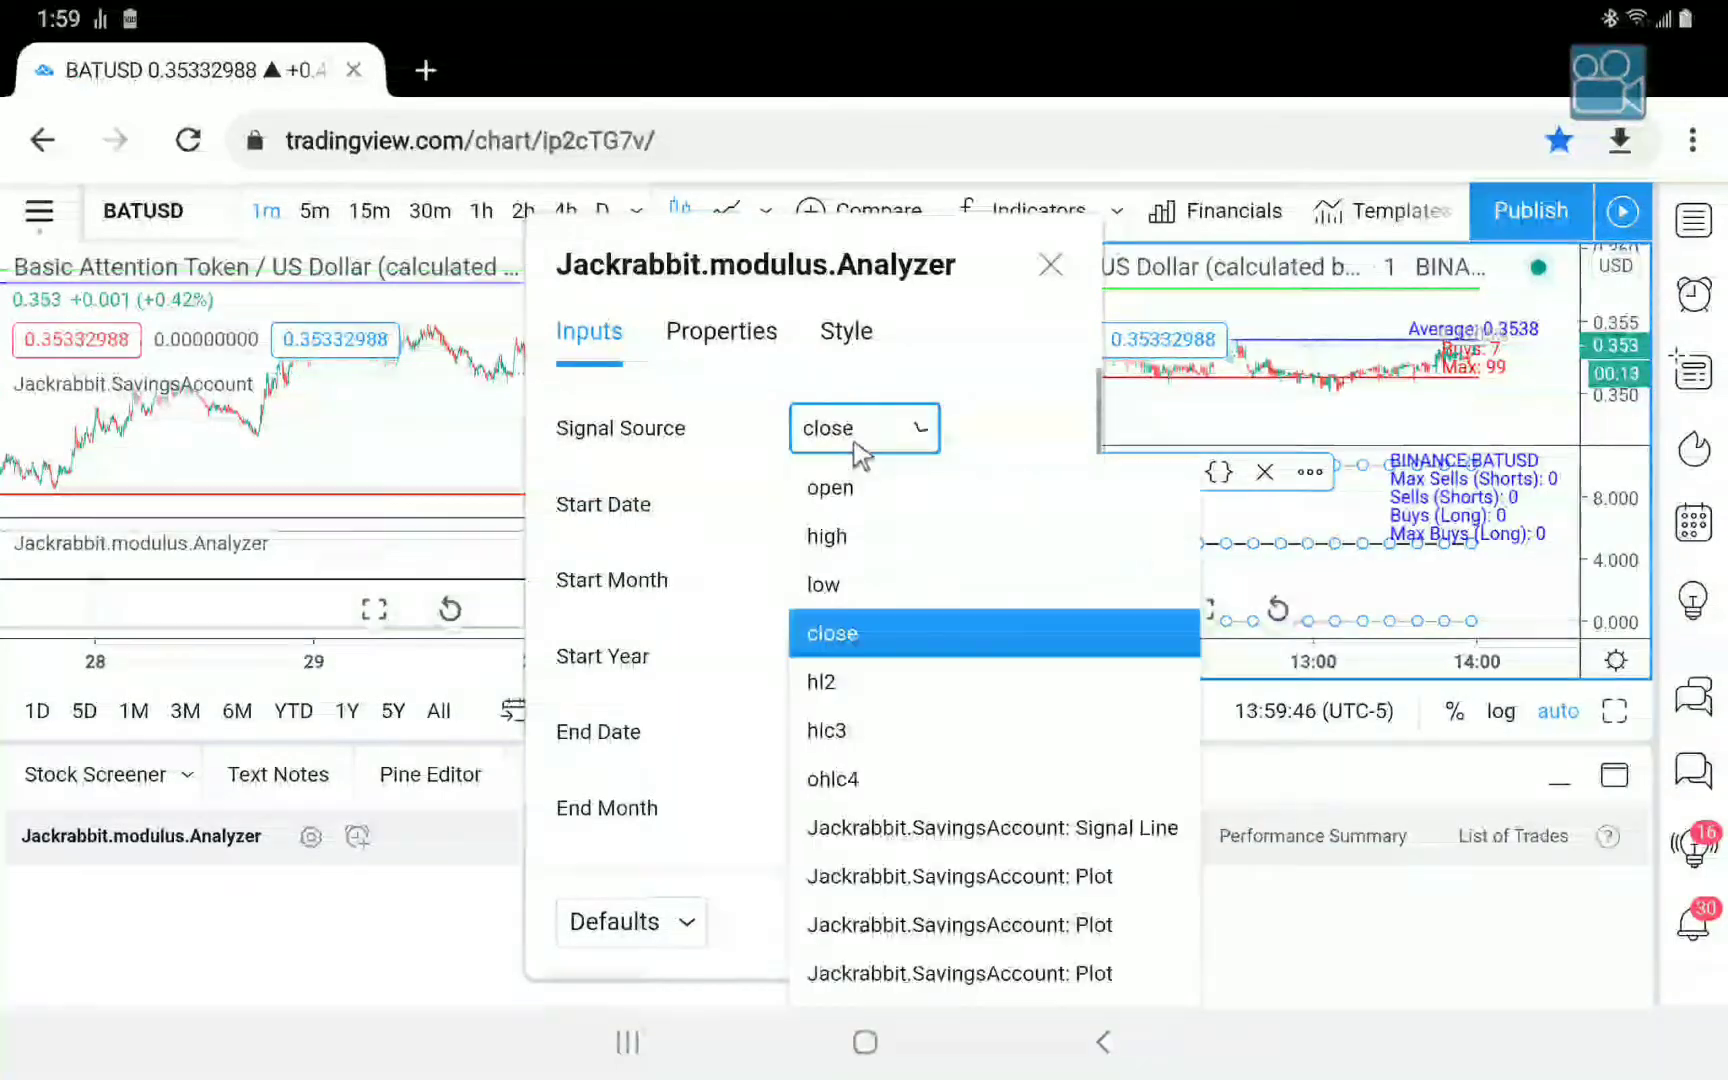
pyautogui.click(995, 830)
pyautogui.click(1021, 921)
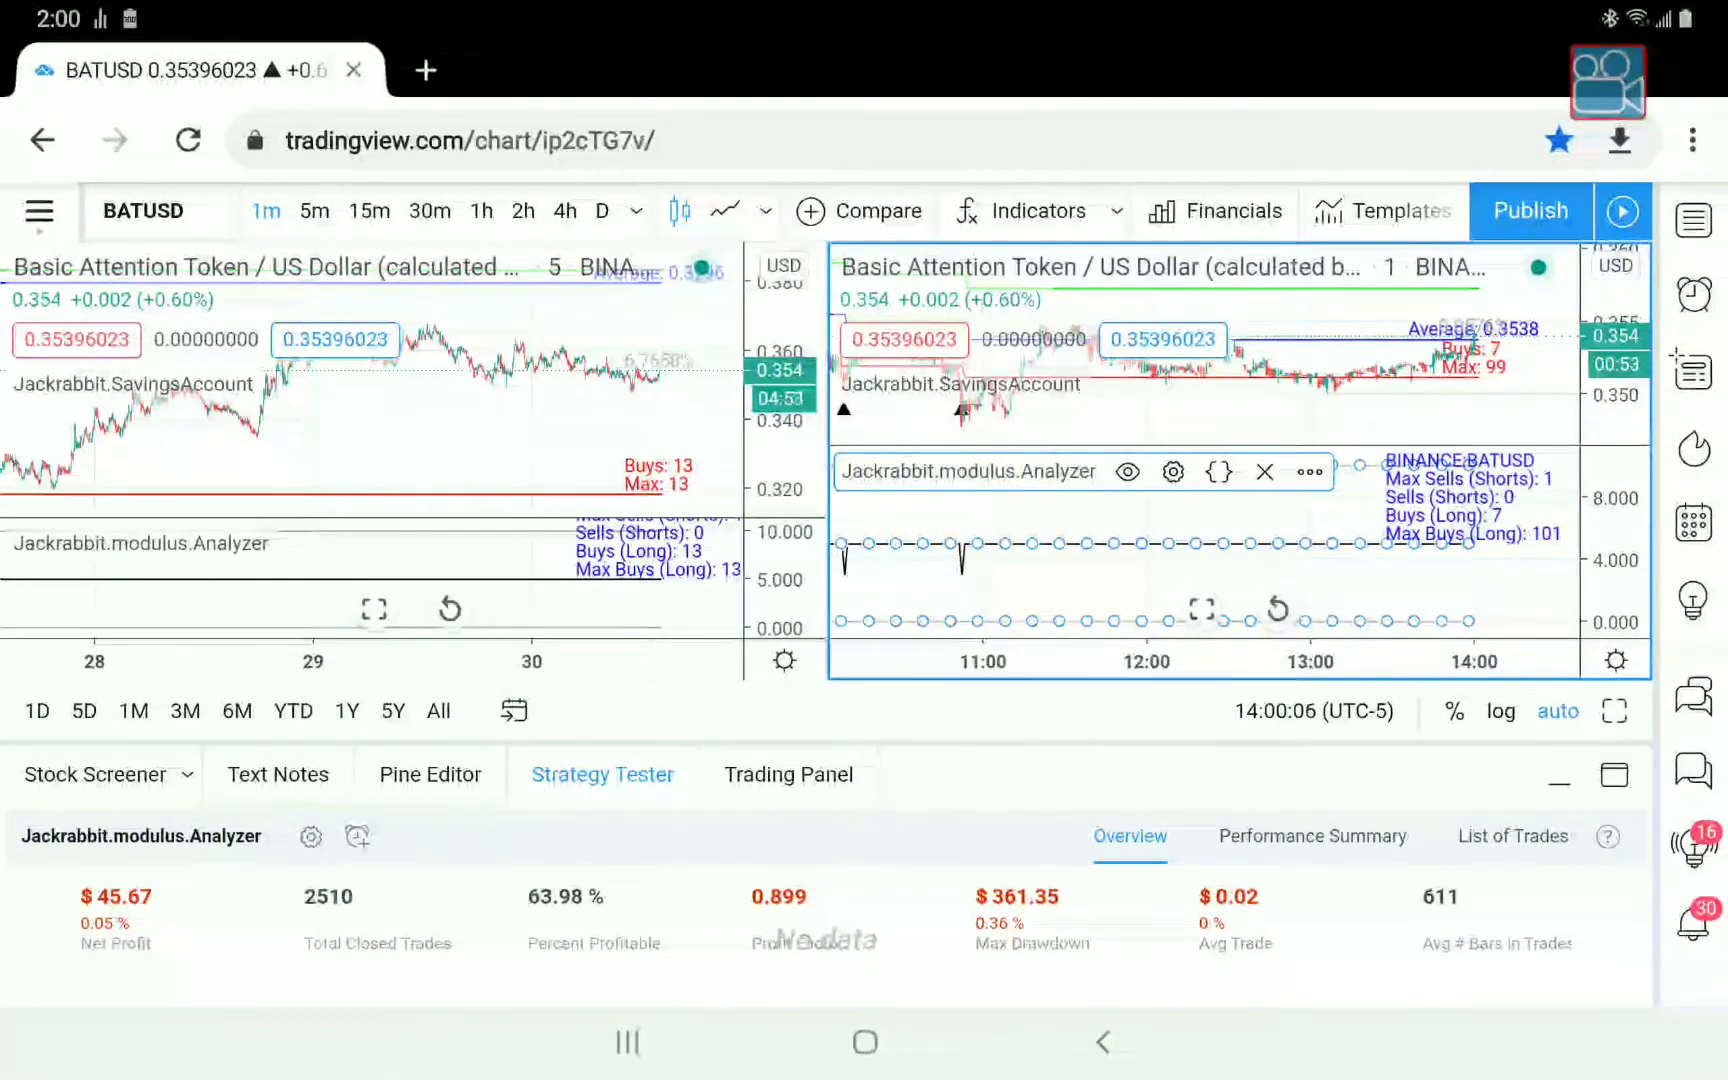
pyautogui.click(426, 444)
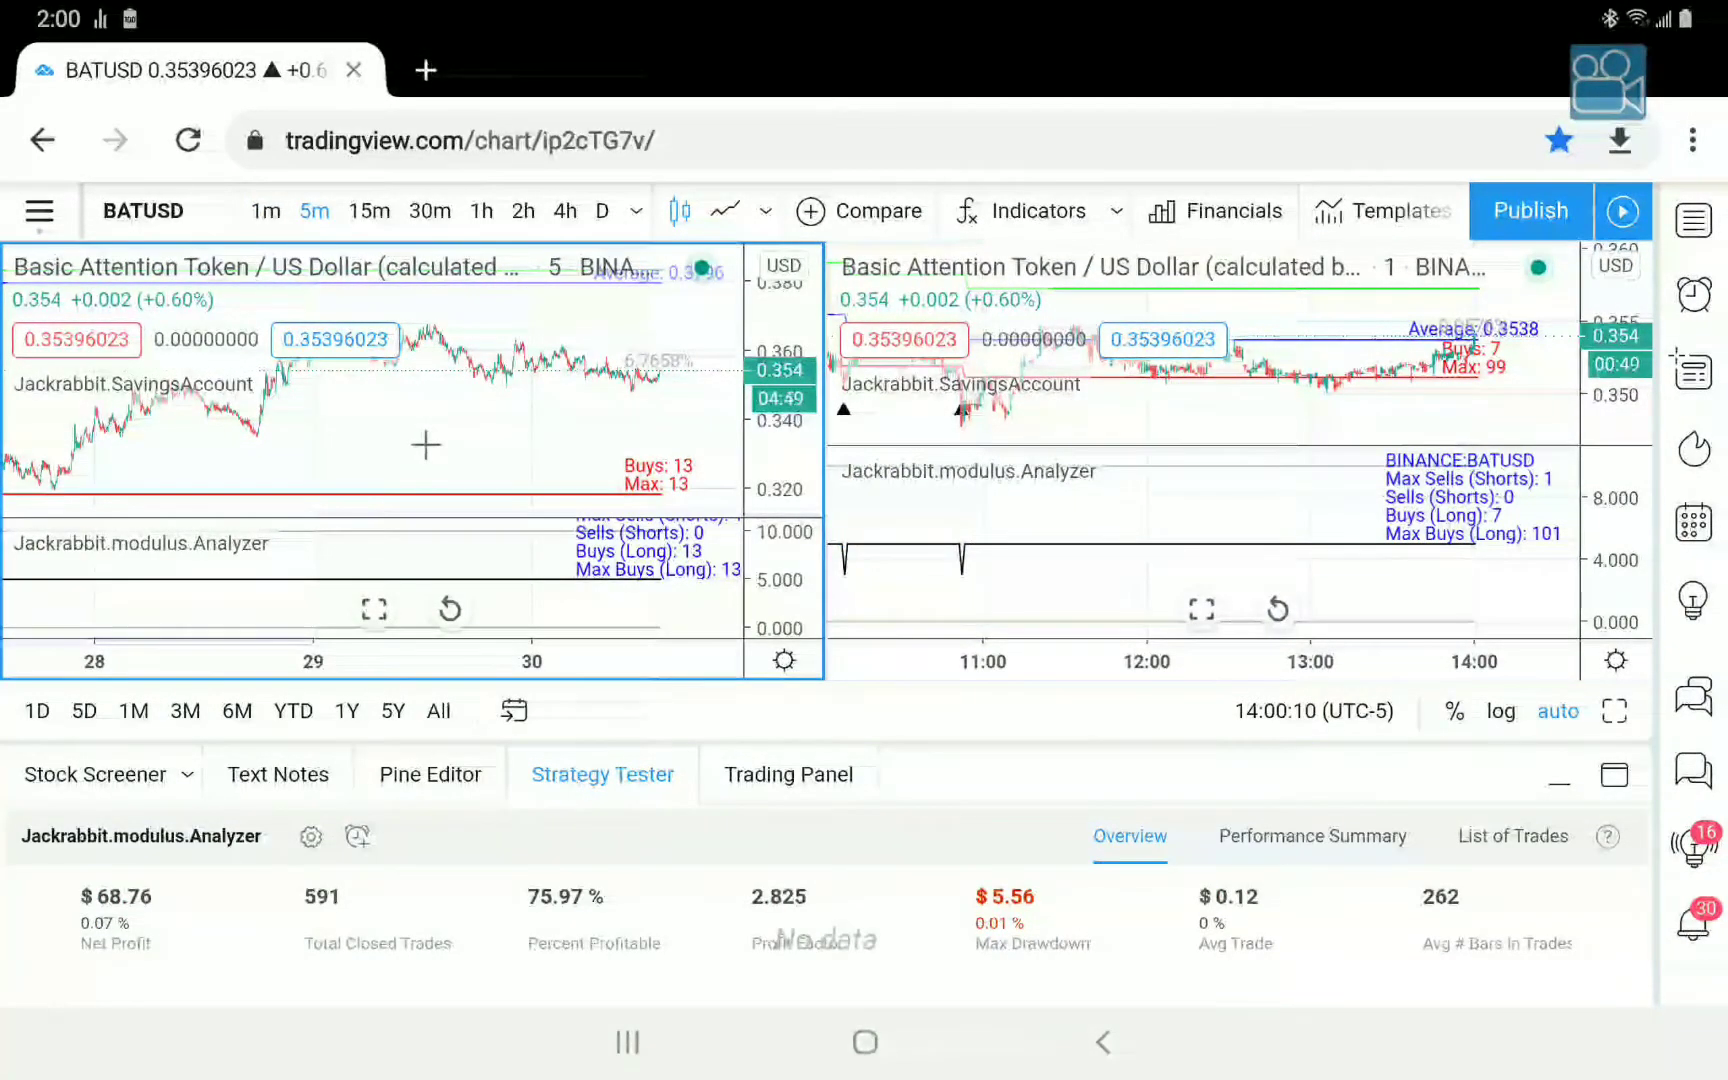
pyautogui.click(1239, 421)
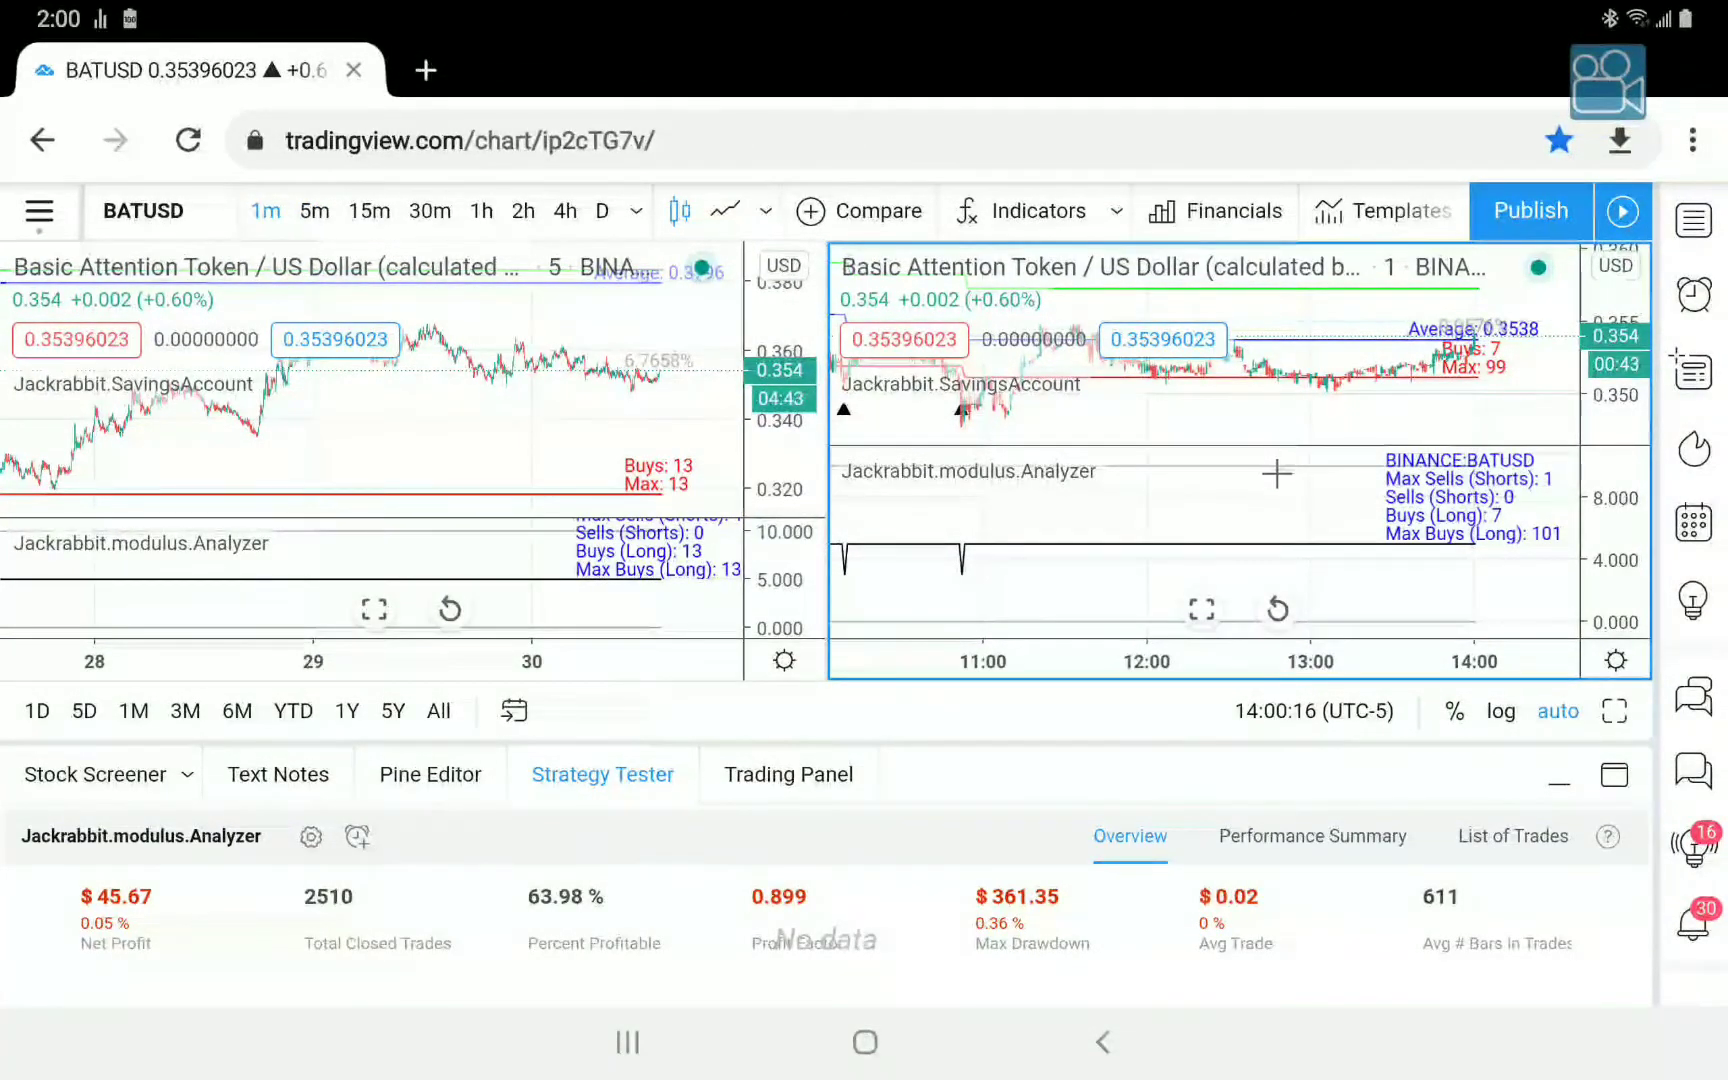
# In the 1m chart's Jackrabbit.SavingsAccount settings, try Exit Point 2, replace it with 0 to disable it, and apply.
pyautogui.click(1050, 388)
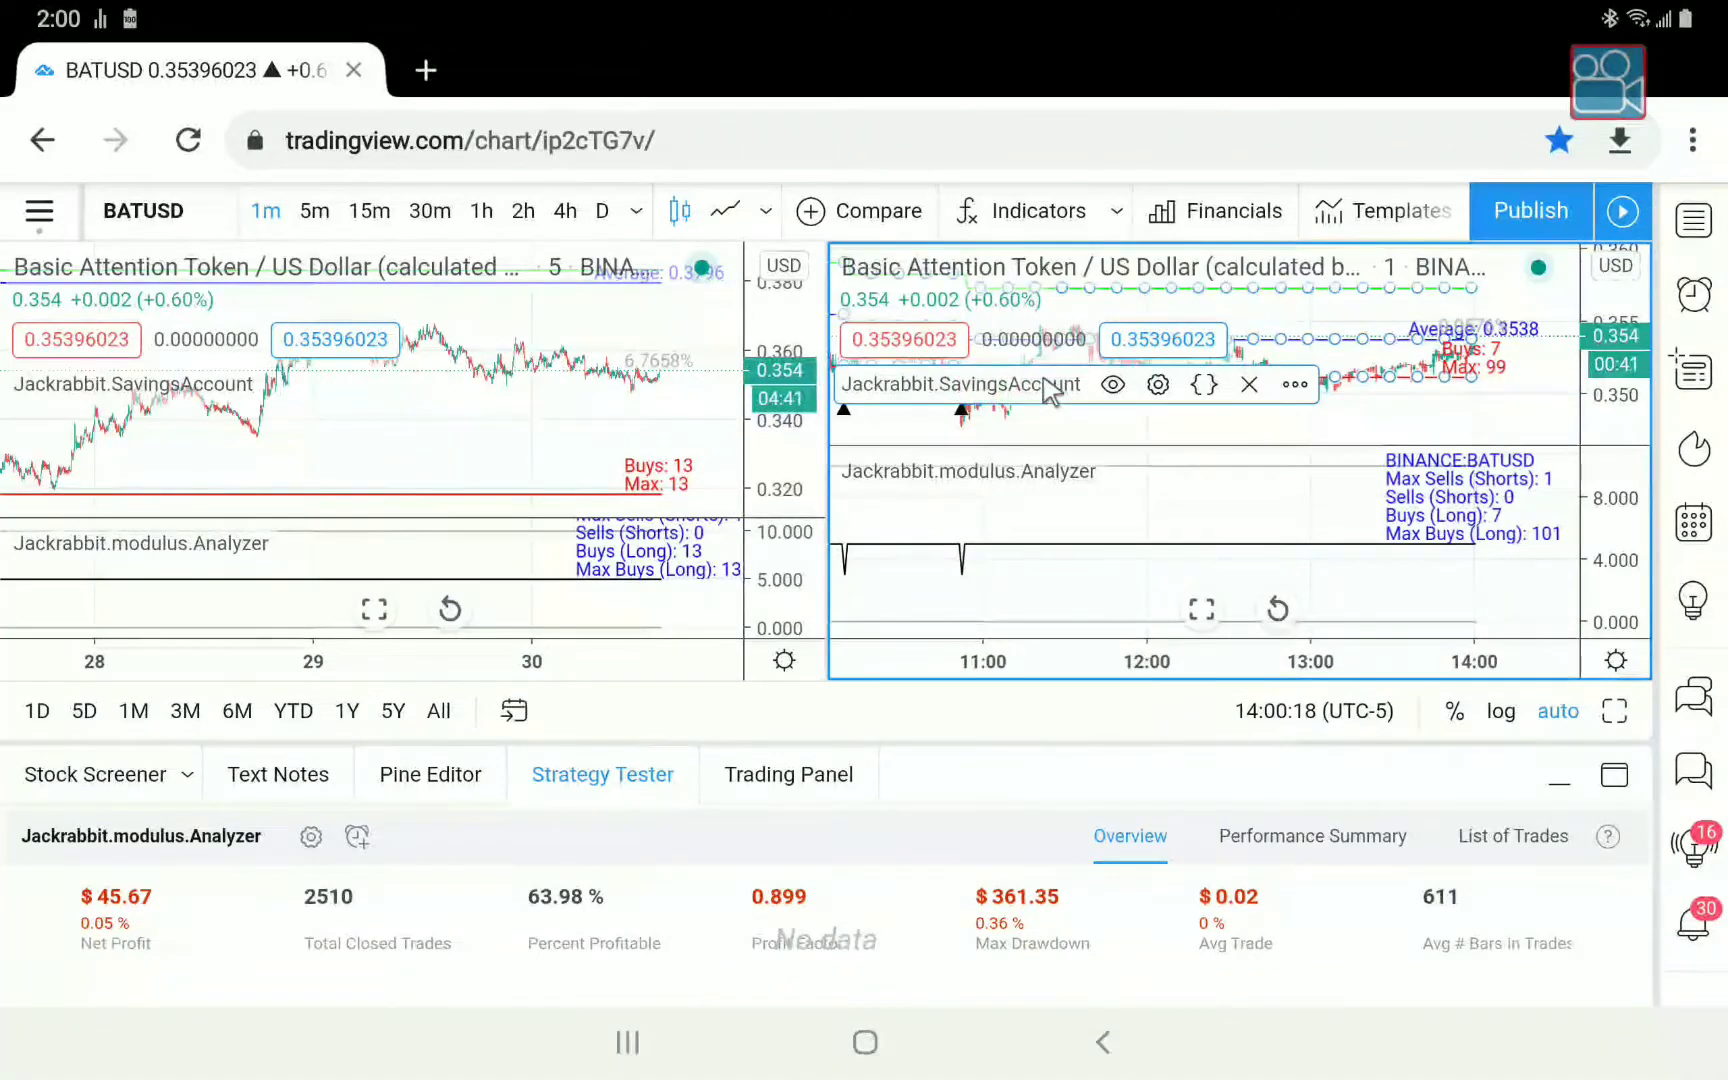
pyautogui.click(1158, 386)
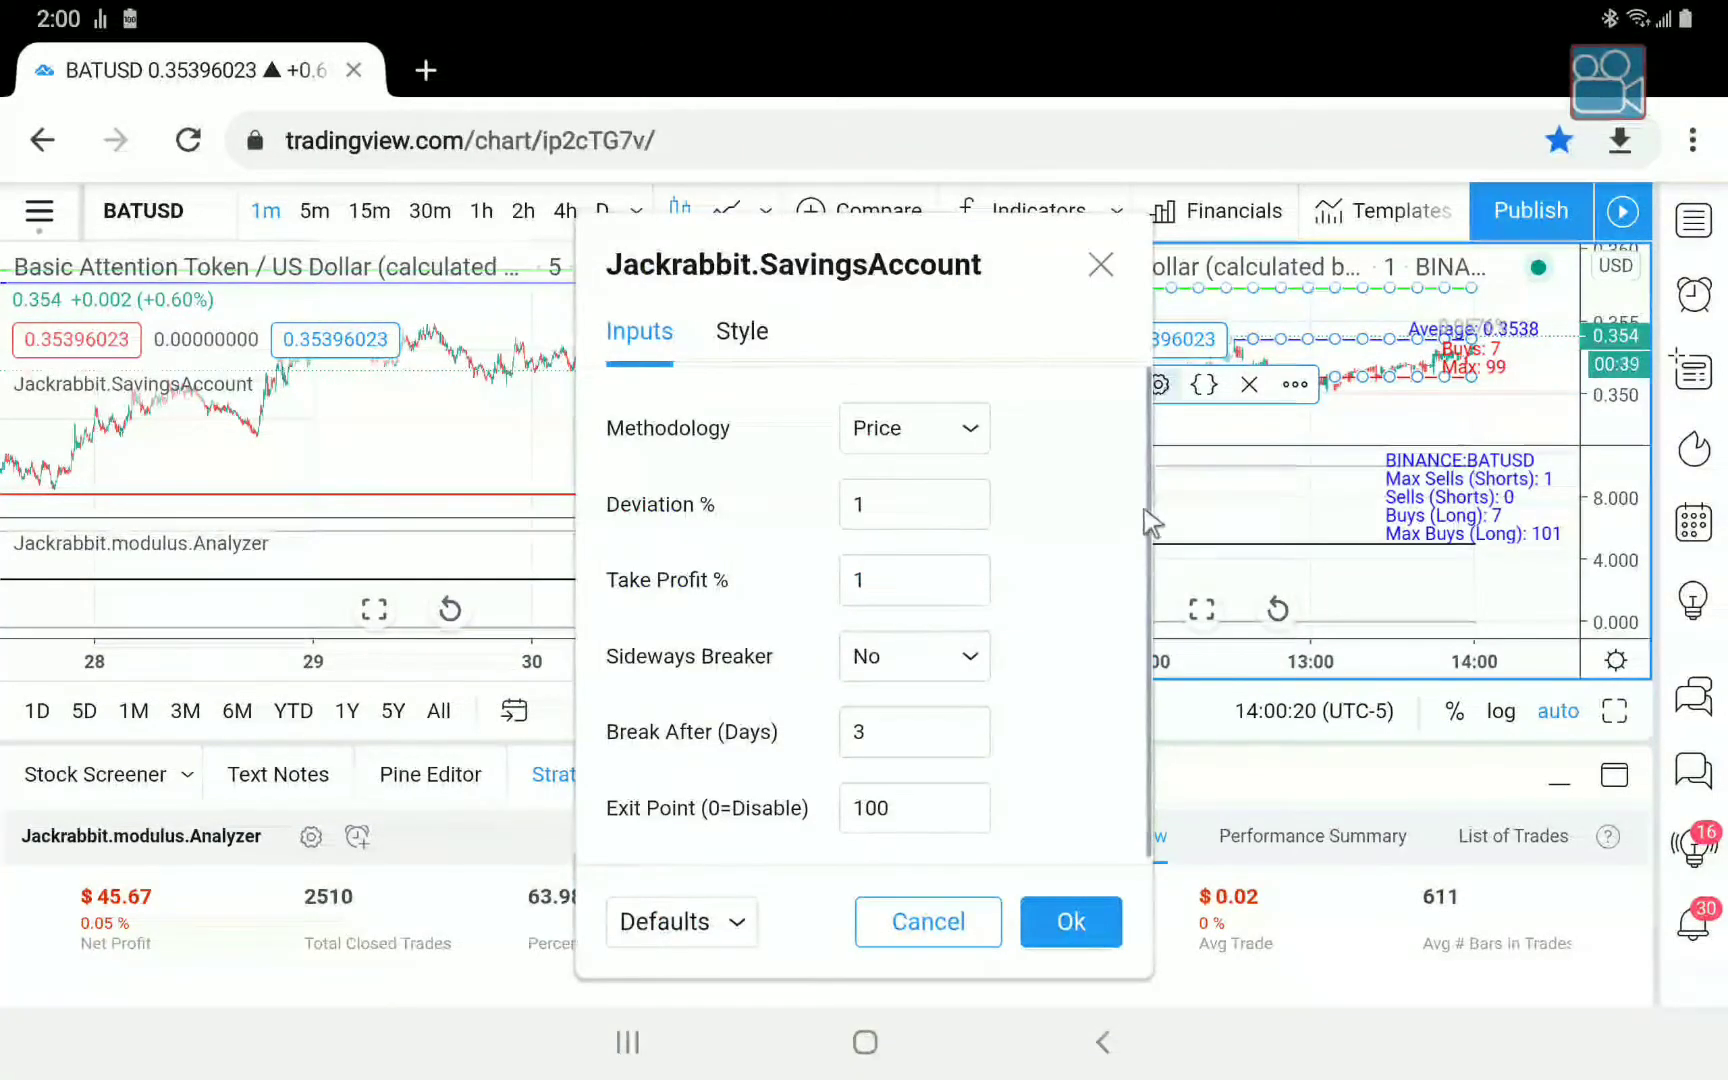
pyautogui.click(914, 812)
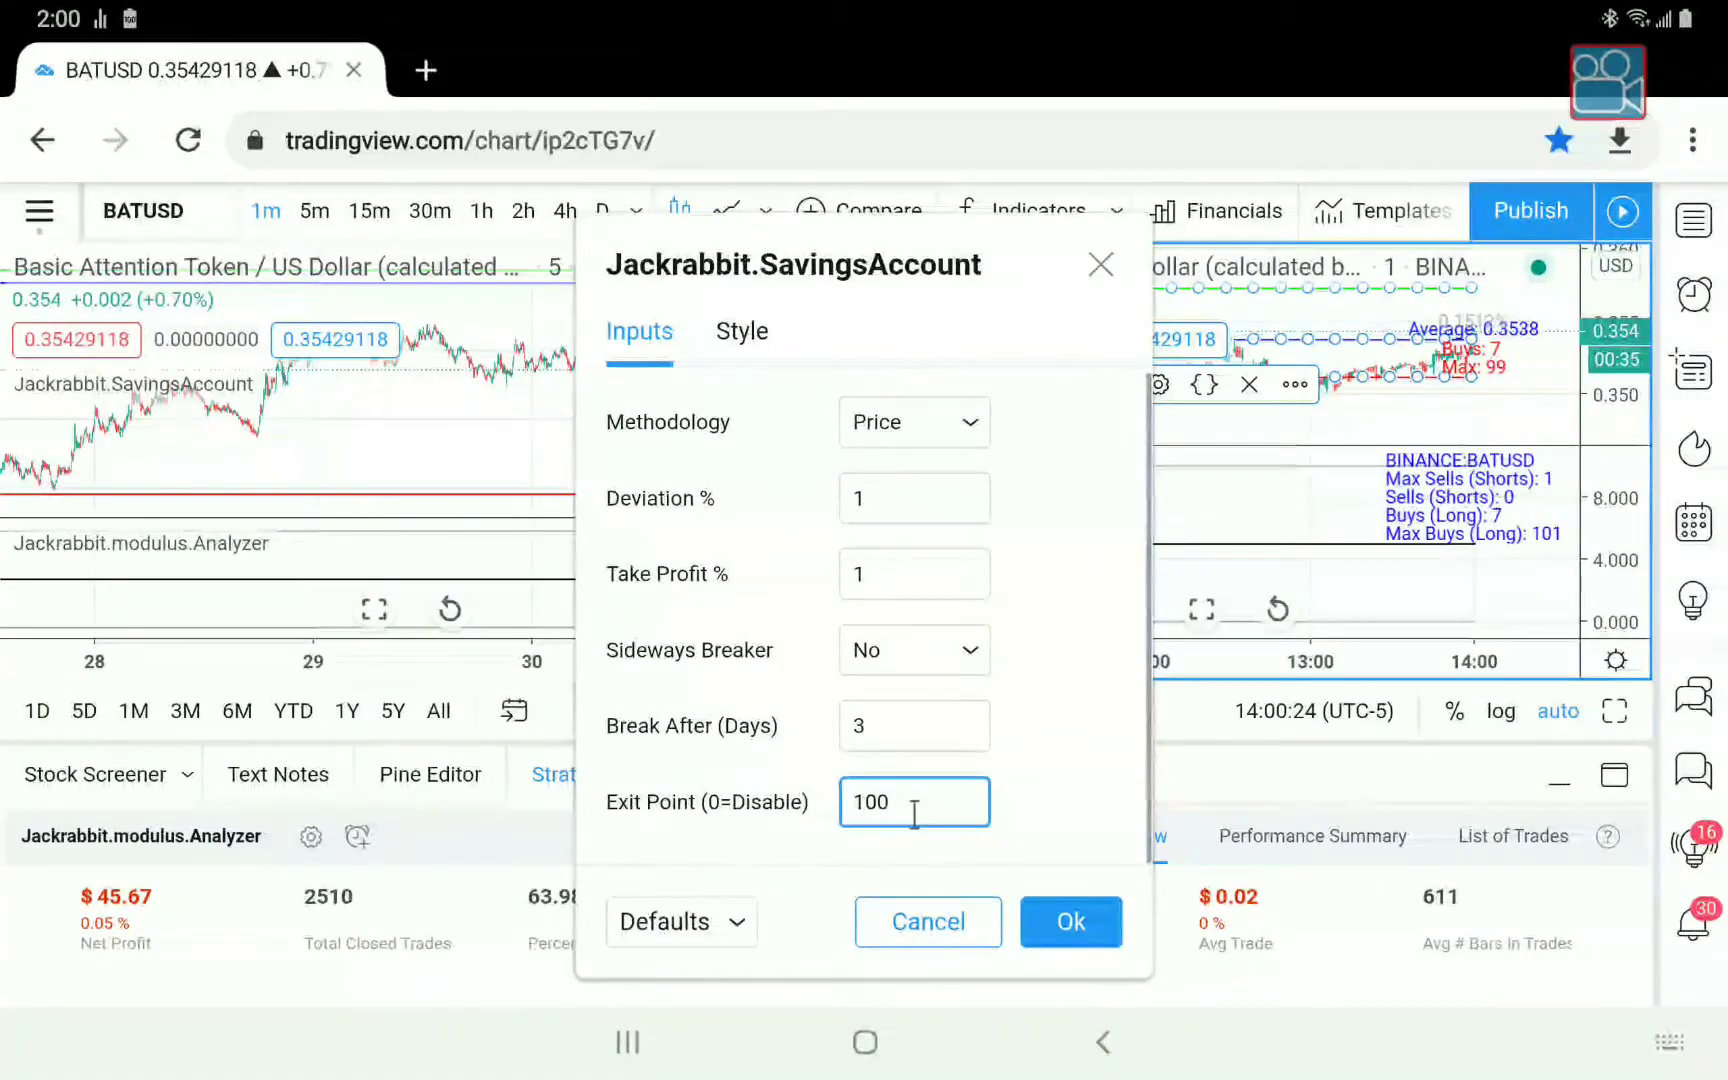
pyautogui.press('BackSpace')
pyautogui.press('BackSpace')
pyautogui.press('BackSpace')
pyautogui.write('2')
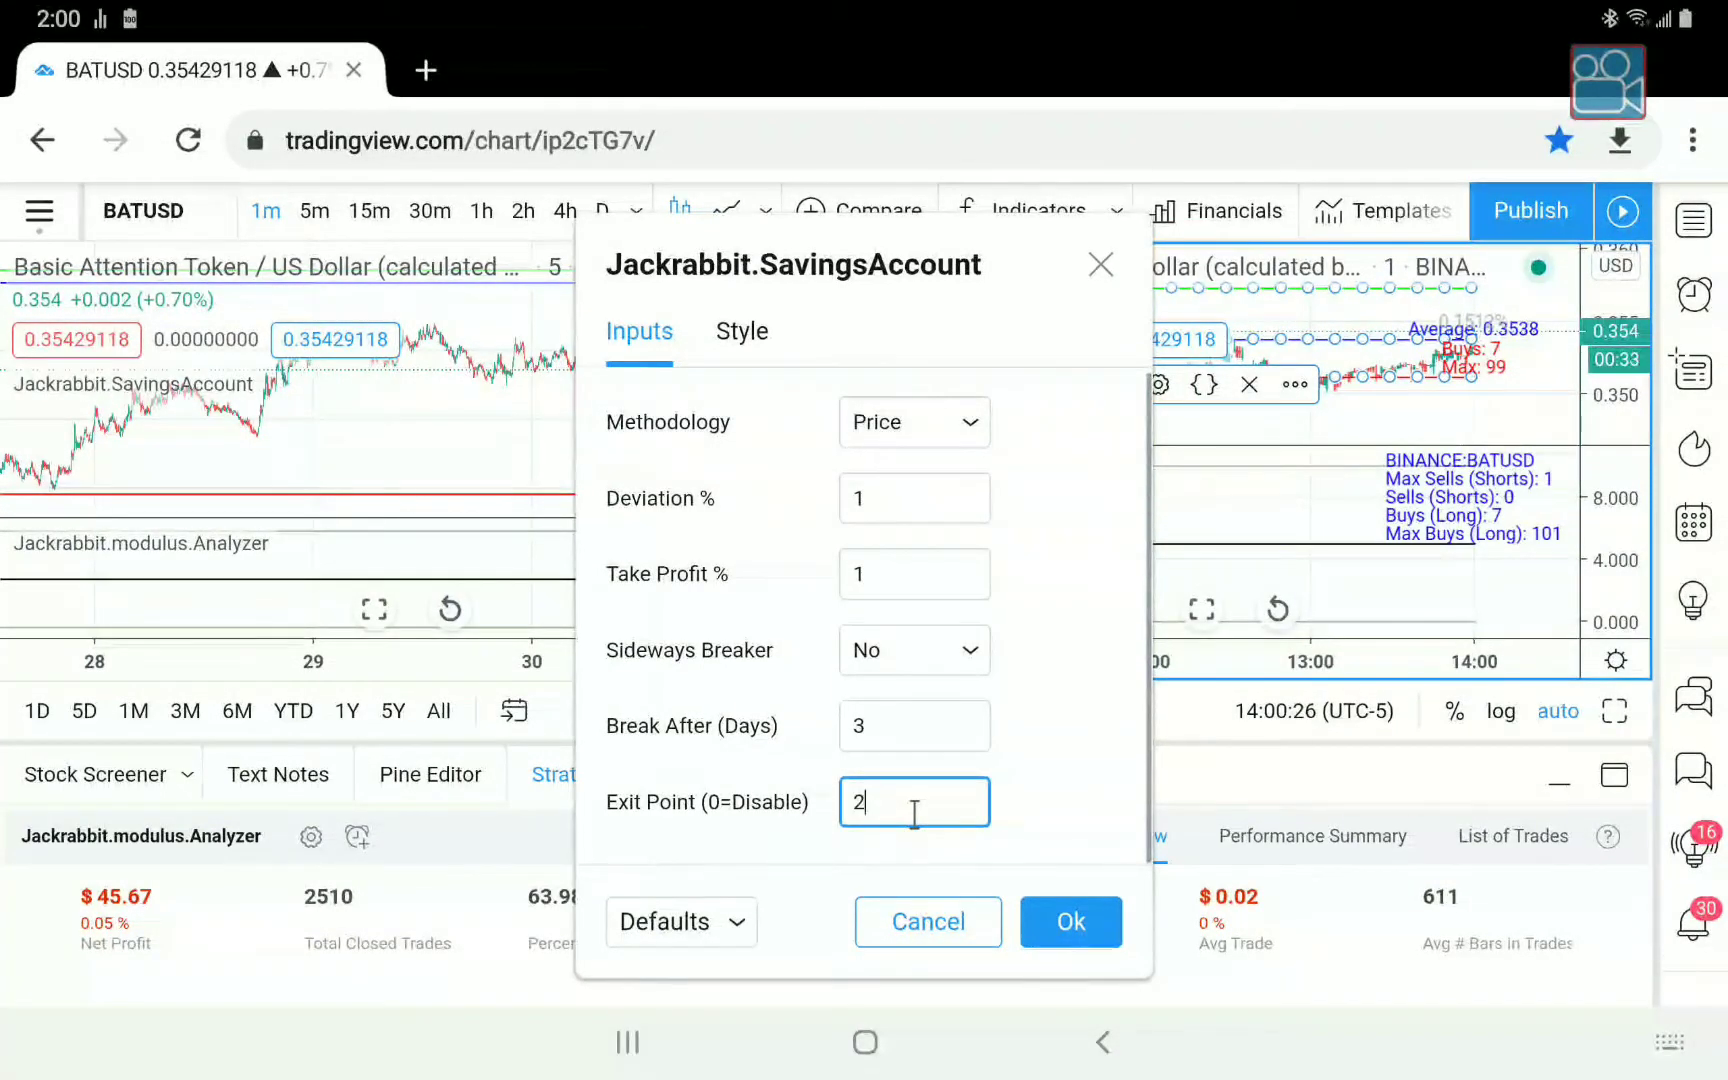
pyautogui.write('0')
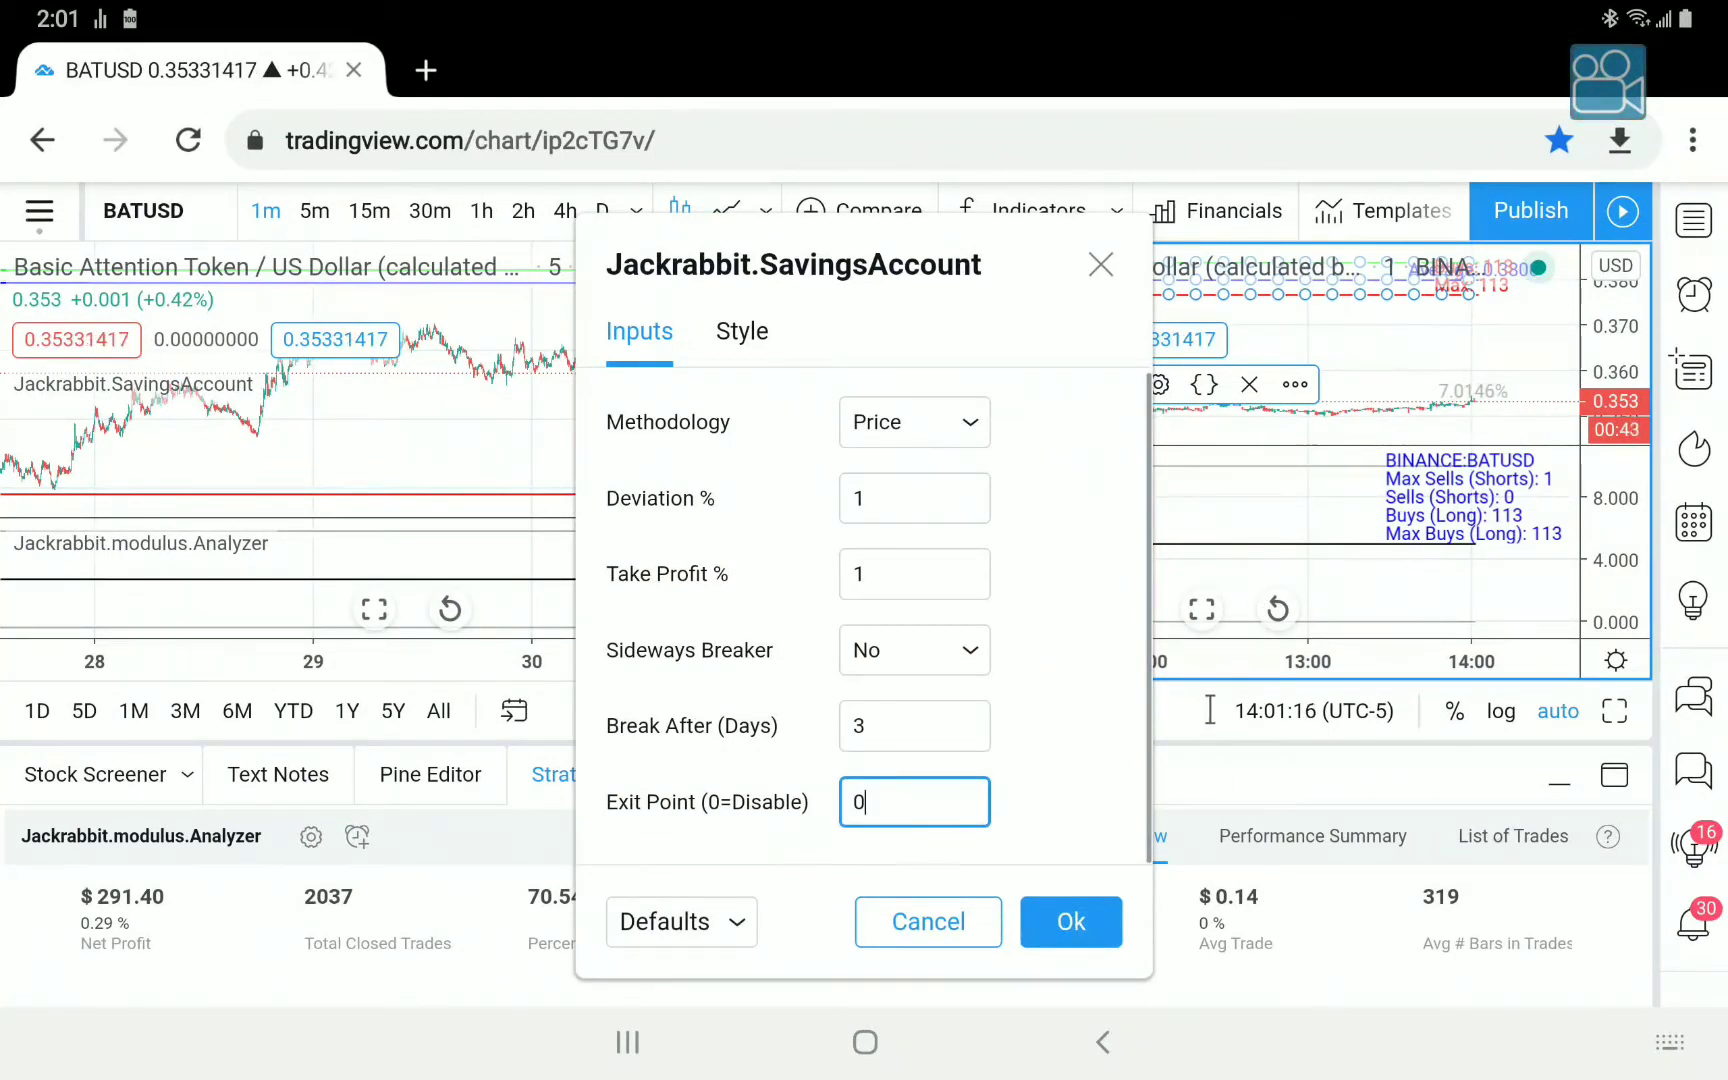
pyautogui.click(1101, 930)
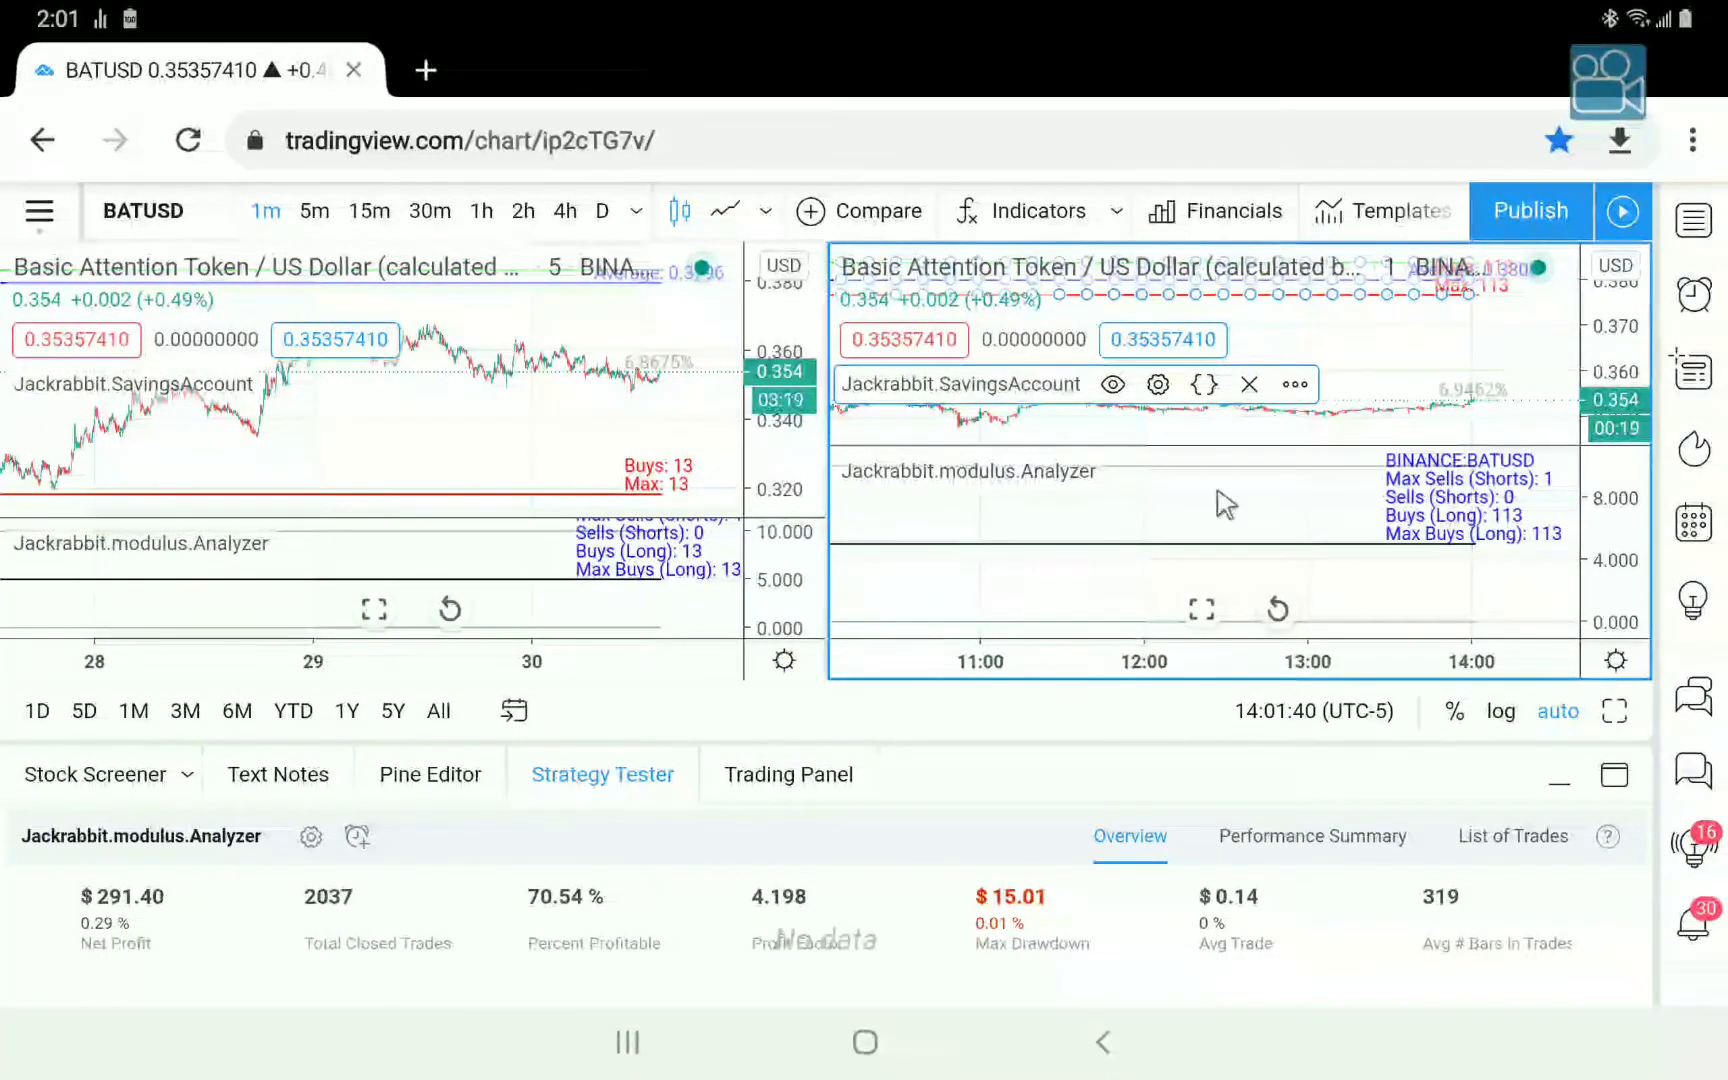
pyautogui.click(39, 211)
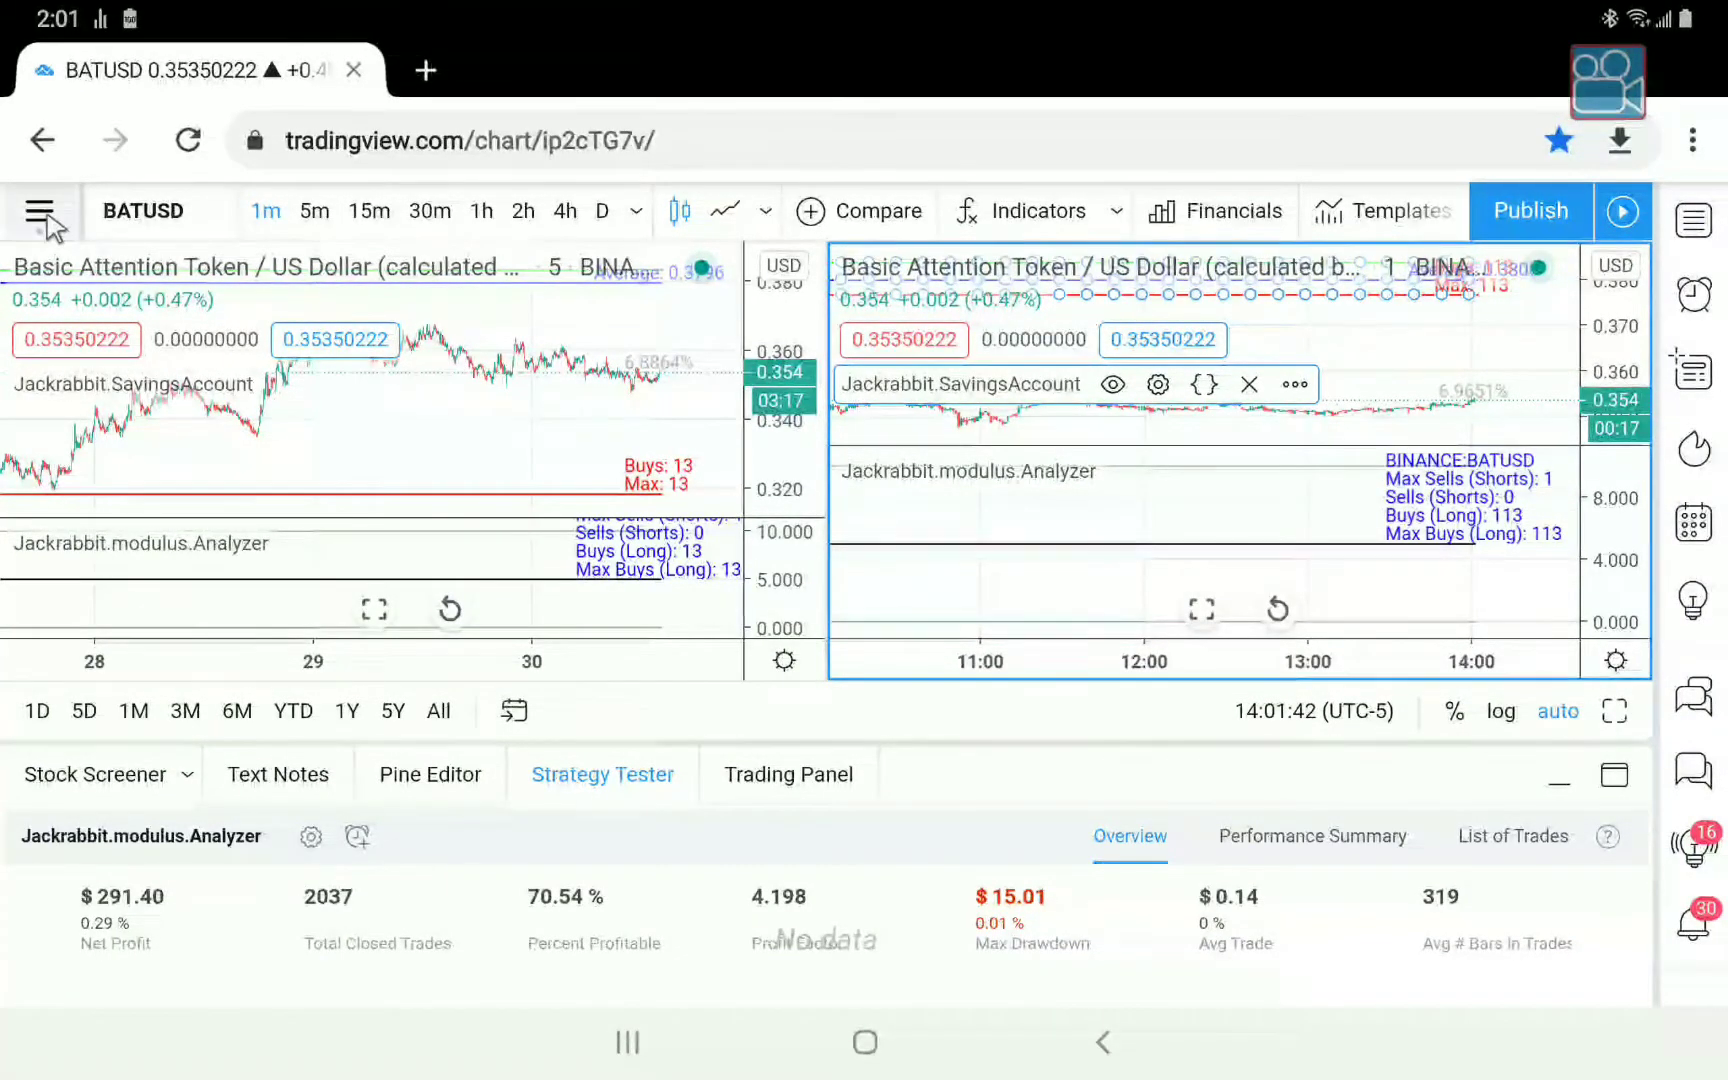
pyautogui.click(273, 289)
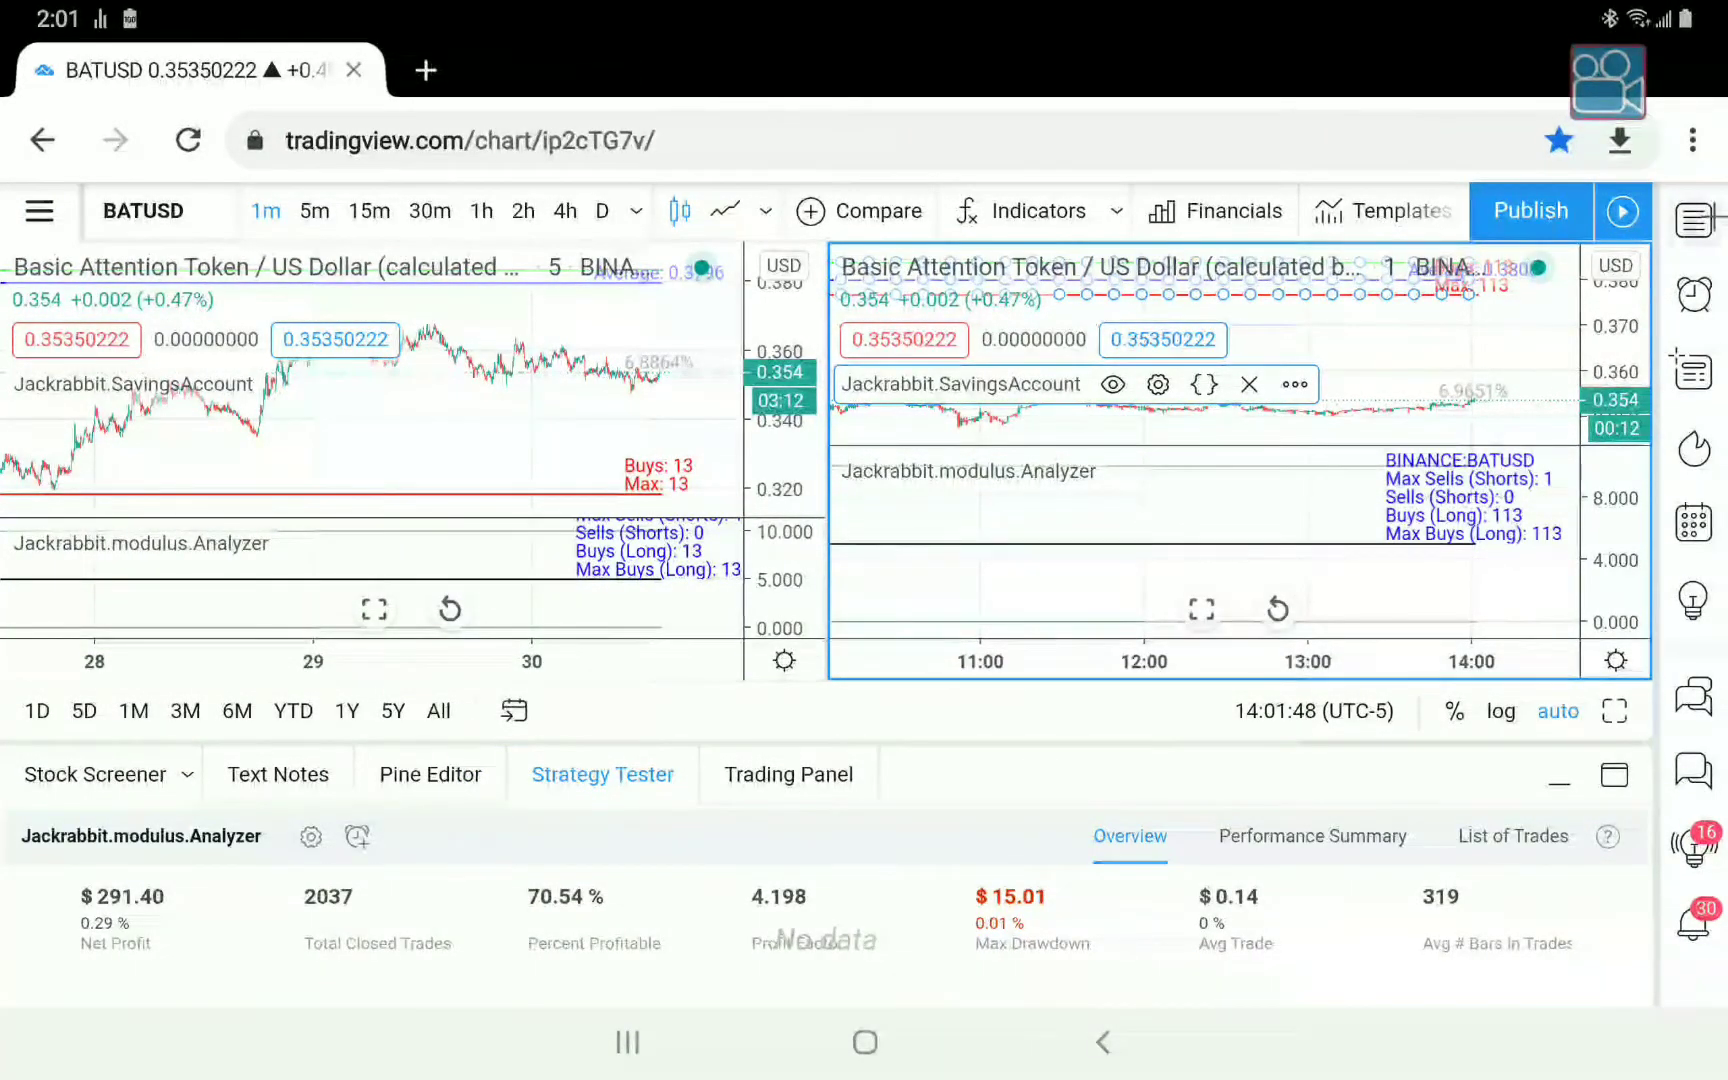
# Load ALGOUSD from the BinanceUS watchlist and change the 1m chart's interval to 5 minutes.
pyautogui.click(1695, 220)
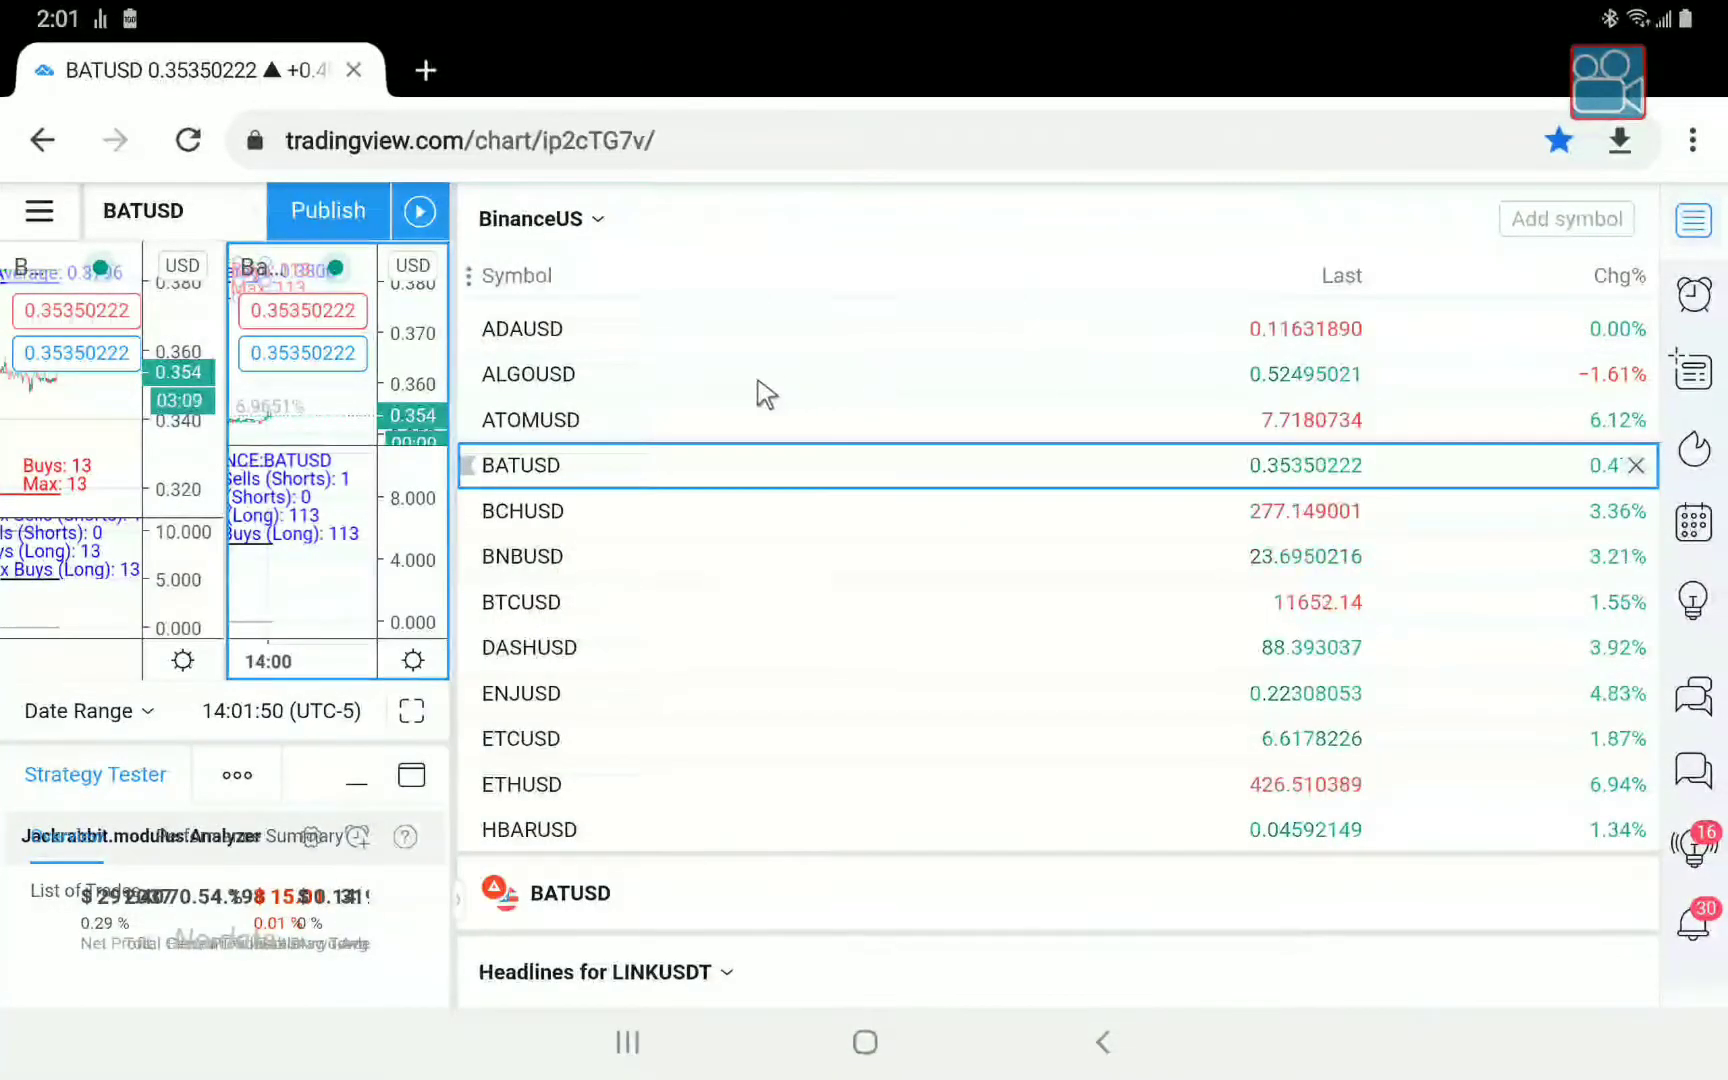
pyautogui.click(650, 397)
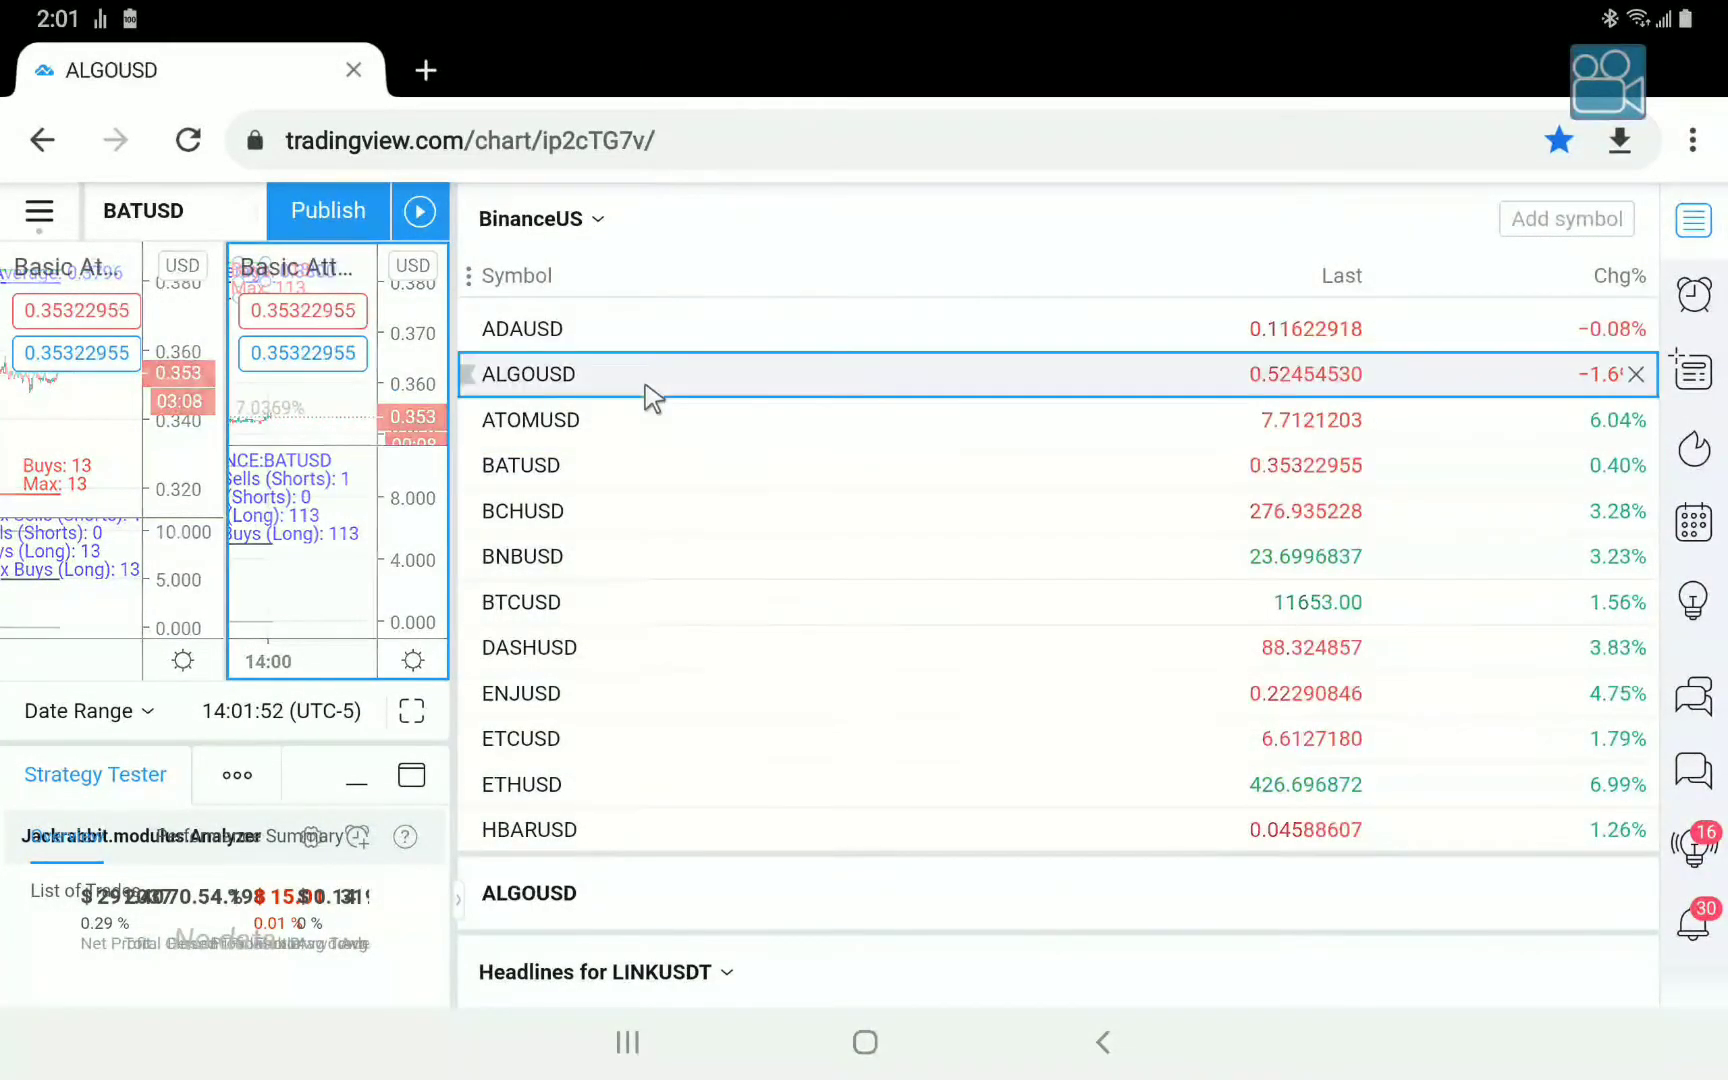
pyautogui.click(1693, 228)
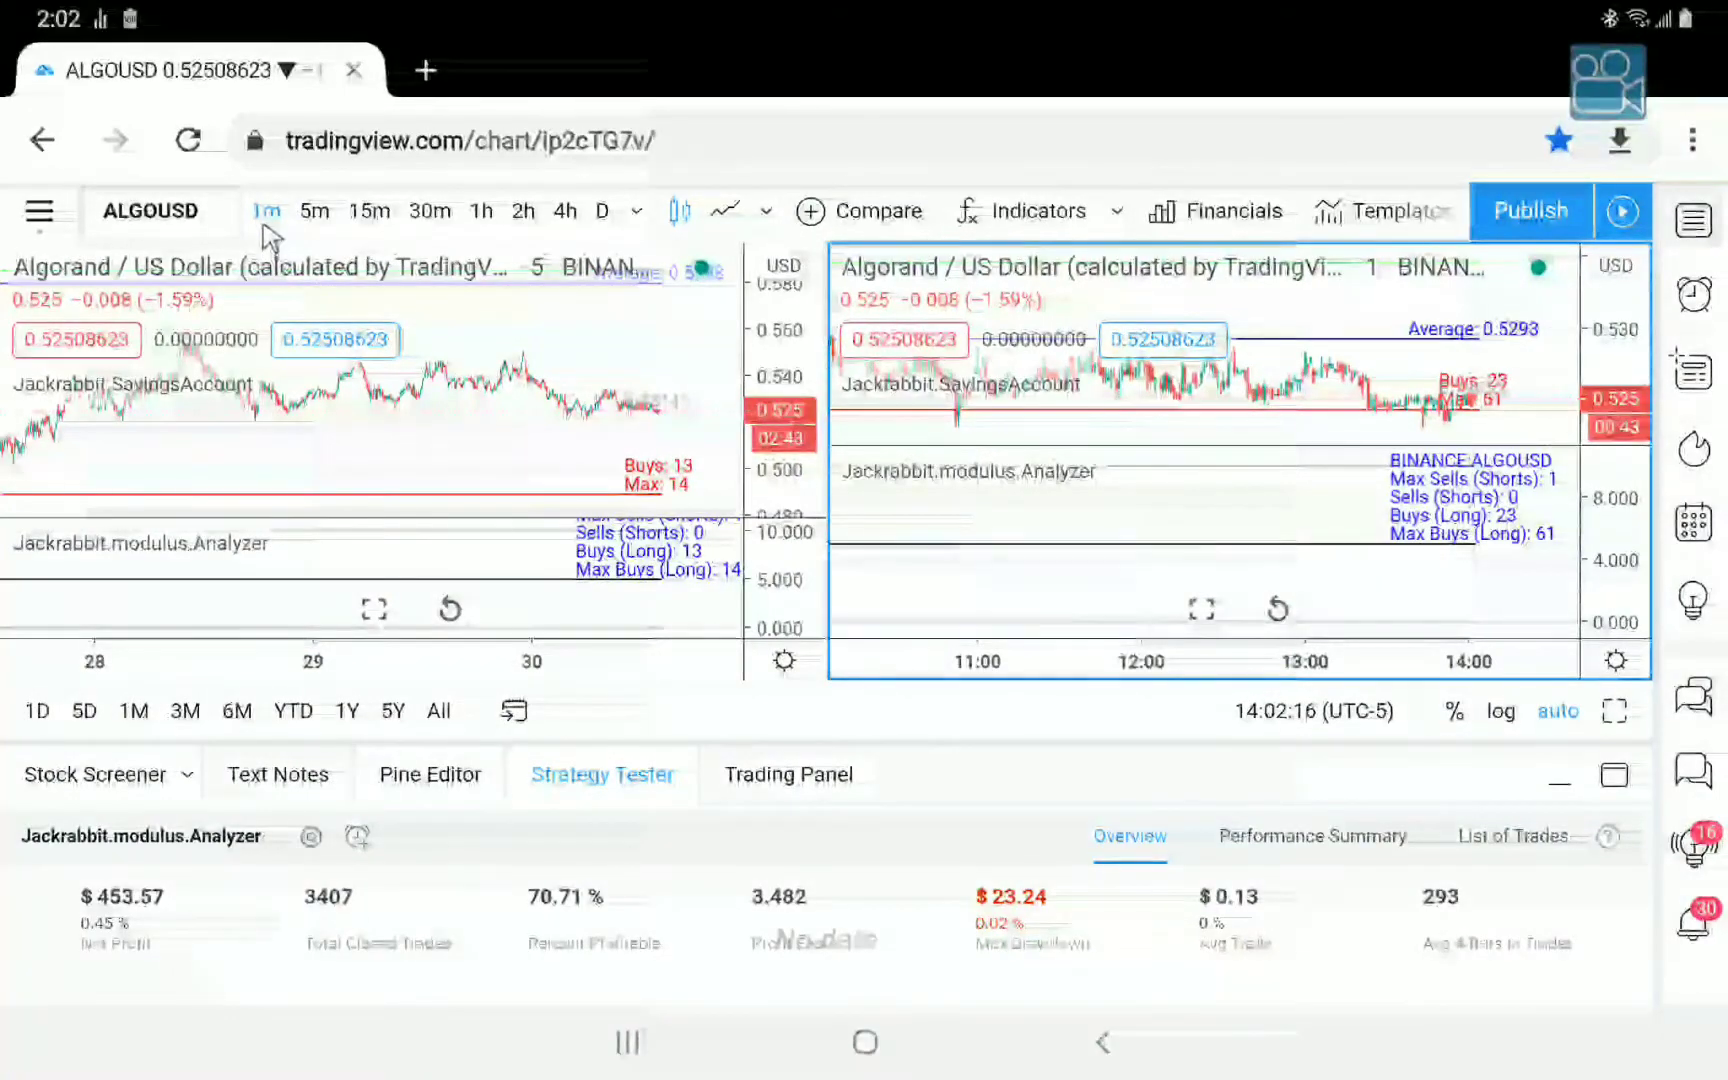
pyautogui.click(315, 212)
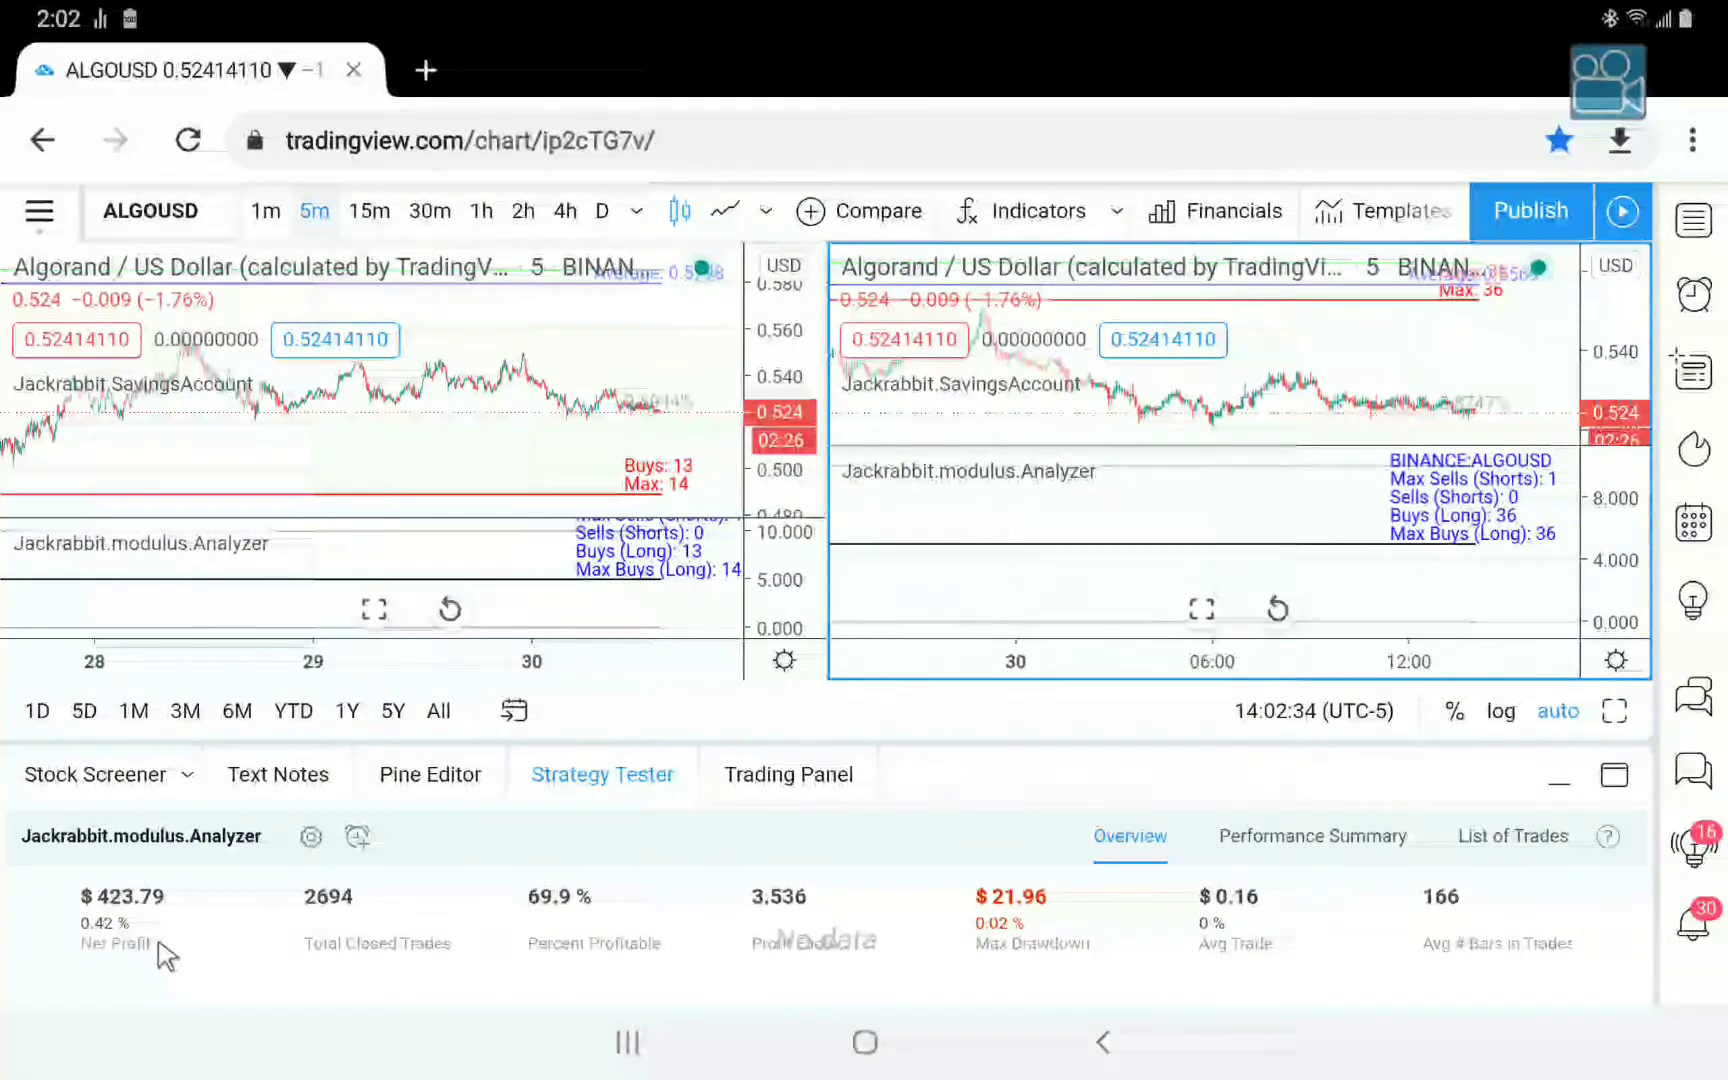
# Check the Step-methodology chart's ALGOUSD backtest overview, and switch both charts to ATOMUSD to compare their results.
pyautogui.click(207, 452)
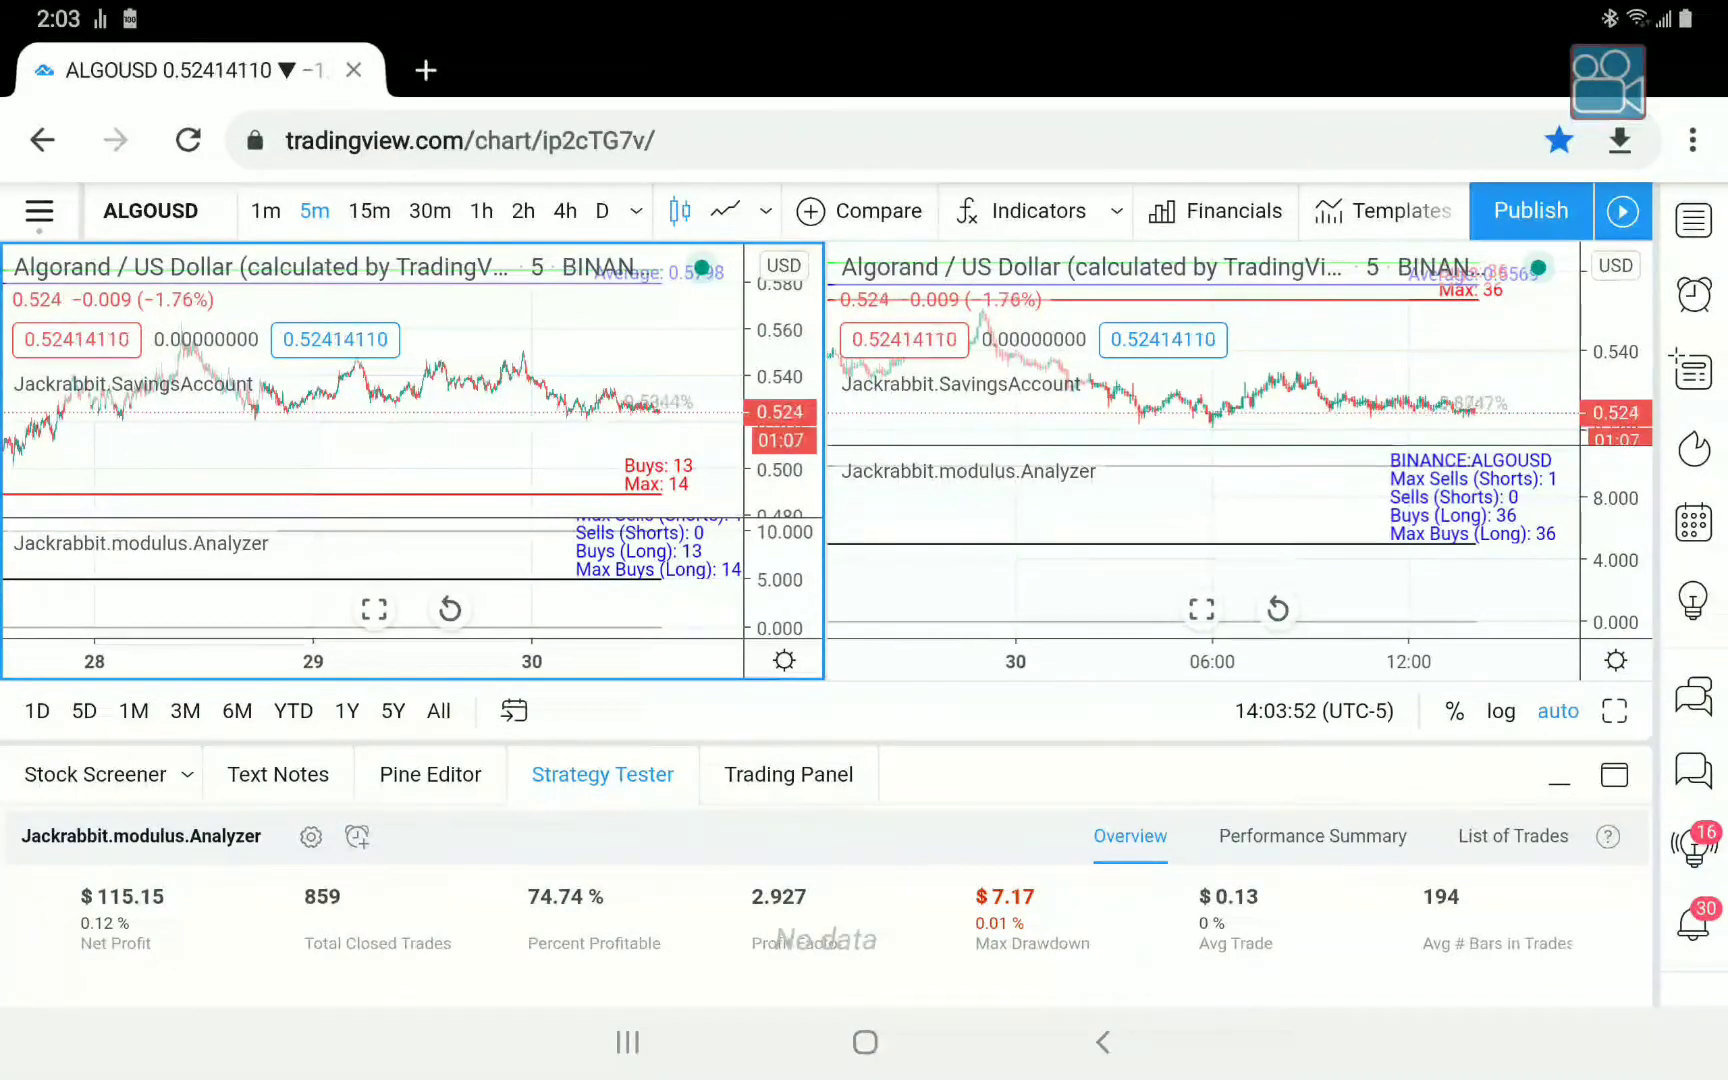
pyautogui.press('space')
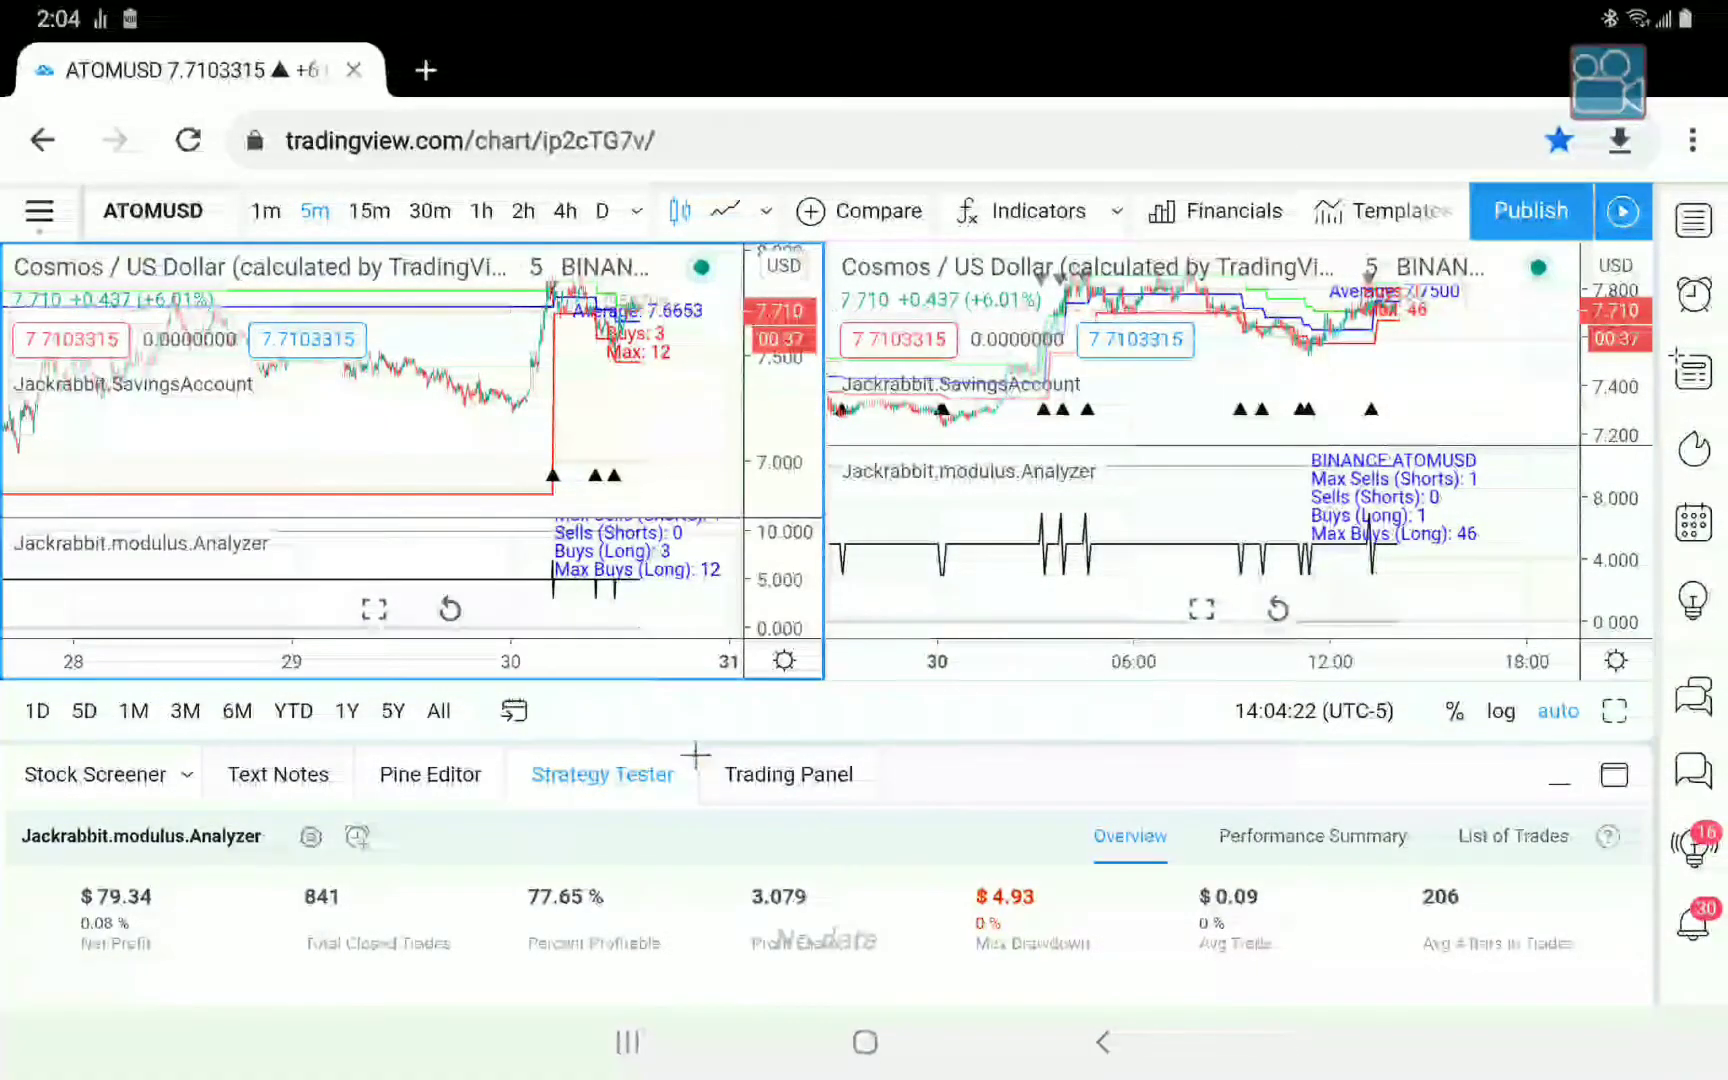
pyautogui.click(1414, 383)
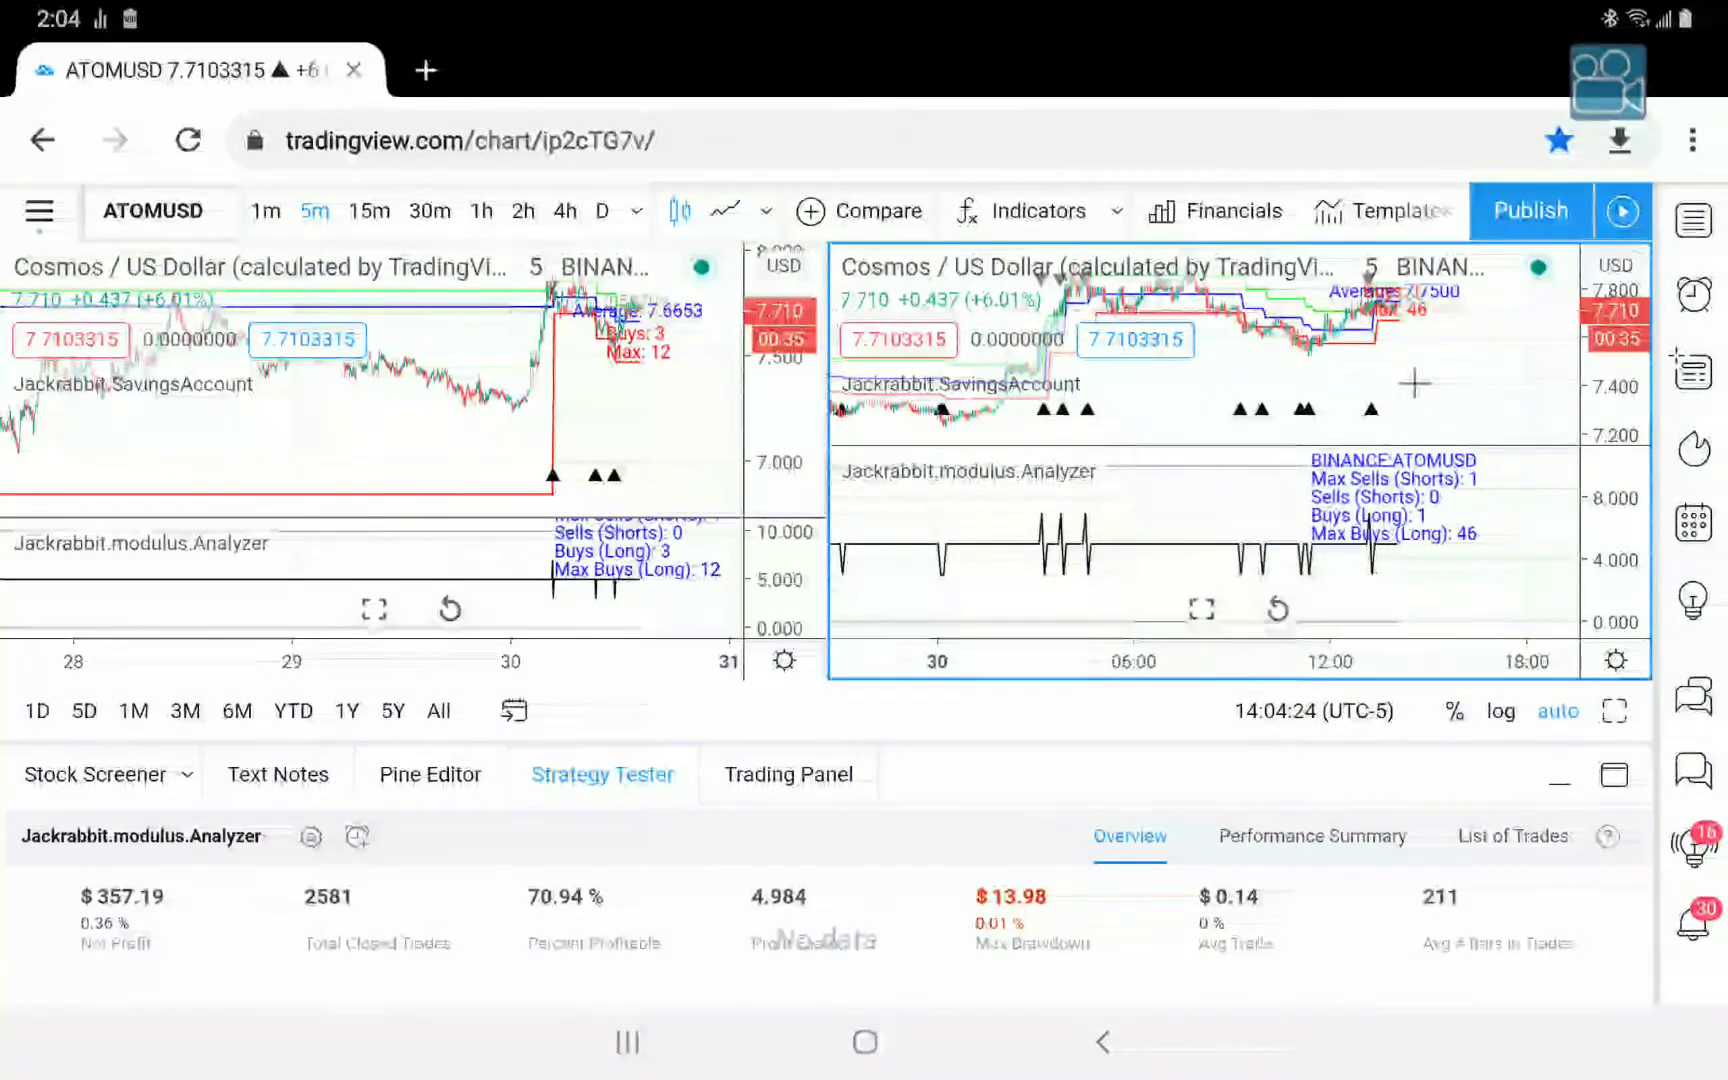
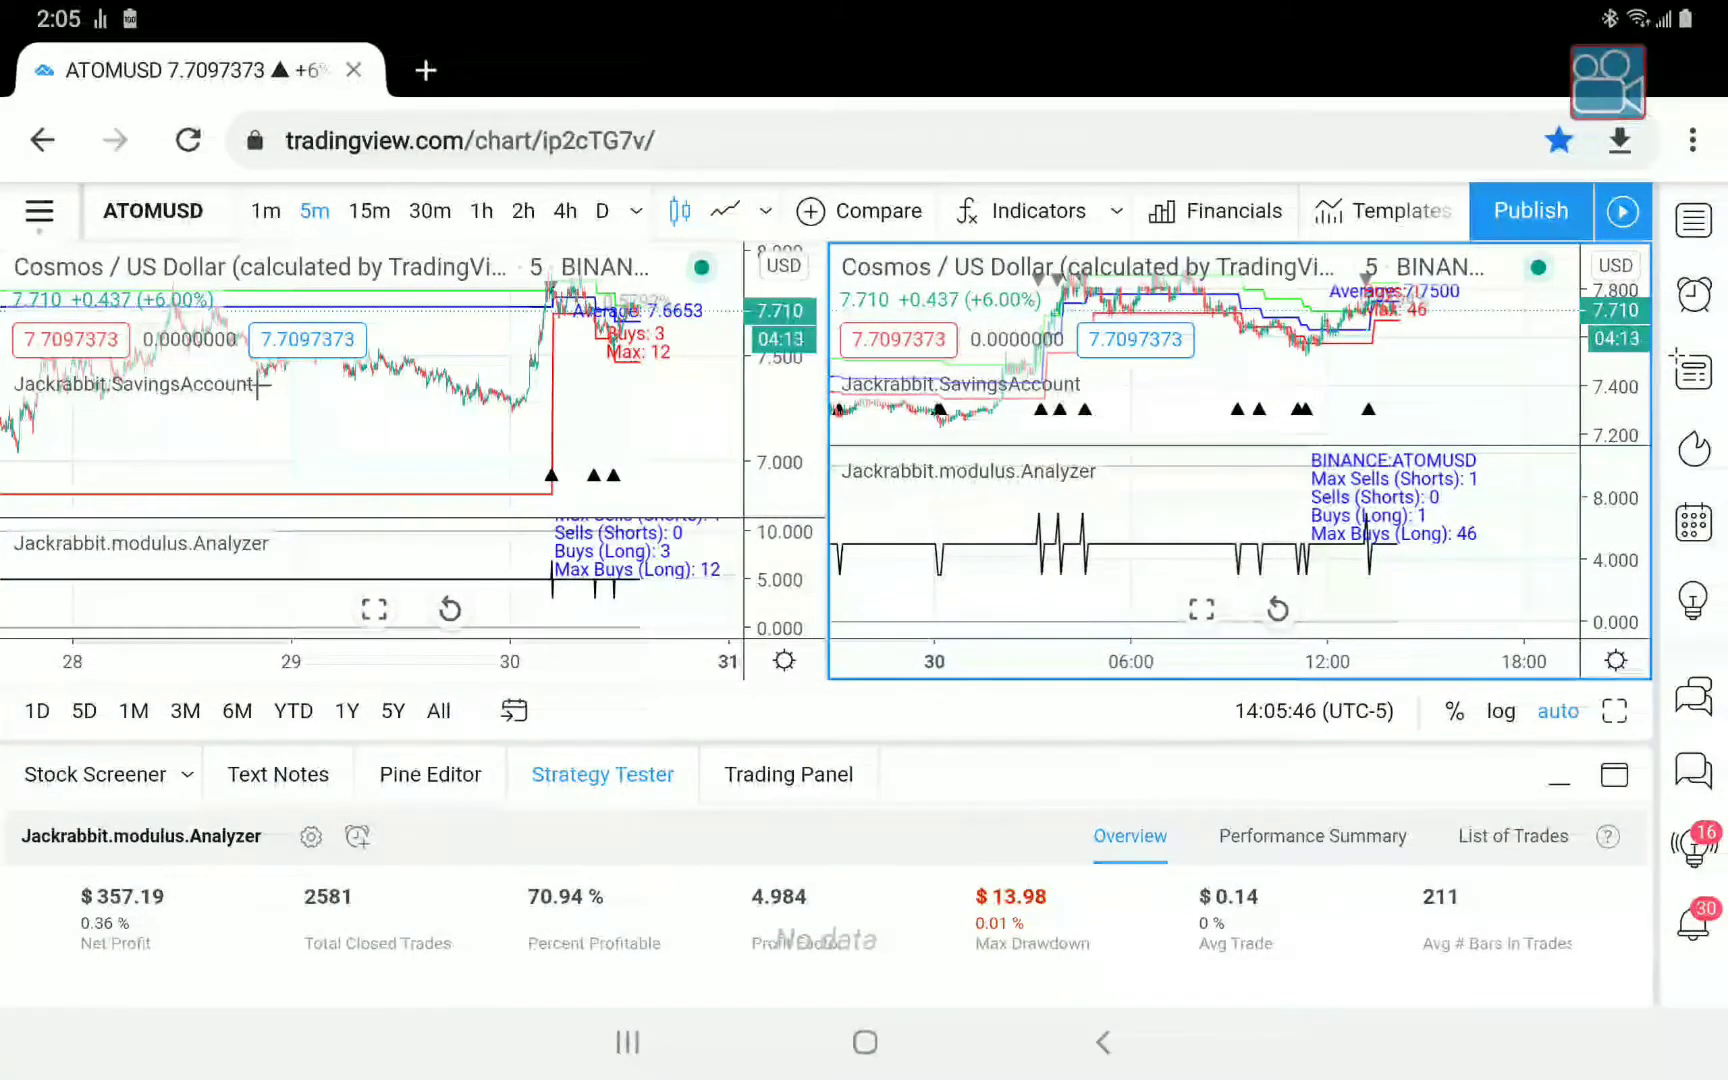
# In the Step-methodology chart's Jackrabbit.SavingsAccount settings, keep Deviation % at 1, set Take Profit % to 2 and Exit Point to 51.
pyautogui.click(212, 382)
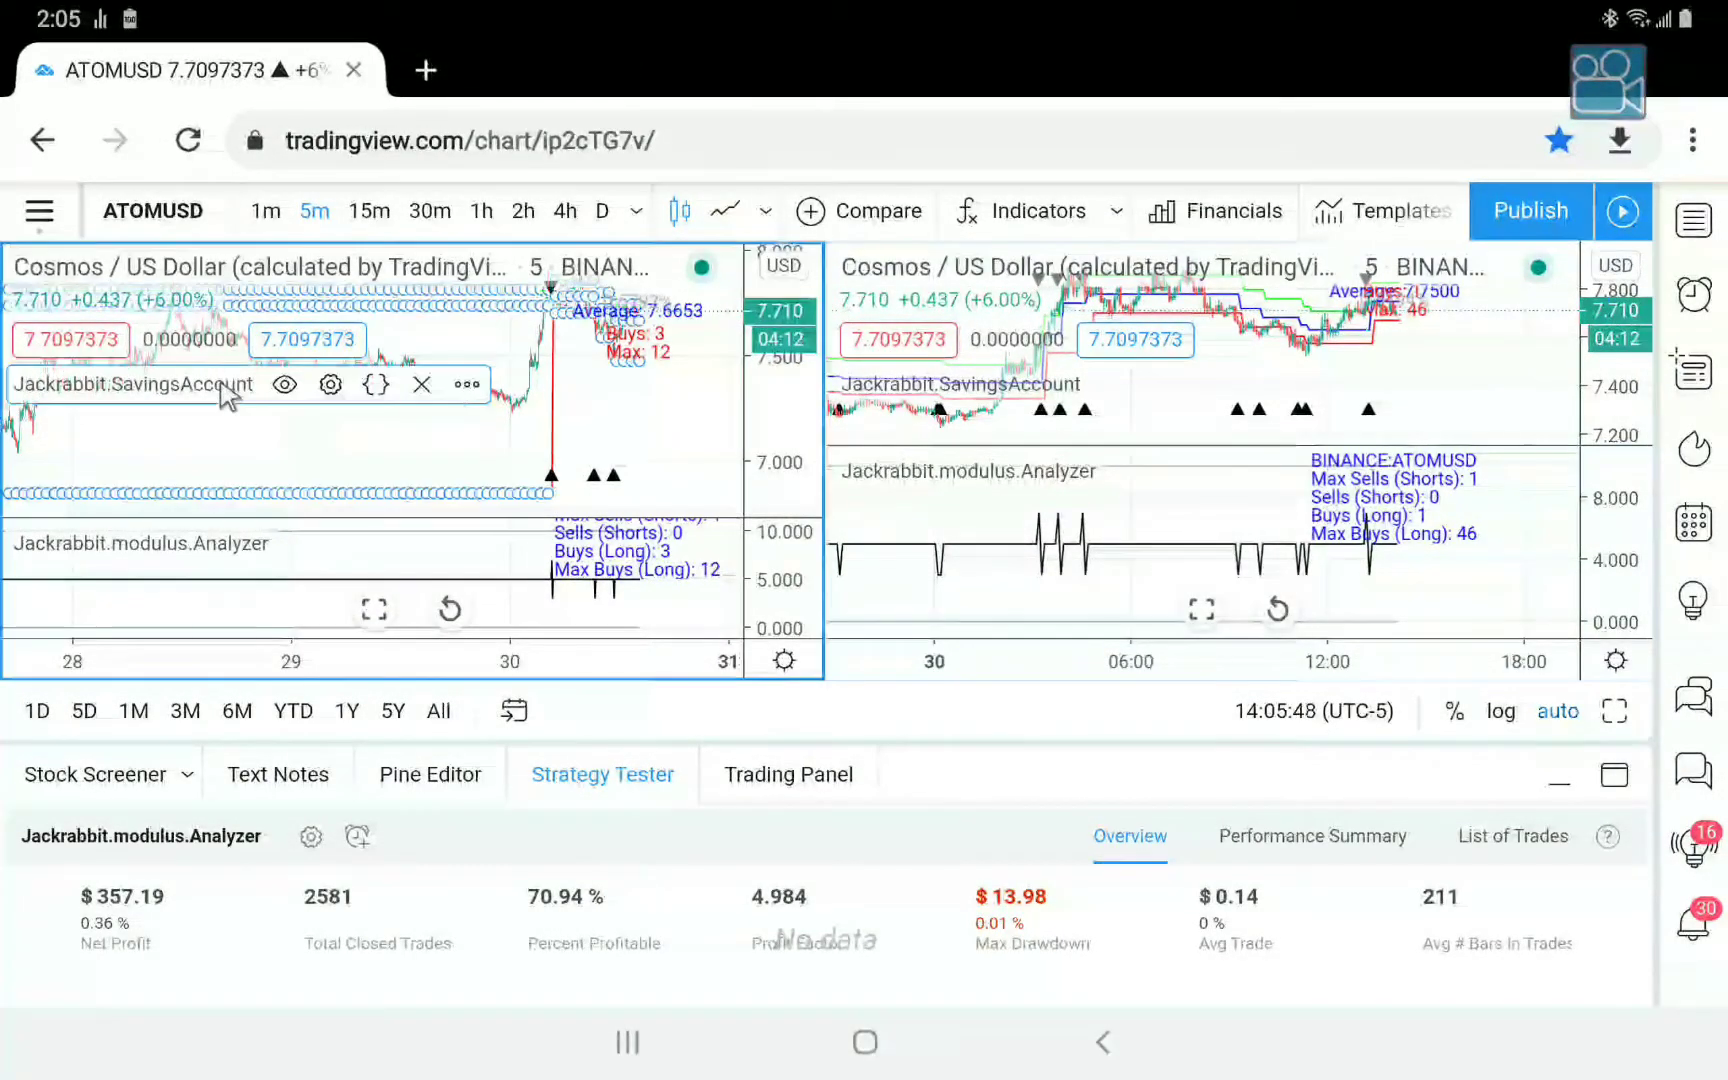
pyautogui.click(331, 385)
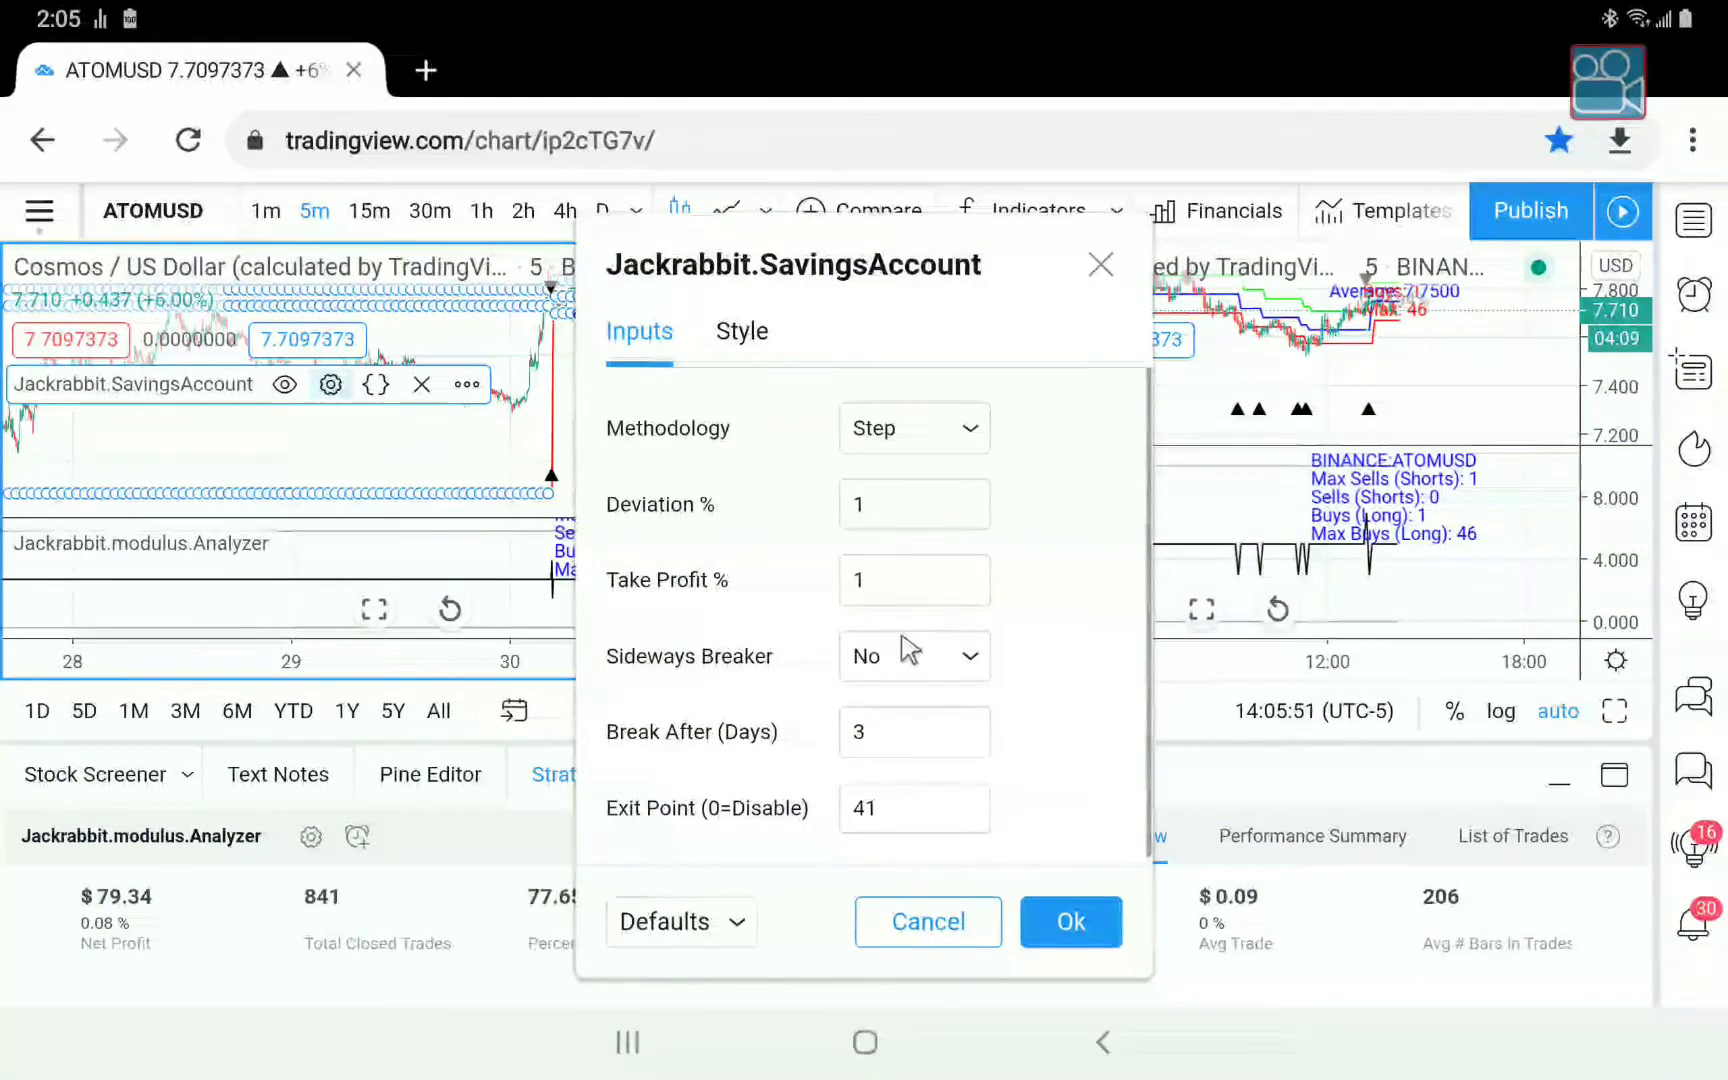
pyautogui.click(899, 502)
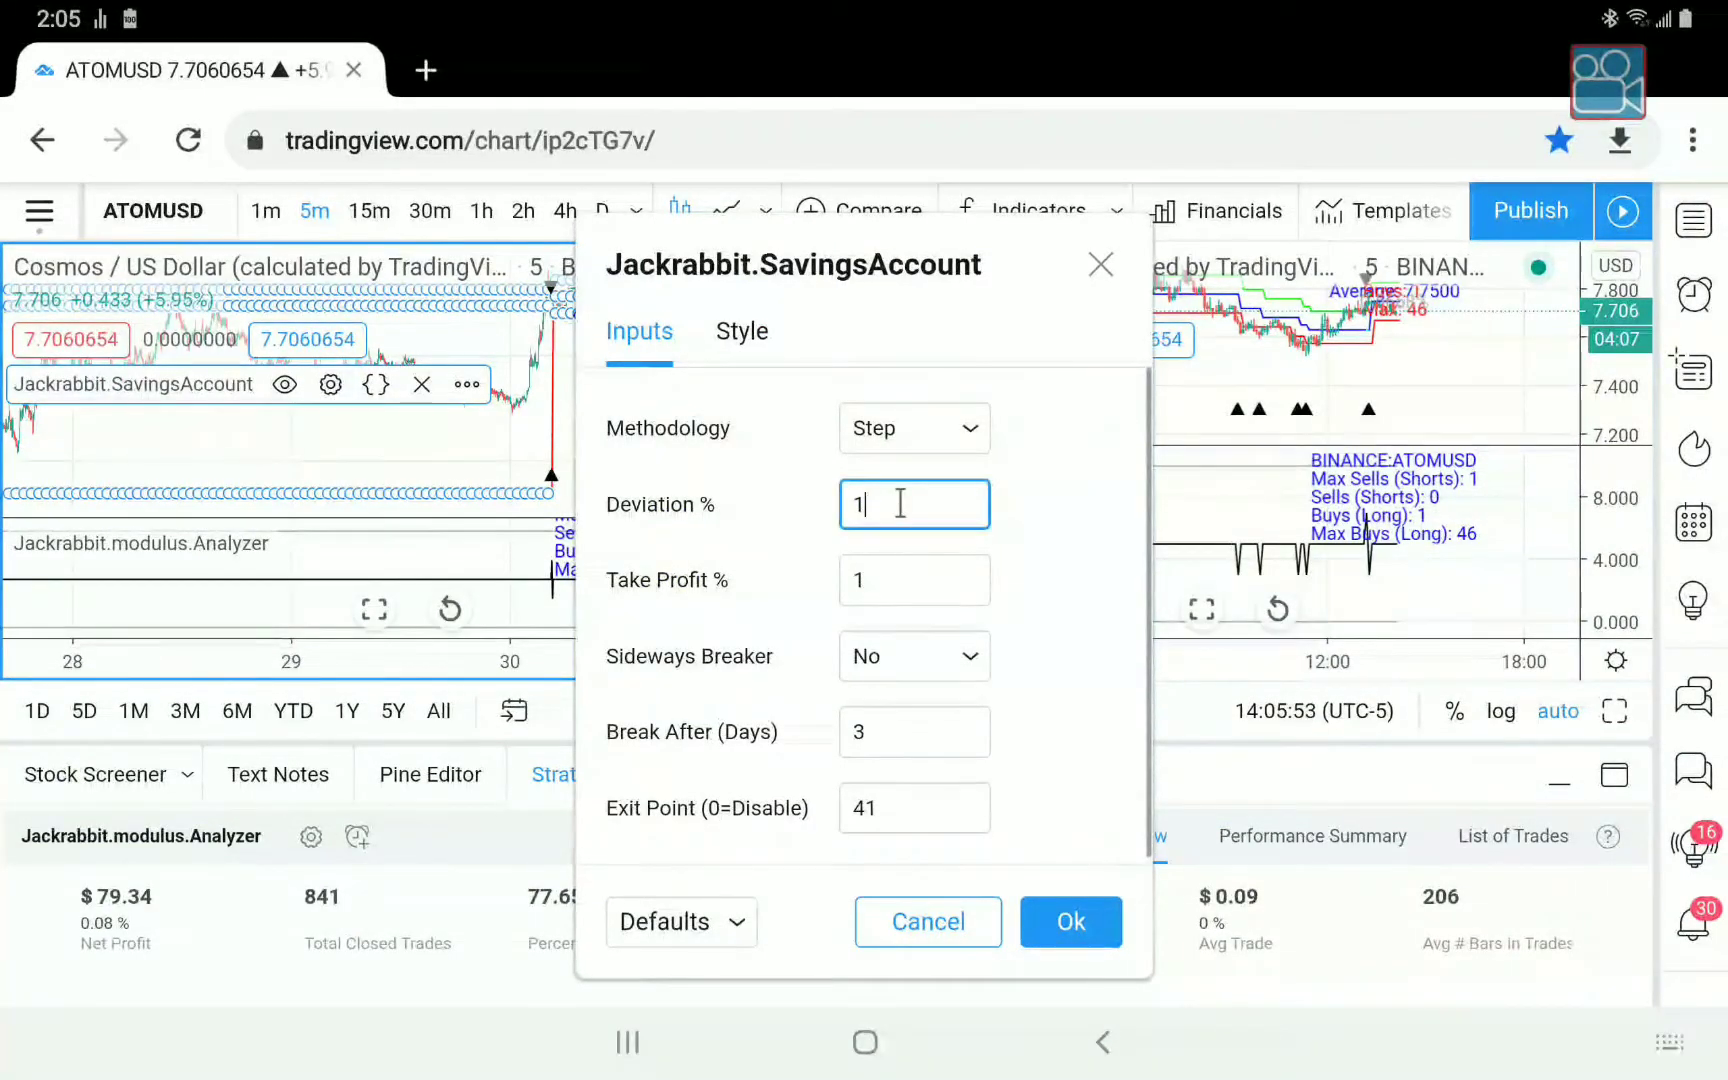
pyautogui.press('BackSpace')
pyautogui.write('0.')
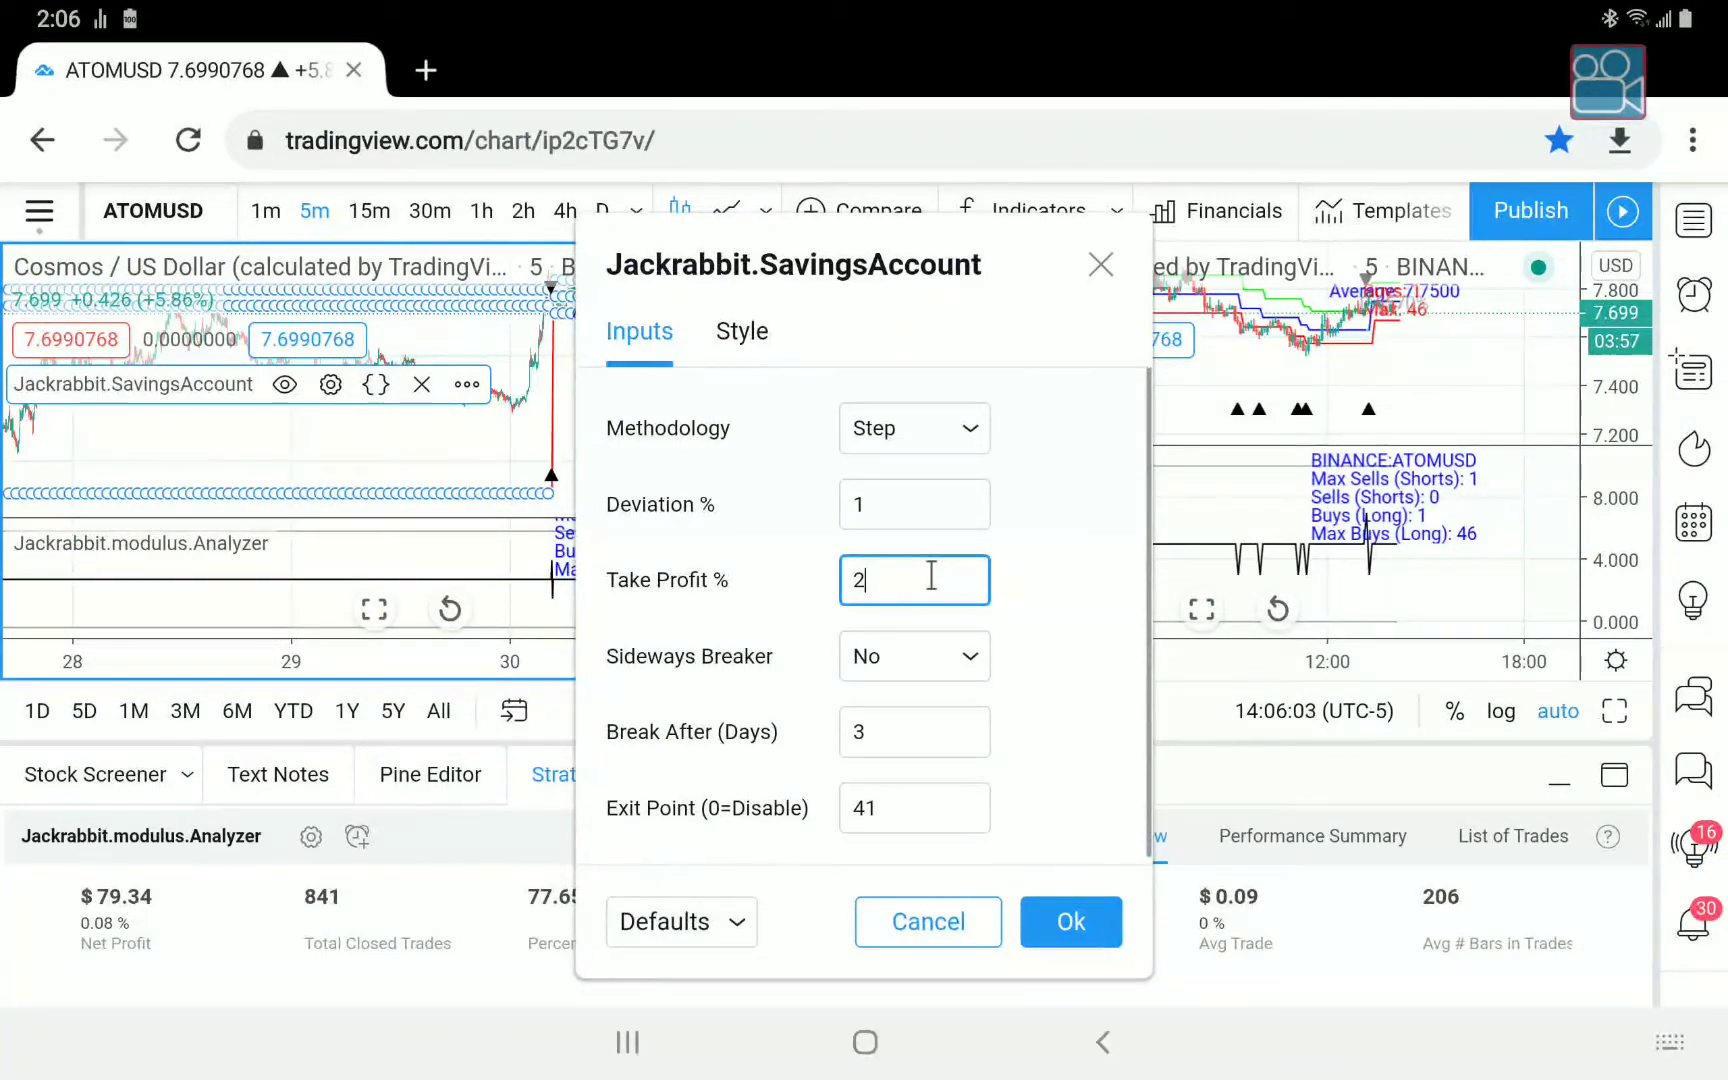
pyautogui.click(931, 805)
pyautogui.press('BackSpace')
pyautogui.press('BackSpace')
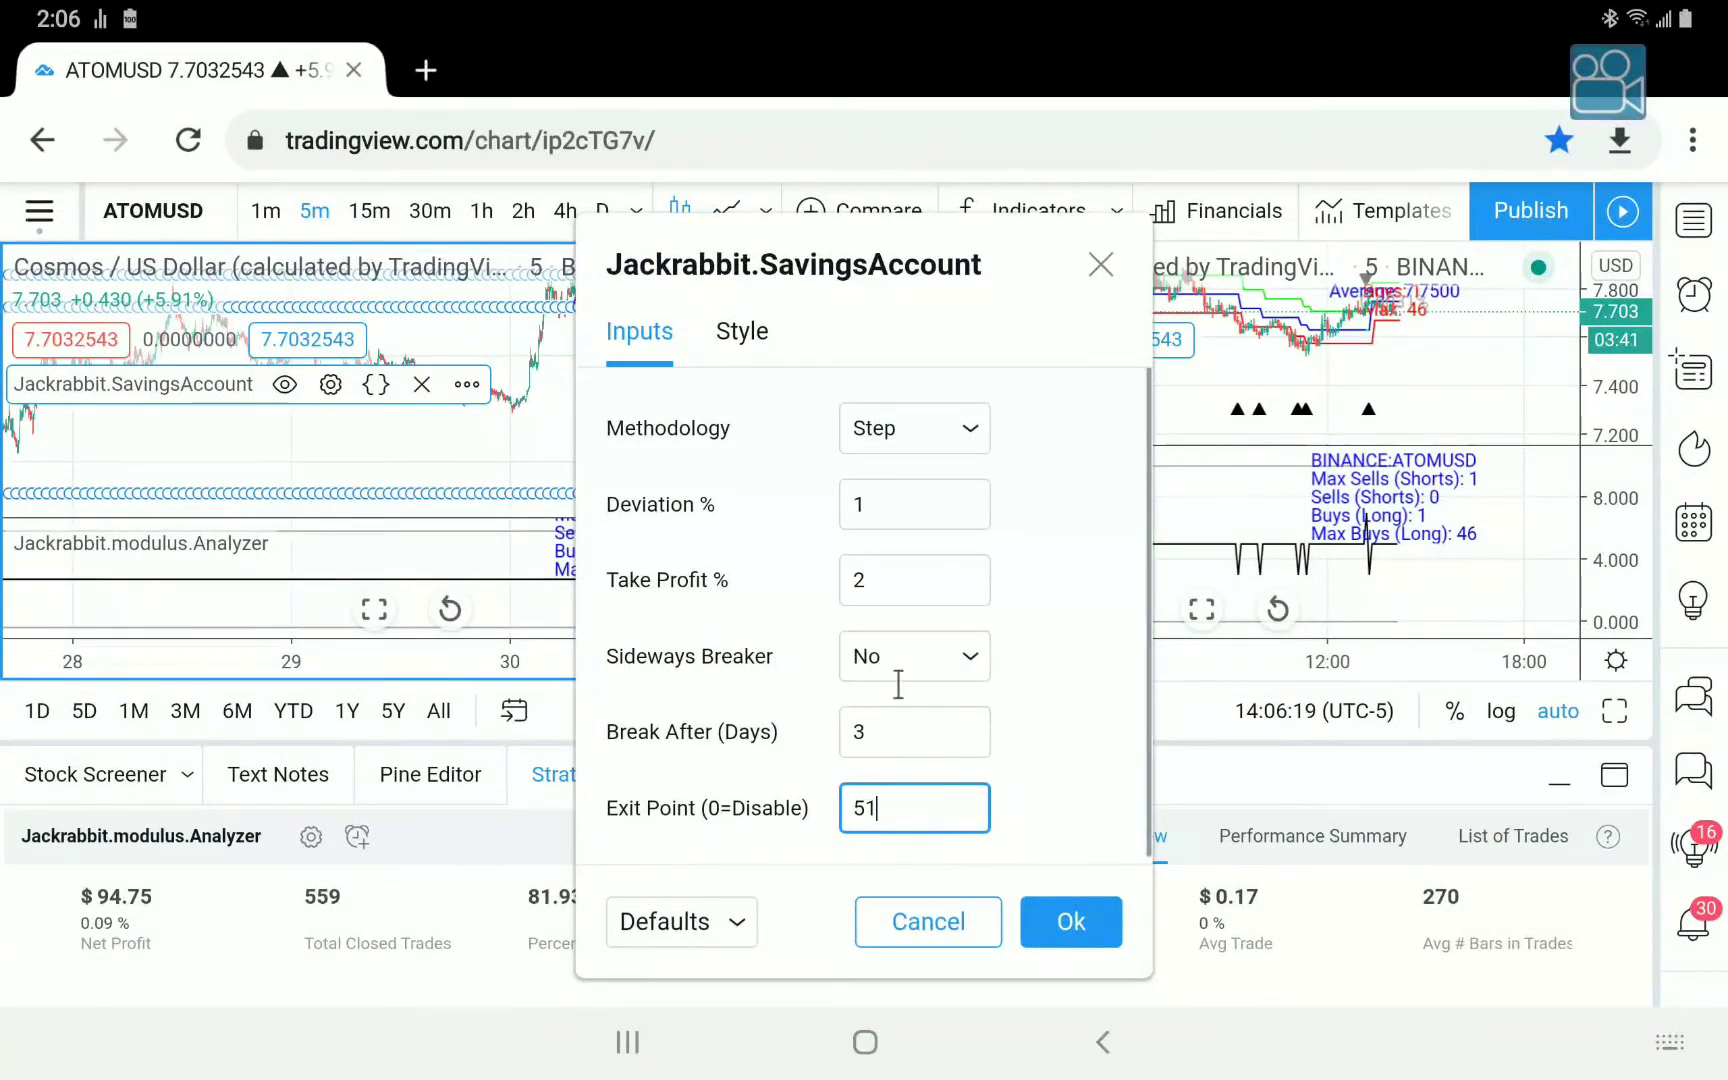
# Set the Step-methodology chart's Deviation % to 0.3 and Exit Point to 151, and apply the settings.
pyautogui.click(902, 516)
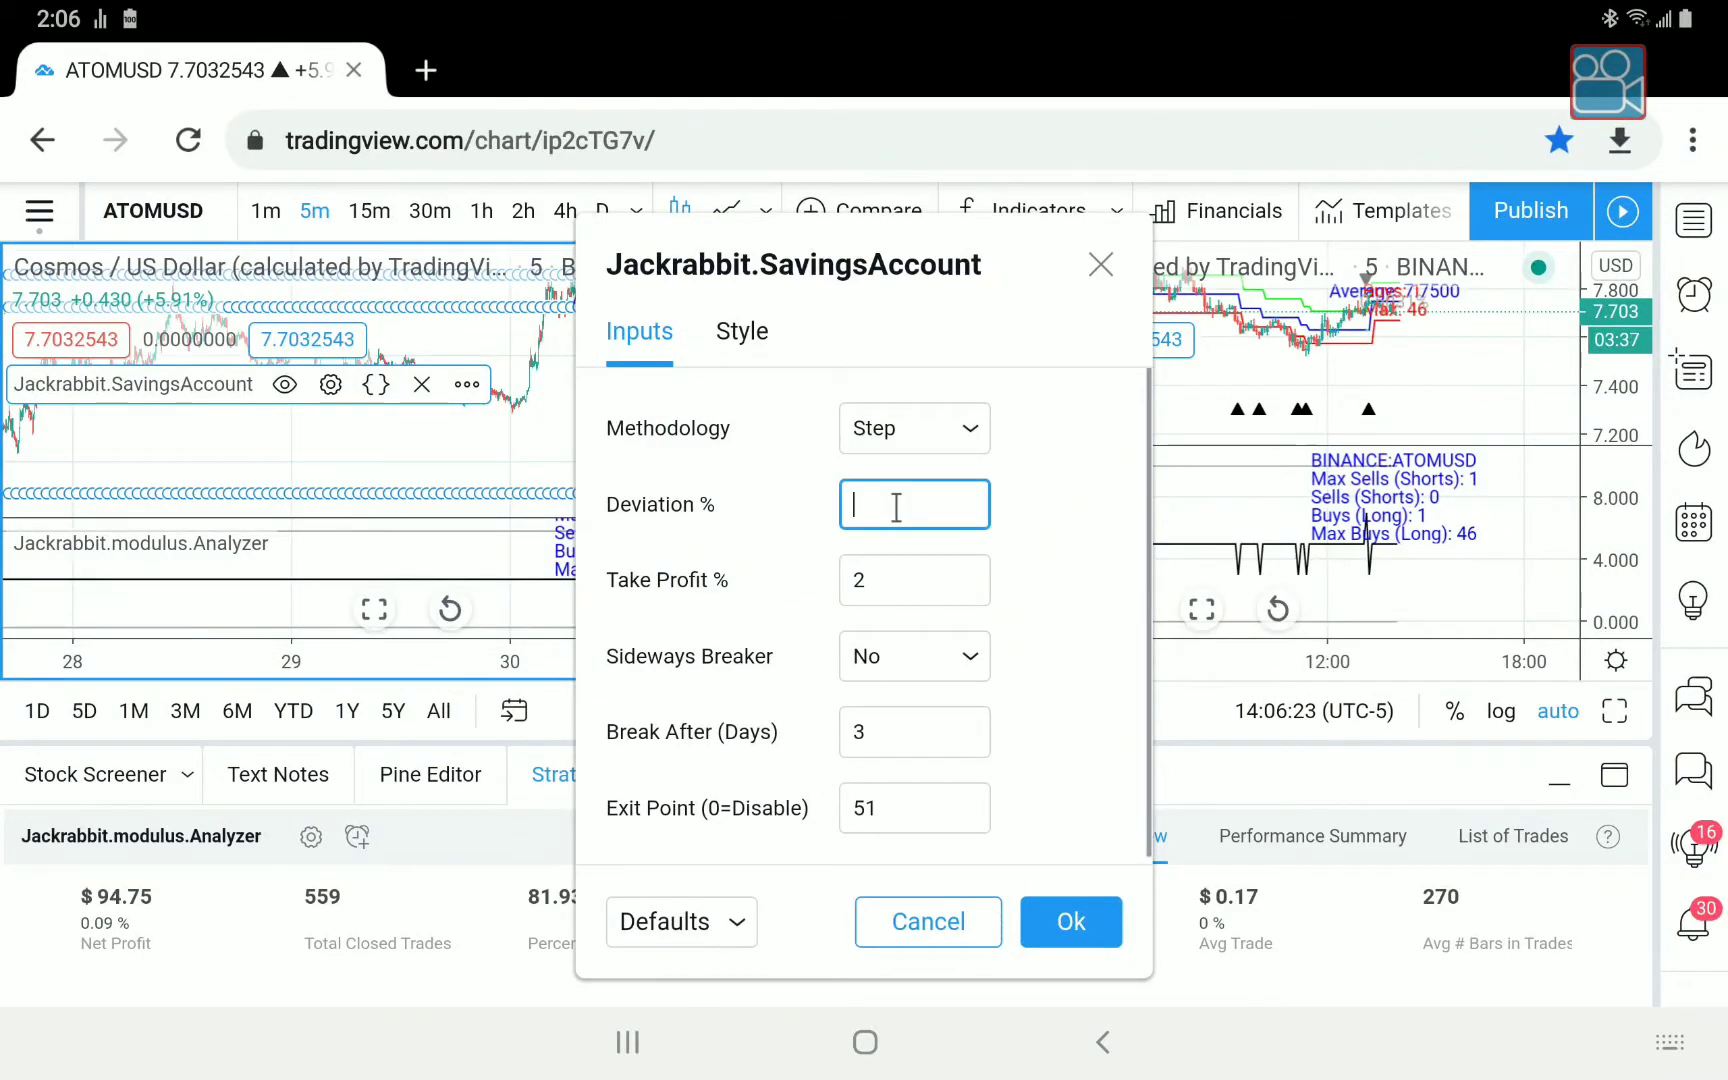
pyautogui.write('0.3')
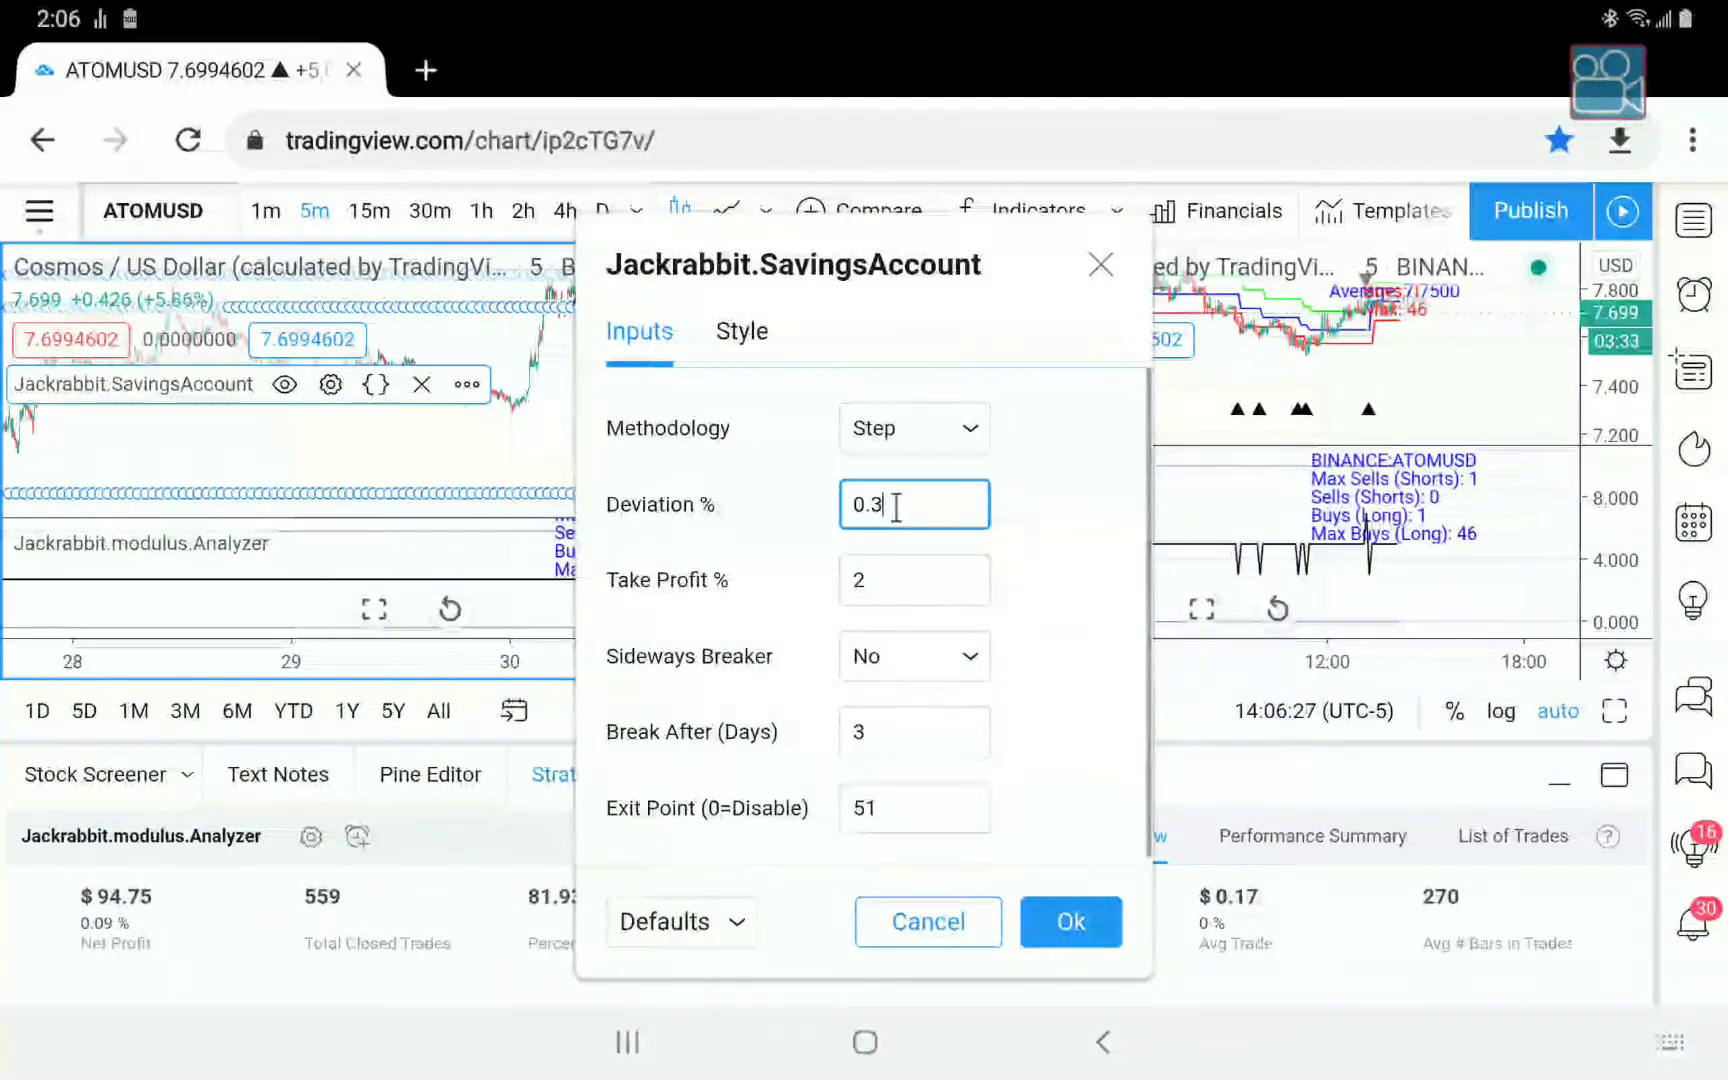
pyautogui.click(942, 808)
pyautogui.press('BackSpace')
pyautogui.press('BackSpace')
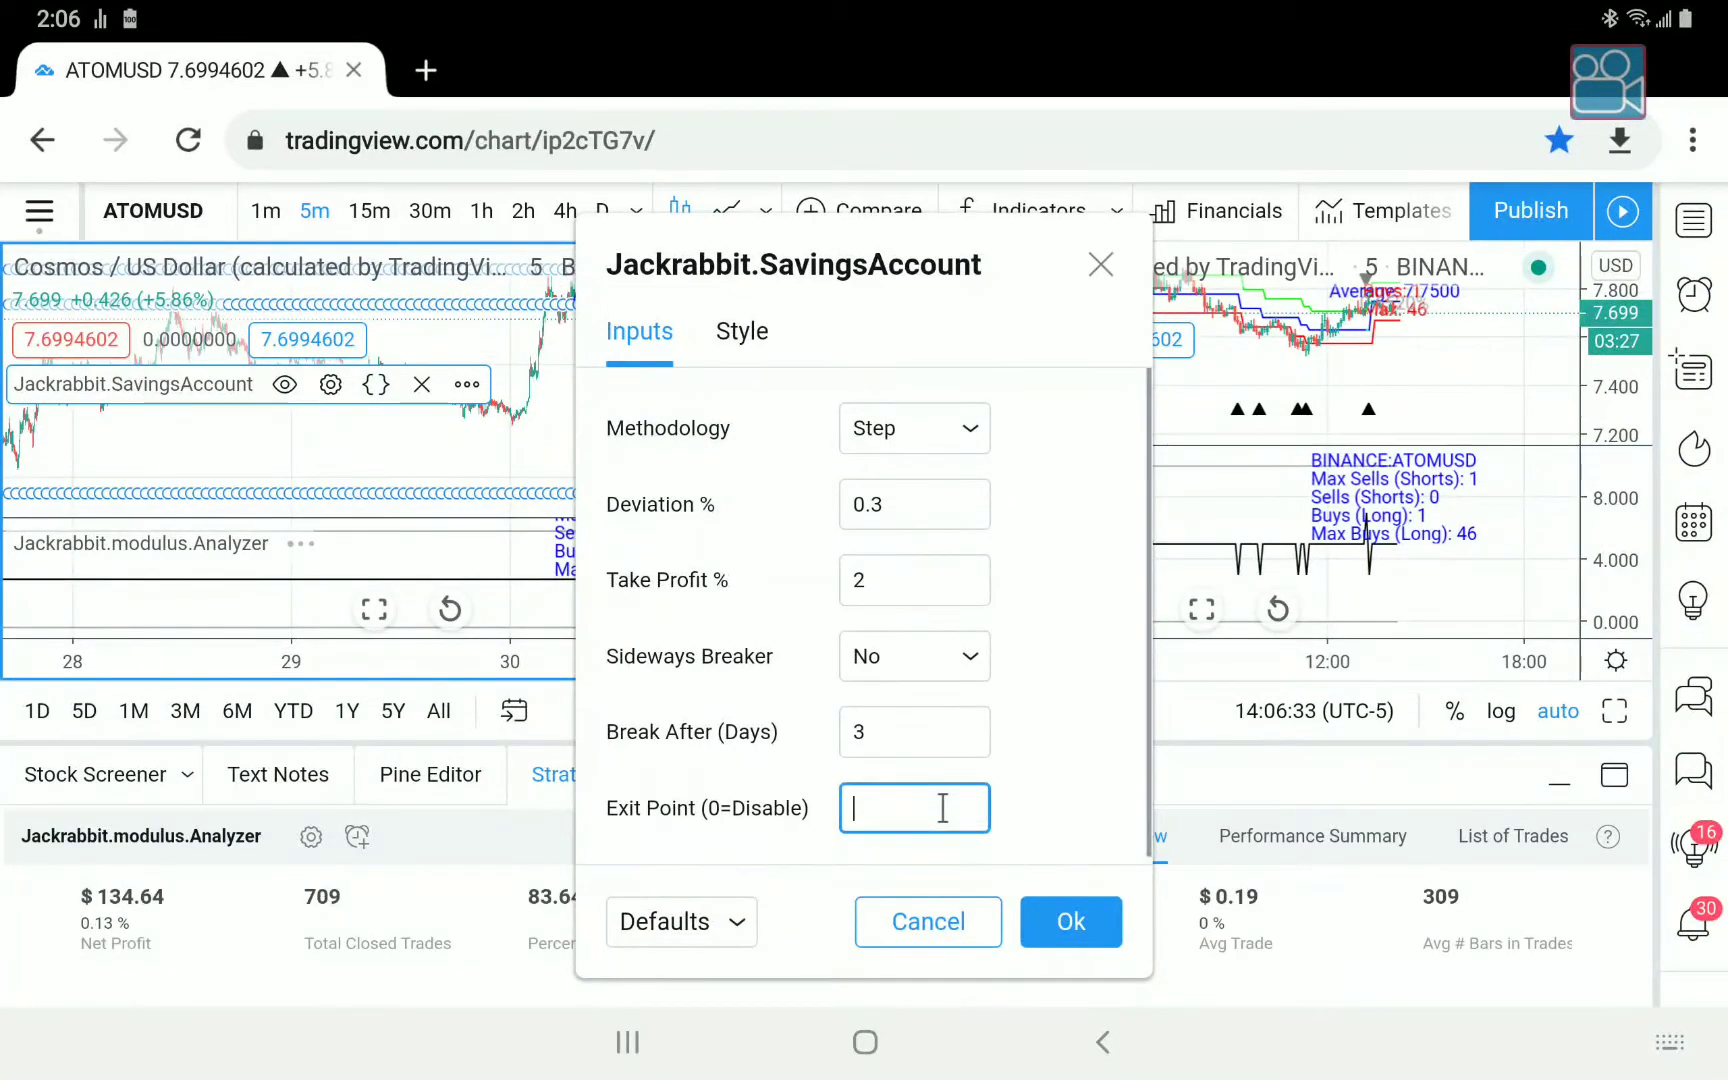
pyautogui.write('151')
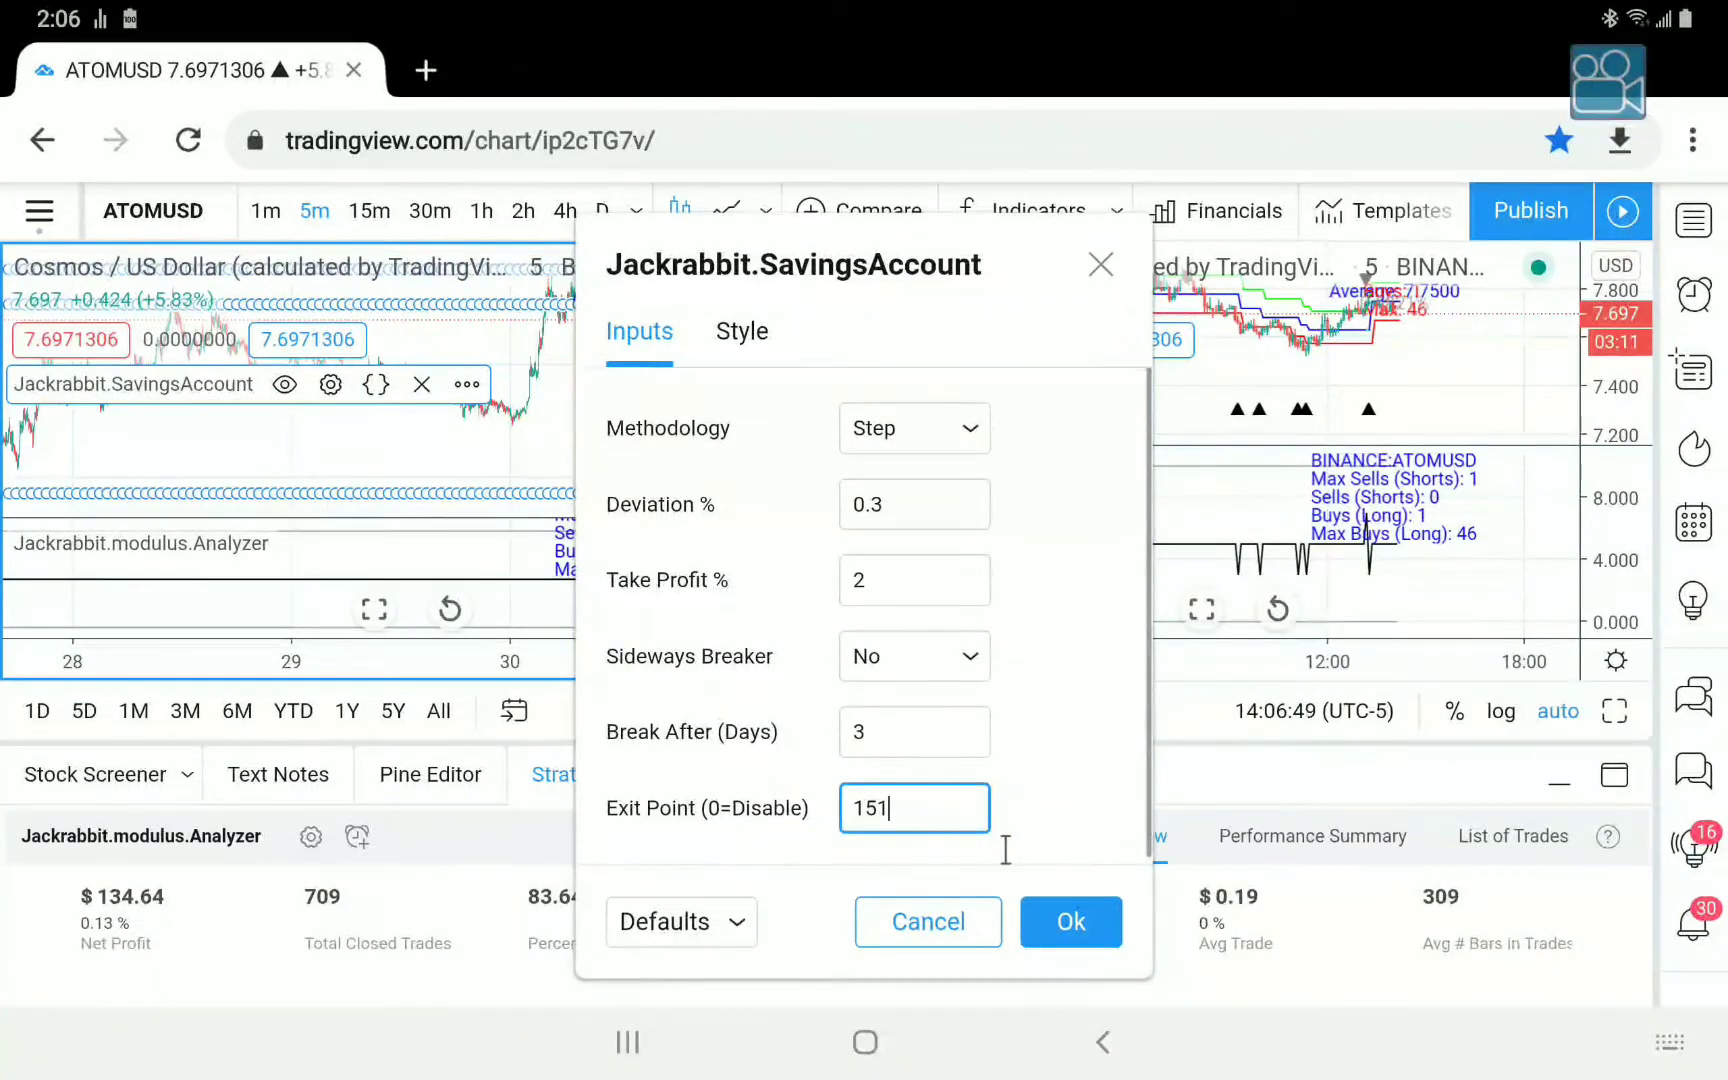
pyautogui.click(1081, 922)
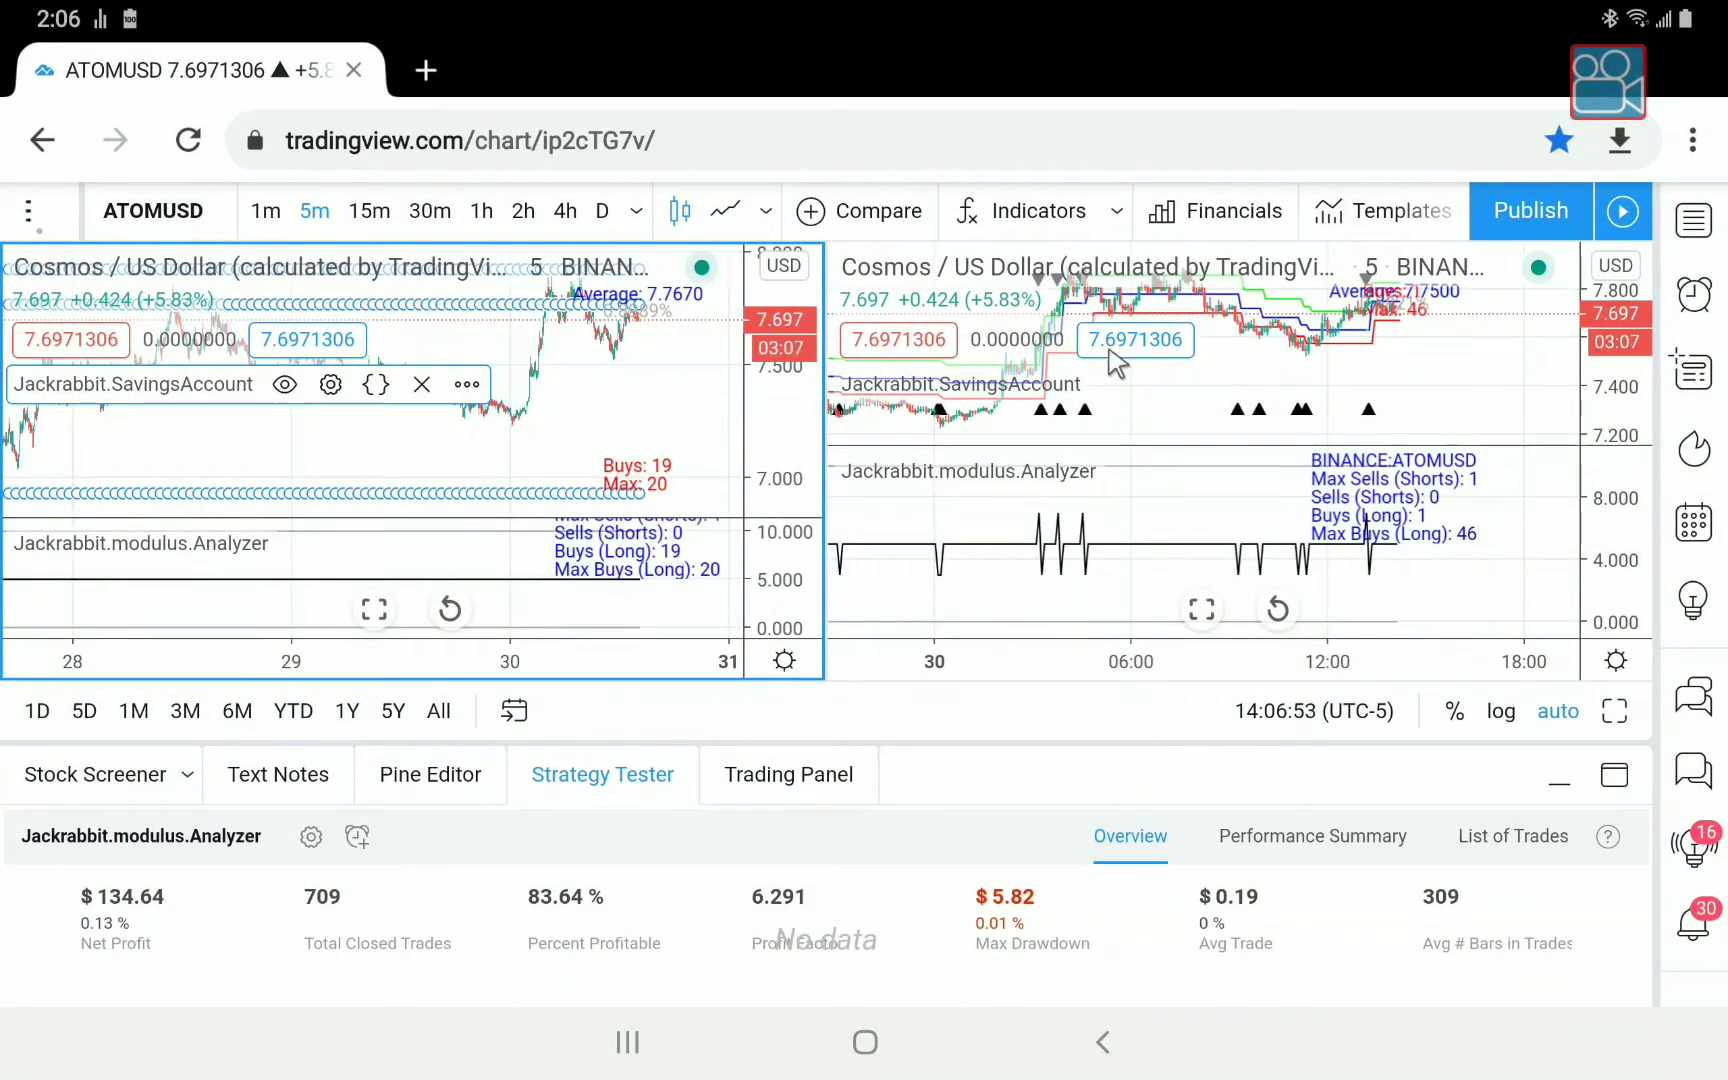
# In the Price-methodology chart's Jackrabbit.SavingsAccount settings, set Deviation % to 0.3 and Take Profit % to 2, and apply.
pyautogui.click(1022, 386)
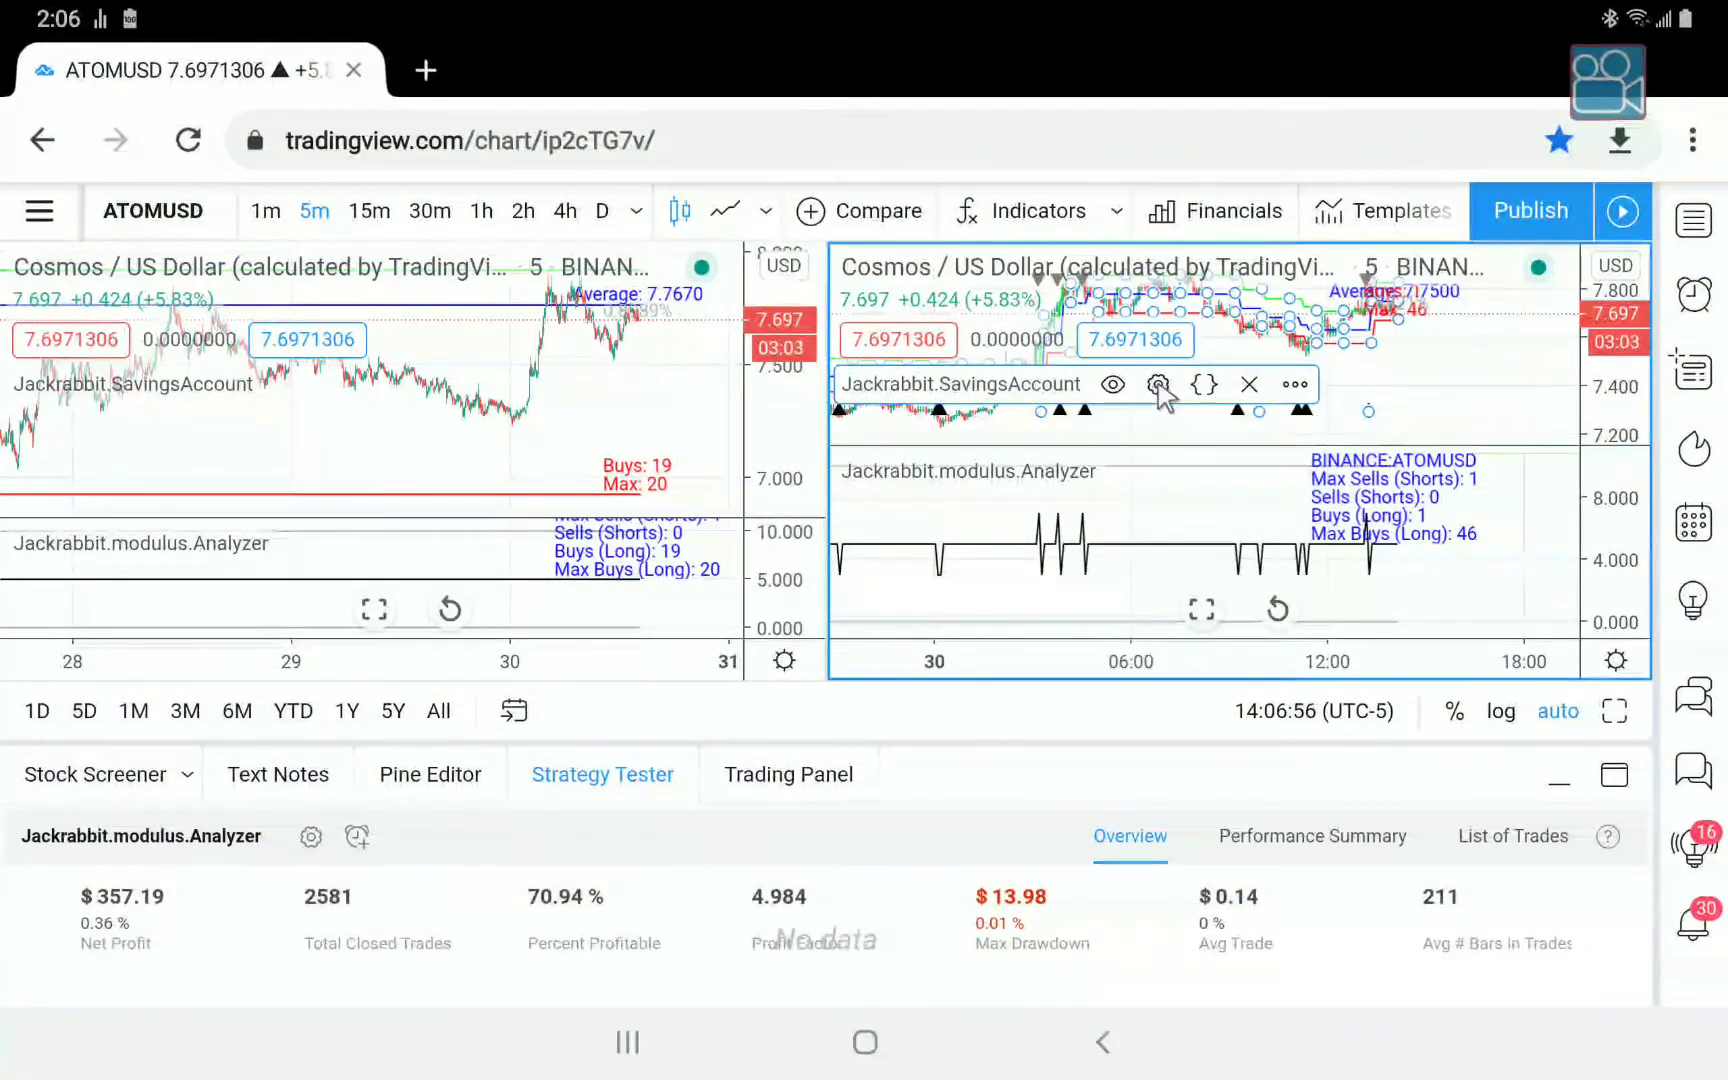
pyautogui.doubleClick(1108, 433)
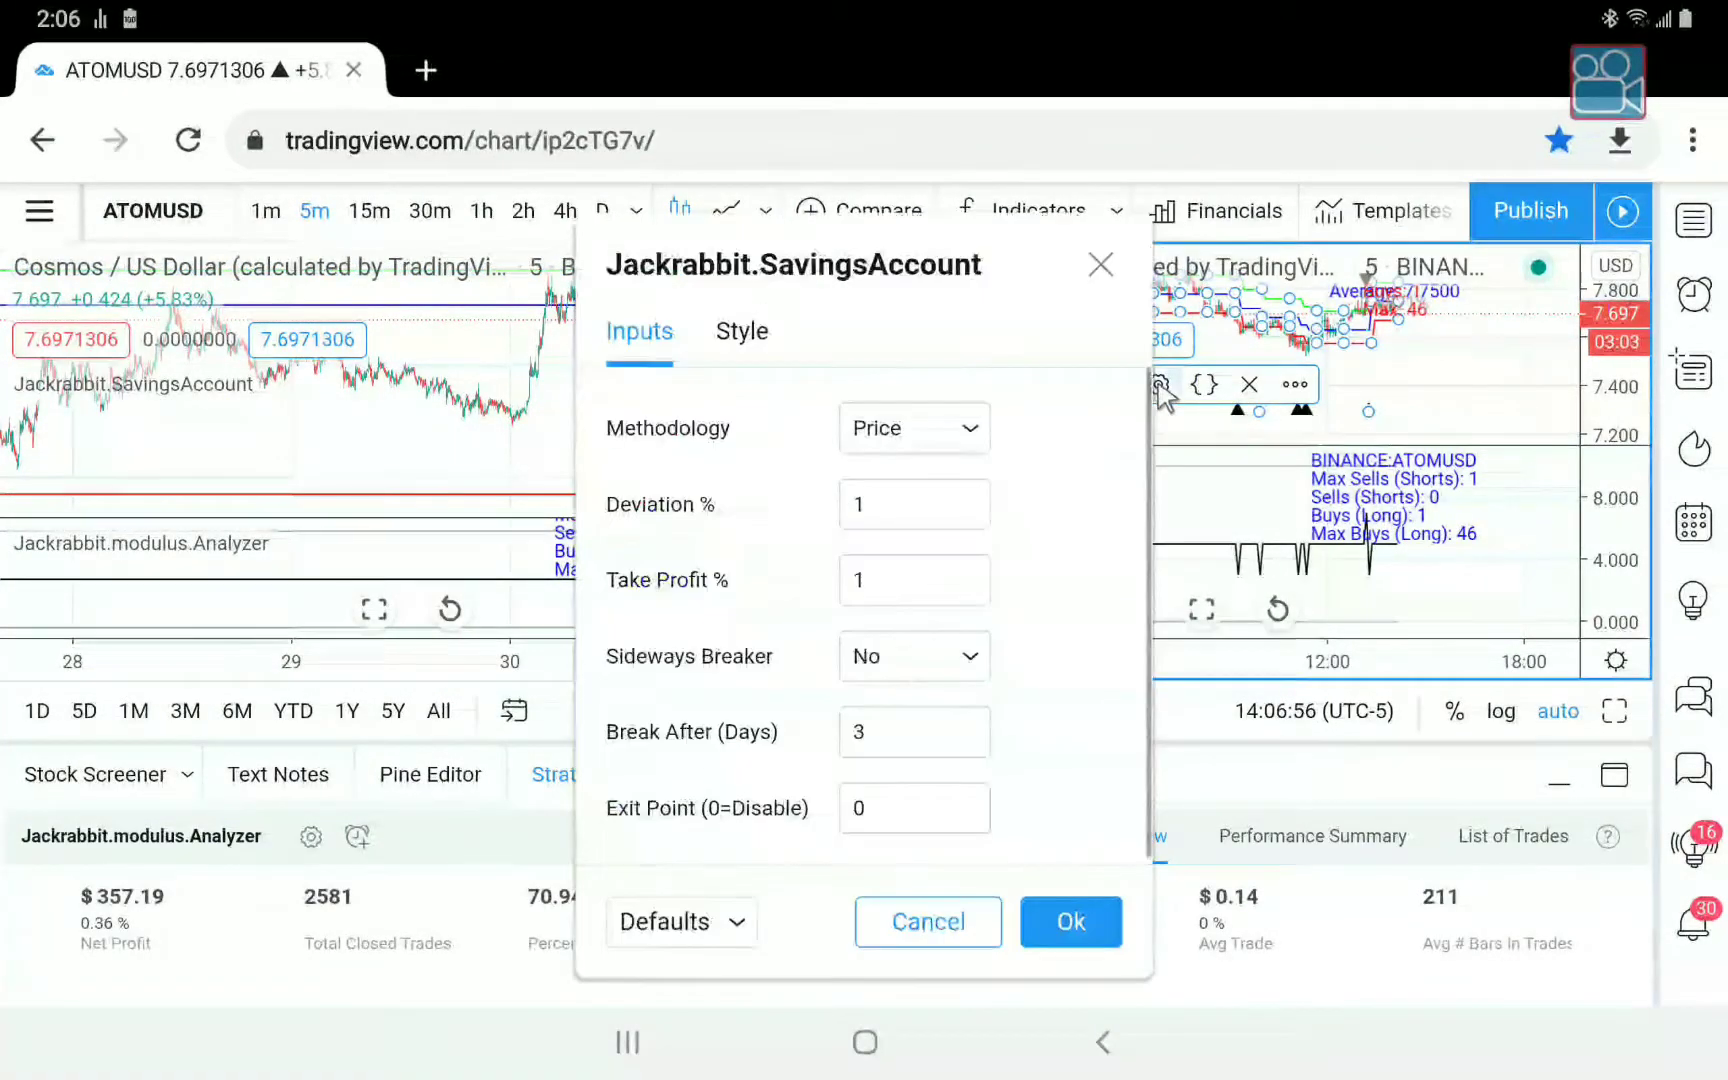
pyautogui.click(955, 500)
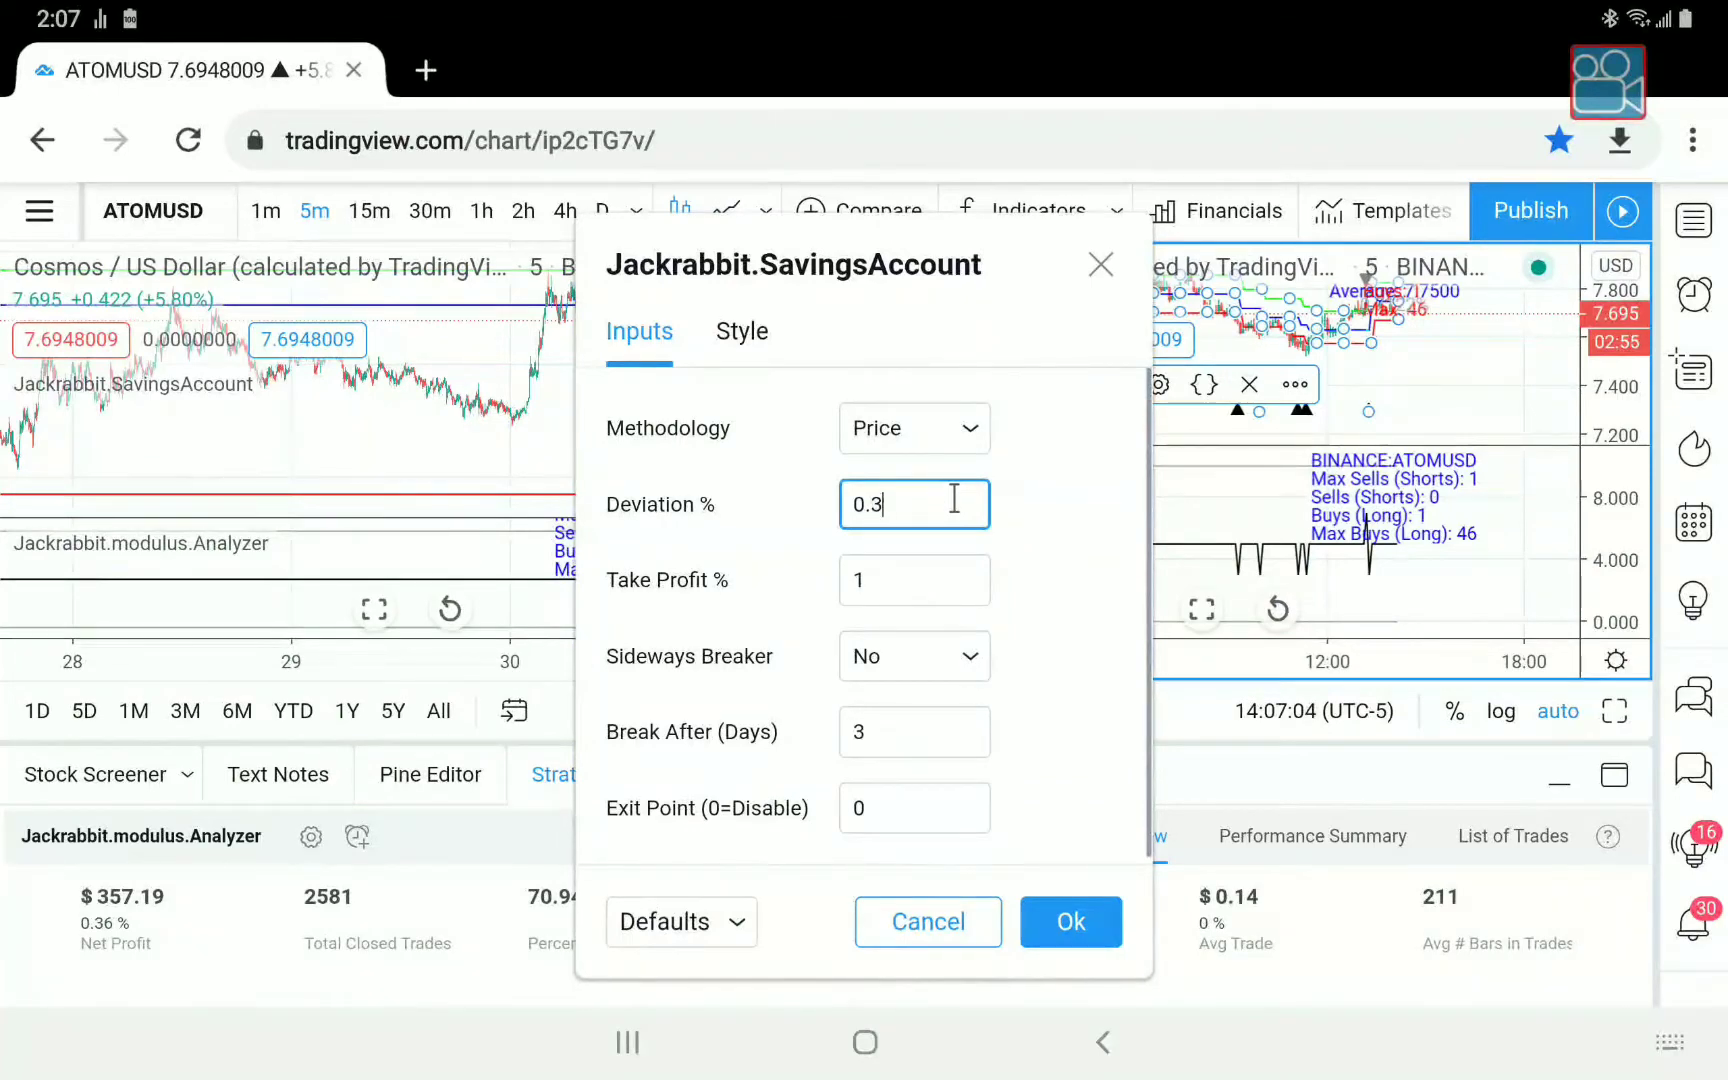
pyautogui.click(938, 586)
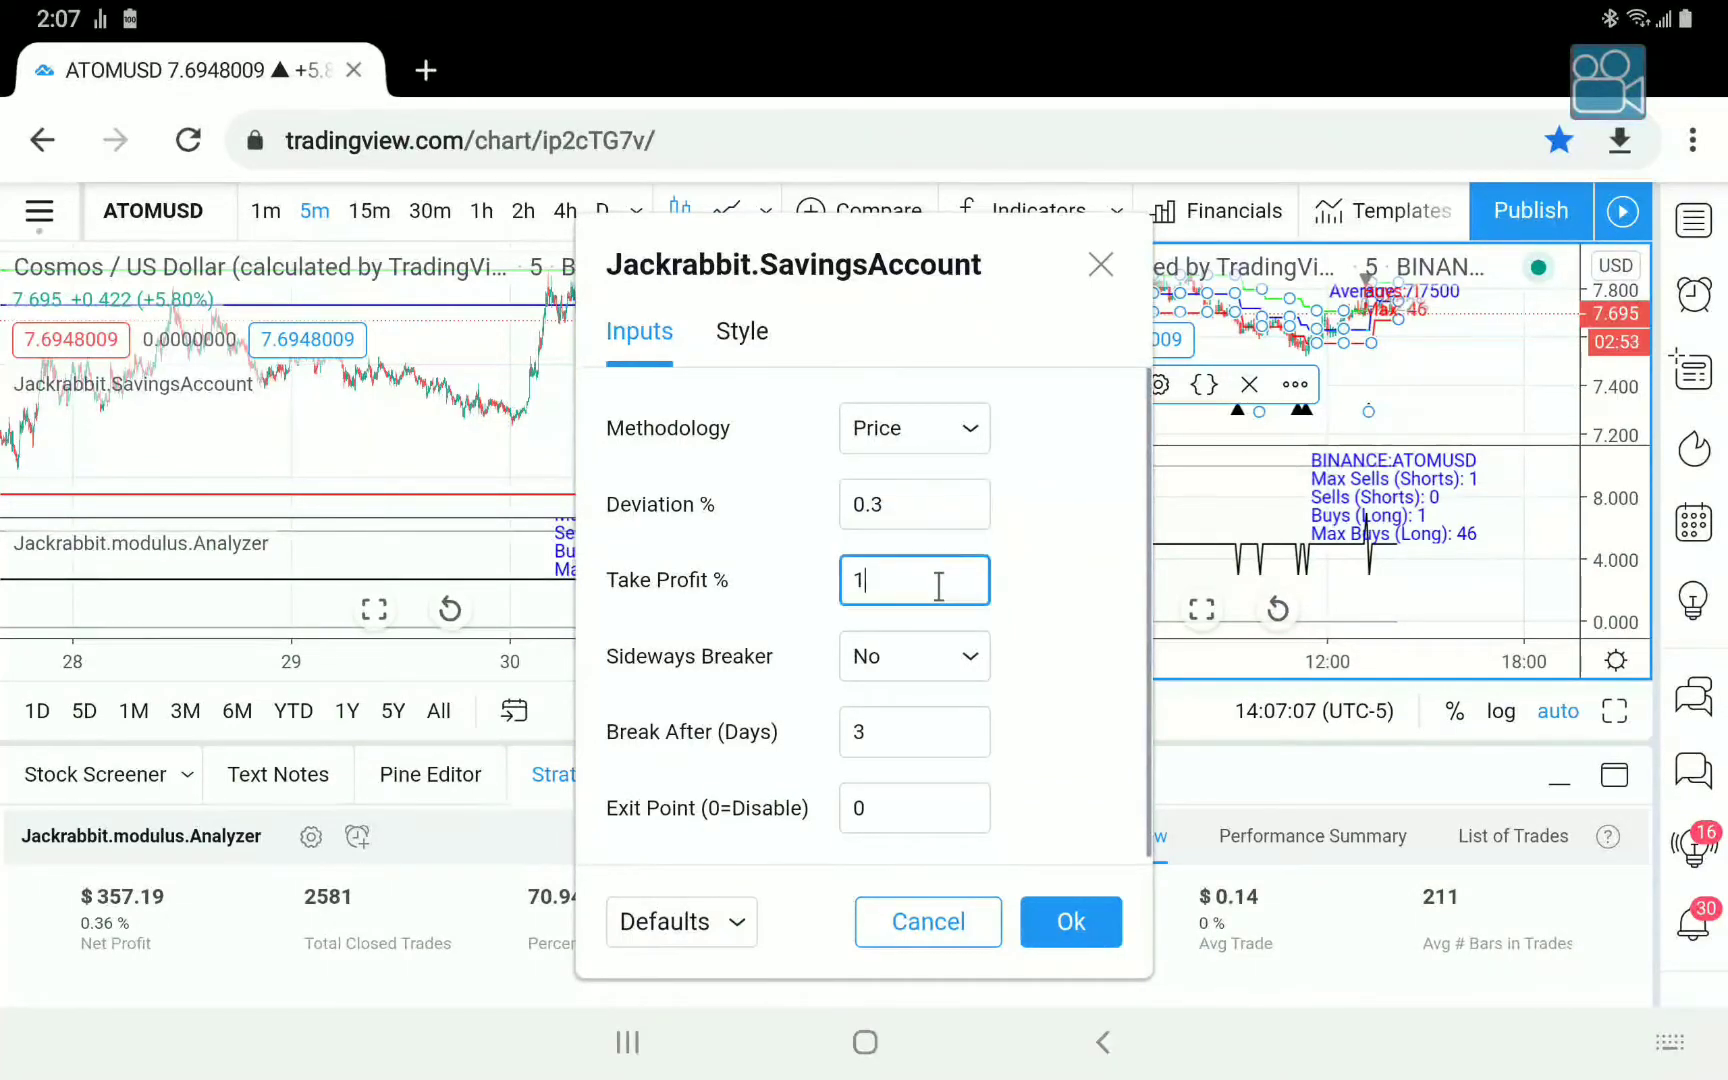
pyautogui.press('BackSpace')
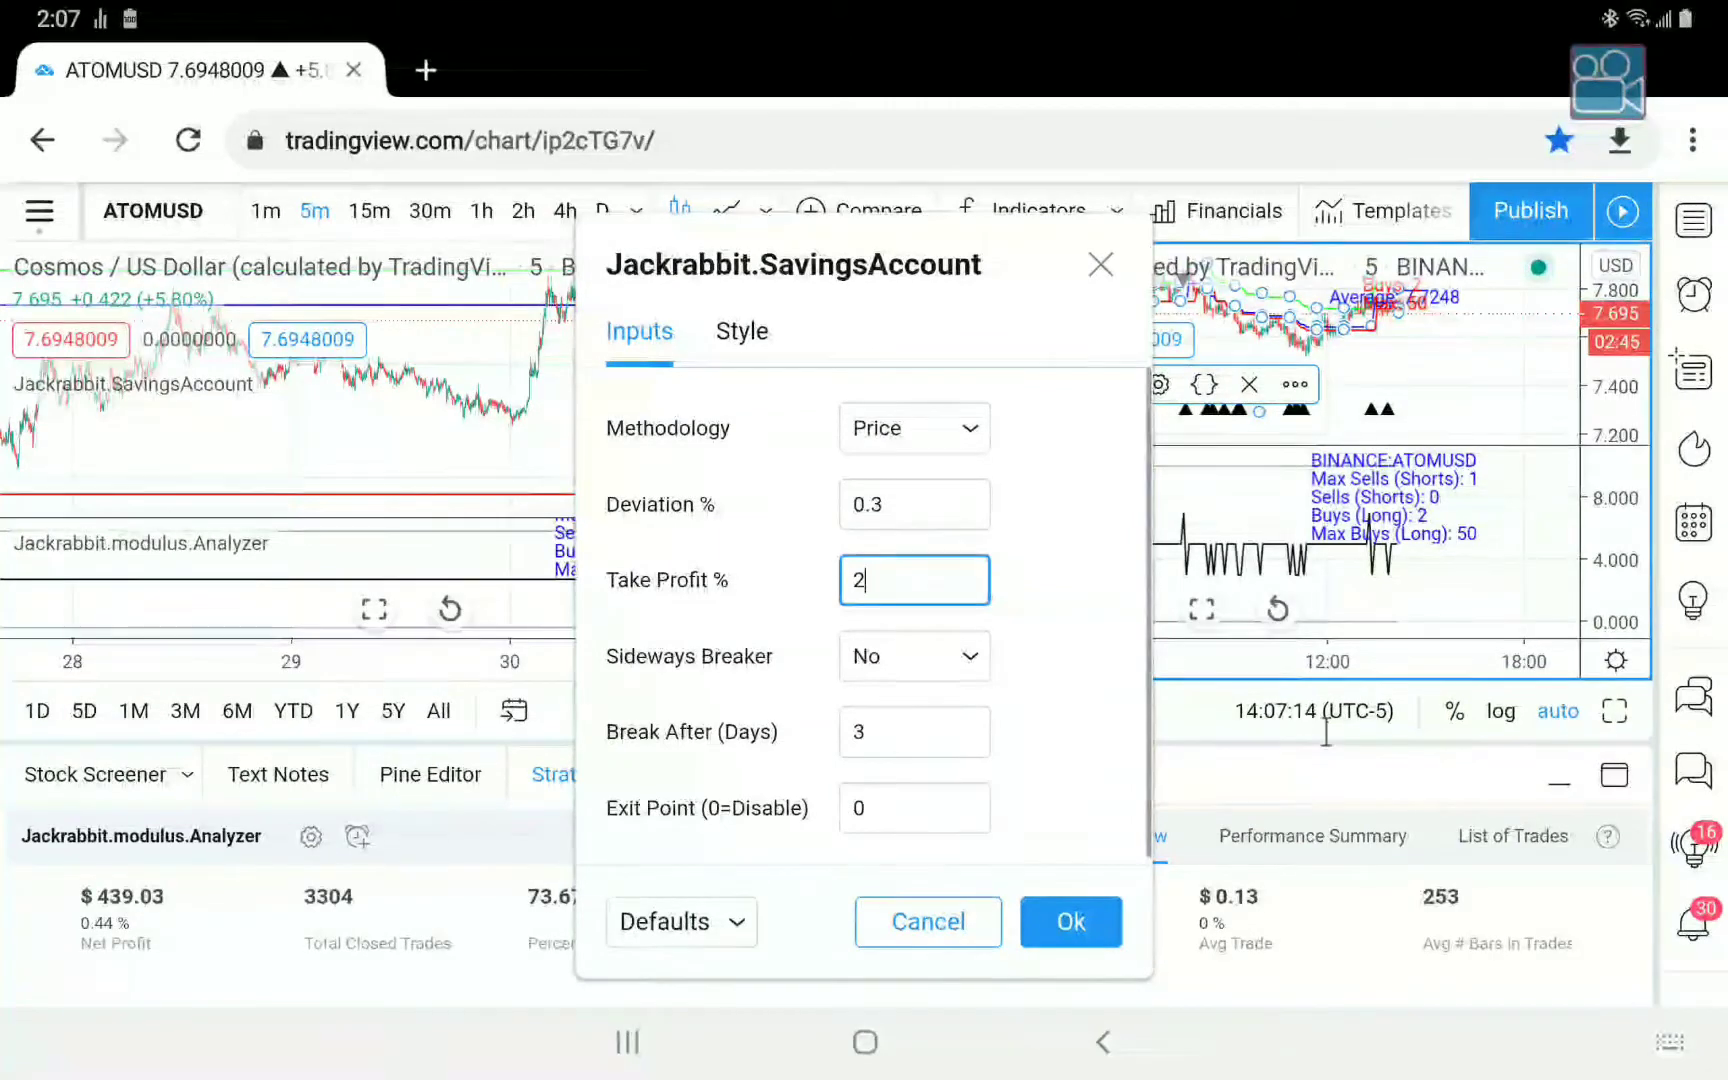
pyautogui.click(1085, 918)
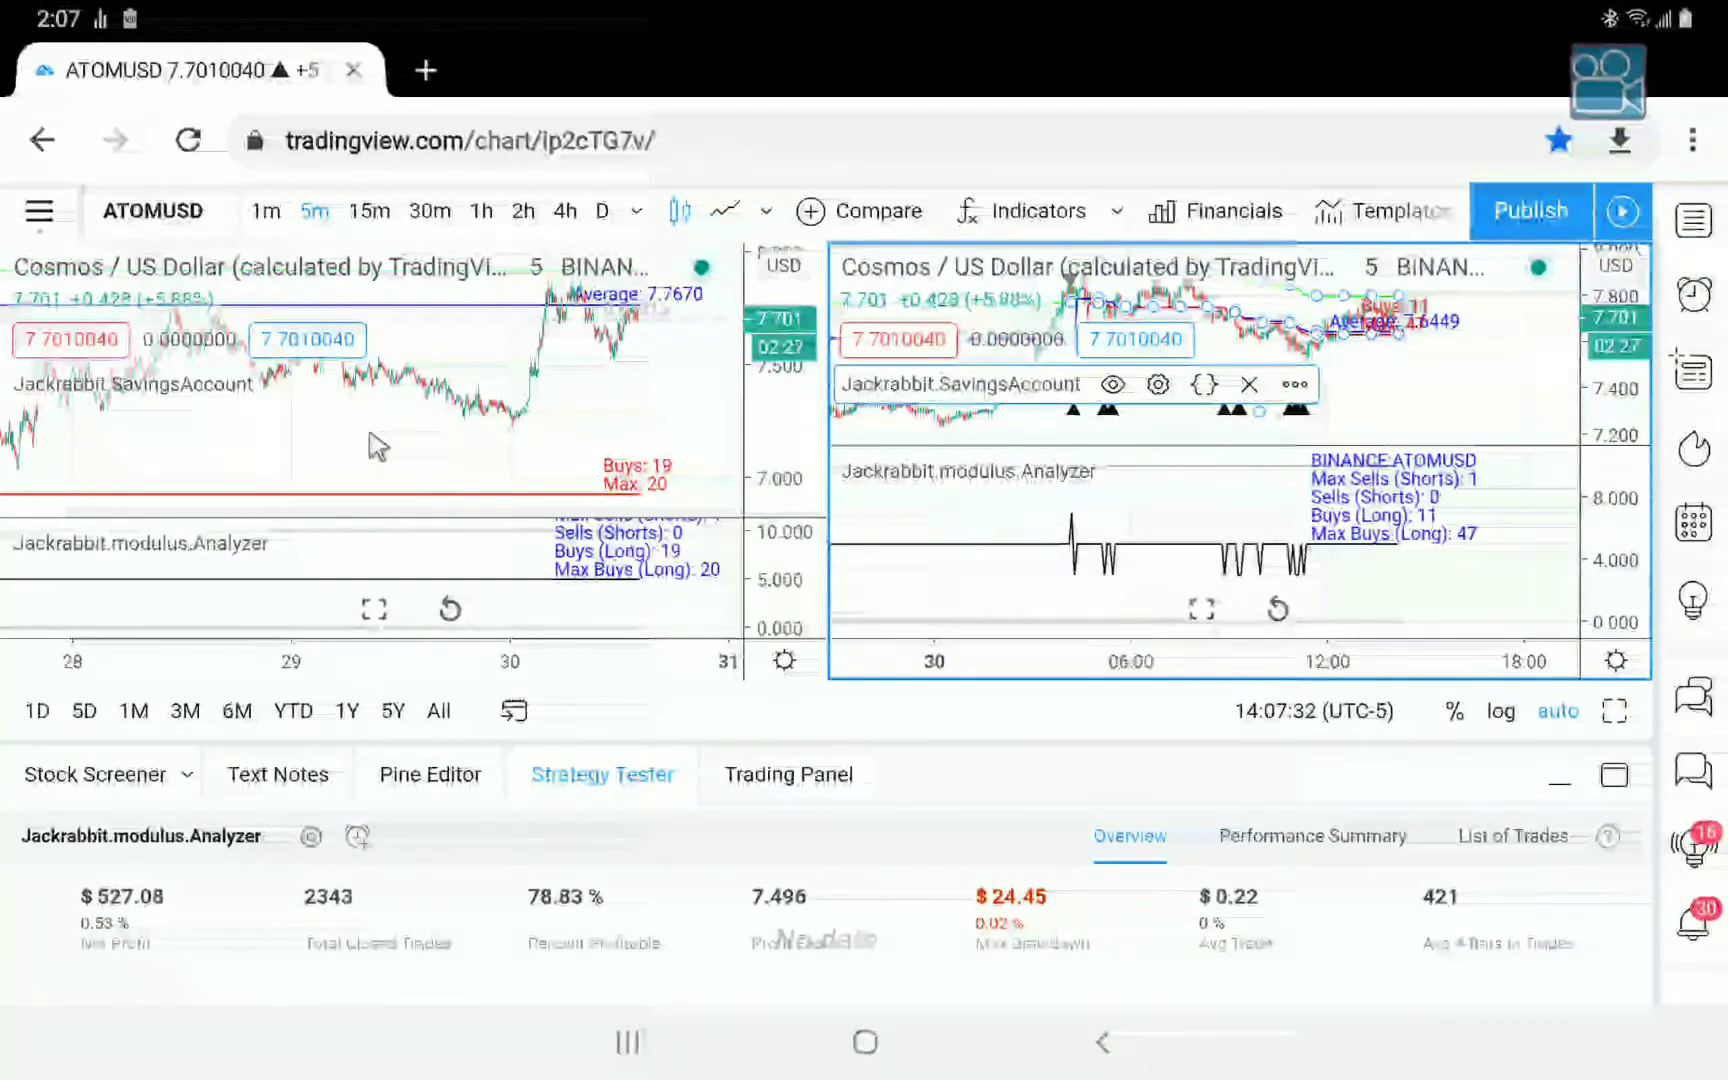
# Compare the ATOMUSD backtest overviews of the Step-methodology and Price-methodology charts.
pyautogui.click(390, 458)
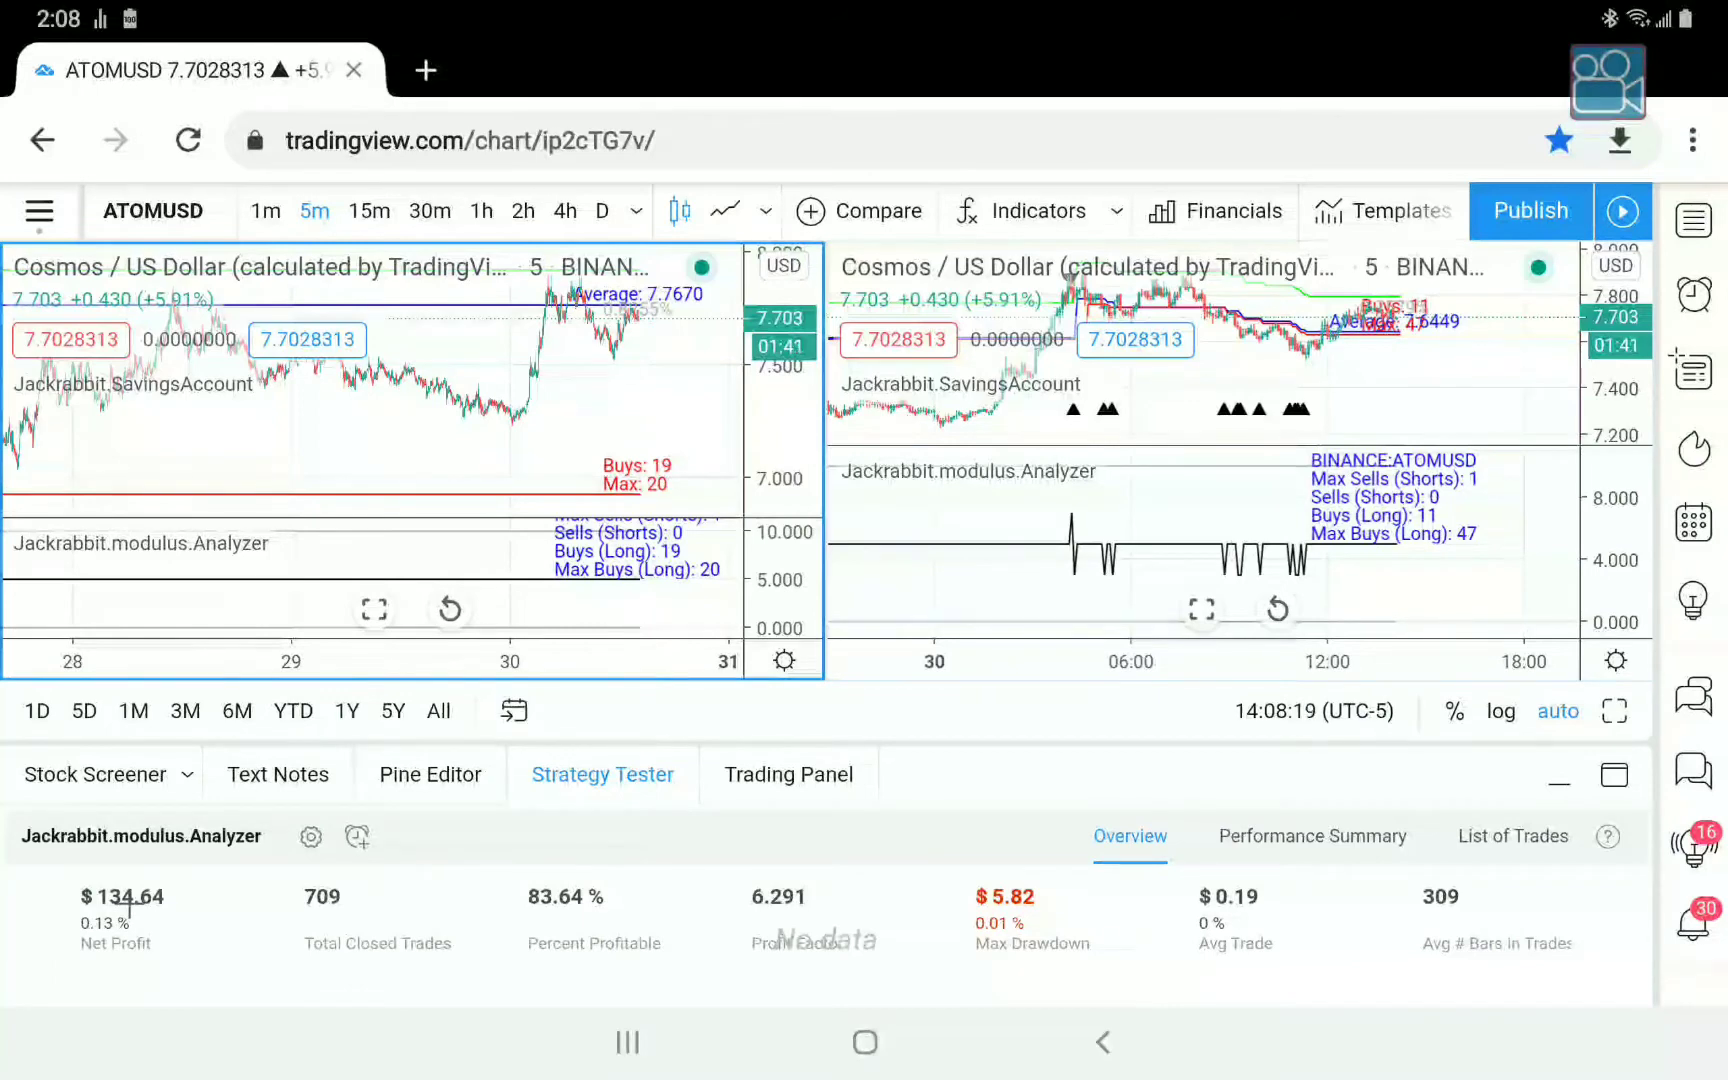
pyautogui.click(929, 522)
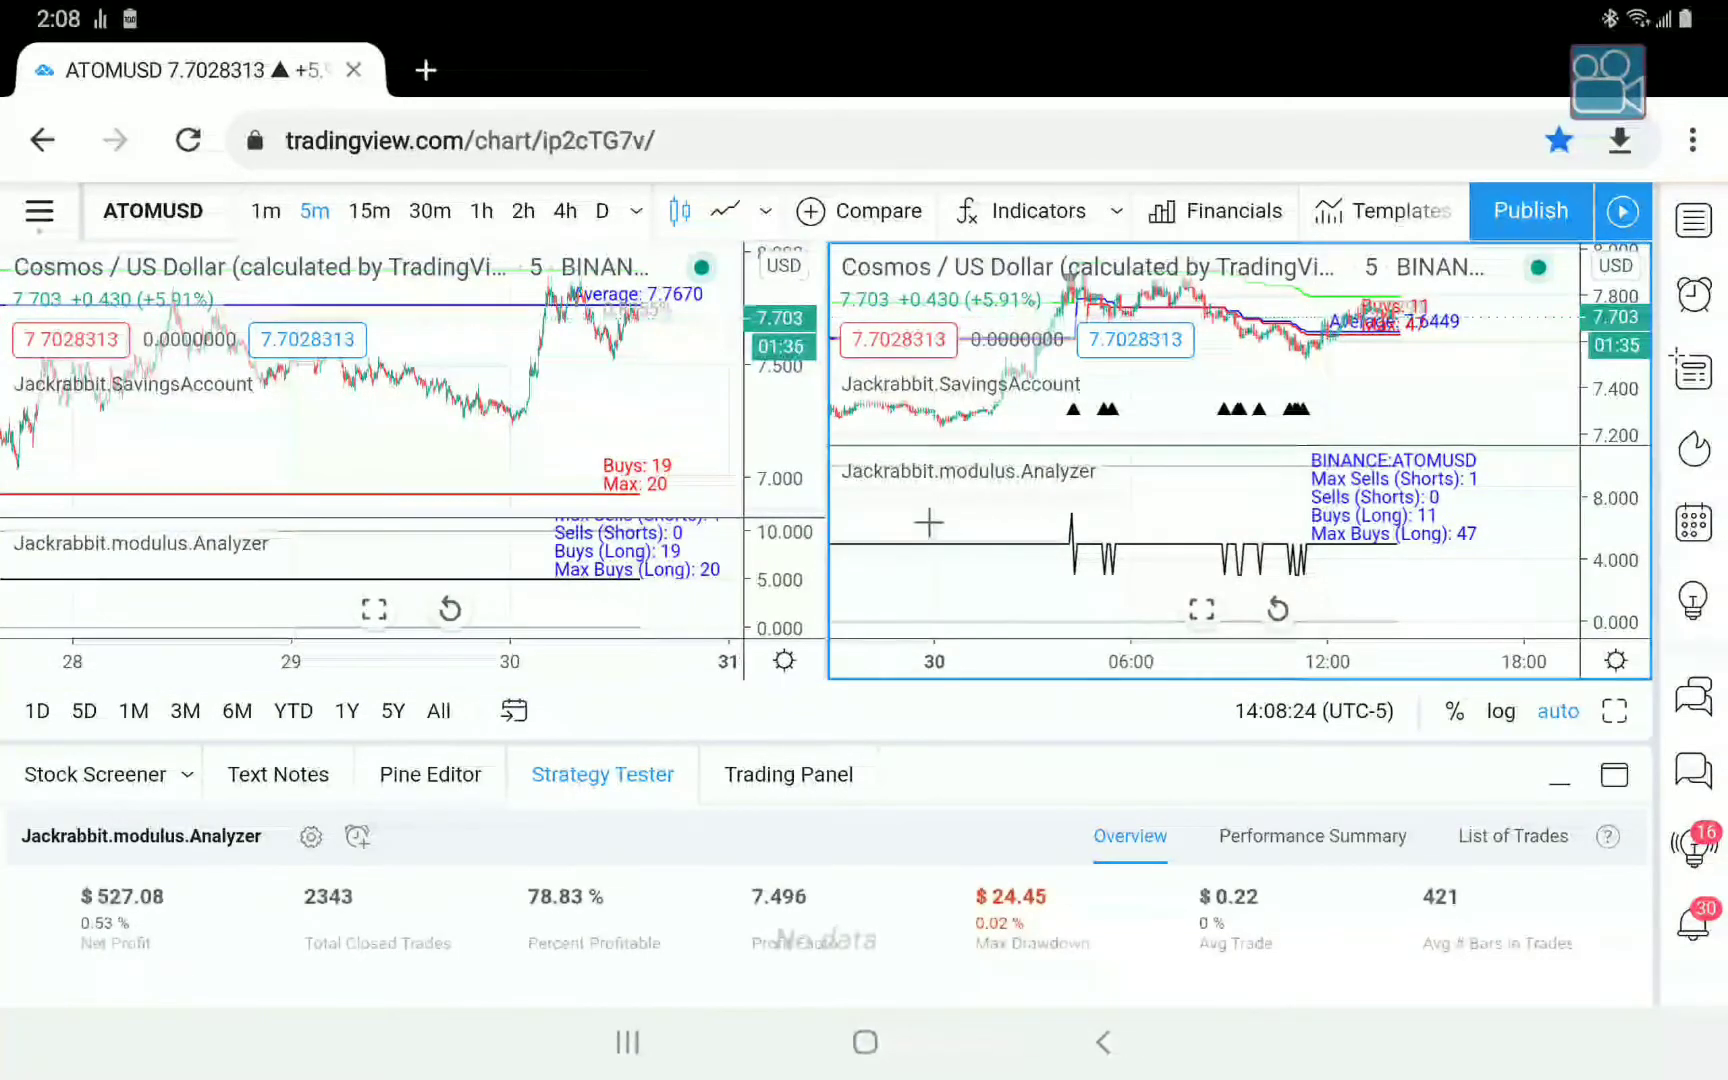
pyautogui.click(490, 478)
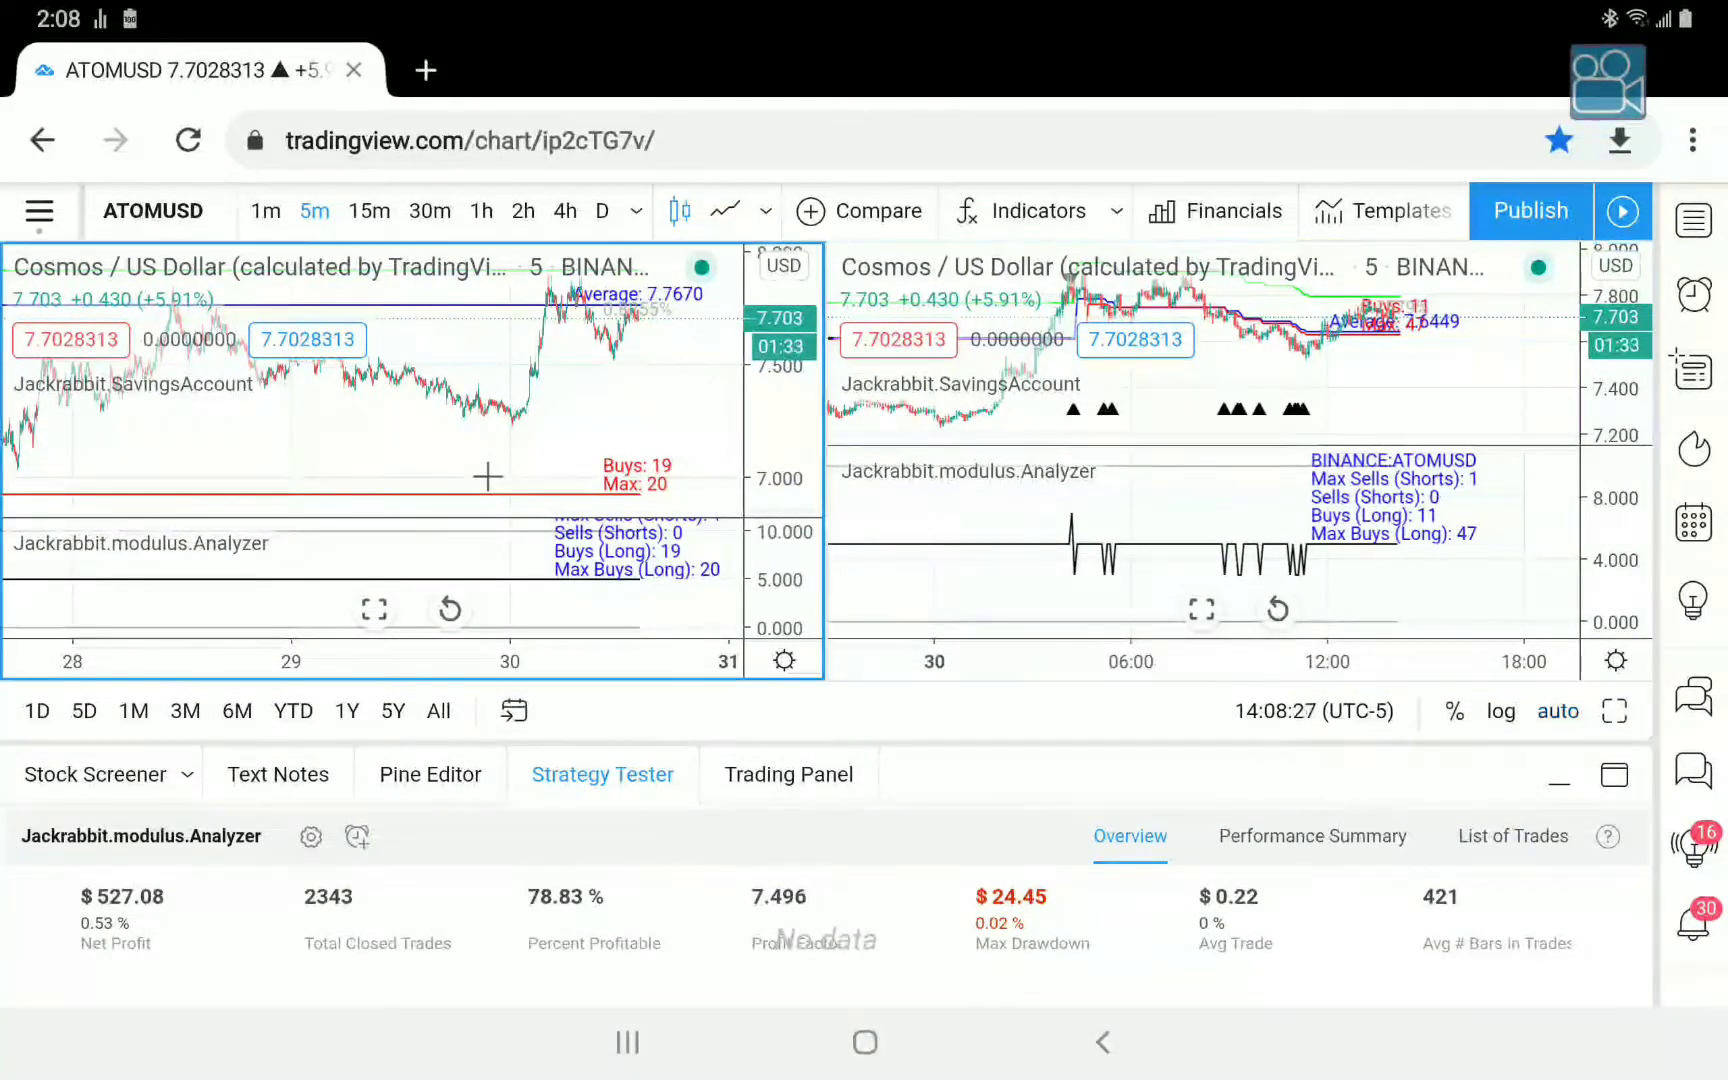
# Set the Exit Point of the Step-methodology chart's Jackrabbit.SavingsAccount to 333 and apply.
pyautogui.click(213, 386)
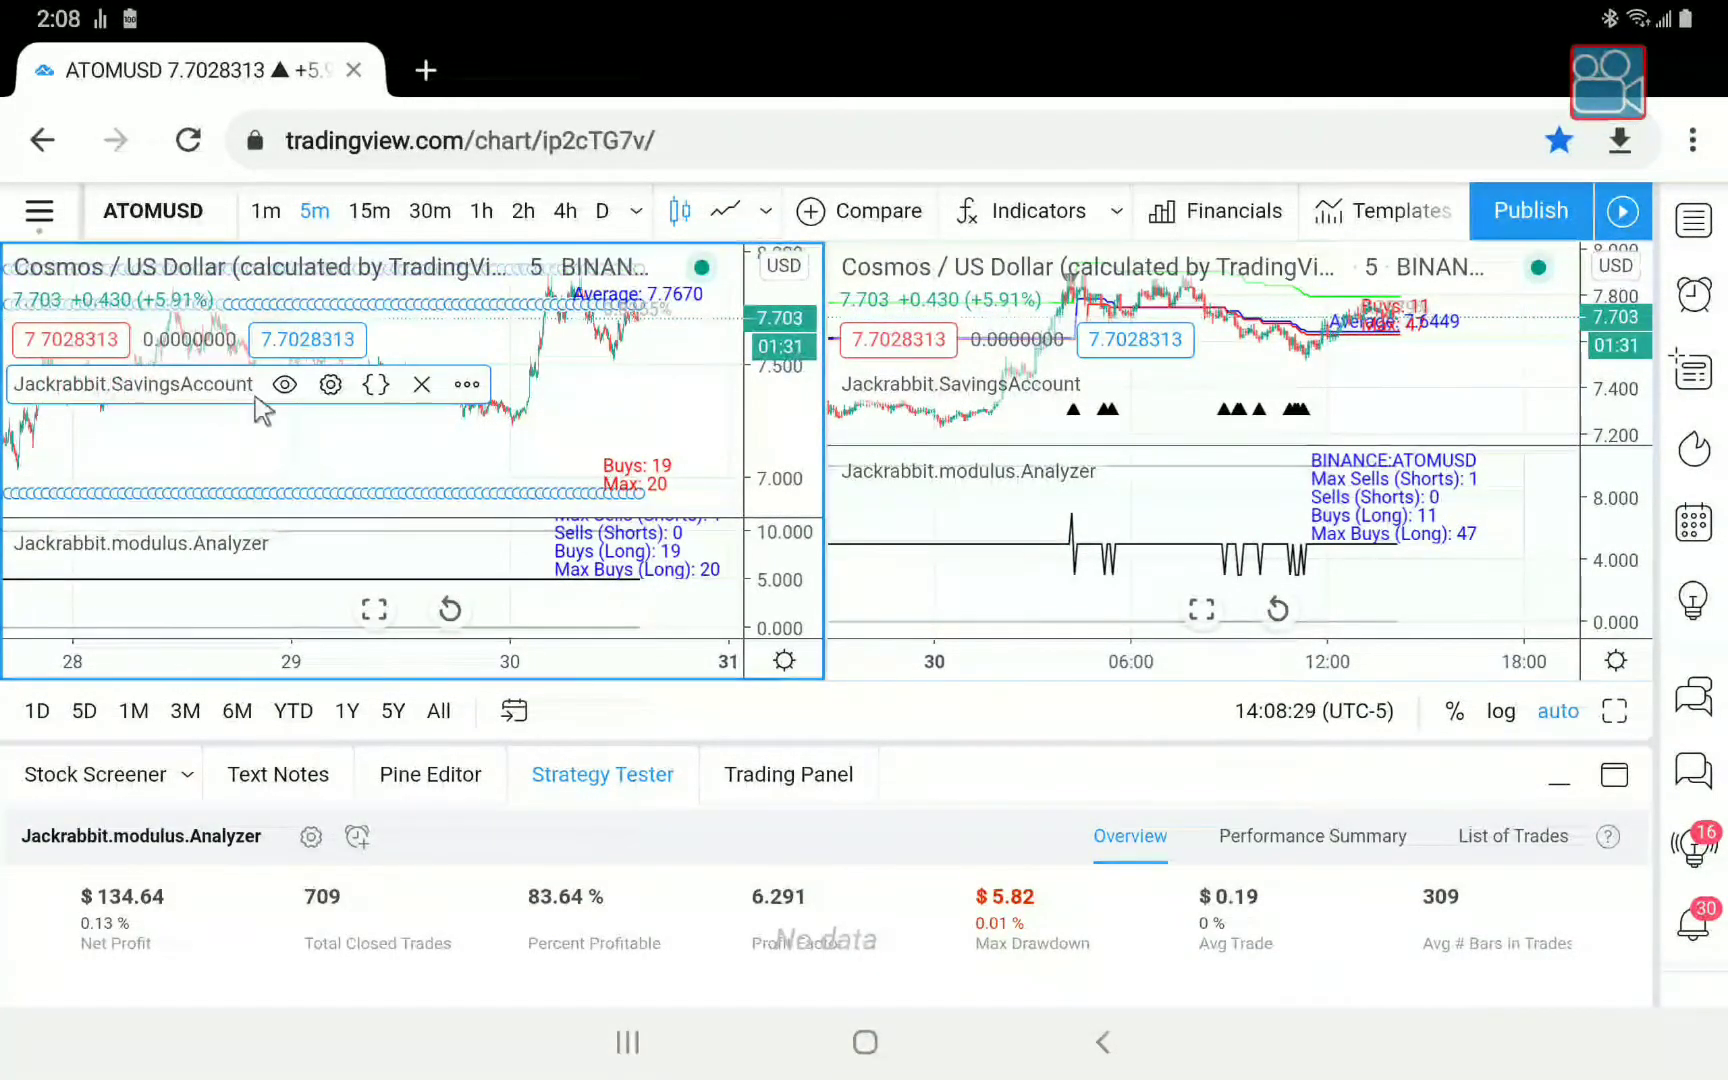
pyautogui.click(329, 385)
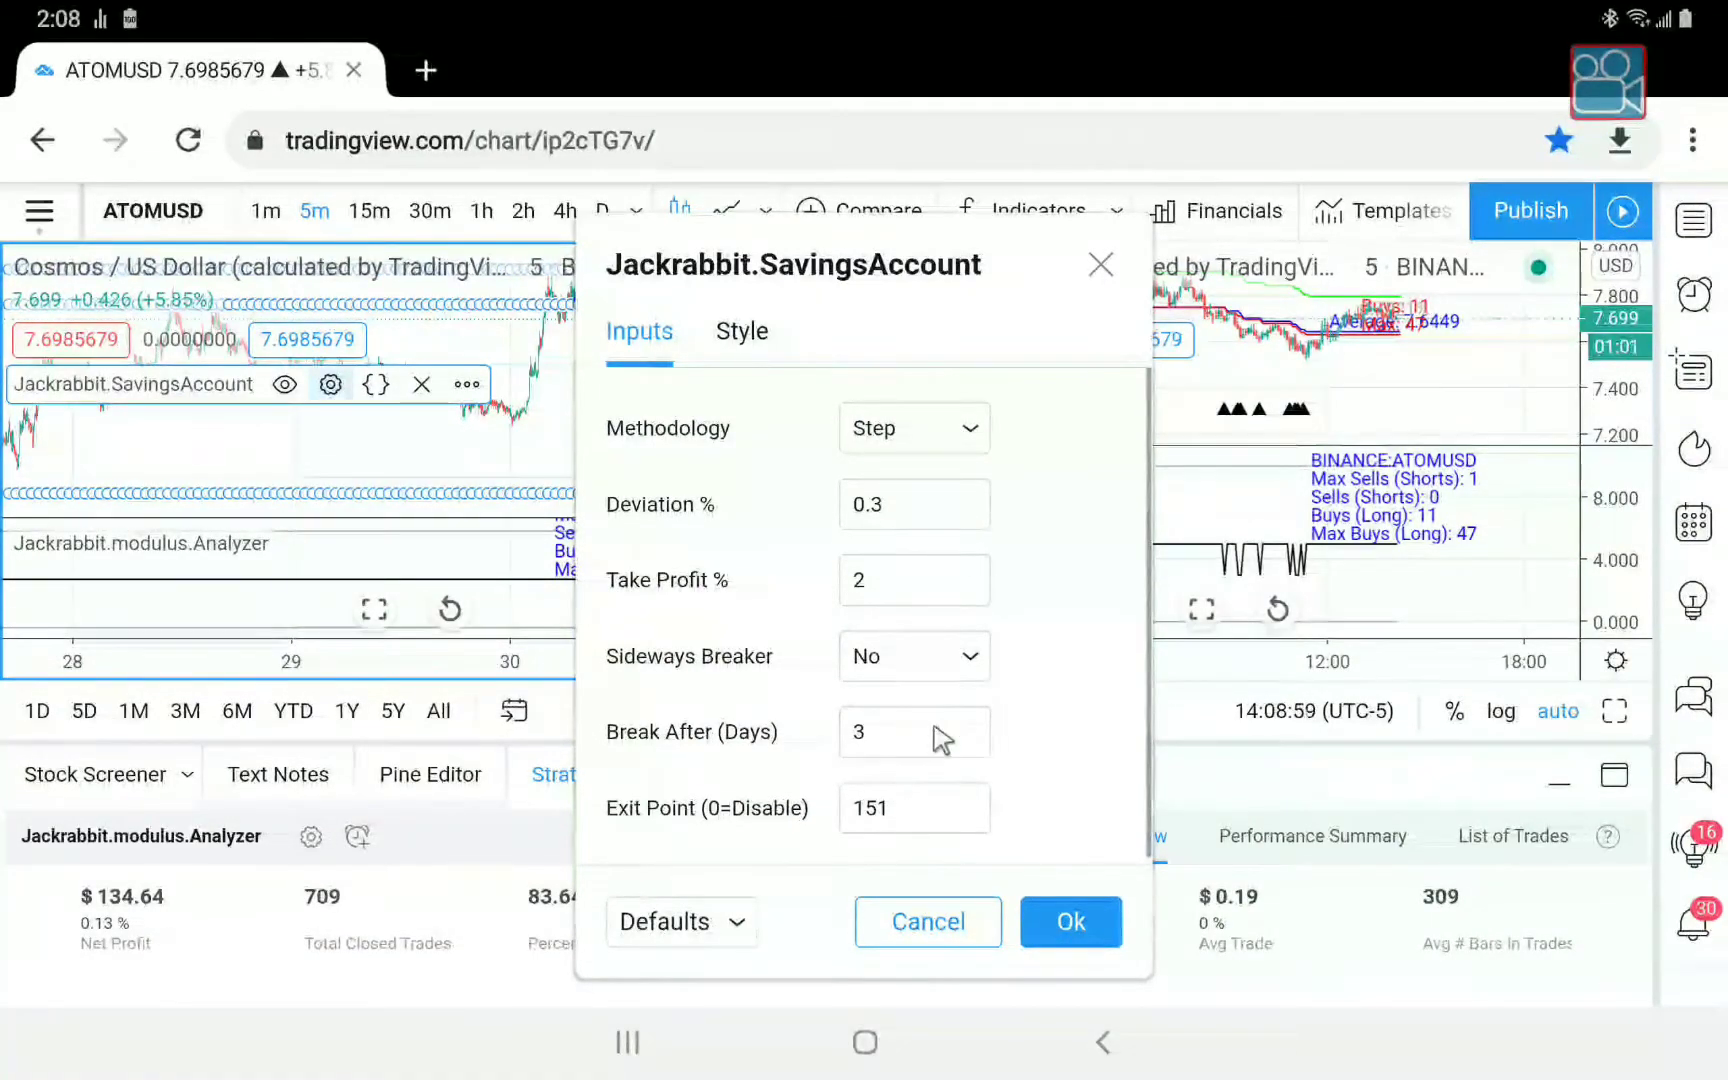
pyautogui.click(938, 803)
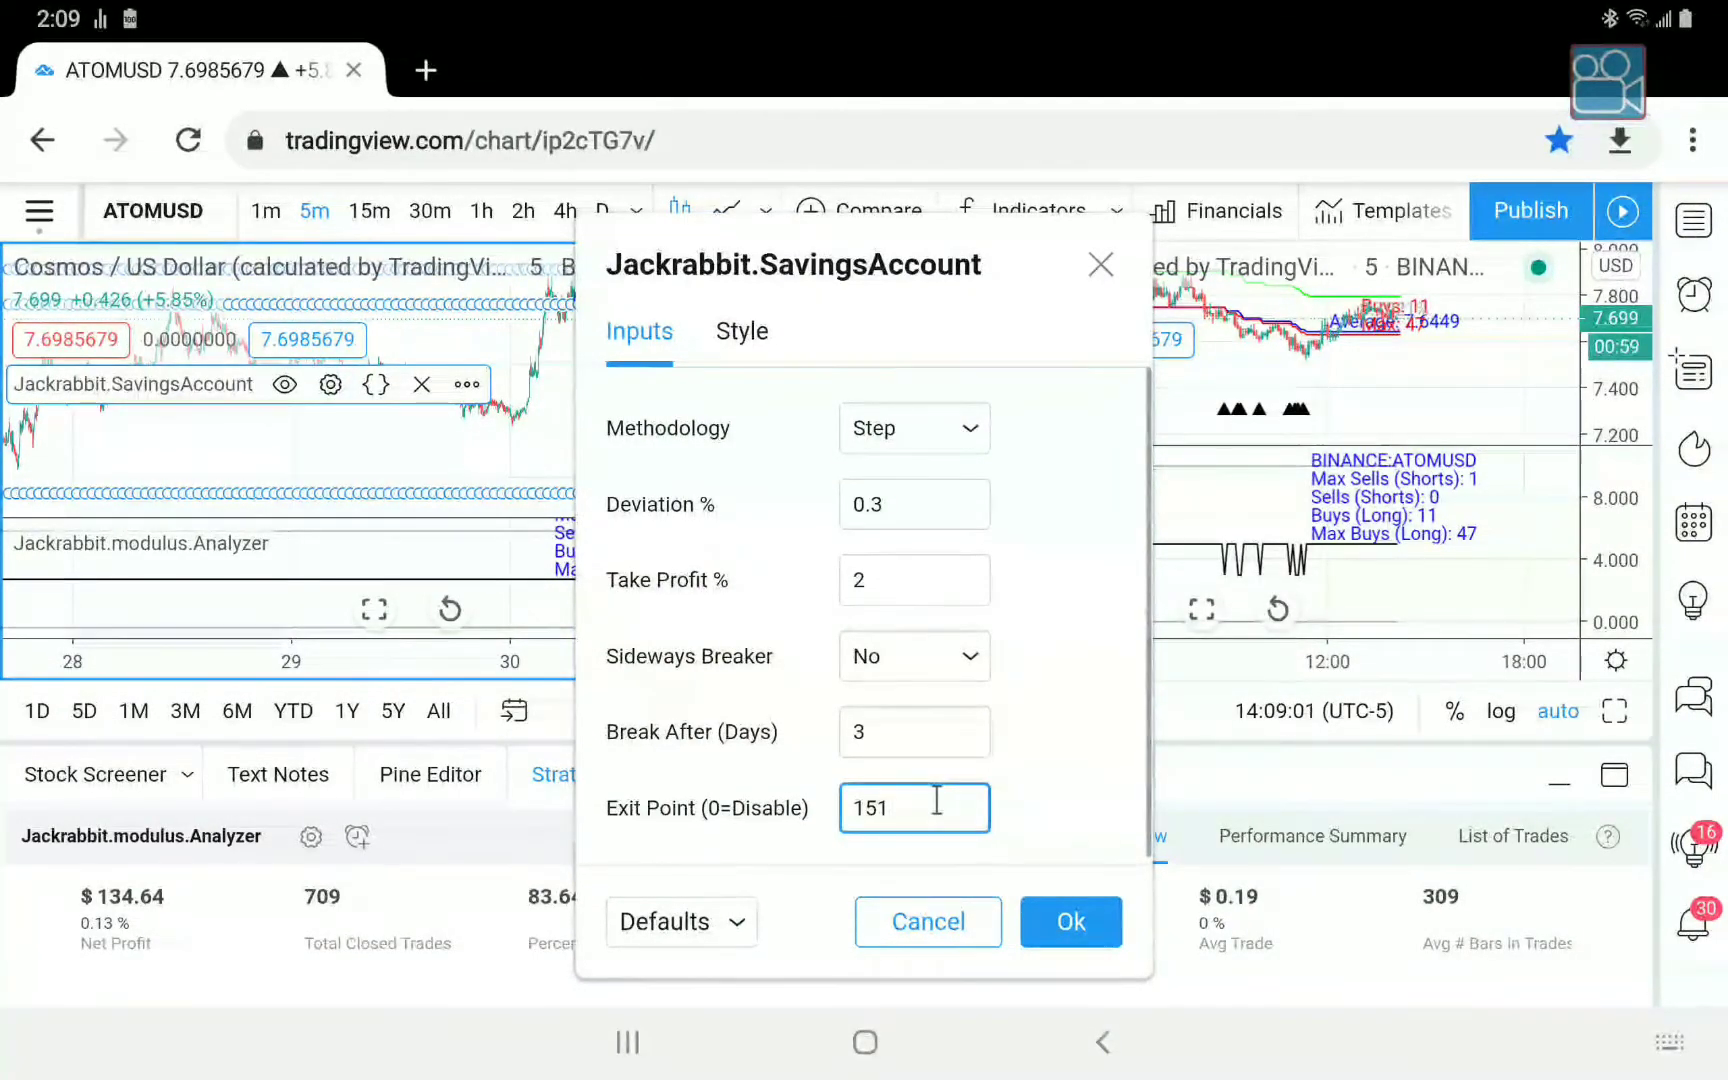
pyautogui.press('BackSpace')
pyautogui.press('BackSpace')
pyautogui.write('333')
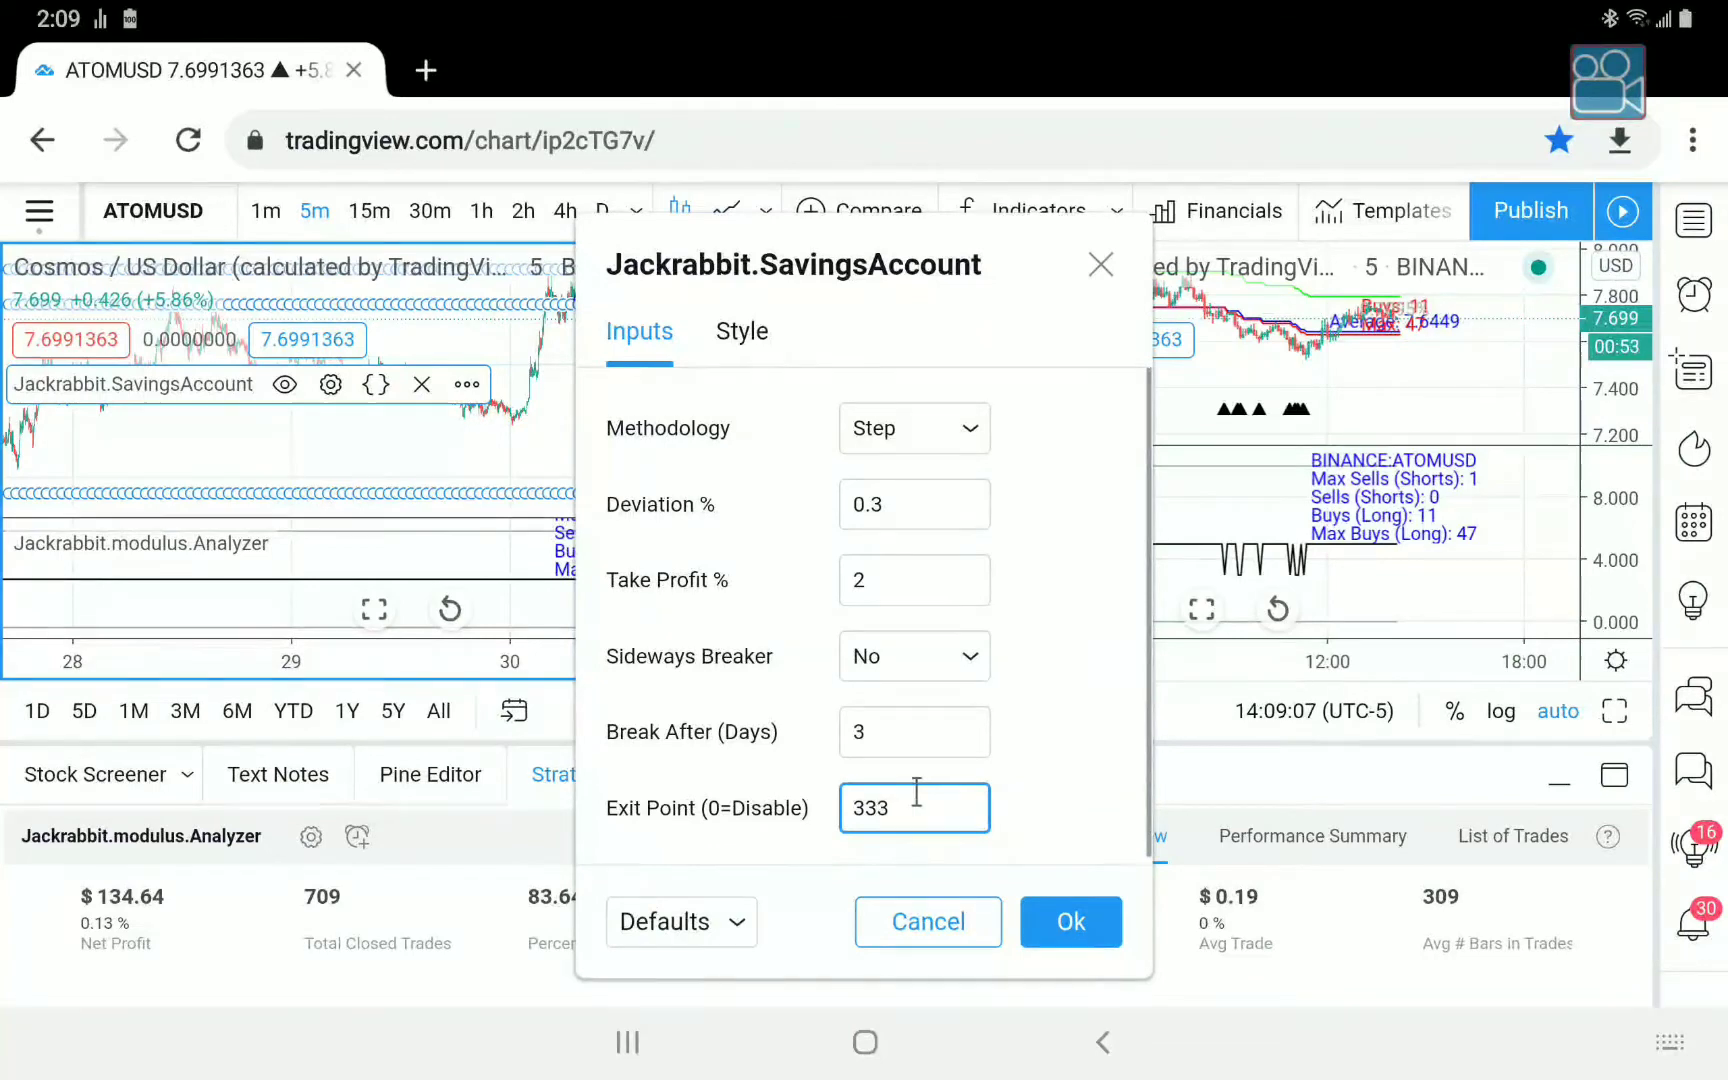
pyautogui.click(1088, 925)
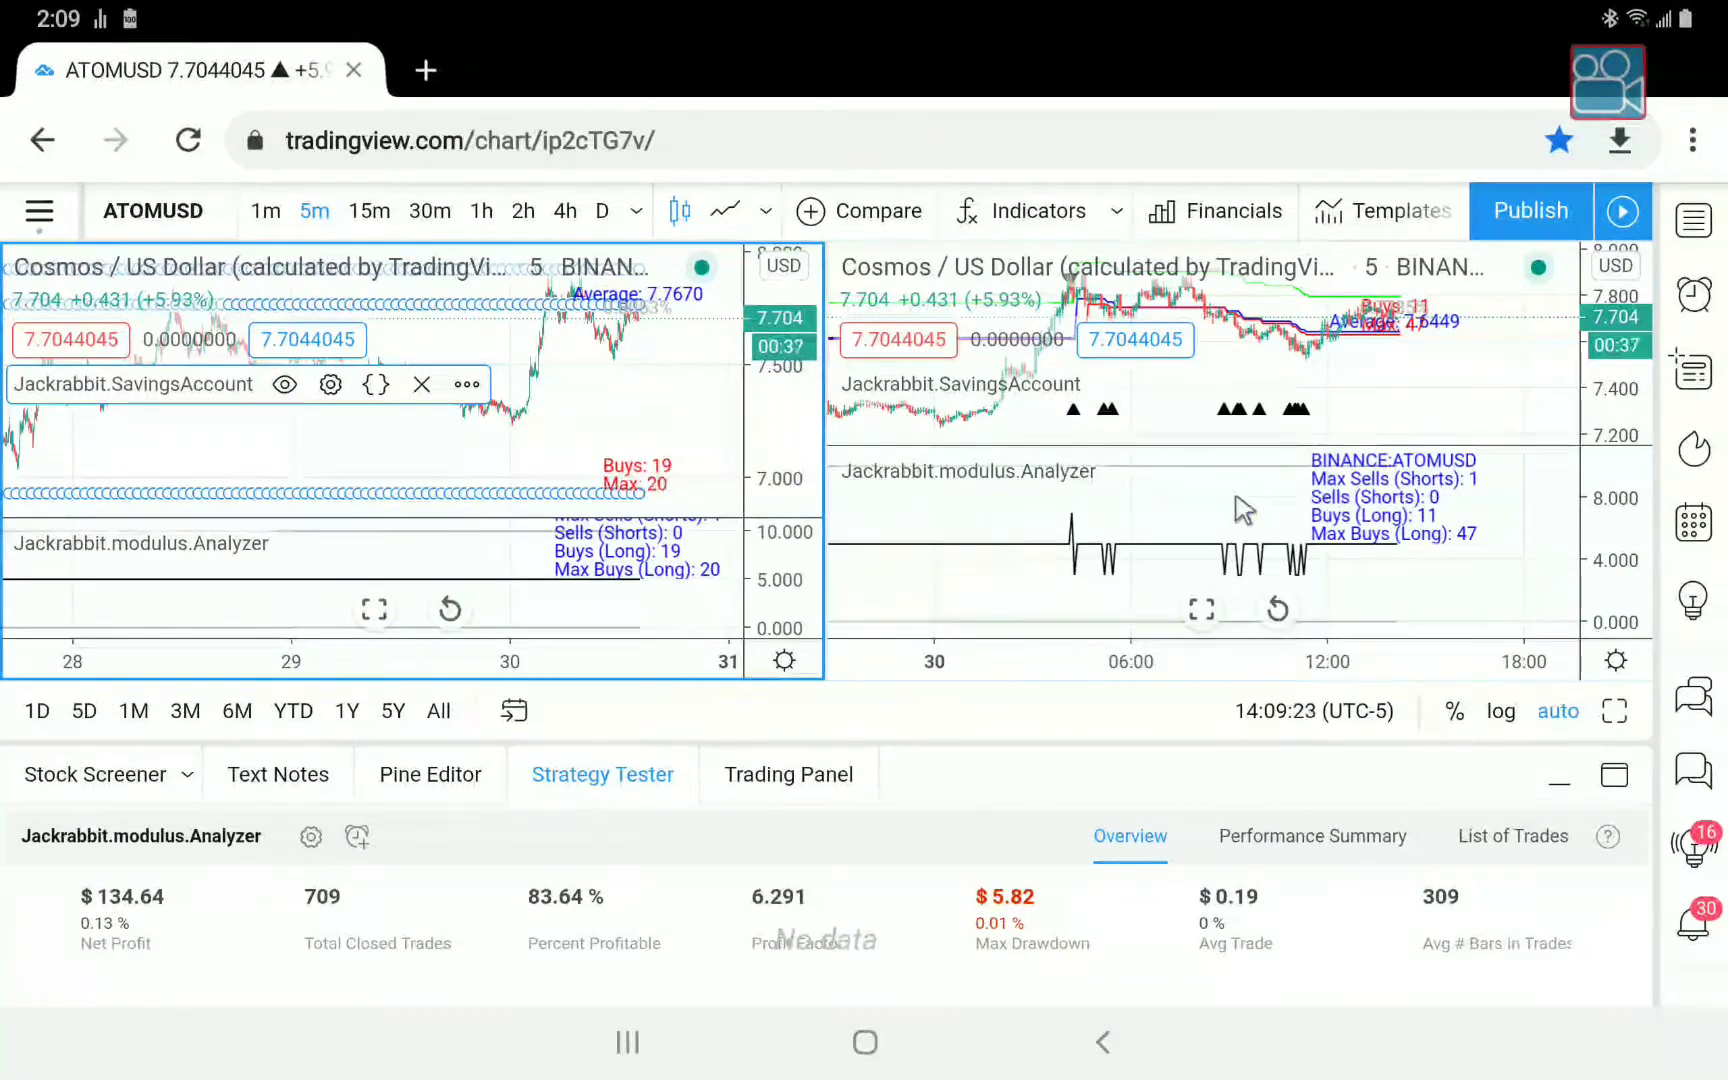
# Show the Price-methodology chart's backtest overview, maximize that chart to examine its trades, and restore the side-by-side layout.
pyautogui.click(1336, 575)
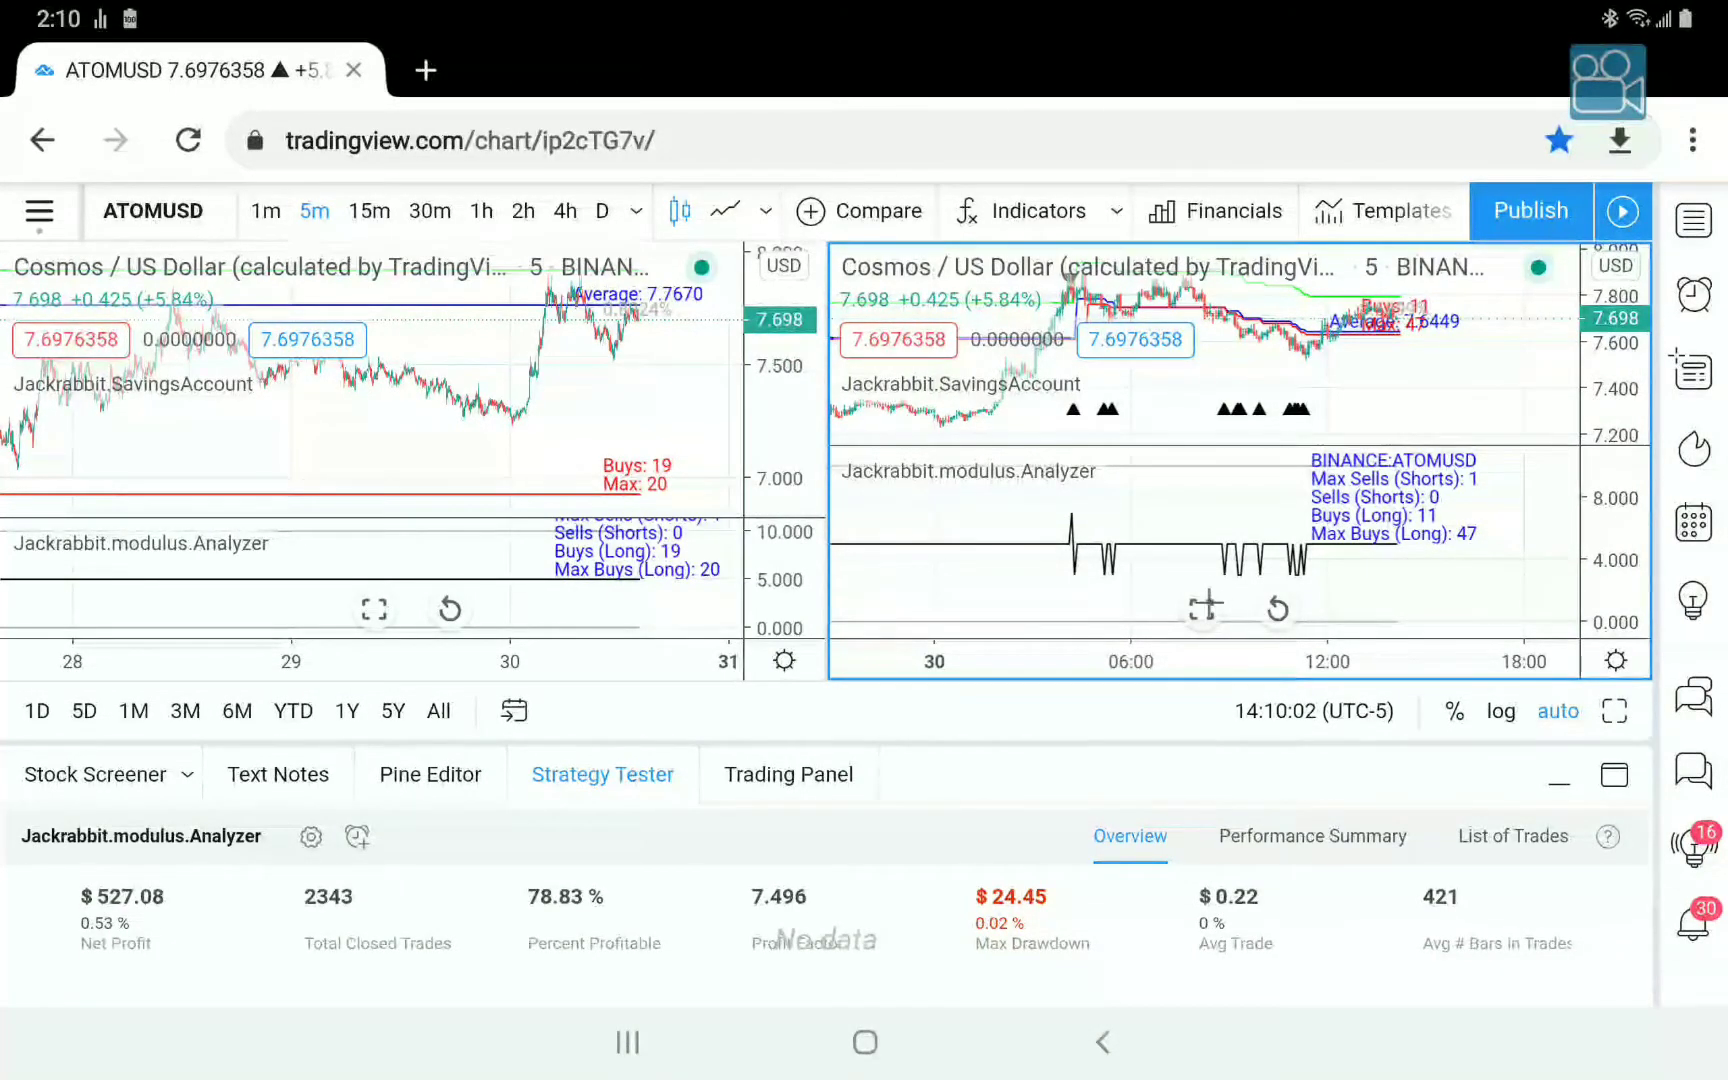
pyautogui.click(1204, 606)
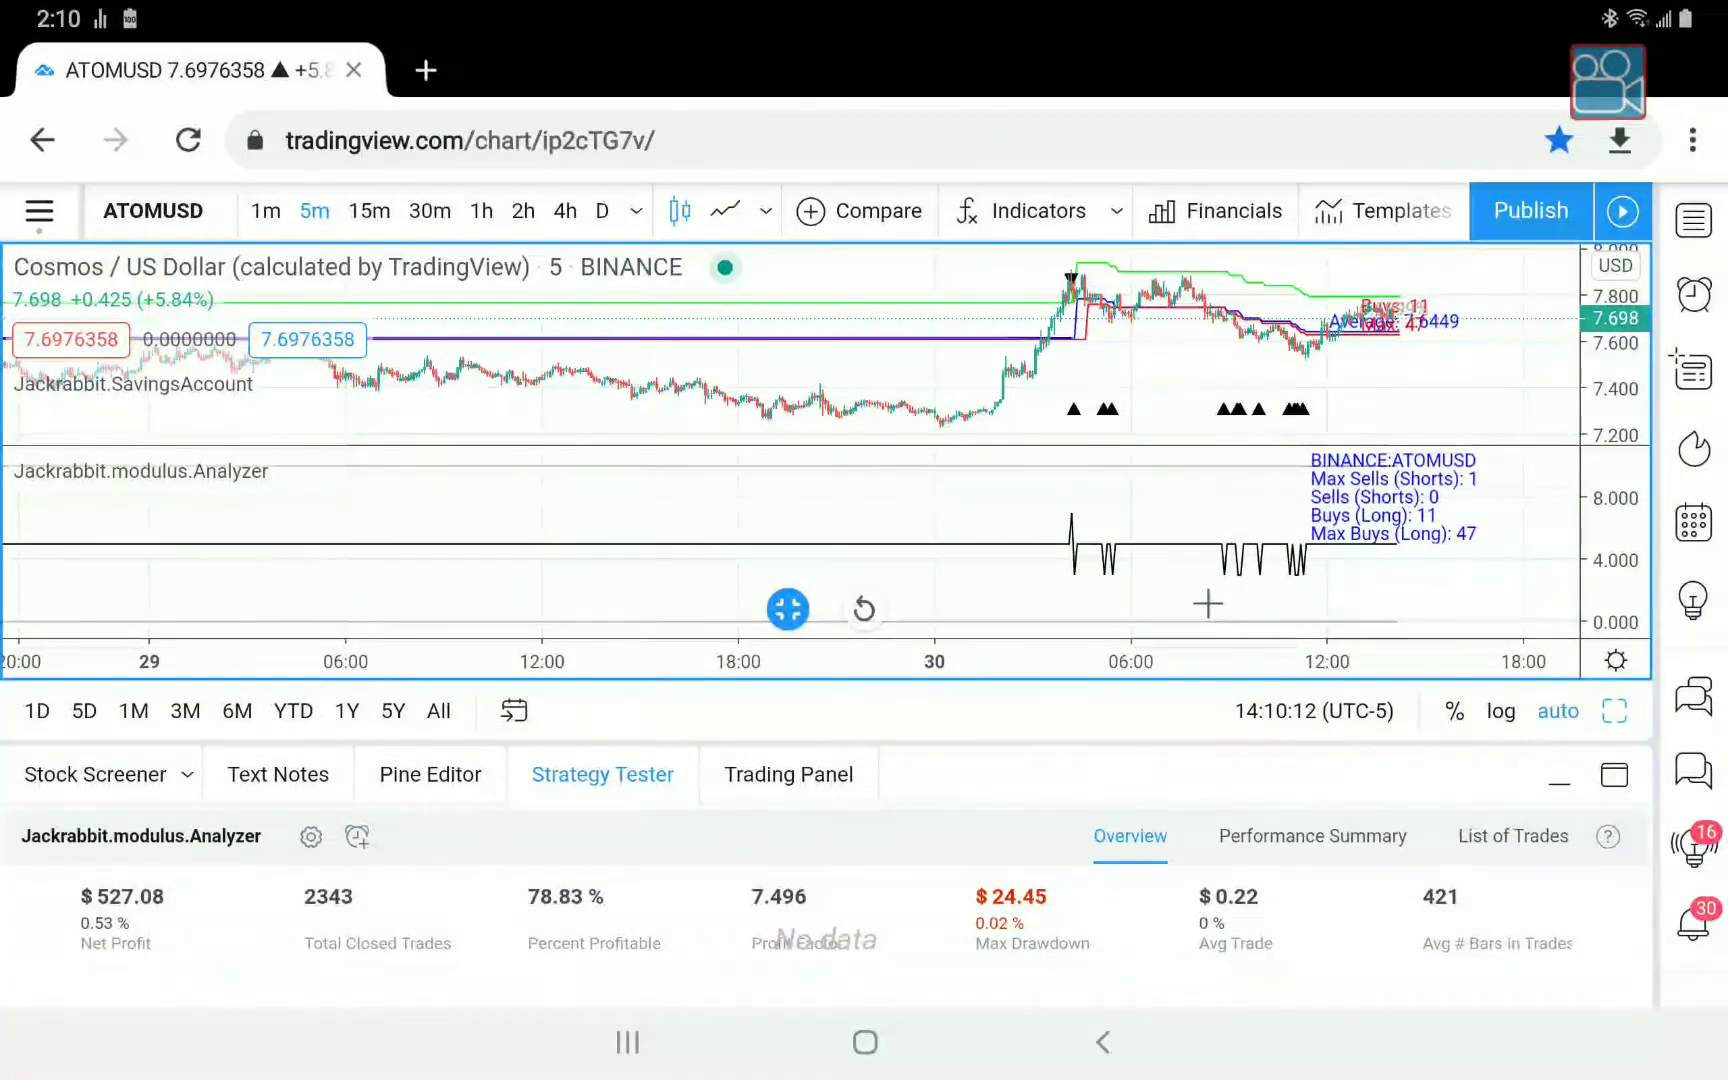
pyautogui.click(787, 608)
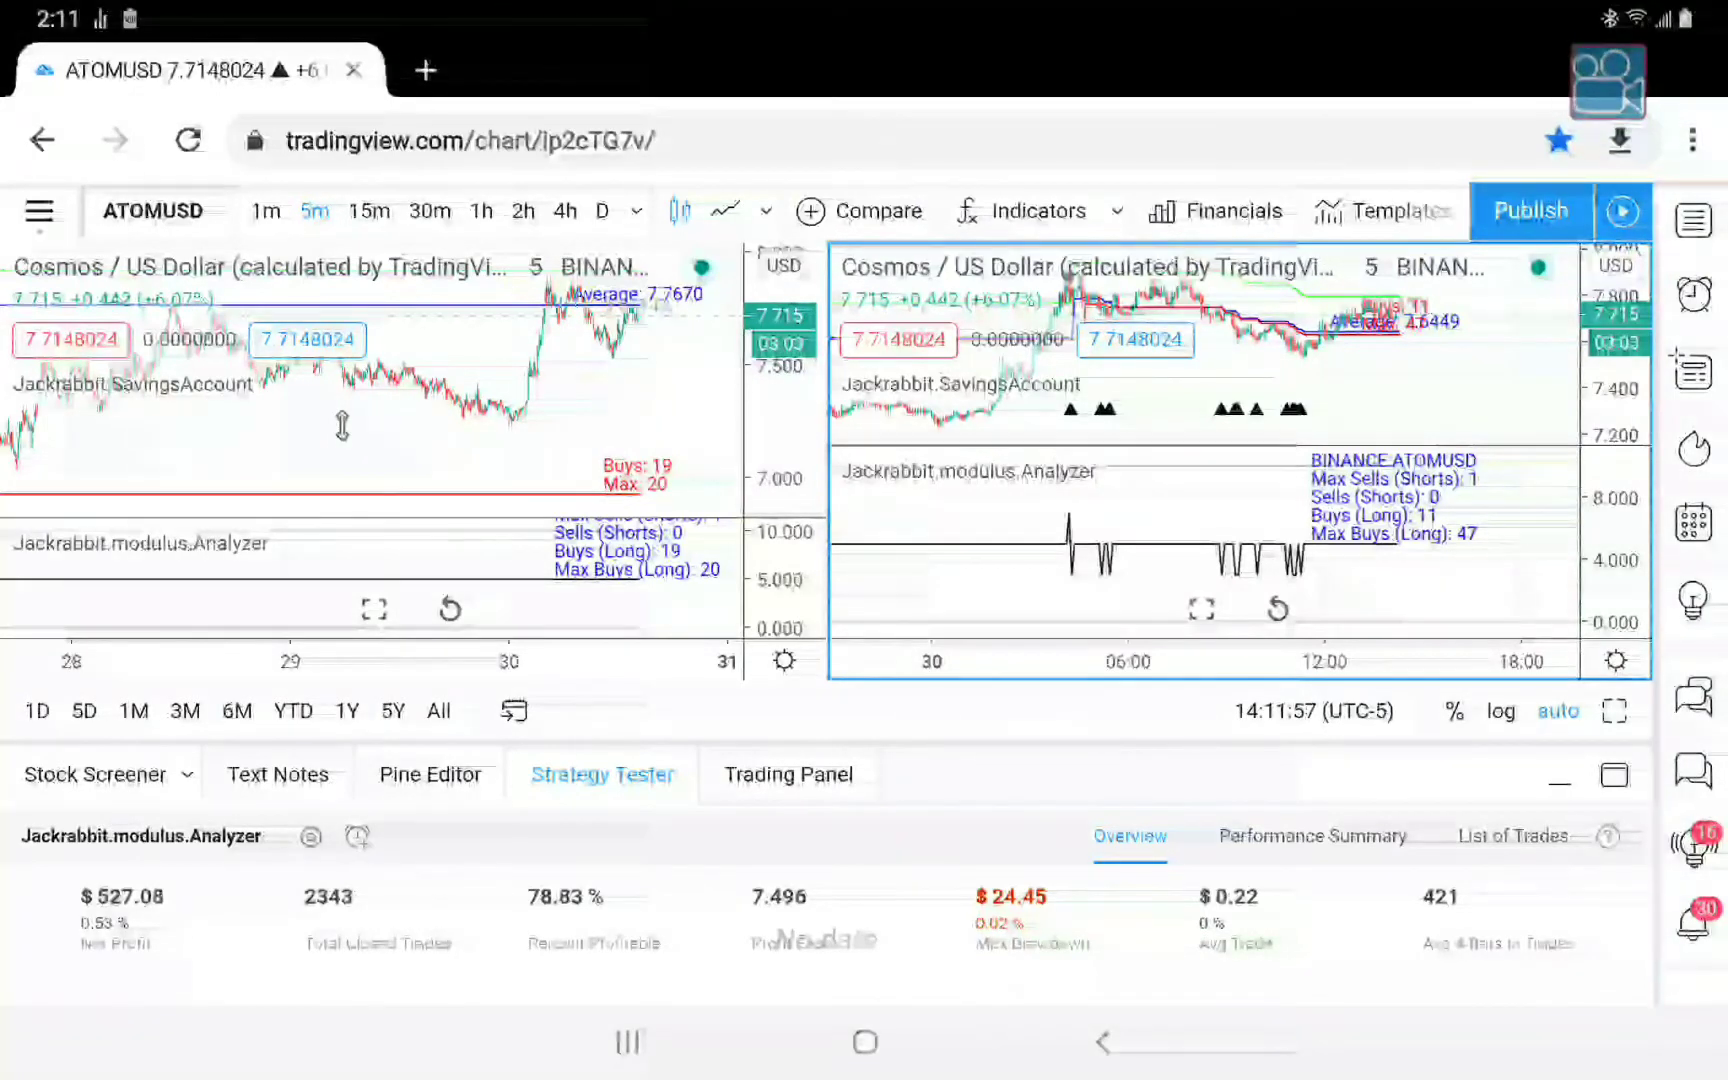
# Switch both charts to BATUSD to compare their backtest results, and move on to BNBUSD.
pyautogui.press('space')
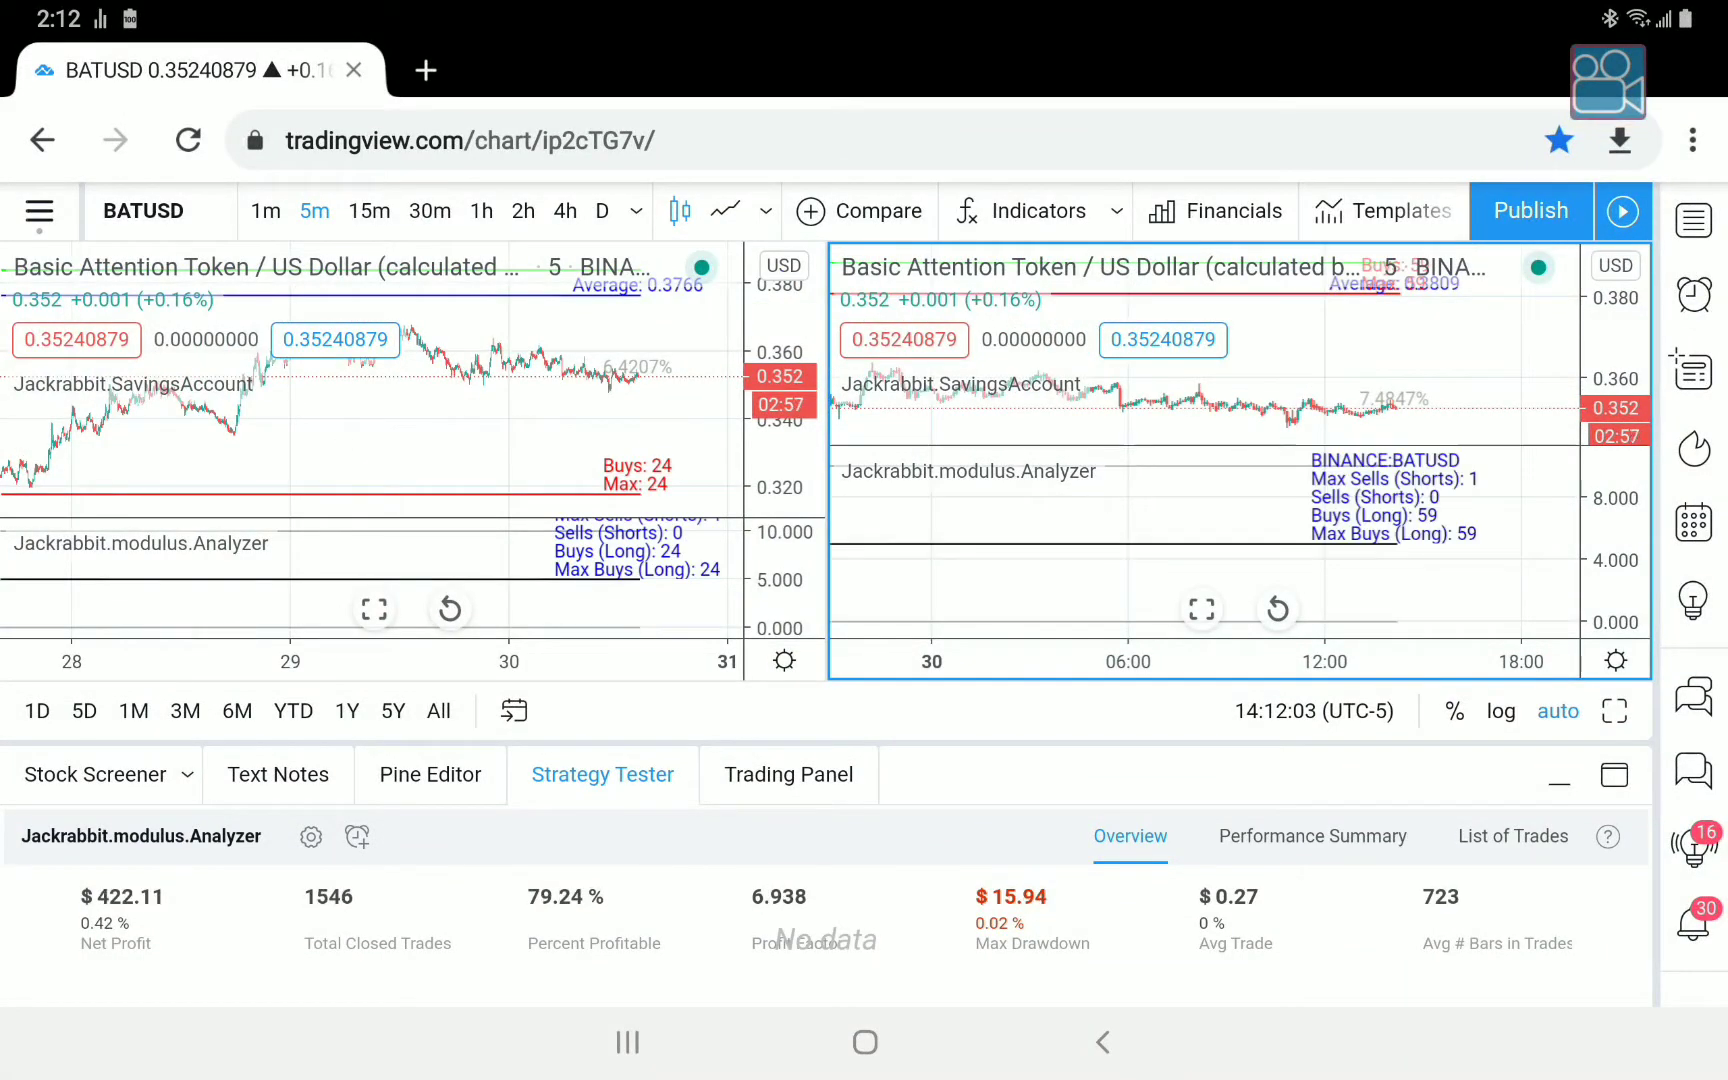
pyautogui.click(345, 450)
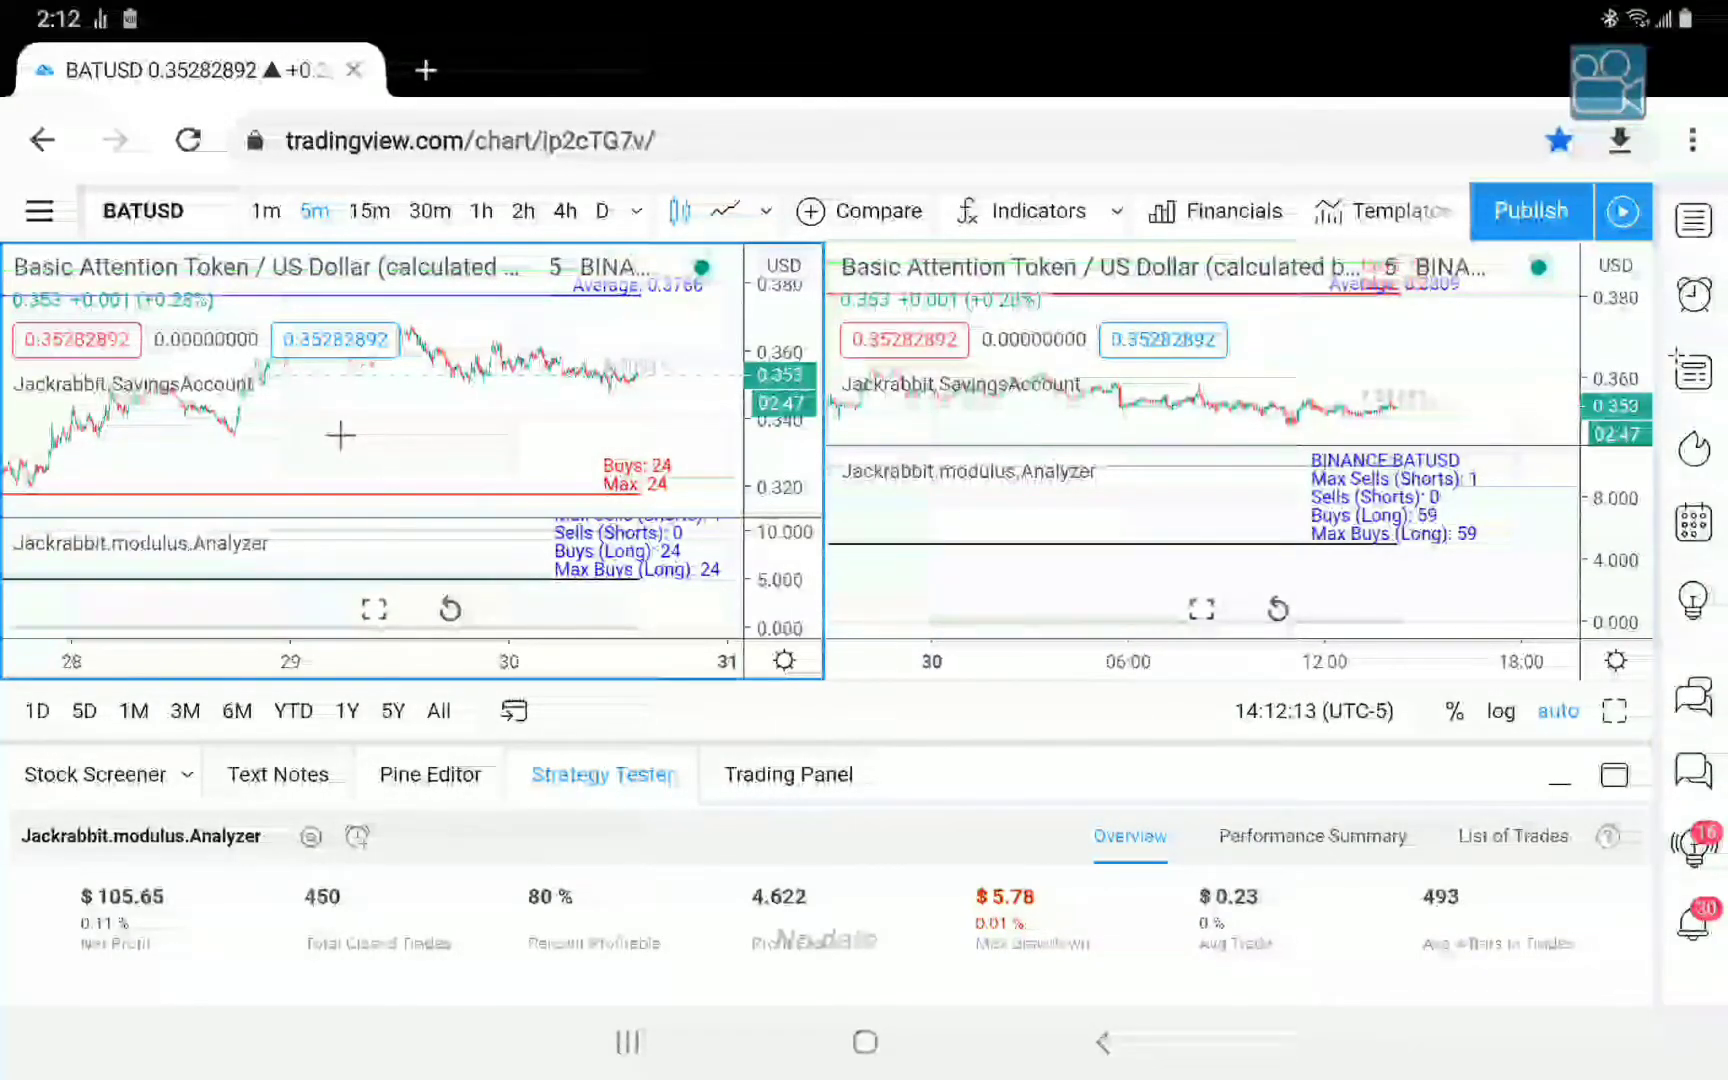
pyautogui.press('space')
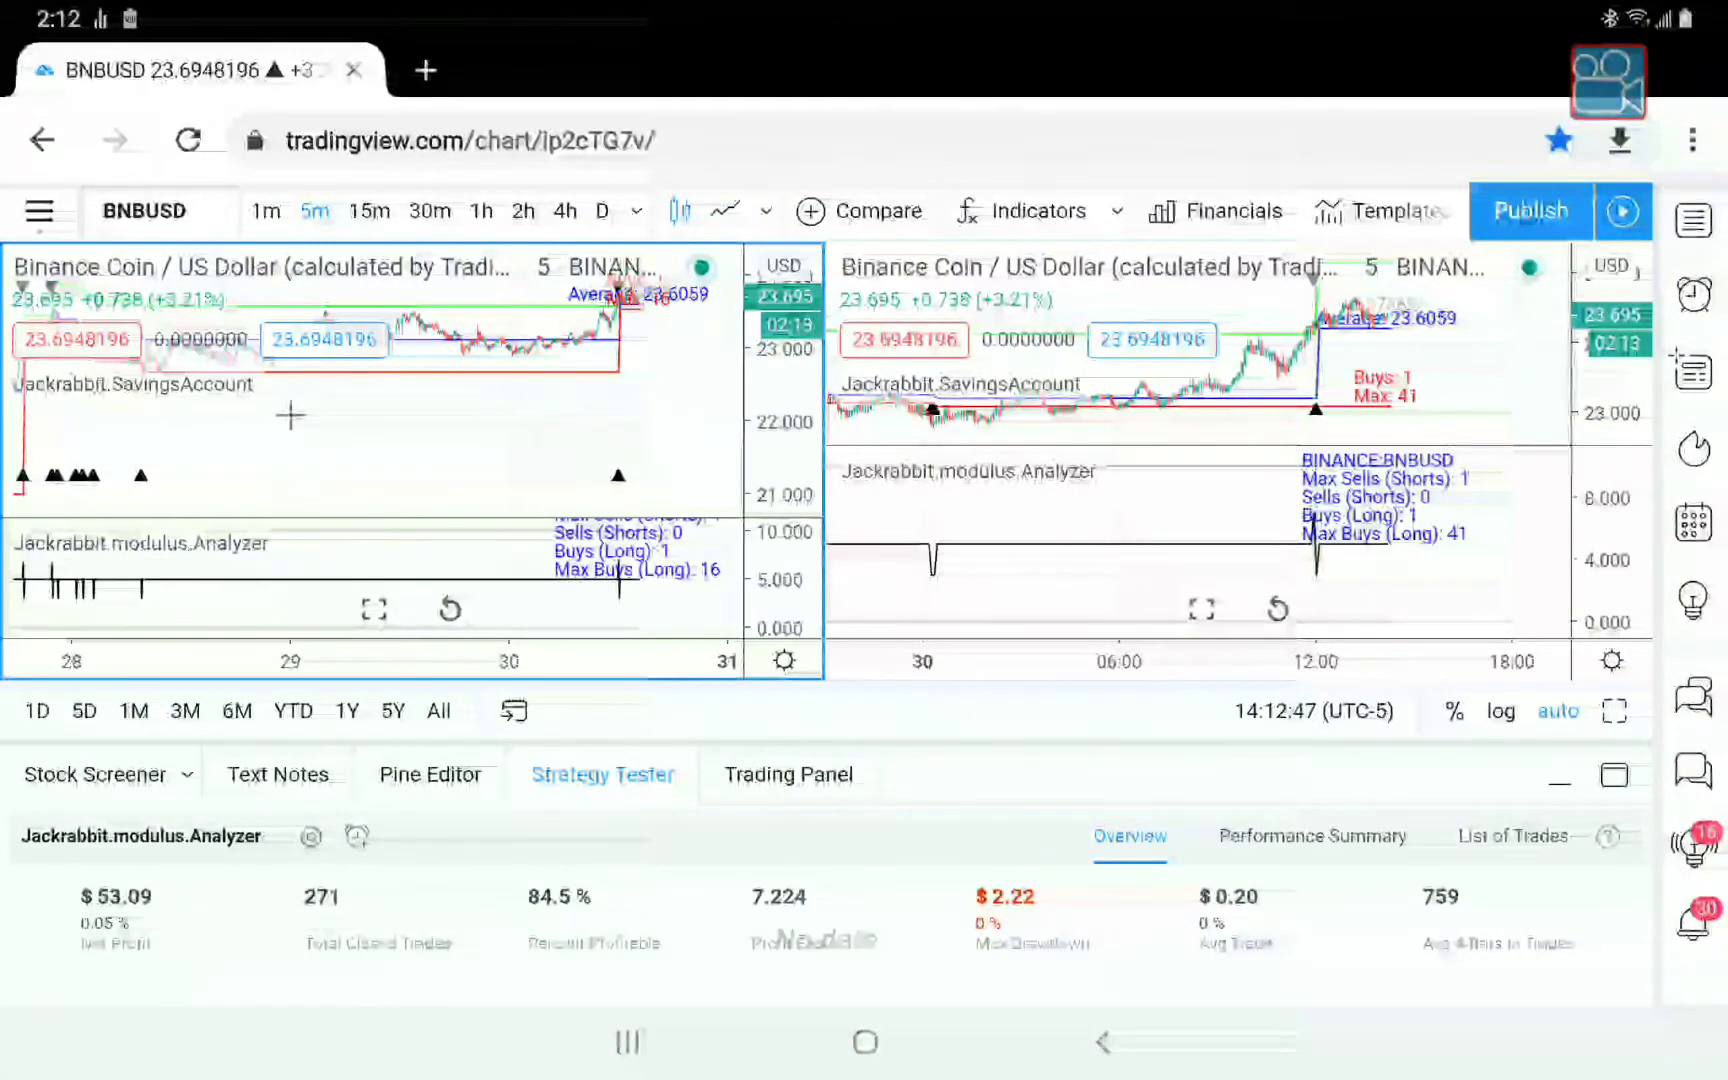
# In the Step-methodology chart's Jackrabbit.SavingsAccount inputs, set Deviation % to 1 and Exit Point to 100.
pyautogui.click(178, 393)
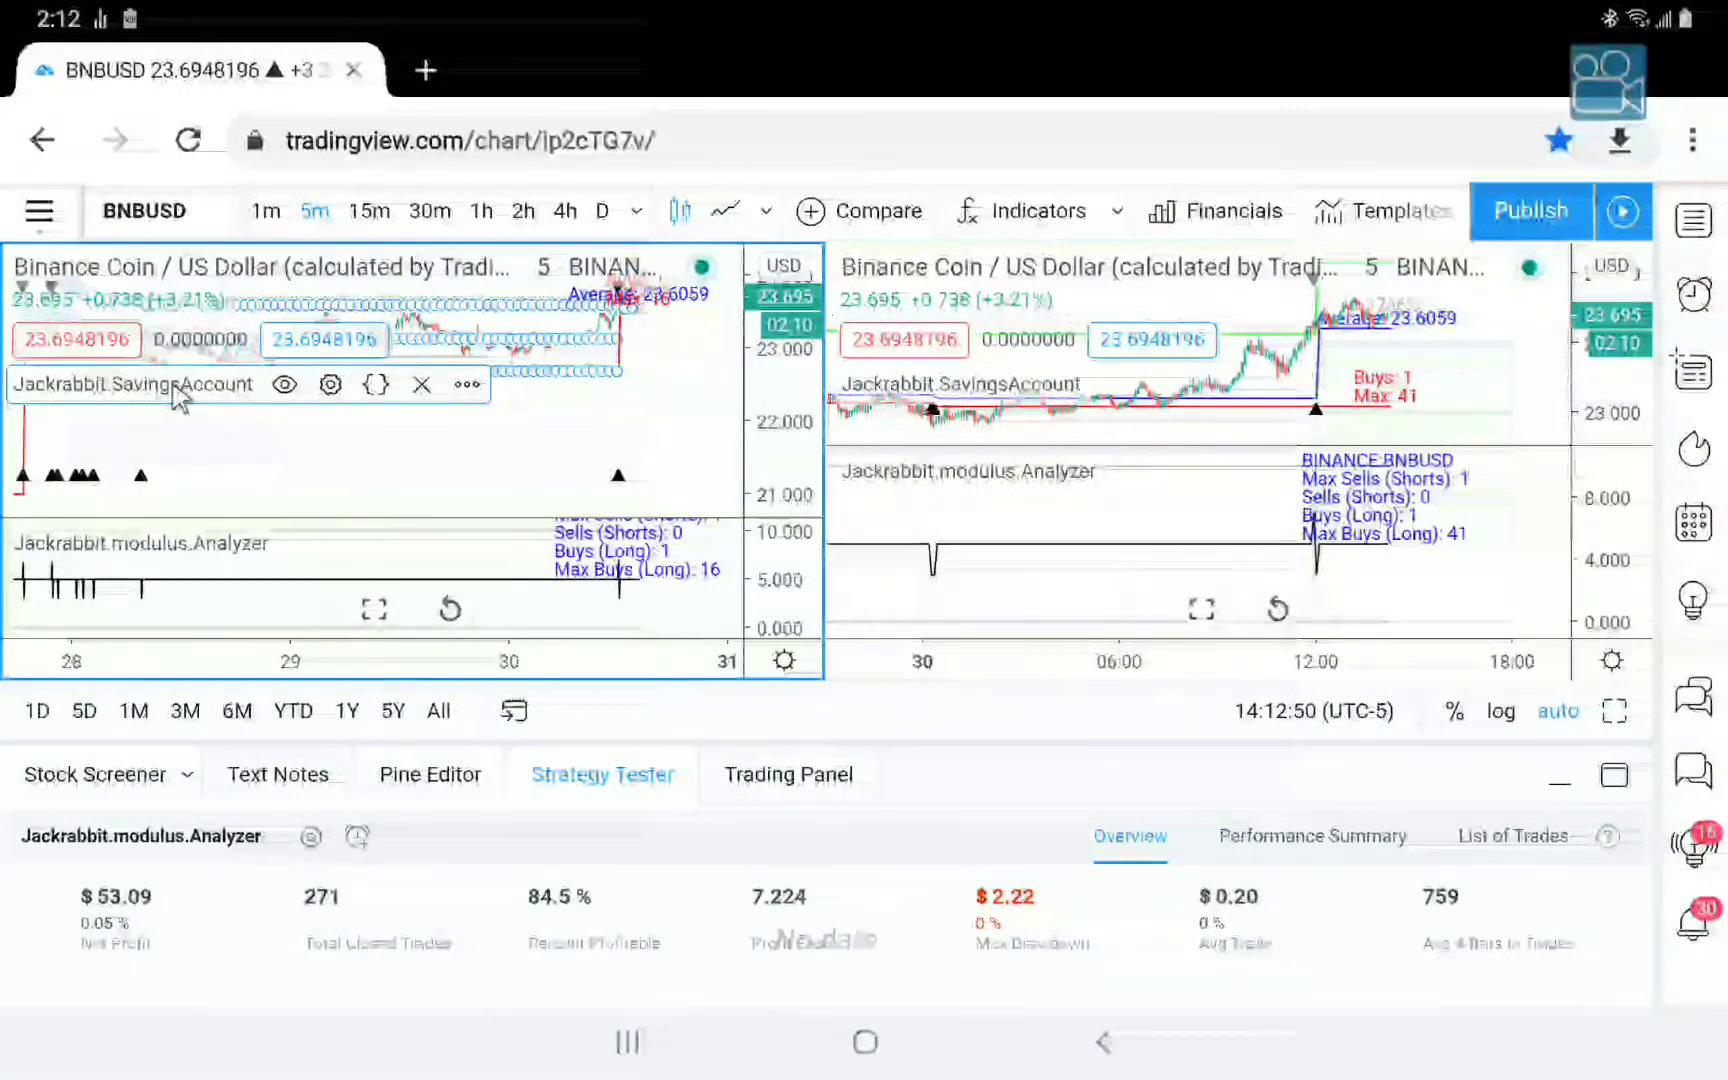
pyautogui.click(330, 386)
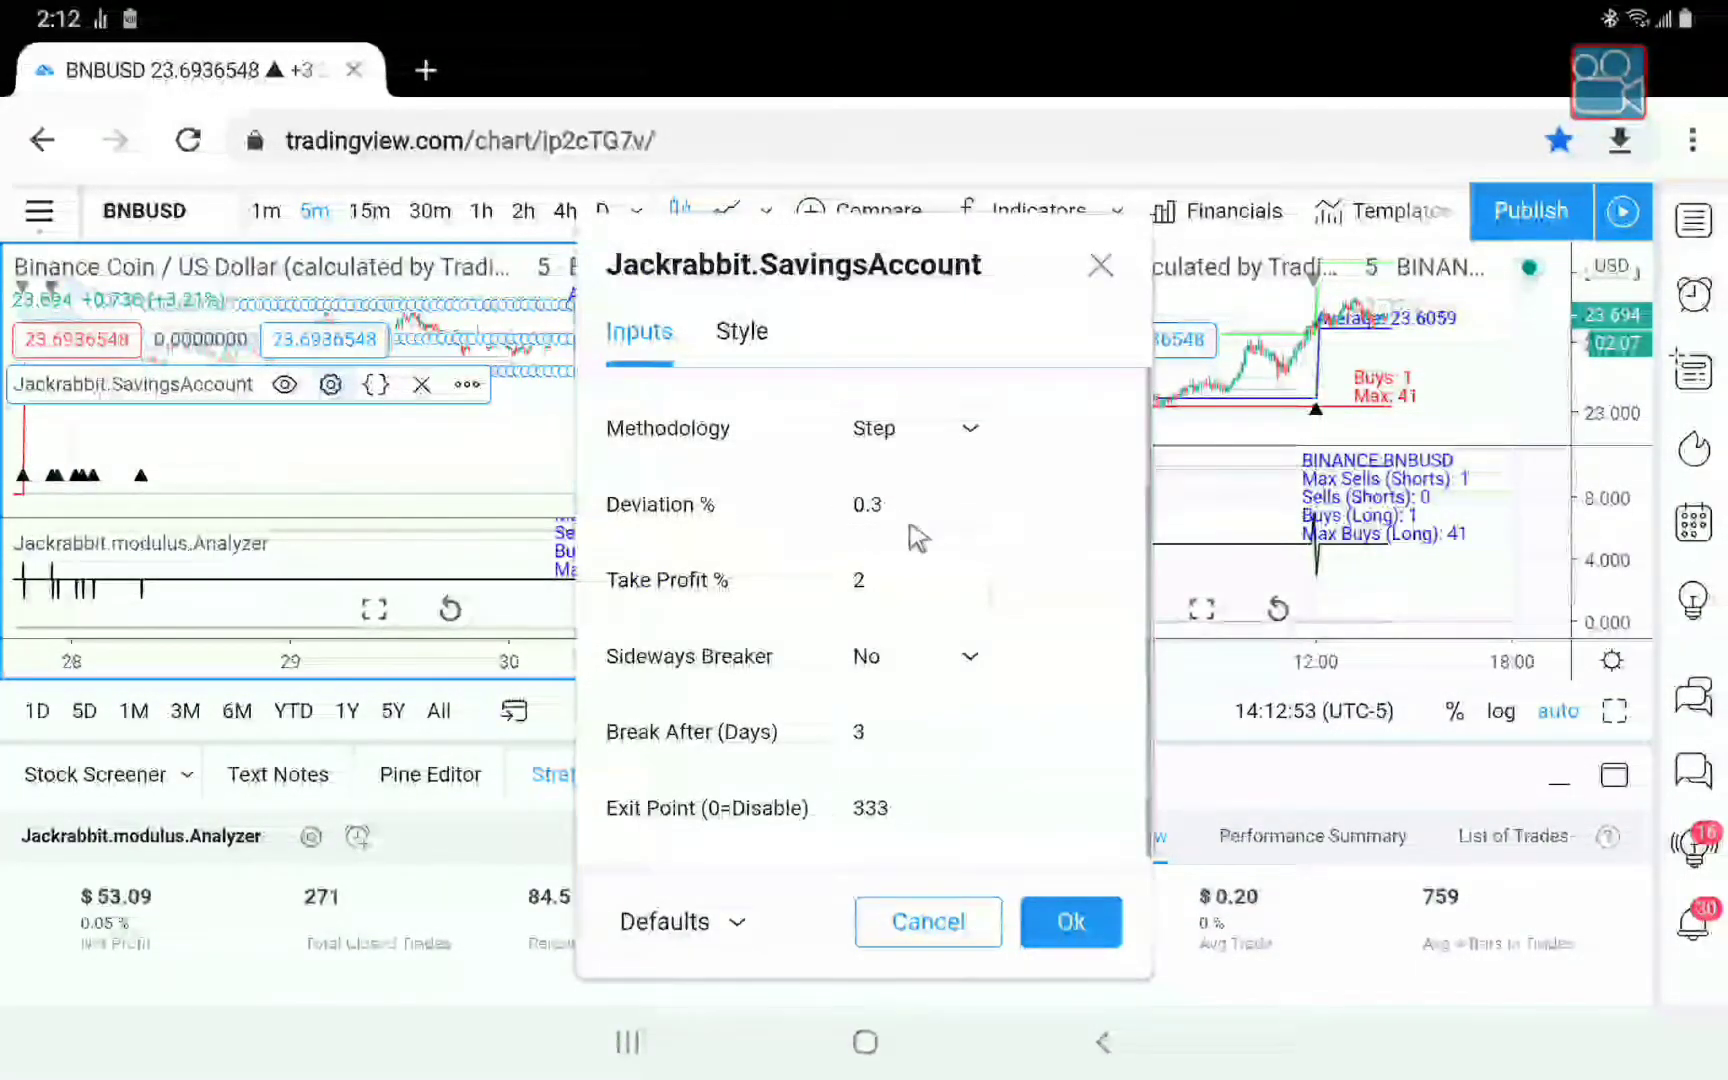
pyautogui.click(949, 504)
pyautogui.press('BackSpace')
pyautogui.press('BackSpace')
pyautogui.press('BackSpace')
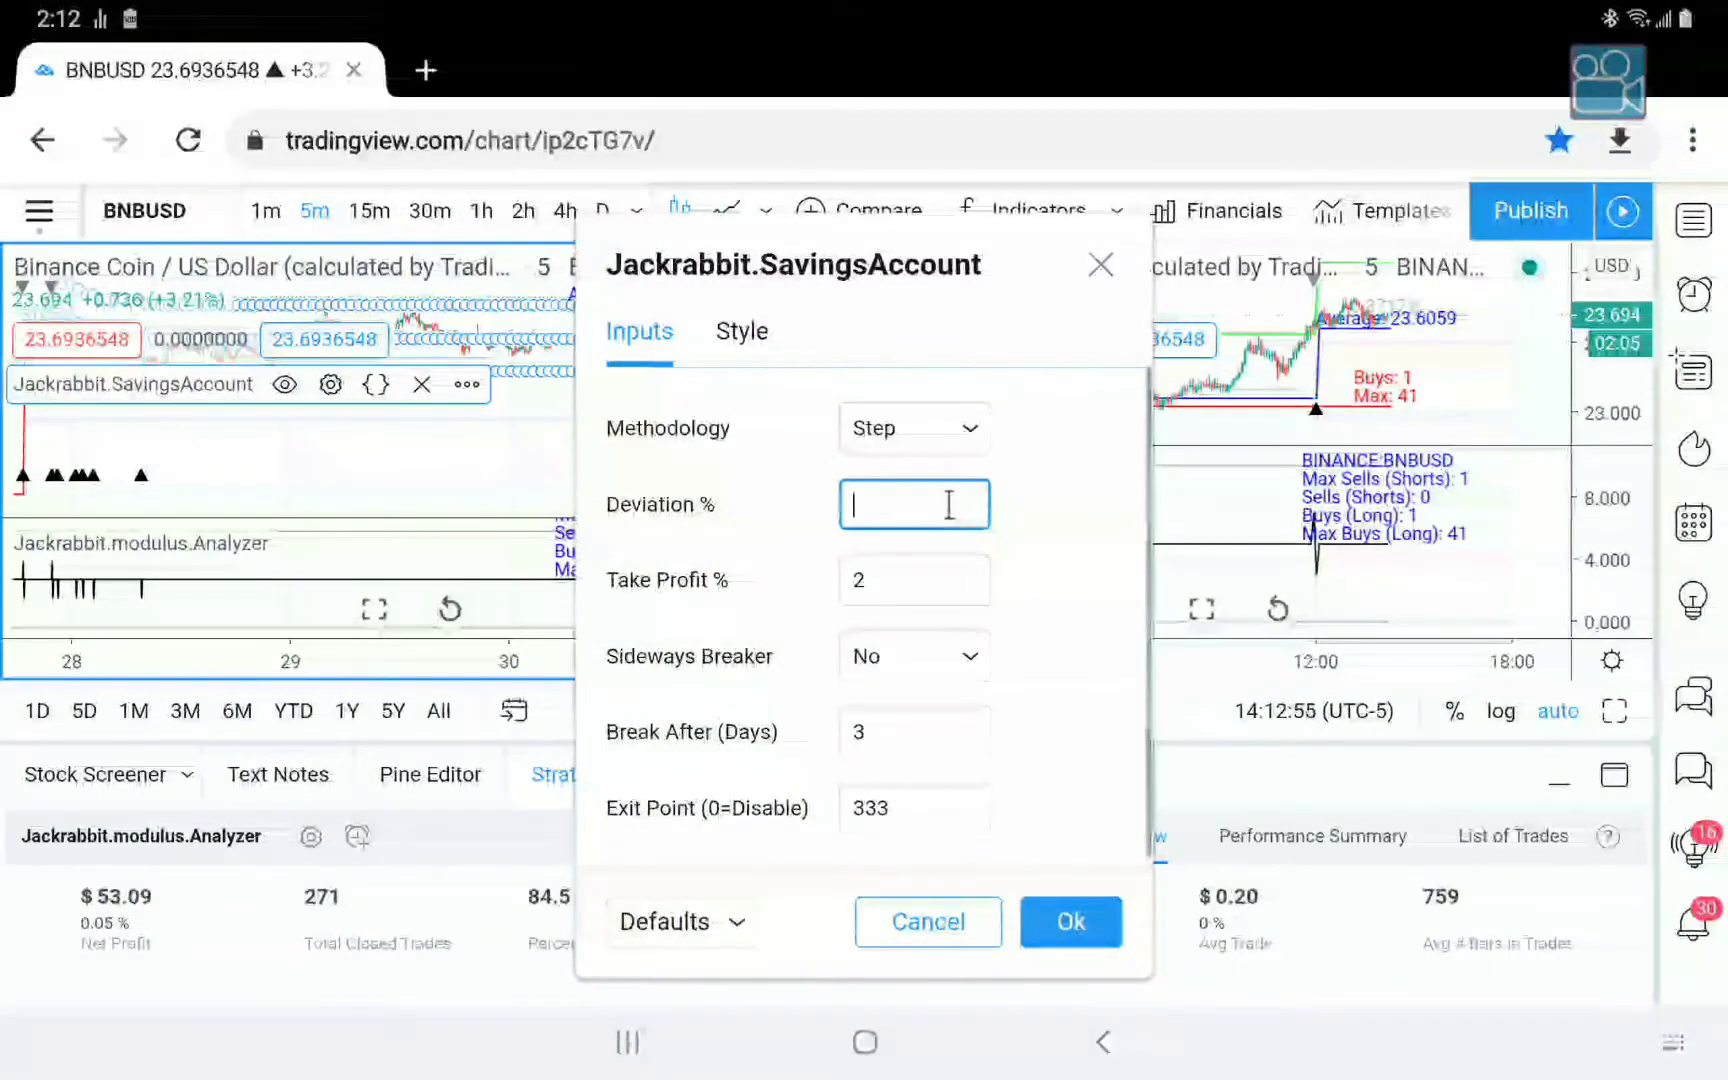
pyautogui.write('1')
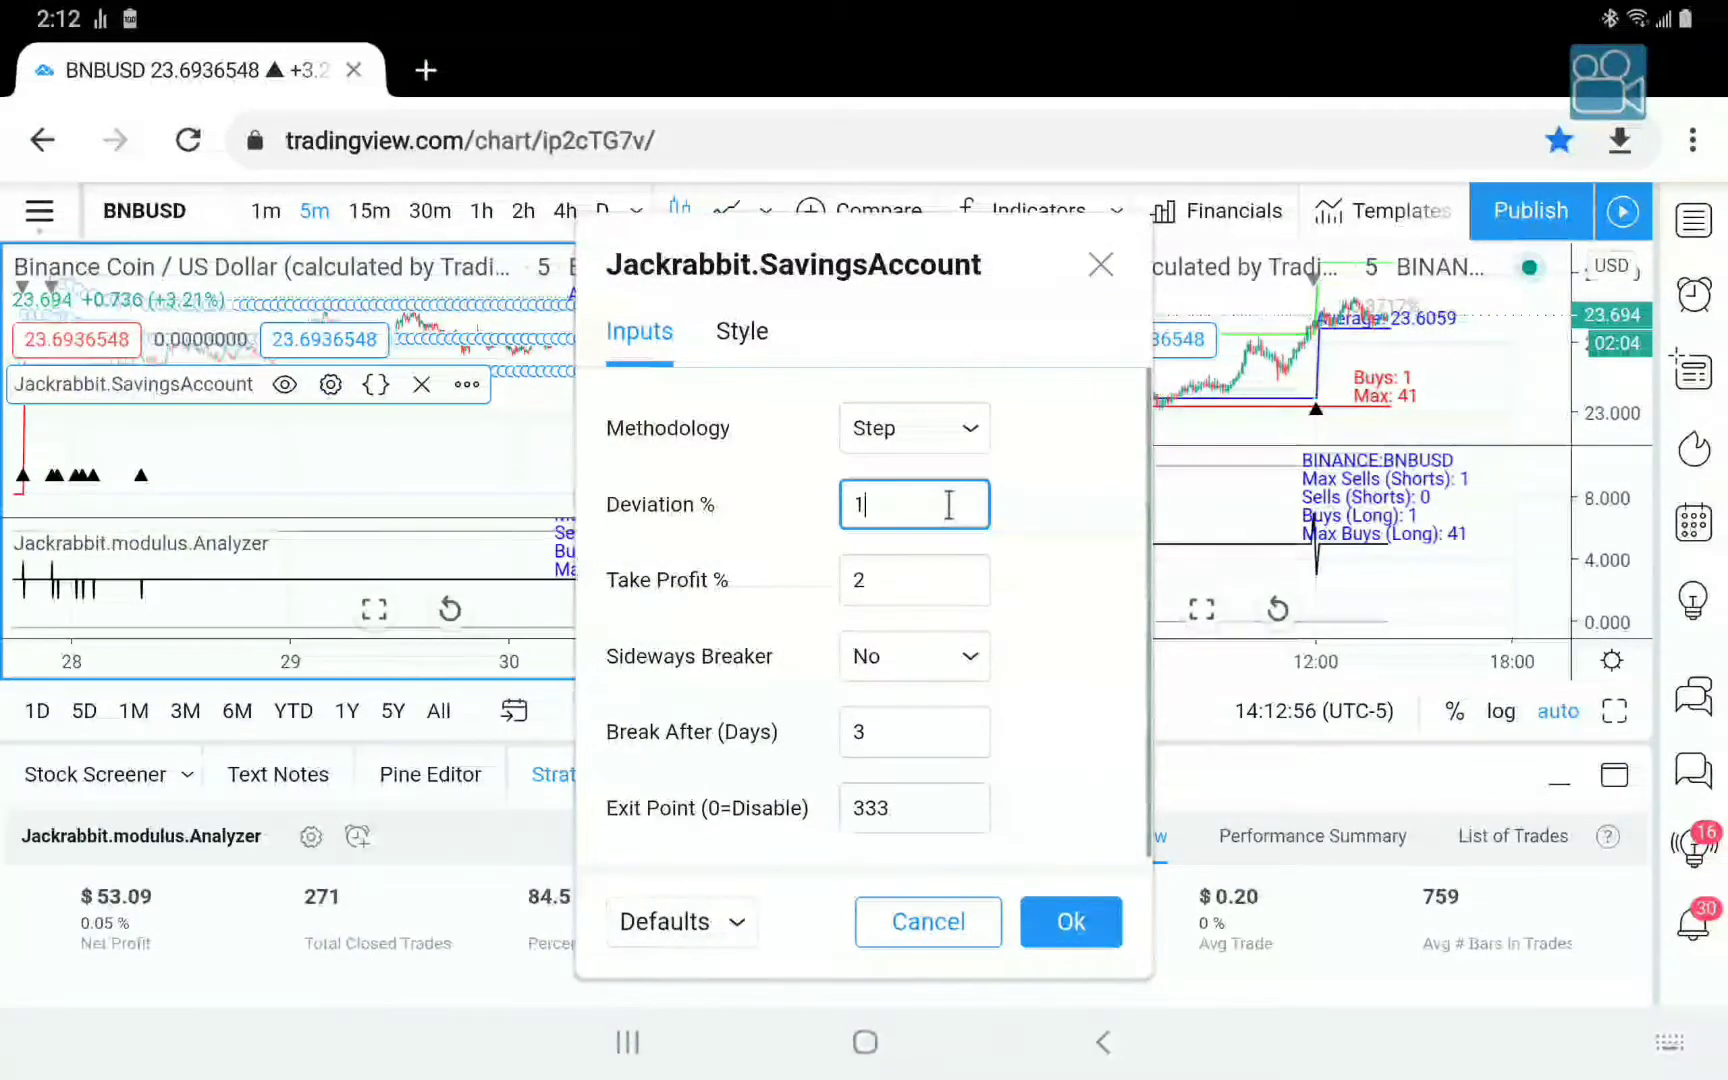
pyautogui.click(975, 810)
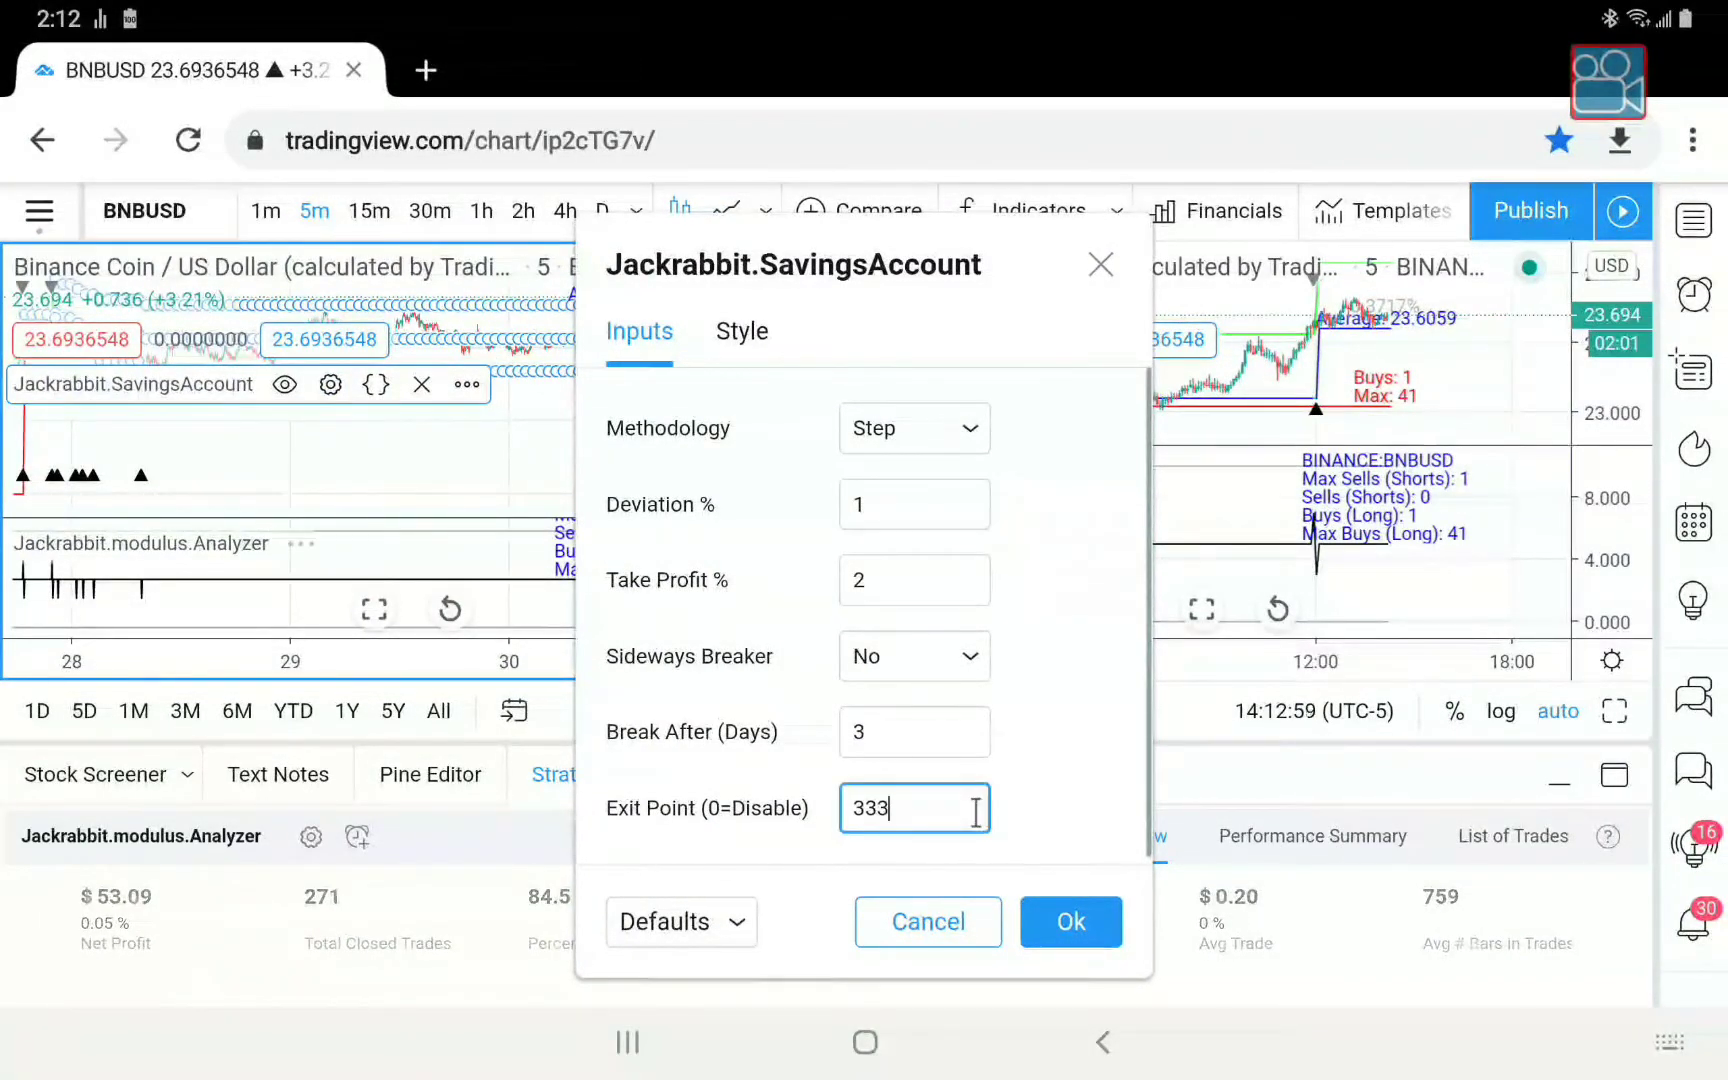
pyautogui.press('BackSpace')
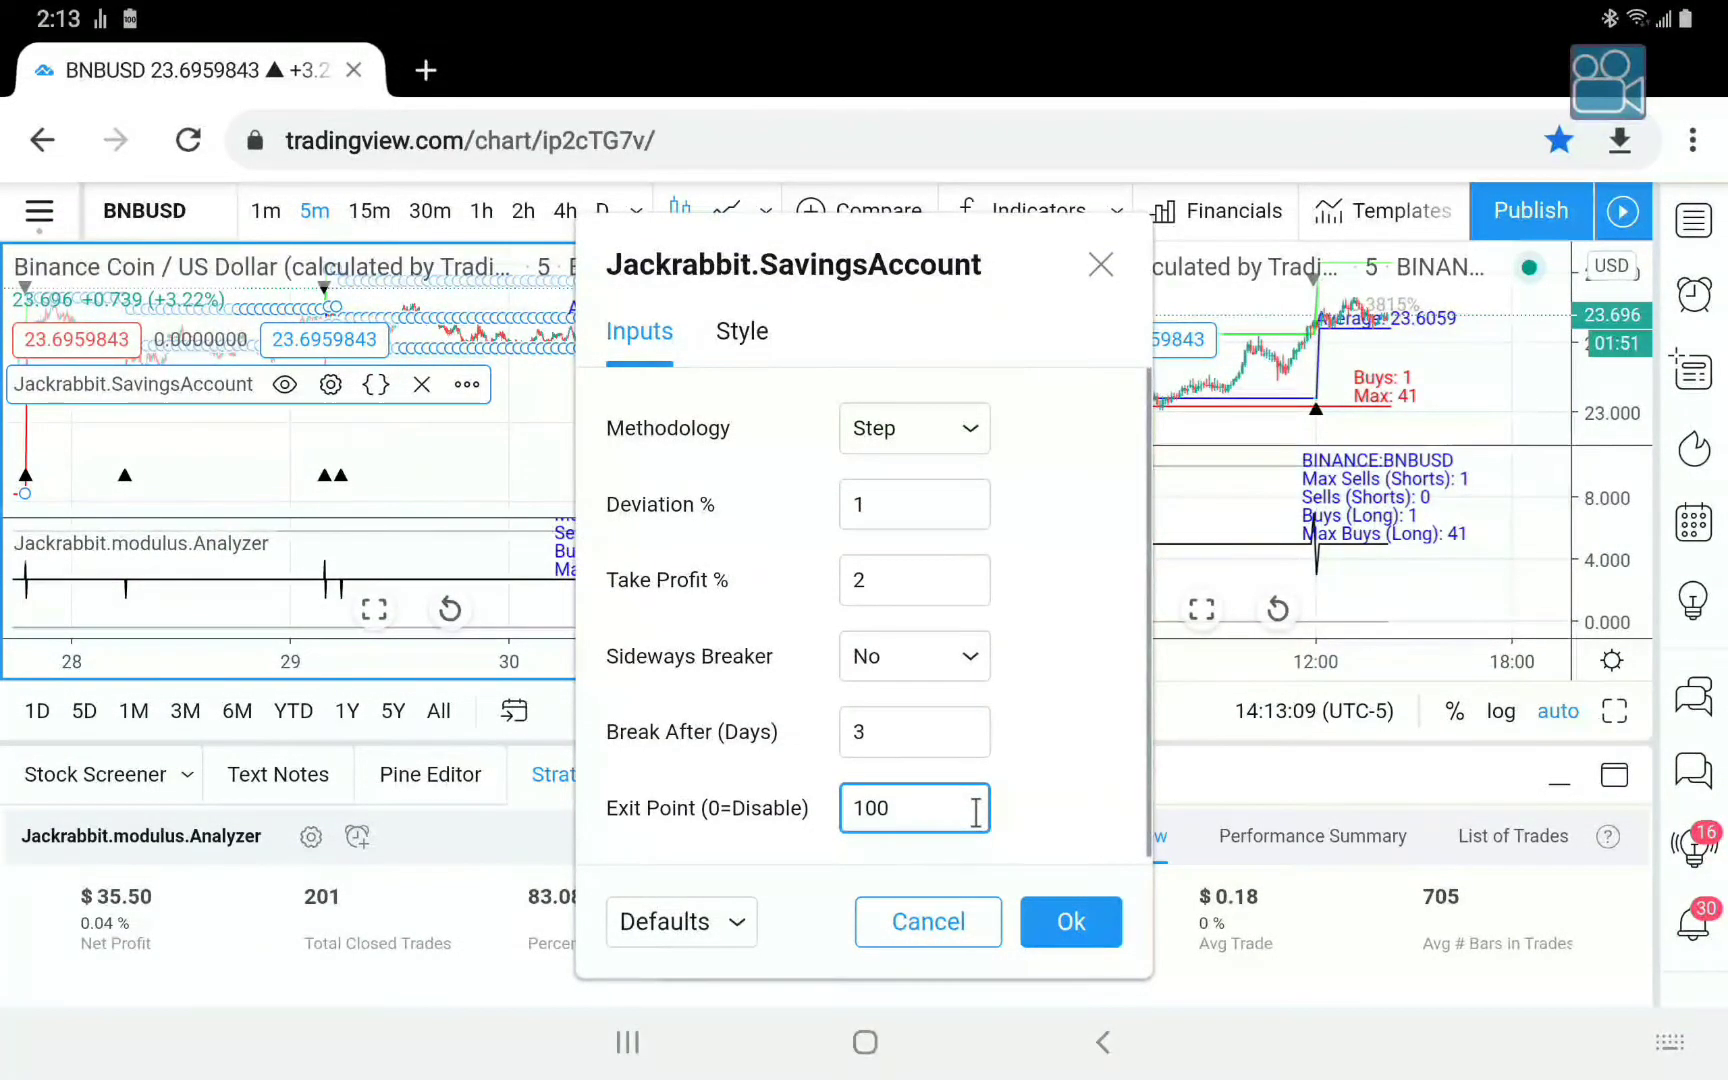
# Set Deviation % to 2 and Exit Point to 51 for the Step-methodology chart's Jackrabbit.SavingsAccount and apply.
pyautogui.click(920, 505)
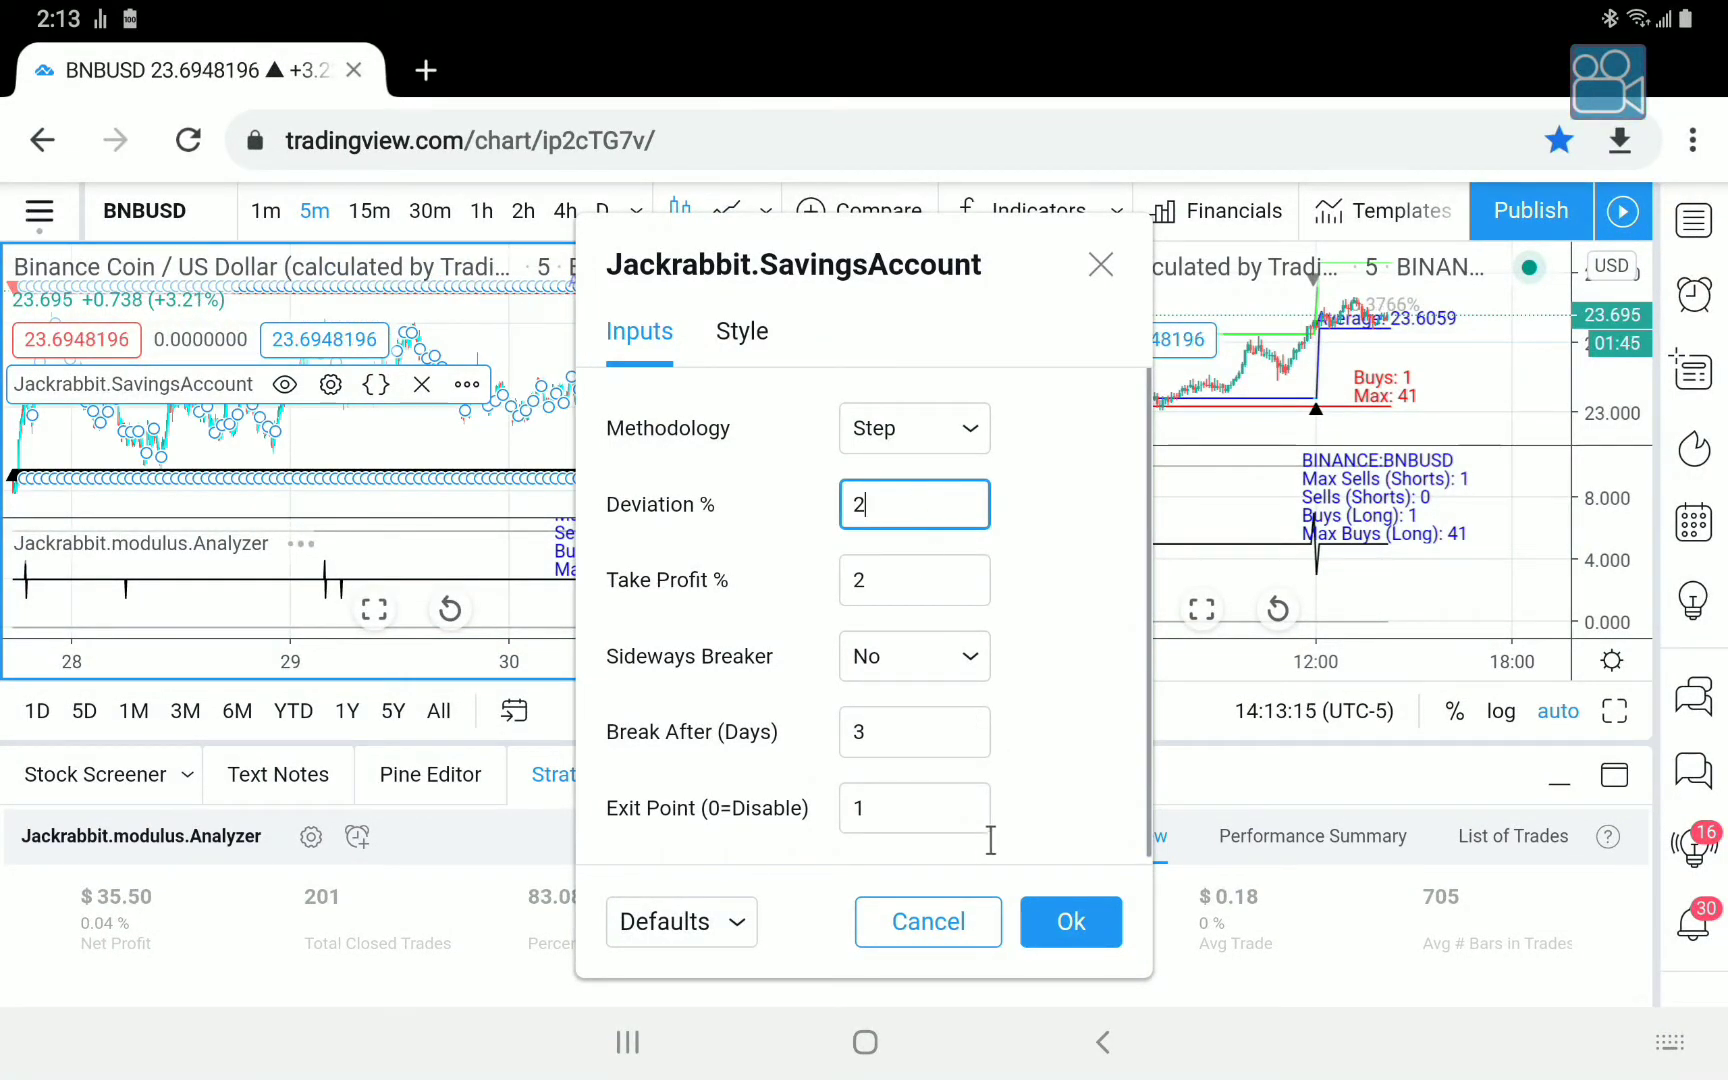
pyautogui.click(955, 817)
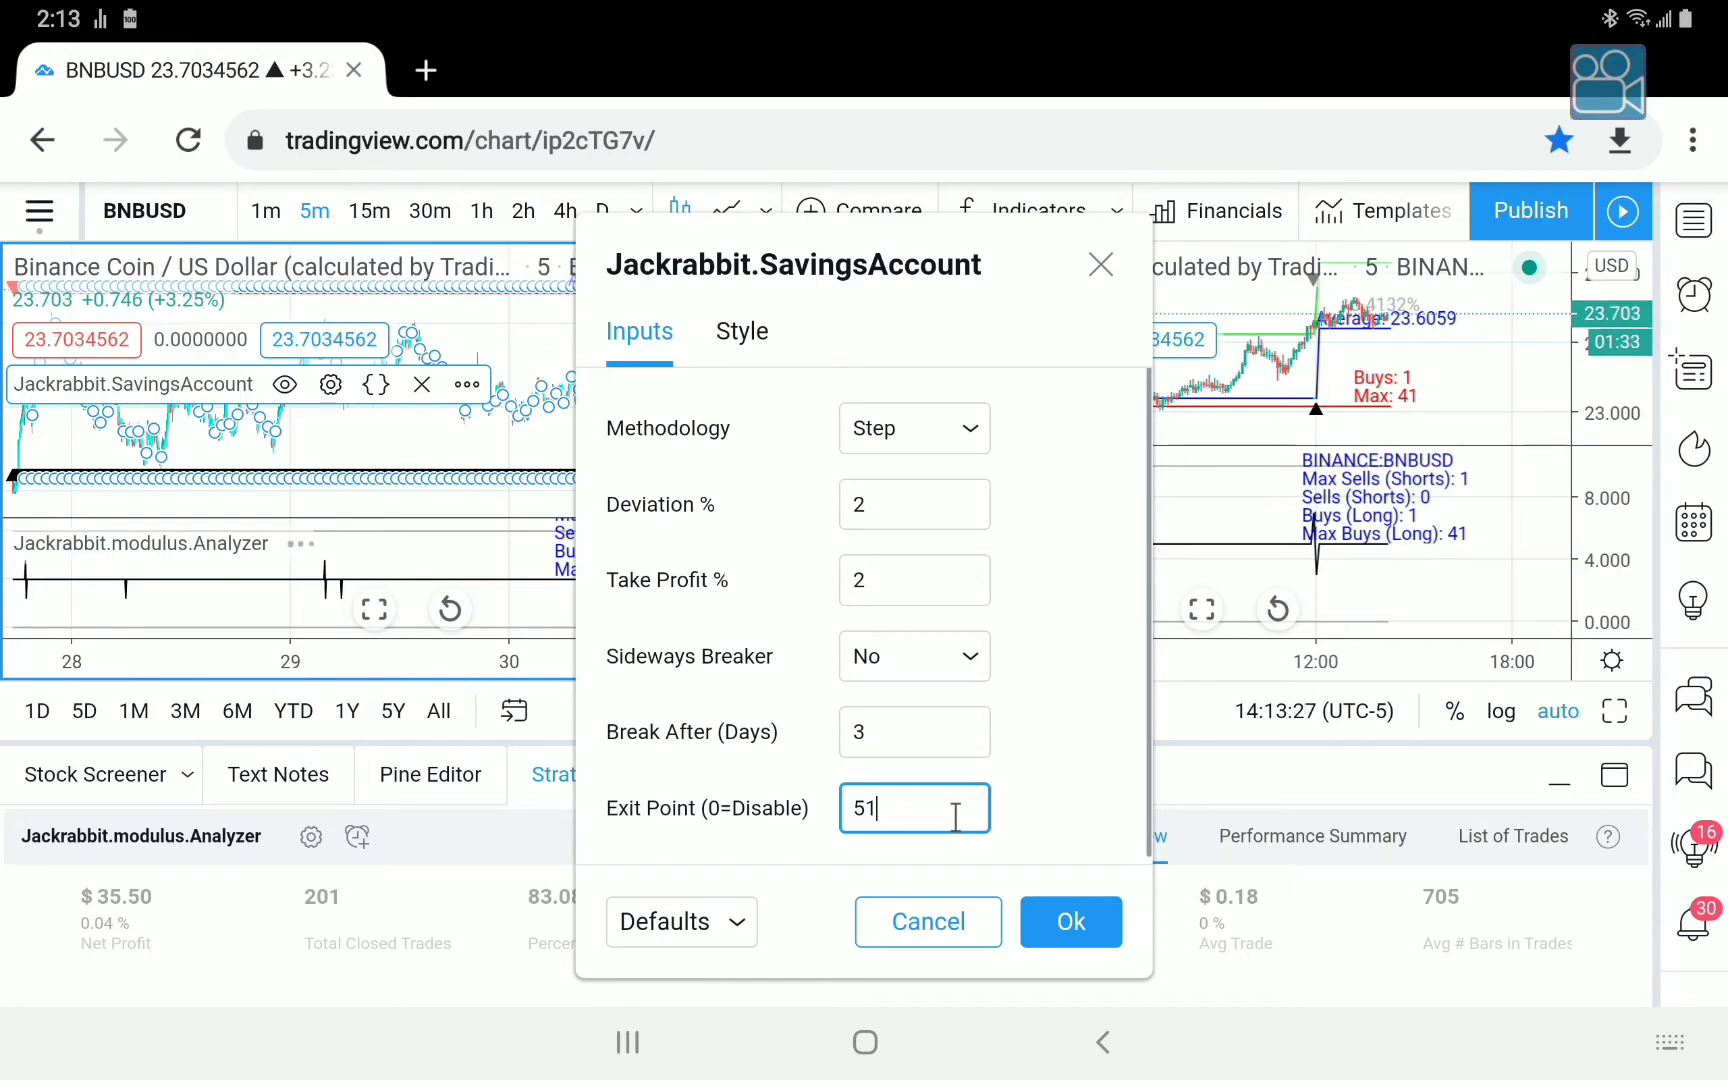
pyautogui.click(1071, 922)
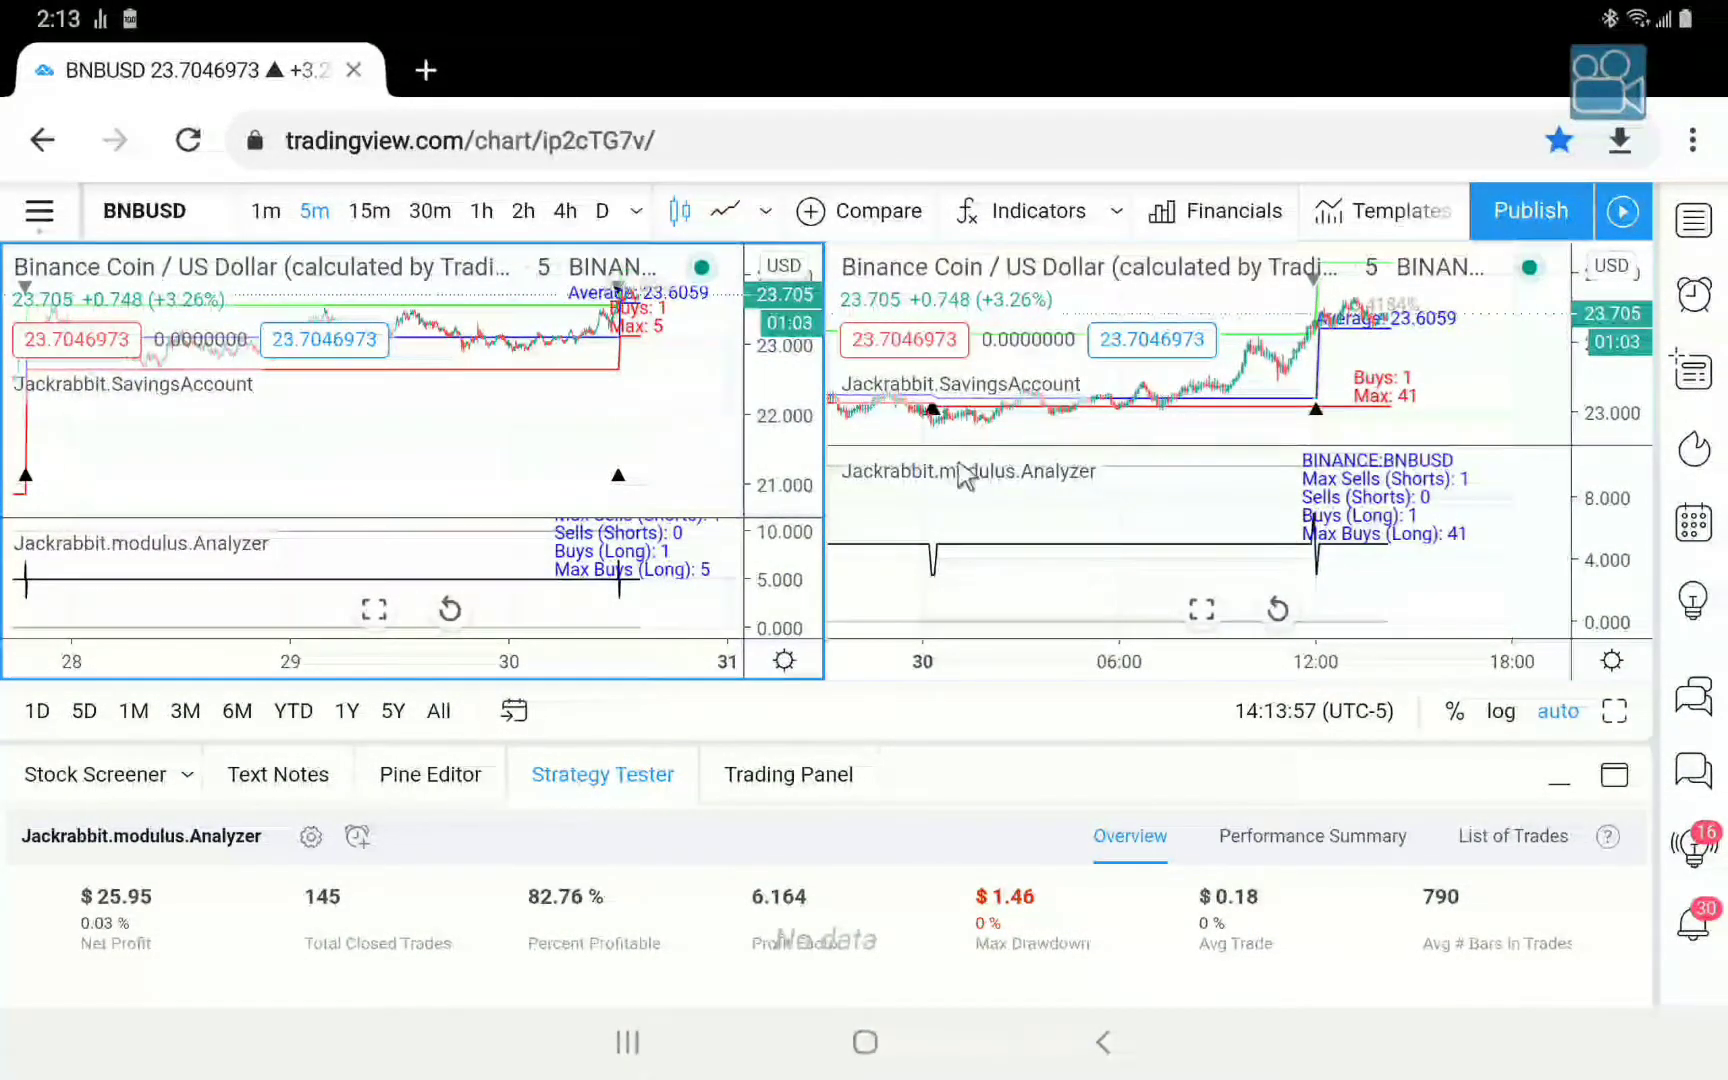
# Switch both charts through BTCUSD, DASHUSD and ENJUSD, comparing the Step and Price backtest overviews.
pyautogui.click(1150, 458)
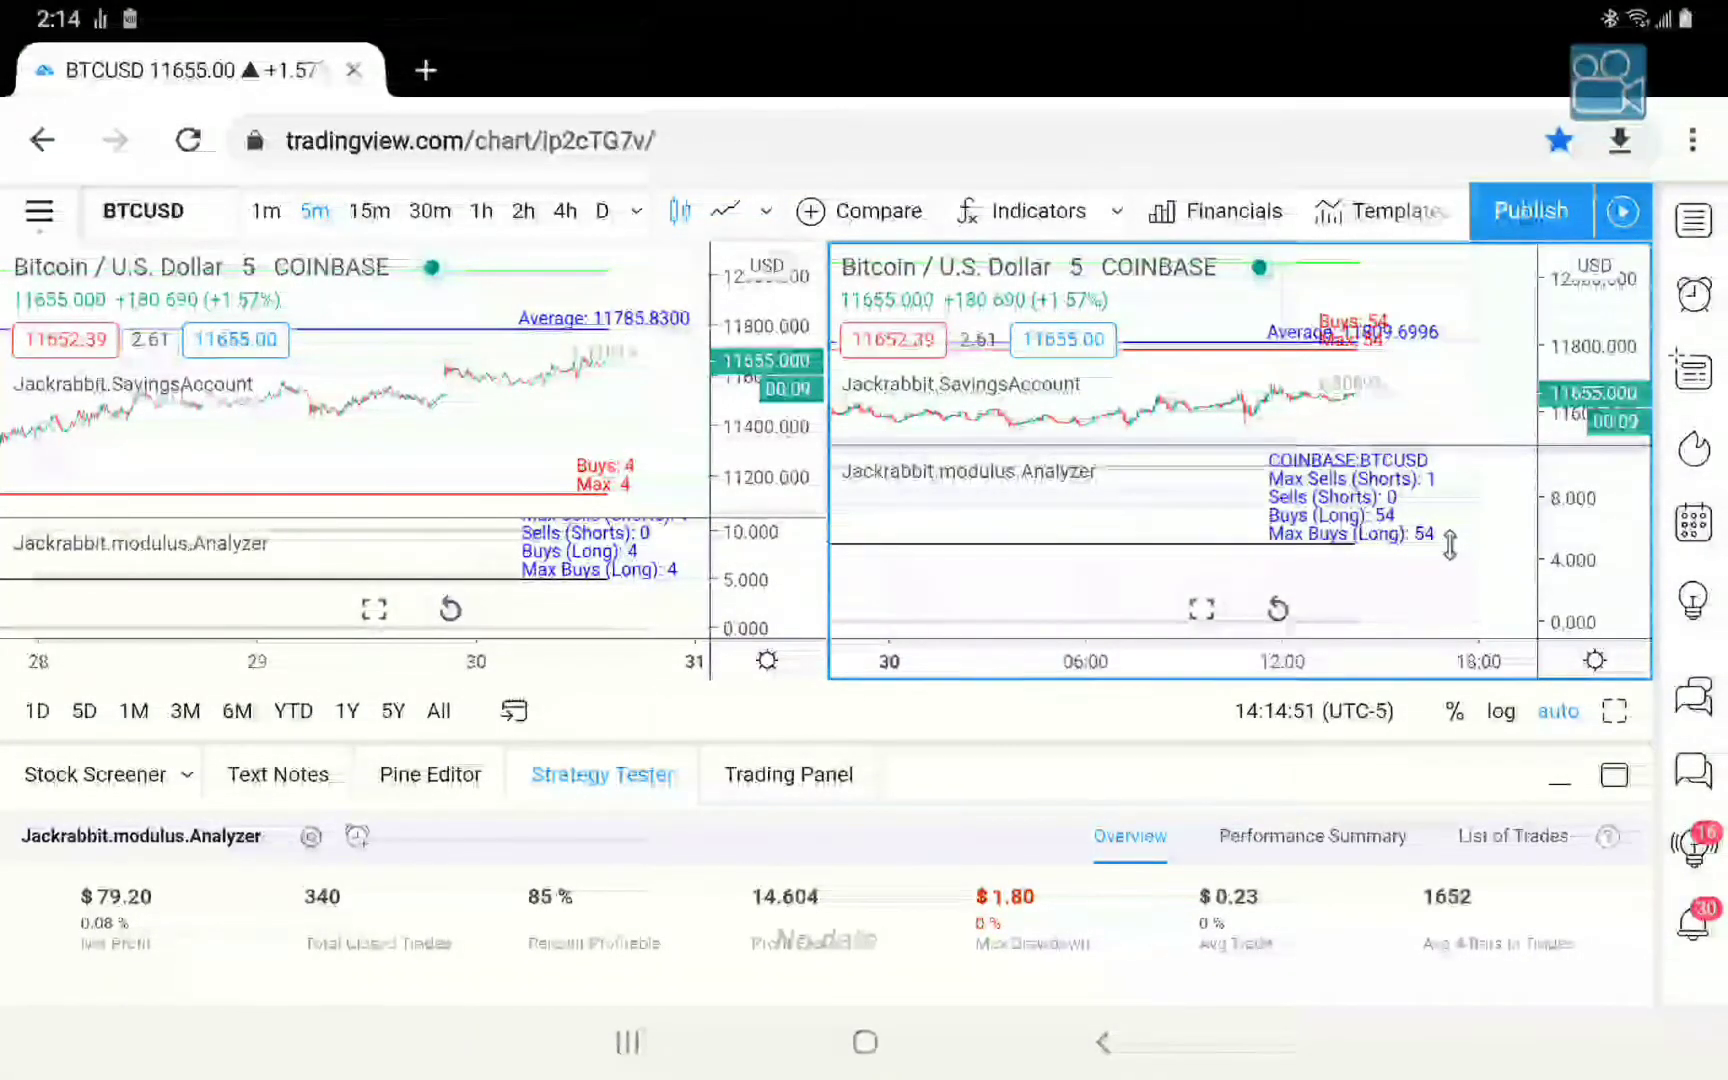
pyautogui.click(408, 473)
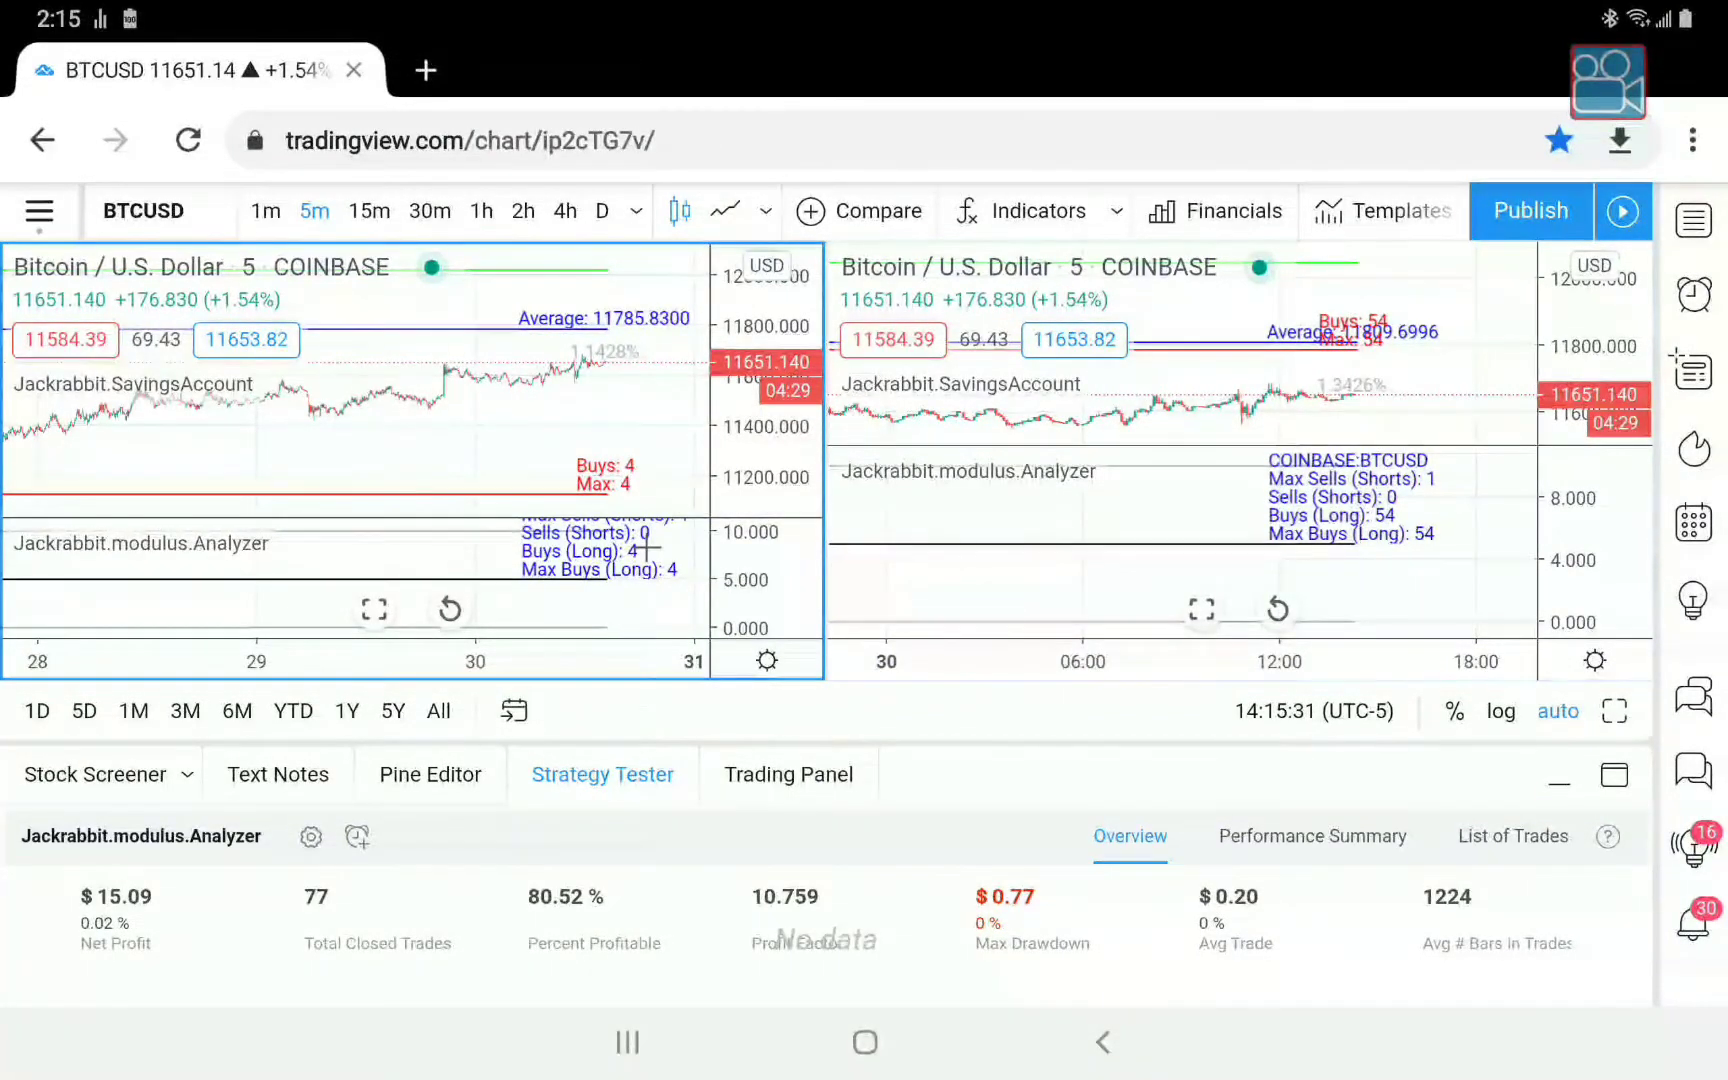
pyautogui.click(928, 553)
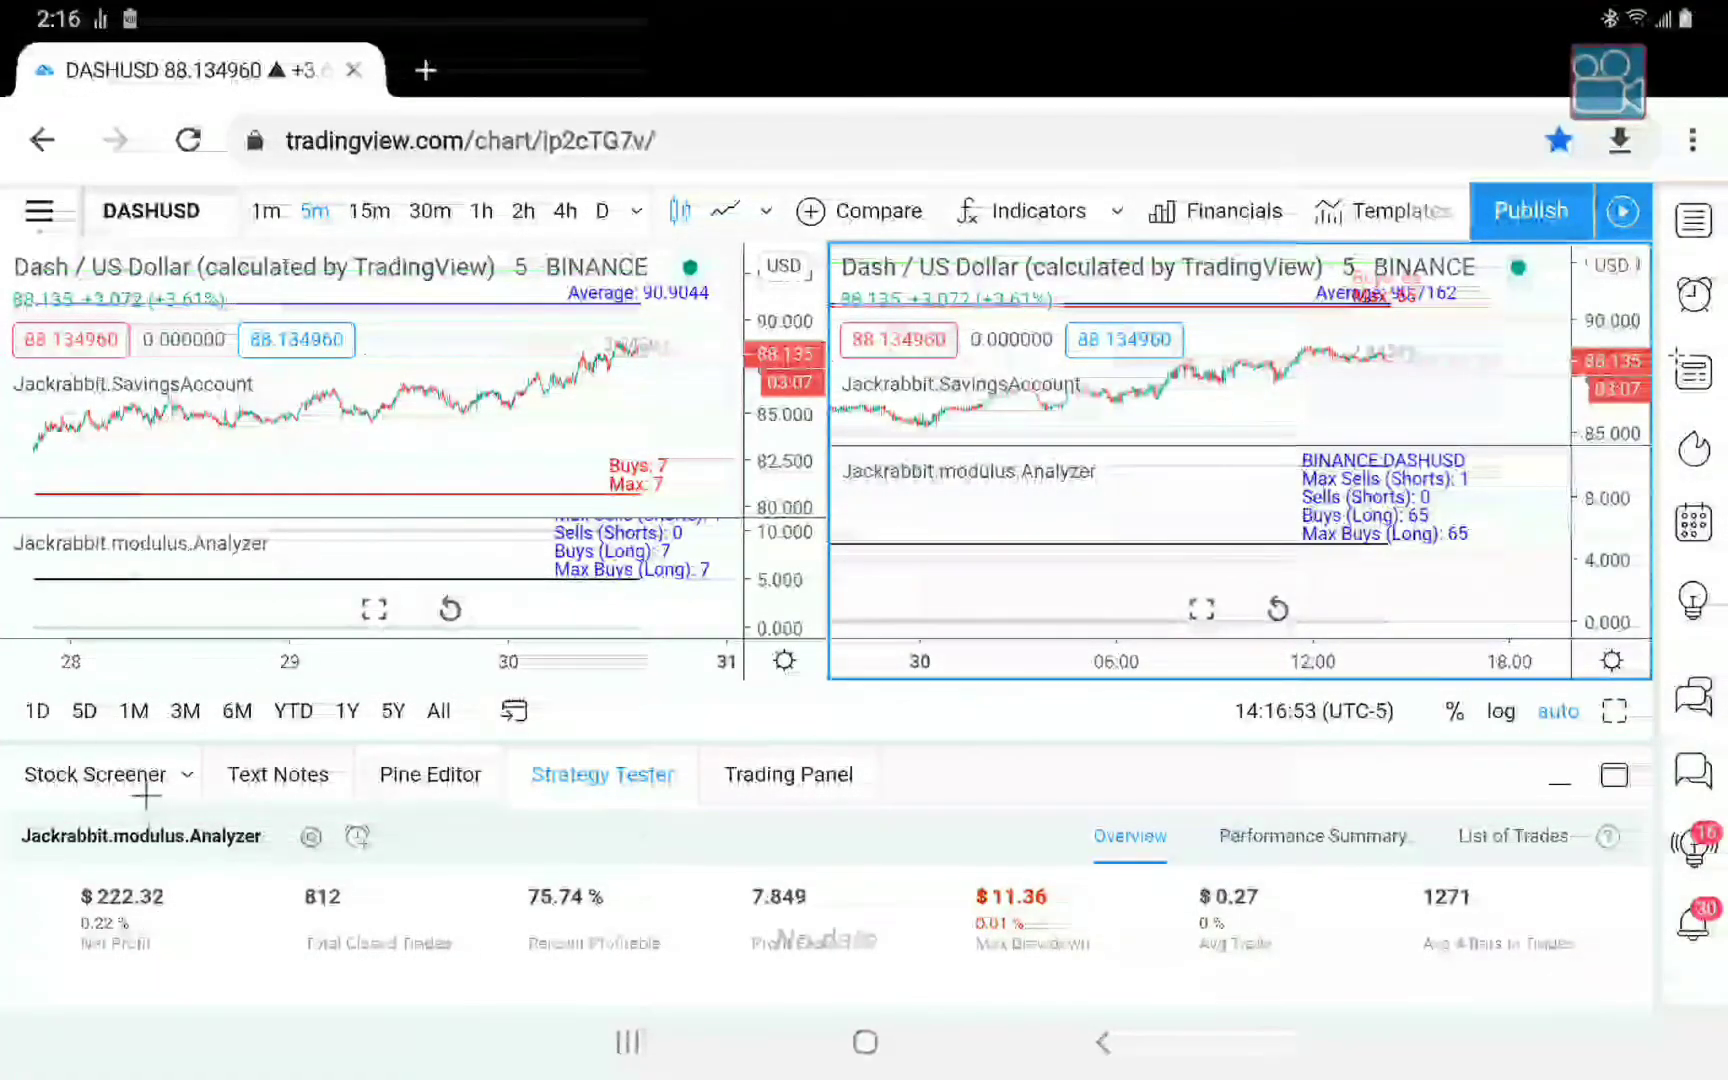
pyautogui.click(336, 487)
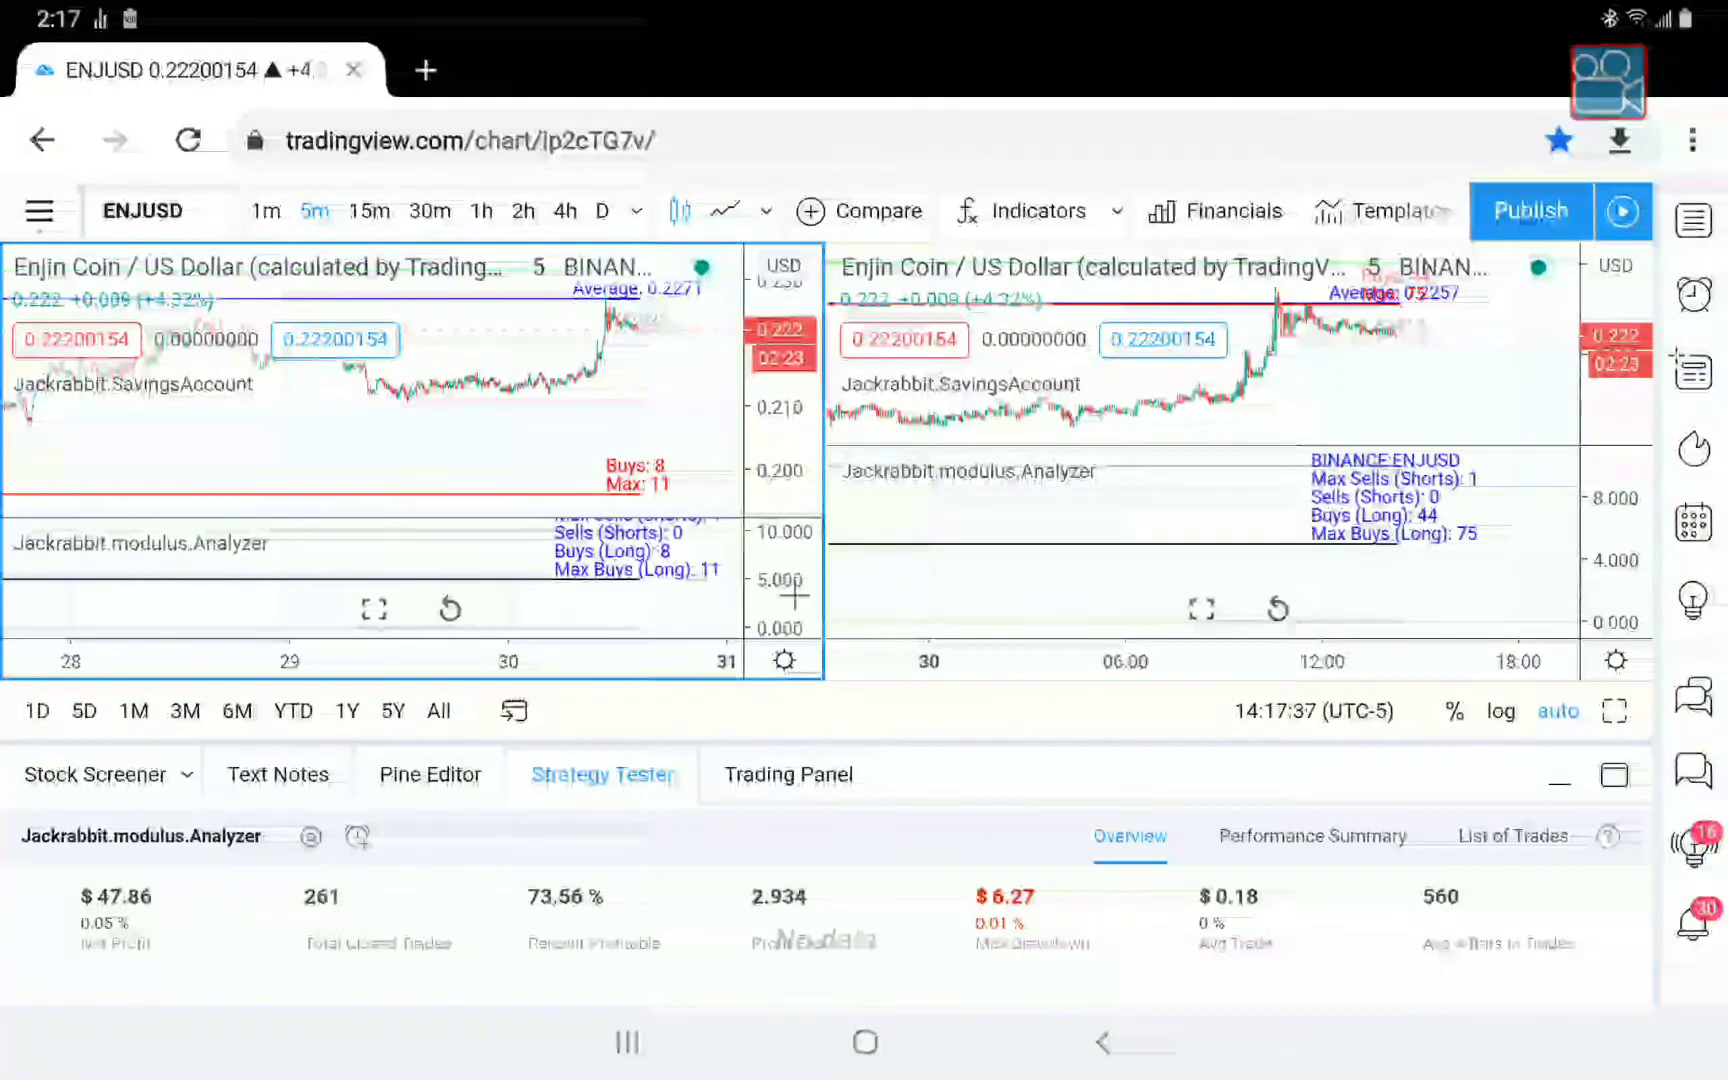
# Switch both charts to ETCUSD and on to HBARUSD, comparing the backtest overviews of the two methodologies.
pyautogui.click(963, 600)
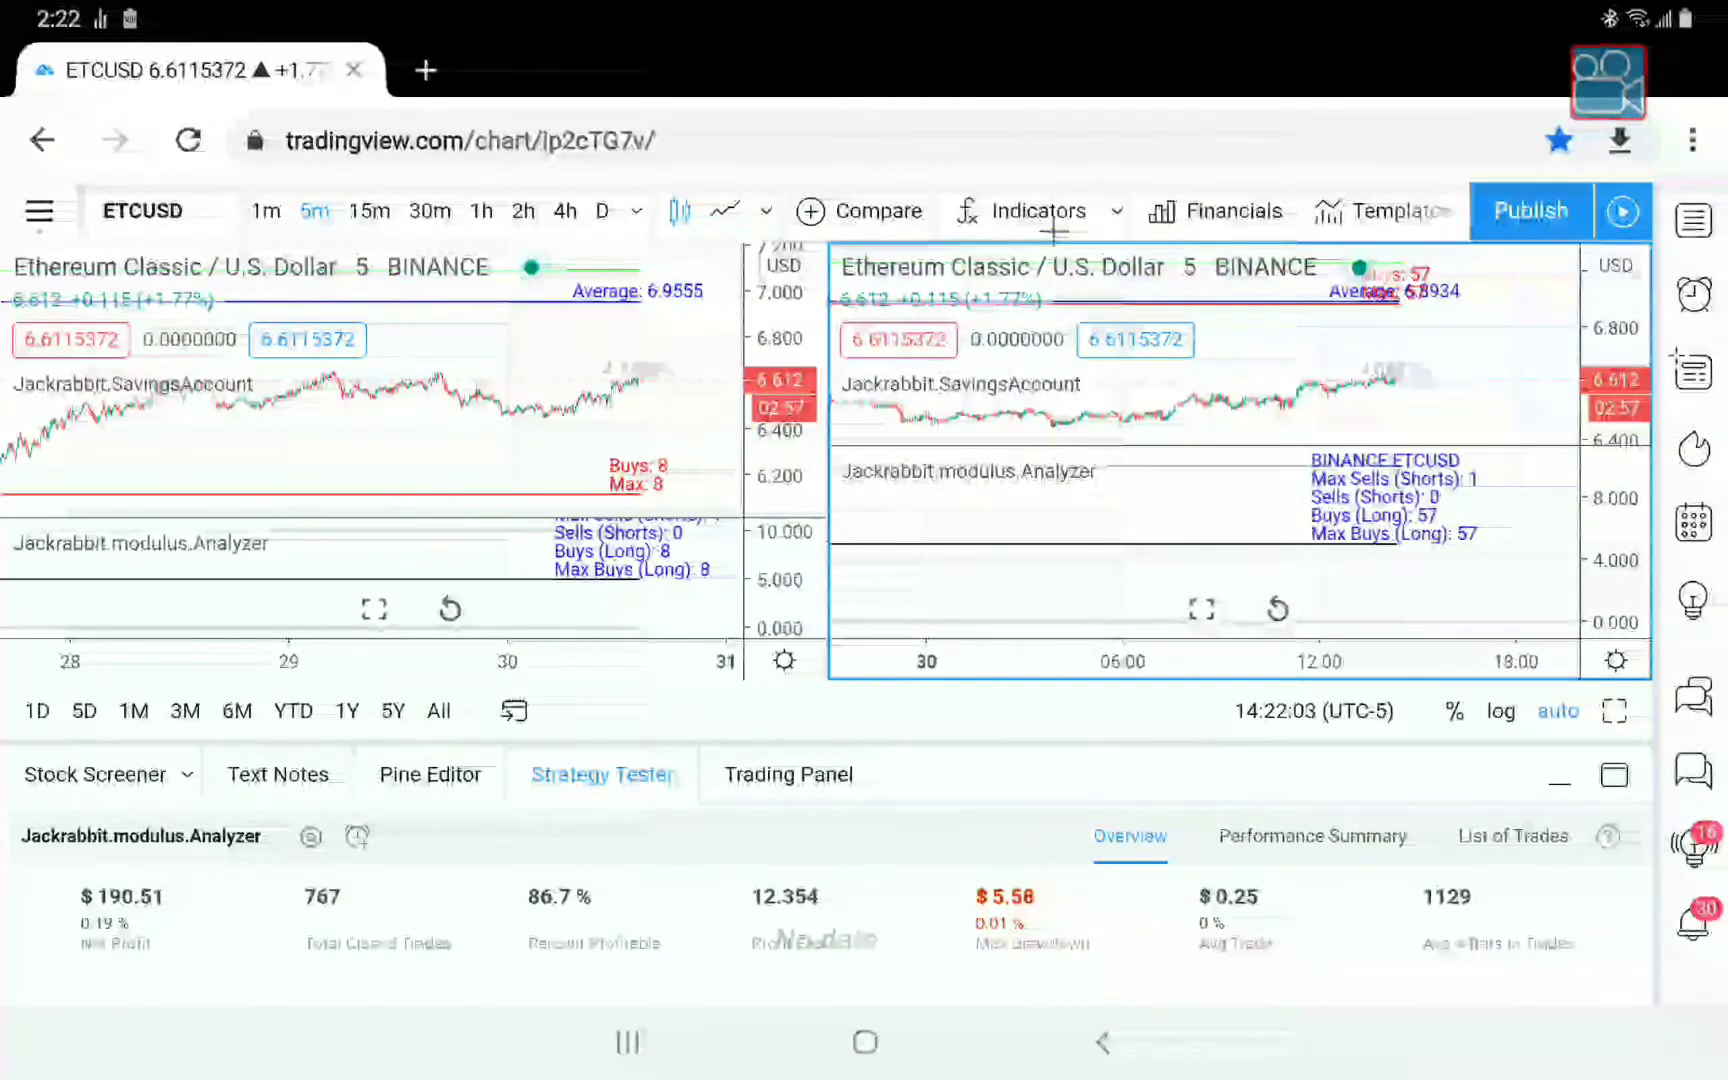
pyautogui.click(408, 449)
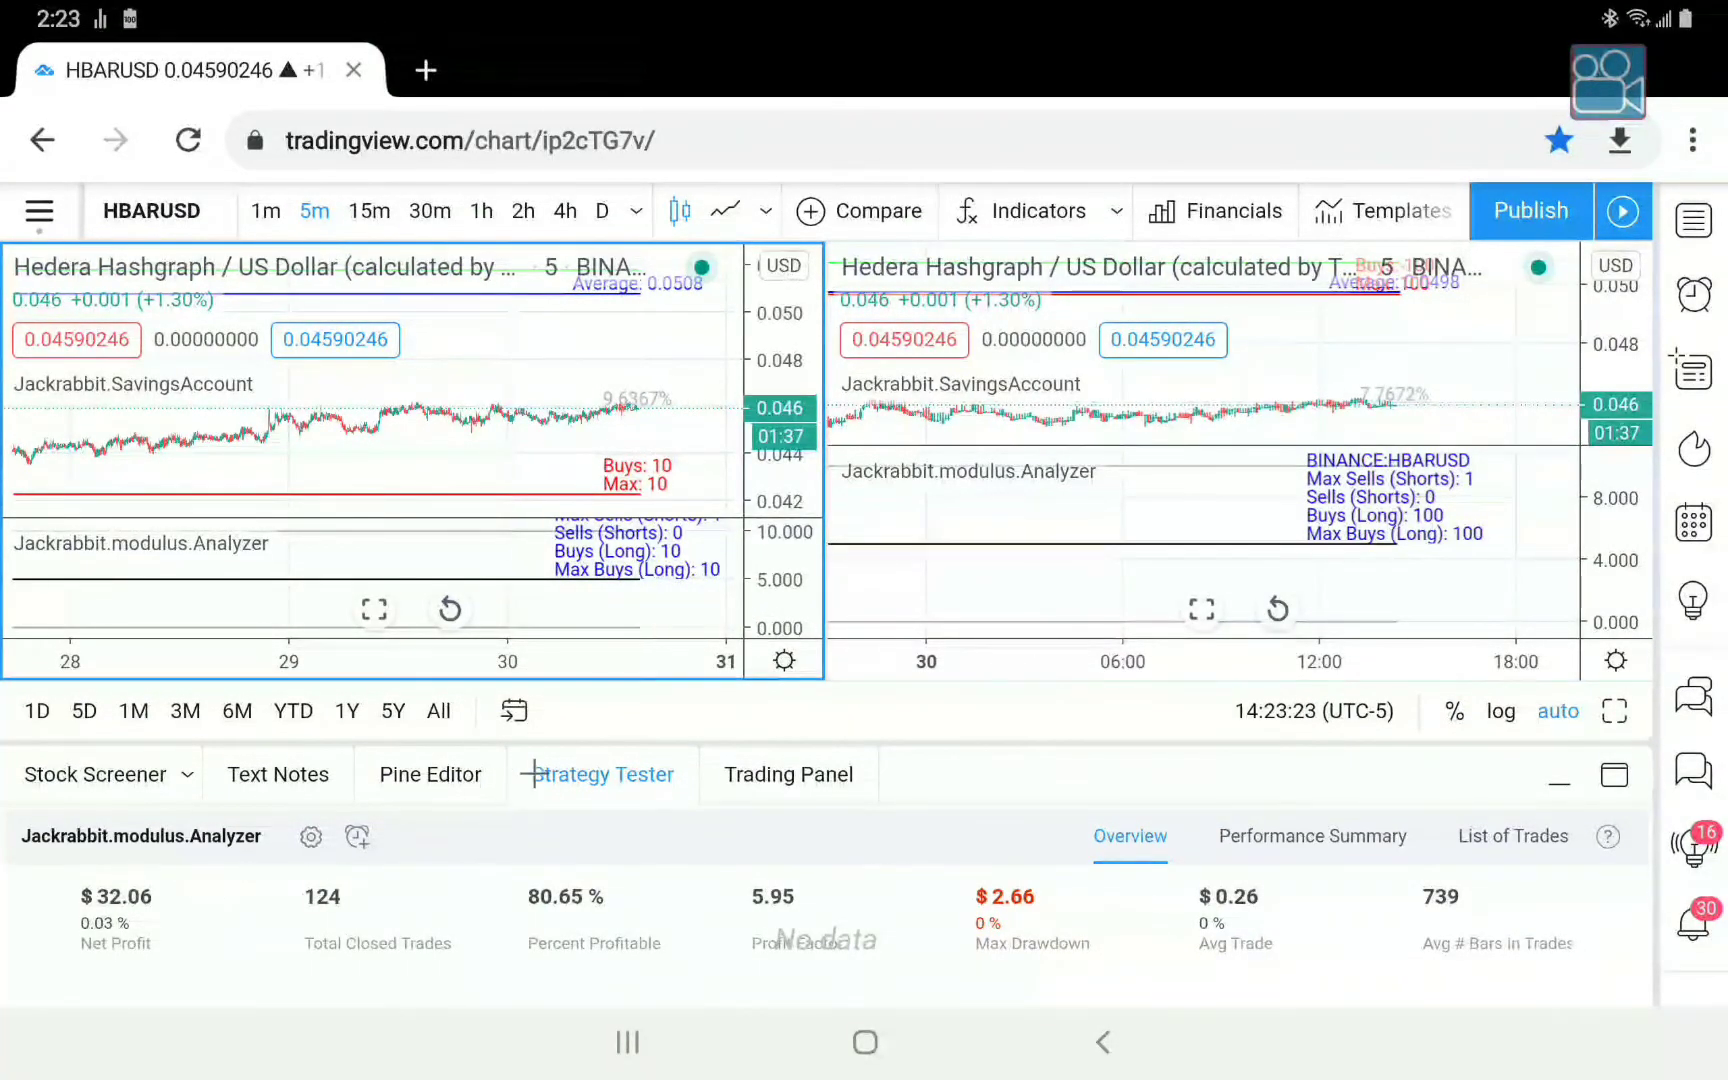
pyautogui.click(1095, 503)
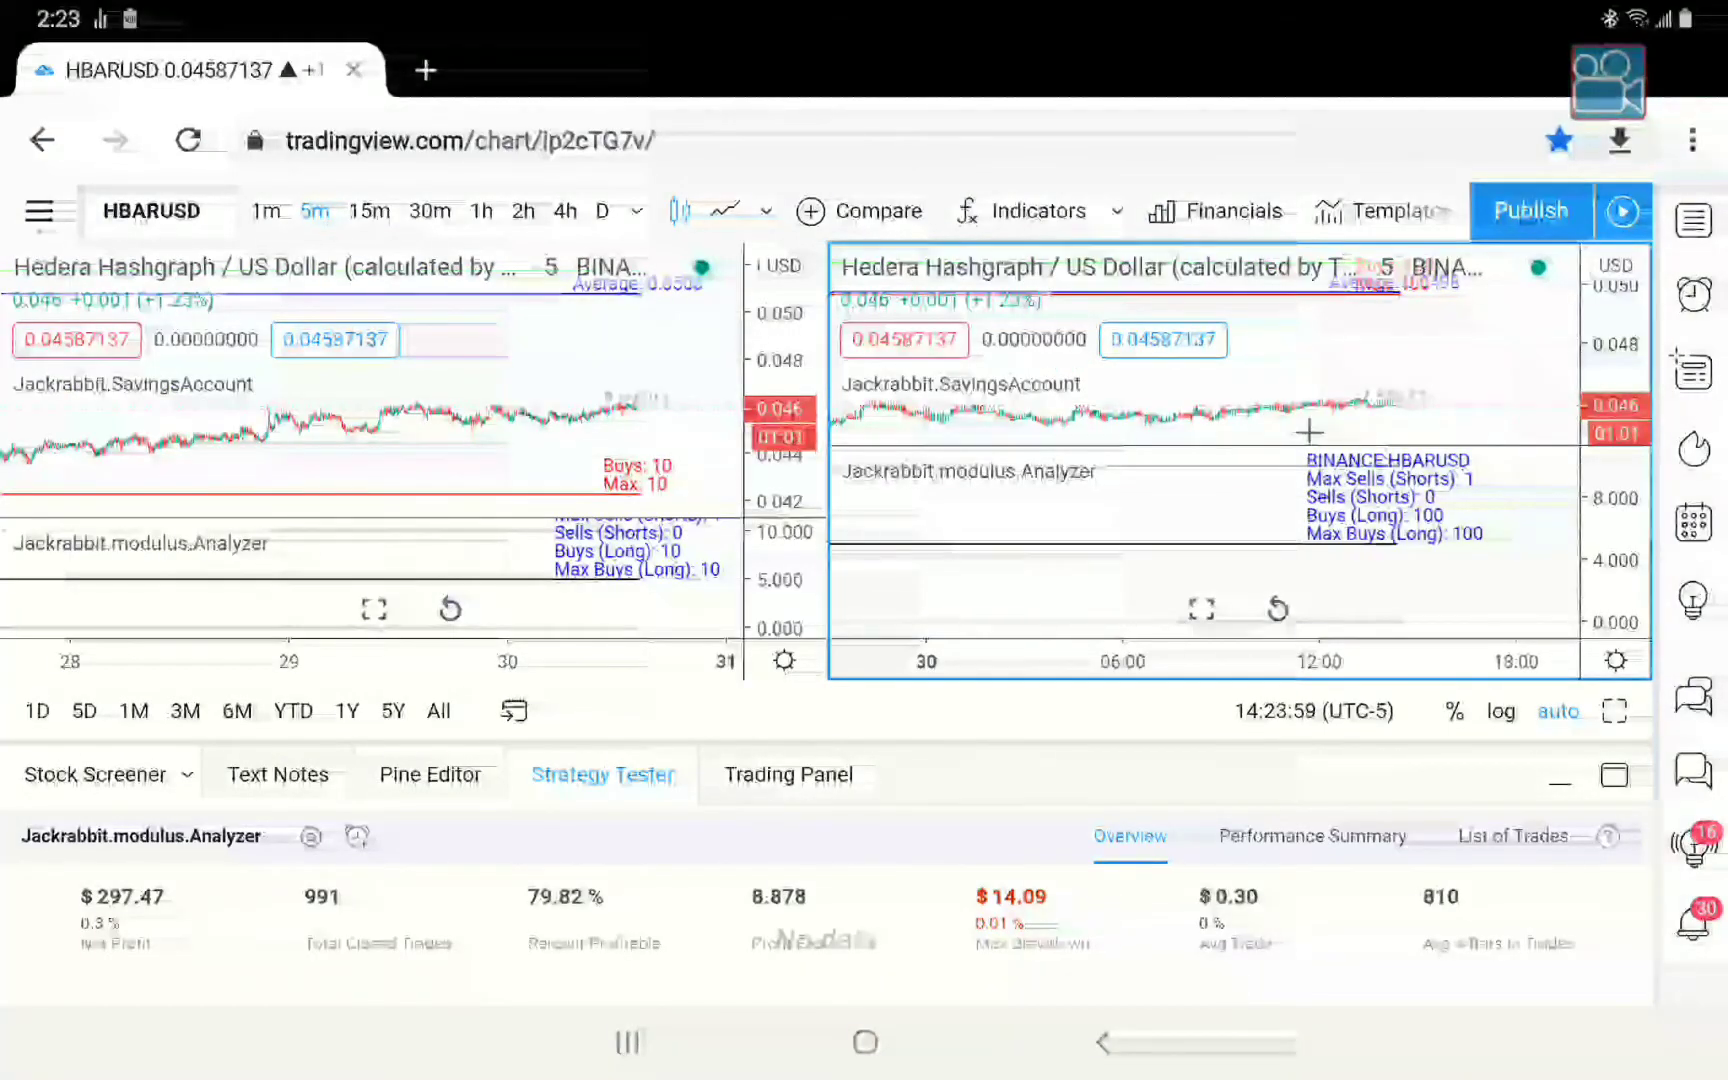
# Set Deviation % of the Price-methodology chart's Jackrabbit.SavingsAccount to 2 and apply.
pyautogui.click(966, 390)
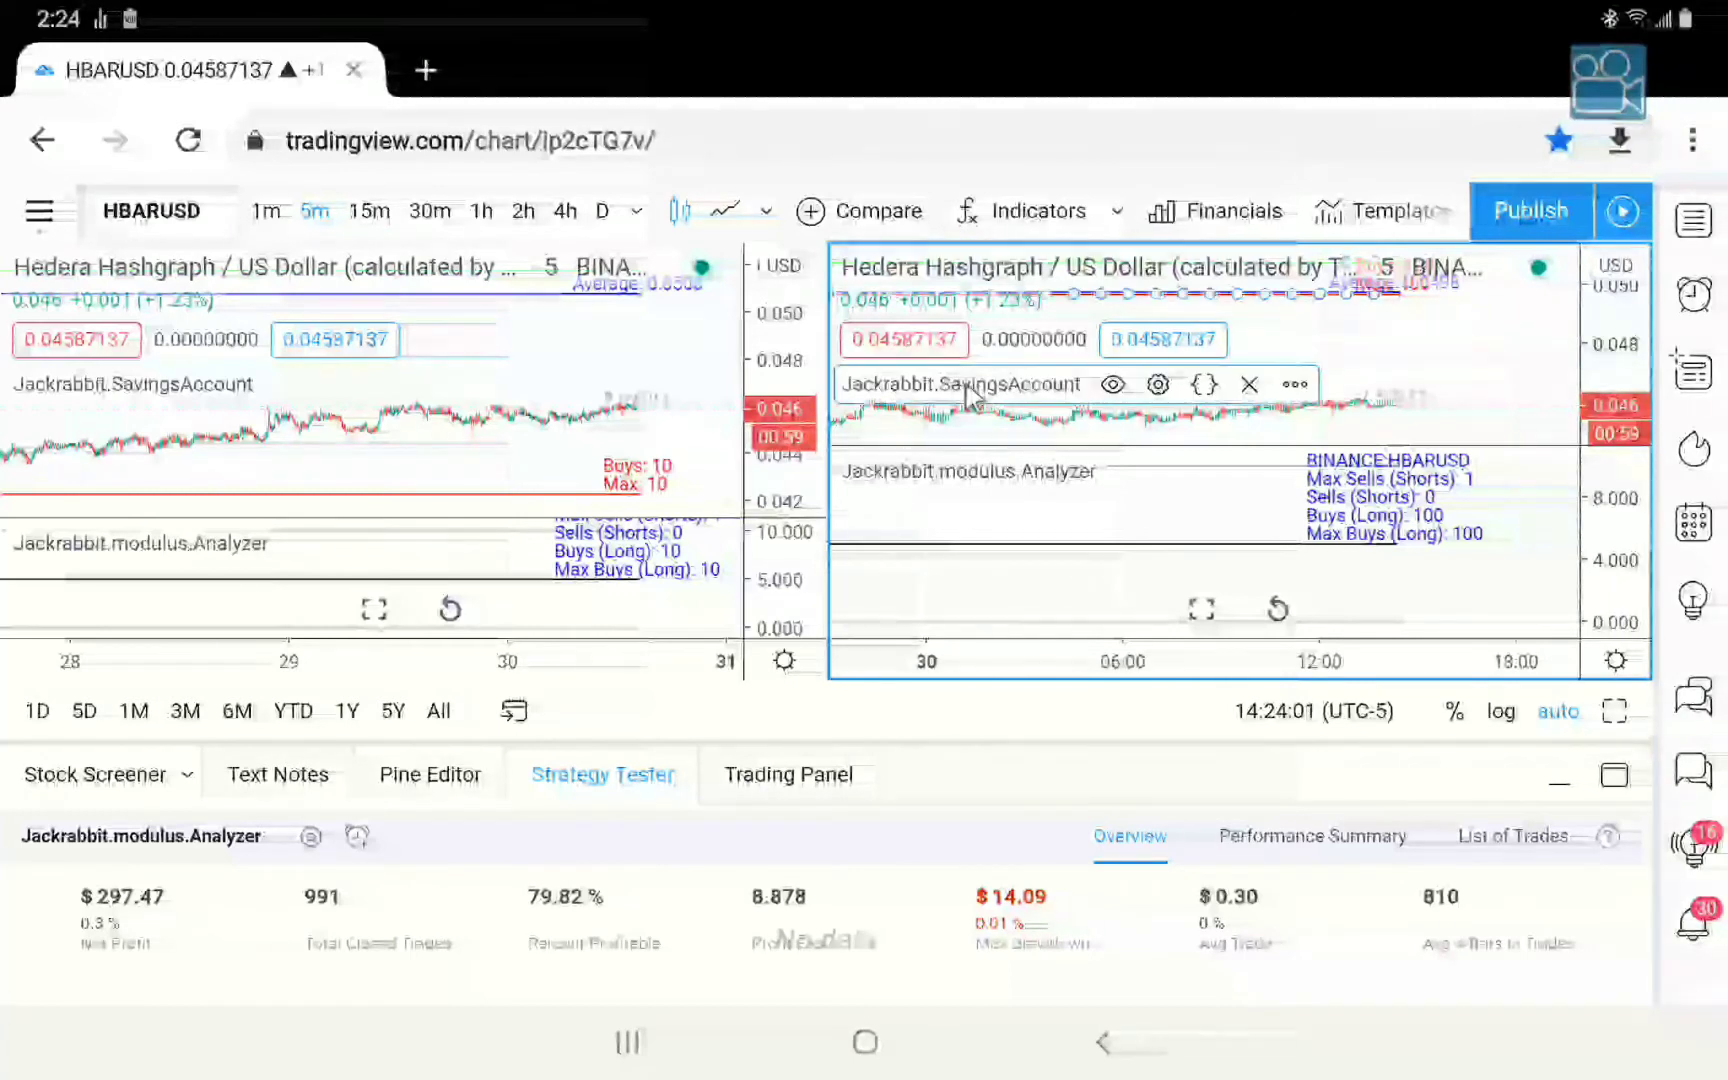
pyautogui.click(1158, 386)
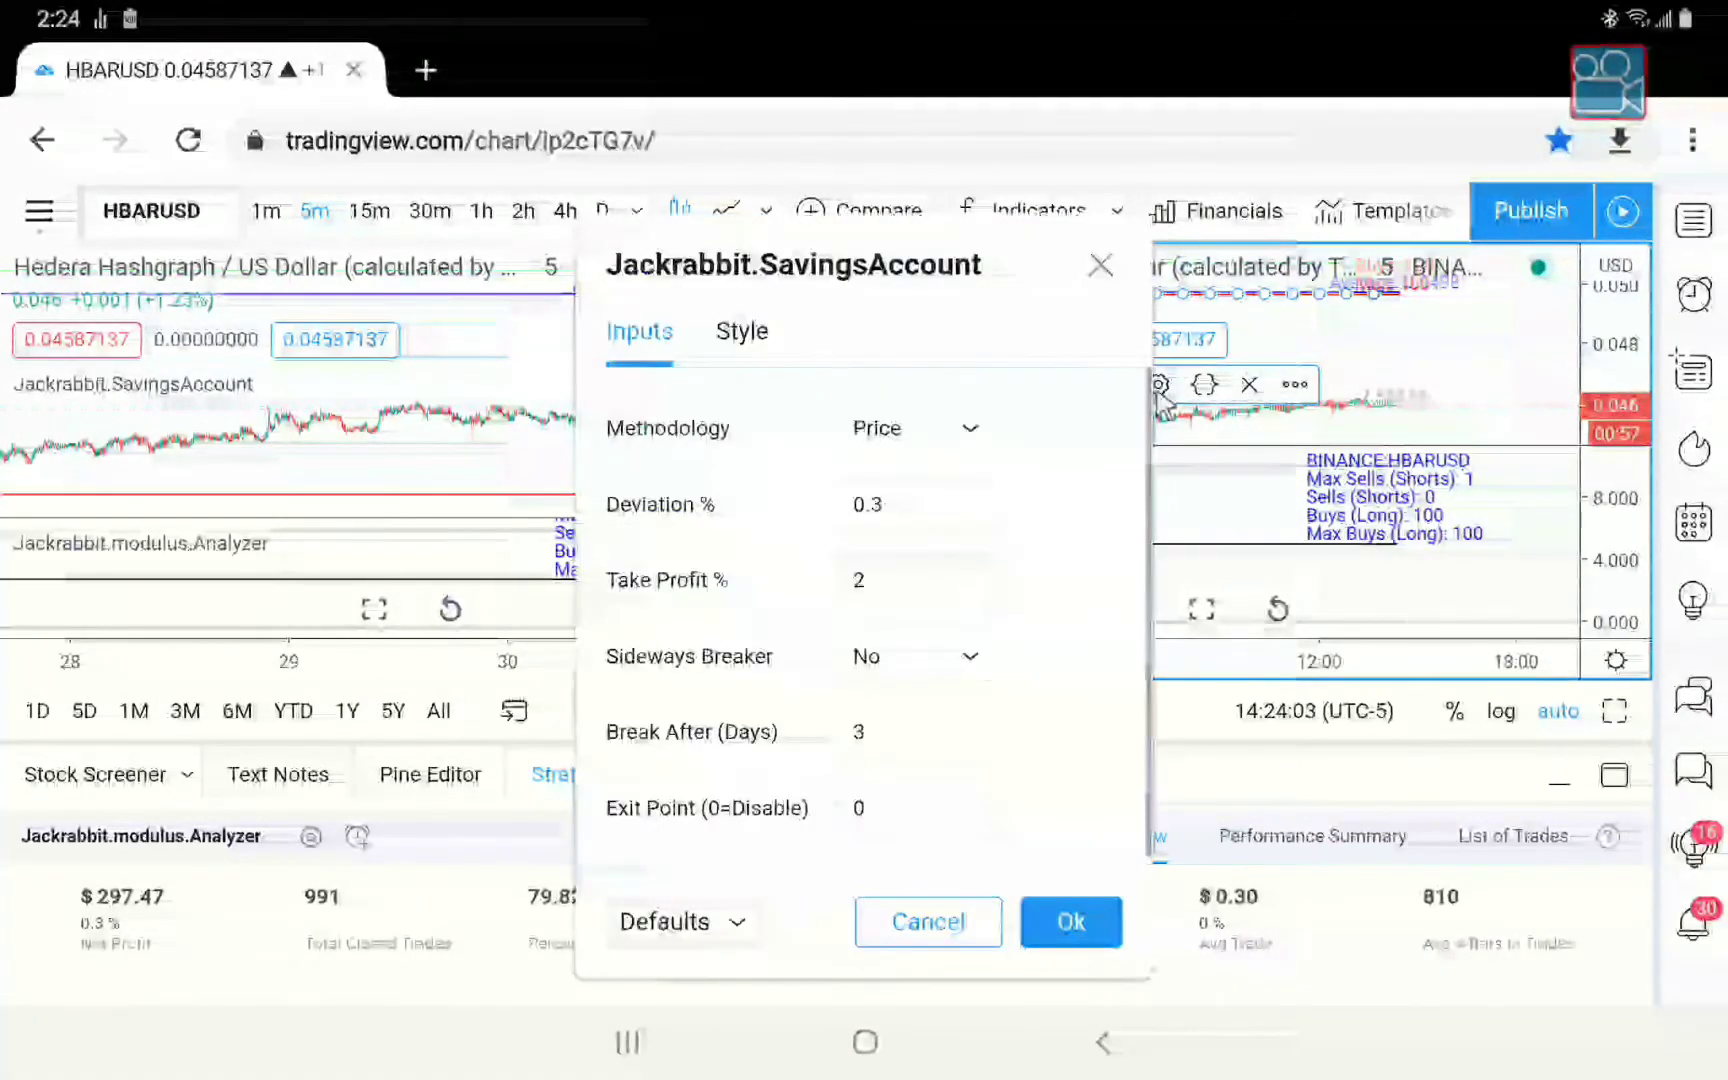
pyautogui.click(933, 500)
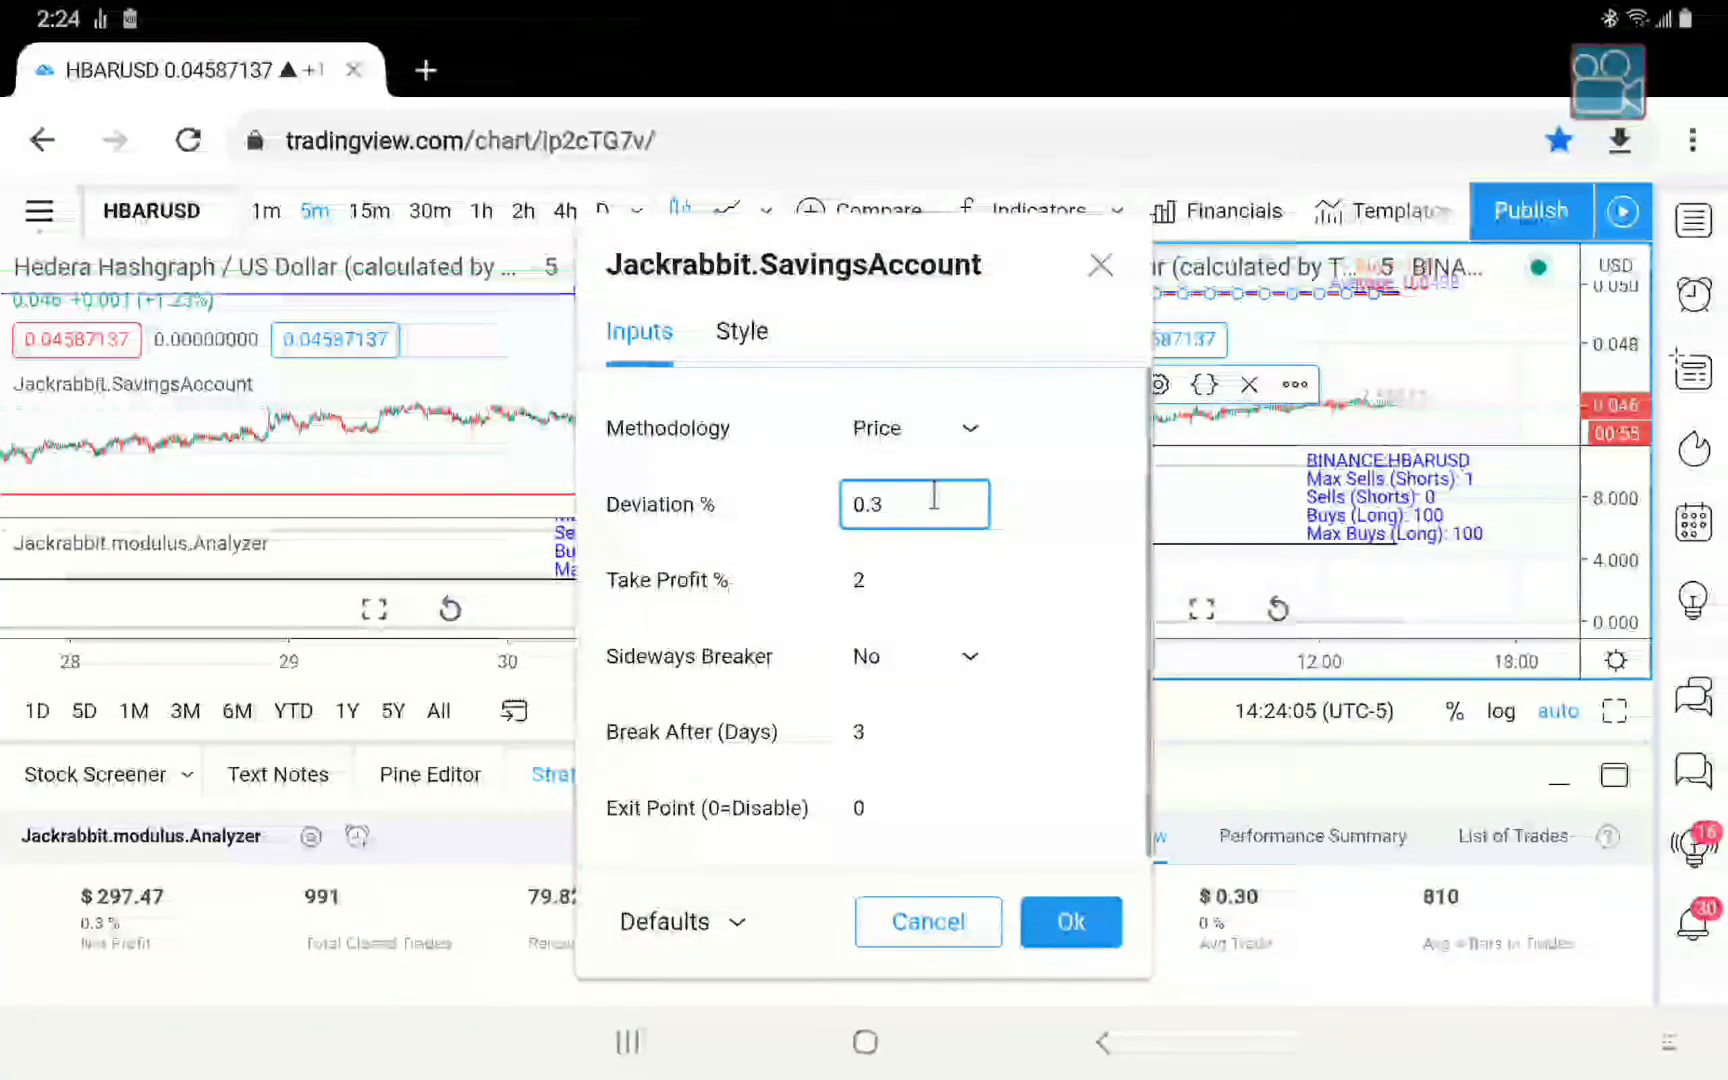
pyautogui.press('BackSpace')
pyautogui.press('BackSpace')
pyautogui.press('BackSpace')
pyautogui.write('2')
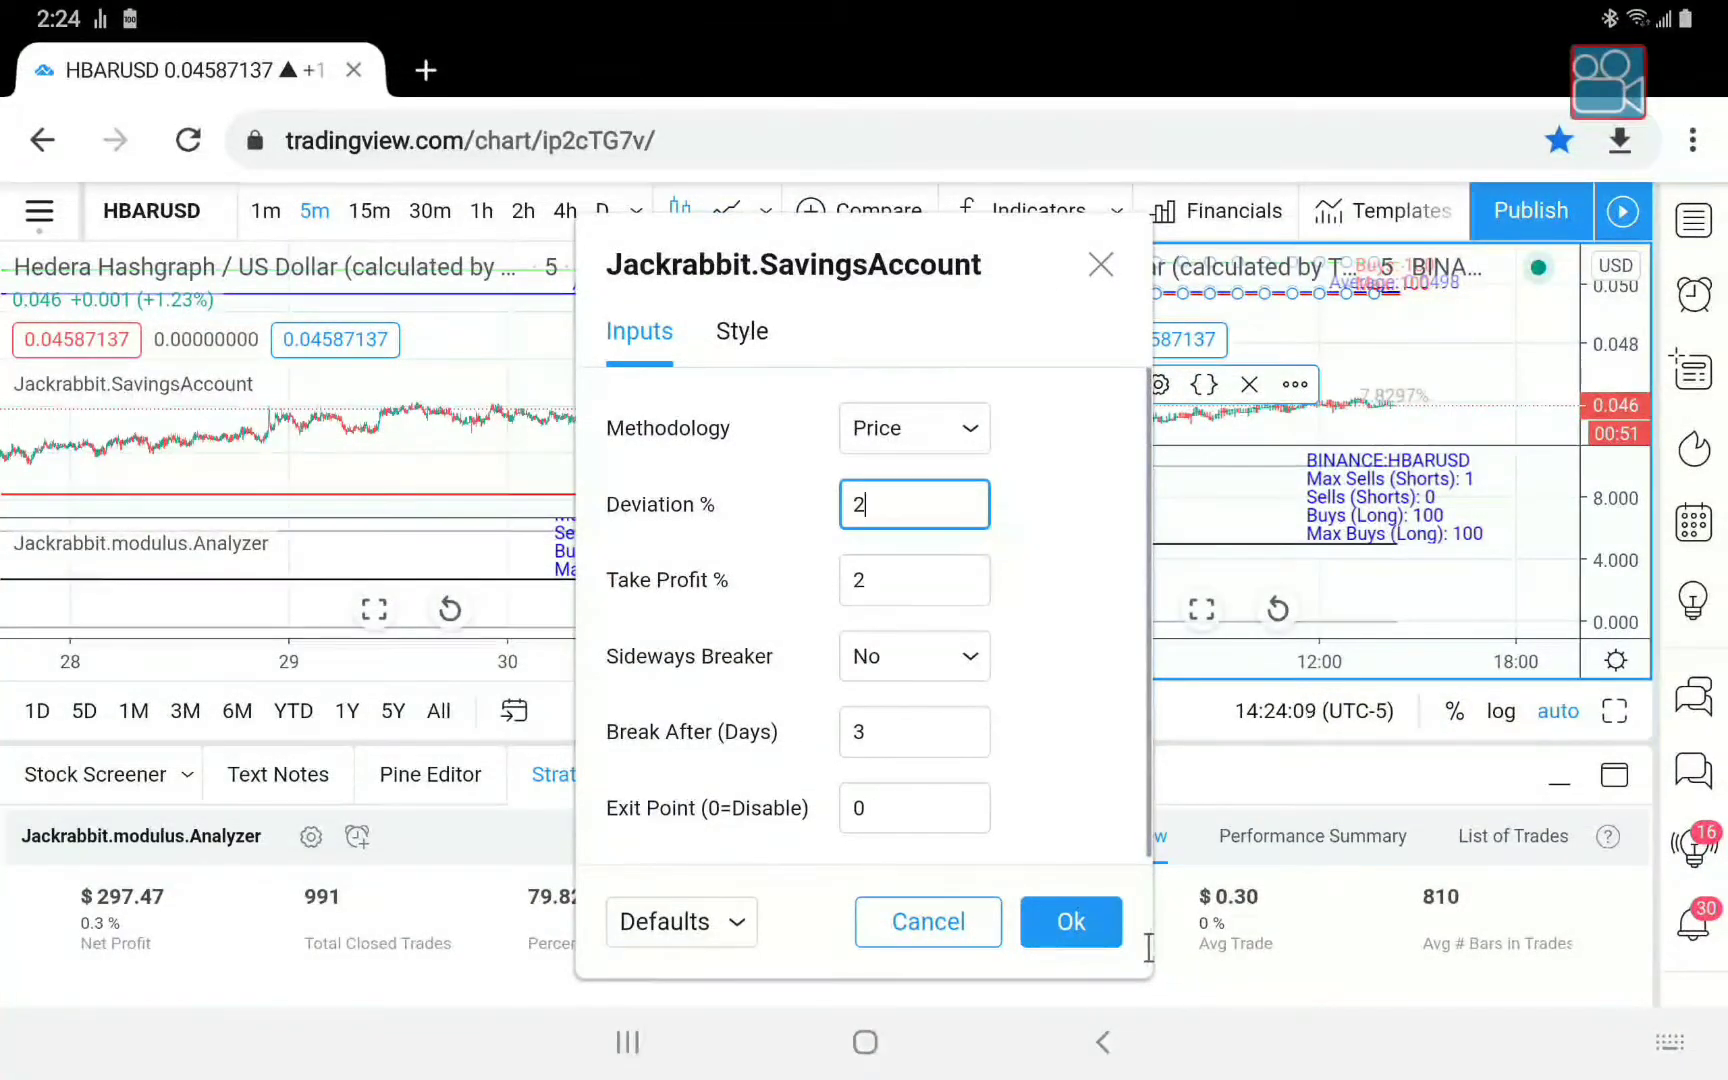
pyautogui.click(1062, 918)
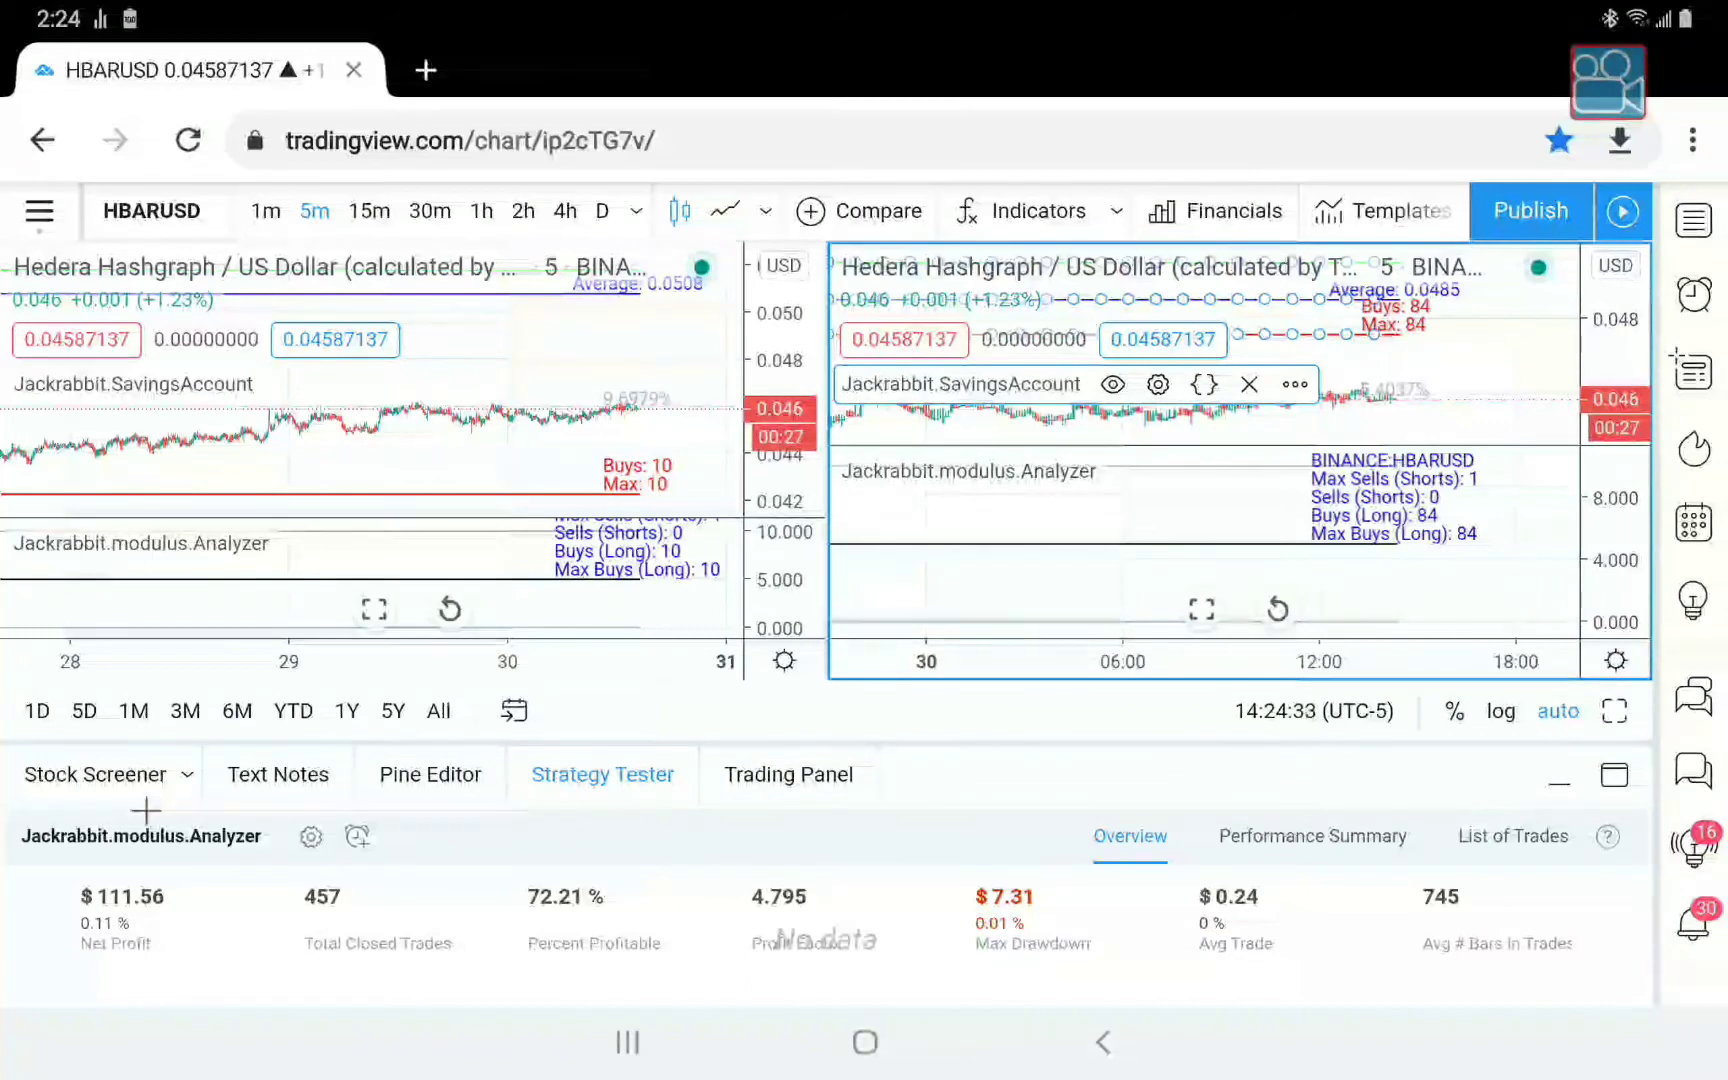
# Show the Step-methodology chart's HBARUSD overview, and switch both charts to ICXUSD to compare their backtest results.
pyautogui.click(432, 476)
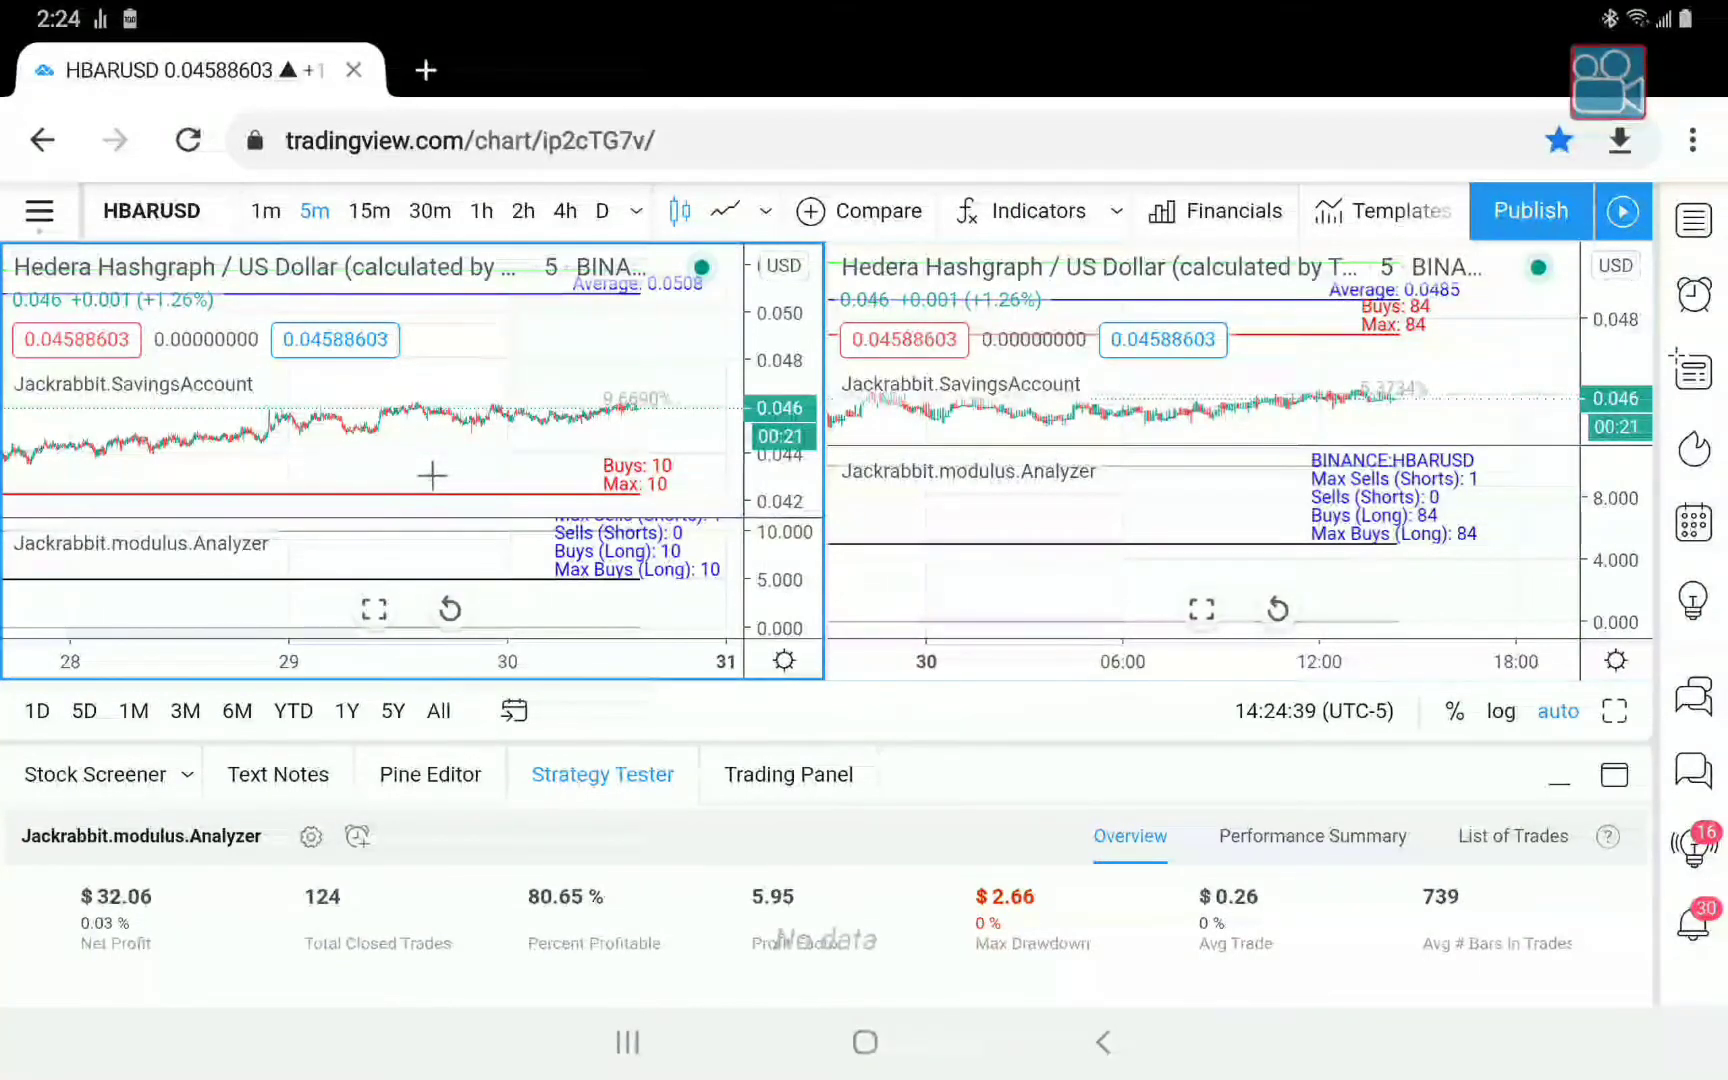
pyautogui.press('space')
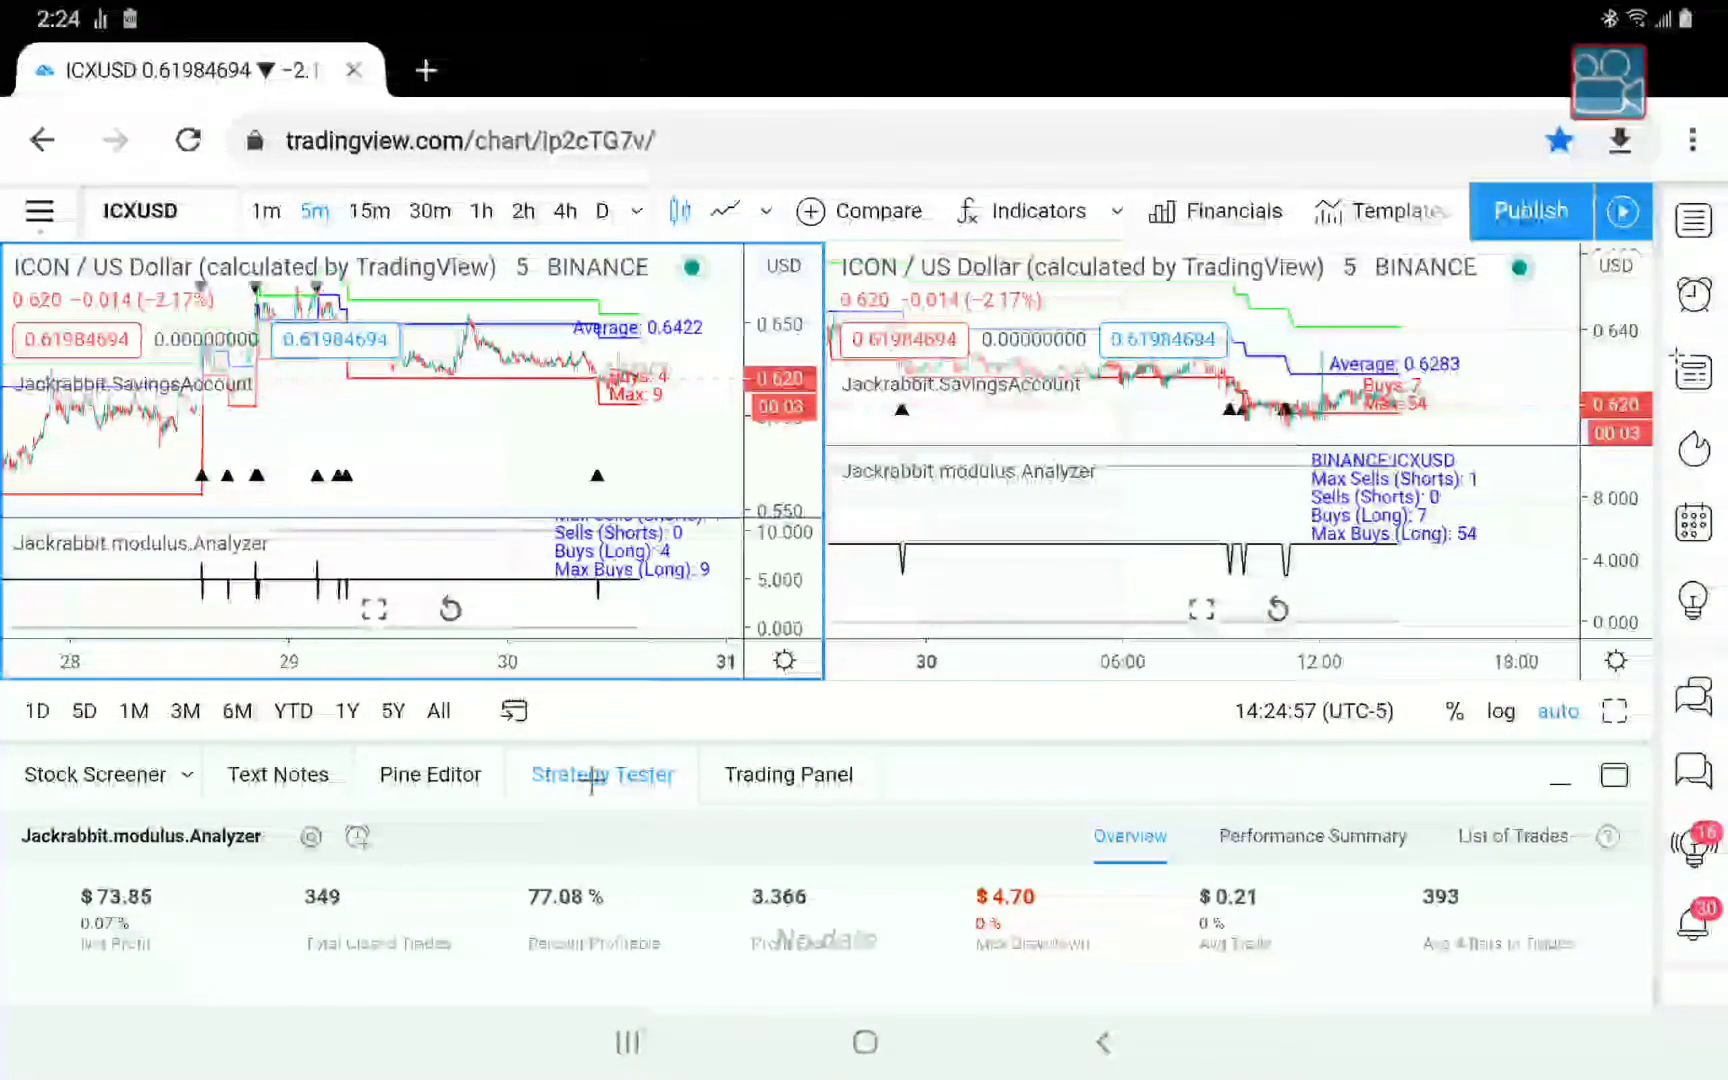
pyautogui.click(1008, 601)
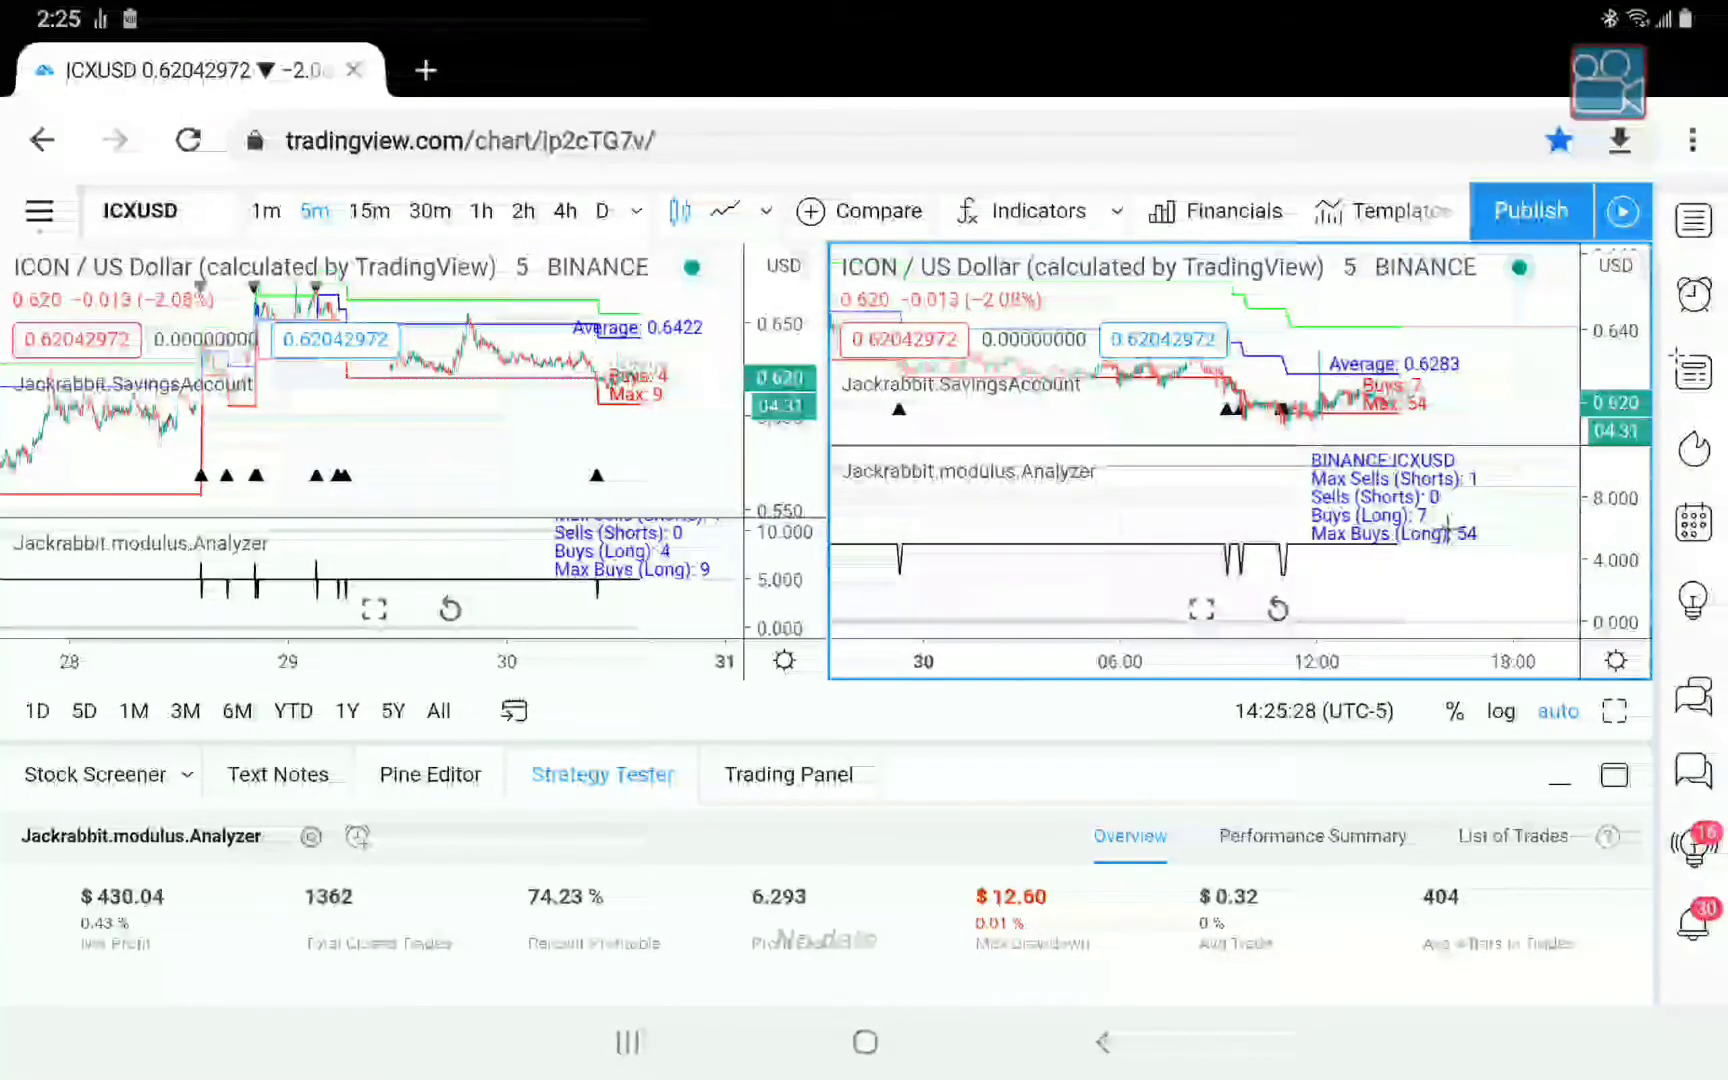
# Maximize the ICXUSD Price-methodology chart to examine its trades, restore the side-by-side layout, and show the Step-methodology chart's overview.
pyautogui.click(1202, 609)
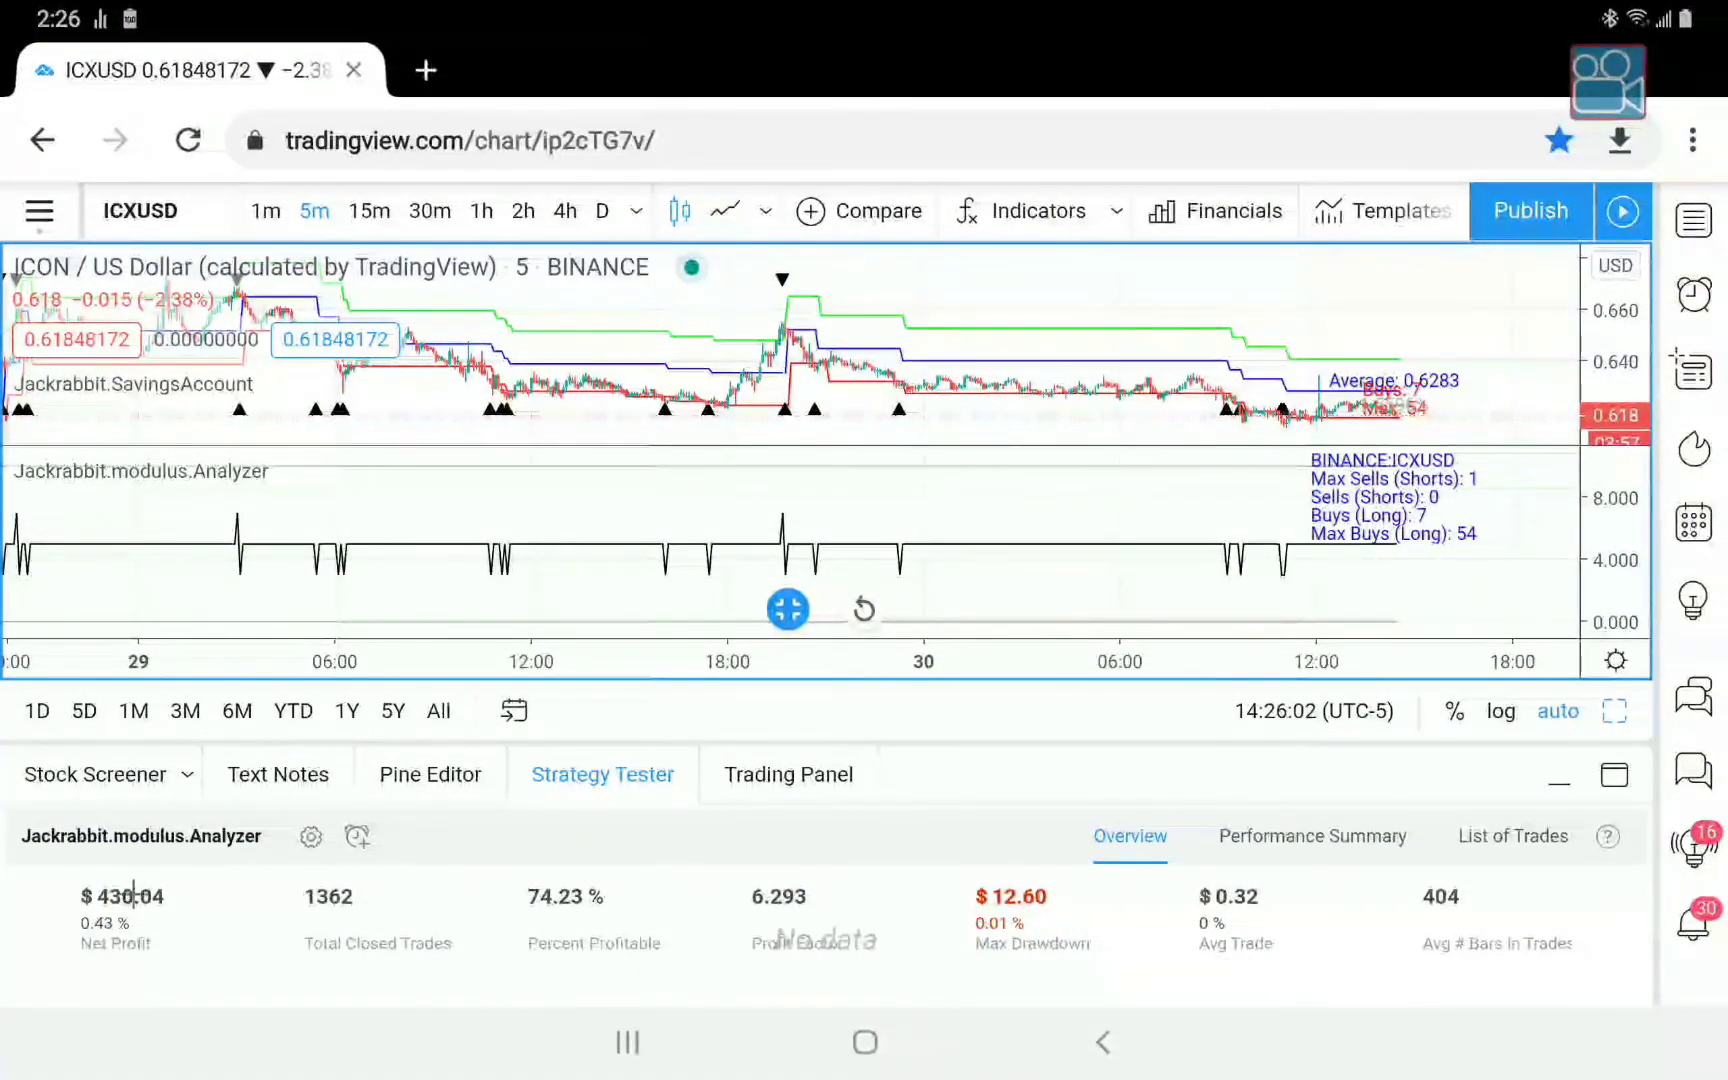
pyautogui.click(788, 608)
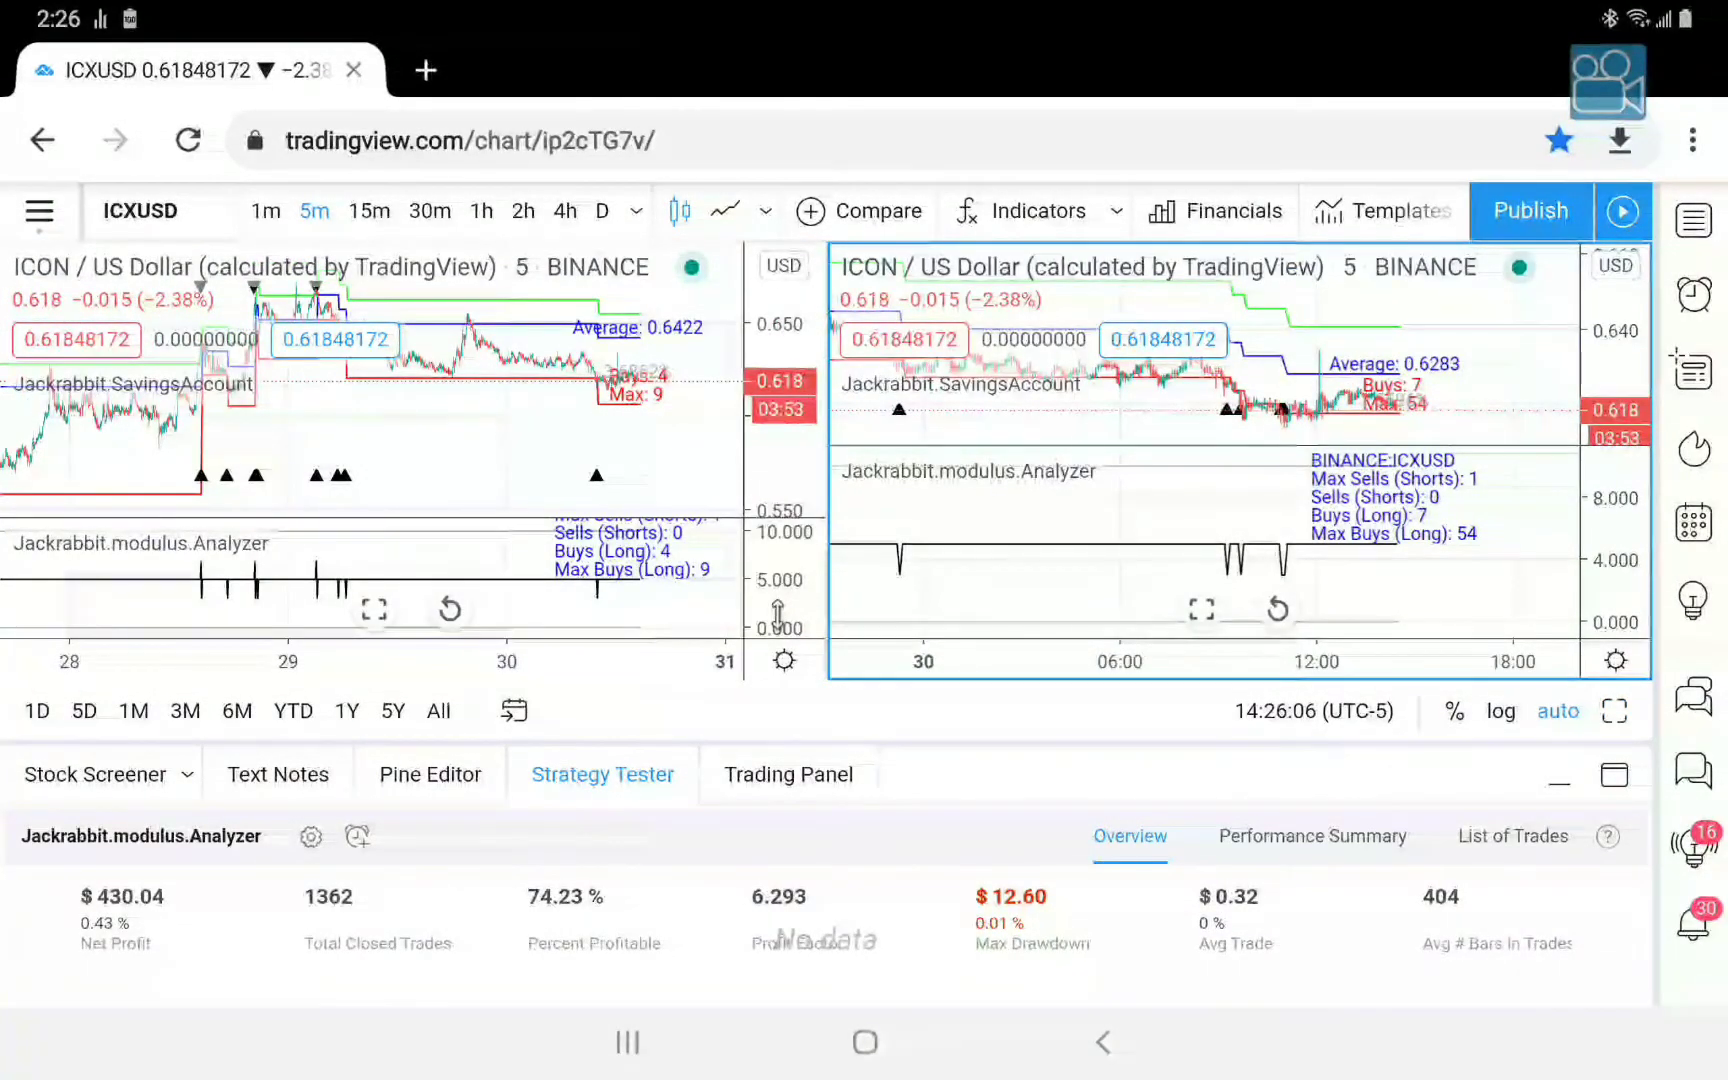
pyautogui.click(518, 465)
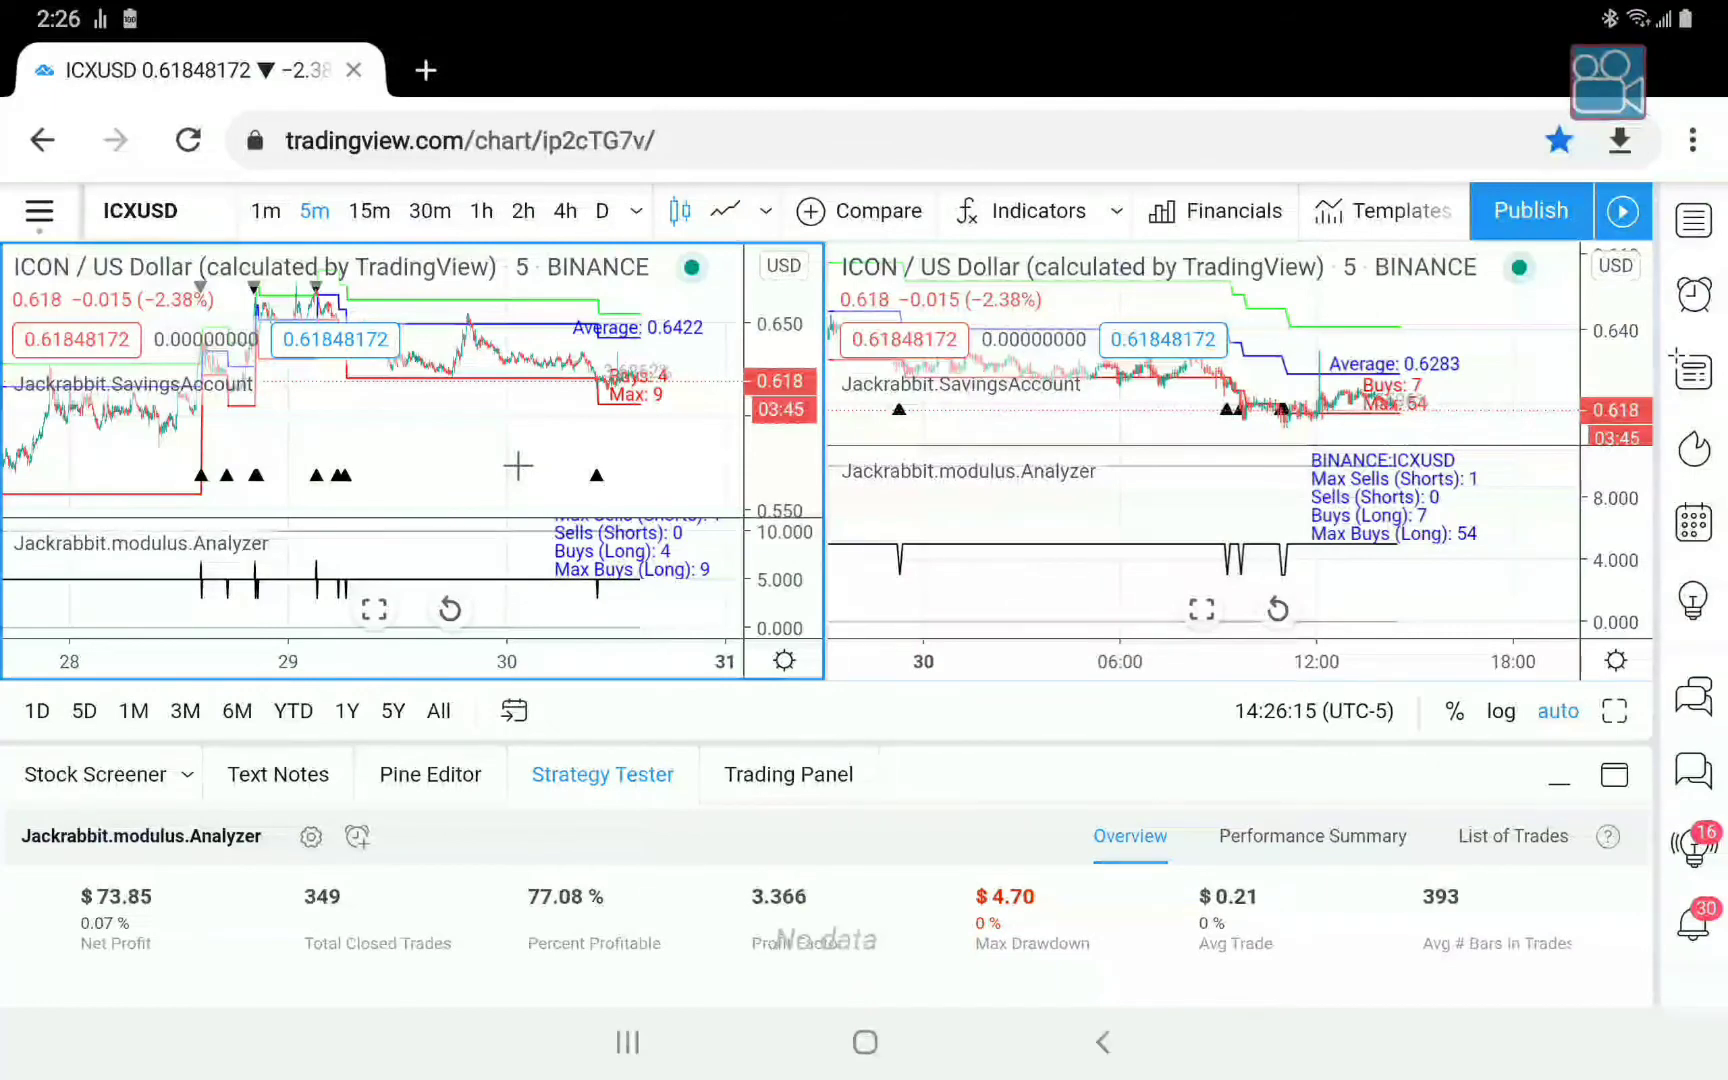
# Switch both charts to IOTAUSD and compare the Step and Price backtest overviews.
pyautogui.press('space')
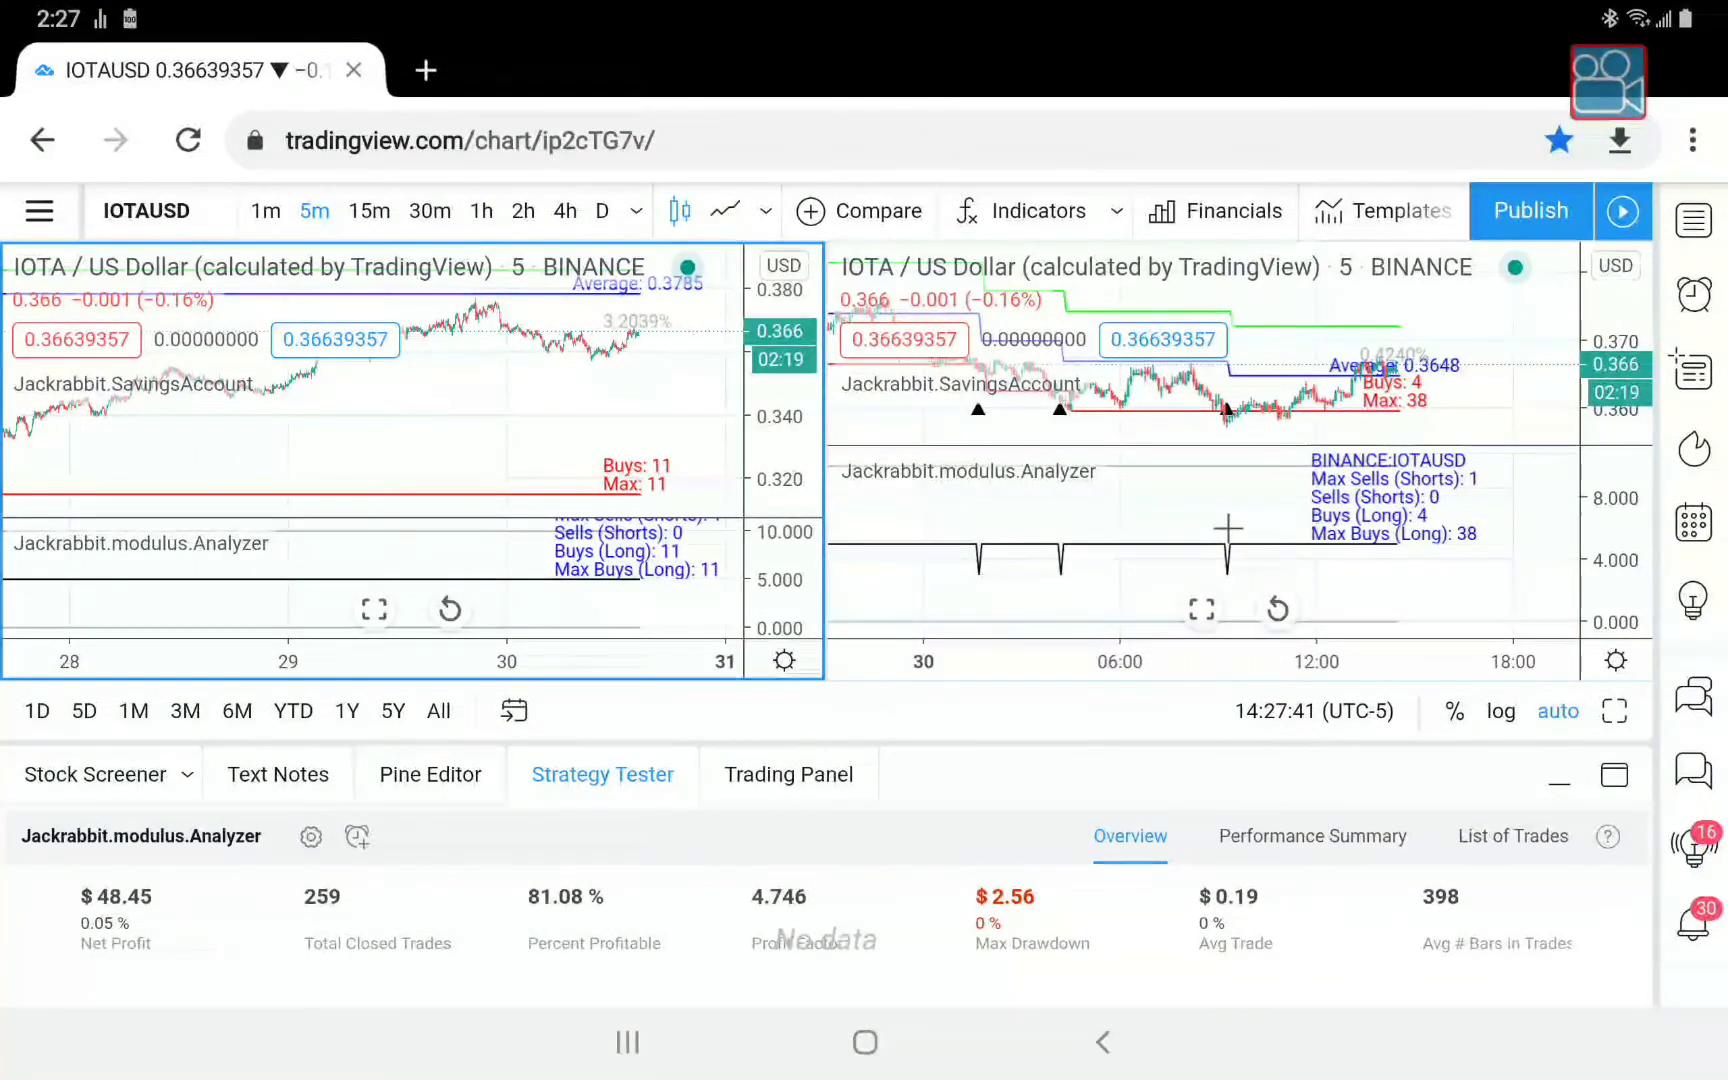
pyautogui.click(1224, 508)
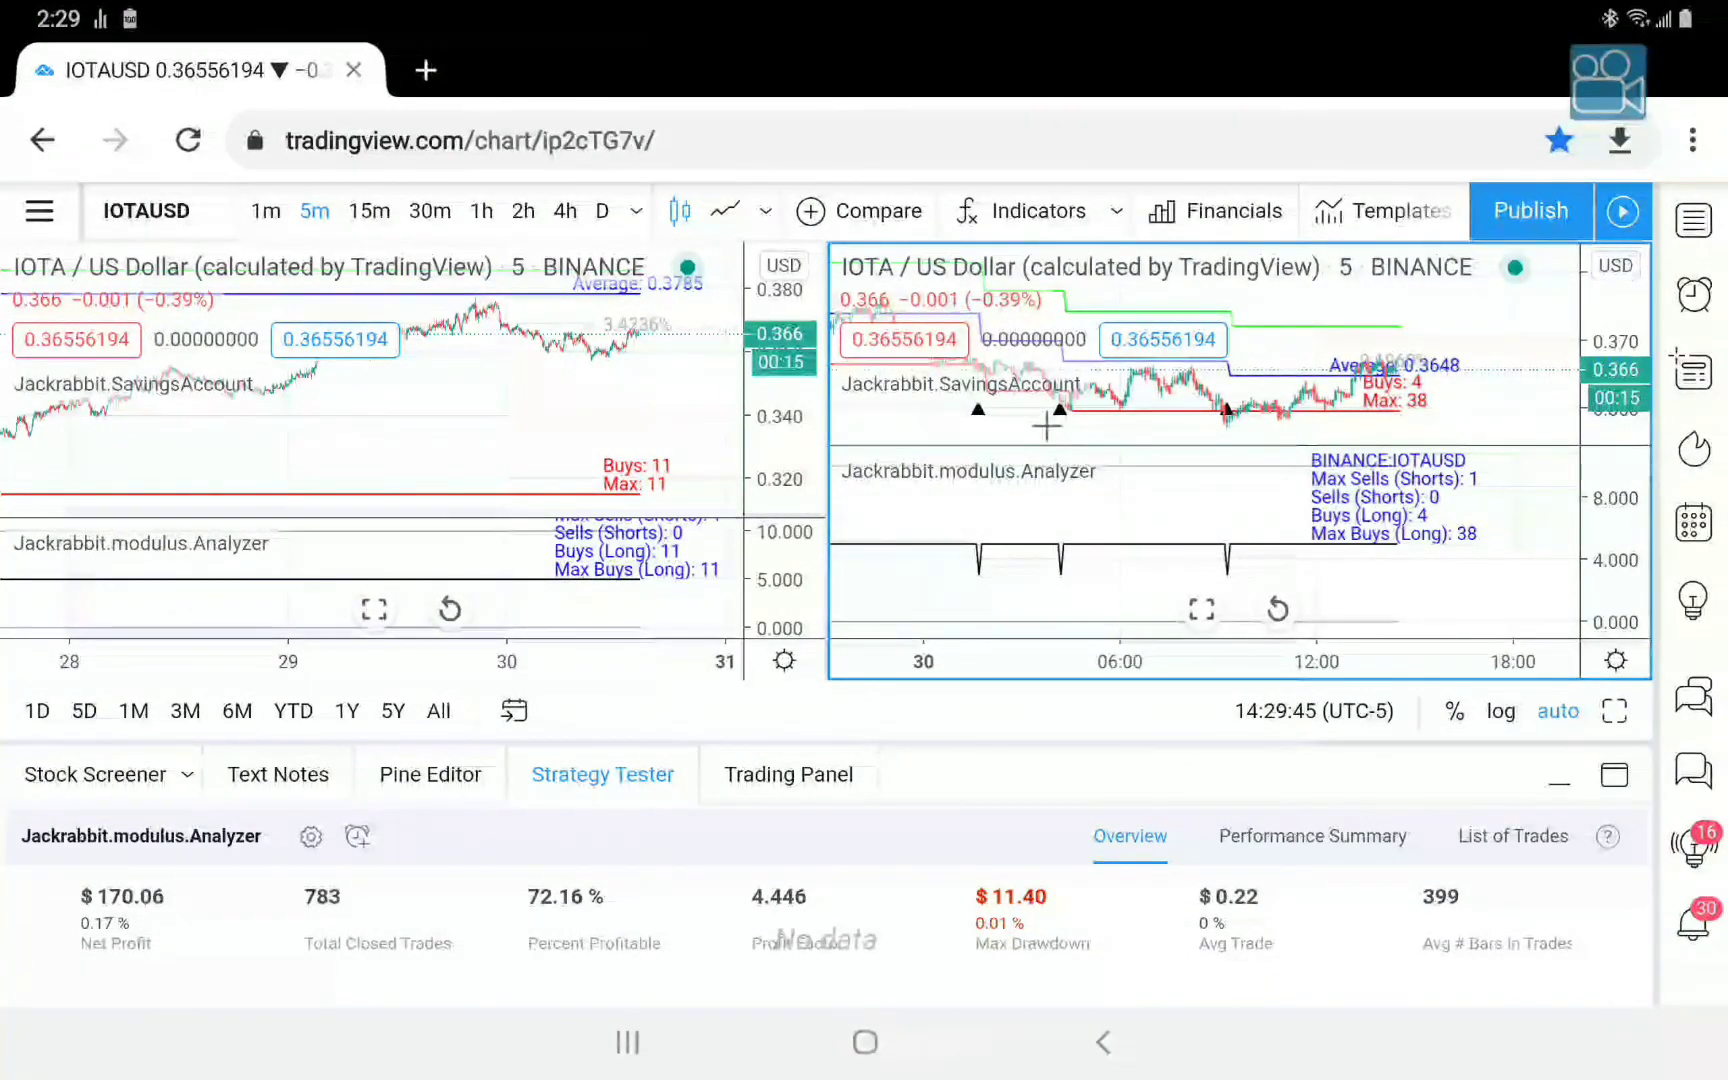
pyautogui.click(597, 378)
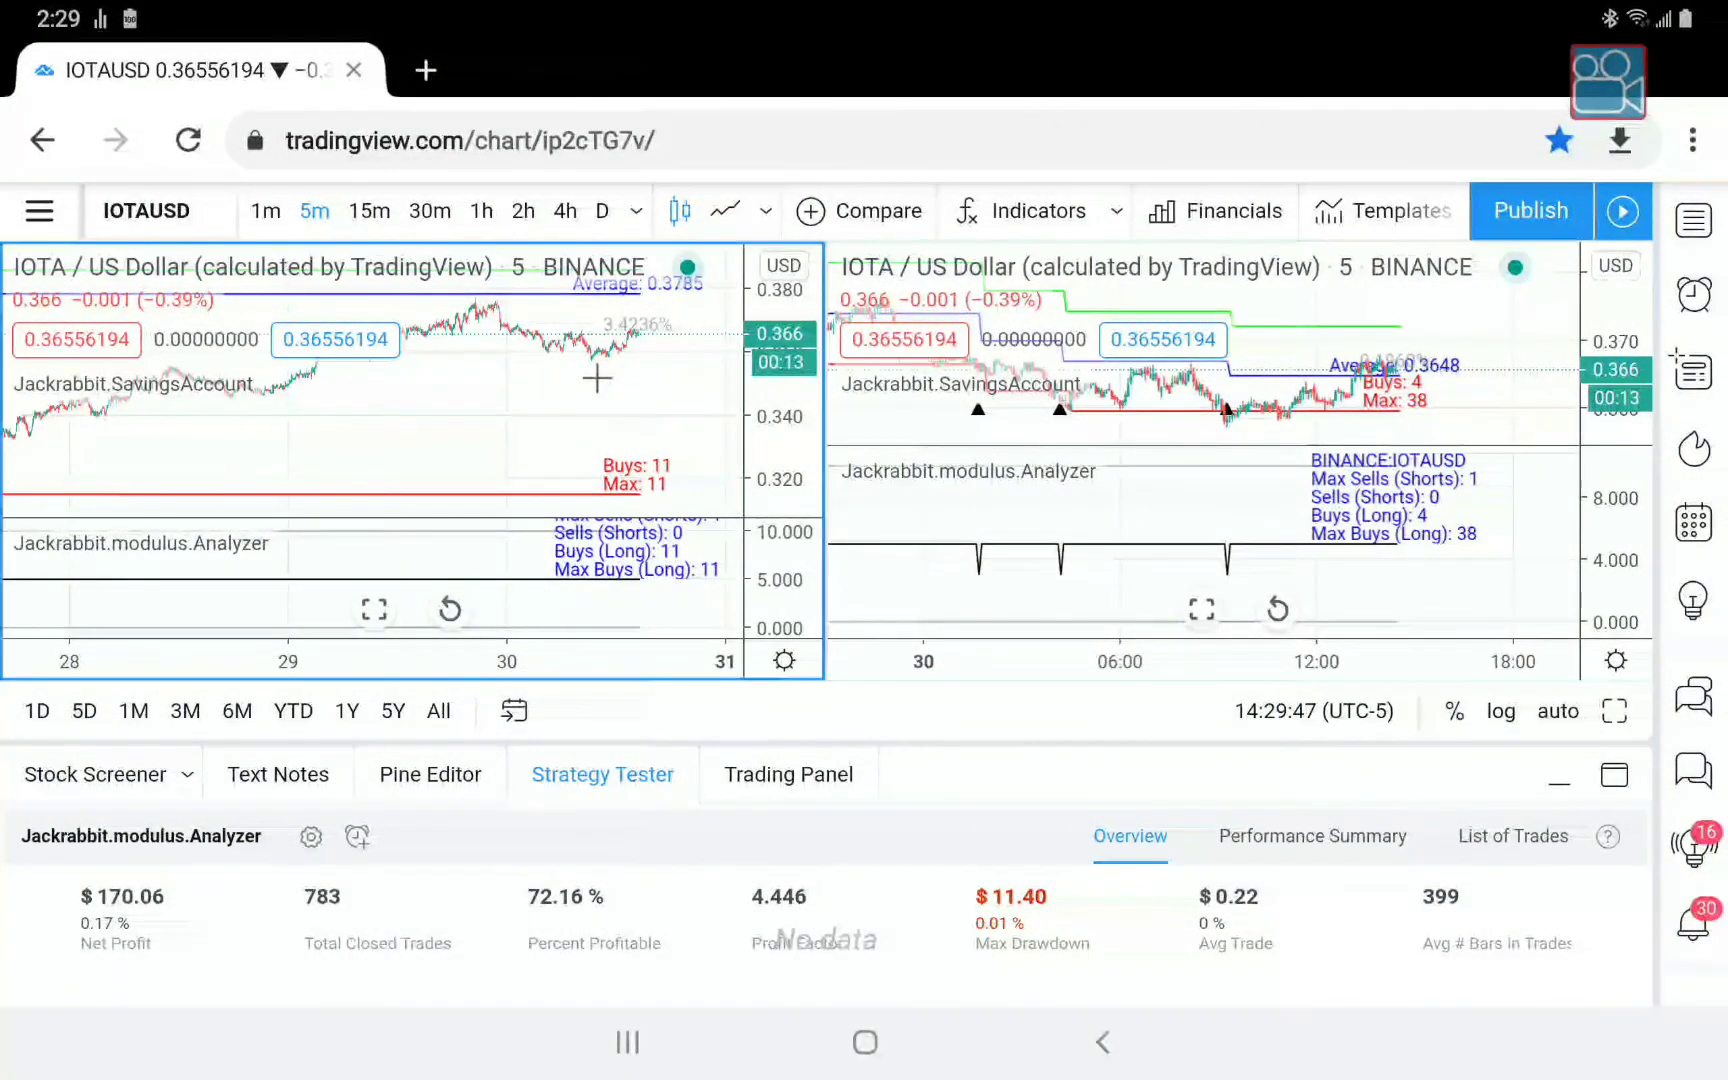